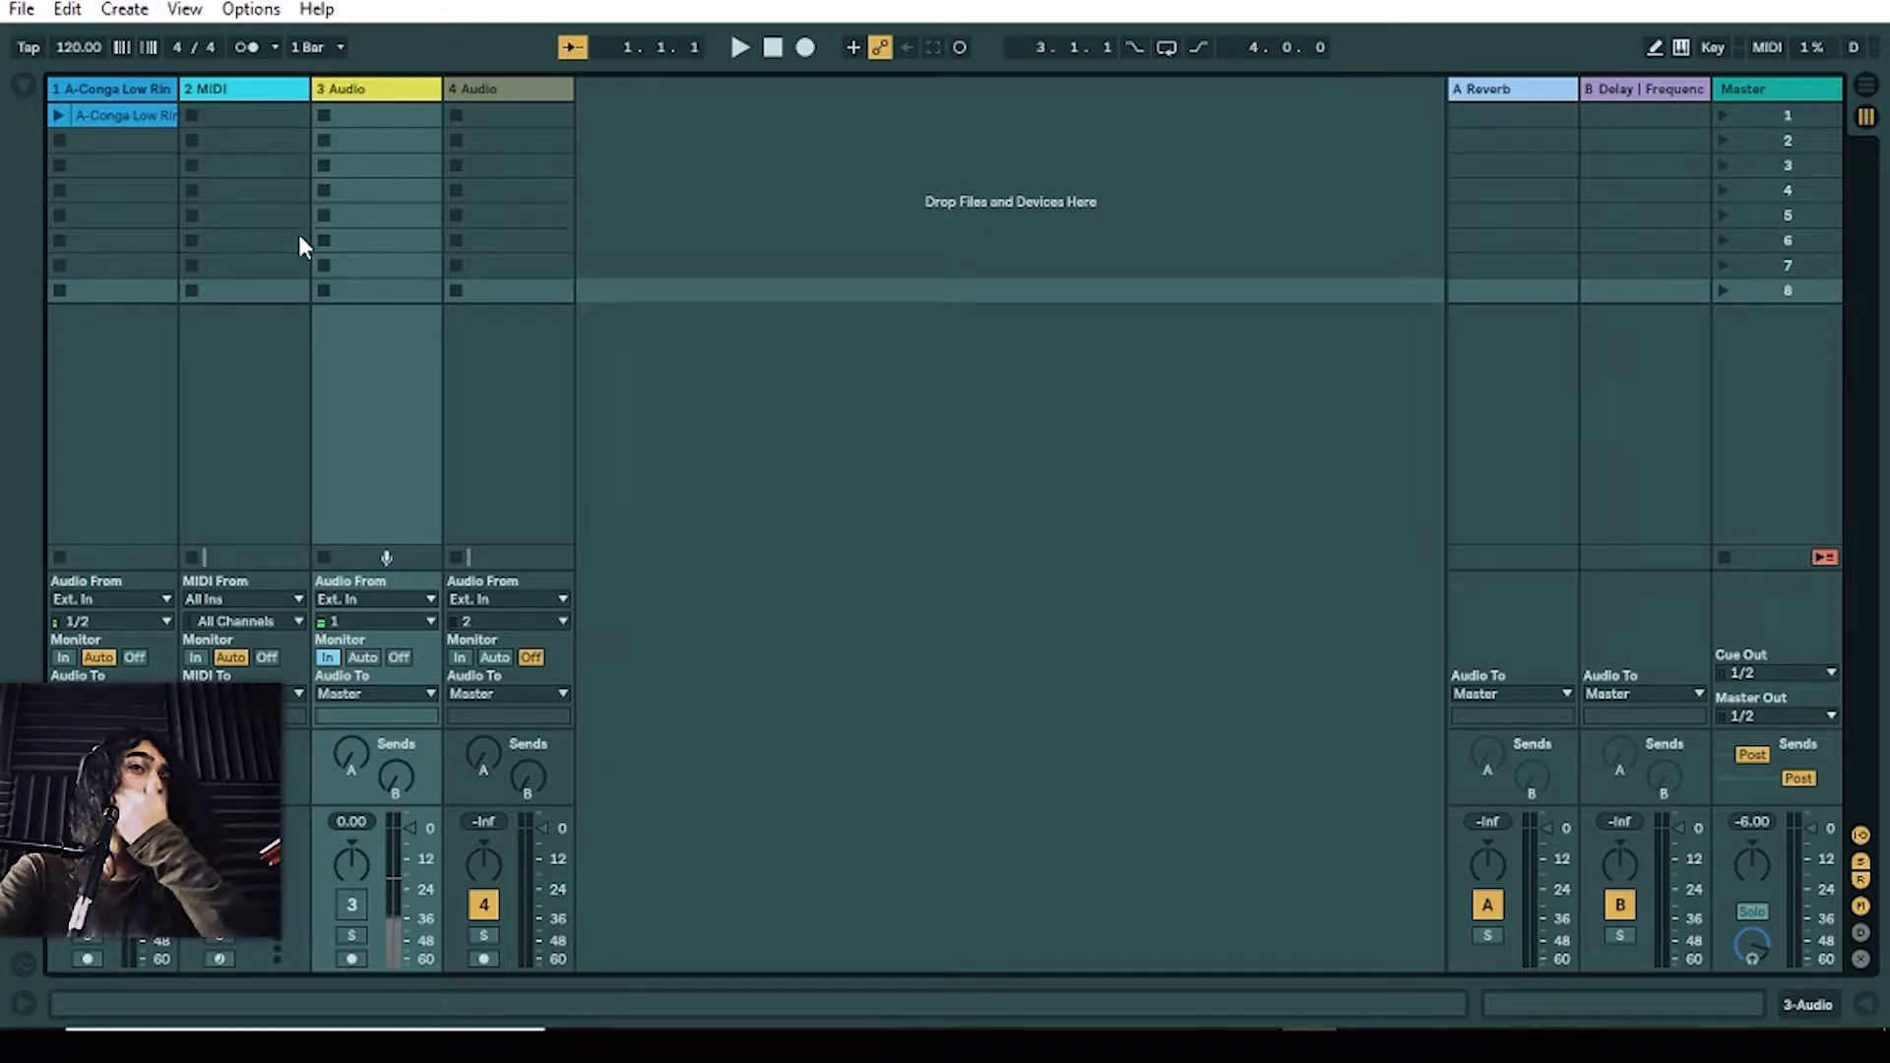
# Step: Look through the file, editing, creation, view, options and help commands available for the set
pyautogui.click(22, 12)
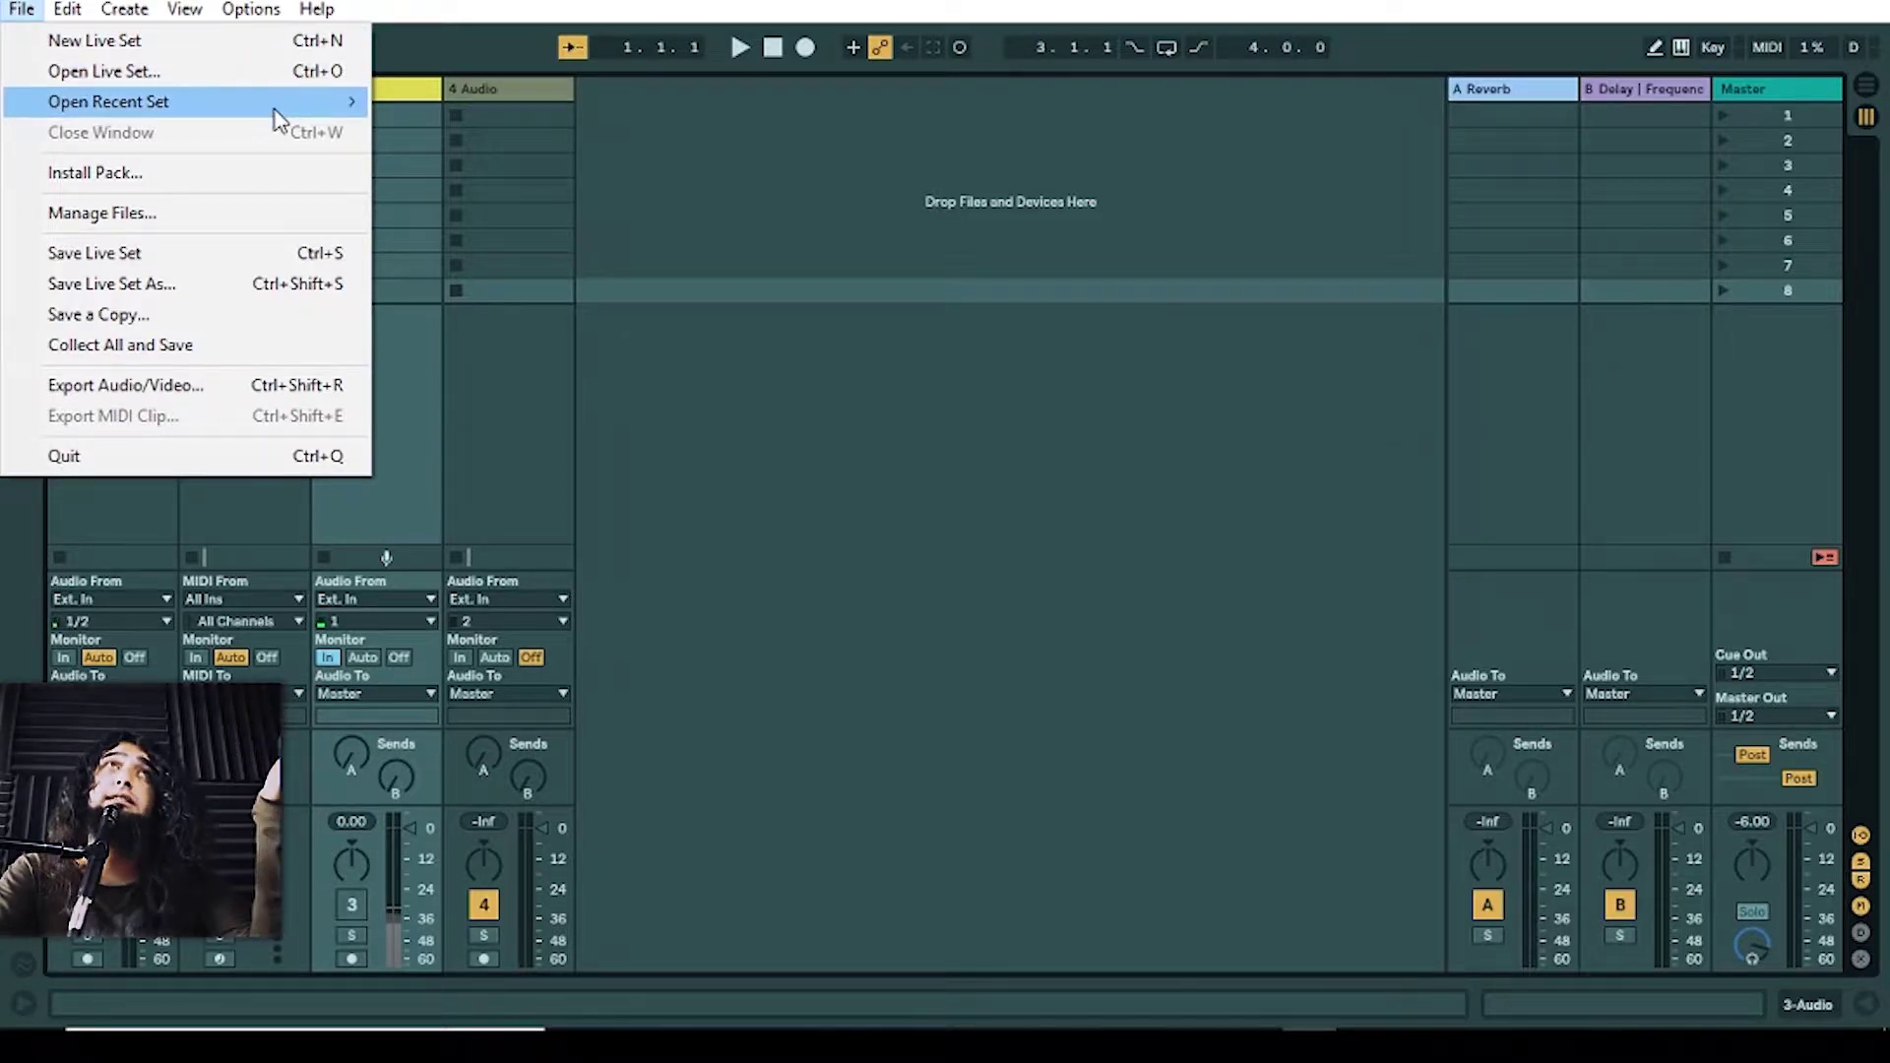
pyautogui.moveTo(328, 116)
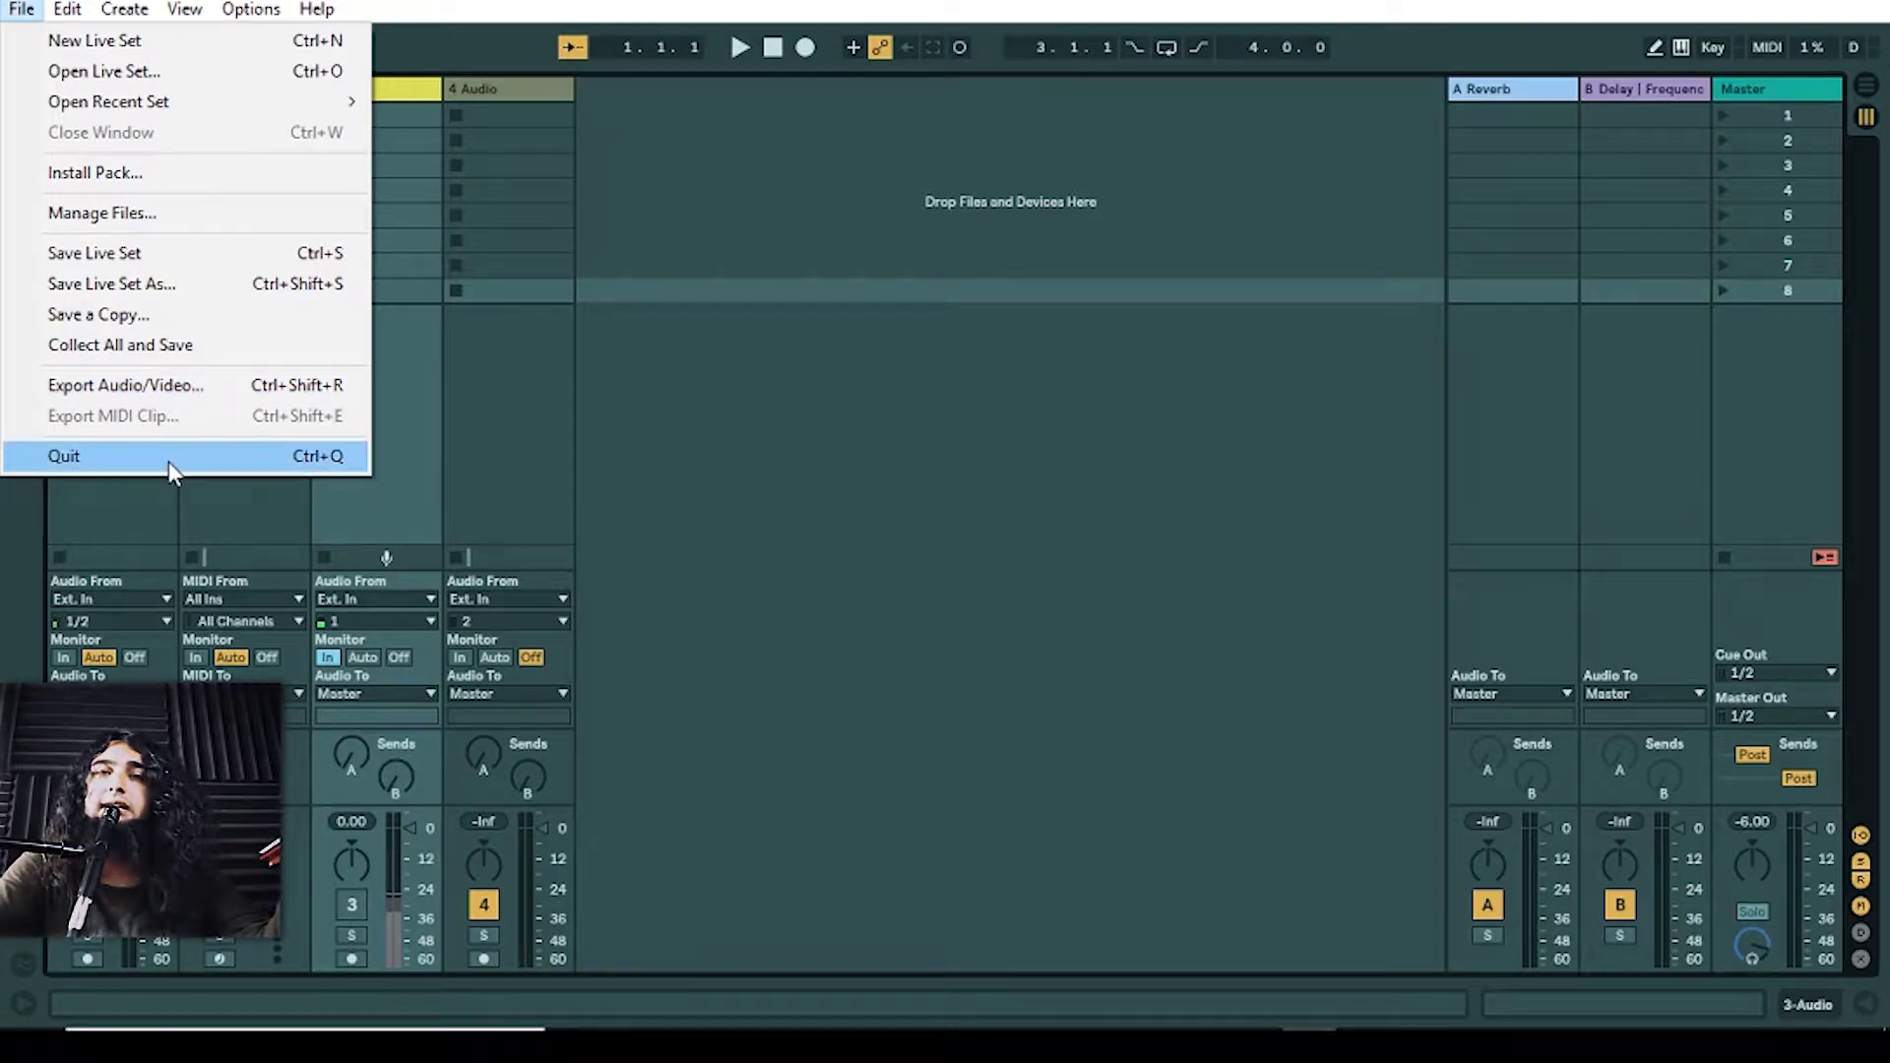
pyautogui.moveTo(71, 14)
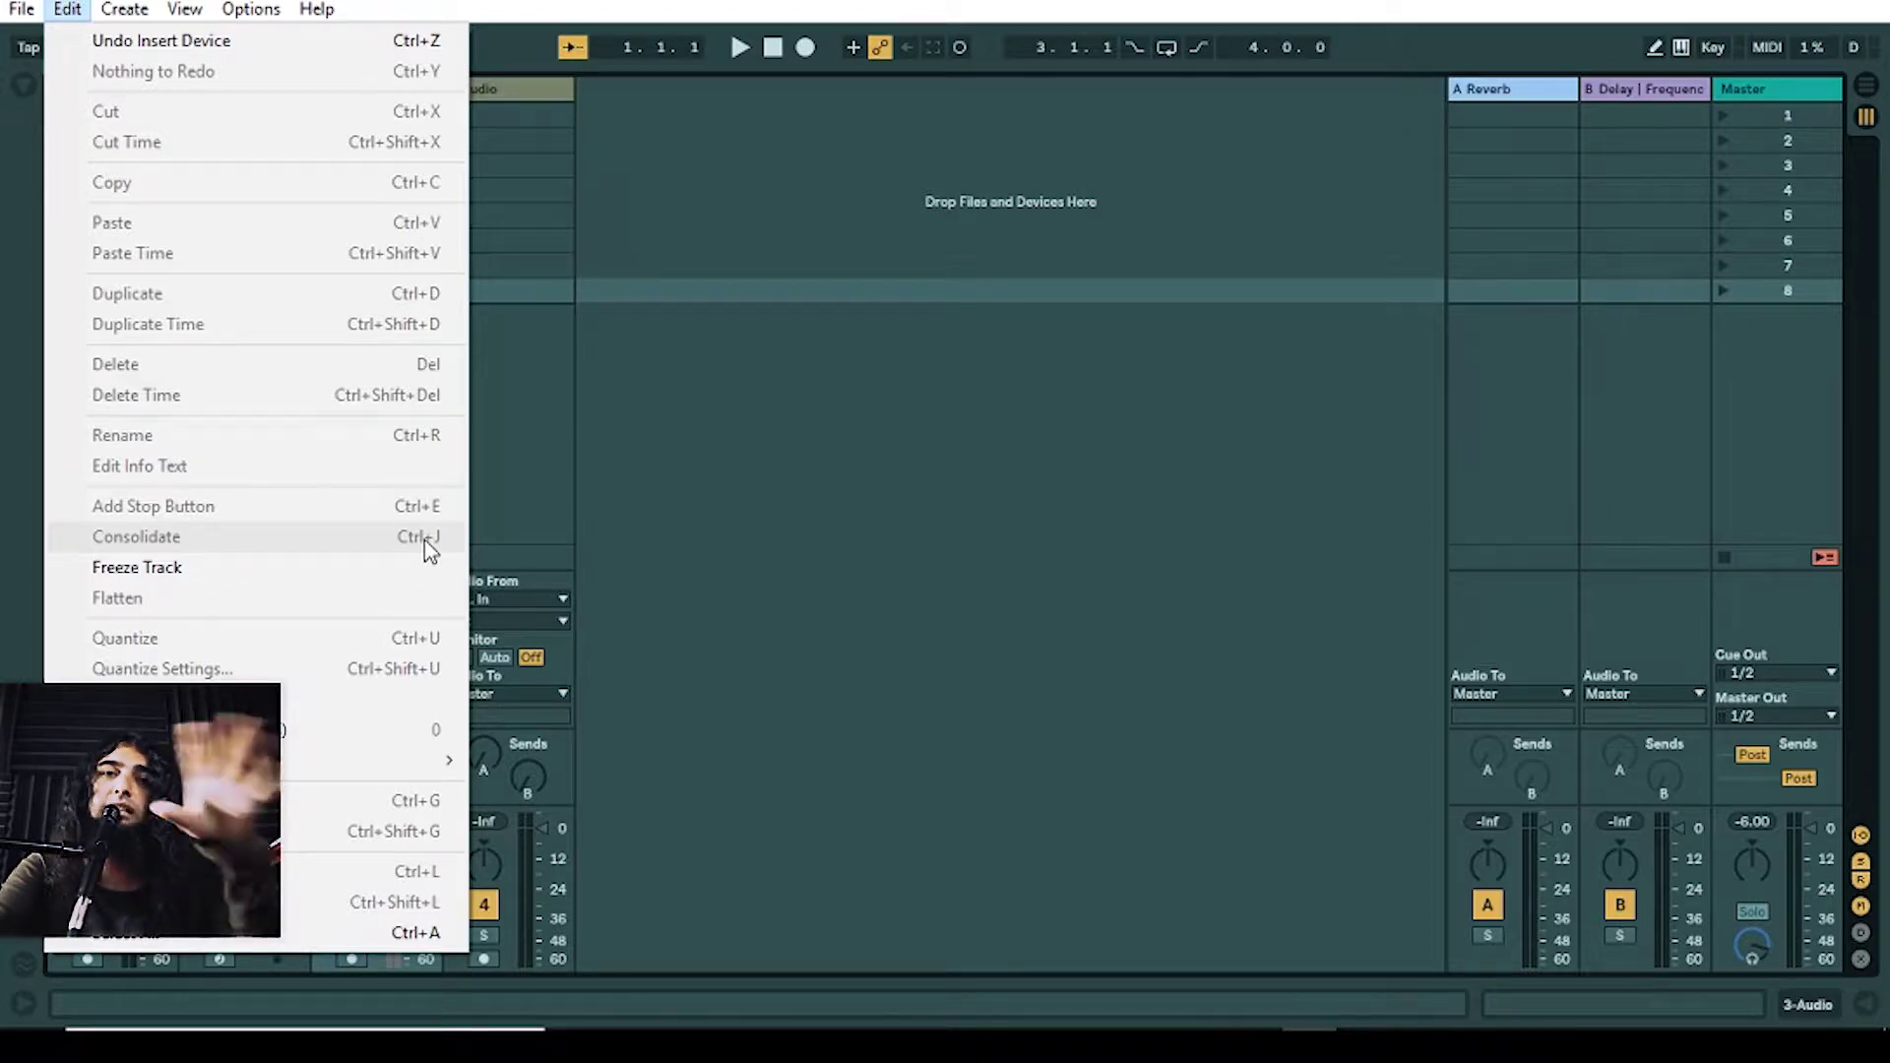
pyautogui.press('Escape')
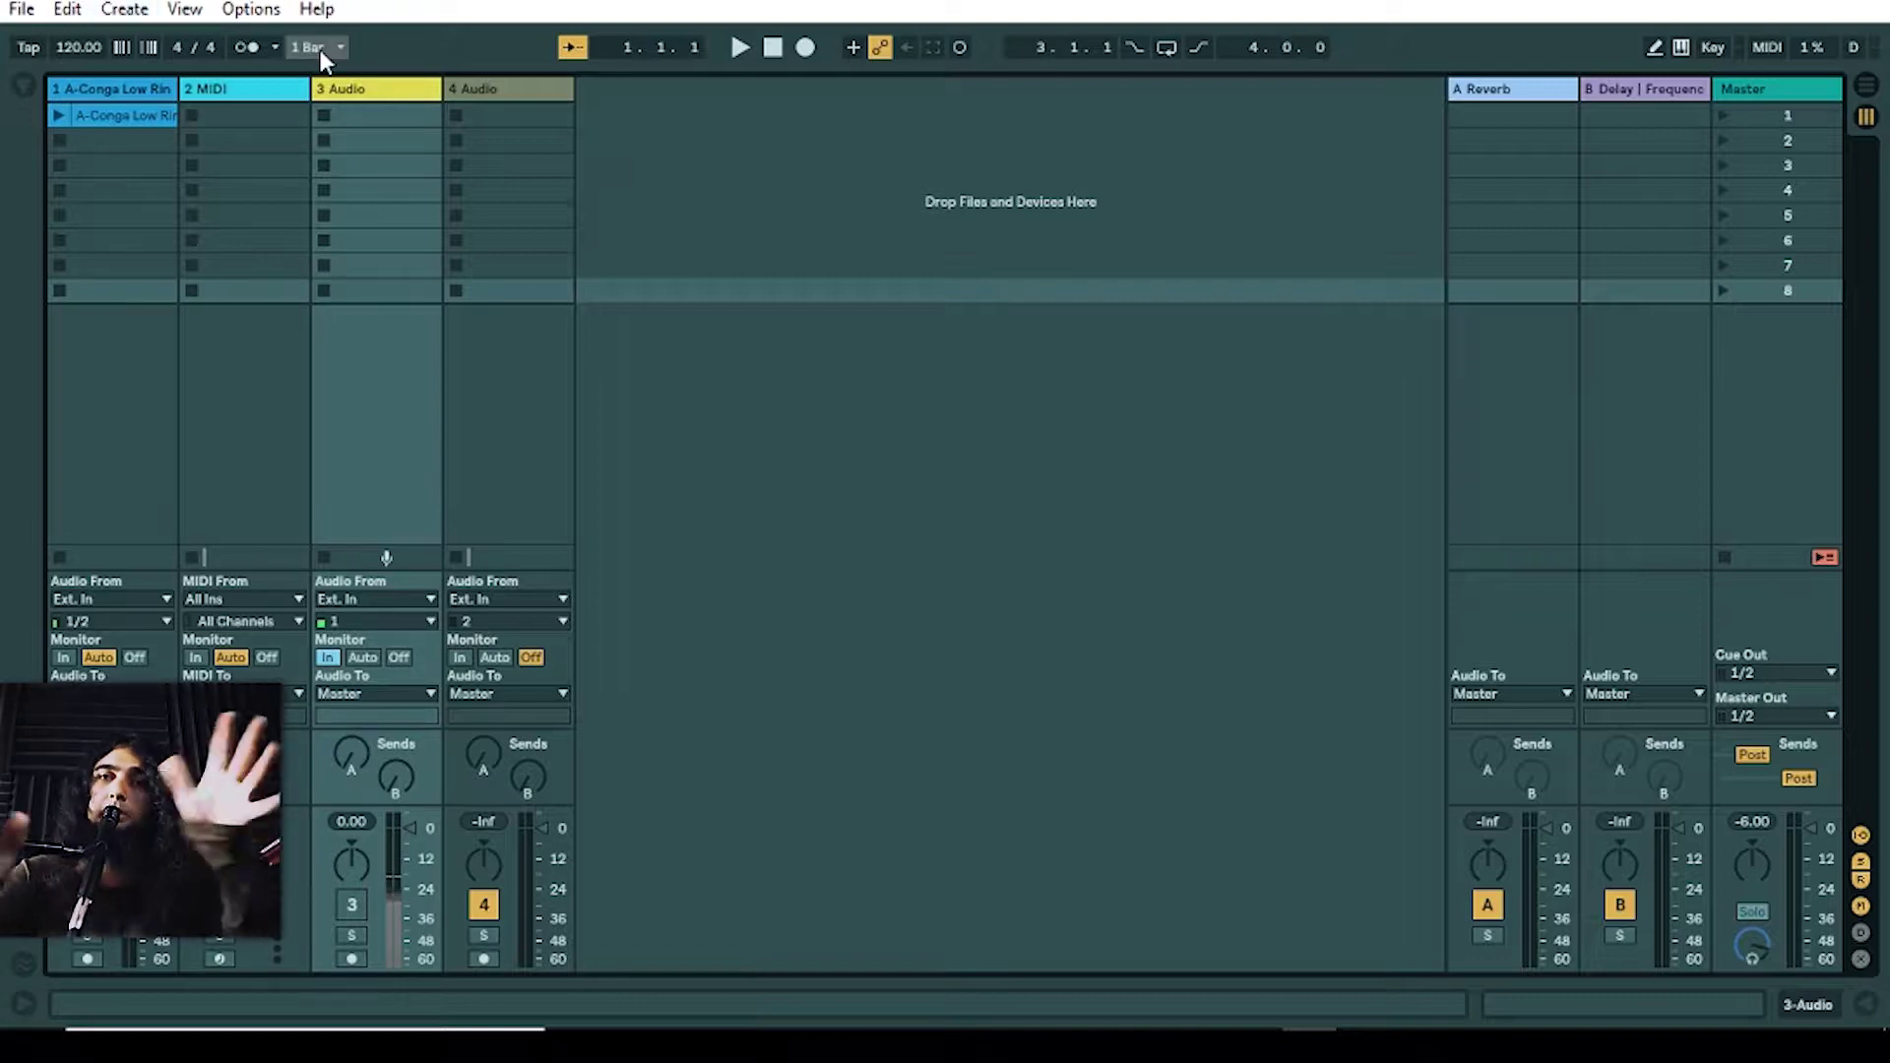
pyautogui.click(125, 10)
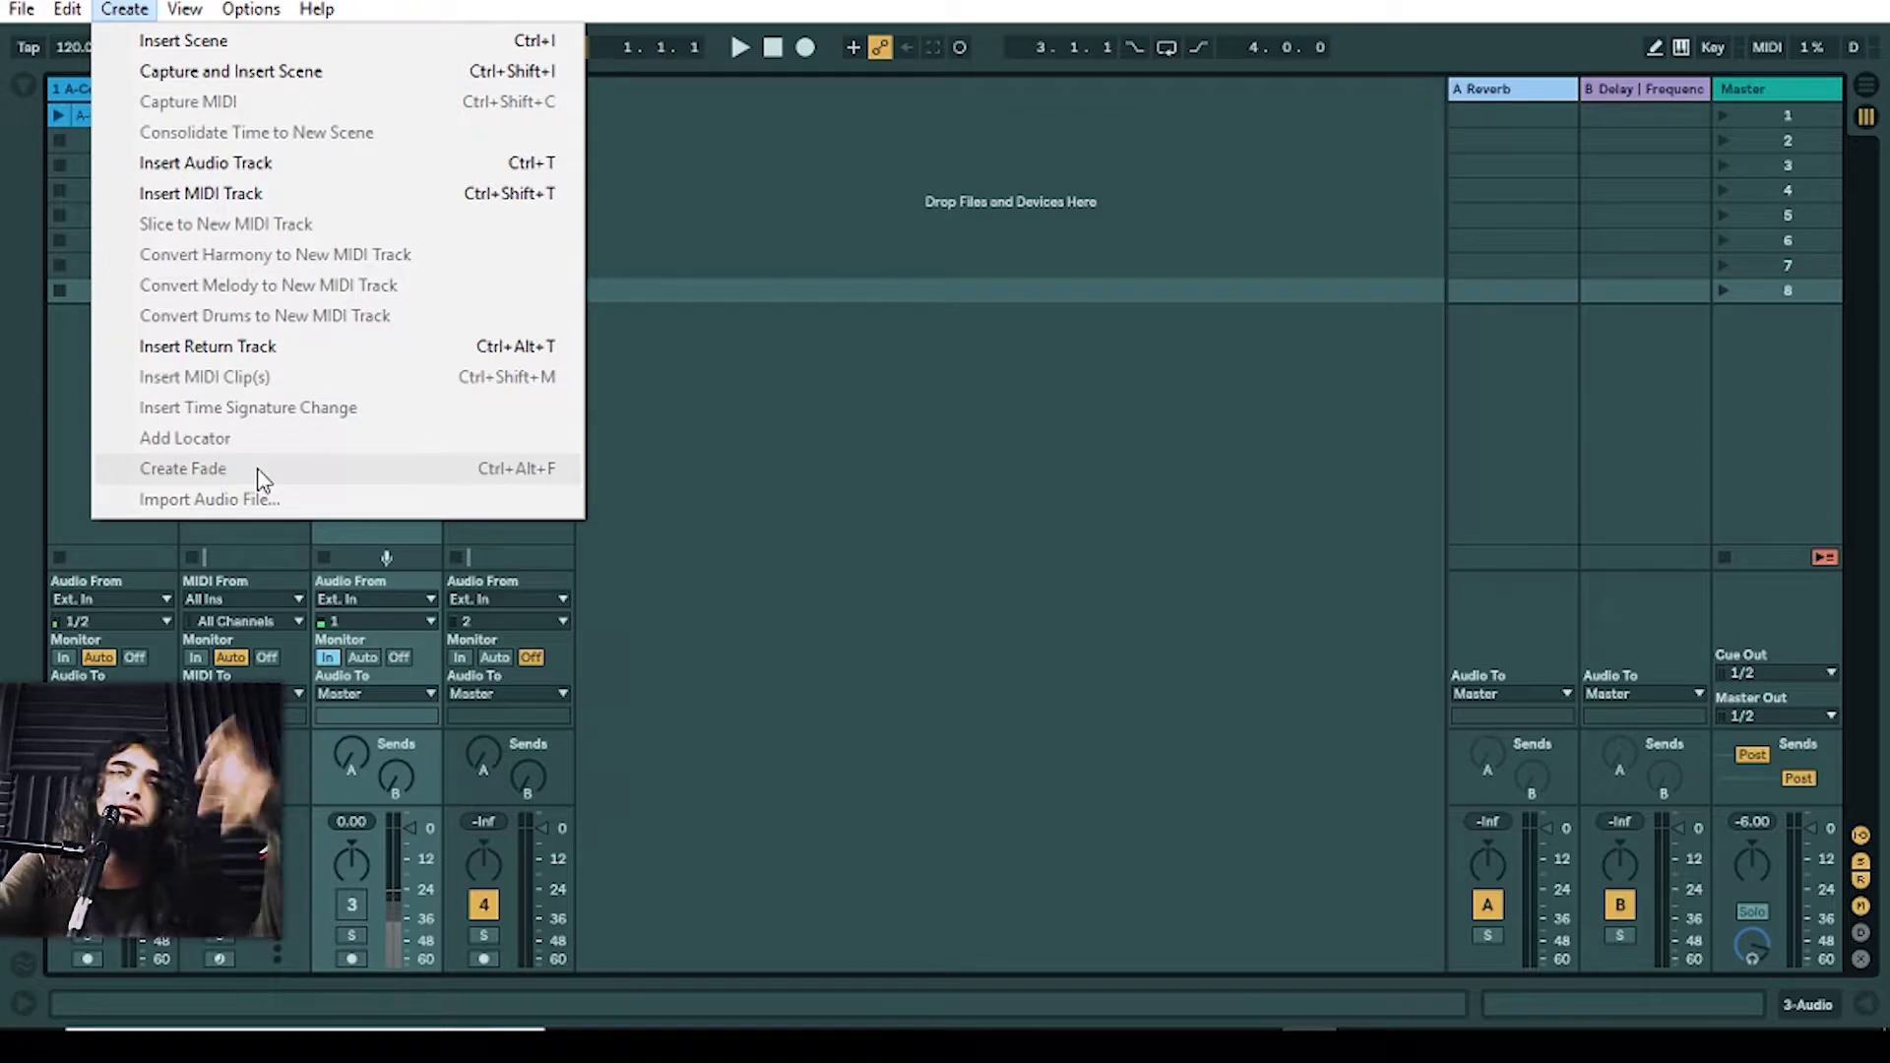
pyautogui.click(187, 10)
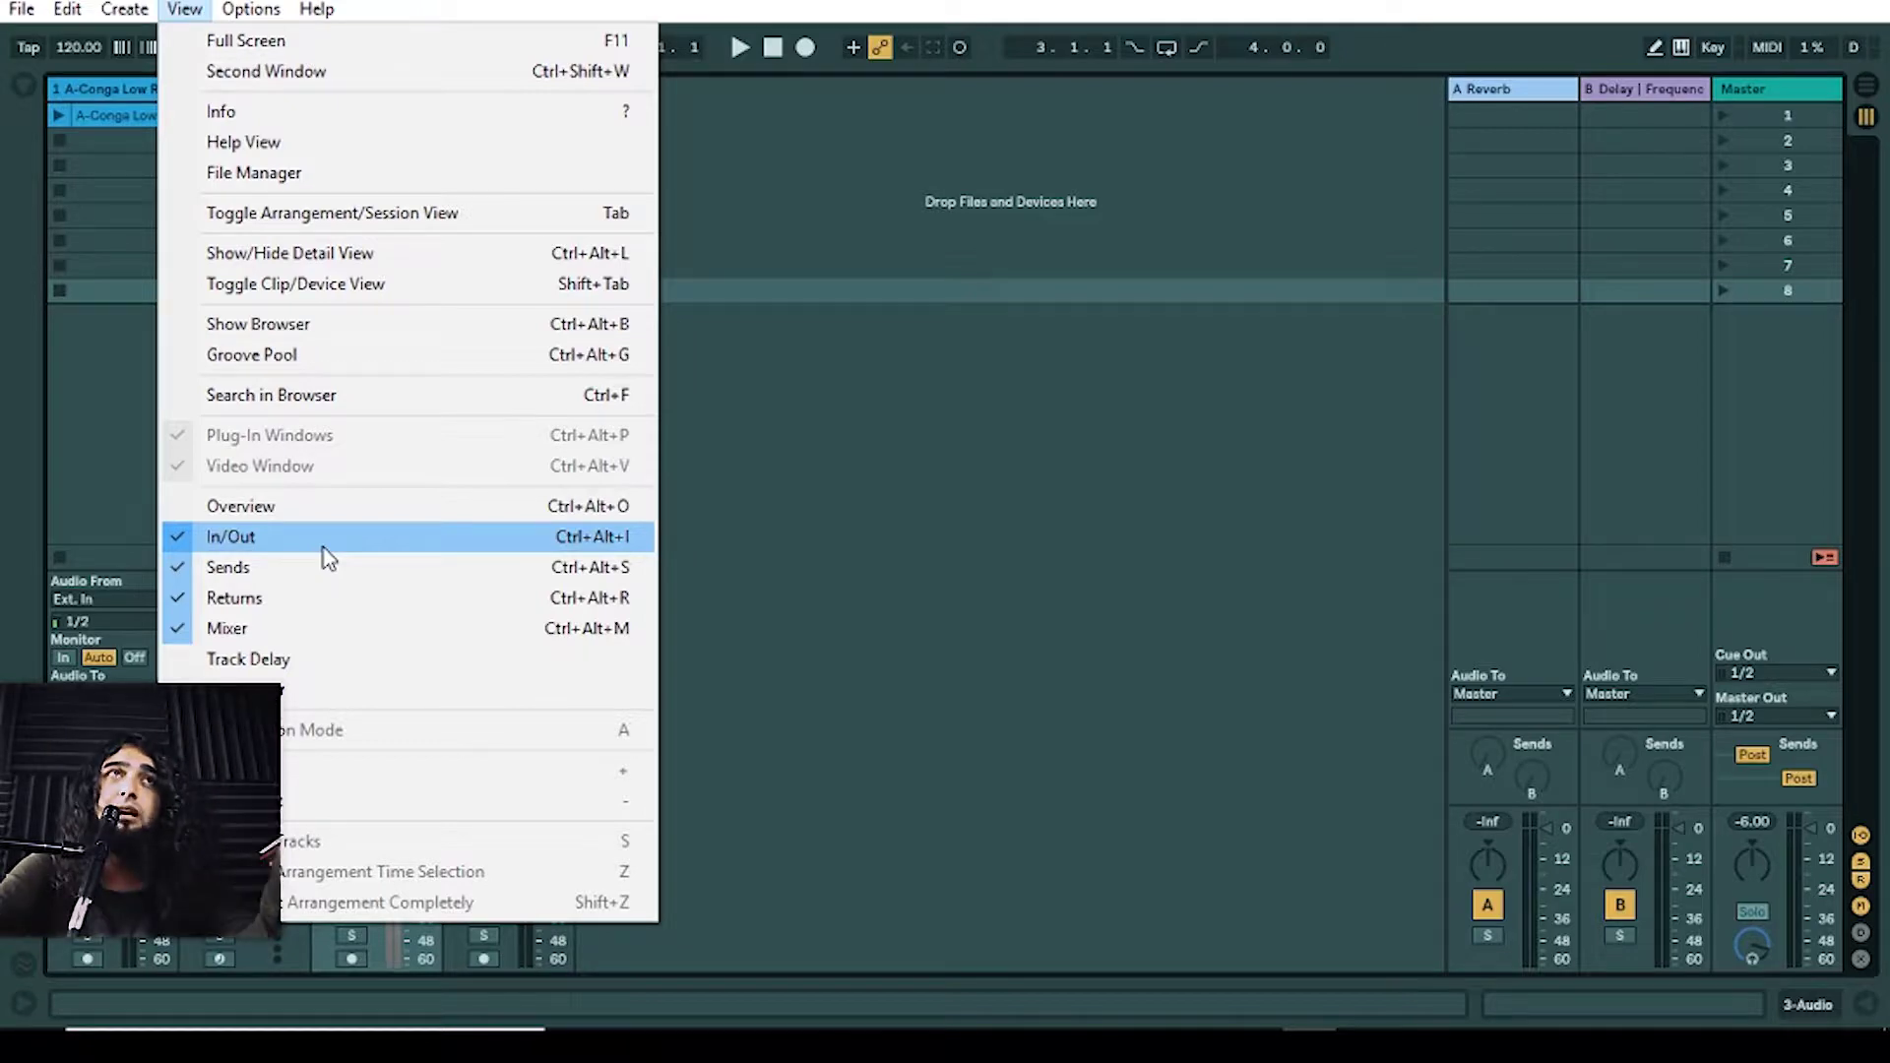
pyautogui.moveTo(276, 9)
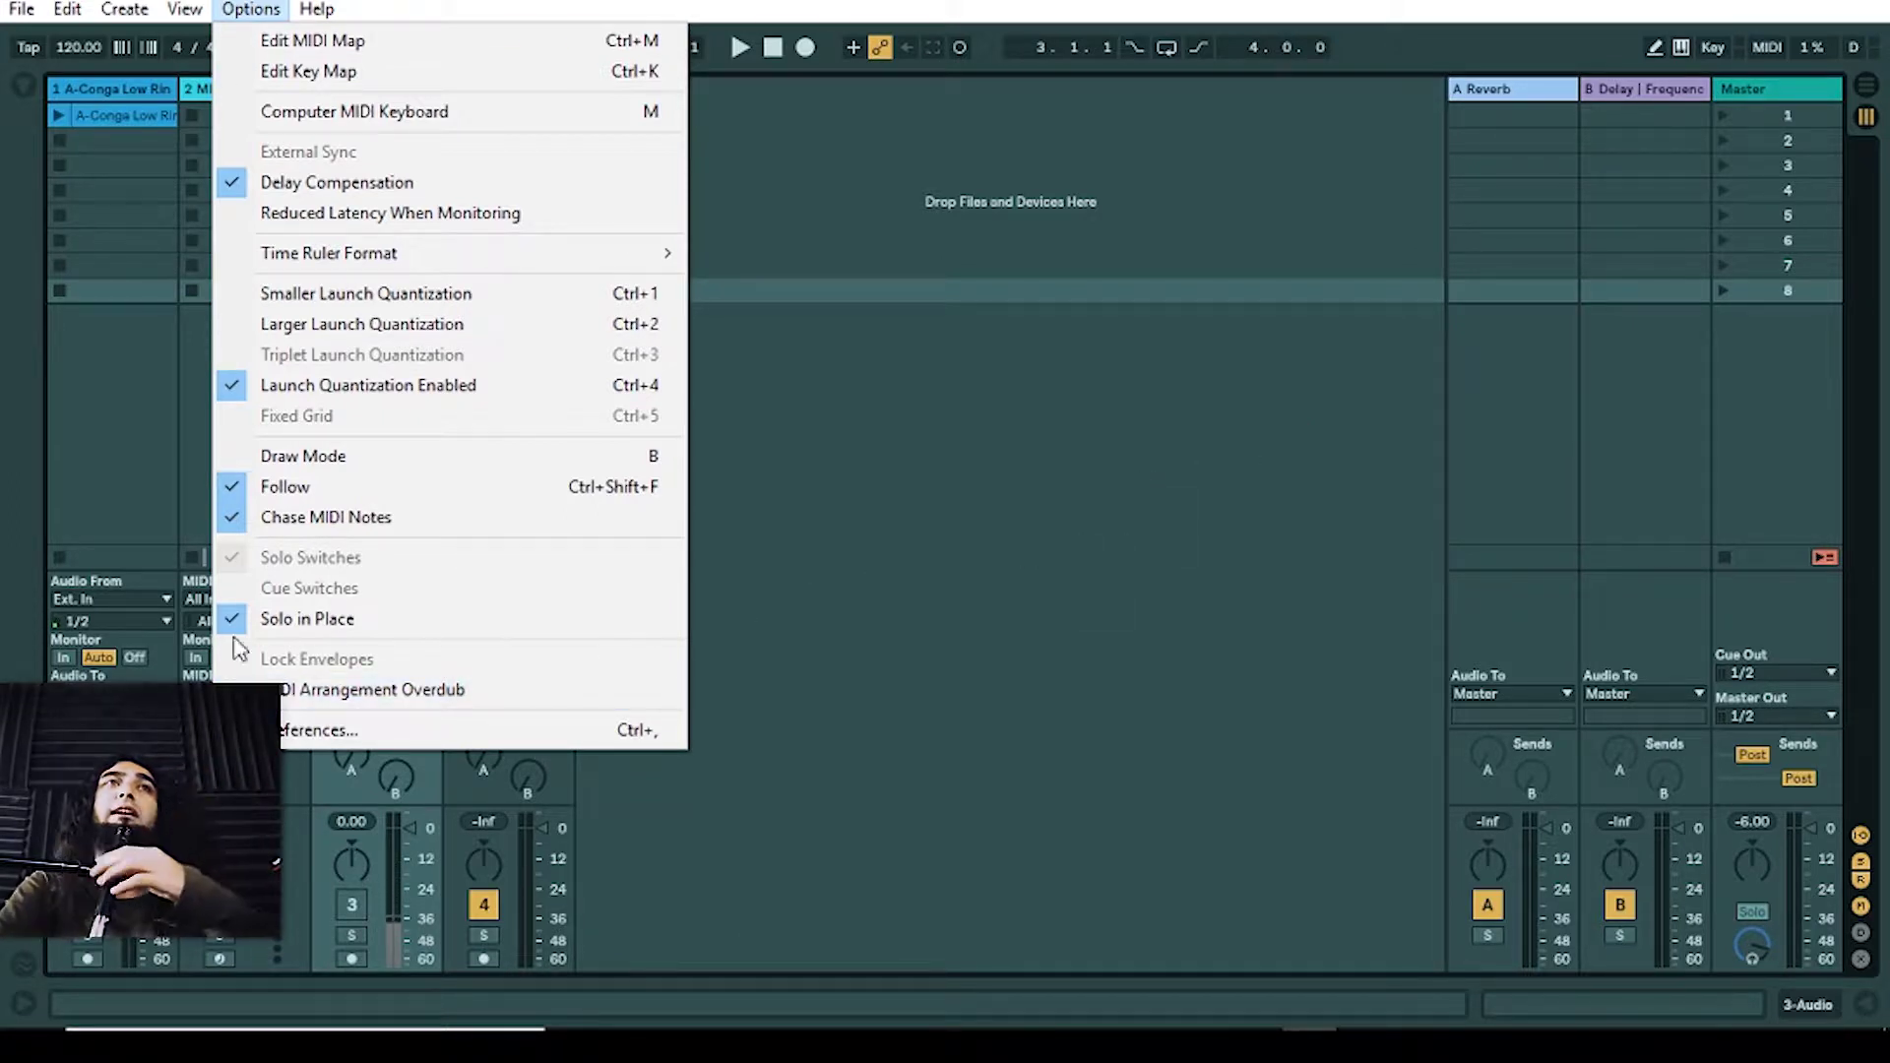
pyautogui.click(418, 743)
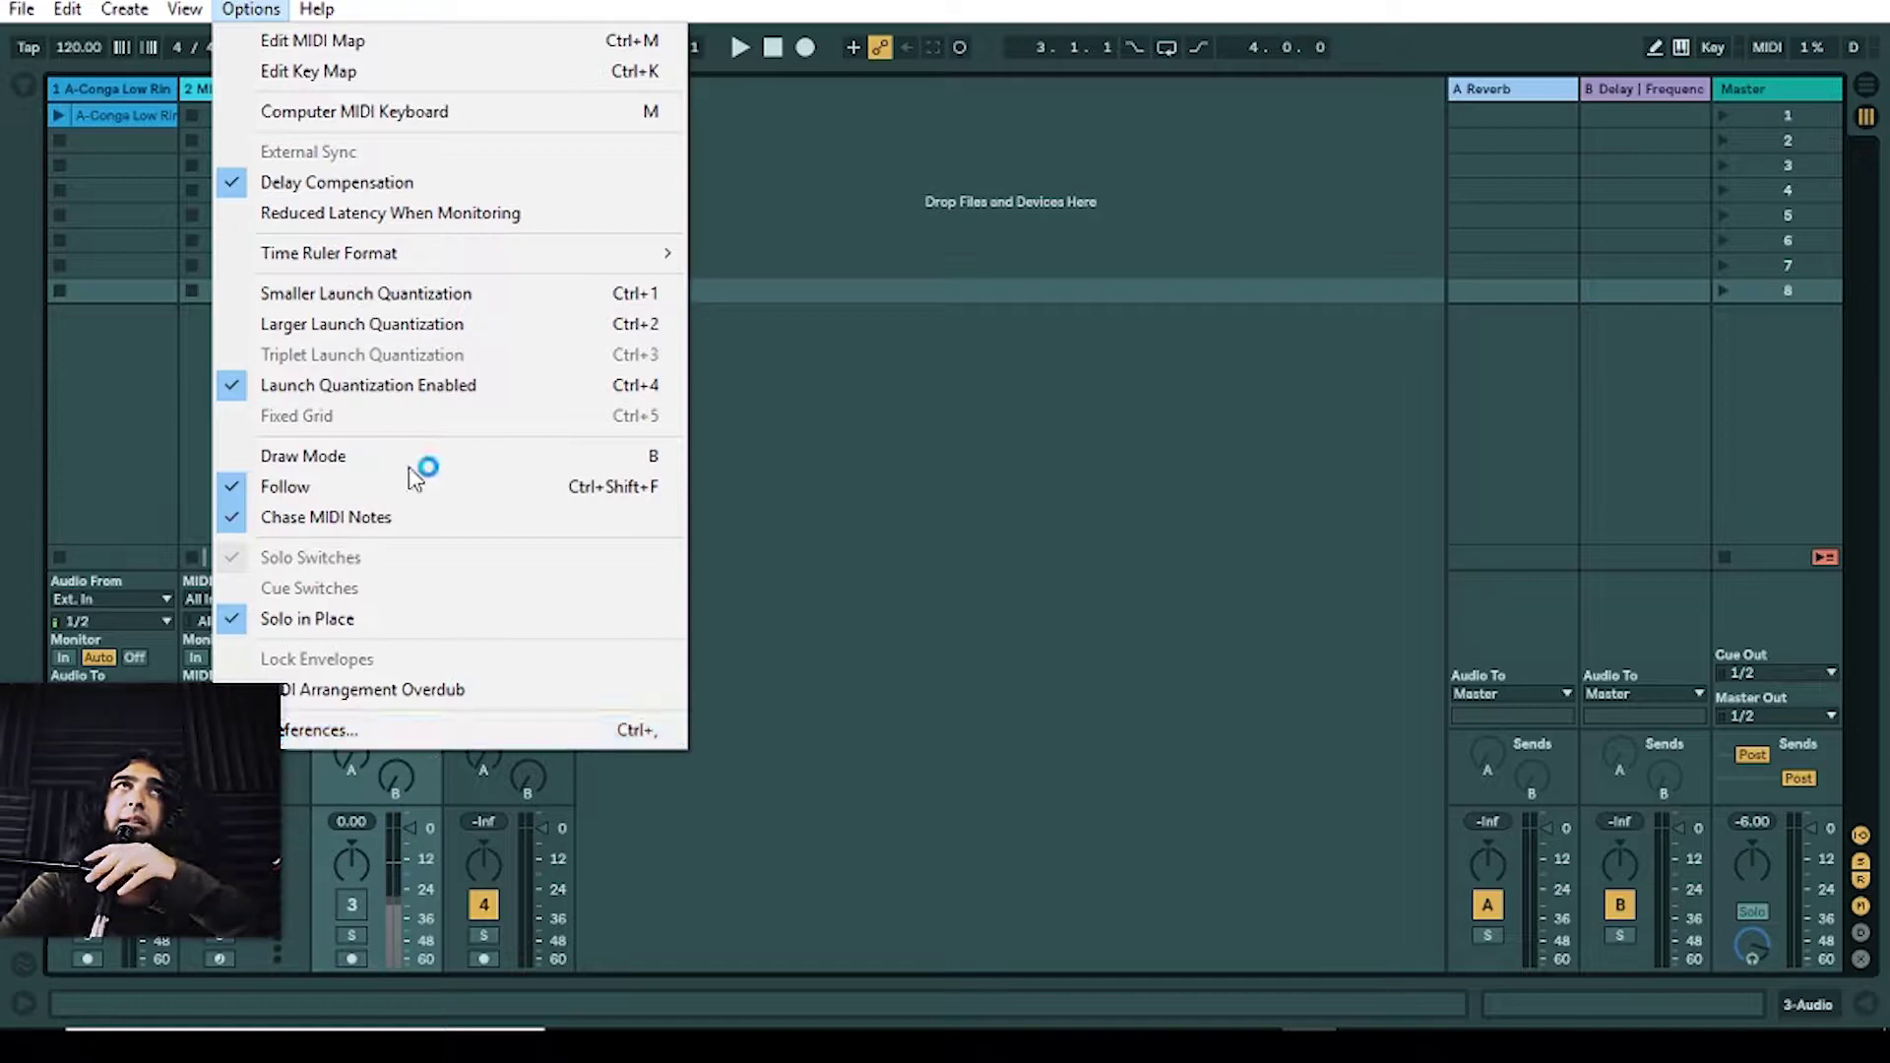
pyautogui.moveTo(313, 10)
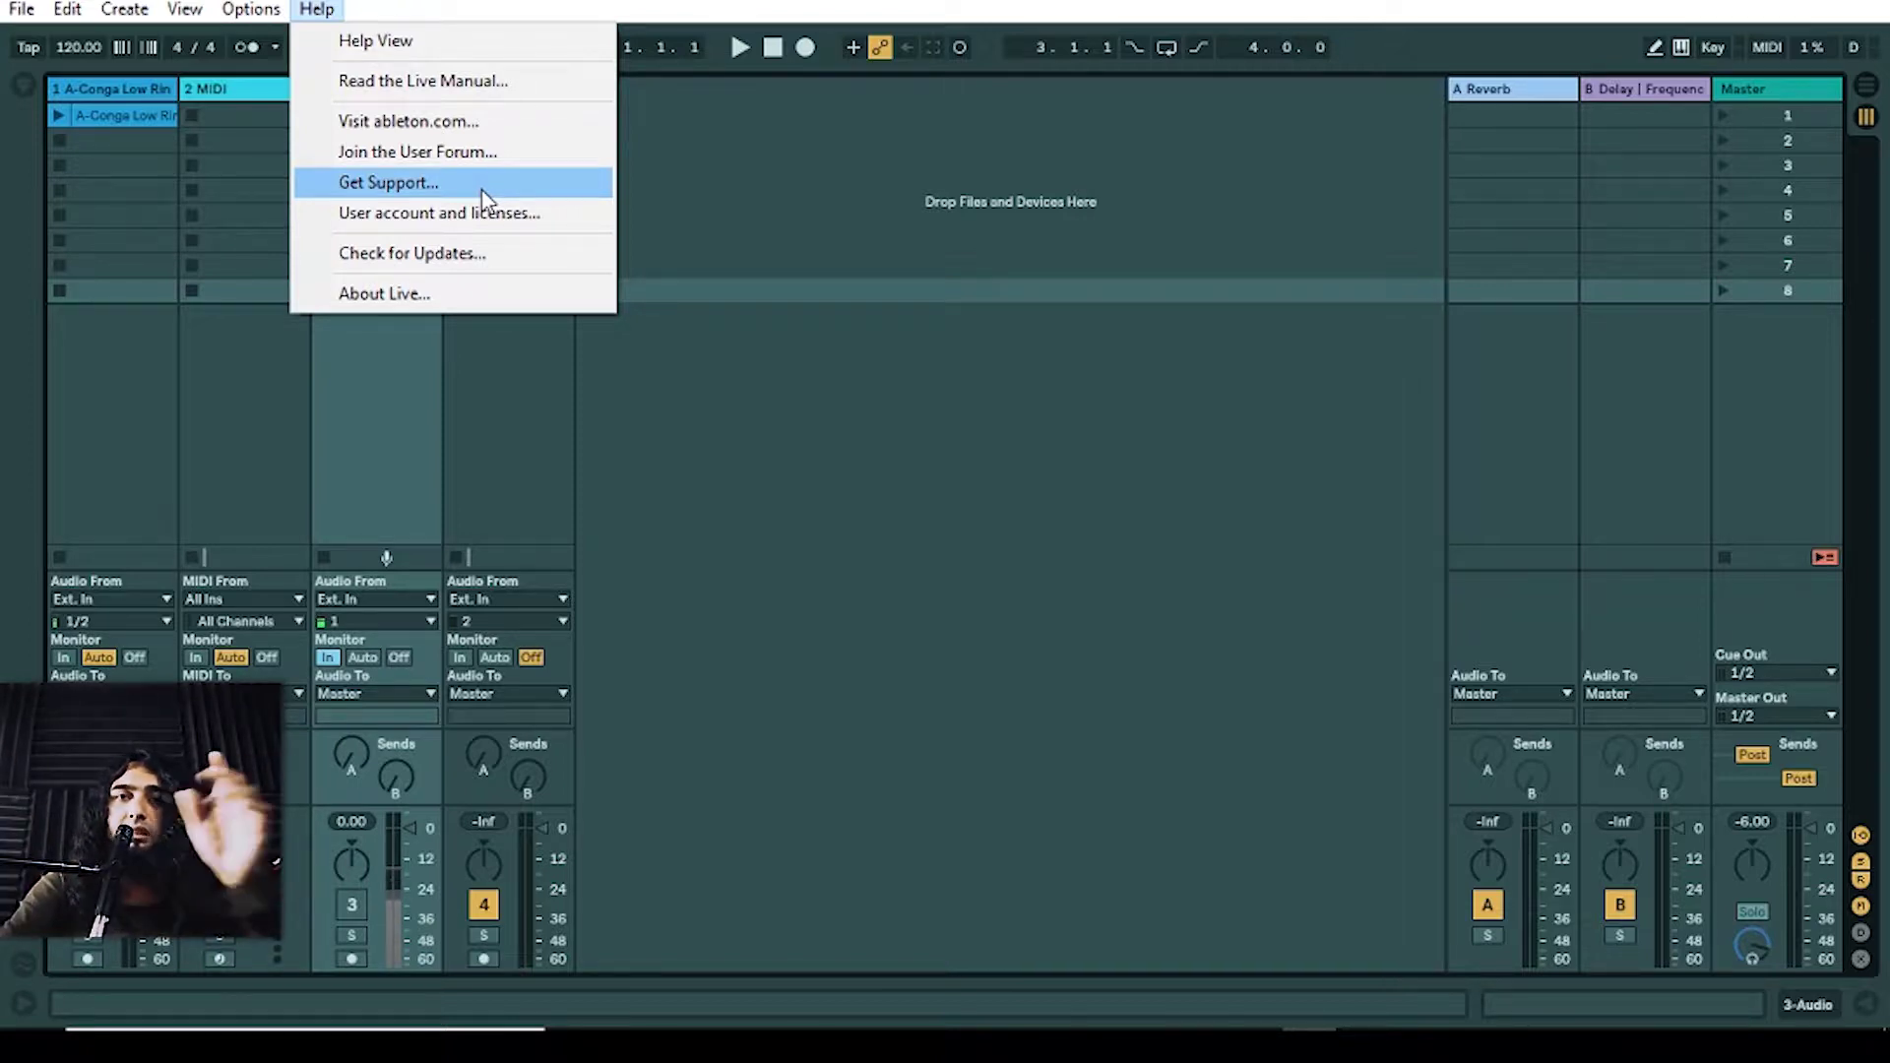
pyautogui.click(780, 197)
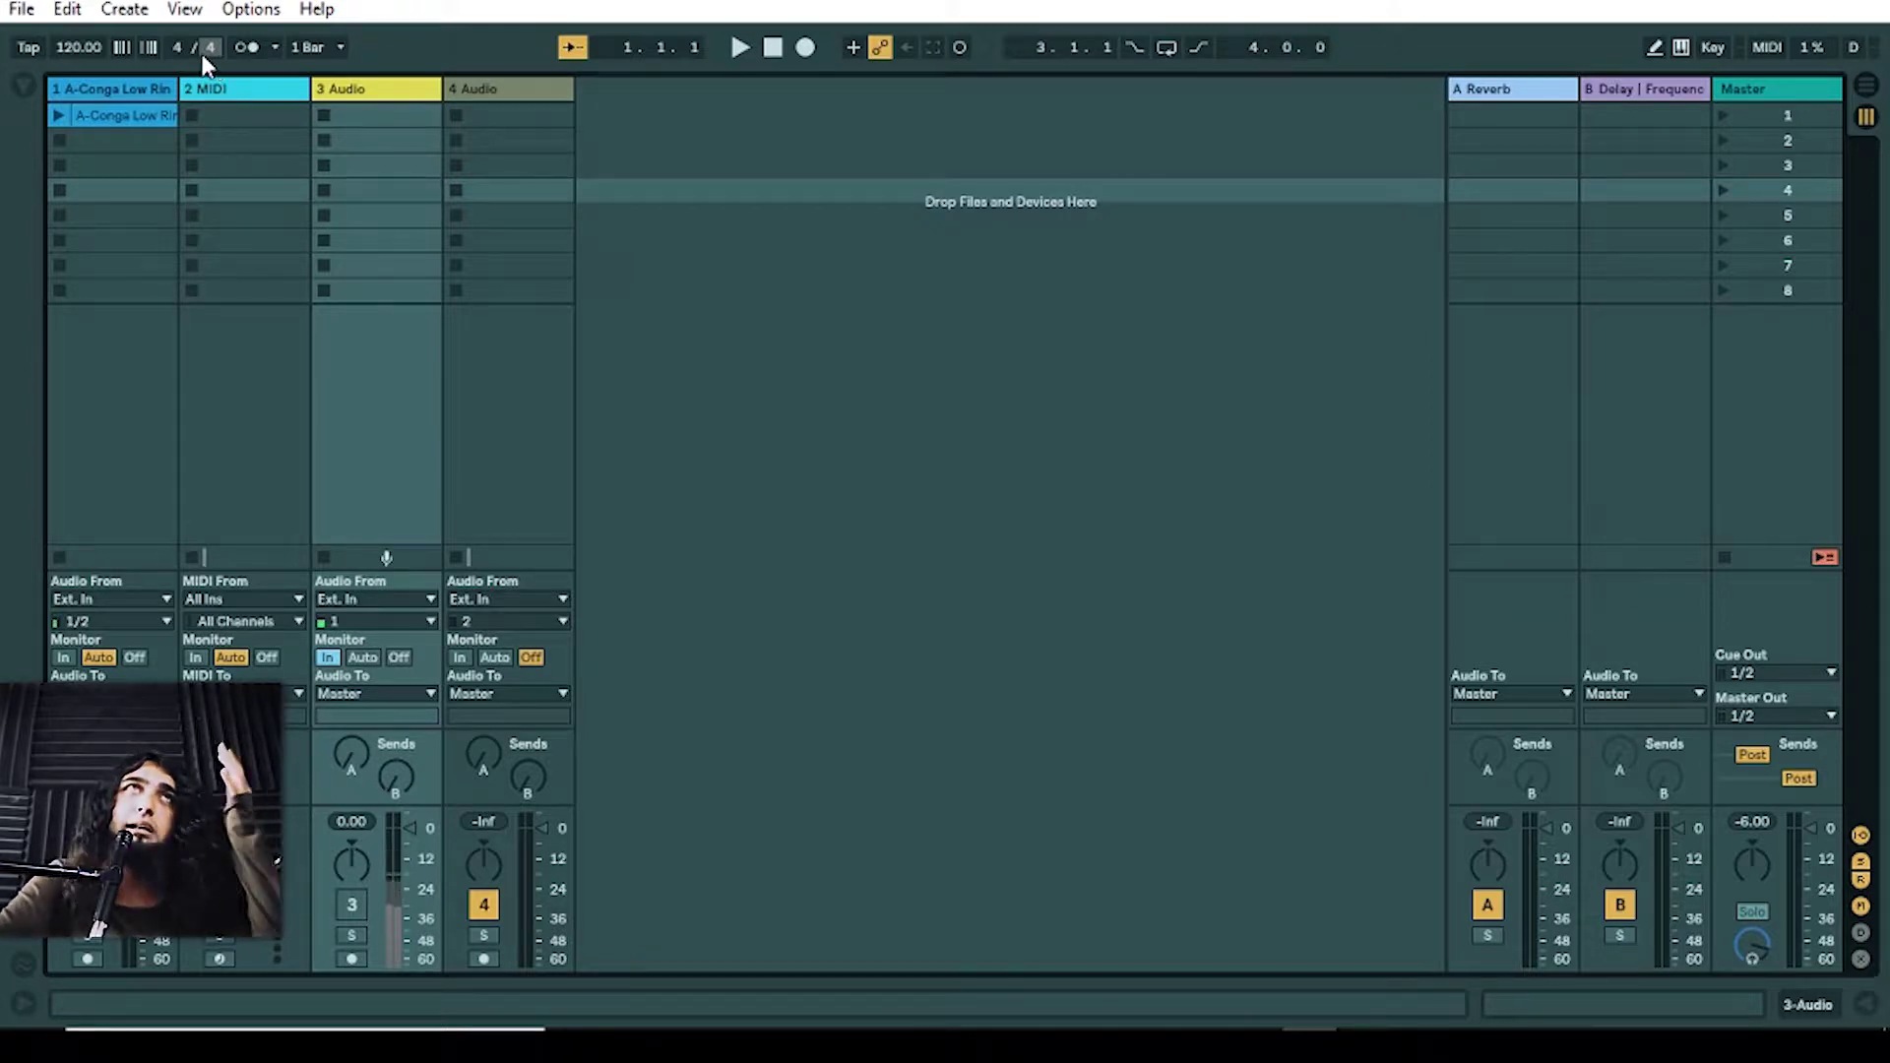
# Step: Try the time signature controls and play the set briefly with the metronome on before switching it off
pyautogui.moveTo(181, 49)
pyautogui.mouseDown()
pyautogui.moveTo(180, 25)
pyautogui.moveTo(177, 75)
pyautogui.mouseUp()
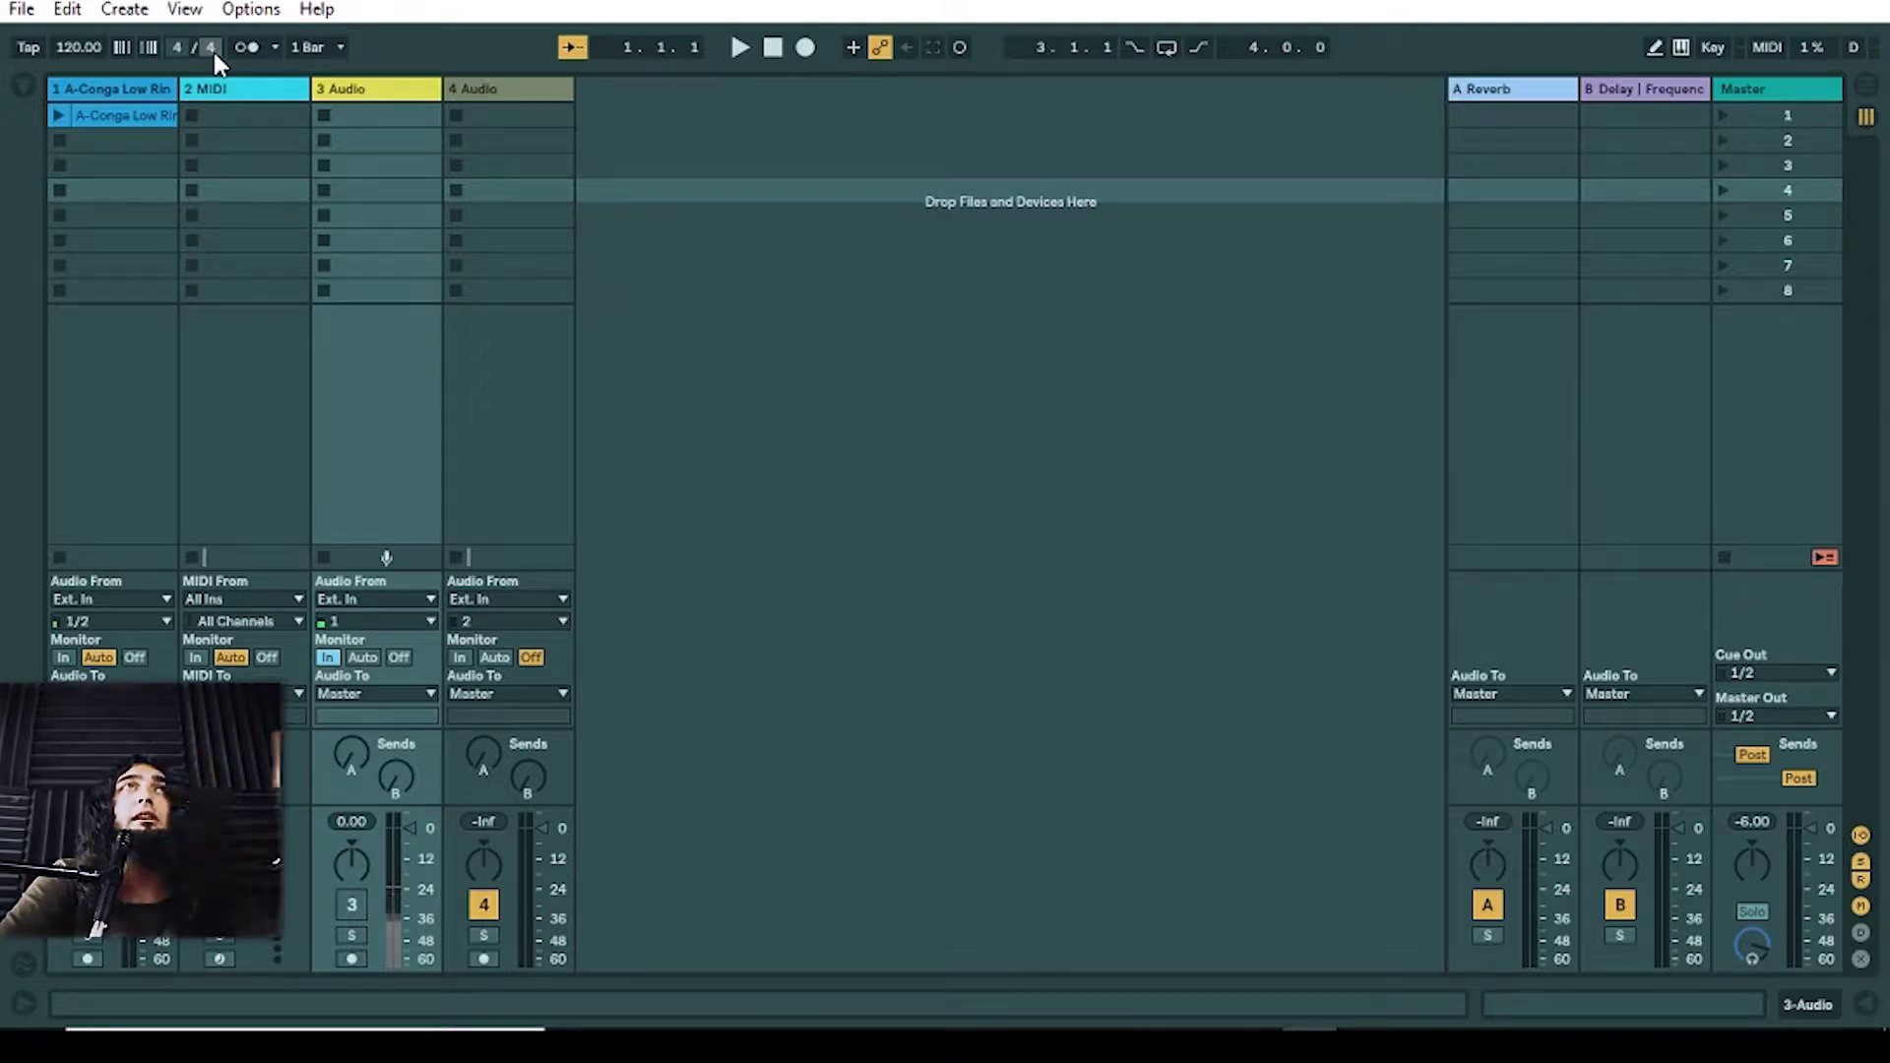
pyautogui.moveTo(210, 47)
pyautogui.mouseDown()
pyautogui.moveTo(210, 69)
pyautogui.moveTo(209, 41)
pyautogui.mouseUp()
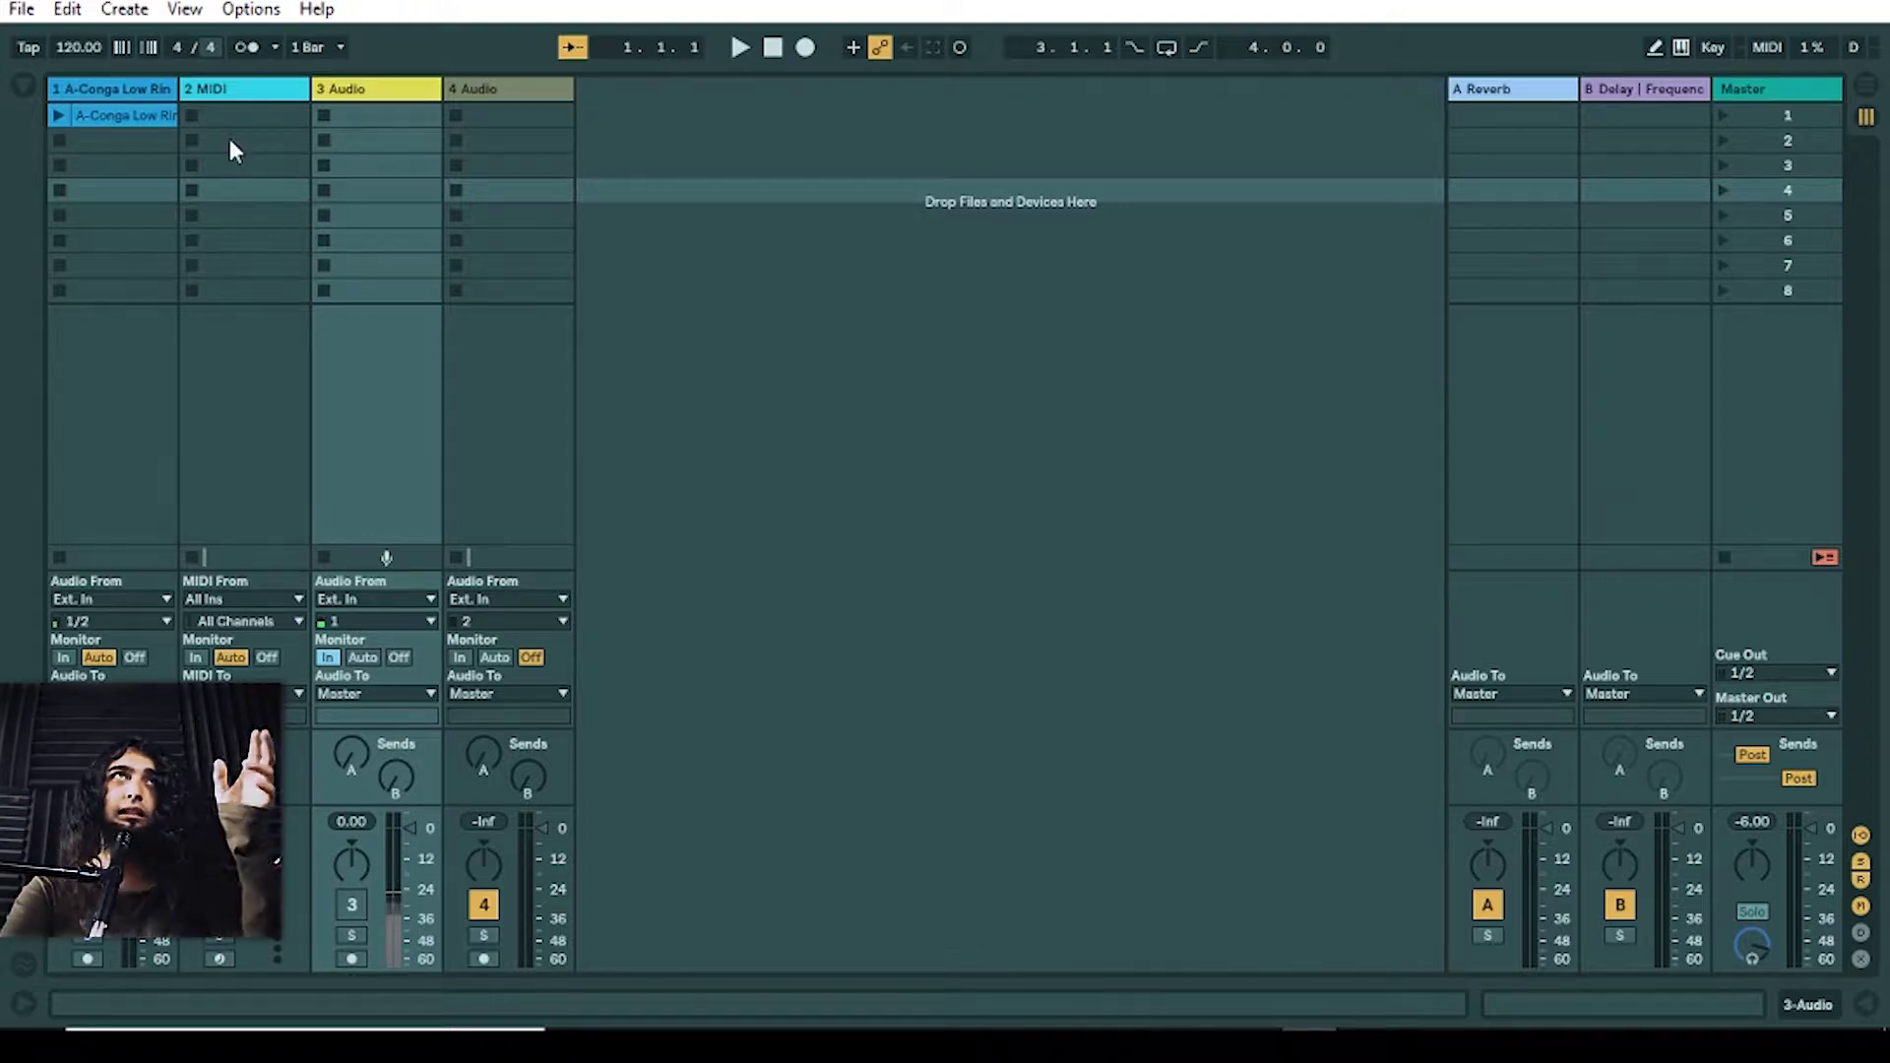
pyautogui.click(245, 50)
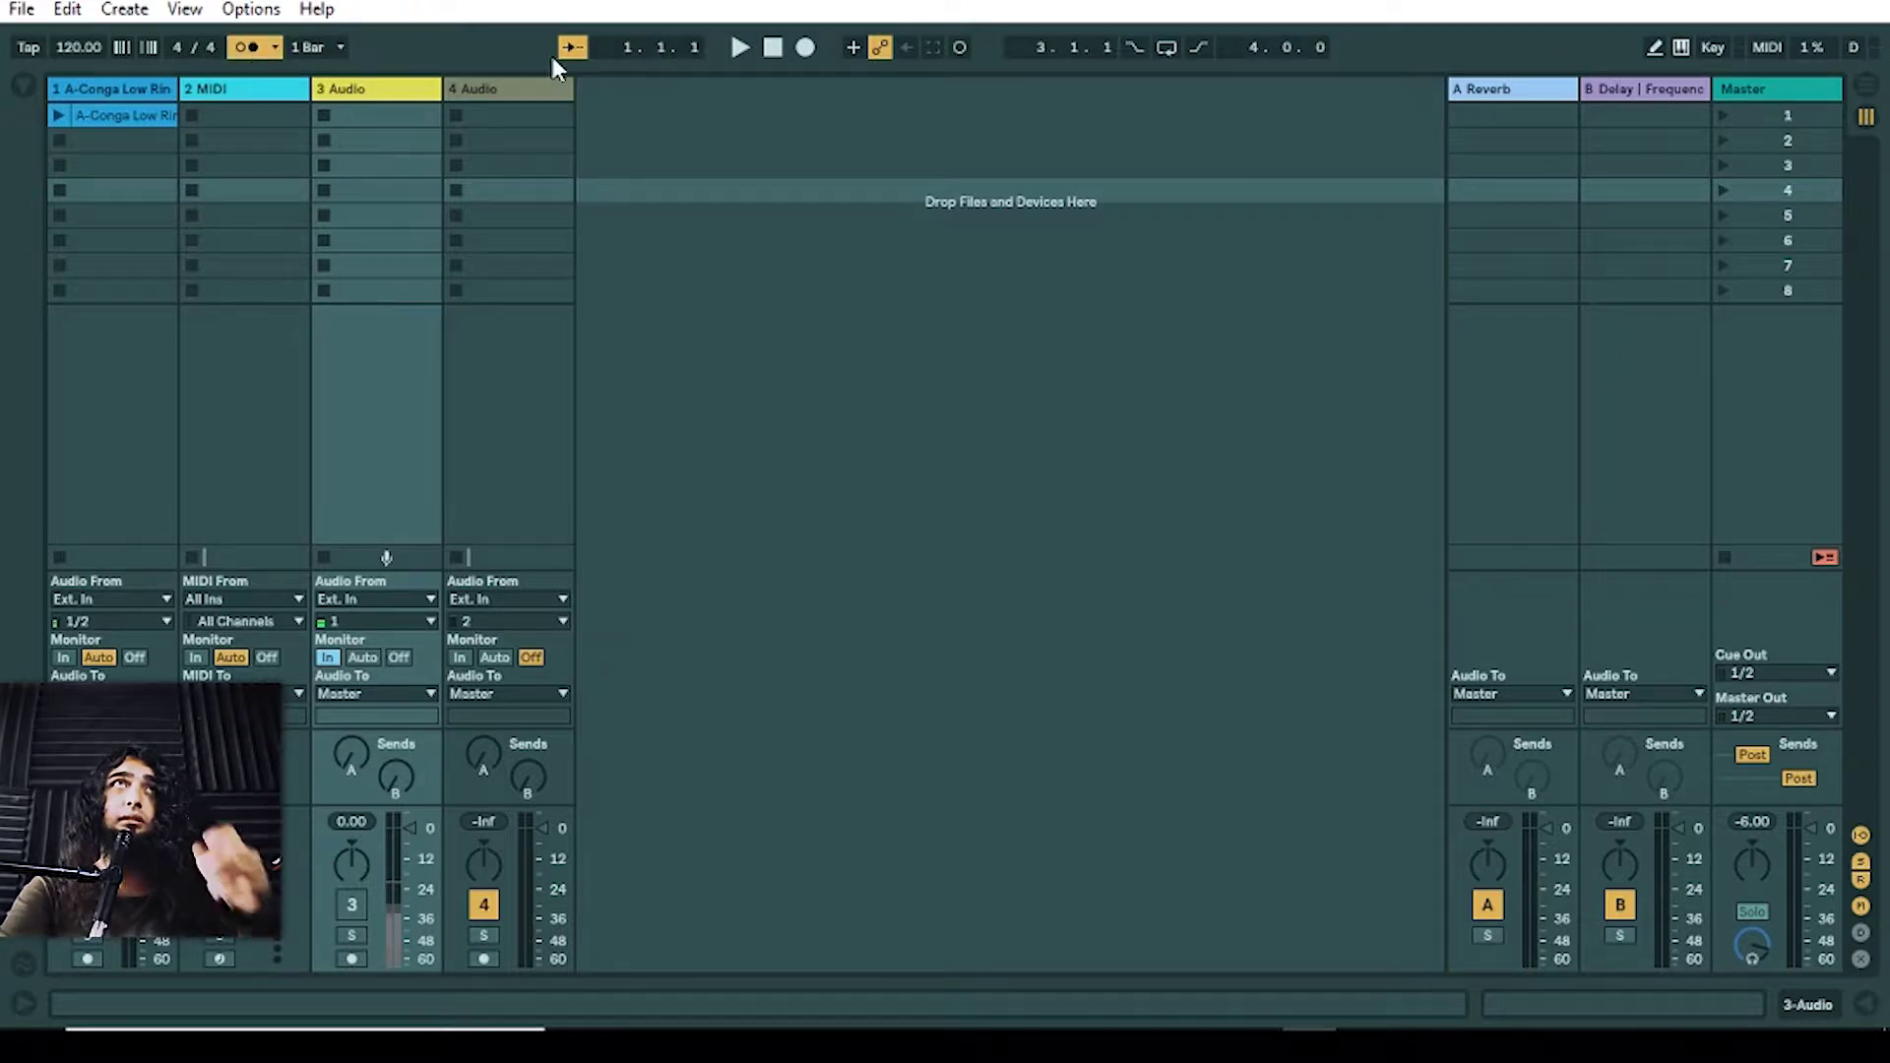
pyautogui.click(740, 51)
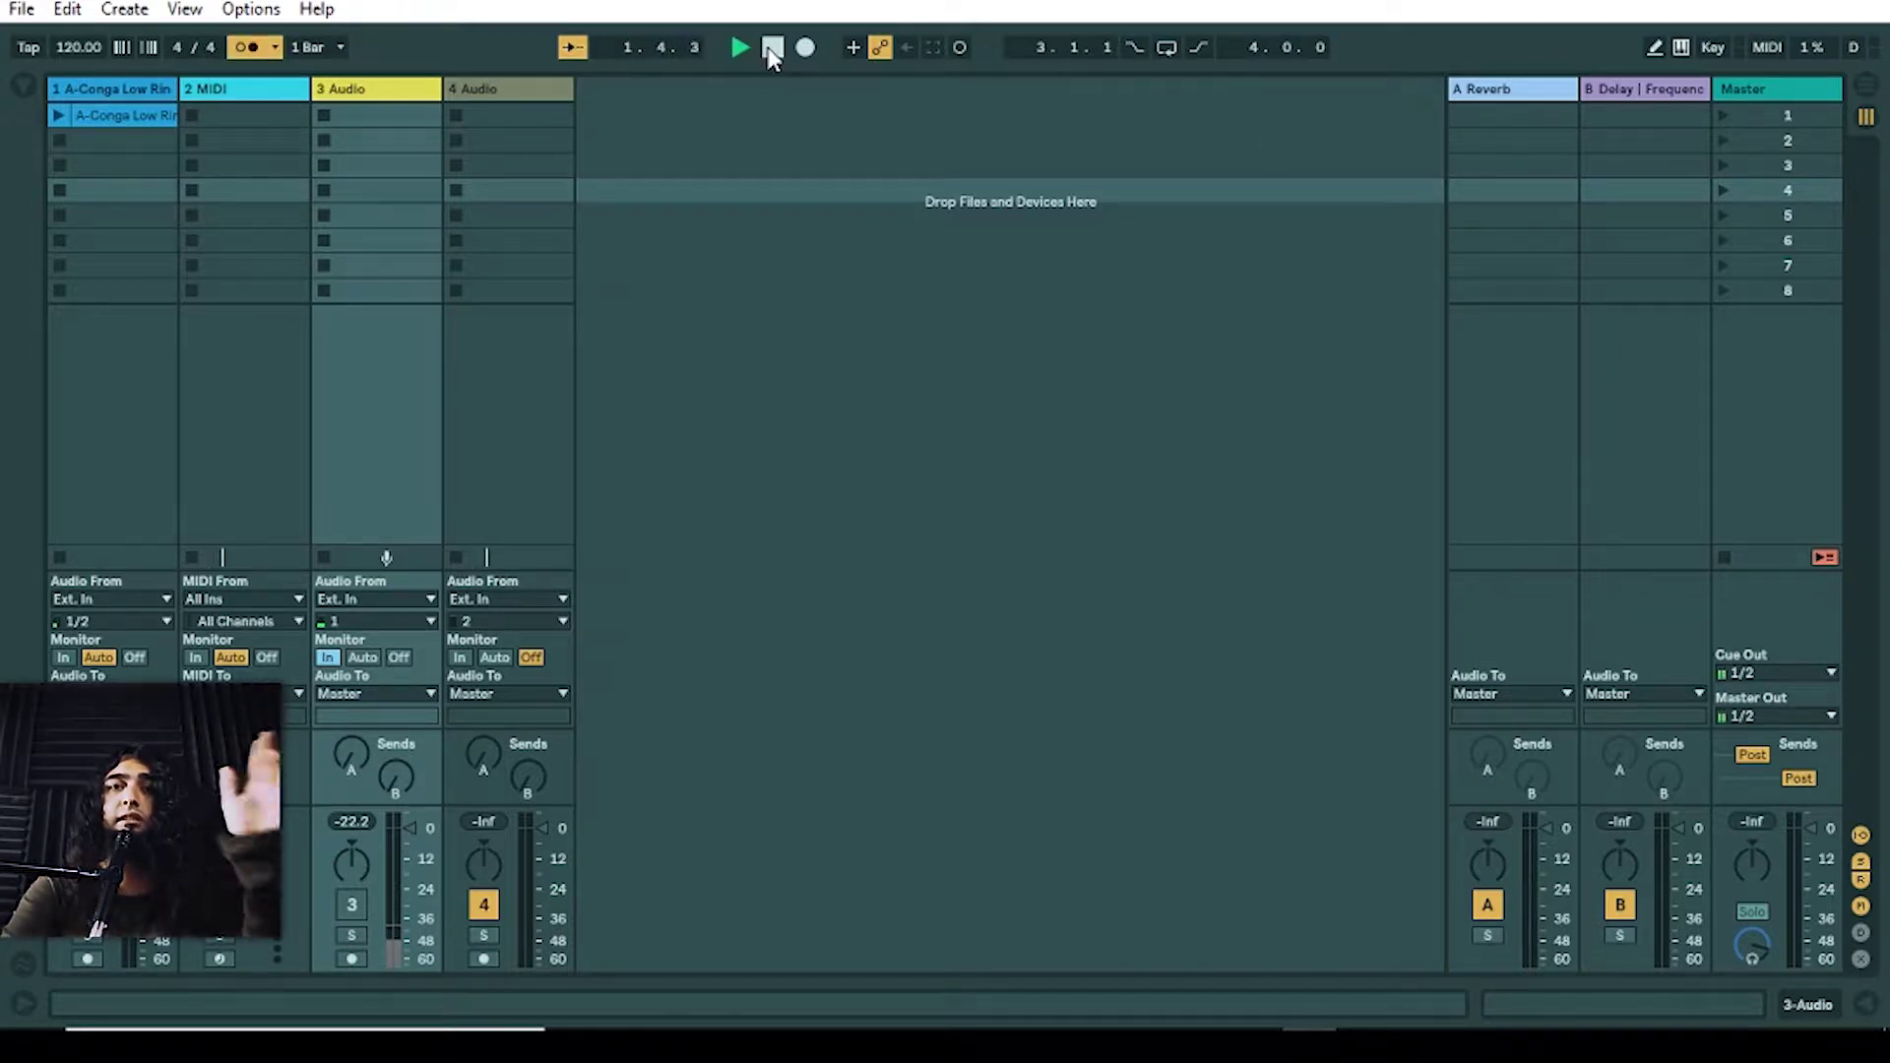
pyautogui.click(260, 51)
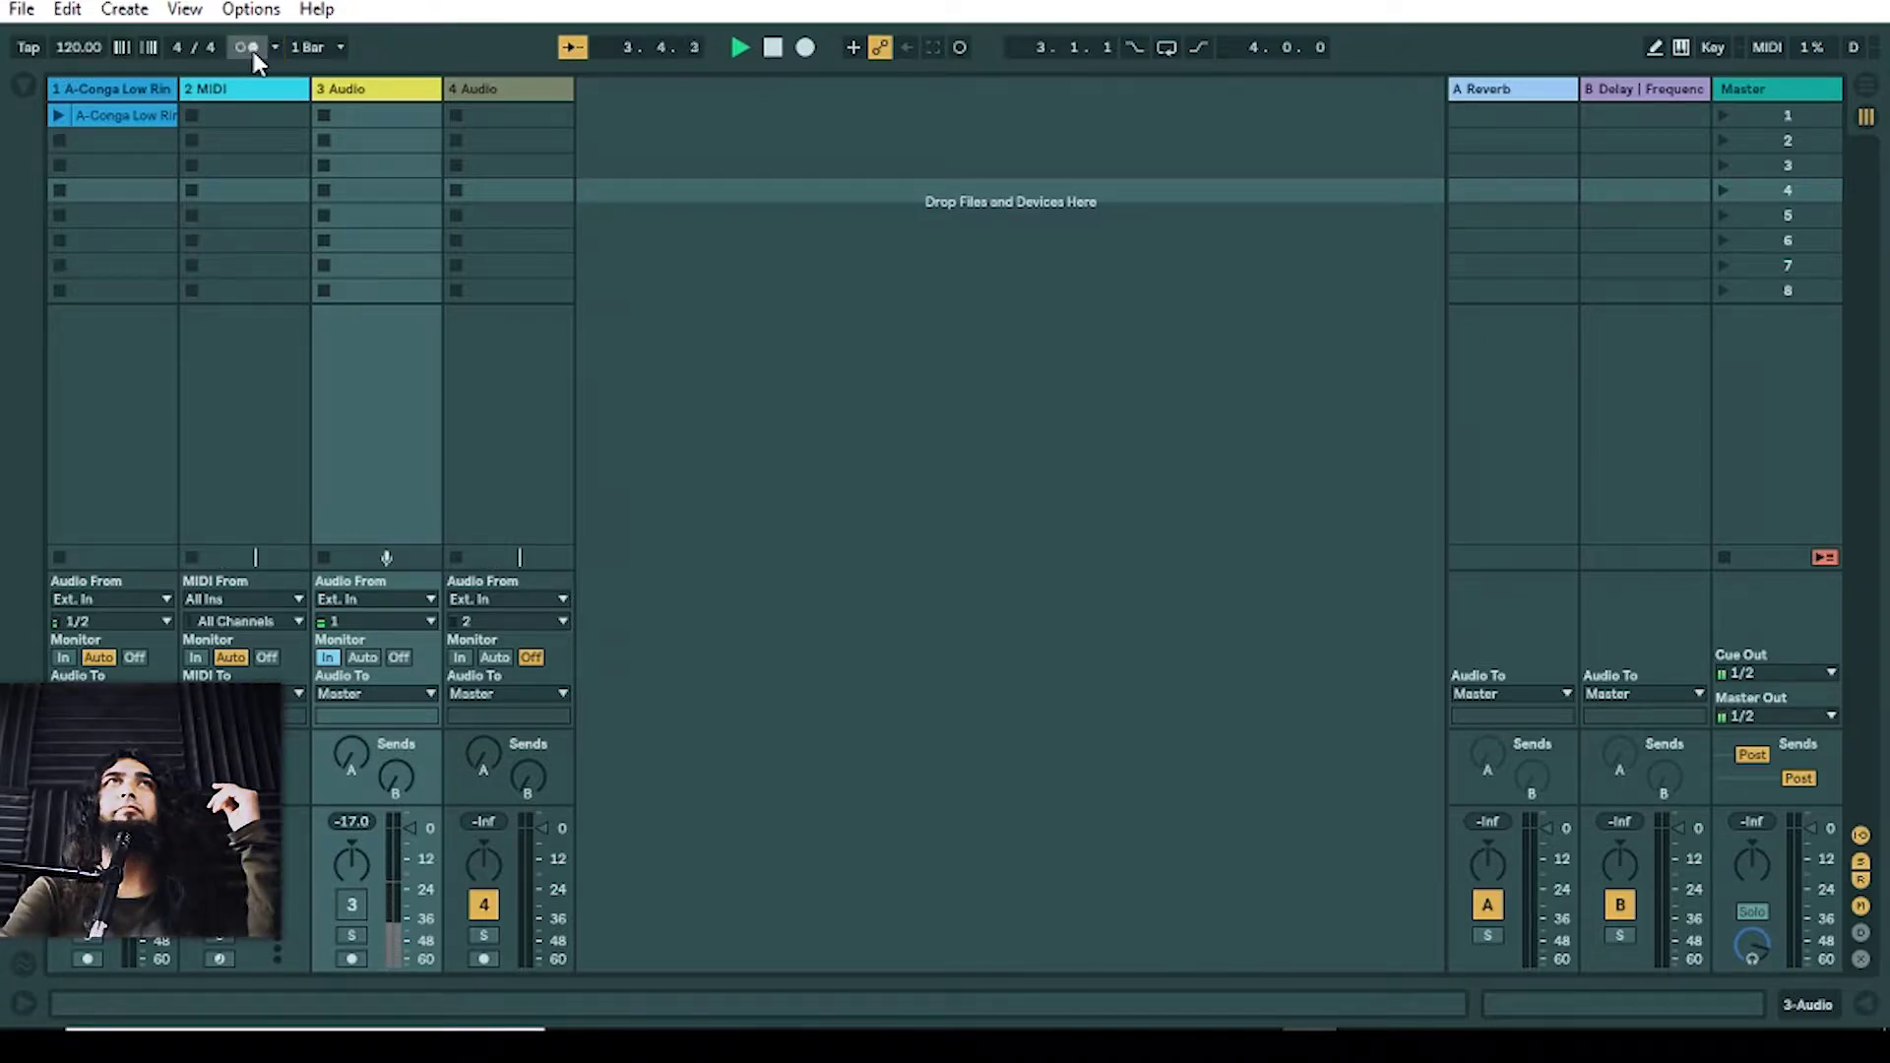
pyautogui.click(340, 47)
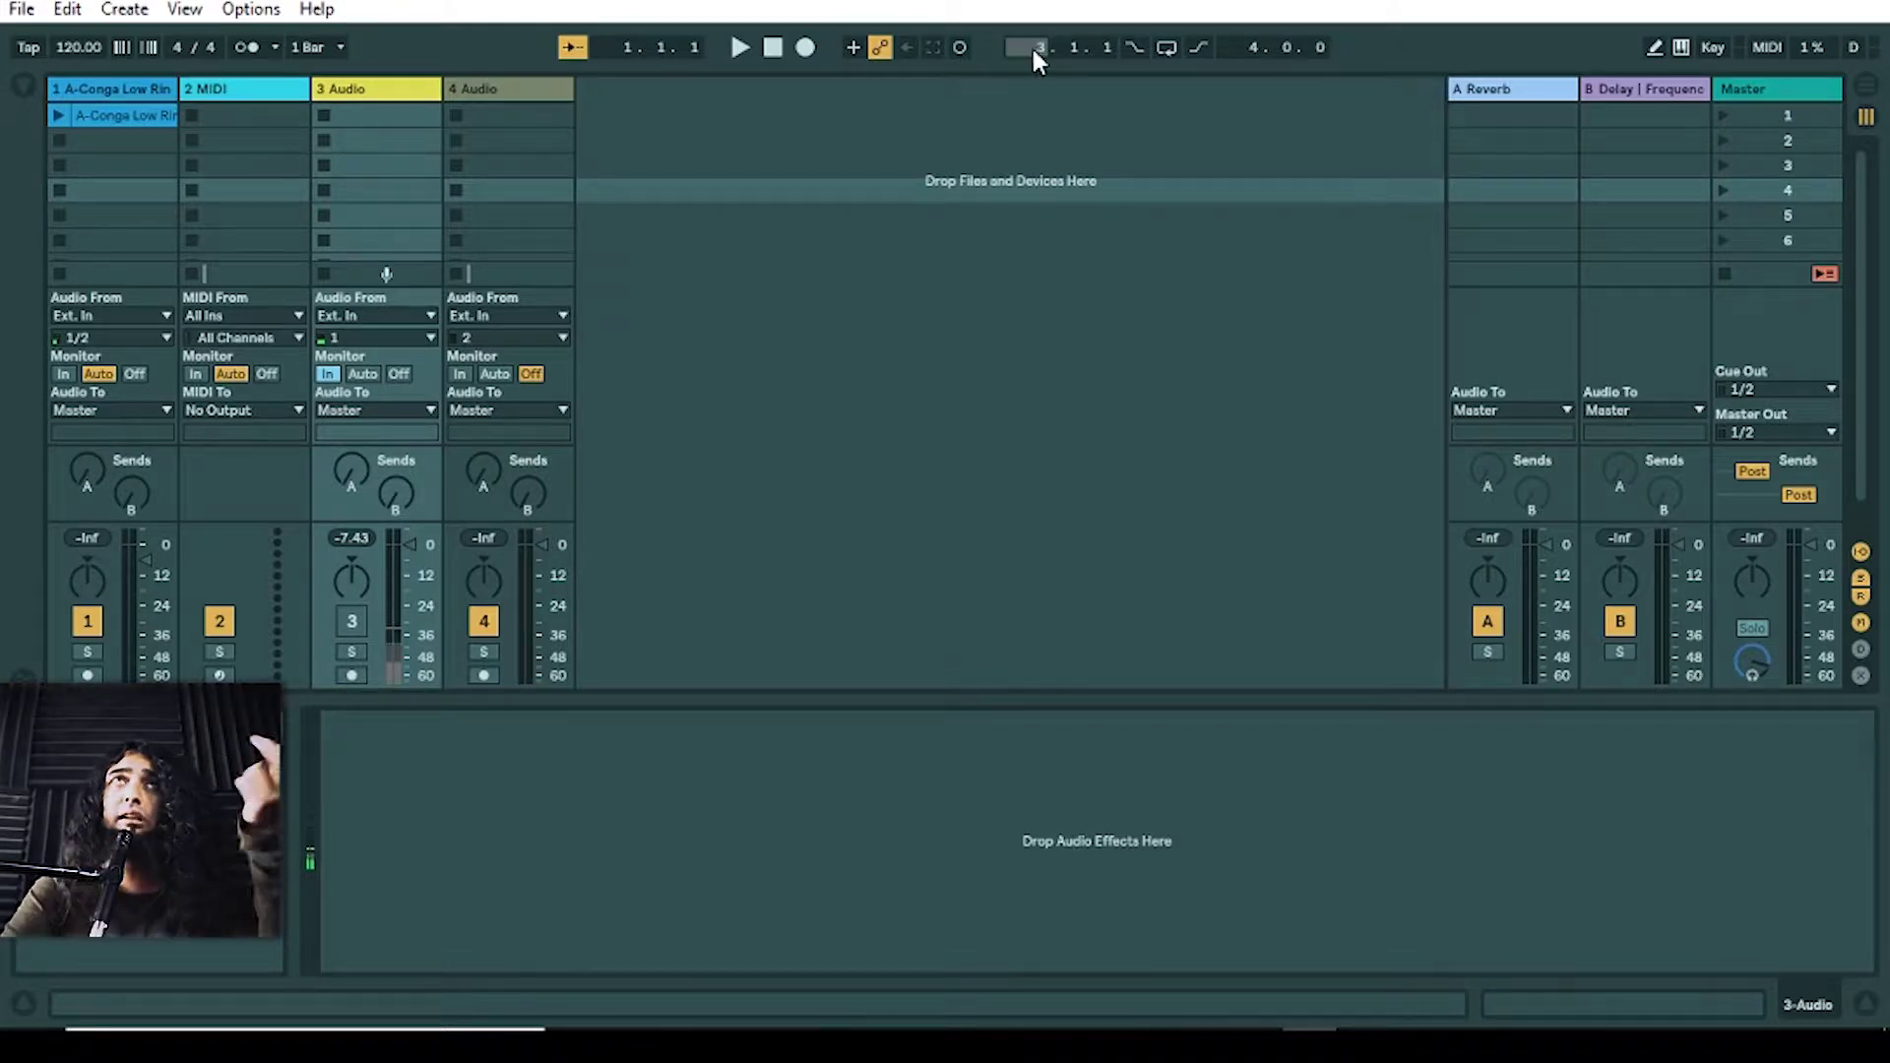
# Step: Turn on the arrangement loop
pyautogui.click(1170, 50)
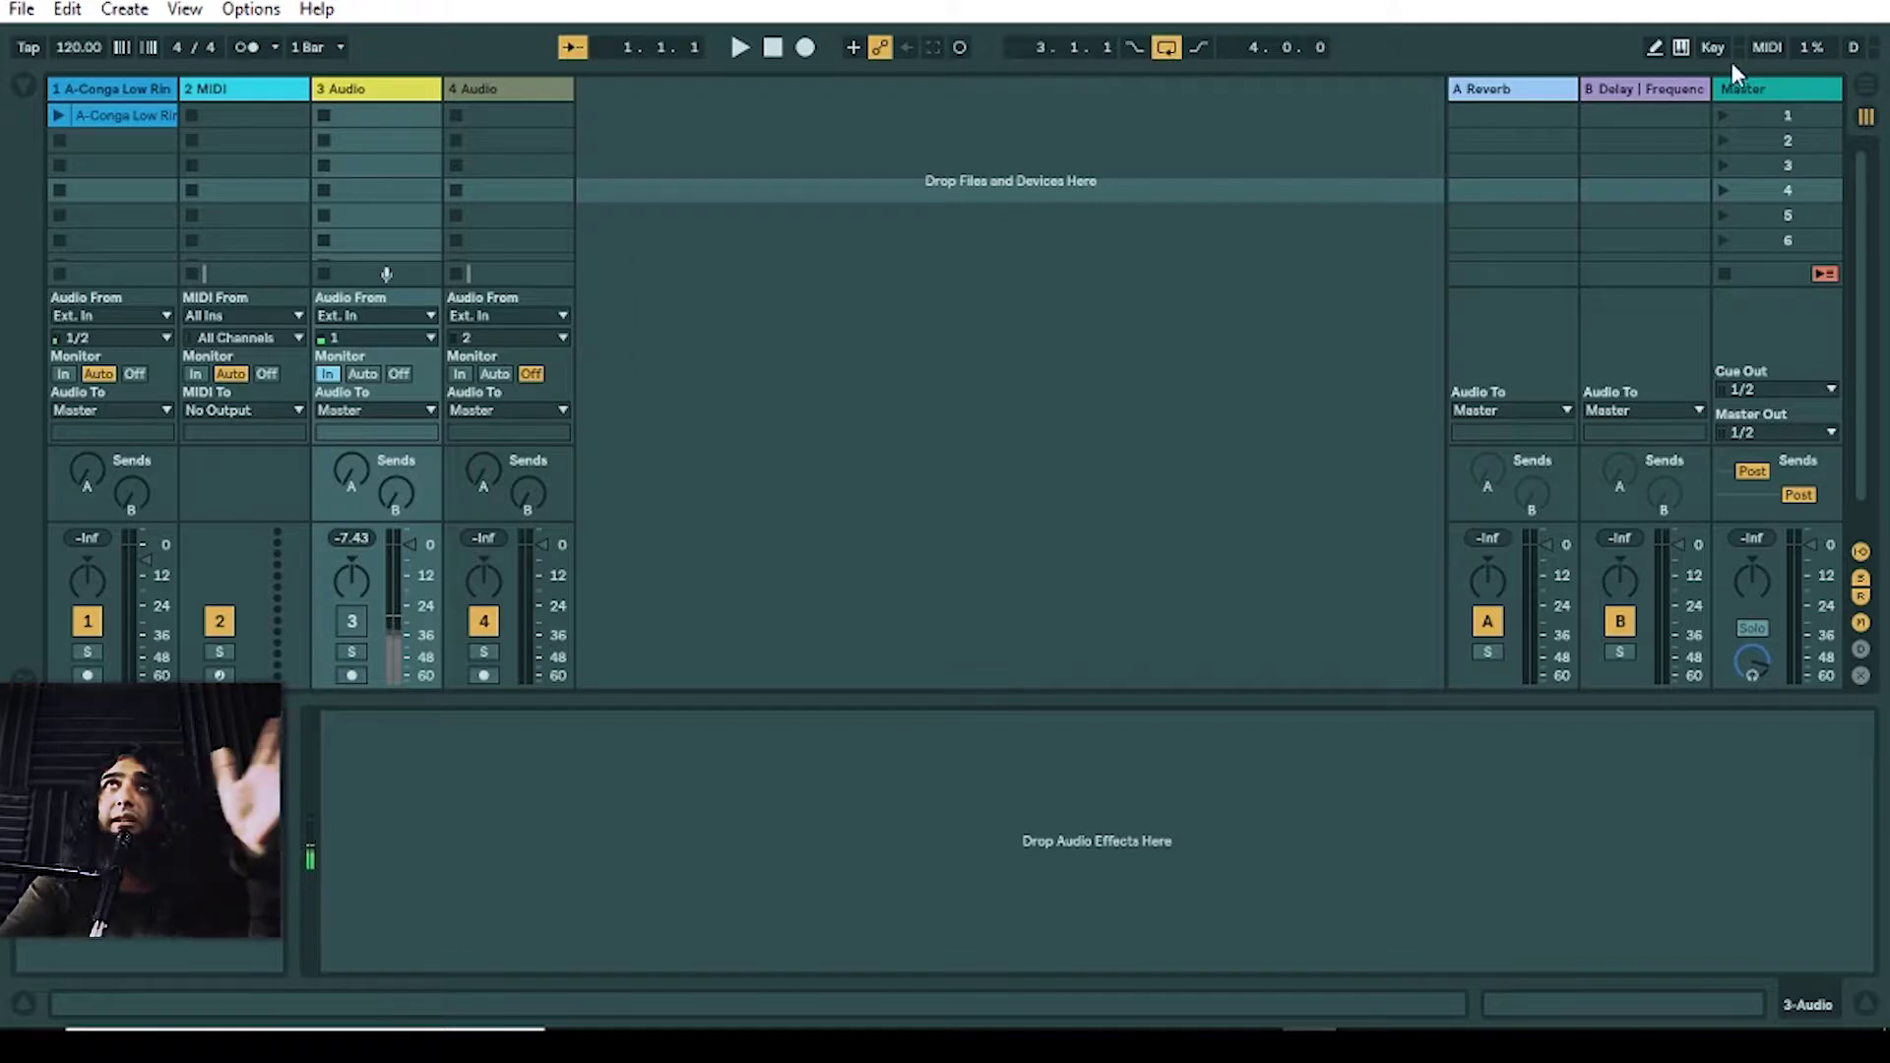
pyautogui.click(1654, 49)
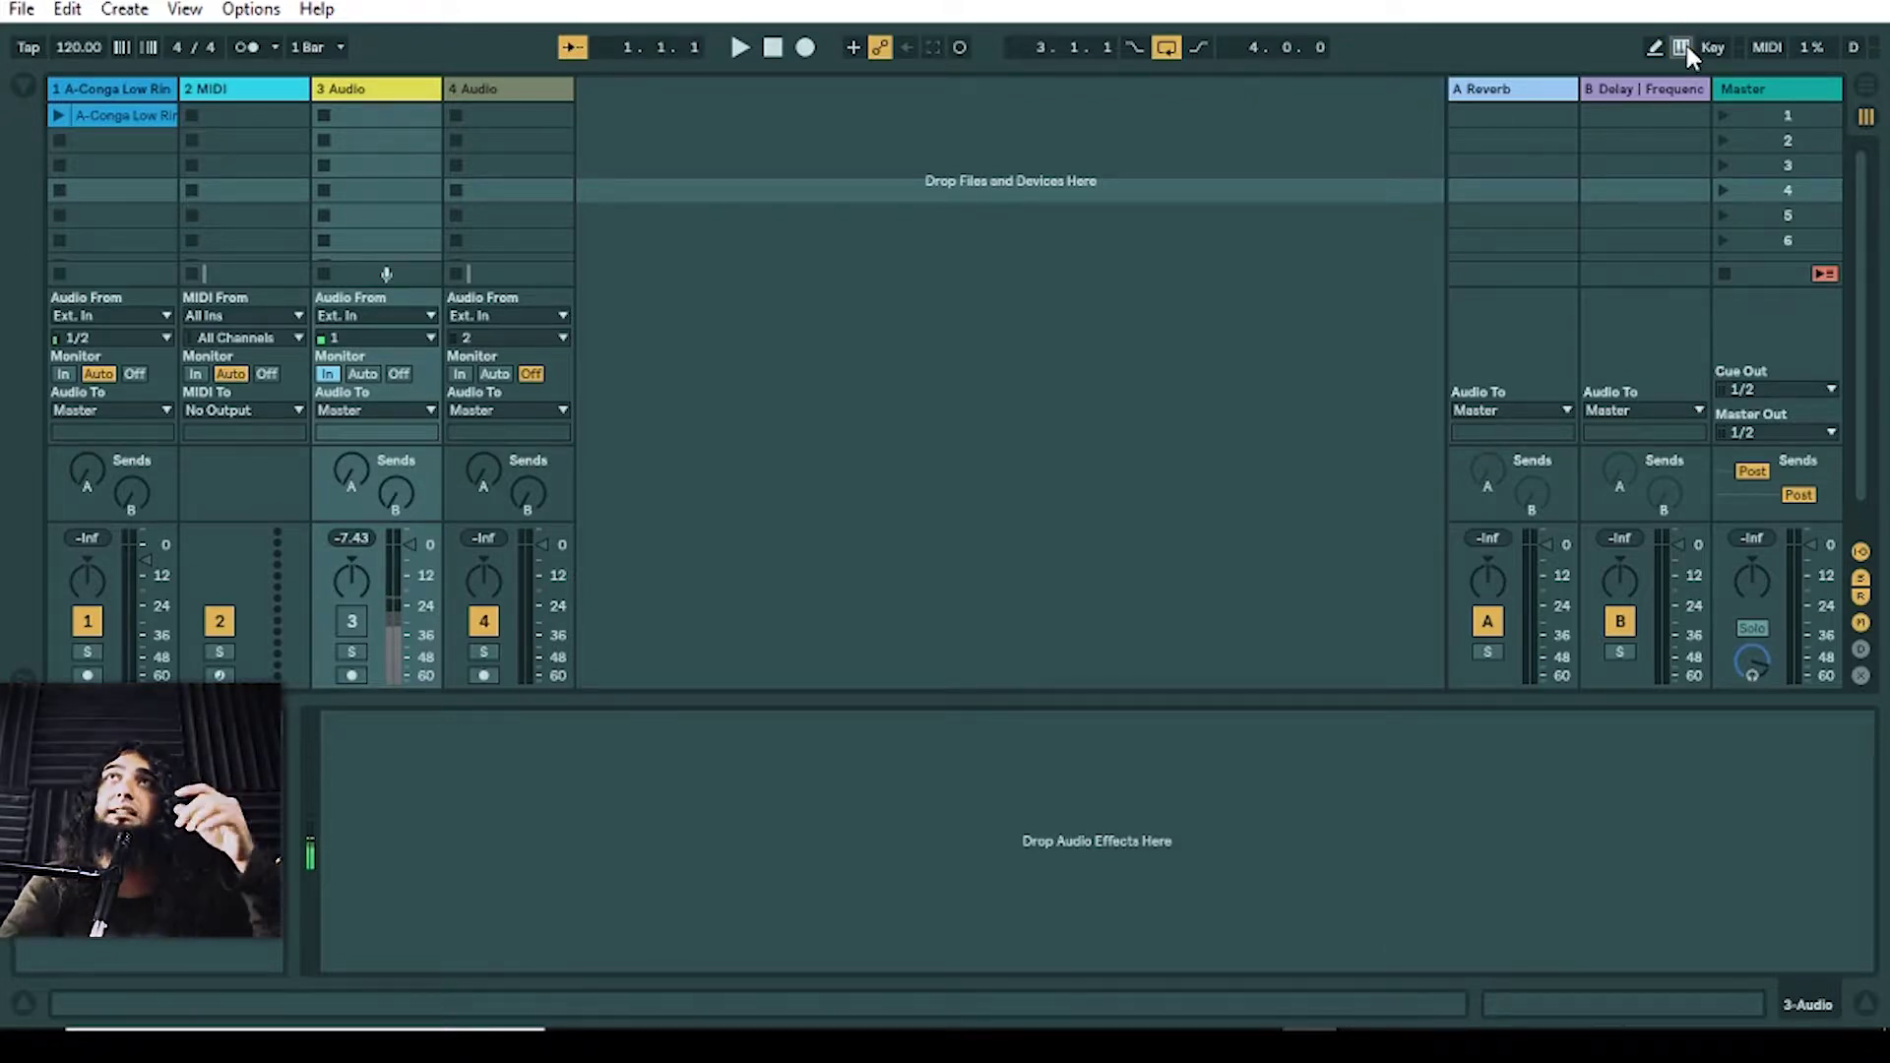
# Step: Map the computer key R to arrangement recording and leave key mapping mode
pyautogui.click(1715, 49)
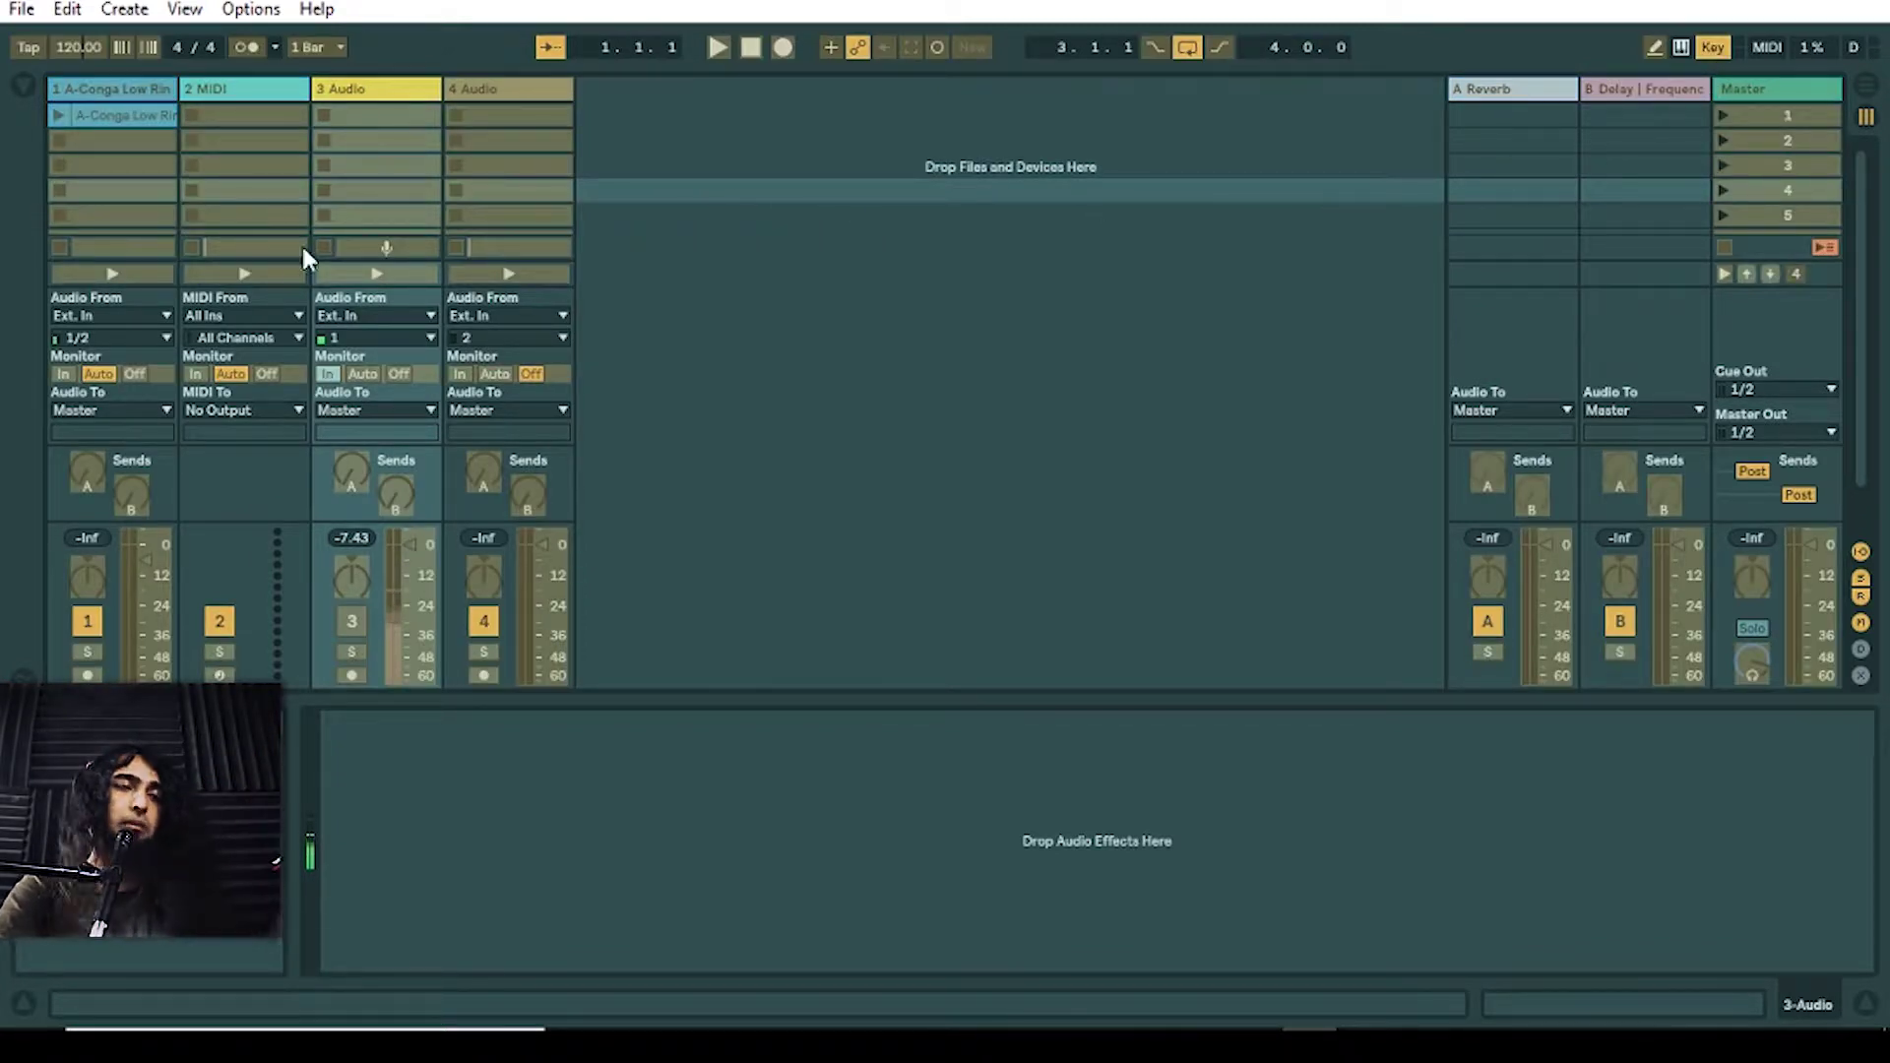
pyautogui.click(786, 47)
pyautogui.press('r')
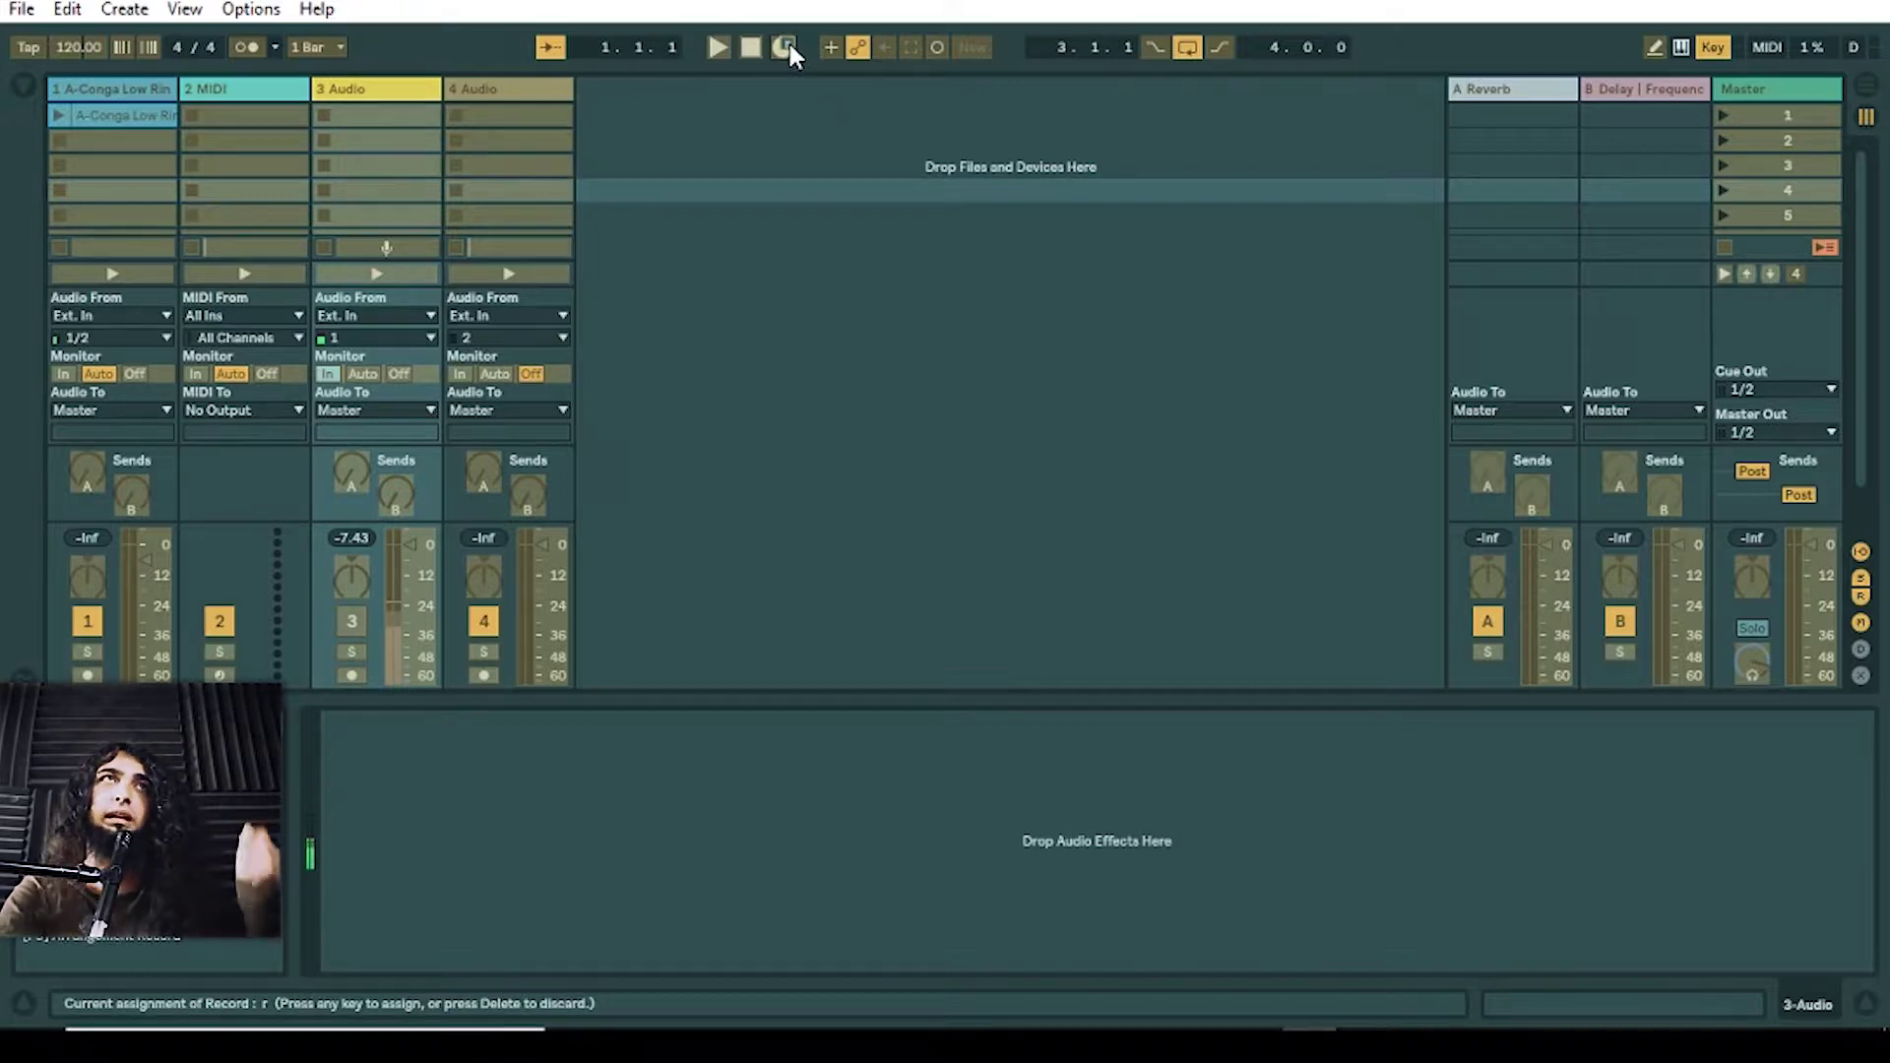
pyautogui.click(1725, 49)
# Step: View which controls can be mapped to a MIDI controller and leave MIDI mapping mode
pyautogui.click(1768, 49)
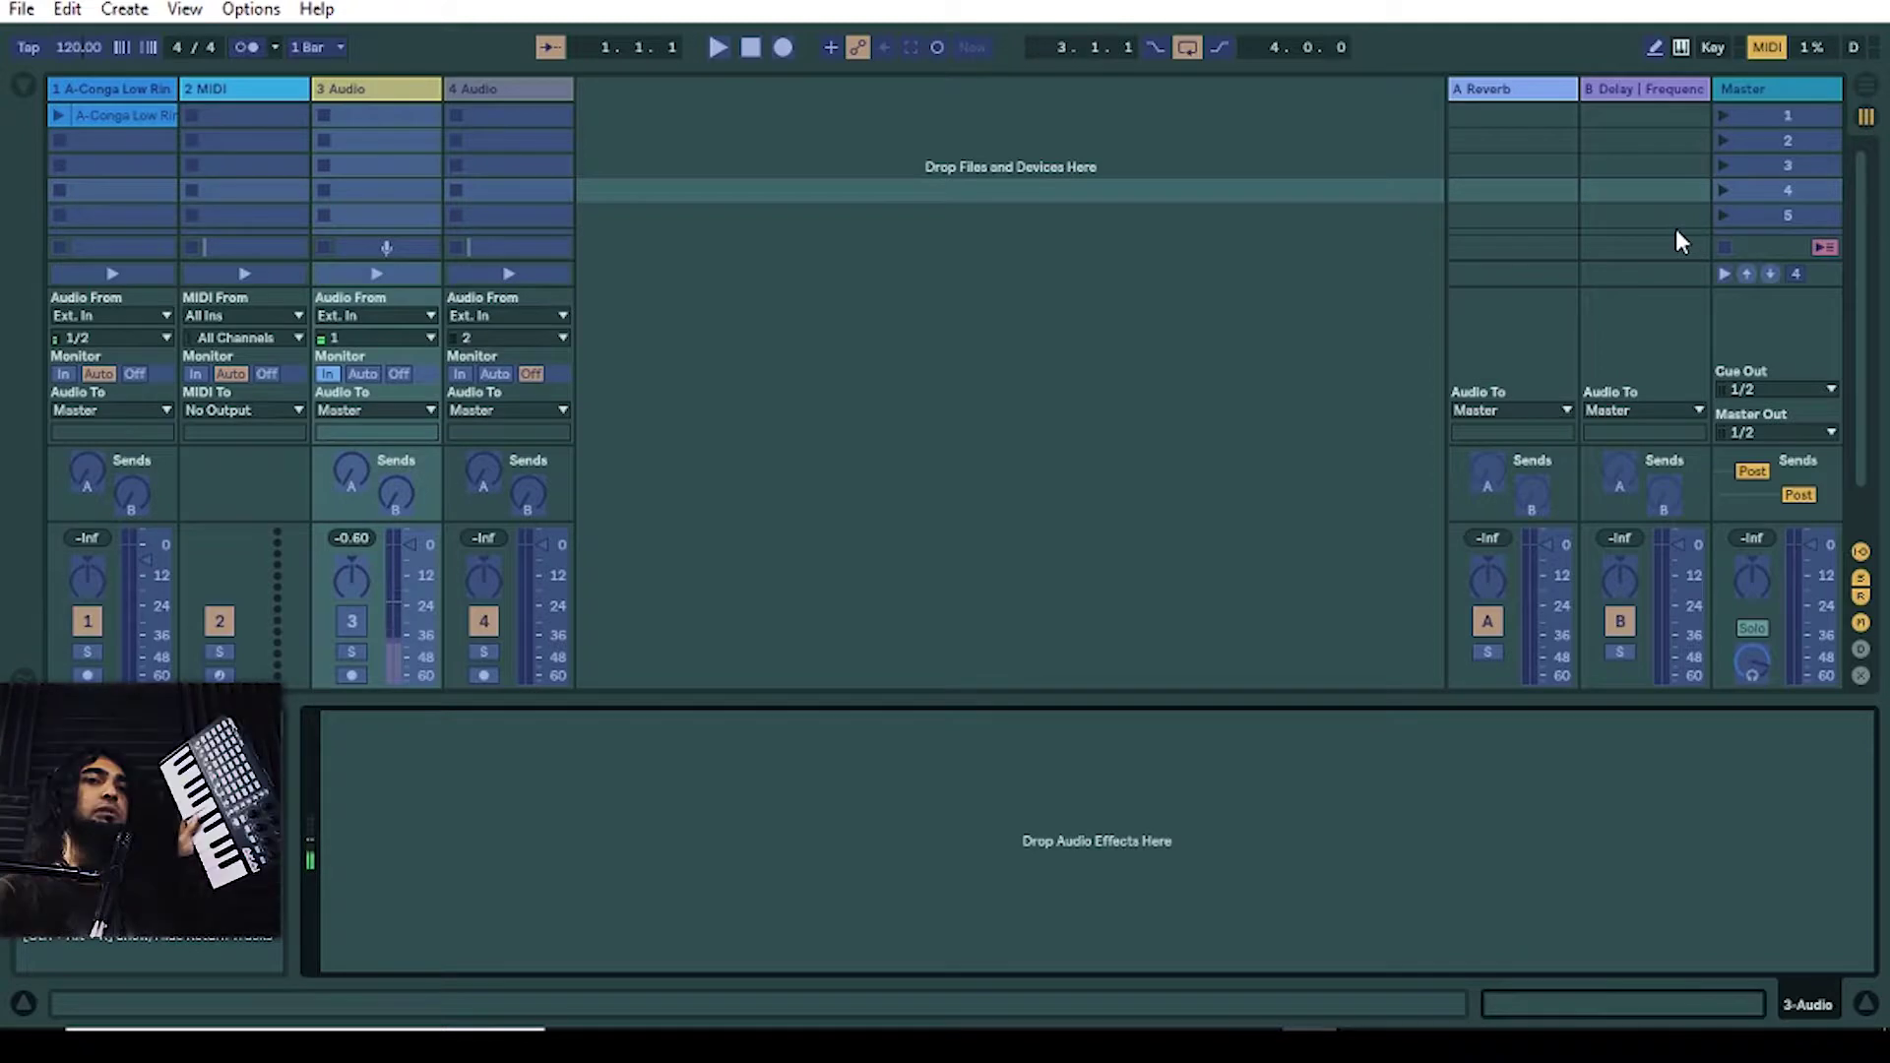
pyautogui.click(1768, 47)
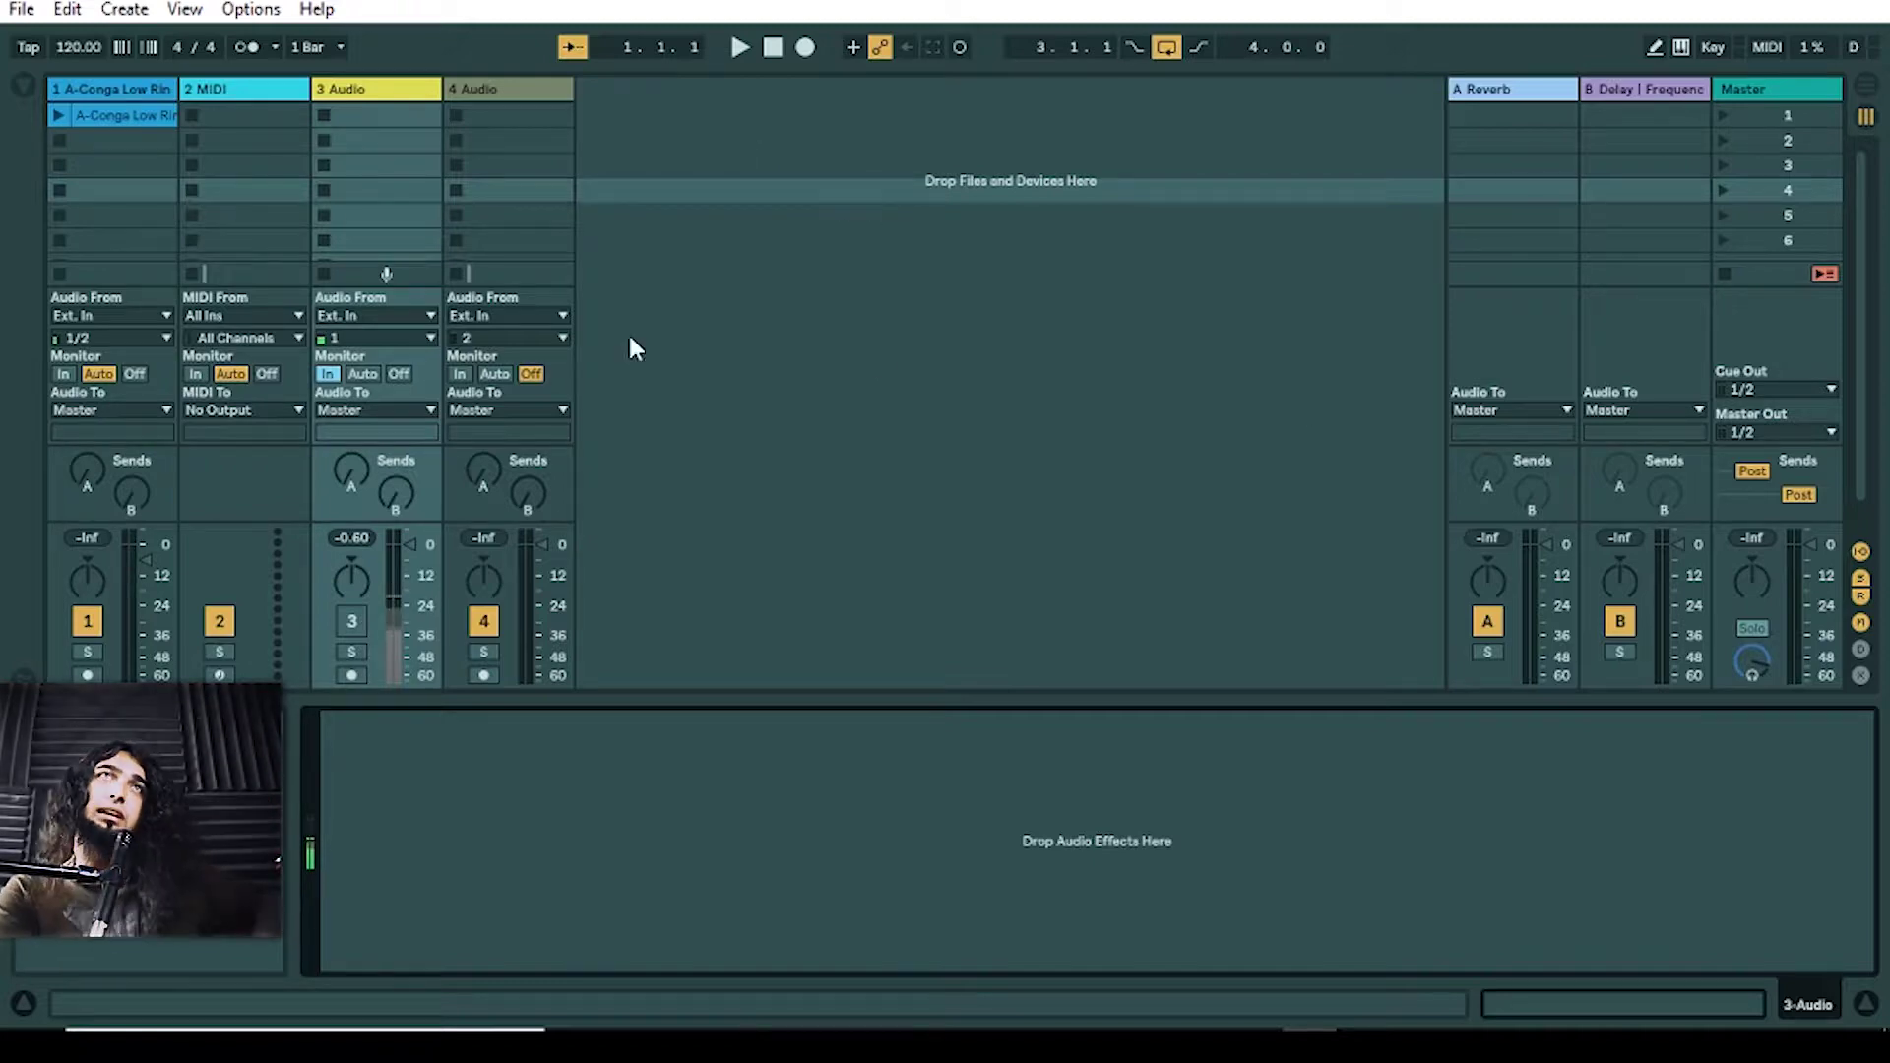
# Step: Hide the device detail view and the browser, and switch from Session View to Arrangement View
pyautogui.click(1868, 1007)
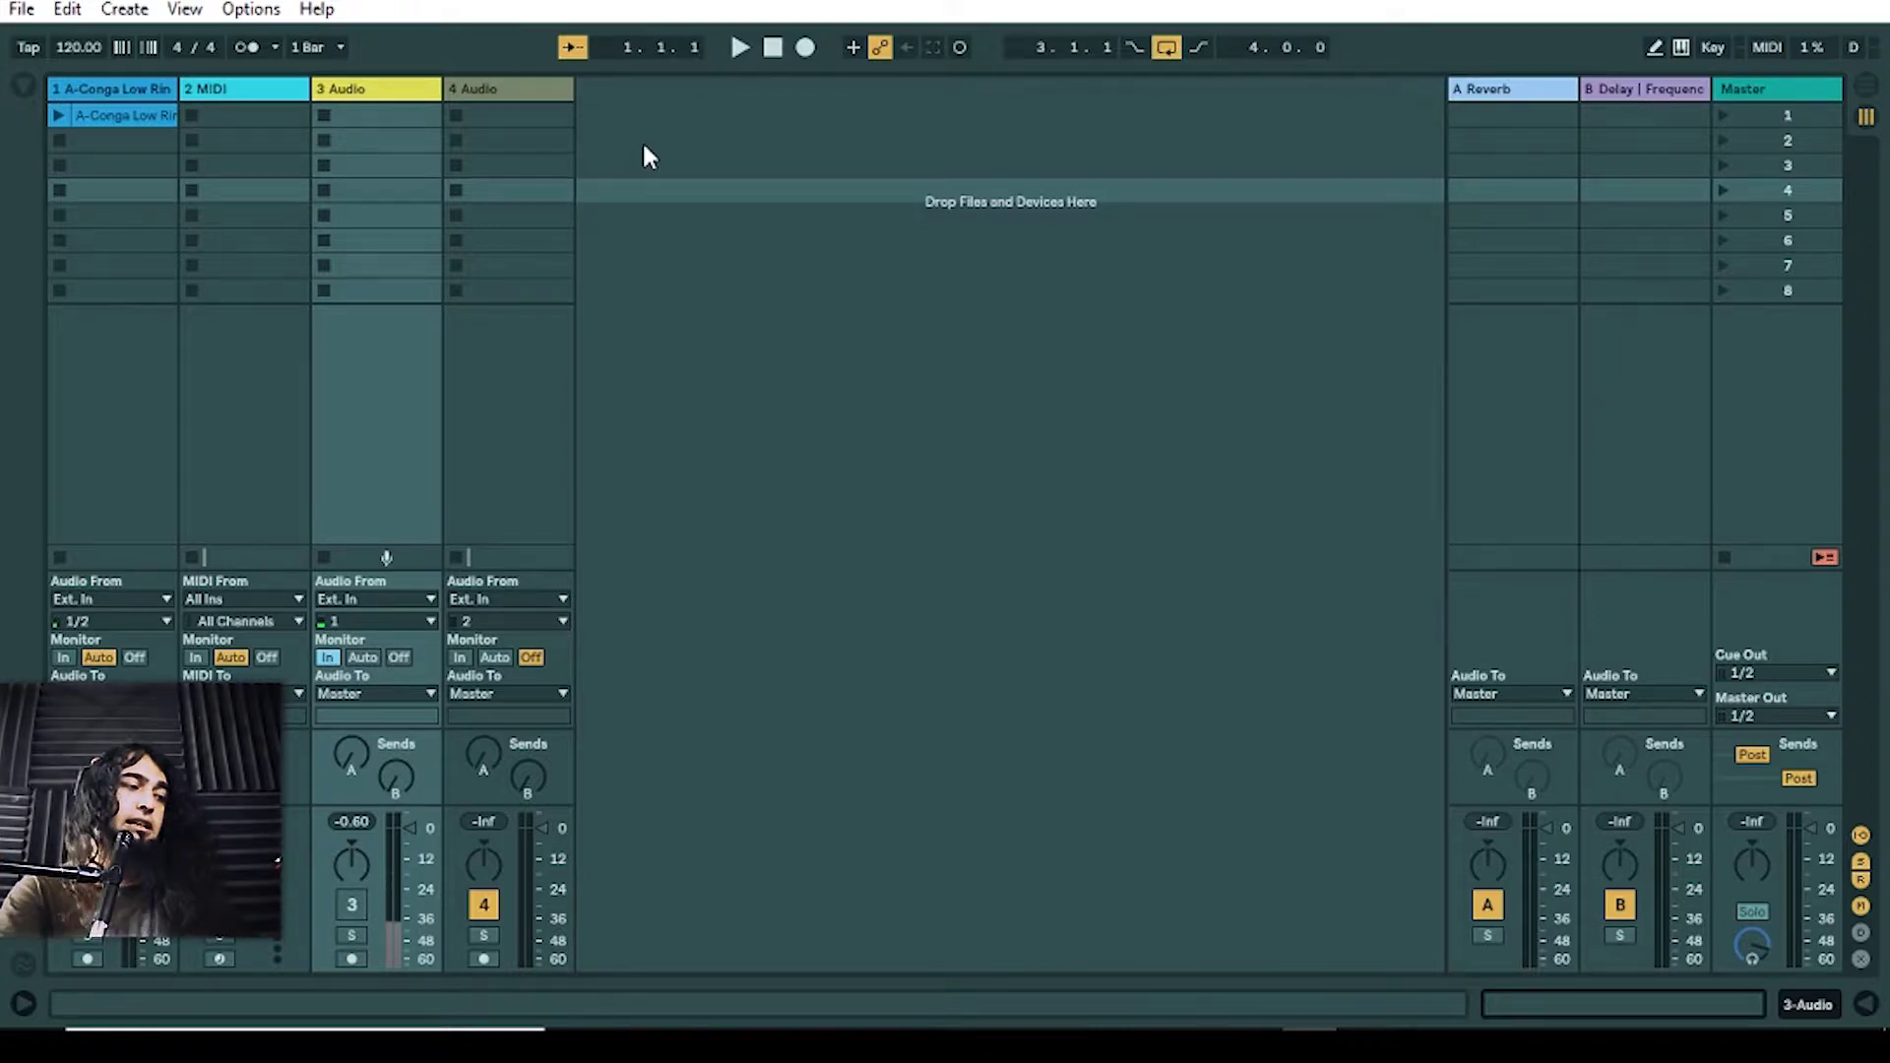
pyautogui.click(1096, 223)
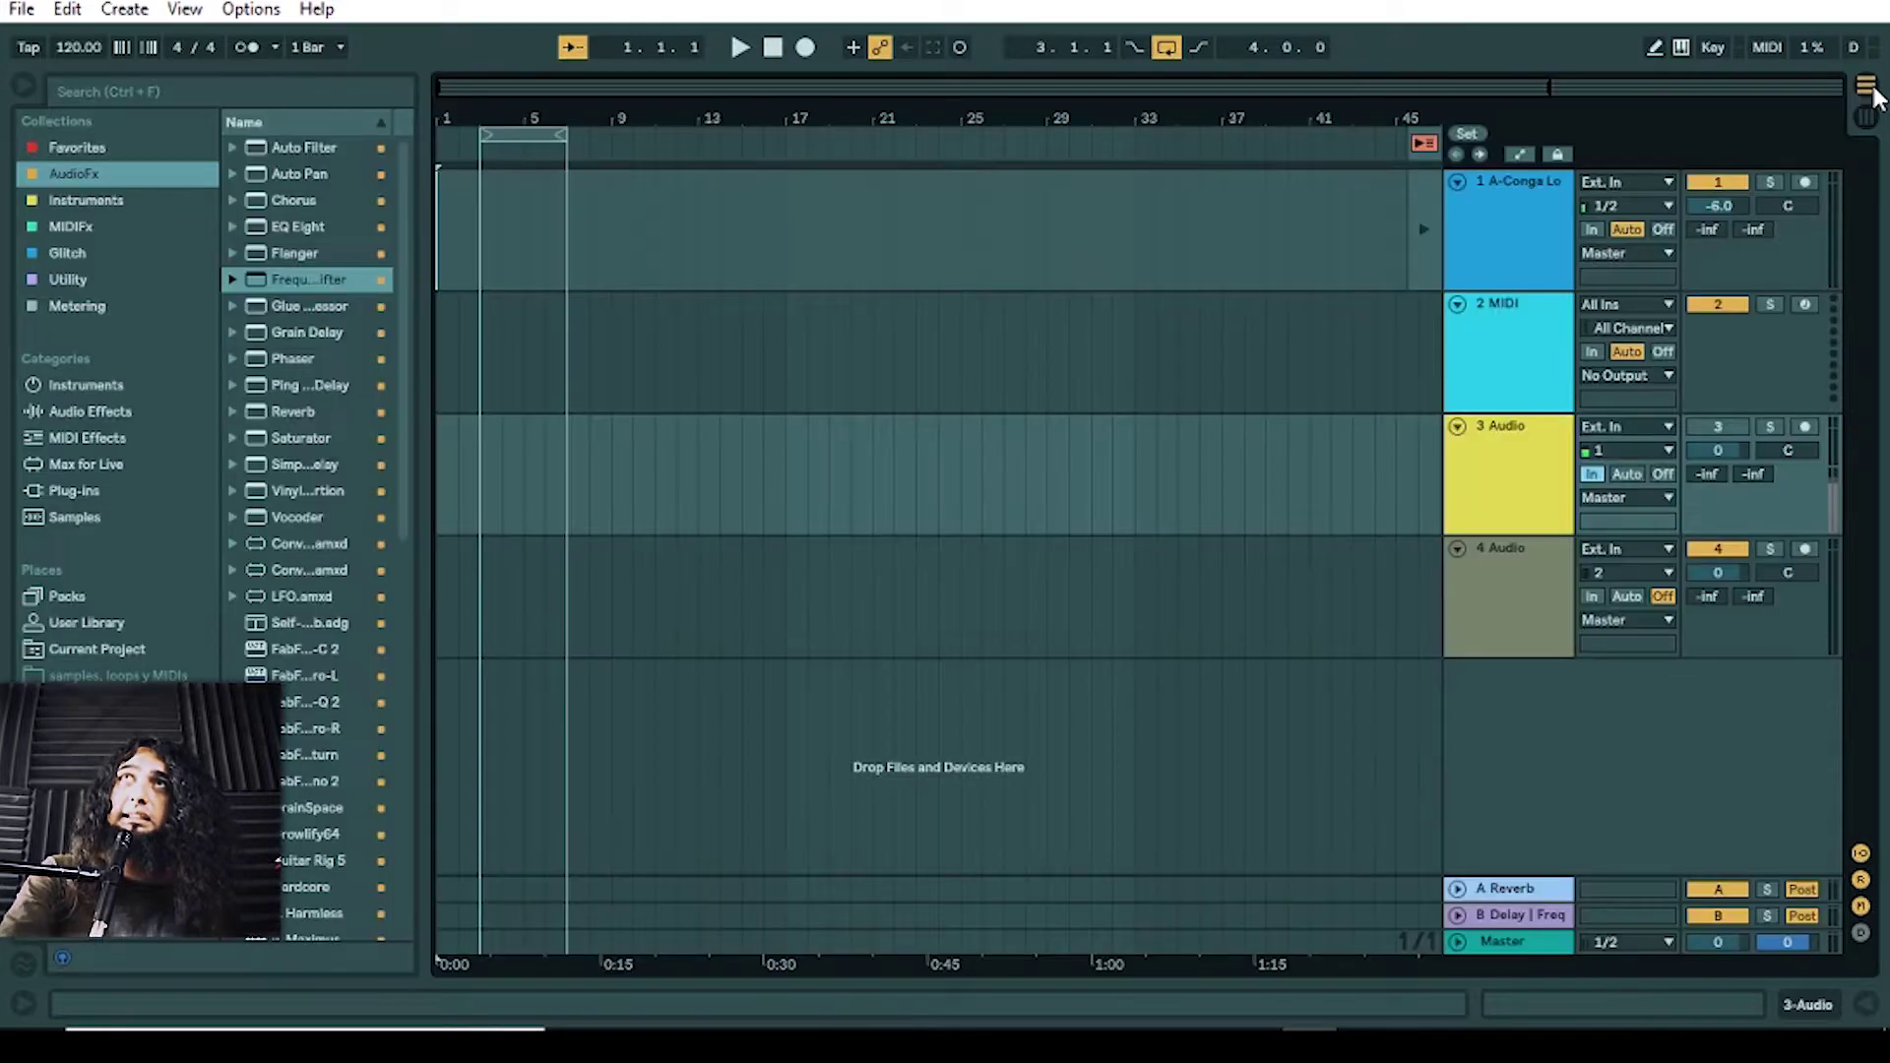
pyautogui.click(1867, 88)
pyautogui.click(20, 87)
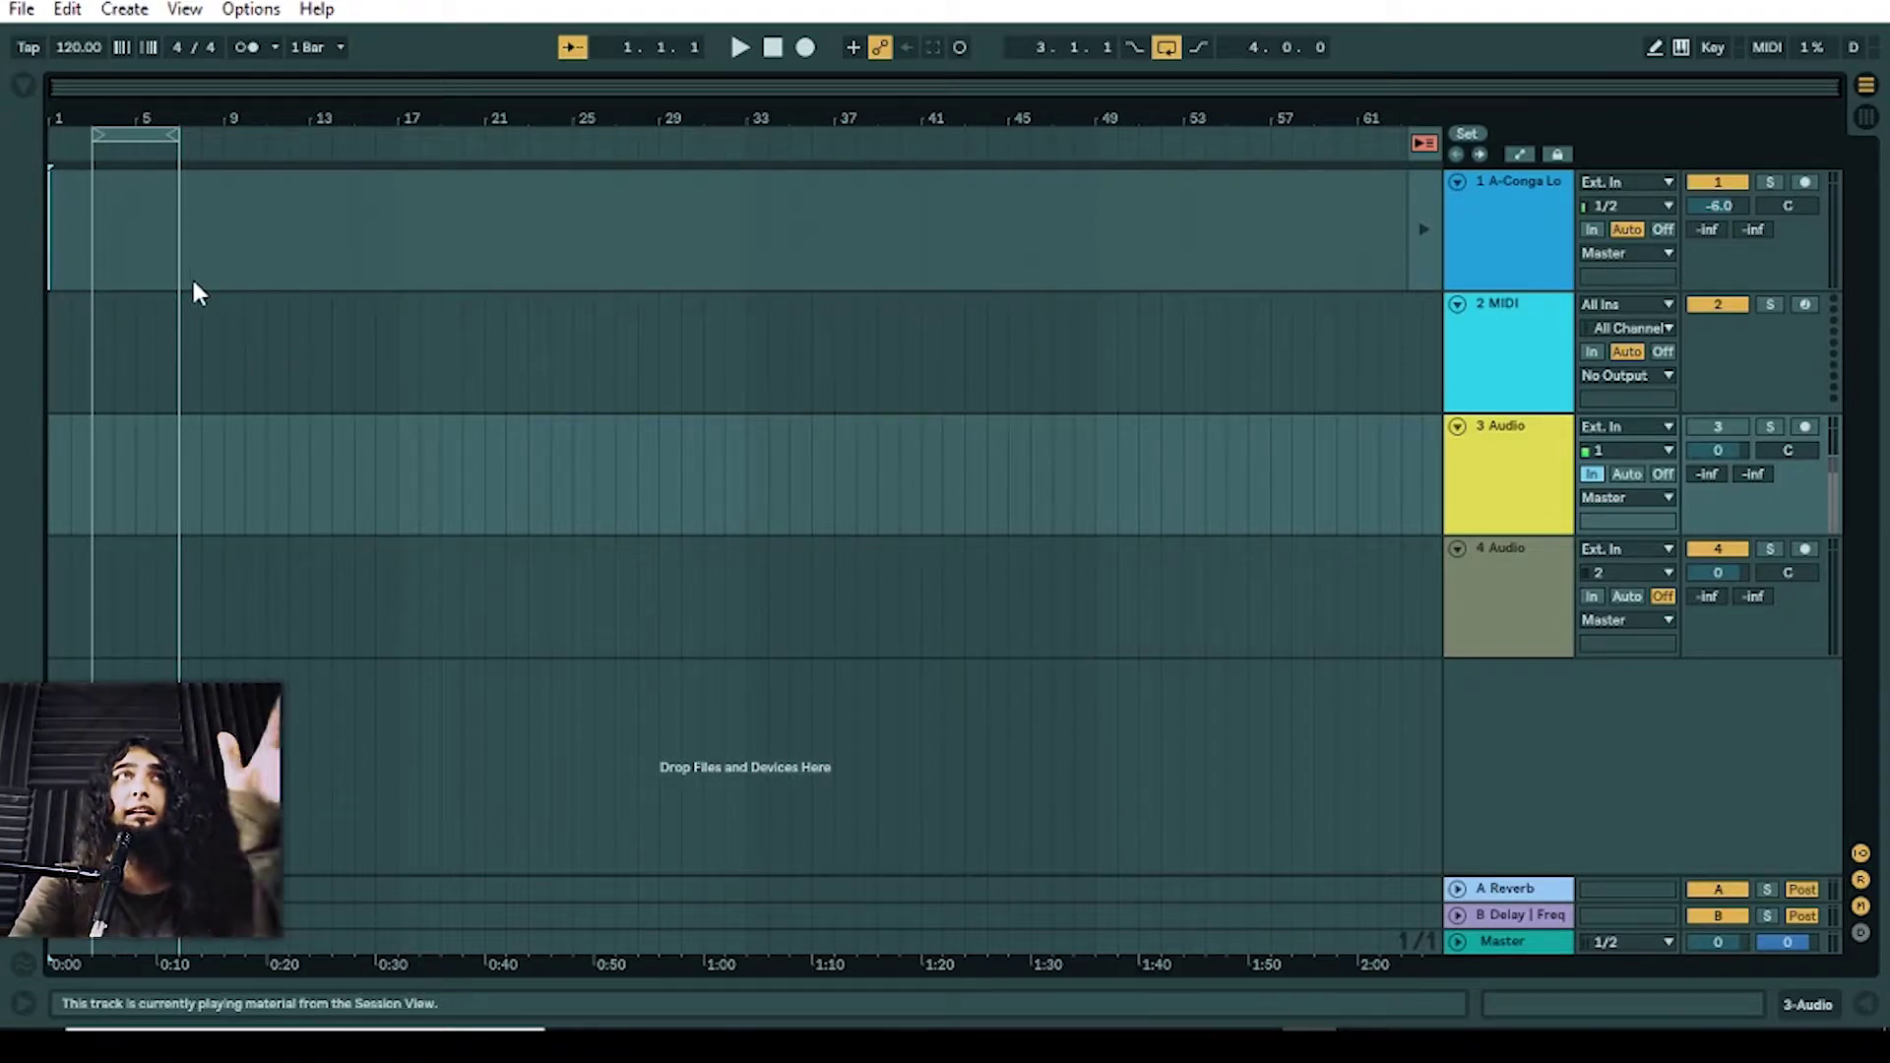
pyautogui.press('Tab')
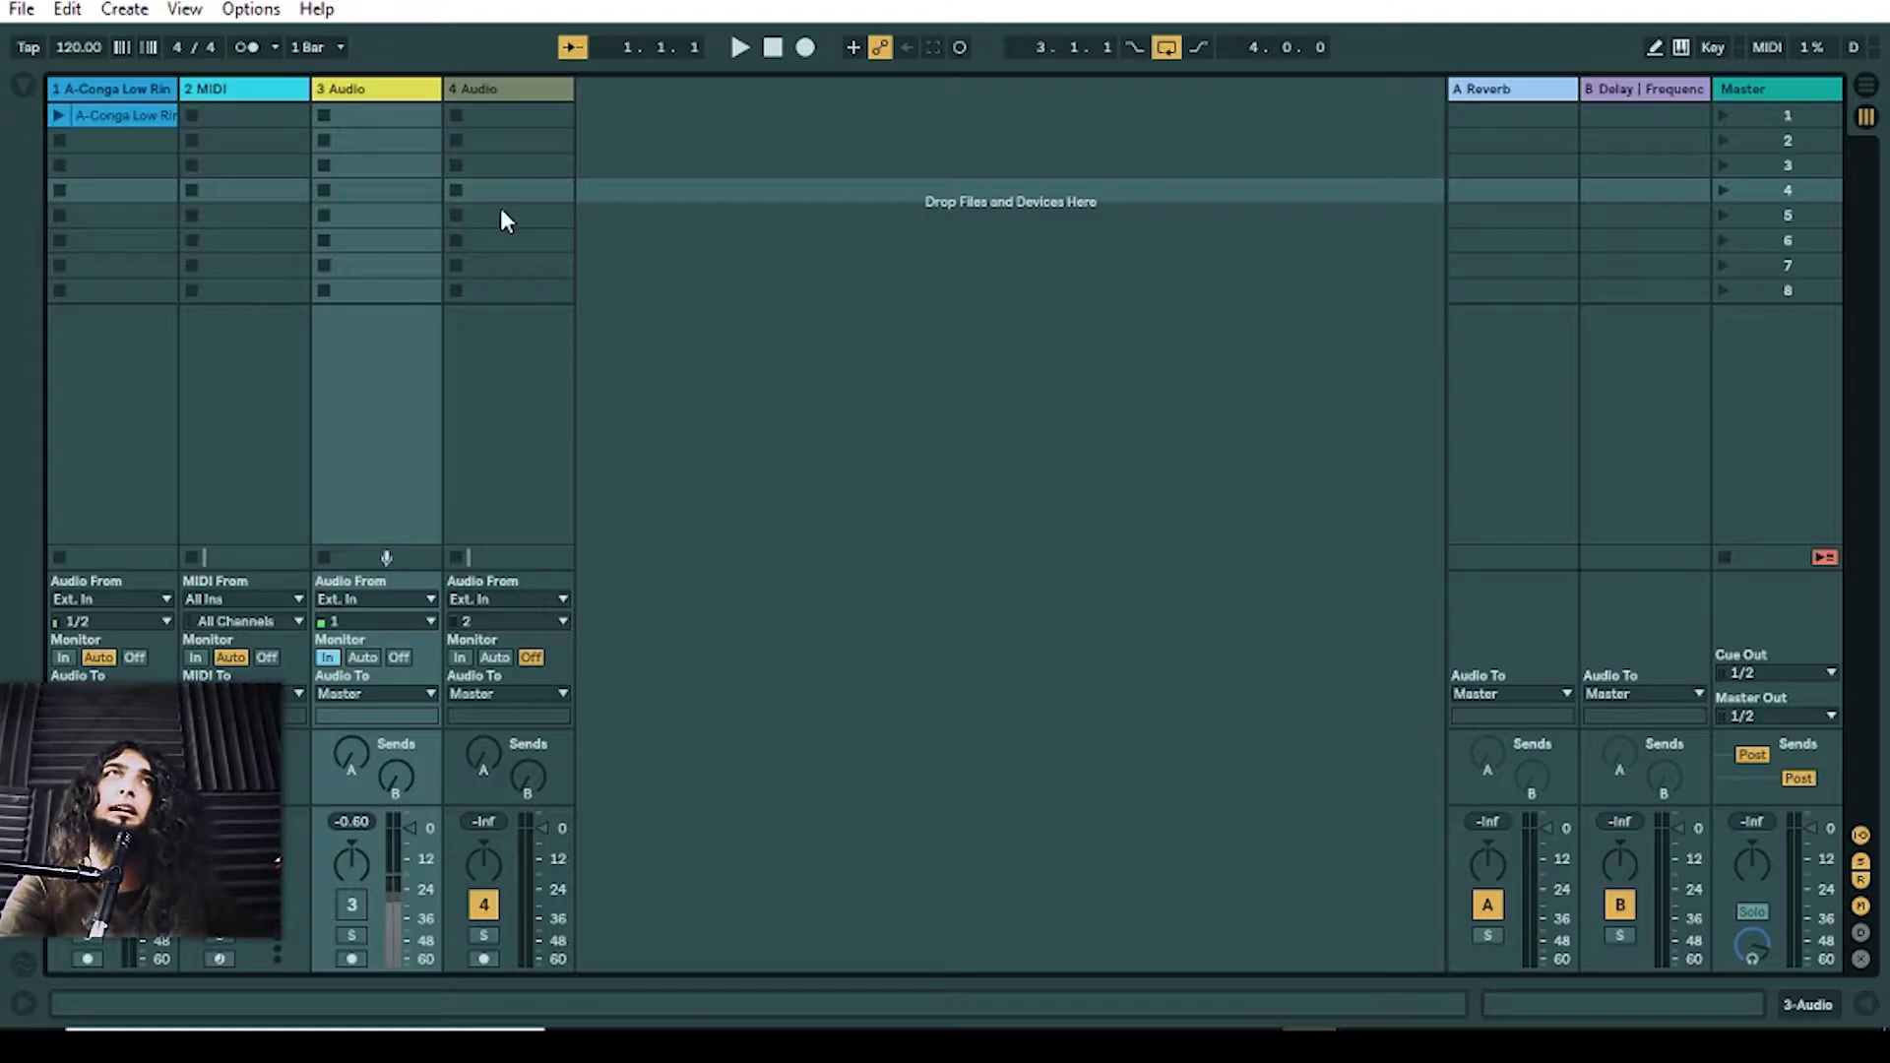
pyautogui.press('Tab')
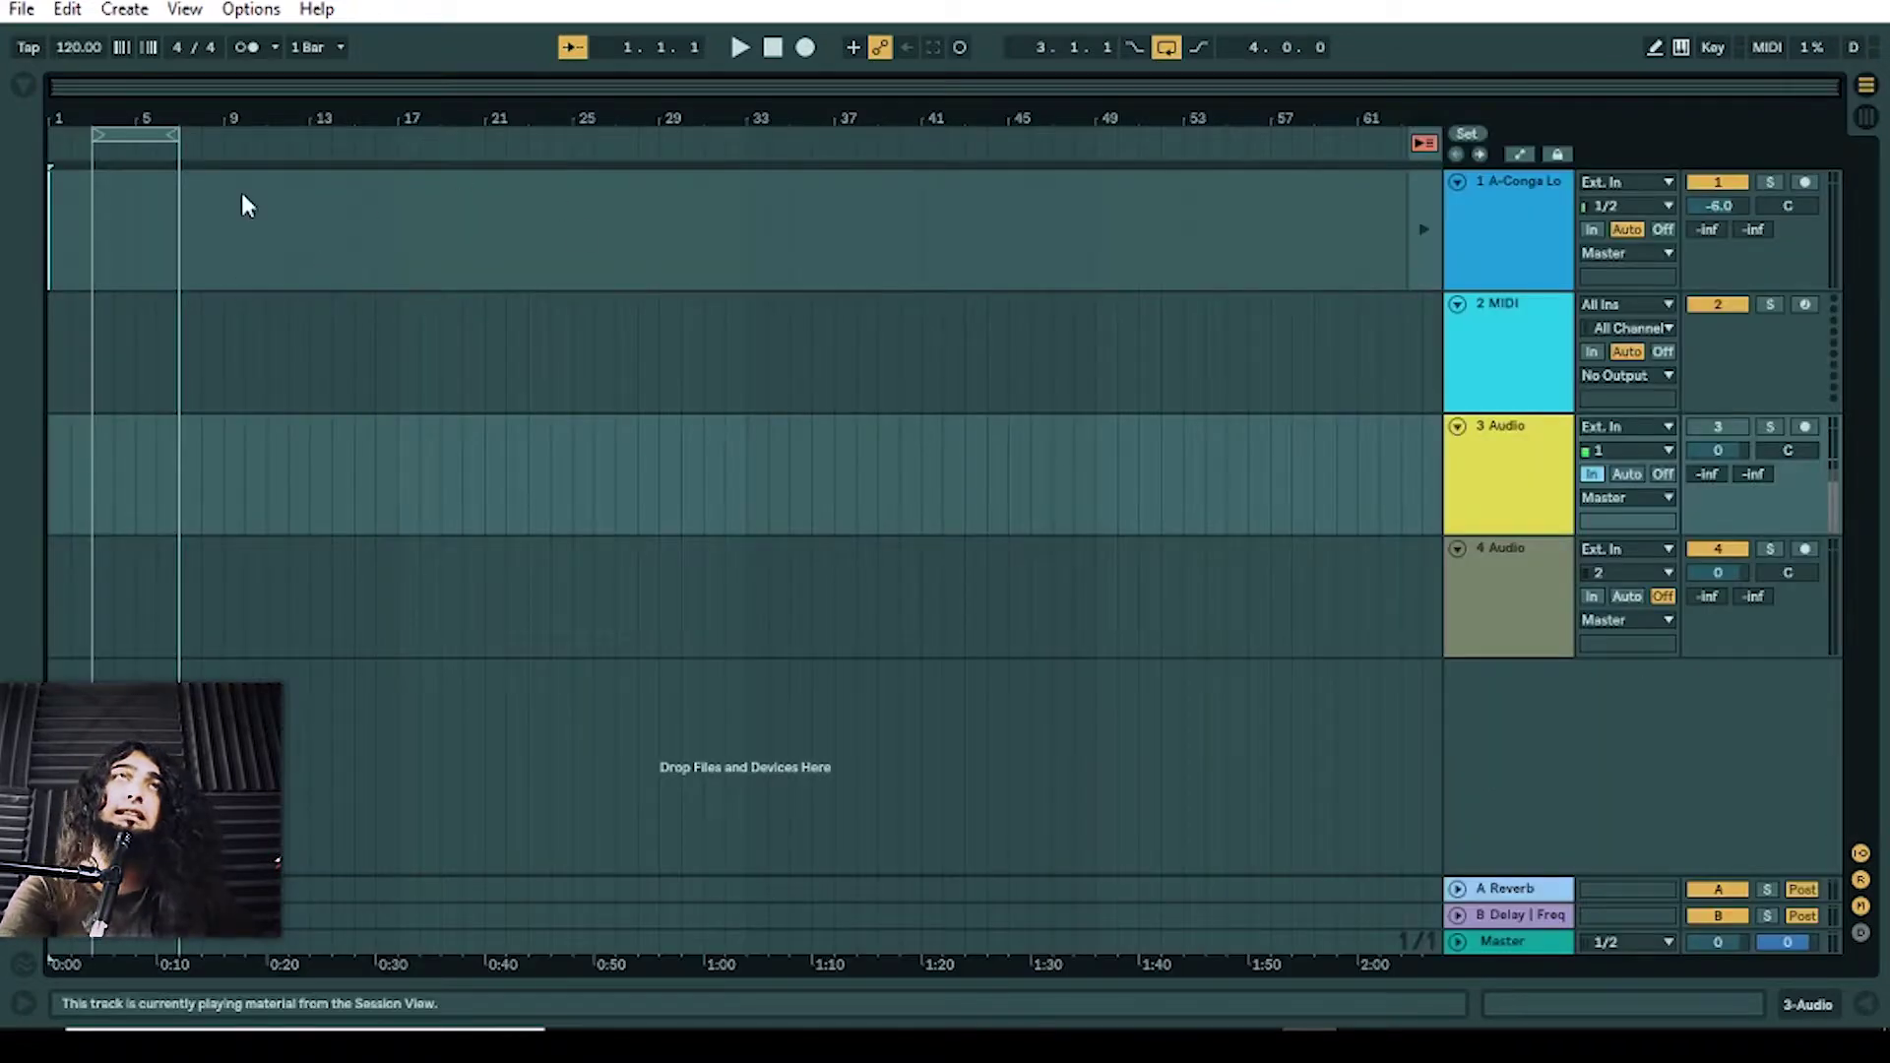
# Step: Play the arrangement from bar 1 on the A-Conga Low Ring track, enlarging the track and timeline, and stop playback
pyautogui.click(51, 219)
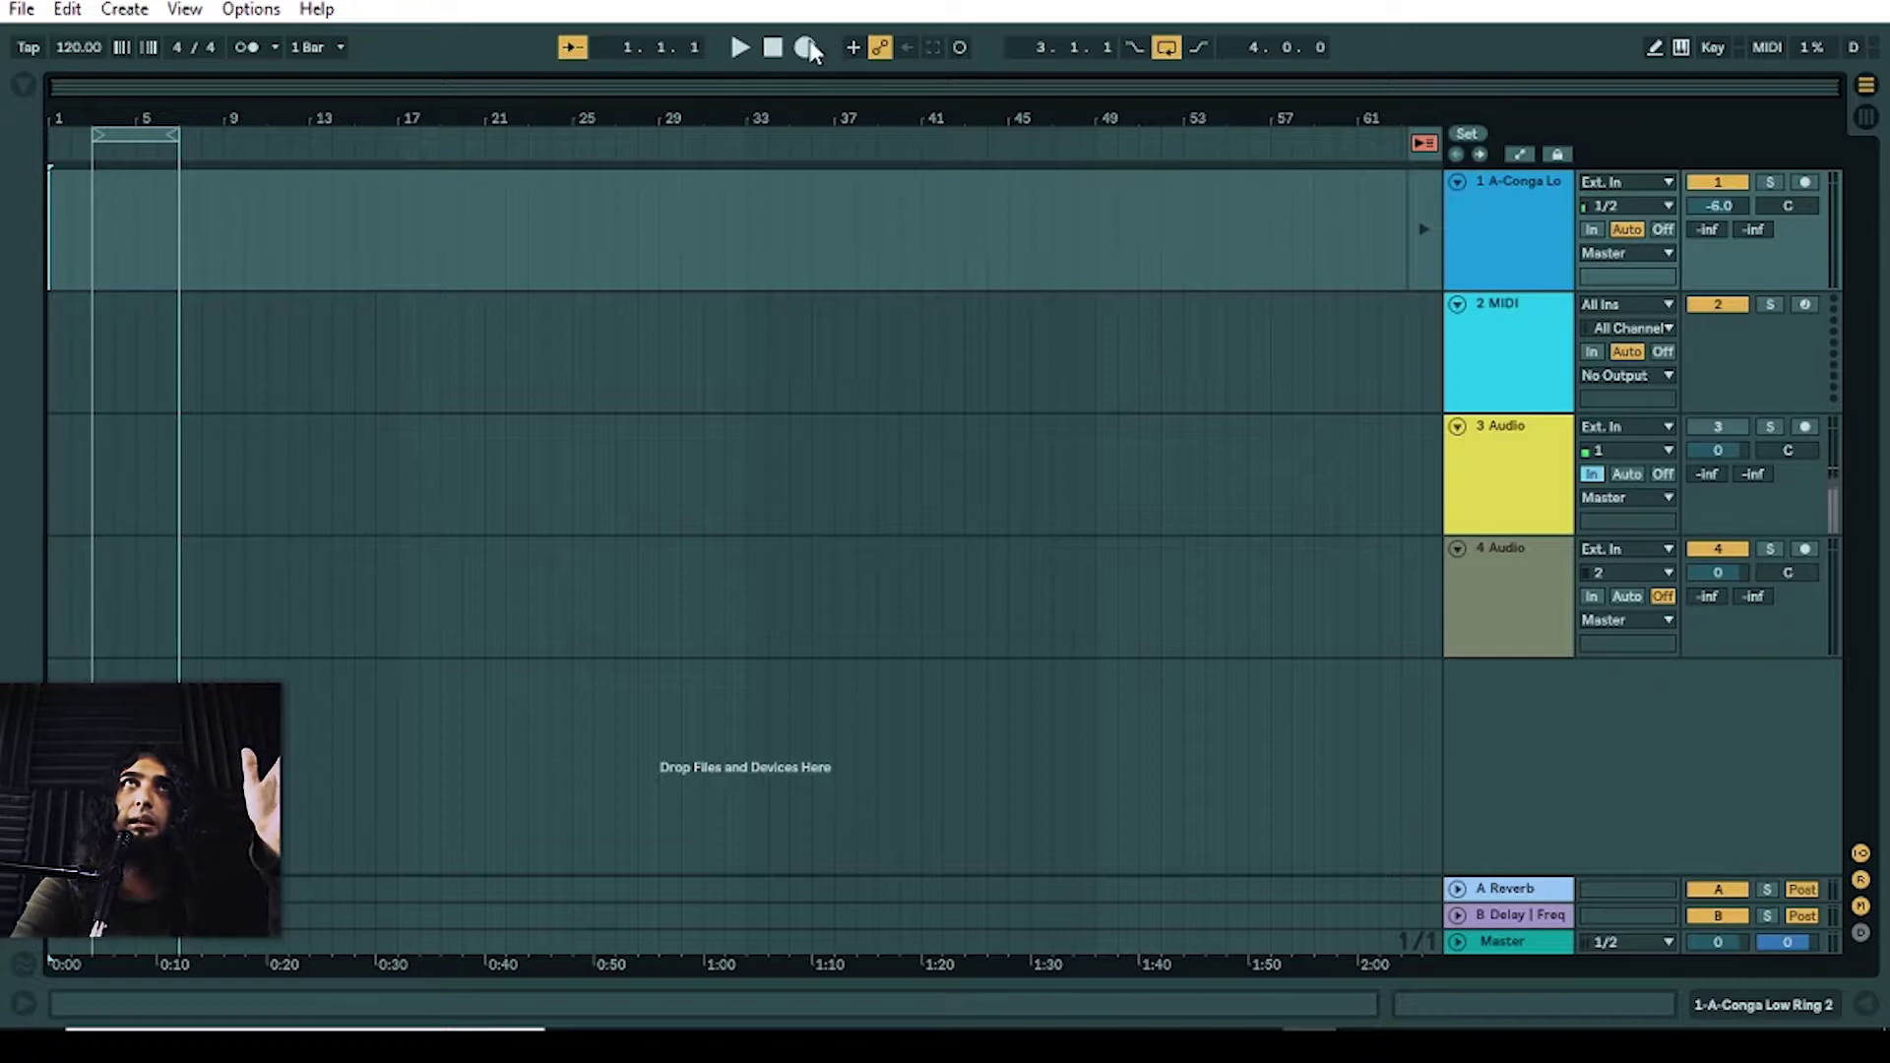
pyautogui.click(740, 49)
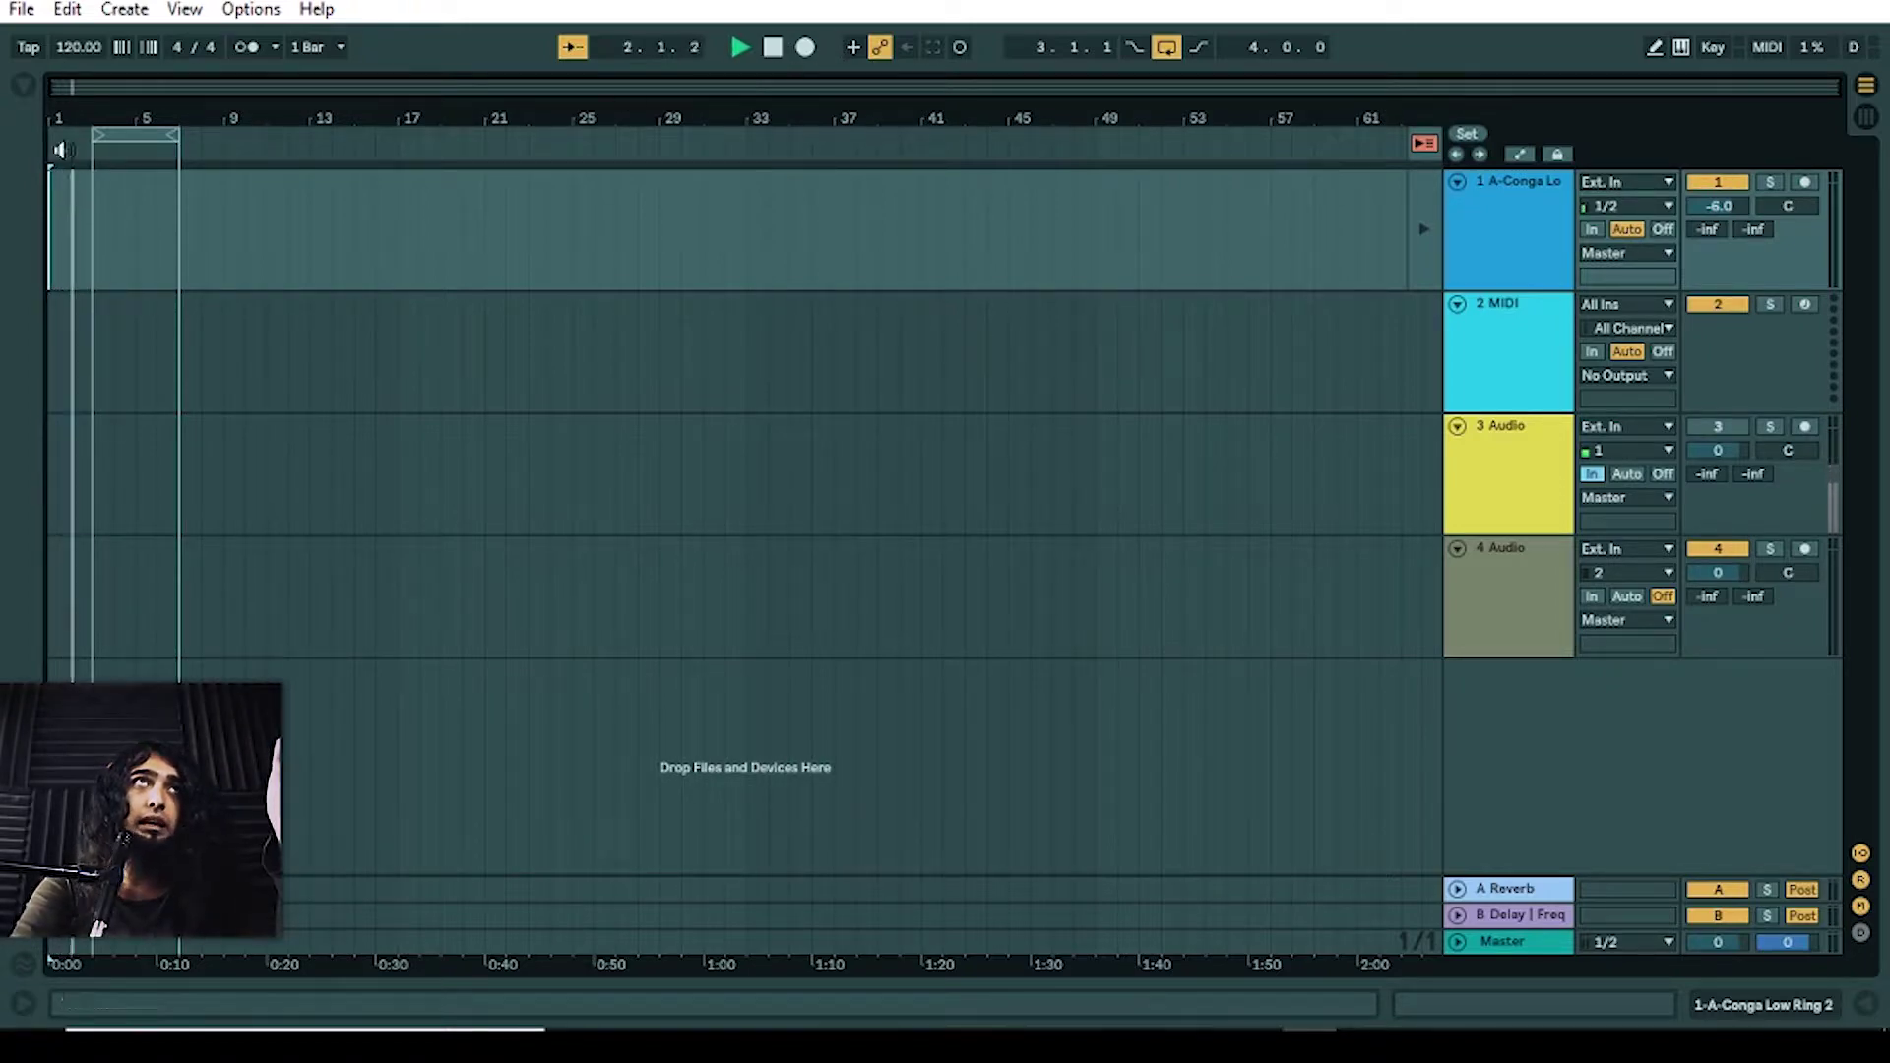
pyautogui.scroll(-5, 219, 598)
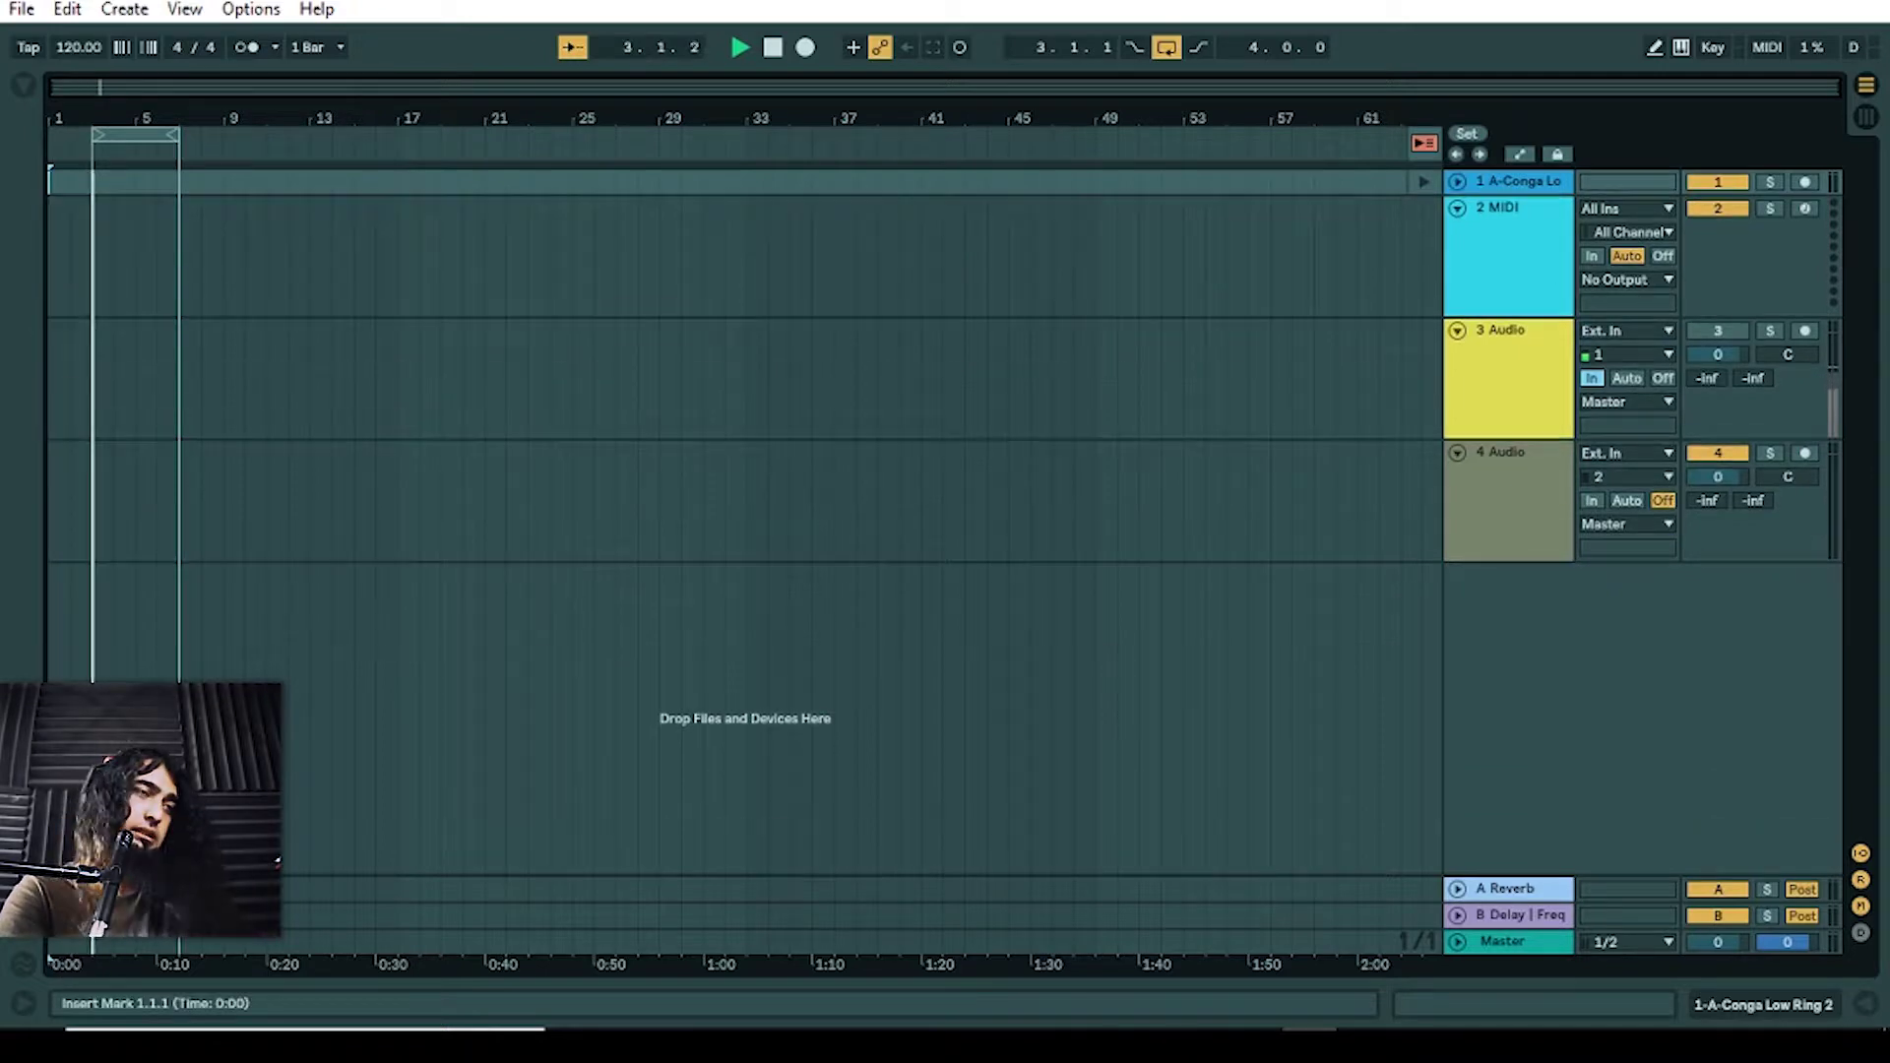
pyautogui.scroll(5, 220, 598)
pyautogui.scroll(6, 220, 598)
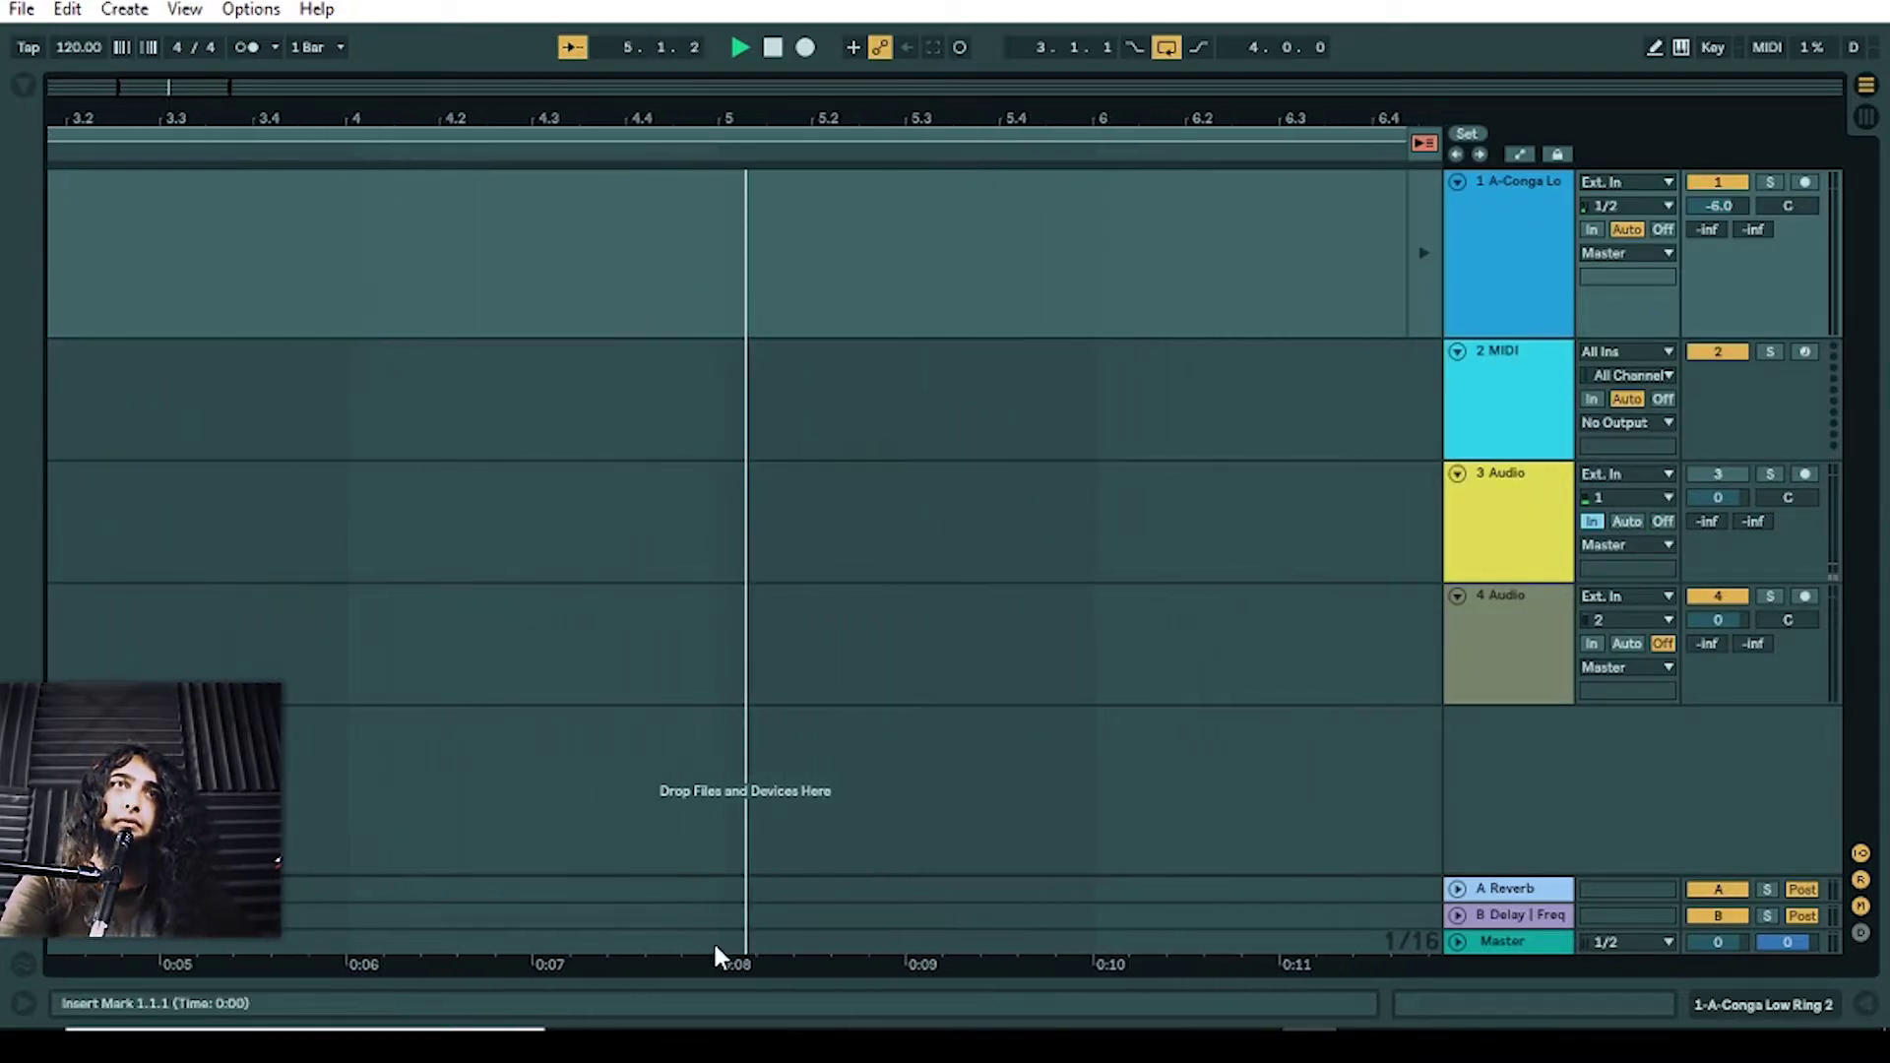
pyautogui.click(774, 48)
pyautogui.click(780, 49)
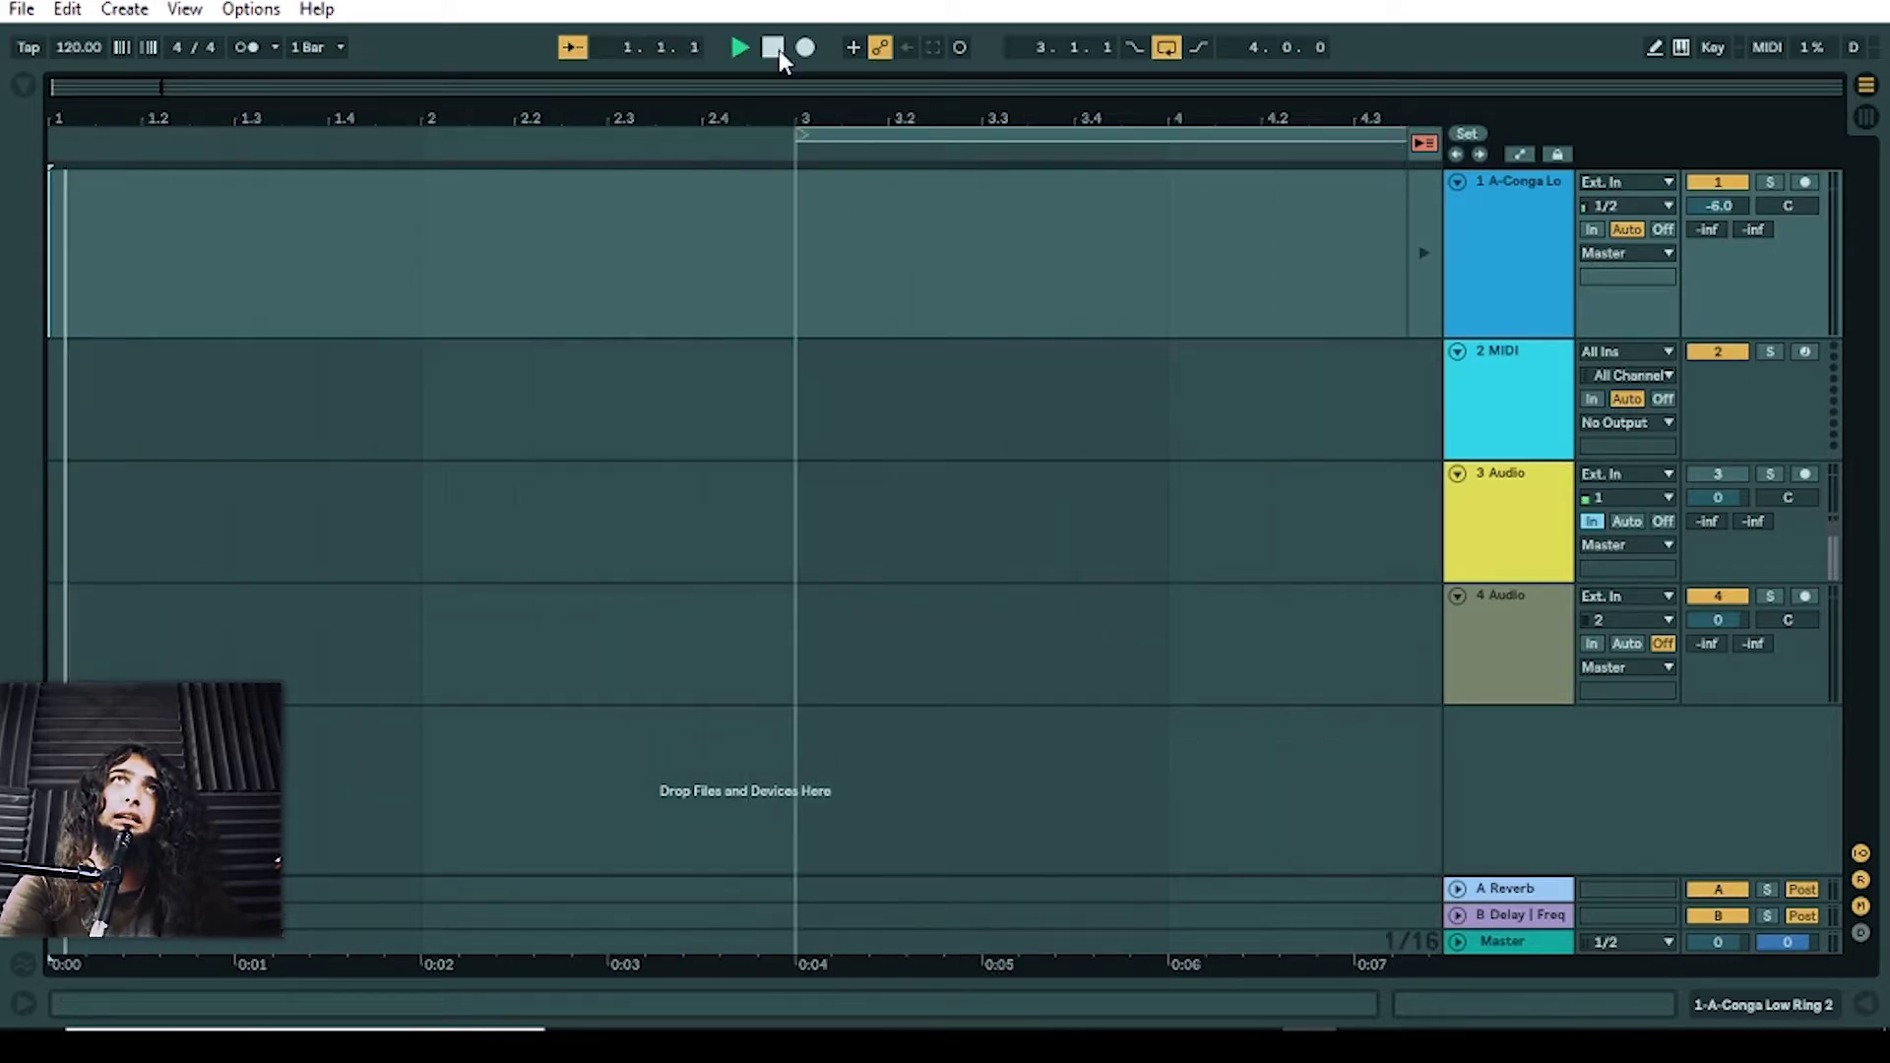
# Step: Turn on Draw Mode and start and stop playback from the beginning of the arrangement
pyautogui.press('space')
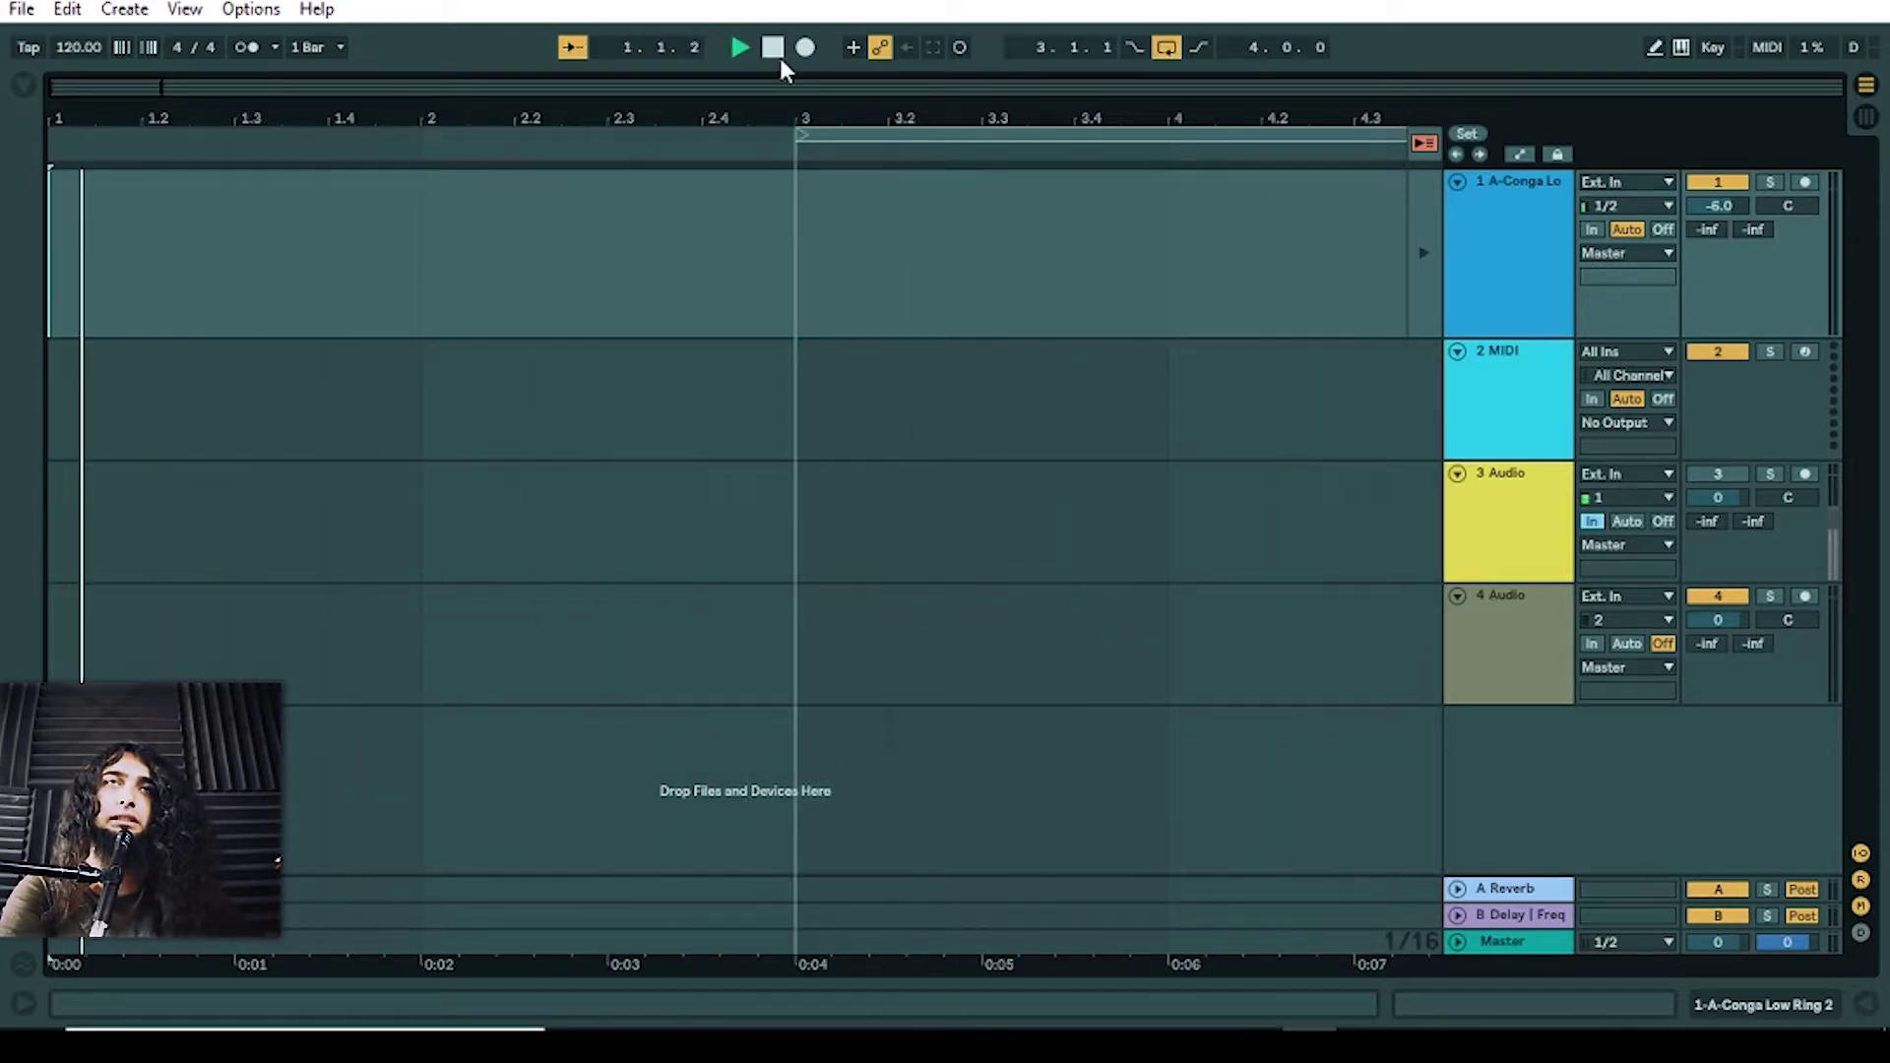
pyautogui.press('b')
pyautogui.press('space')
pyautogui.press('space')
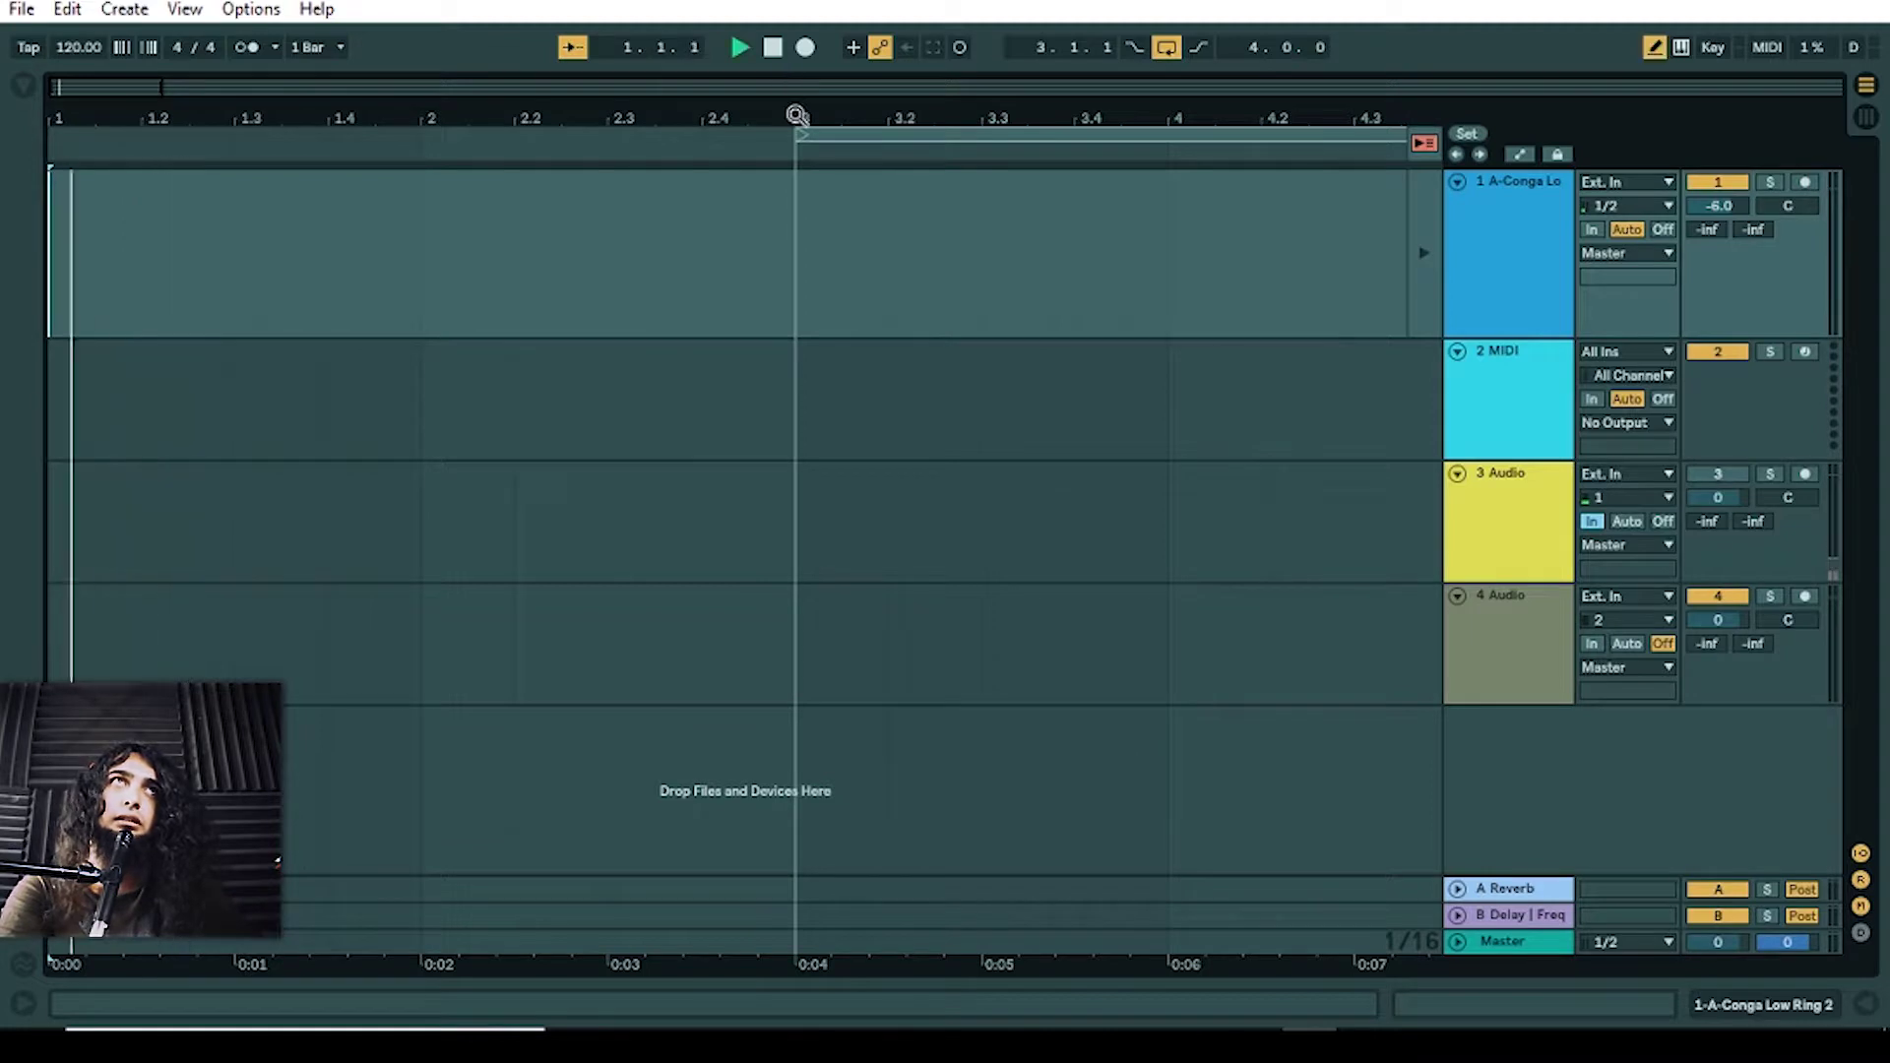
pyautogui.press('space')
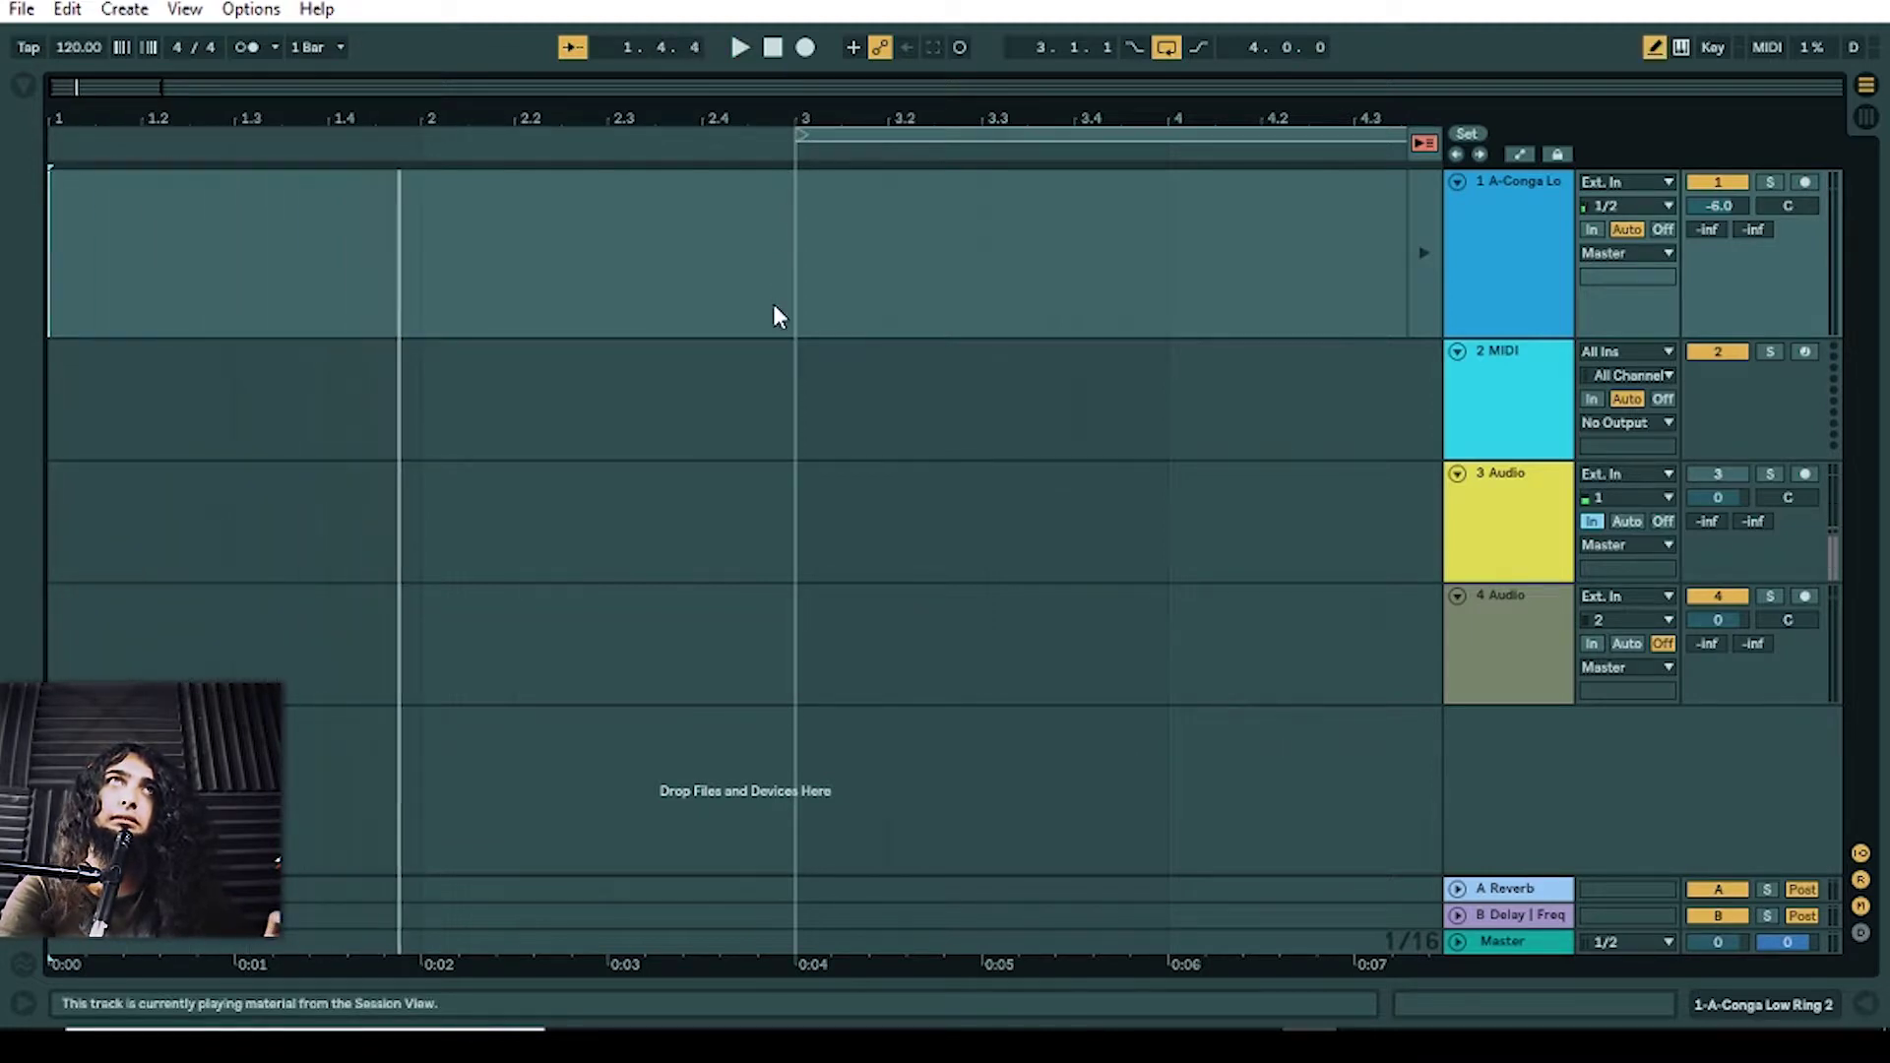
# Step: Start and stop playback, record briefly into the arrangement, and stop back at the beginning
pyautogui.press('space')
pyautogui.press('space')
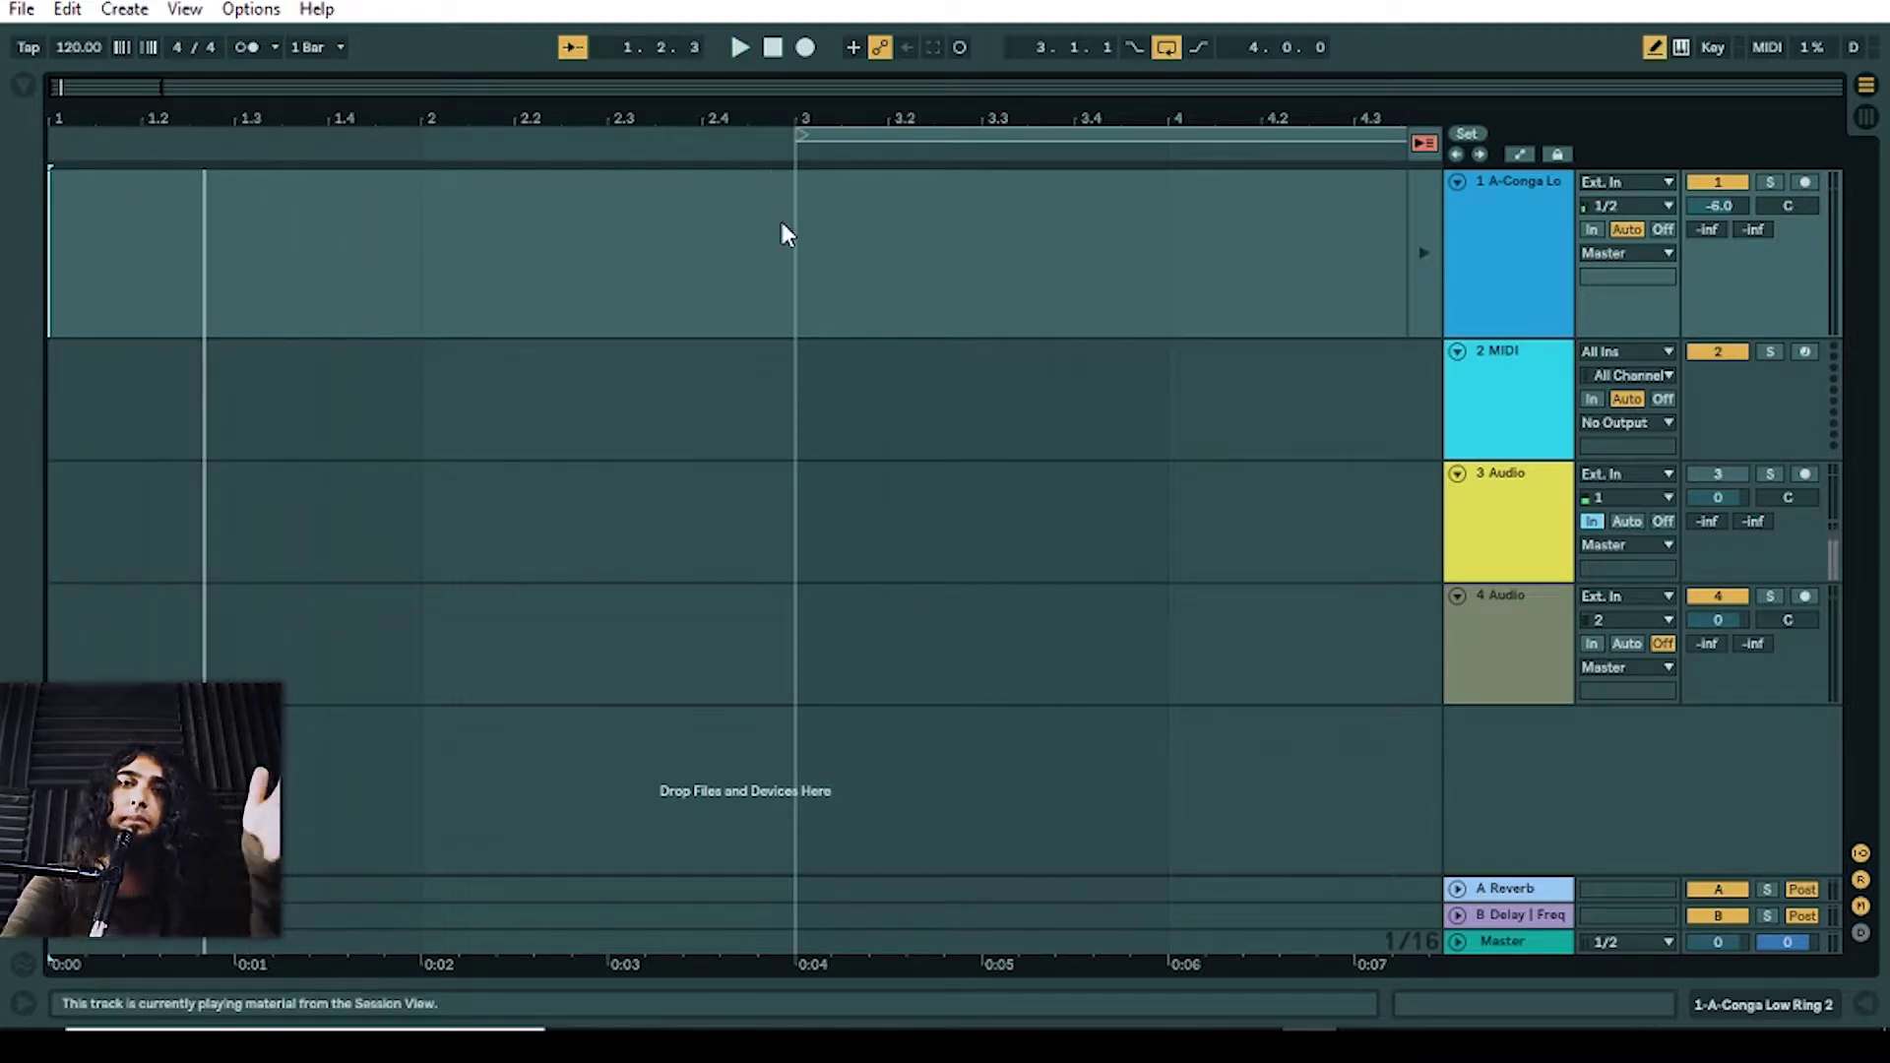
pyautogui.click(806, 49)
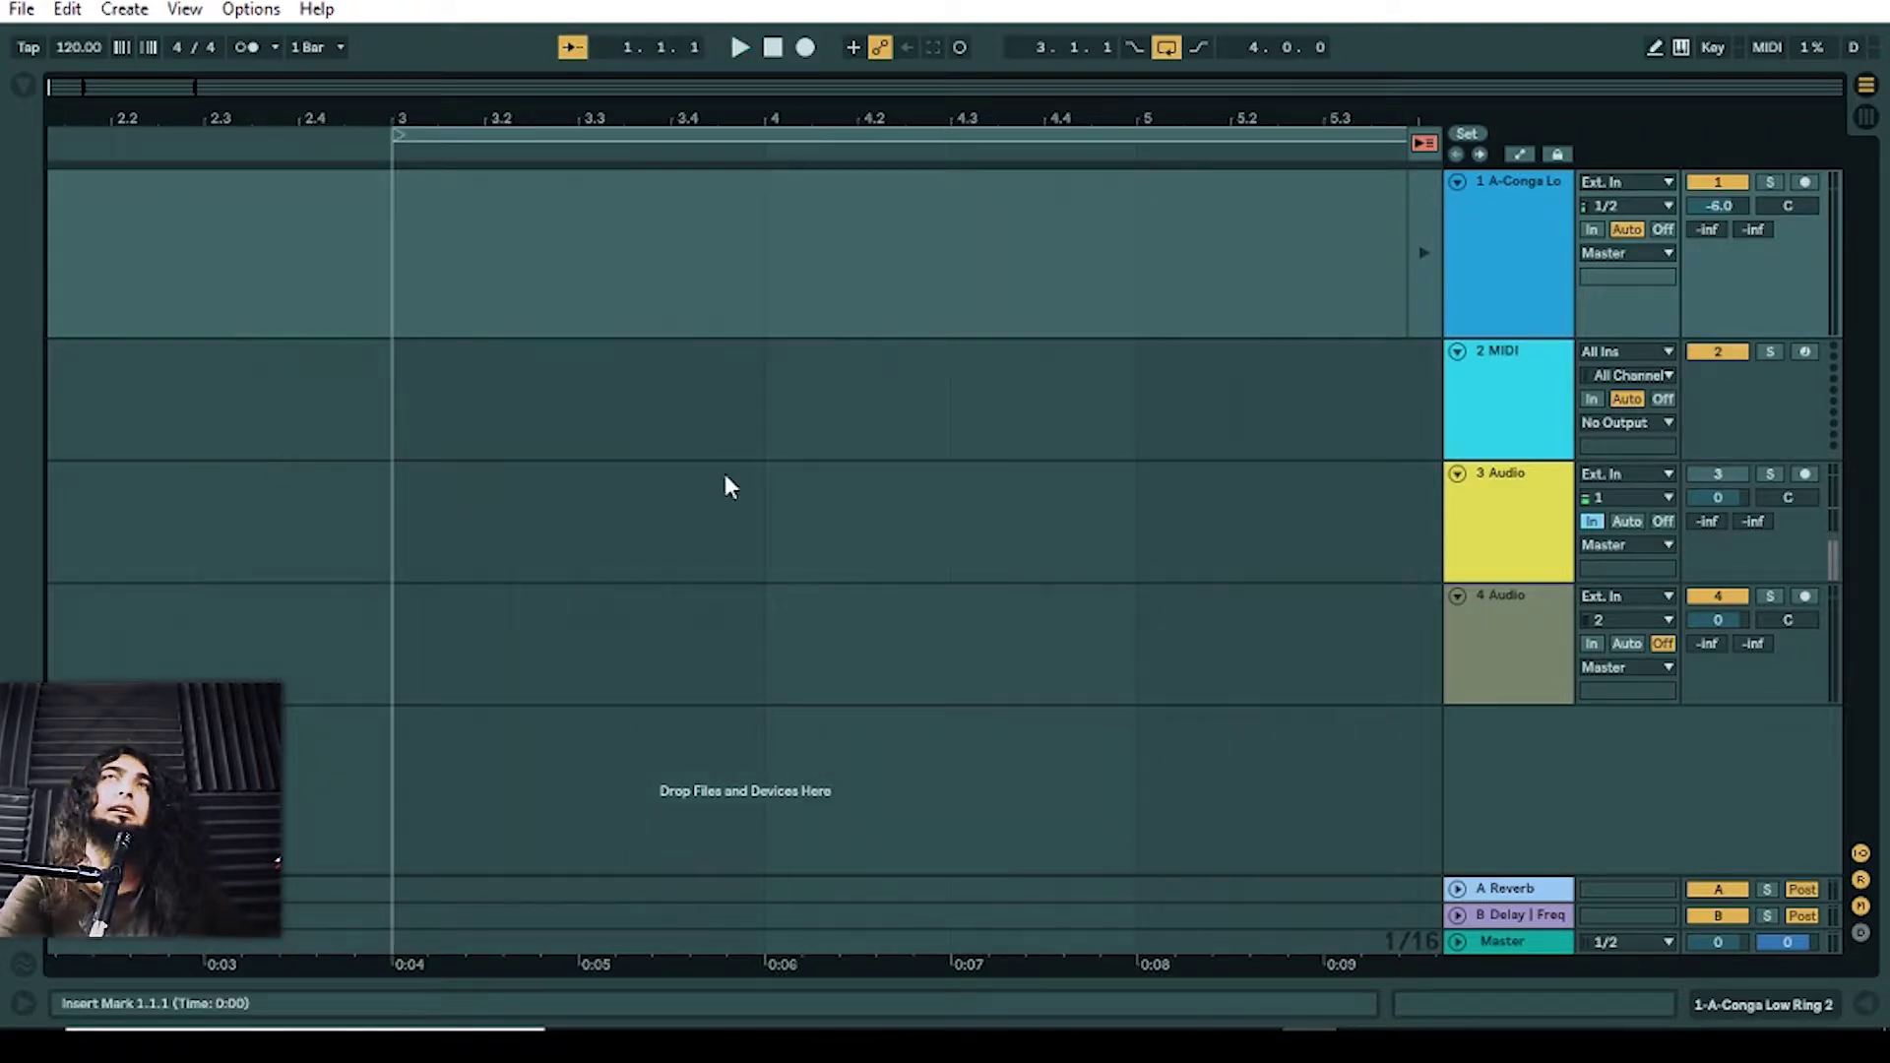
pyautogui.moveTo(192, 93); pyautogui.dragTo(133, 90)
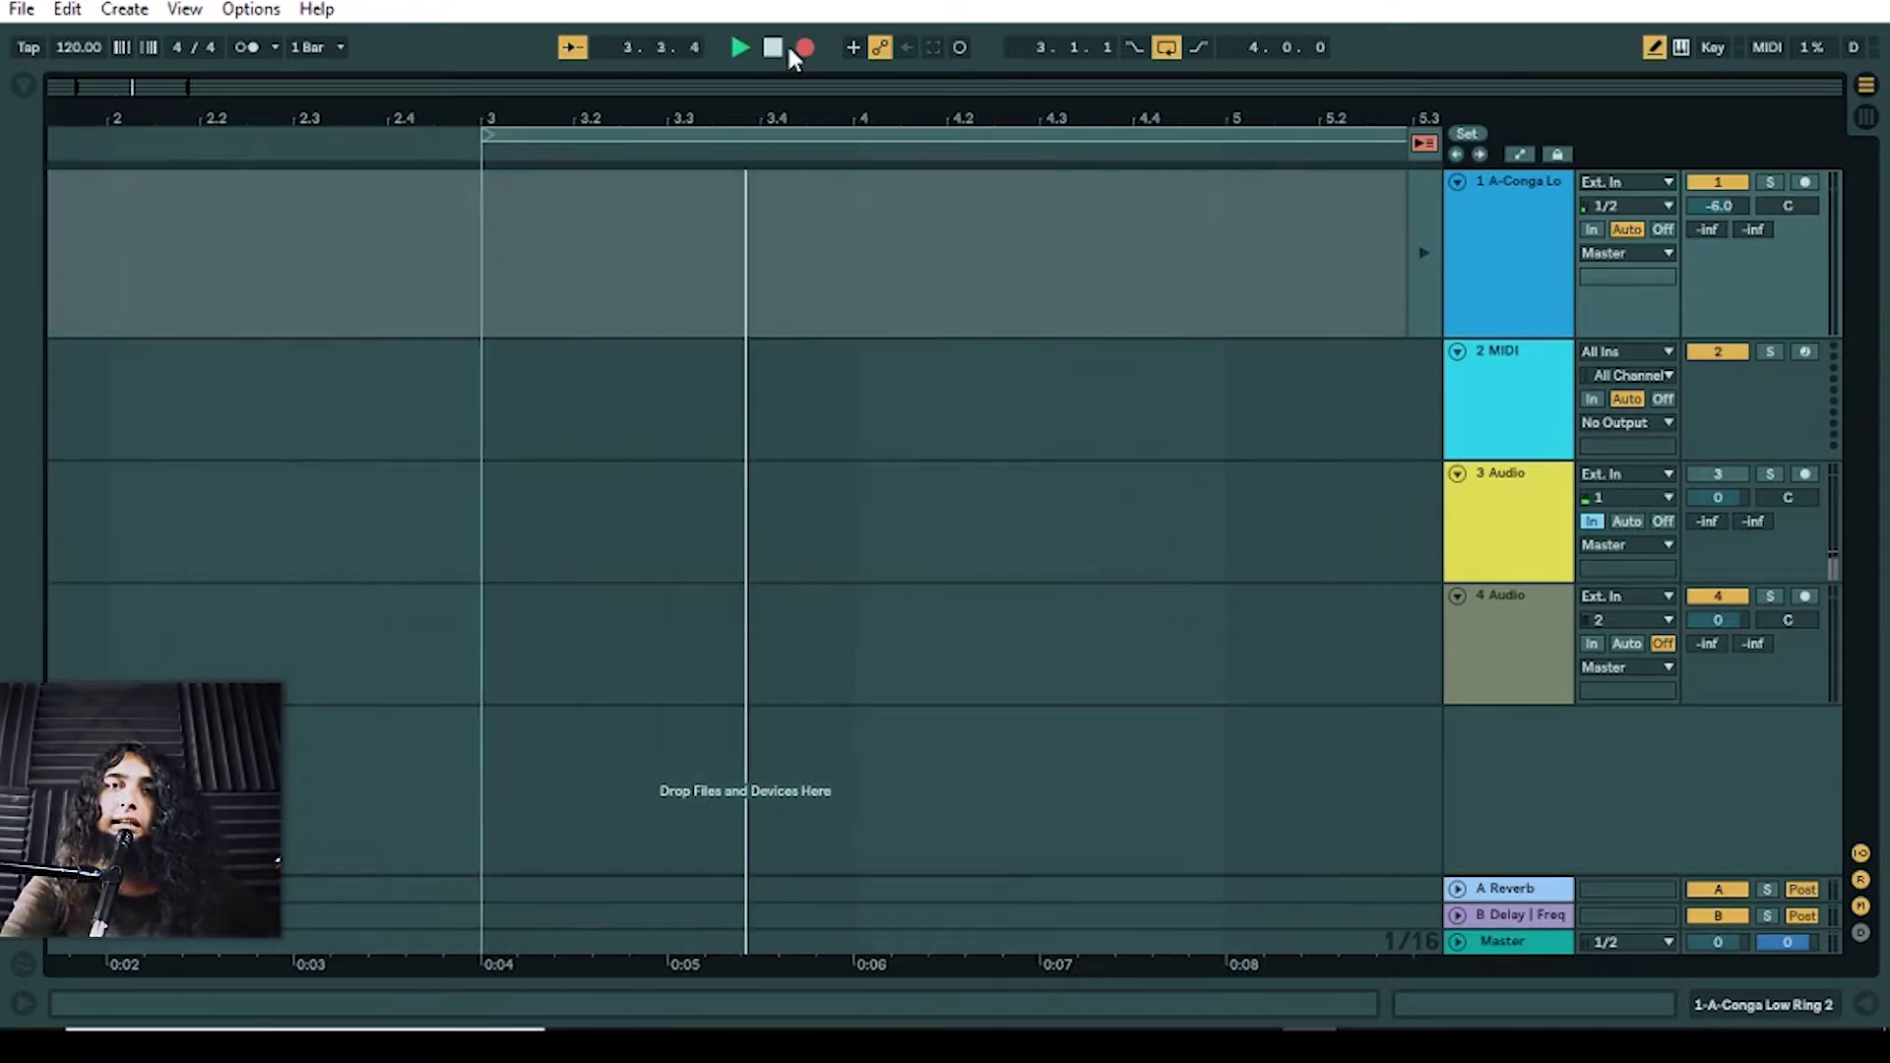
pyautogui.click(773, 47)
pyautogui.click(774, 48)
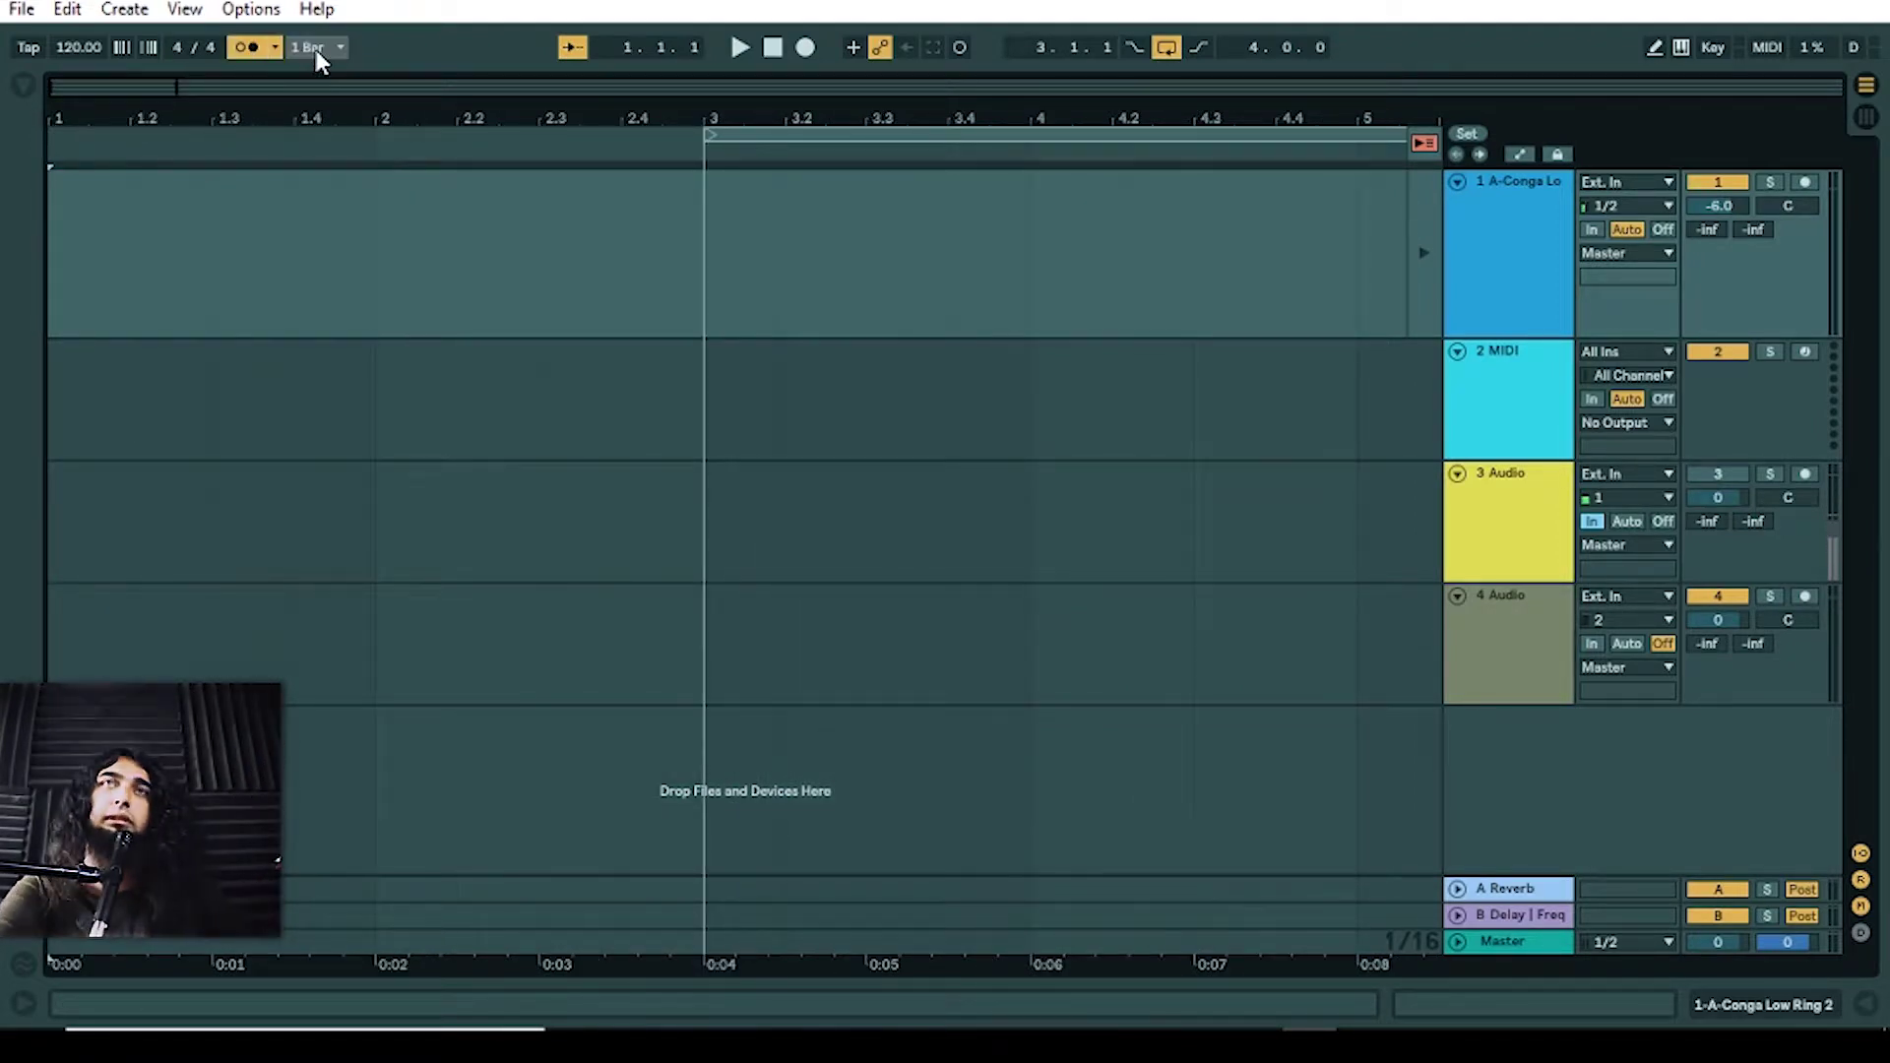
# Step: Play the arrangement while toggling the metronome on and off, leaving it off
pyautogui.press('space')
pyautogui.click(249, 47)
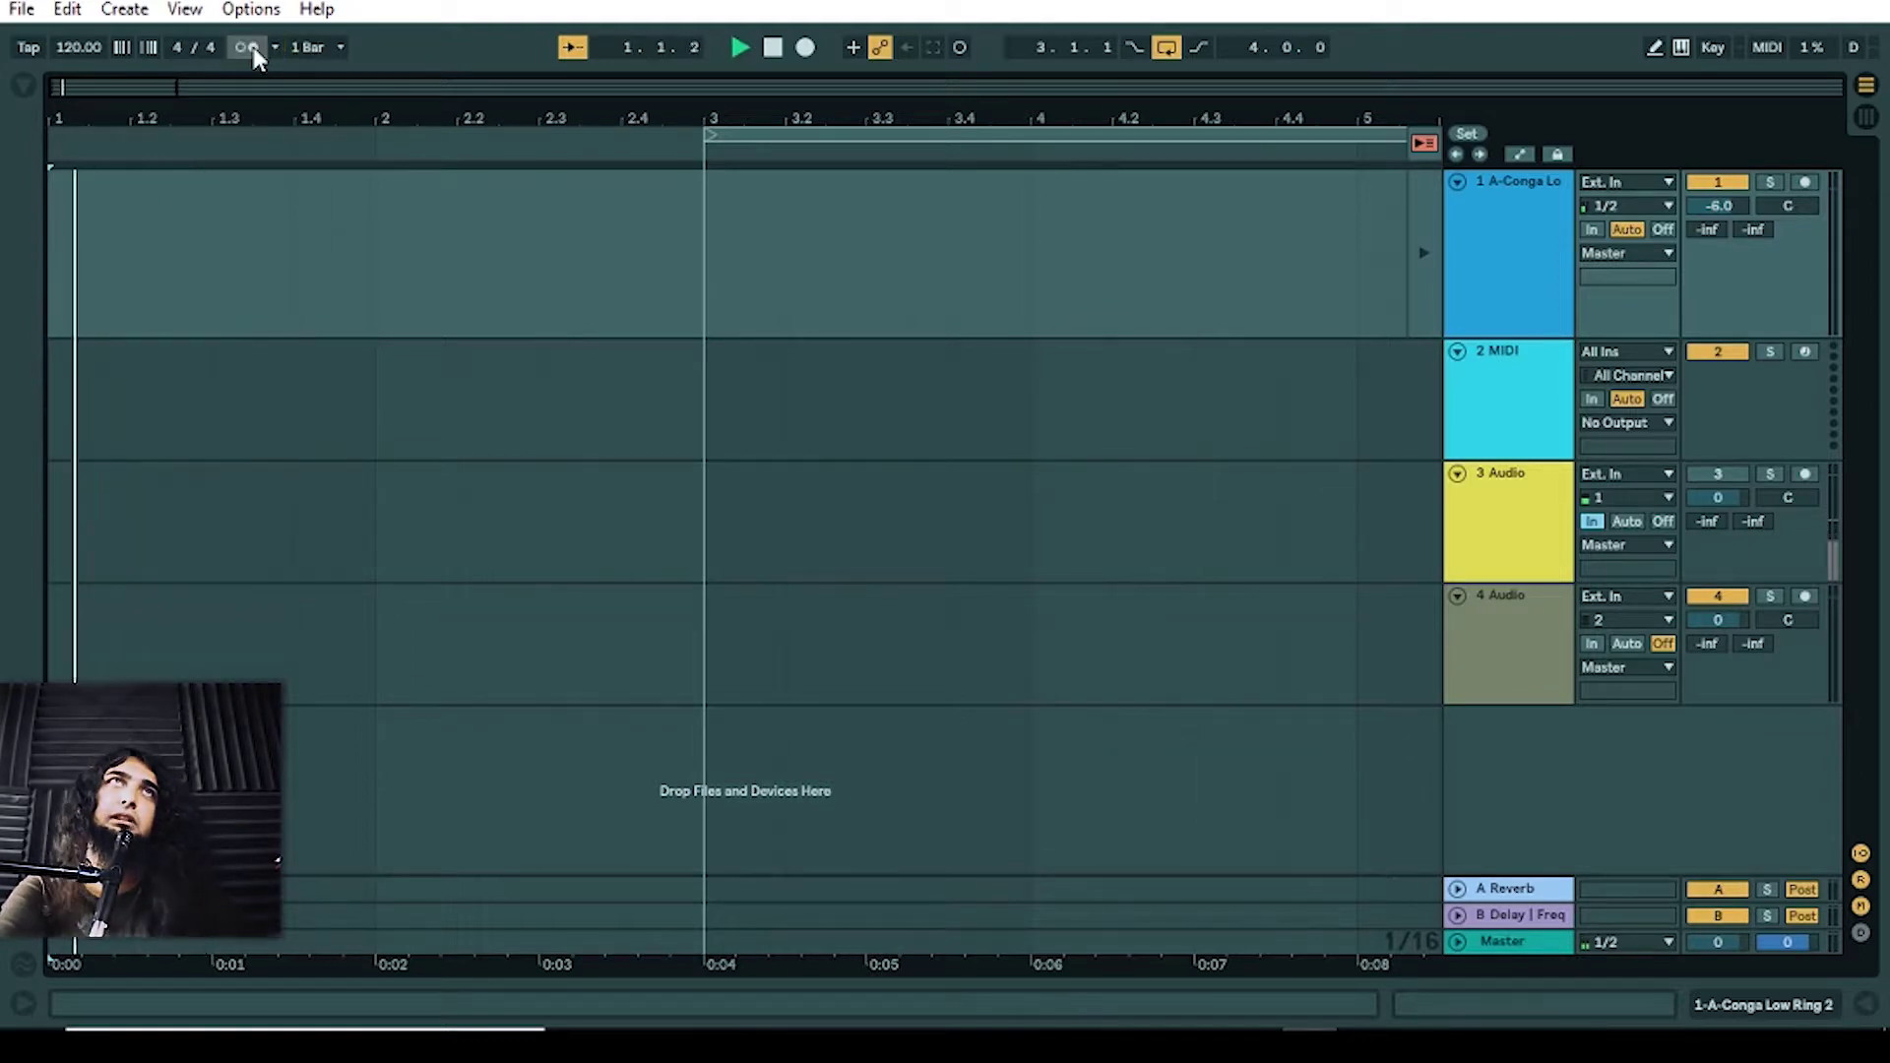
pyautogui.click(252, 45)
pyautogui.click(254, 49)
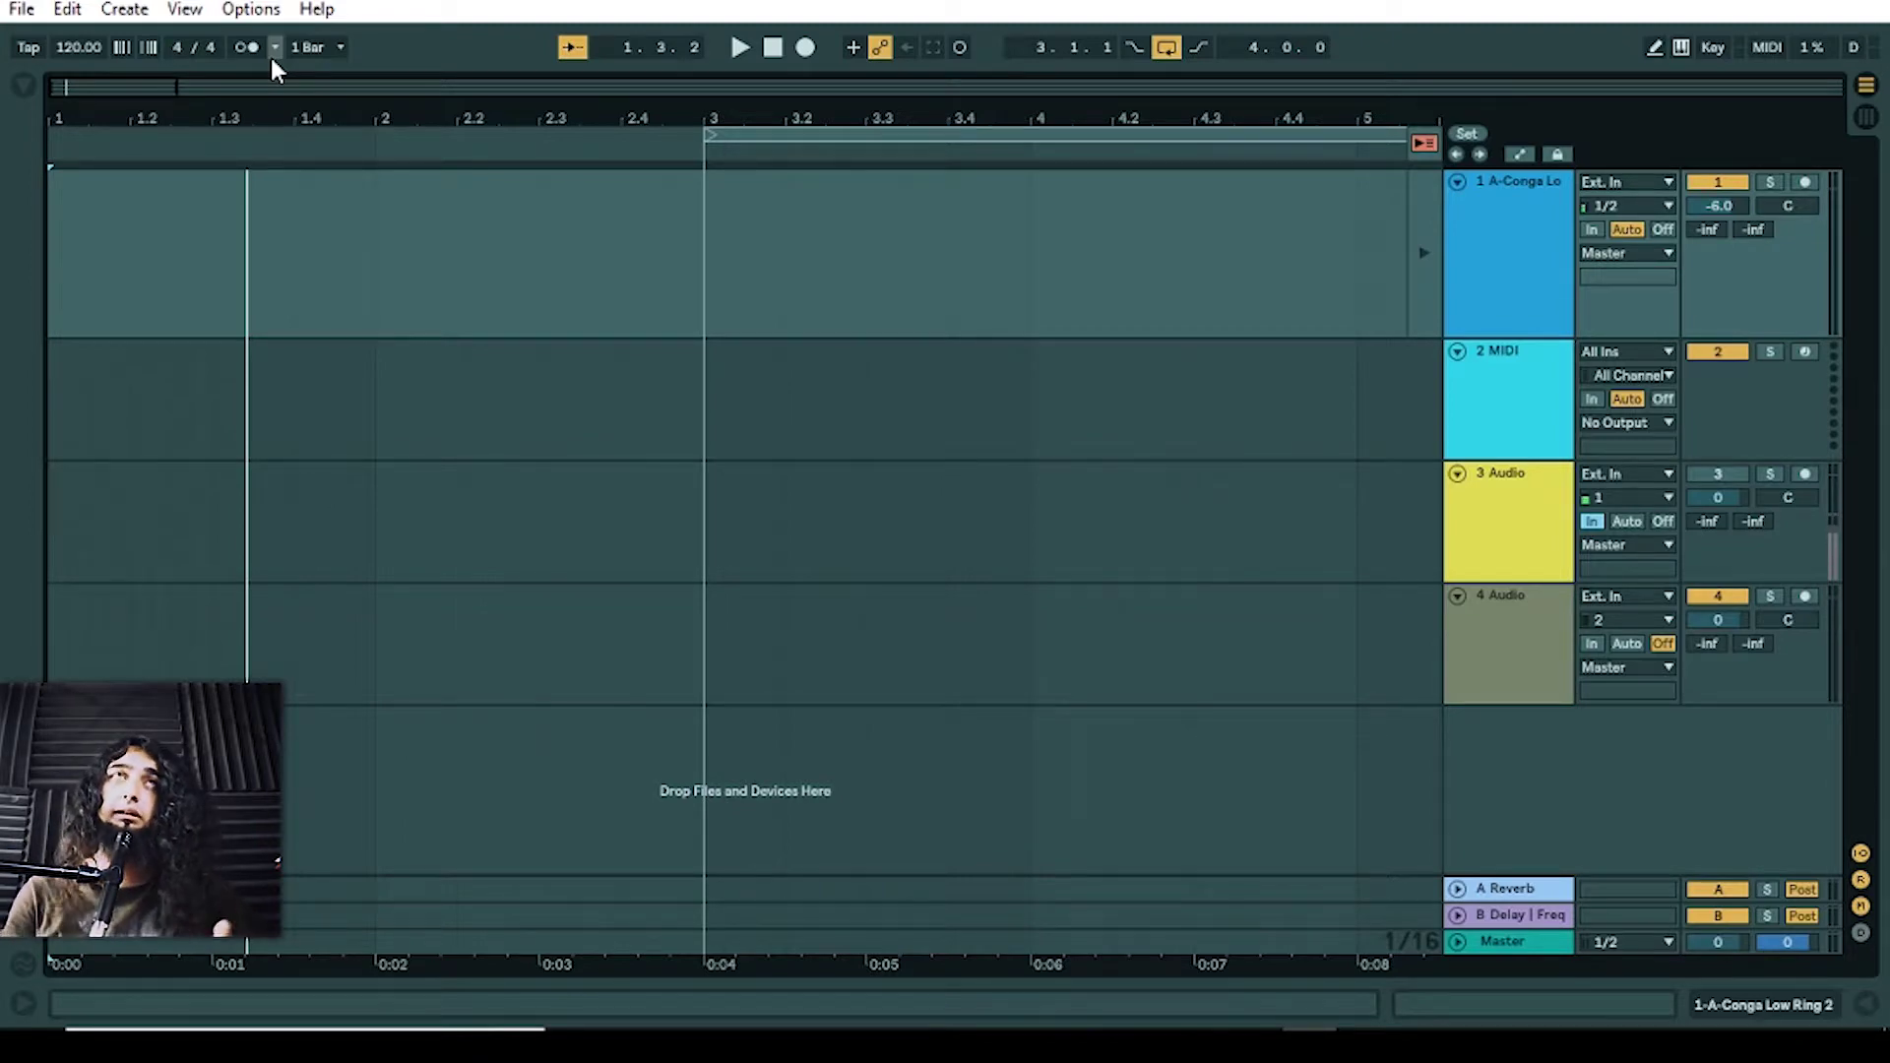
# Step: Set the metronome sound to Click and its rhythm to 1 Bar
pyautogui.click(274, 51)
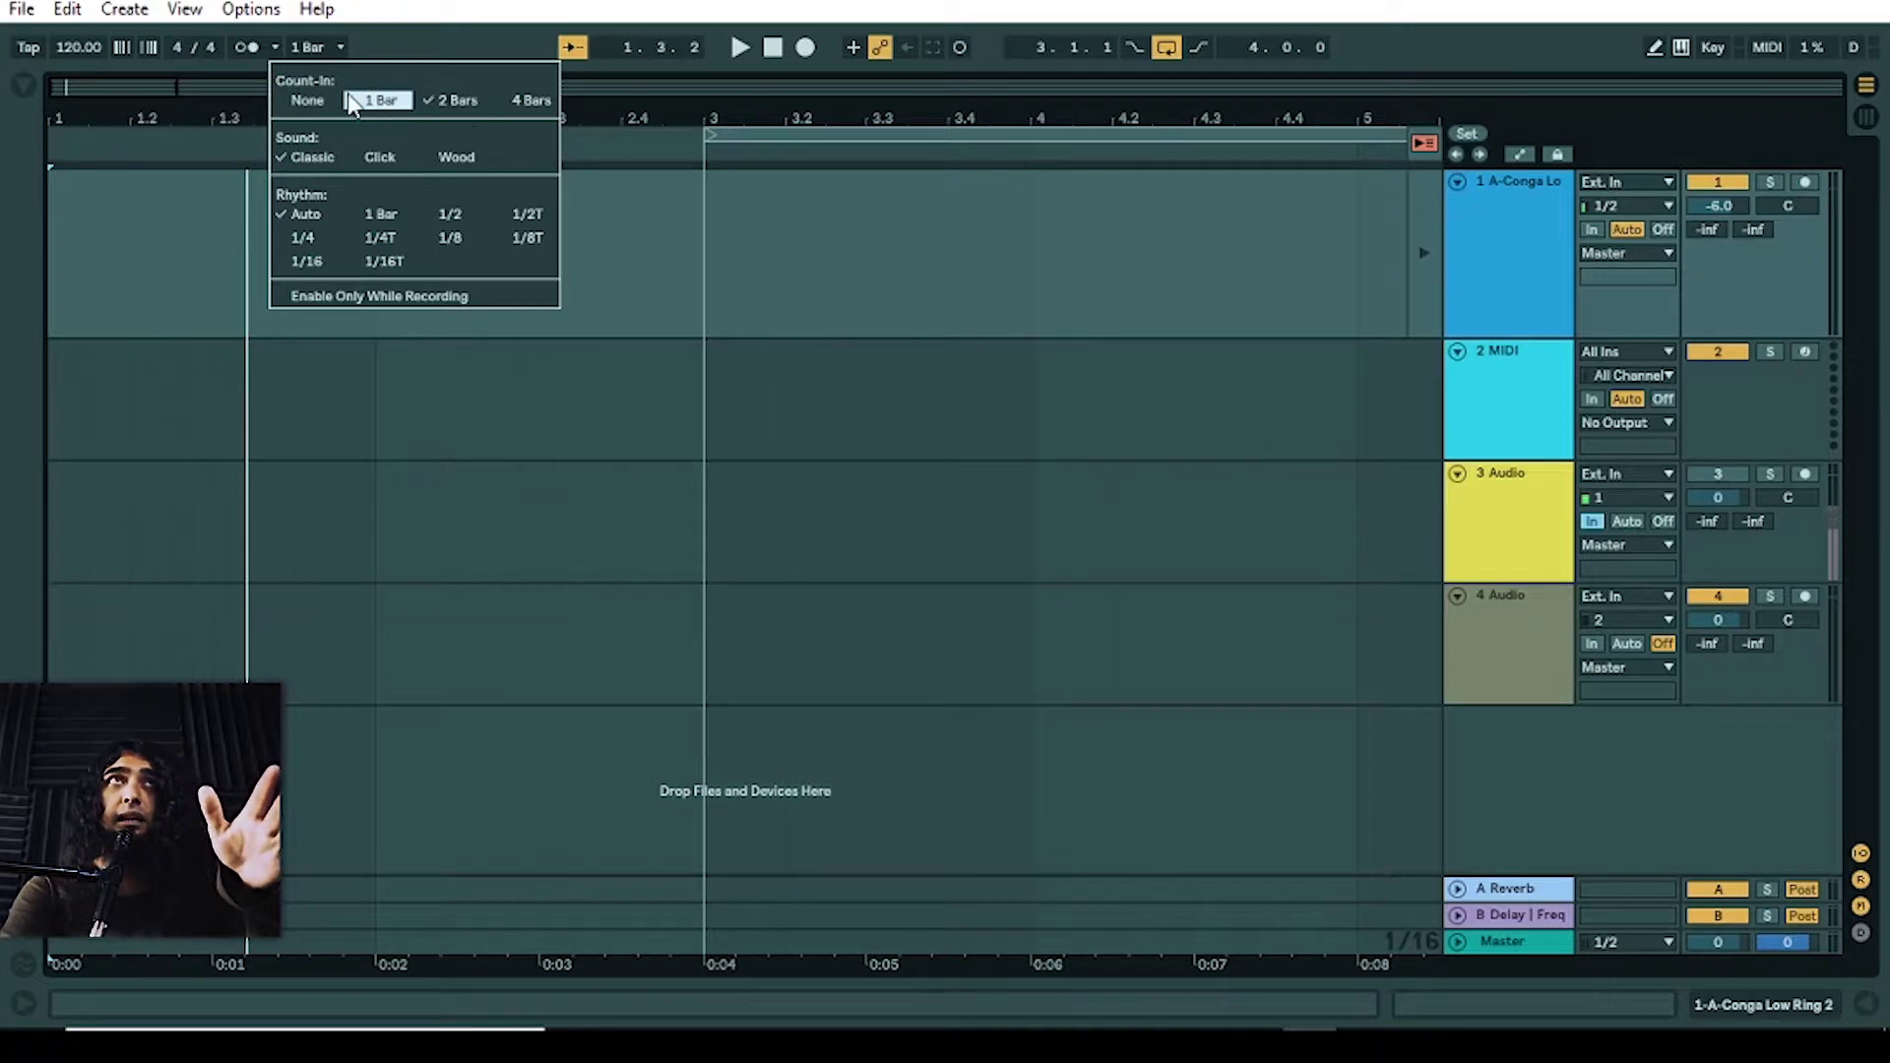
pyautogui.click(274, 46)
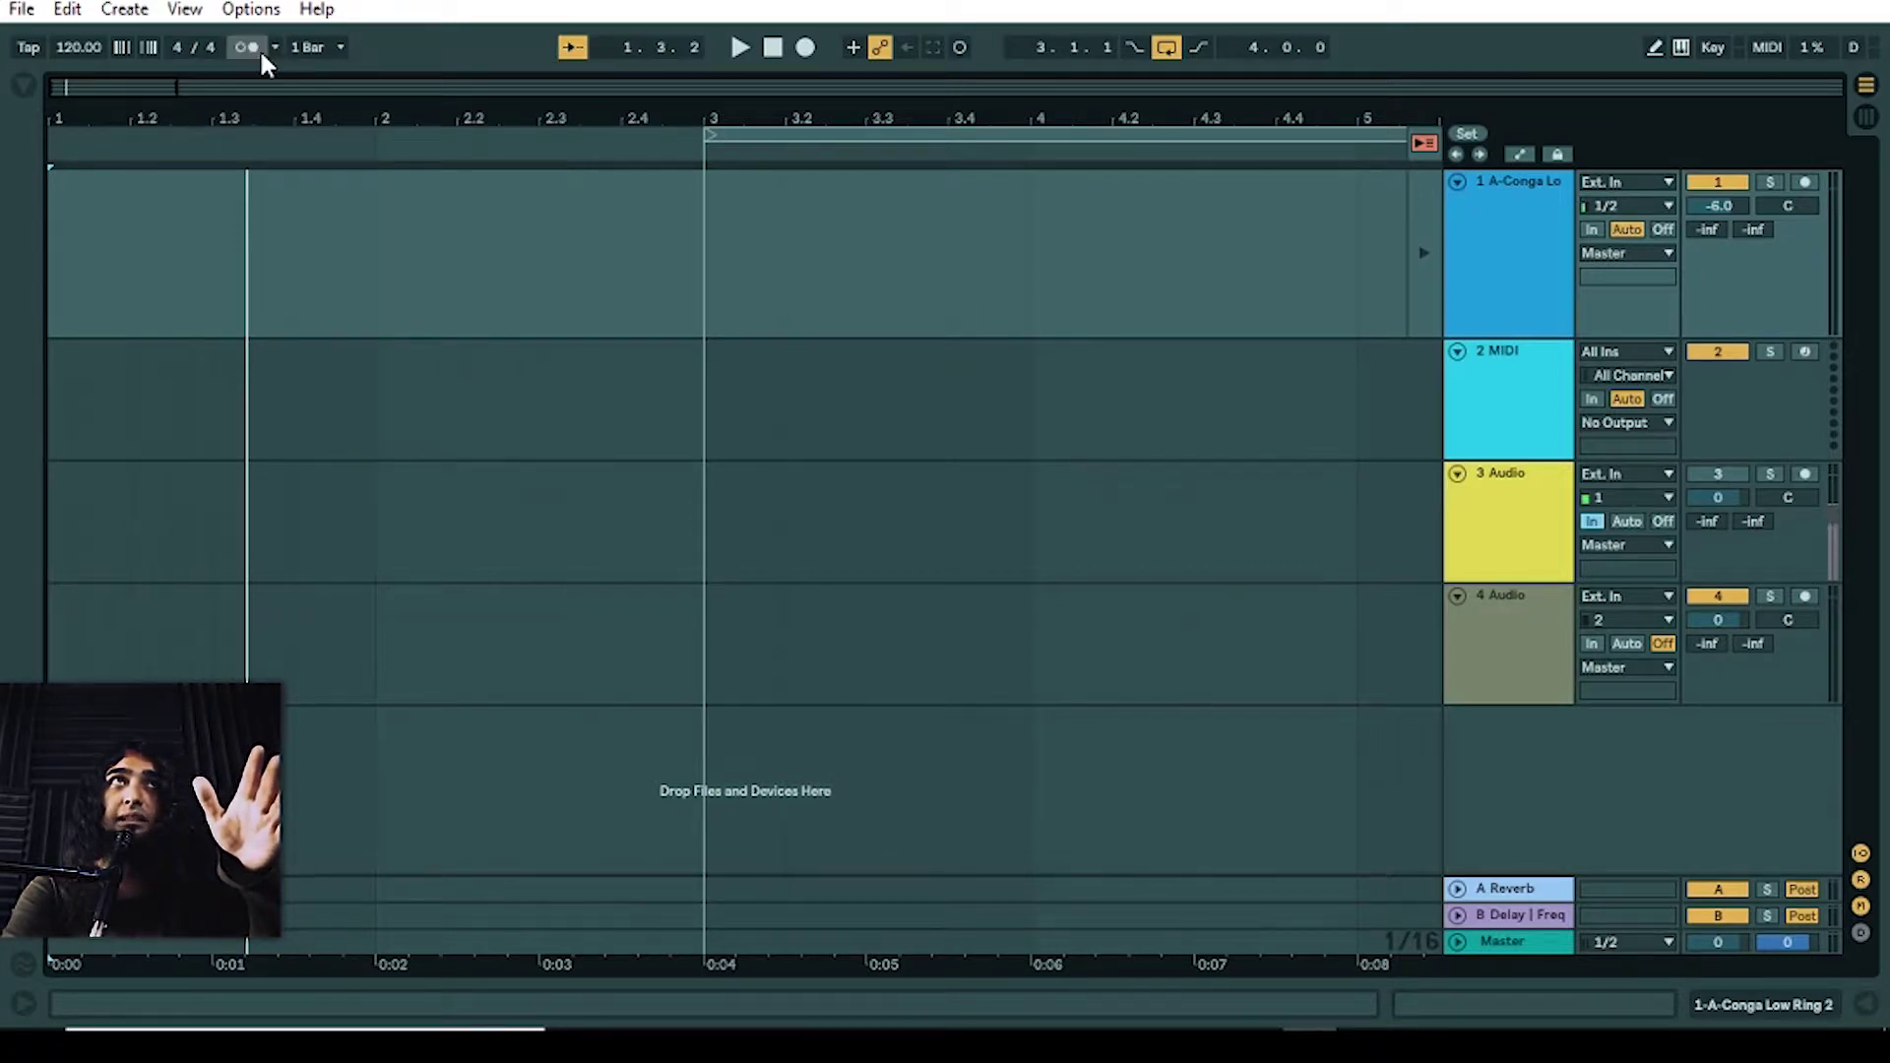
pyautogui.click(275, 51)
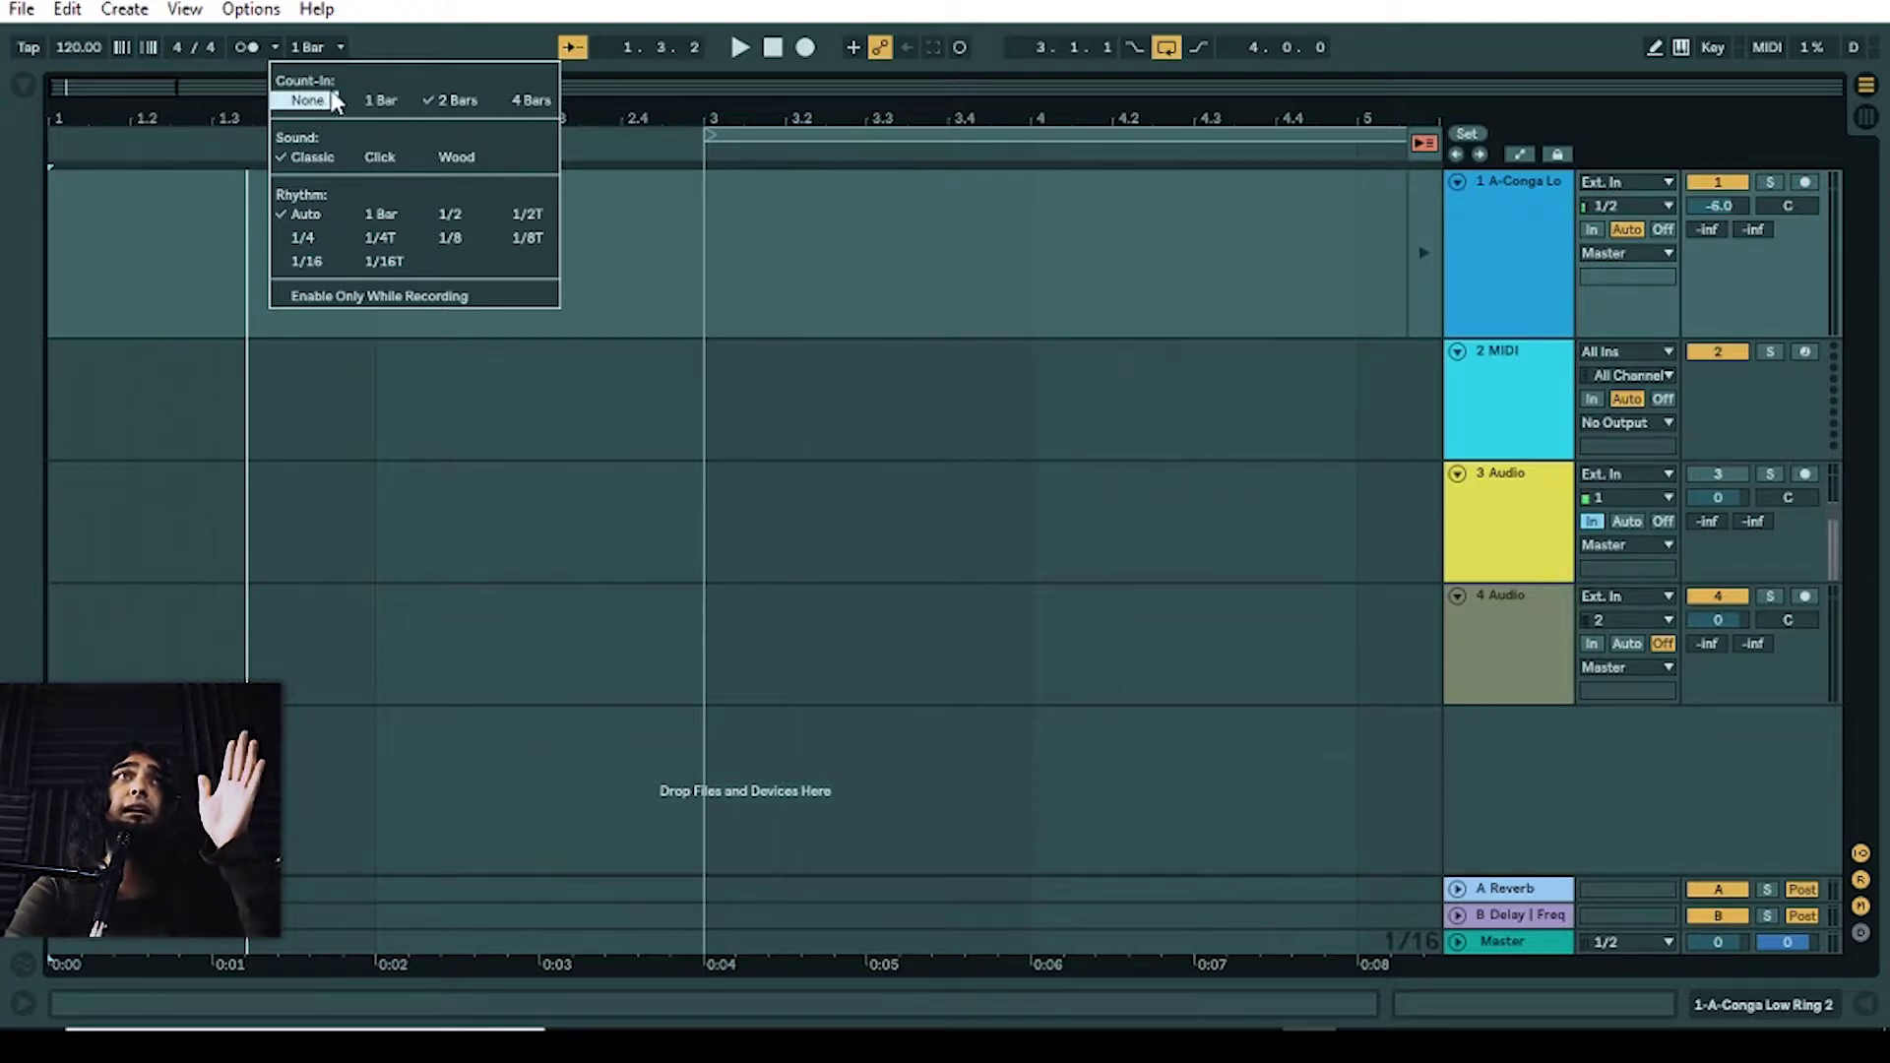
pyautogui.click(410, 153)
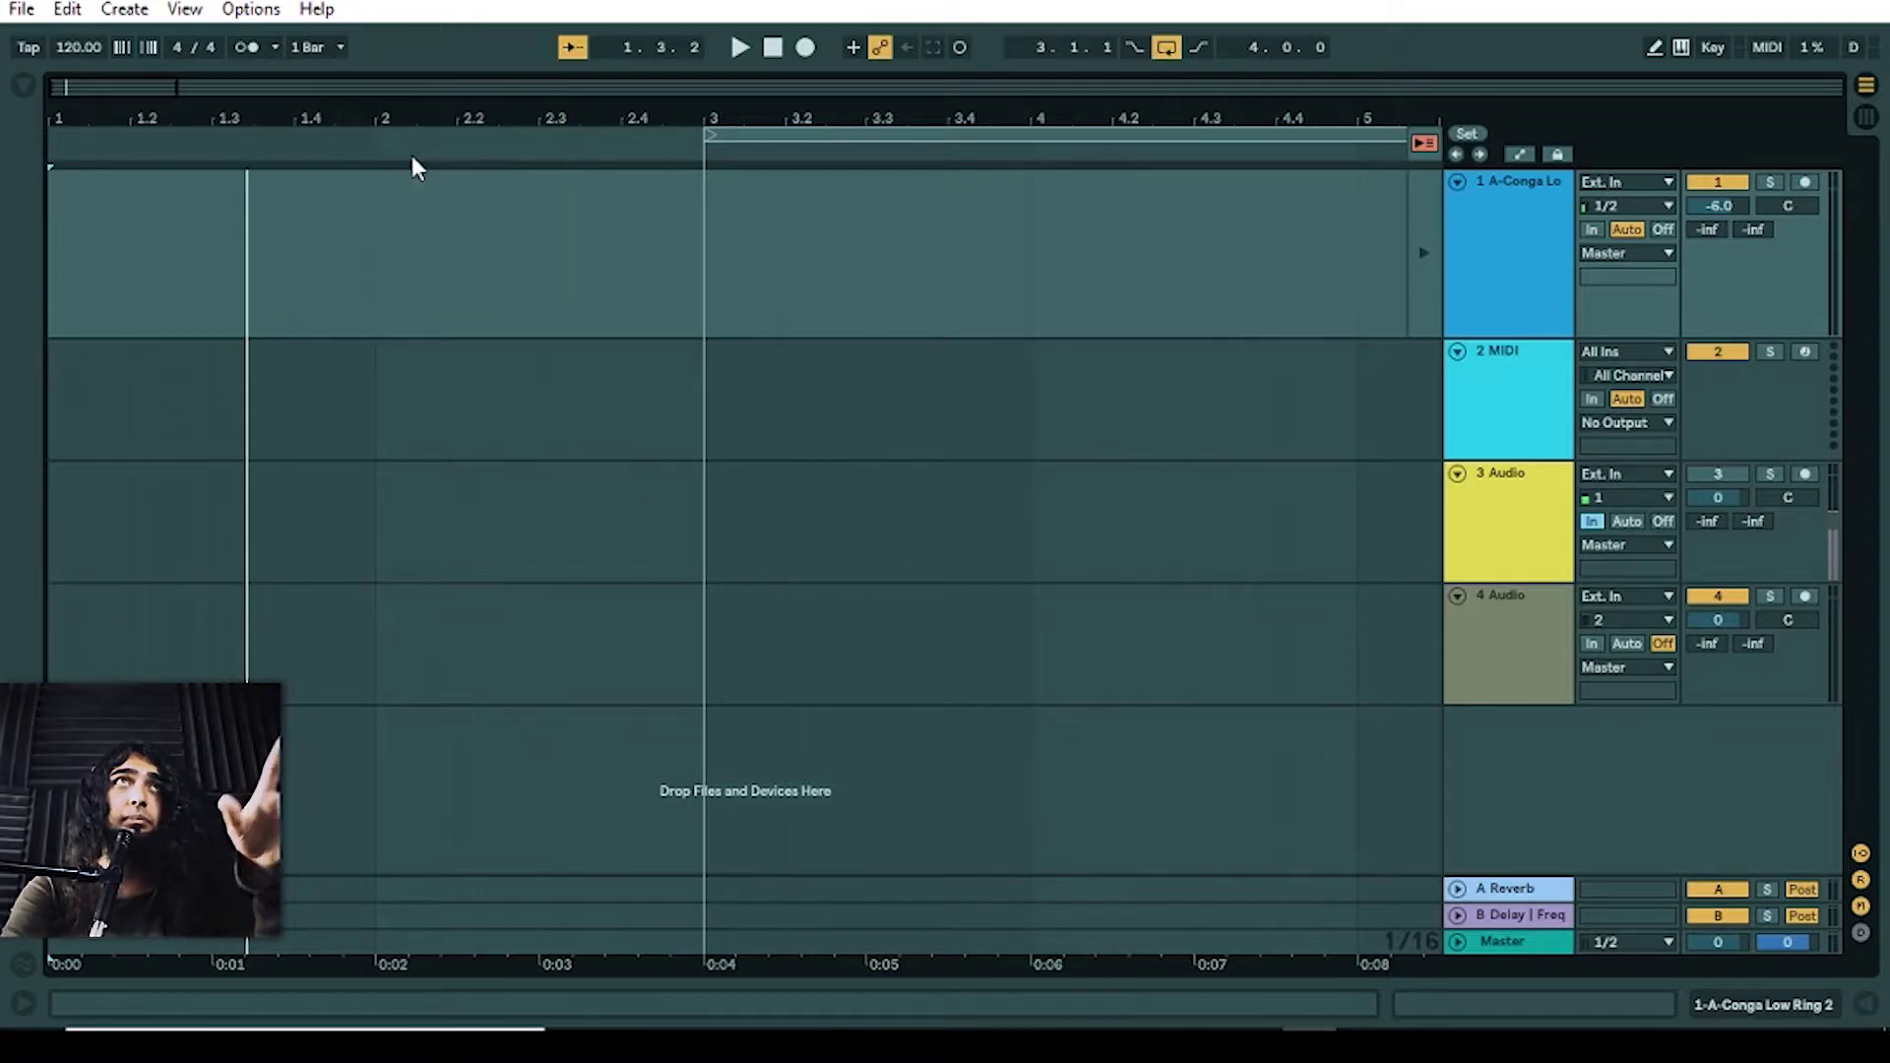
pyautogui.click(276, 46)
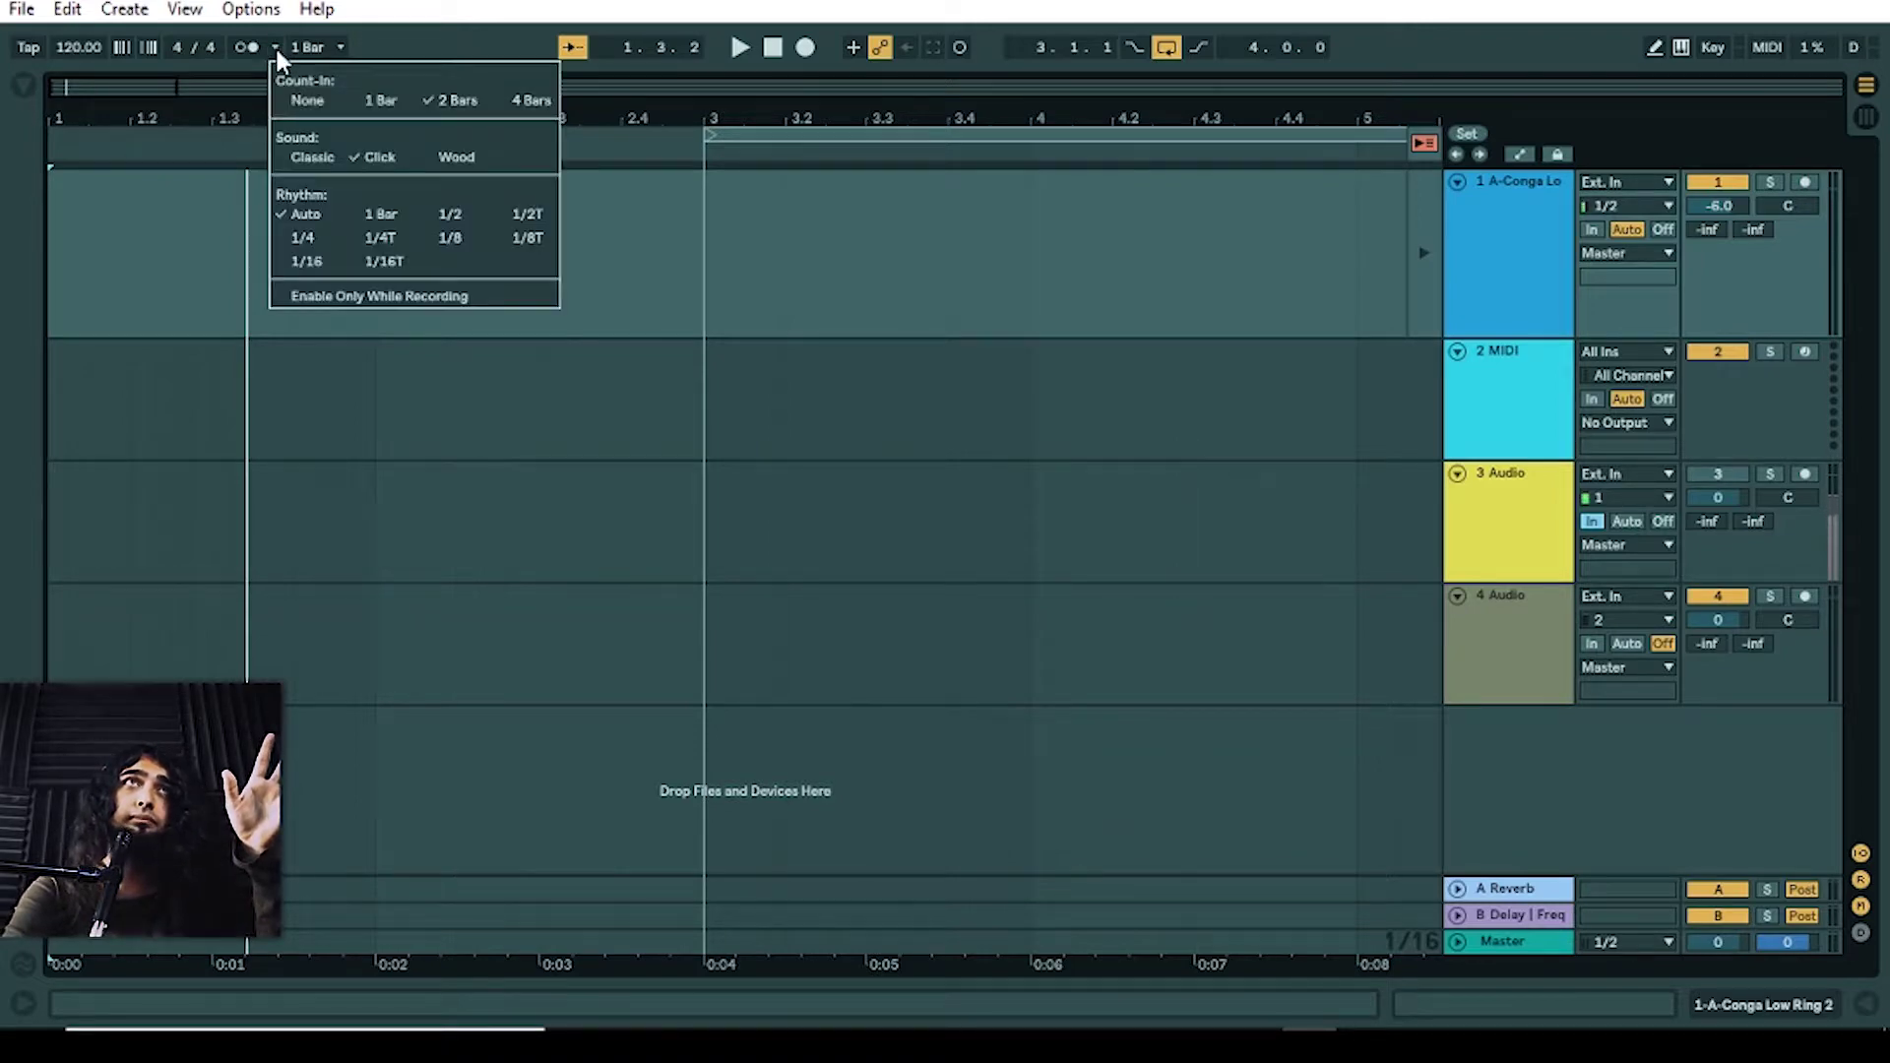
pyautogui.click(382, 214)
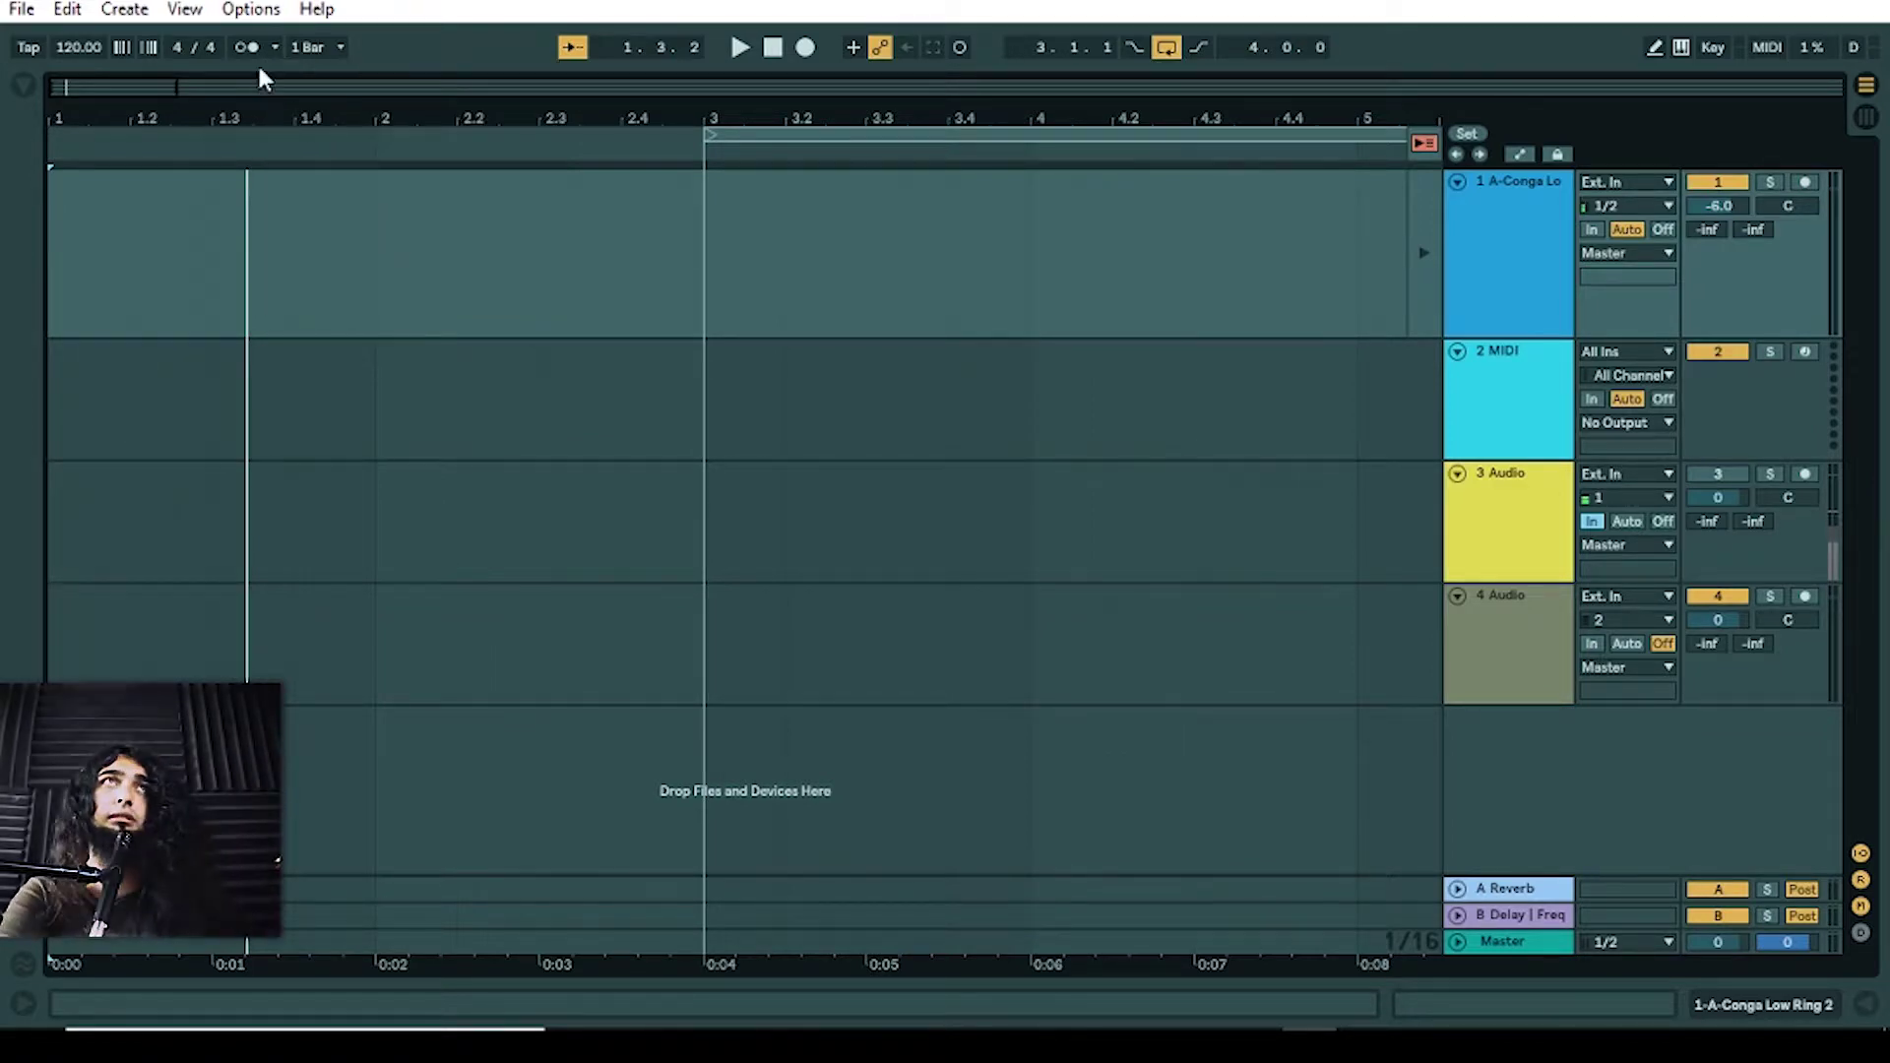
# Step: Record briefly to hear the 2 Bars count-in with the 1 Bar rhythm, and stop
pyautogui.press('space')
pyautogui.click(806, 47)
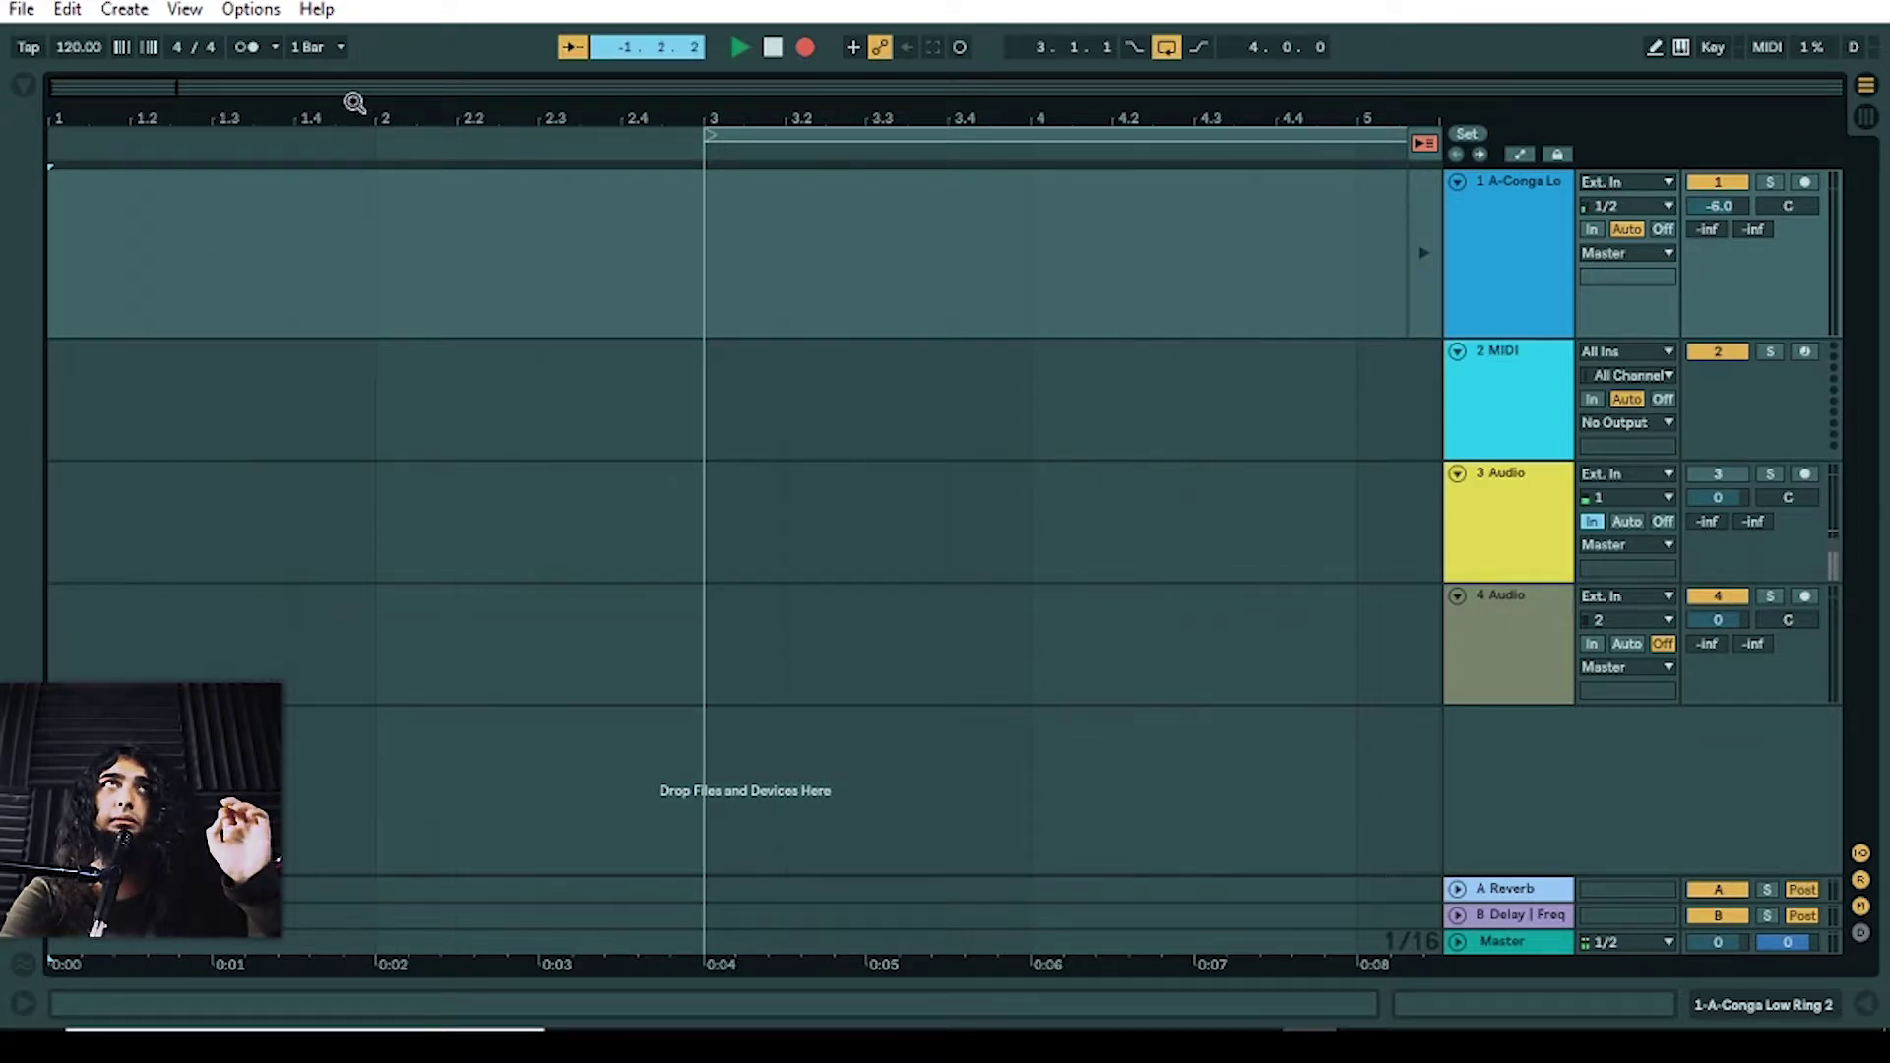
pyautogui.click(773, 50)
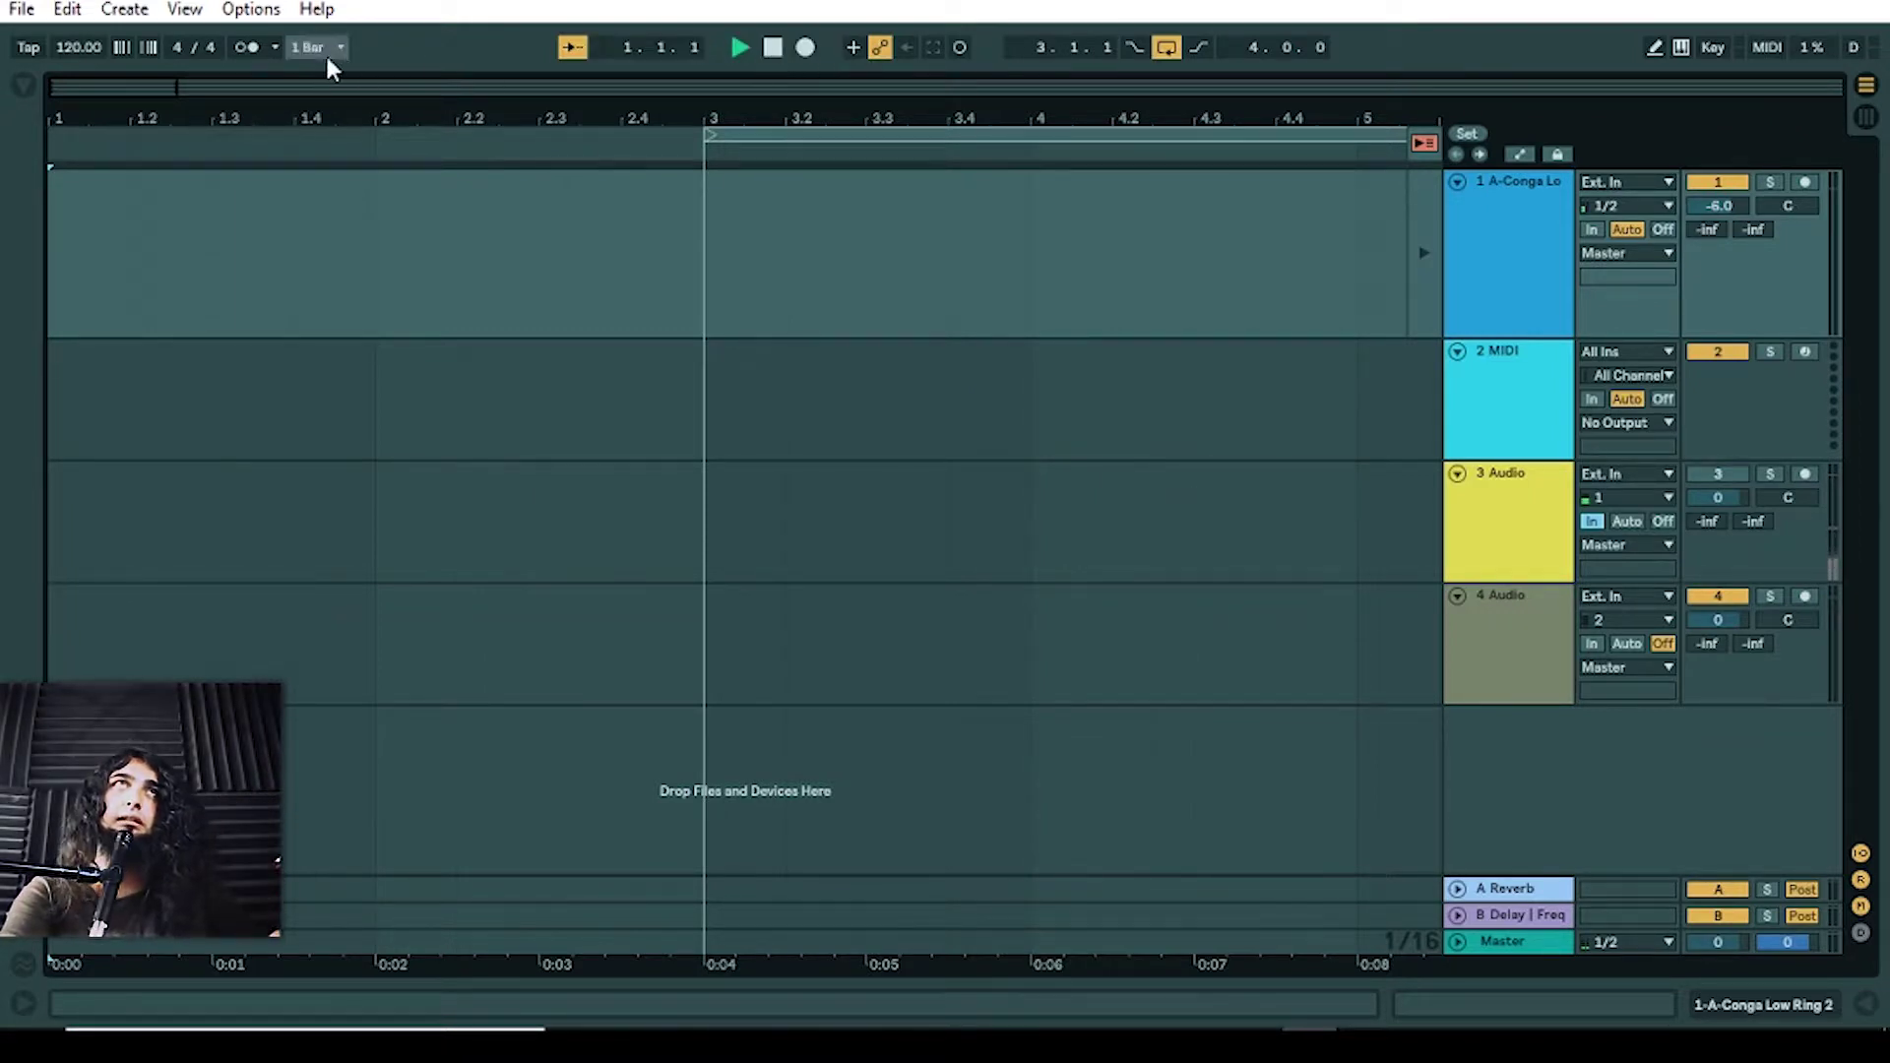
# Step: Set the metronome rhythm to 1/4, record through the count-in to hear it, and stop
pyautogui.click(275, 47)
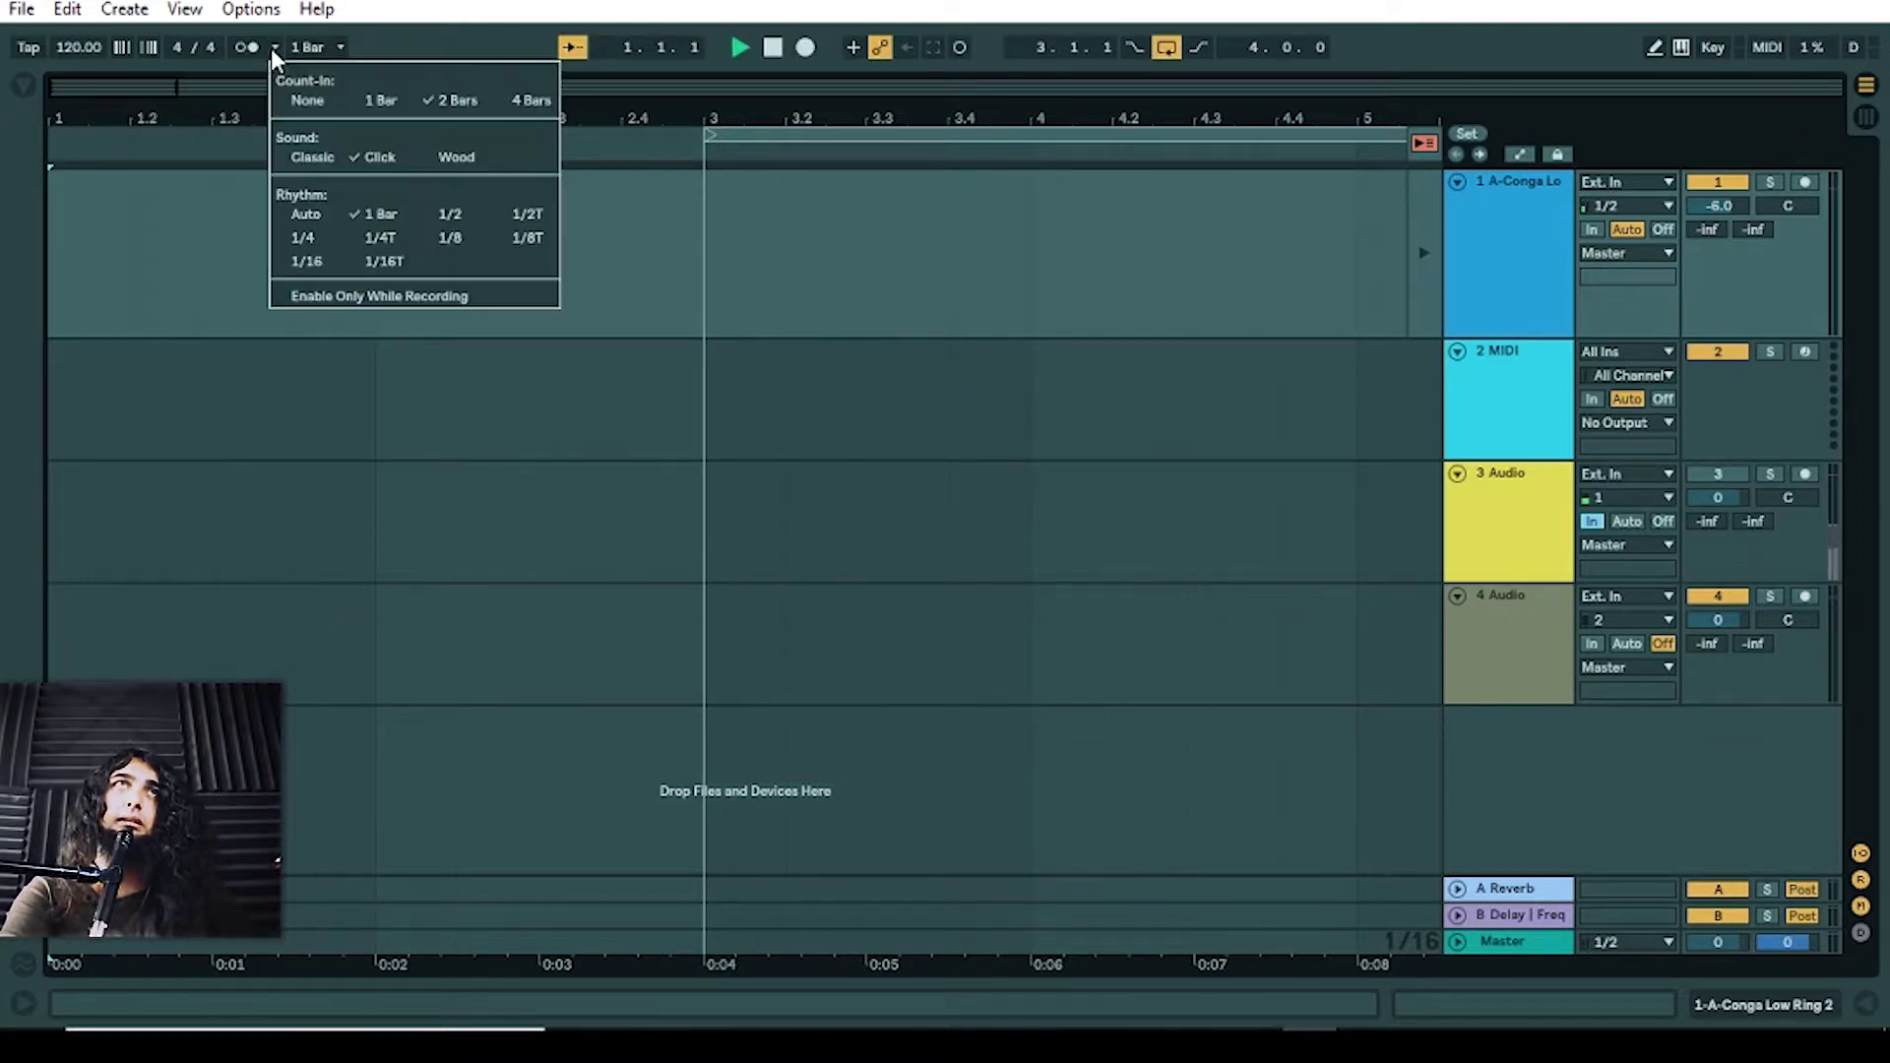
pyautogui.click(321, 244)
pyautogui.click(805, 47)
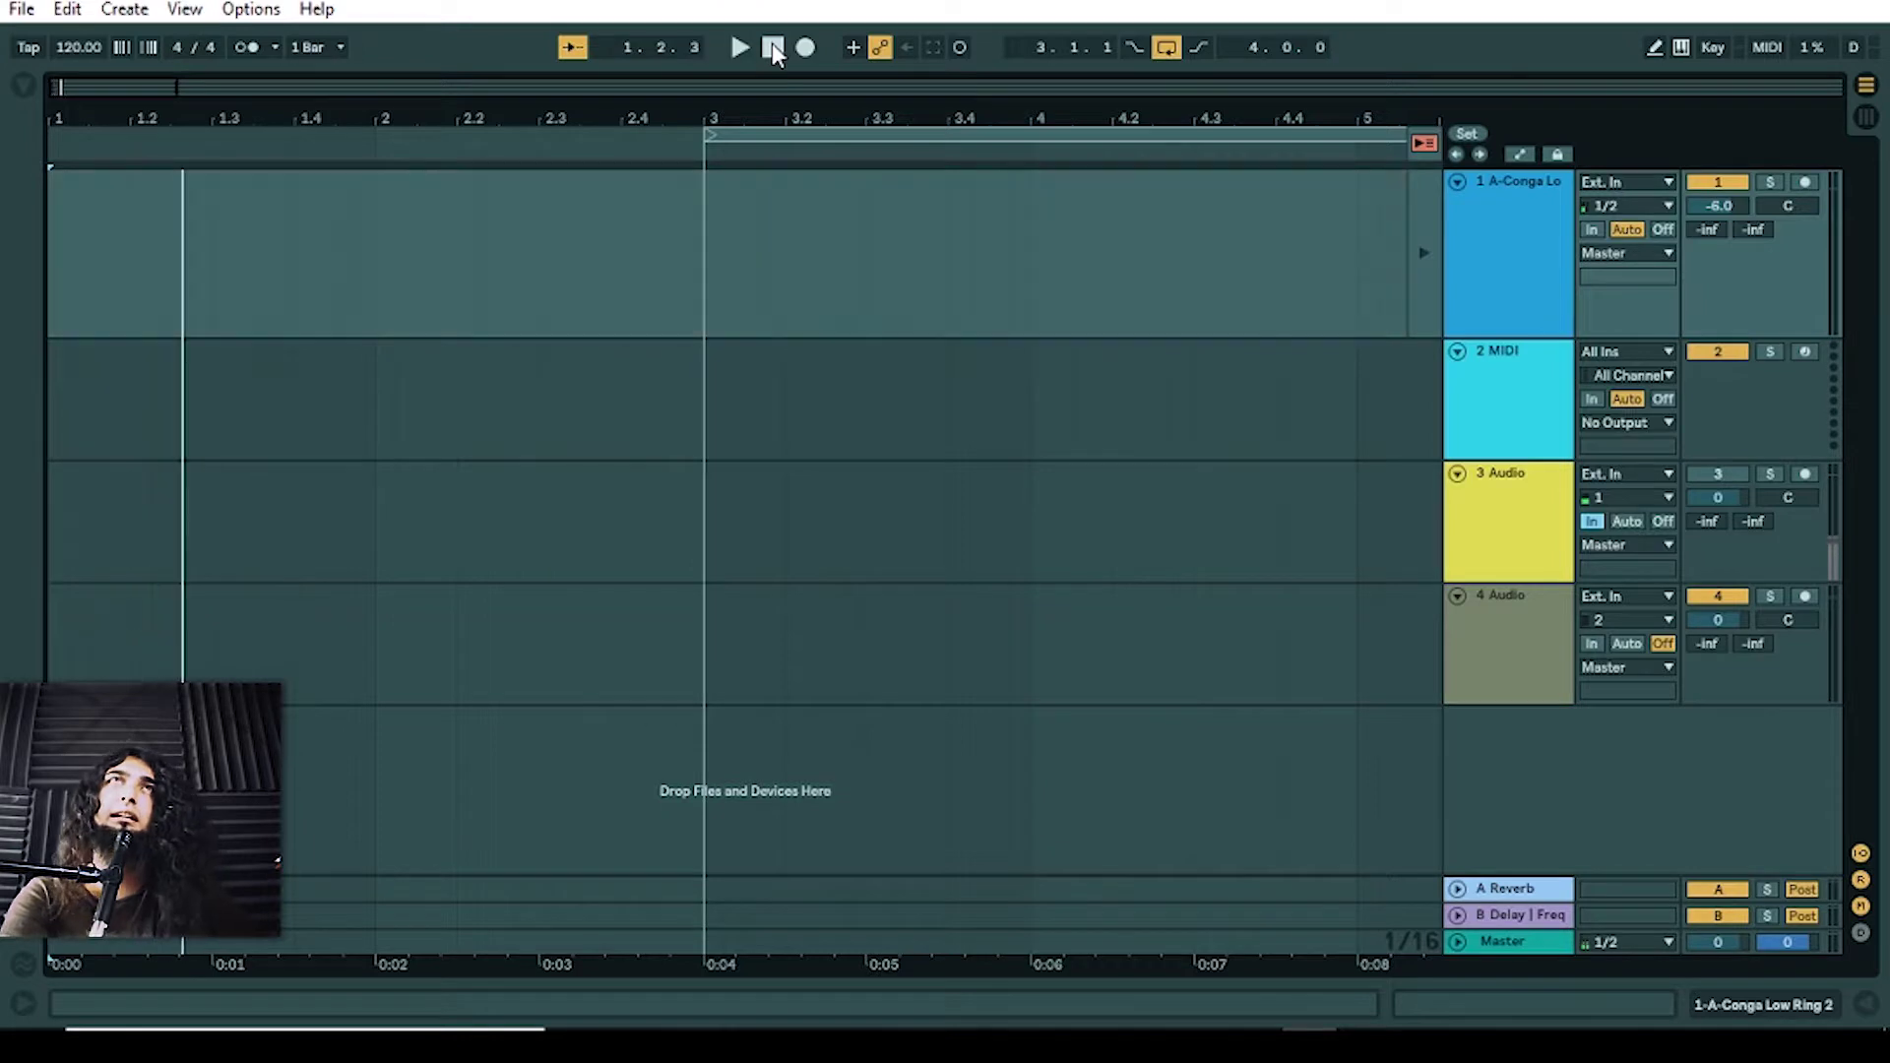
pyautogui.click(772, 48)
# Step: Review the metronome settings without changing them, record once more from the beginning, and stop
pyautogui.click(275, 46)
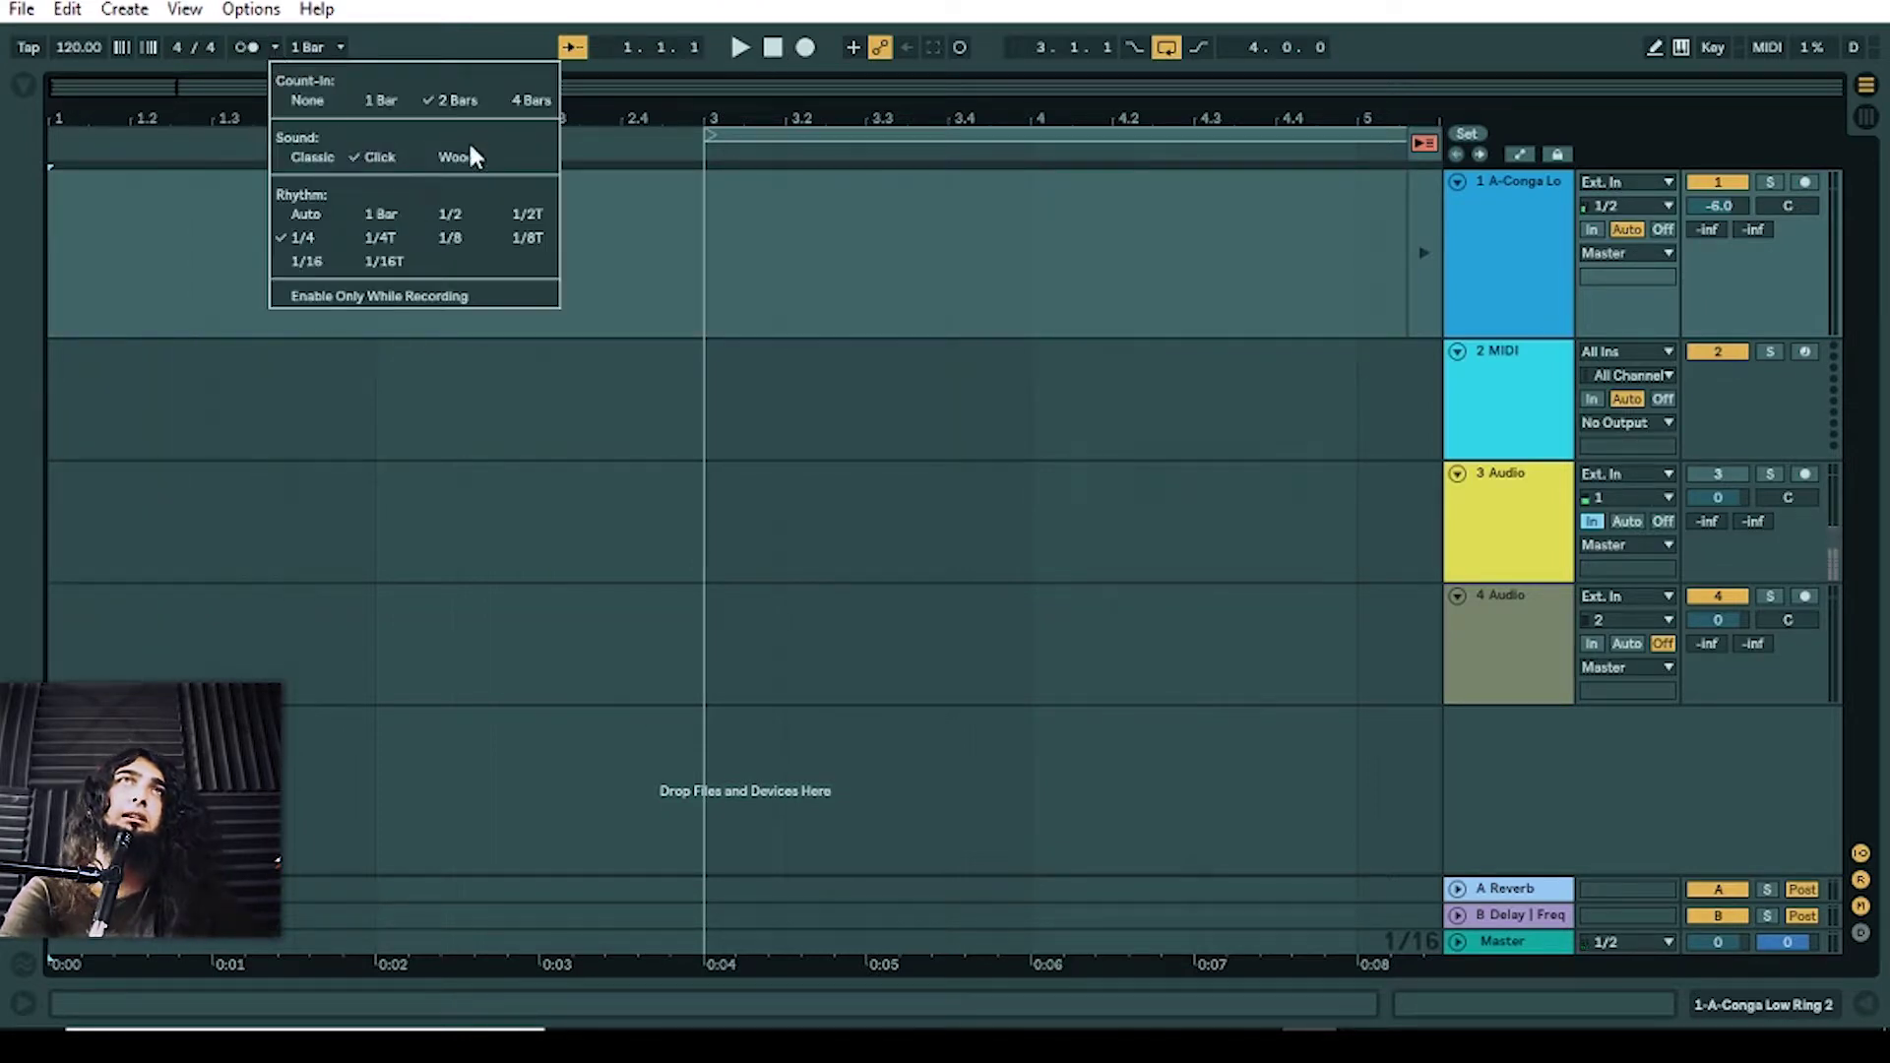
pyautogui.click(752, 139)
pyautogui.click(808, 49)
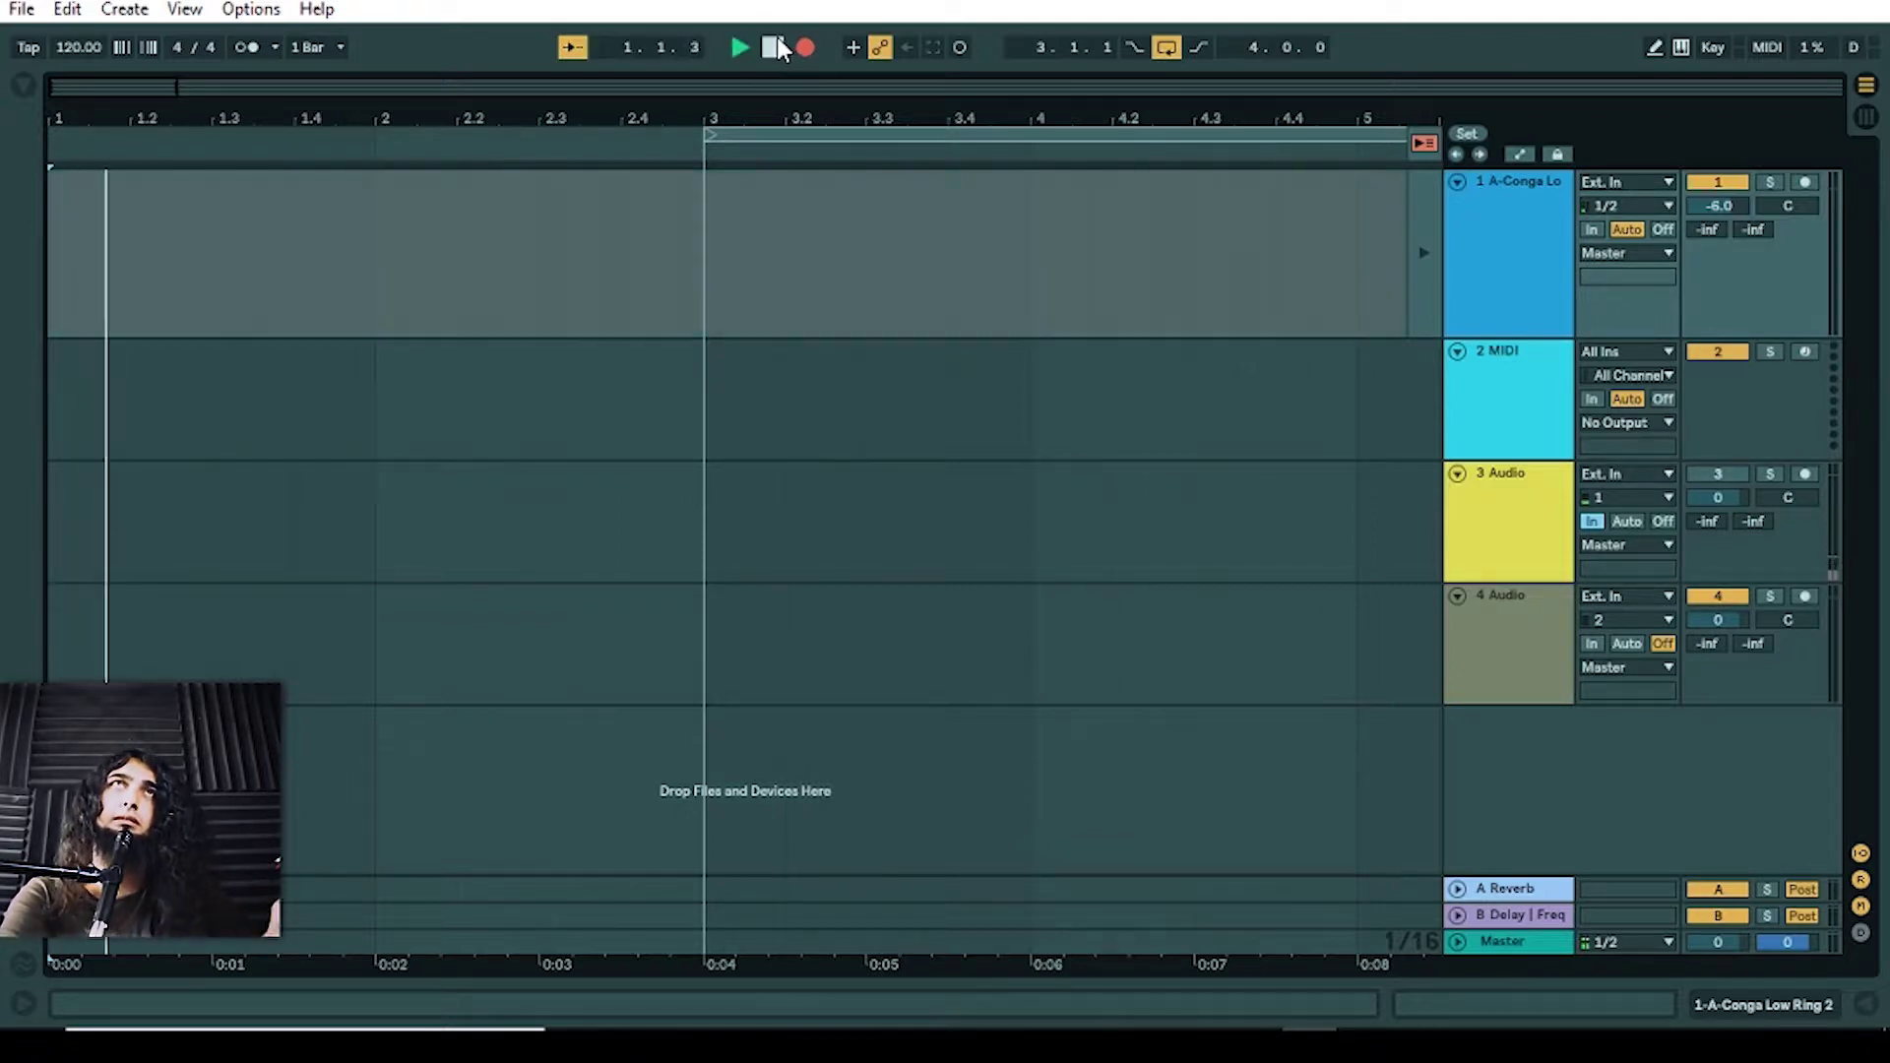
pyautogui.click(772, 47)
# Step: Select time ranges across the arrangement tracks and place the insert marker at 3.1.3 on the A-Conga Low Ring track
pyautogui.moveTo(683, 347); pyautogui.dragTo(1145, 556)
pyautogui.click(689, 361)
pyautogui.moveTo(726, 320); pyautogui.dragTo(743, 306)
pyautogui.moveTo(315, 270); pyautogui.dragTo(858, 537)
pyautogui.click(925, 497)
pyautogui.click(356, 273)
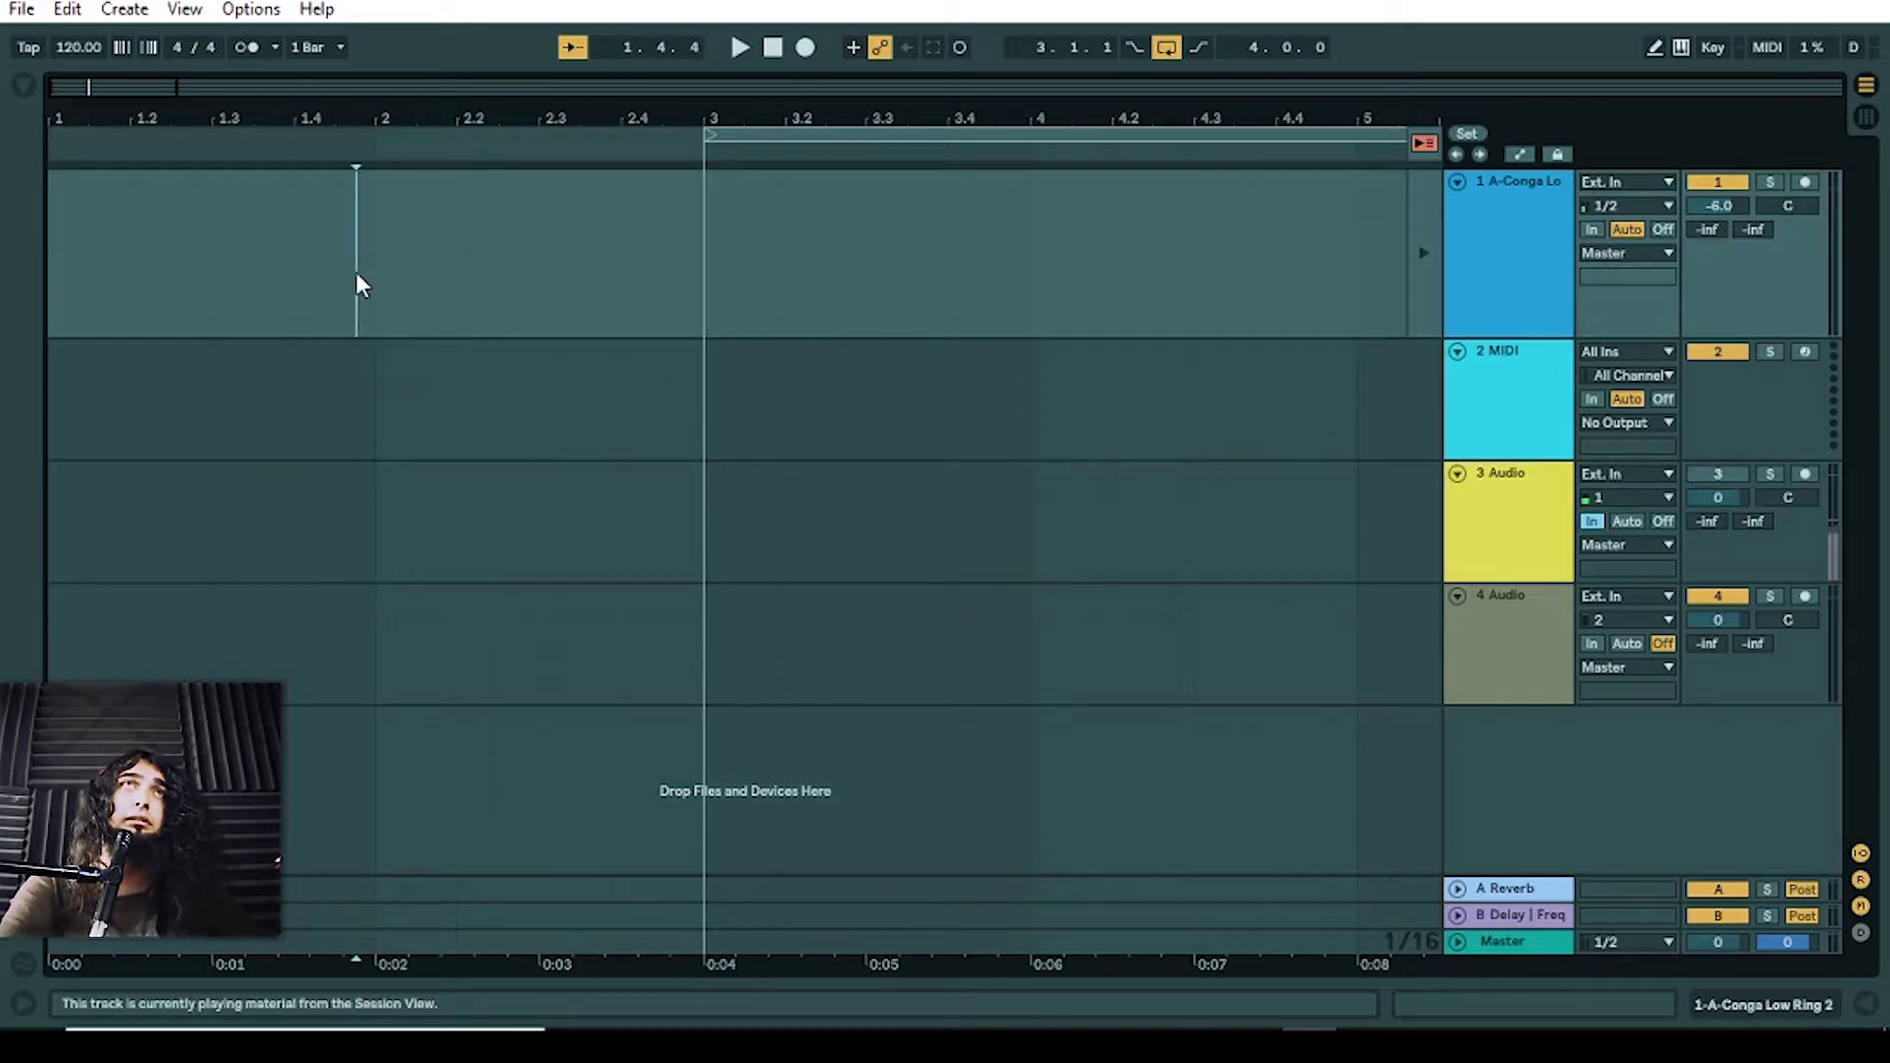
pyautogui.click(743, 297)
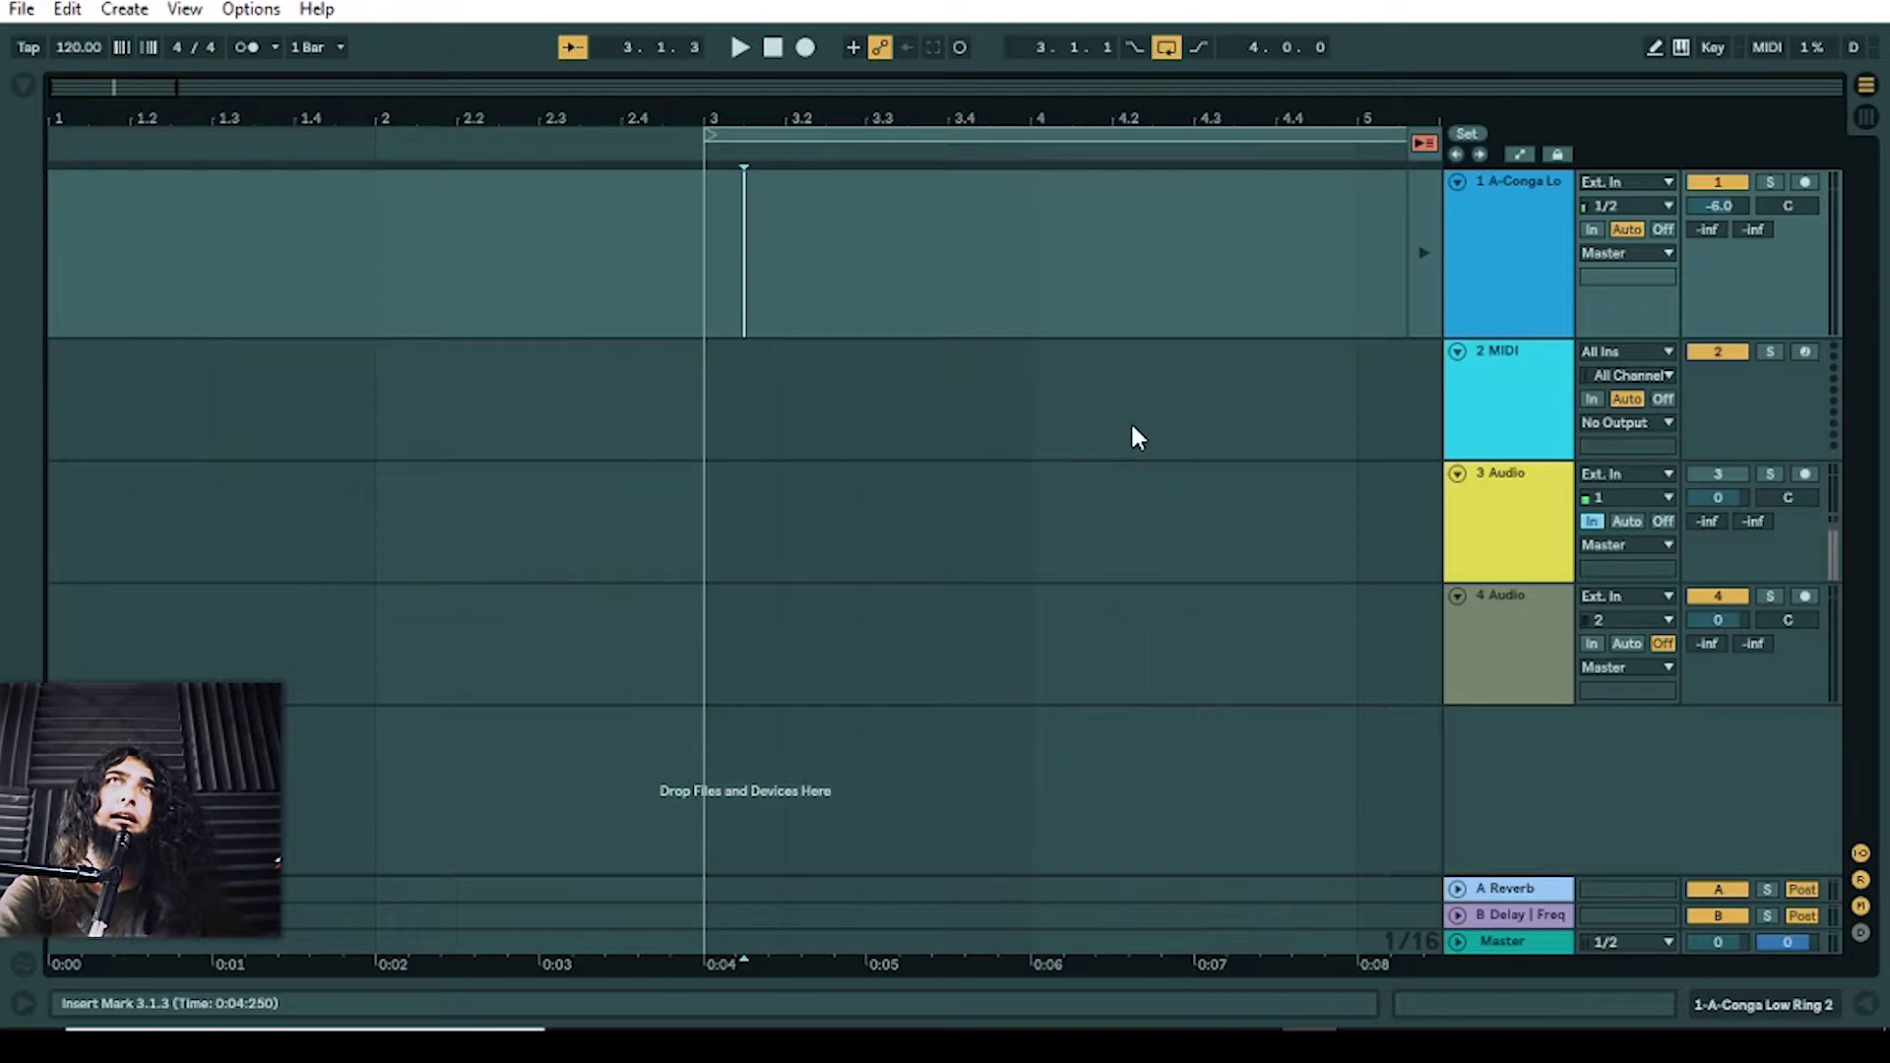
# Step: Switch to Session View and select the four tracks in turn, ending on the A-Conga Low Ring track
pyautogui.press('Tab')
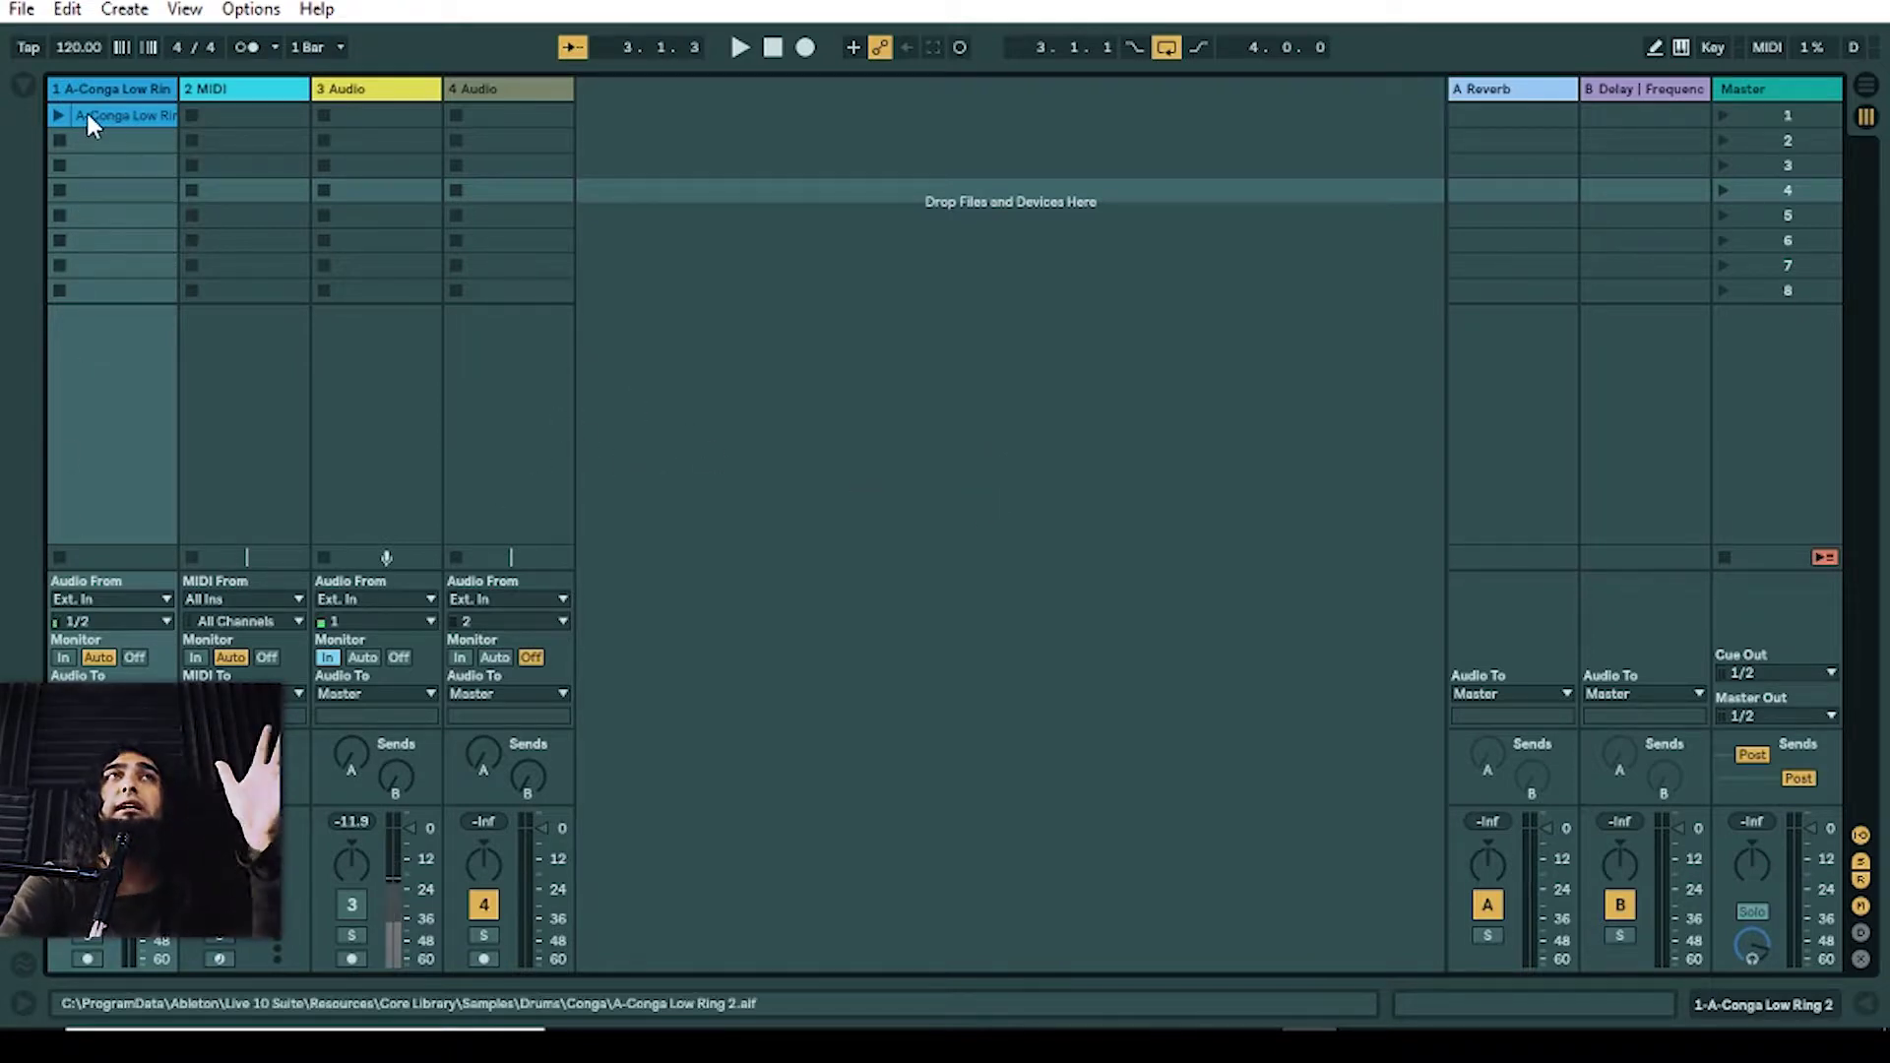
pyautogui.click(228, 91)
pyautogui.click(352, 93)
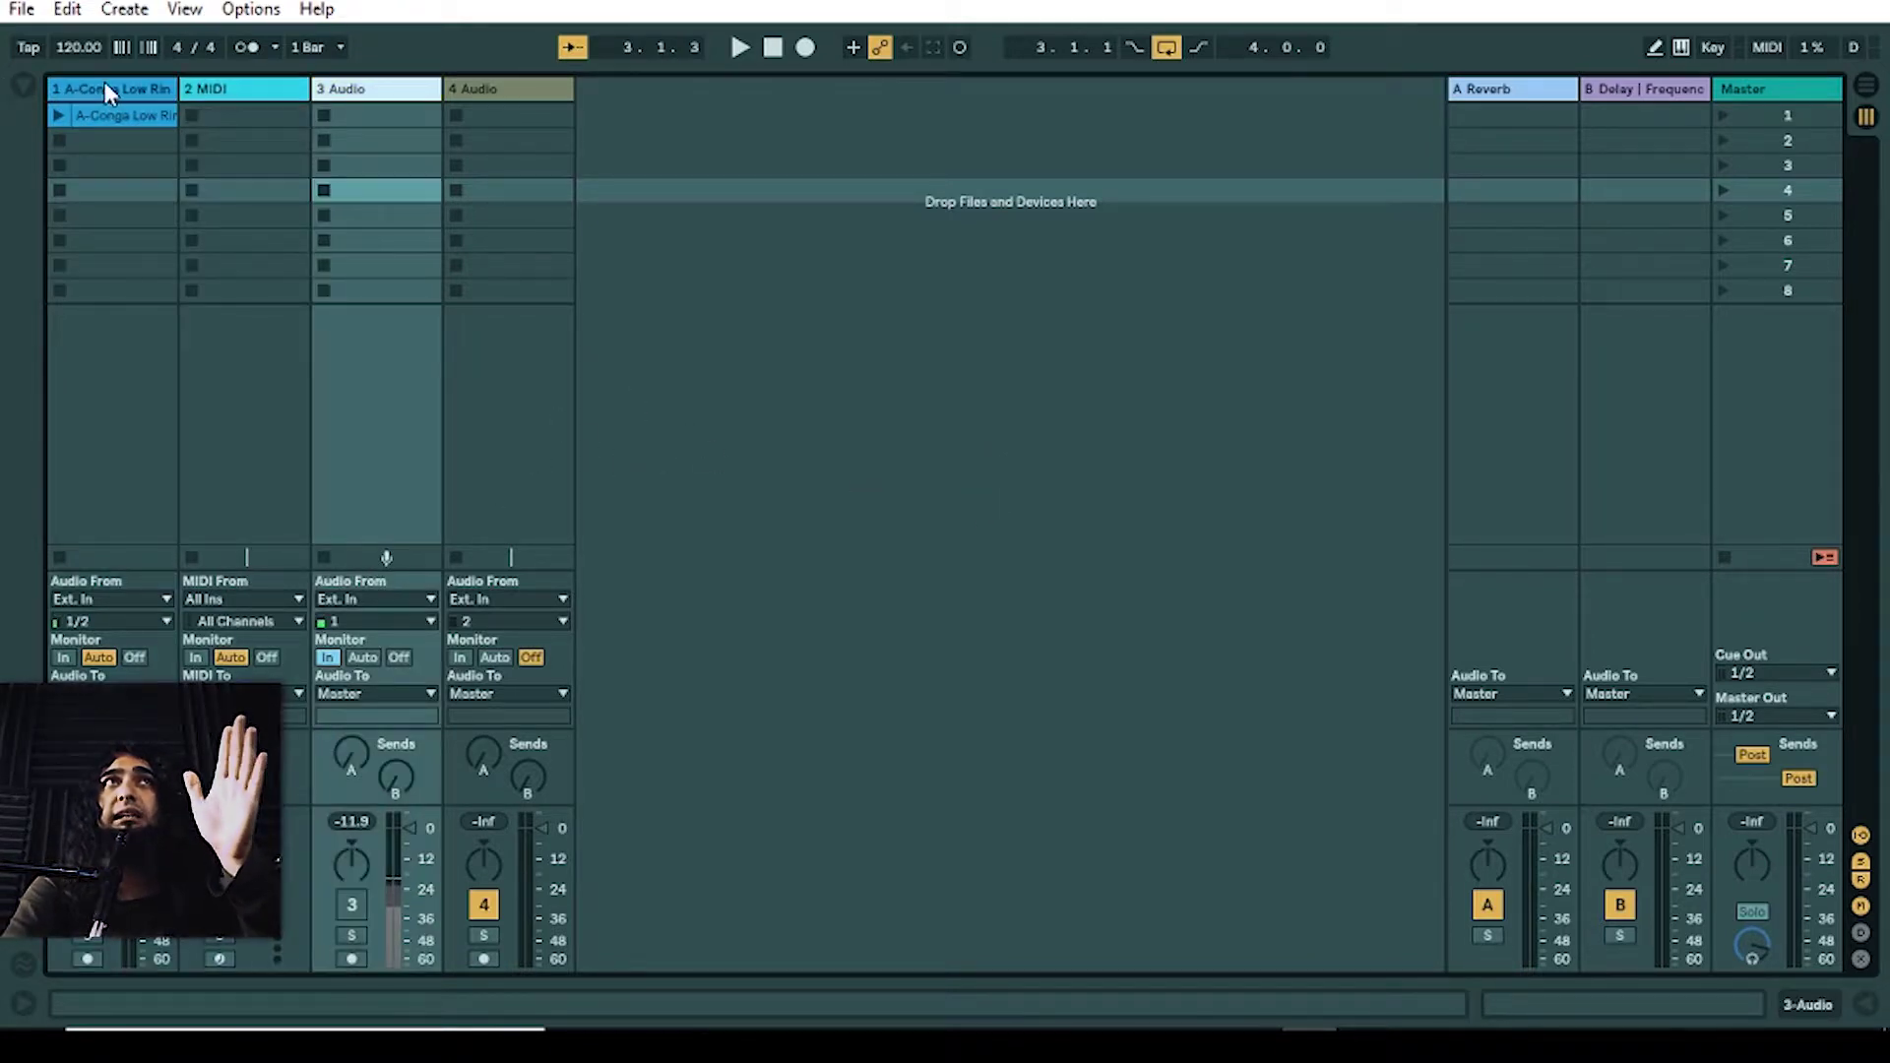
pyautogui.click(106, 89)
pyautogui.click(220, 88)
pyautogui.click(385, 93)
pyautogui.click(502, 89)
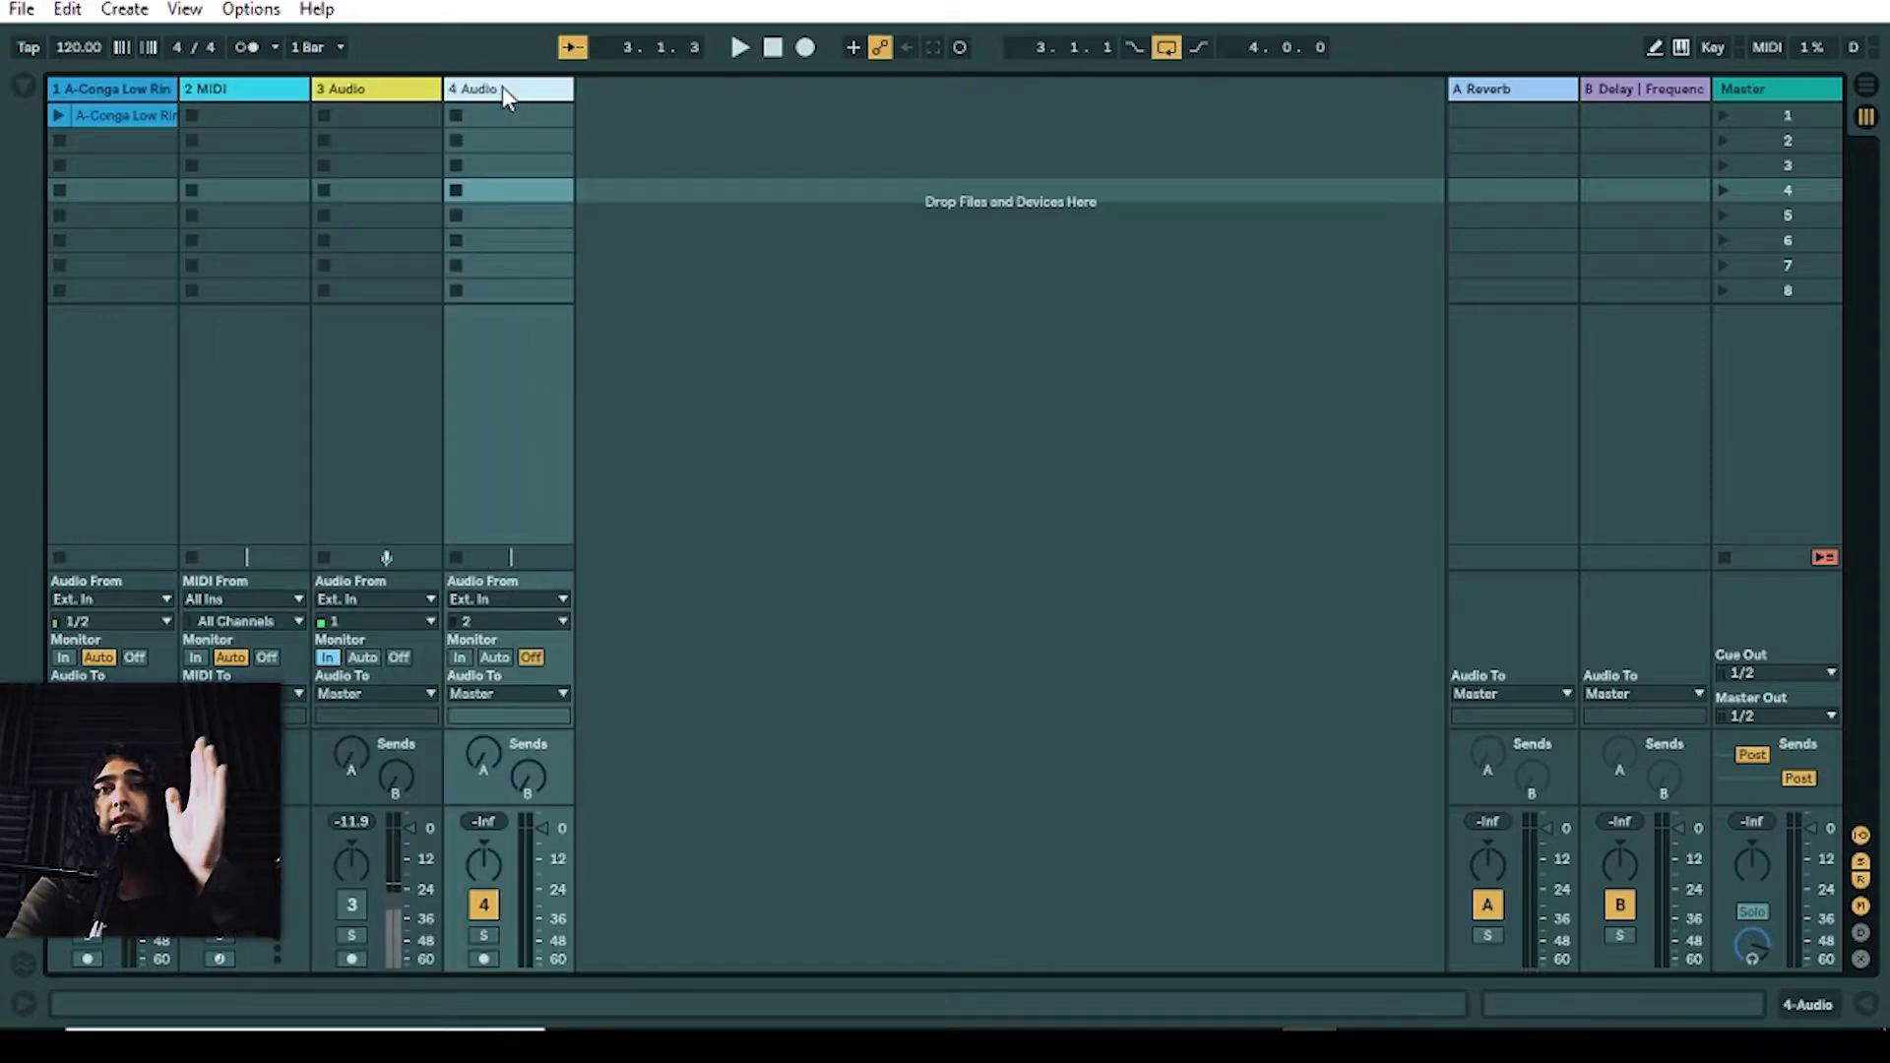
pyautogui.click(139, 91)
pyautogui.click(240, 89)
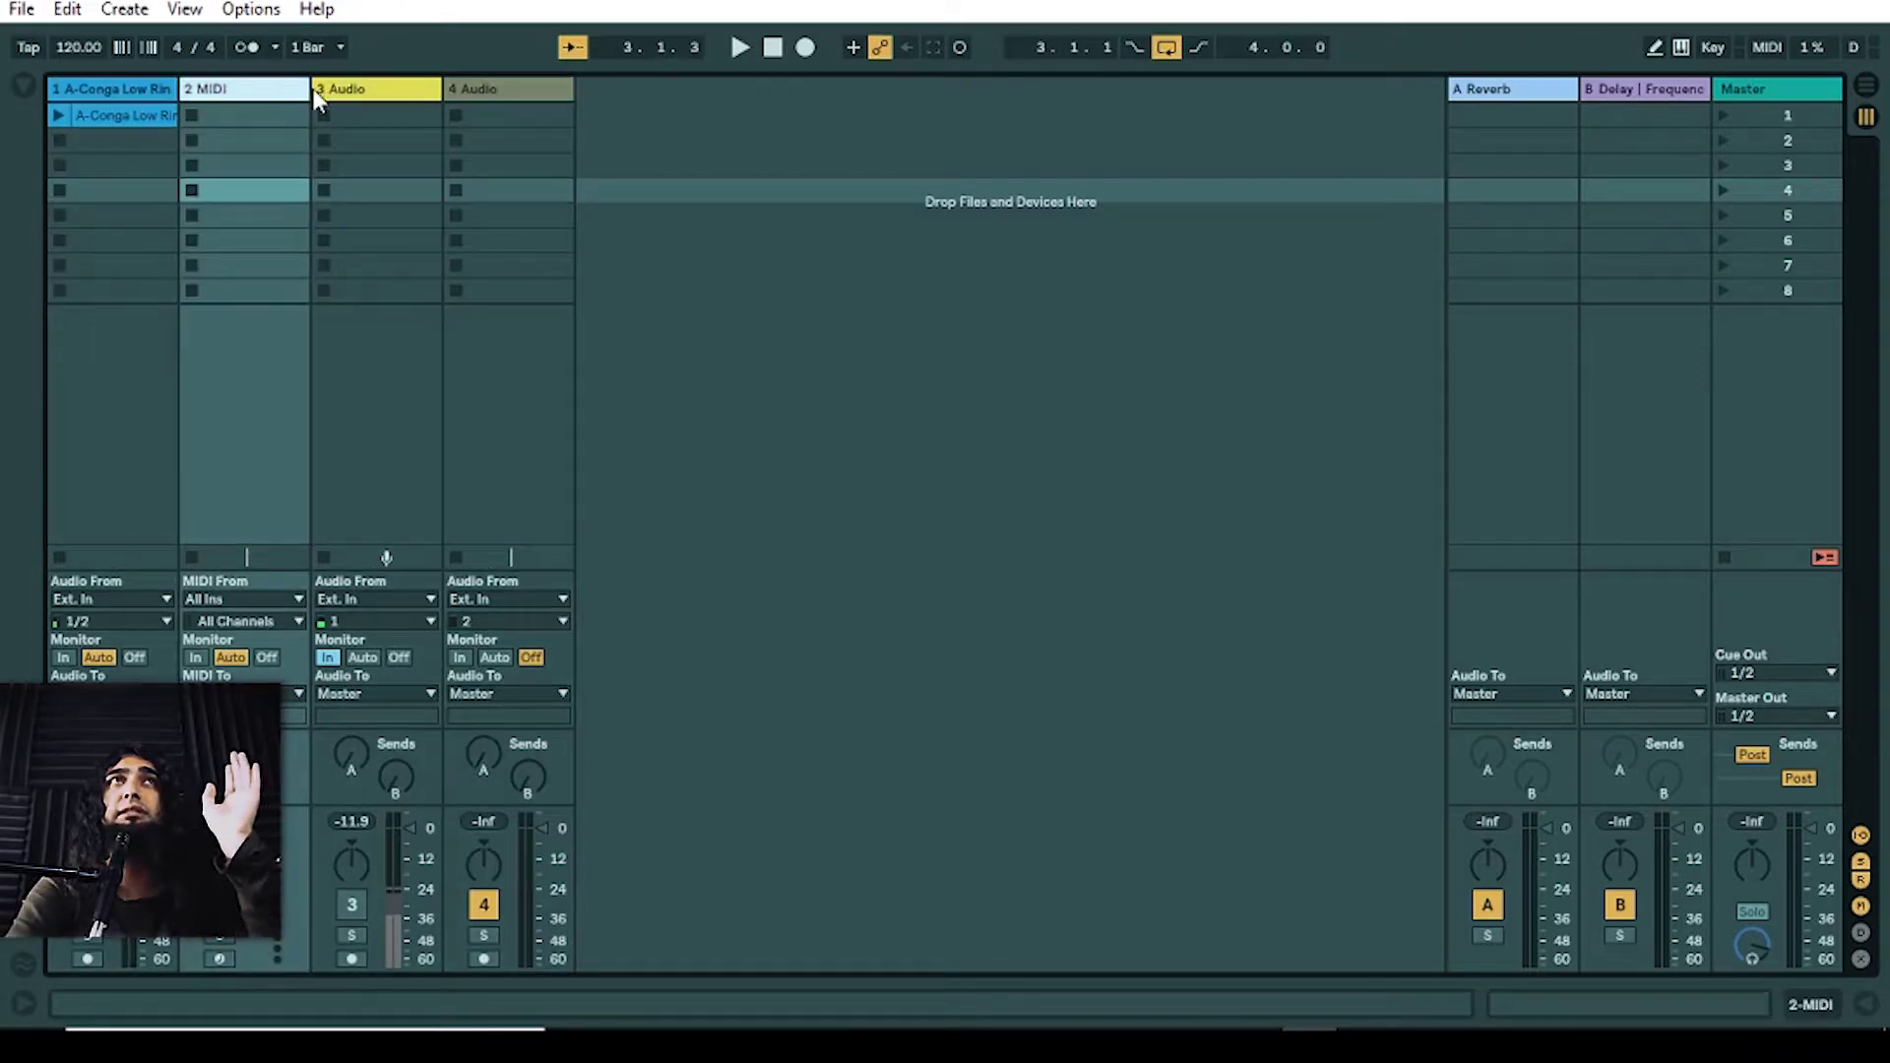
pyautogui.click(352, 91)
pyautogui.click(113, 87)
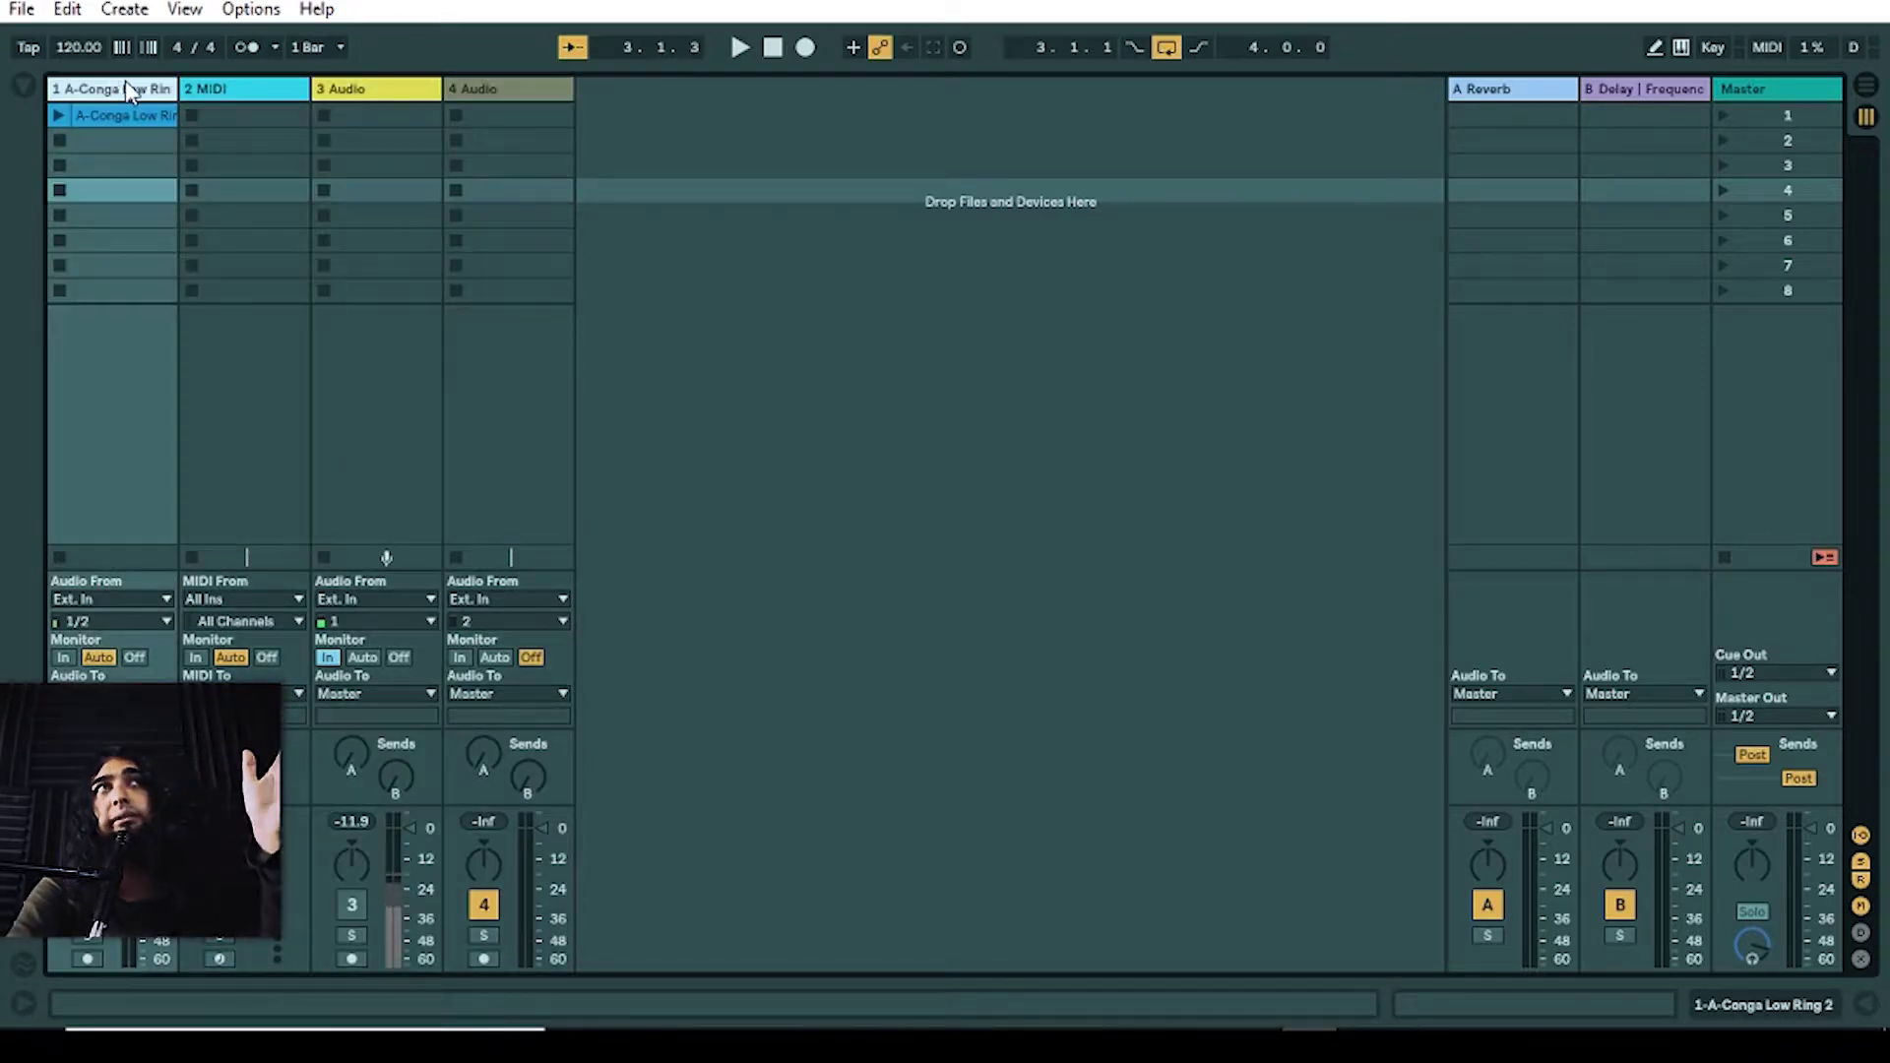
# Step: Select the clip on the A-Conga Low Ring track and delete that whole track
pyautogui.click(105, 116)
pyautogui.click(121, 94)
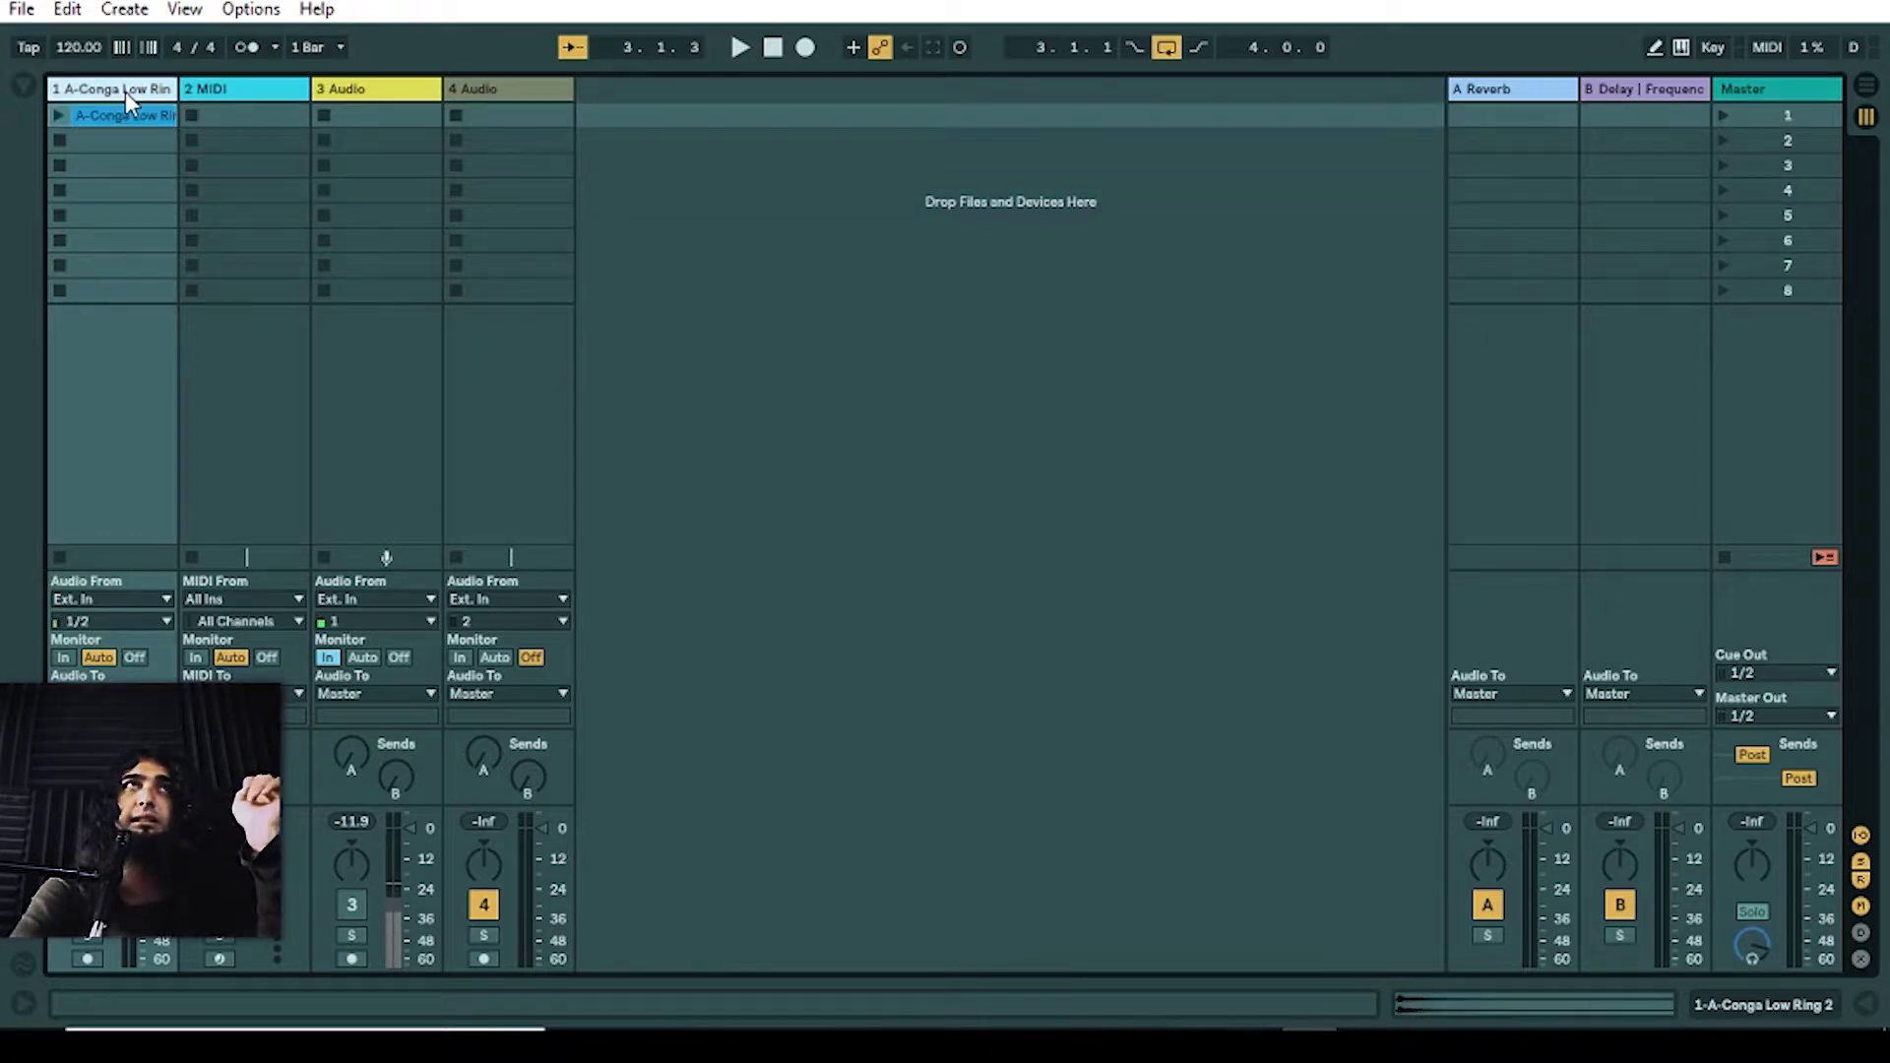
pyautogui.click(137, 116)
pyautogui.click(155, 90)
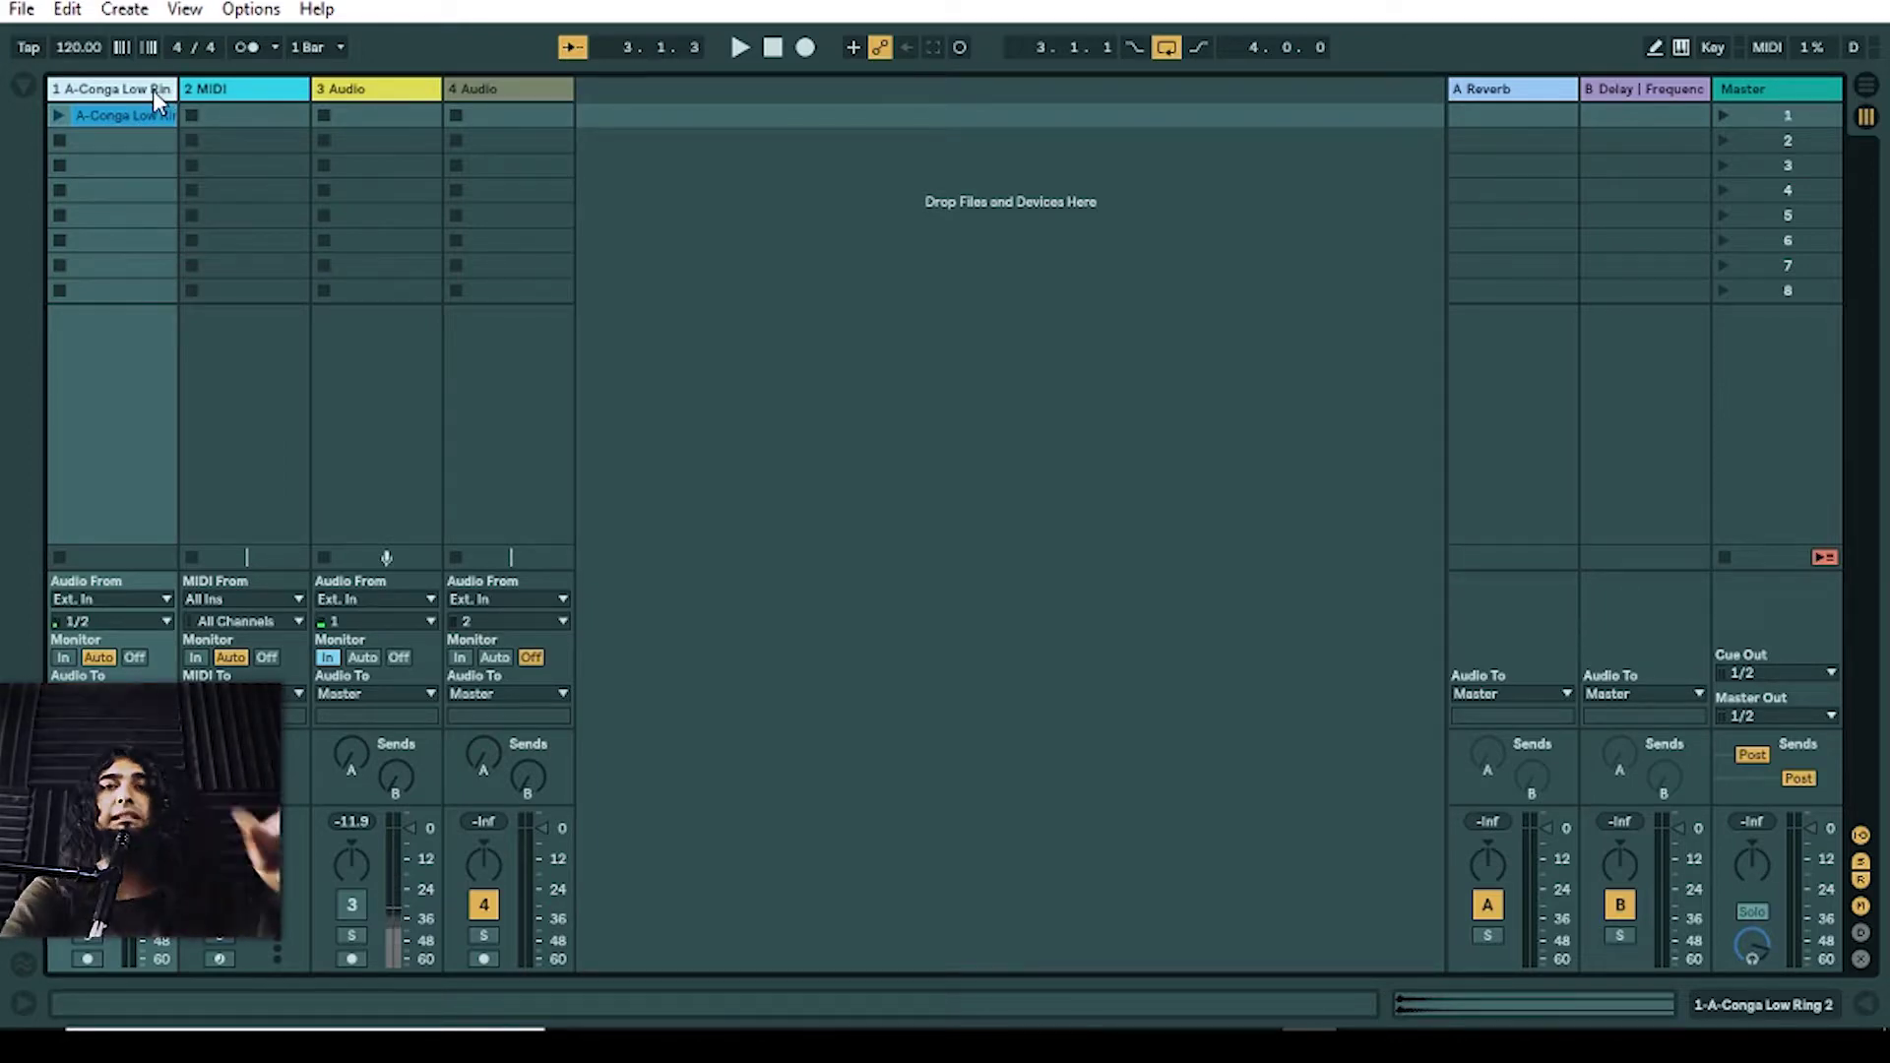
pyautogui.press('Delete')
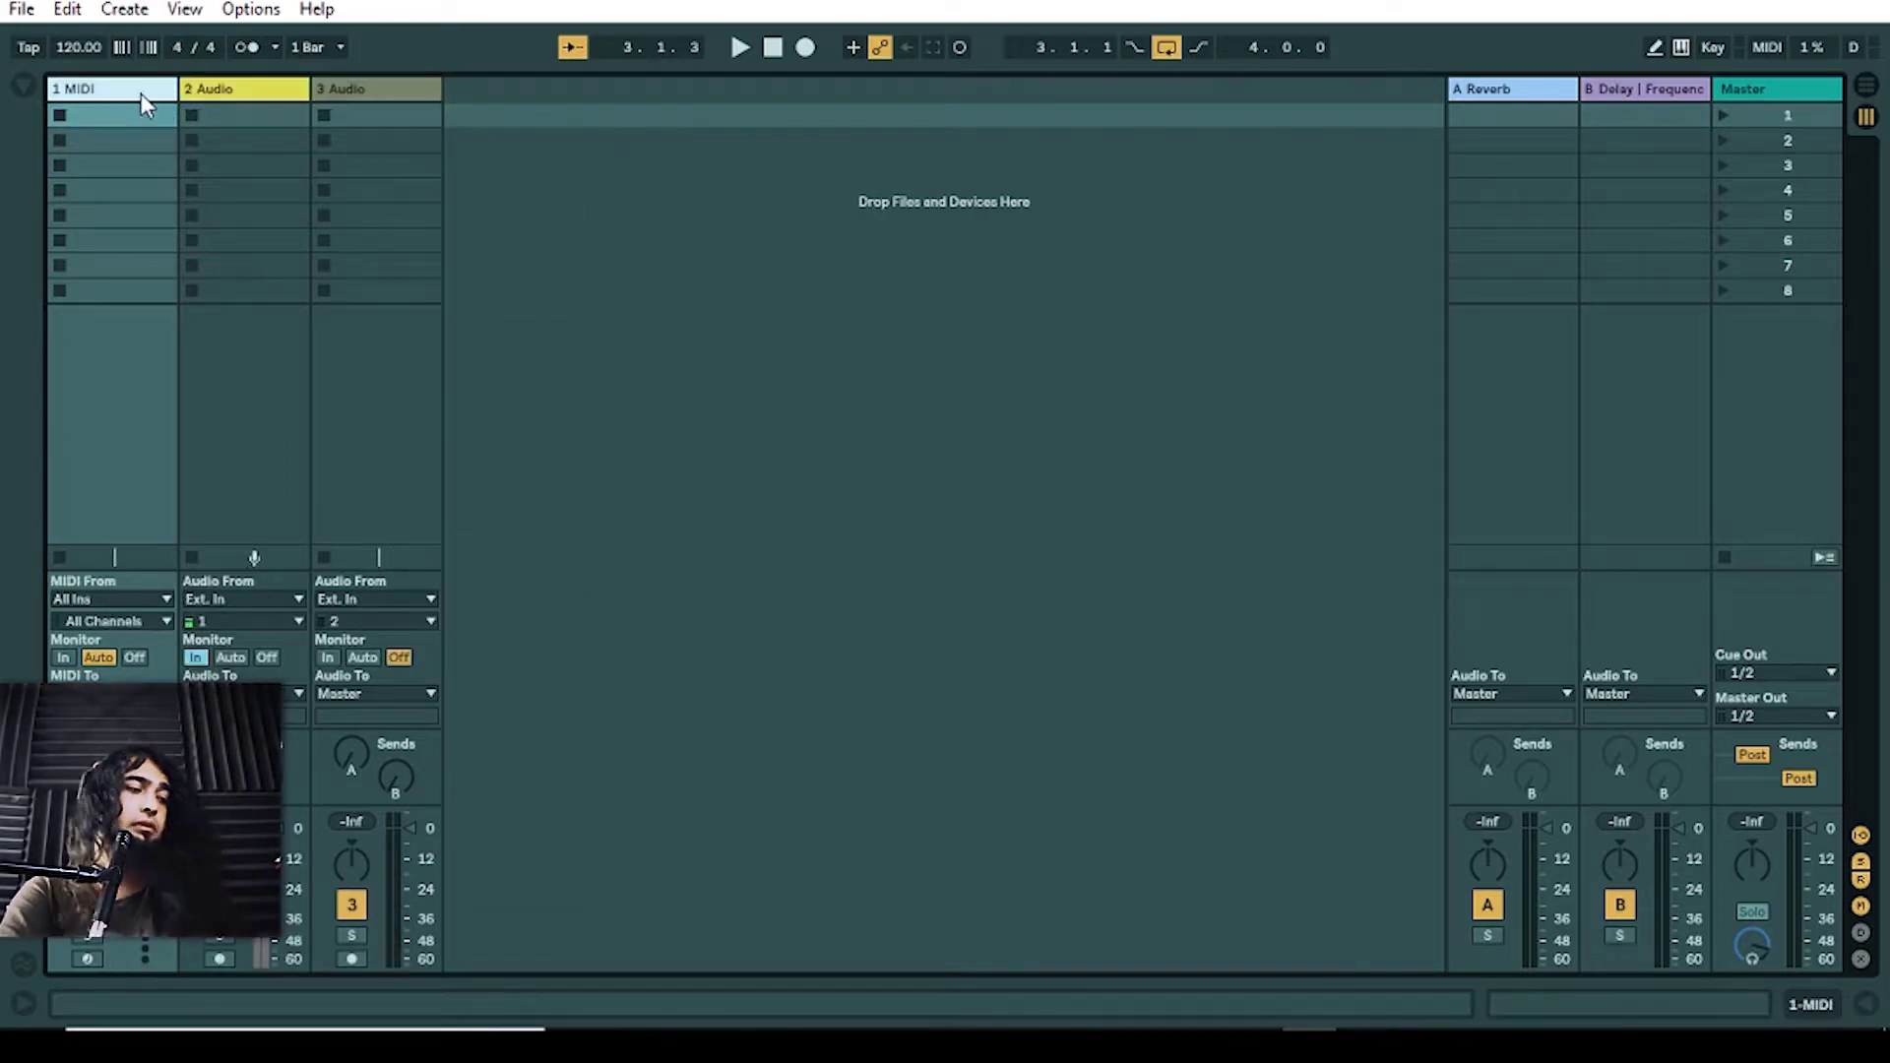
# Step: Insert a new MIDI track after the first MIDI track and move the selection to the Master track
pyautogui.hotkey('ctrl', 'shift', 't')
pyautogui.click(139, 86)
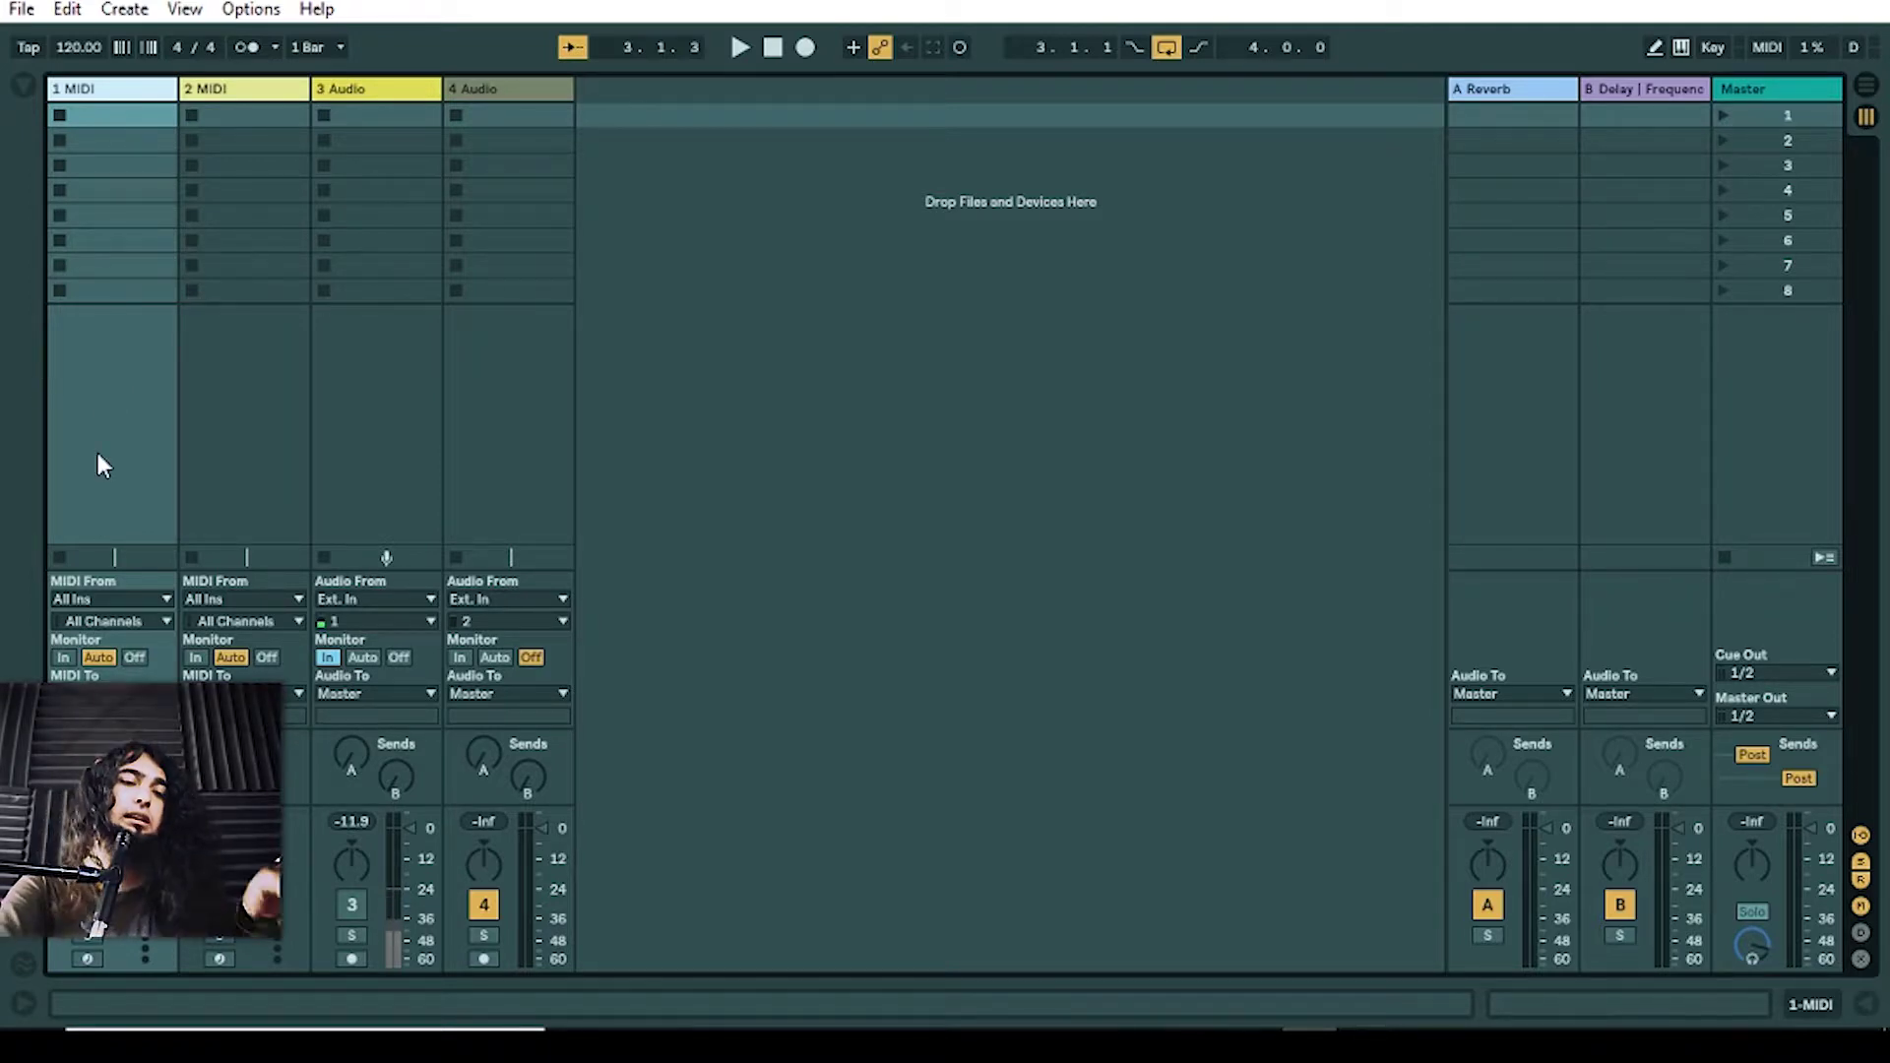
pyautogui.click(426, 89)
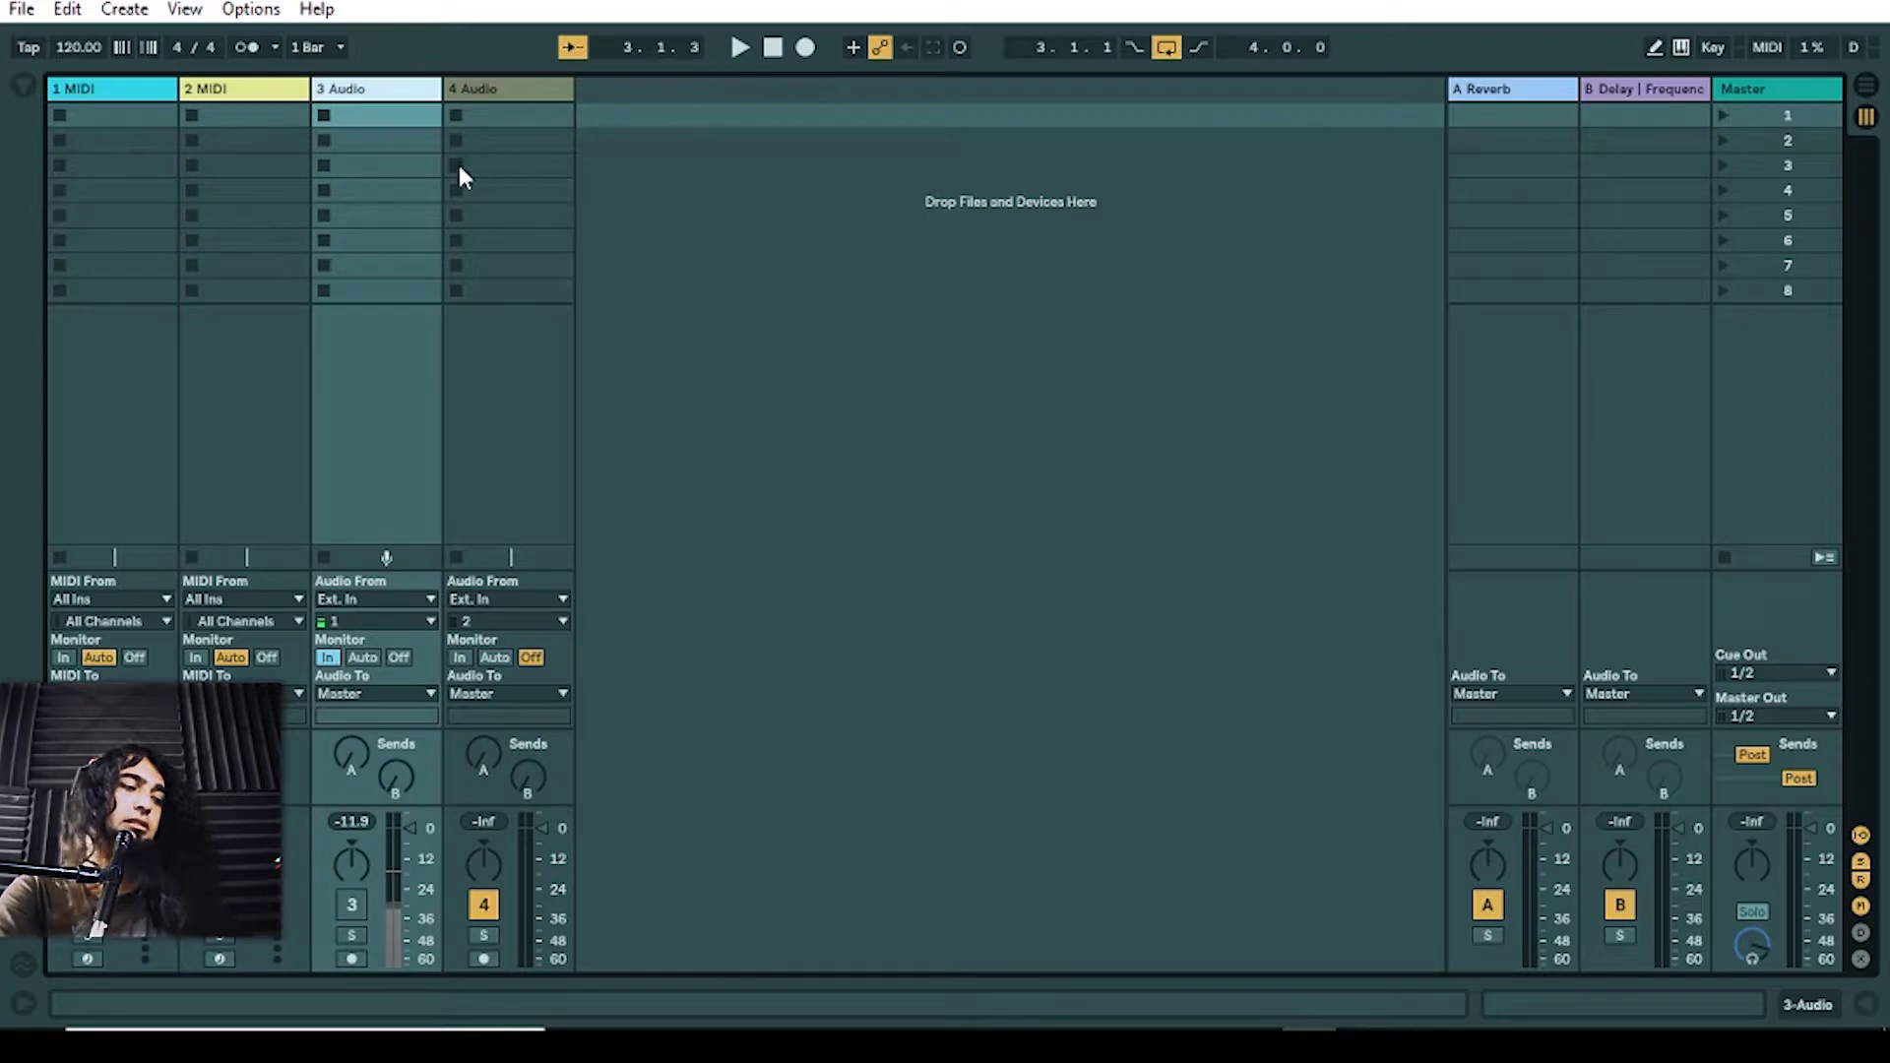
pyautogui.click(869, 482)
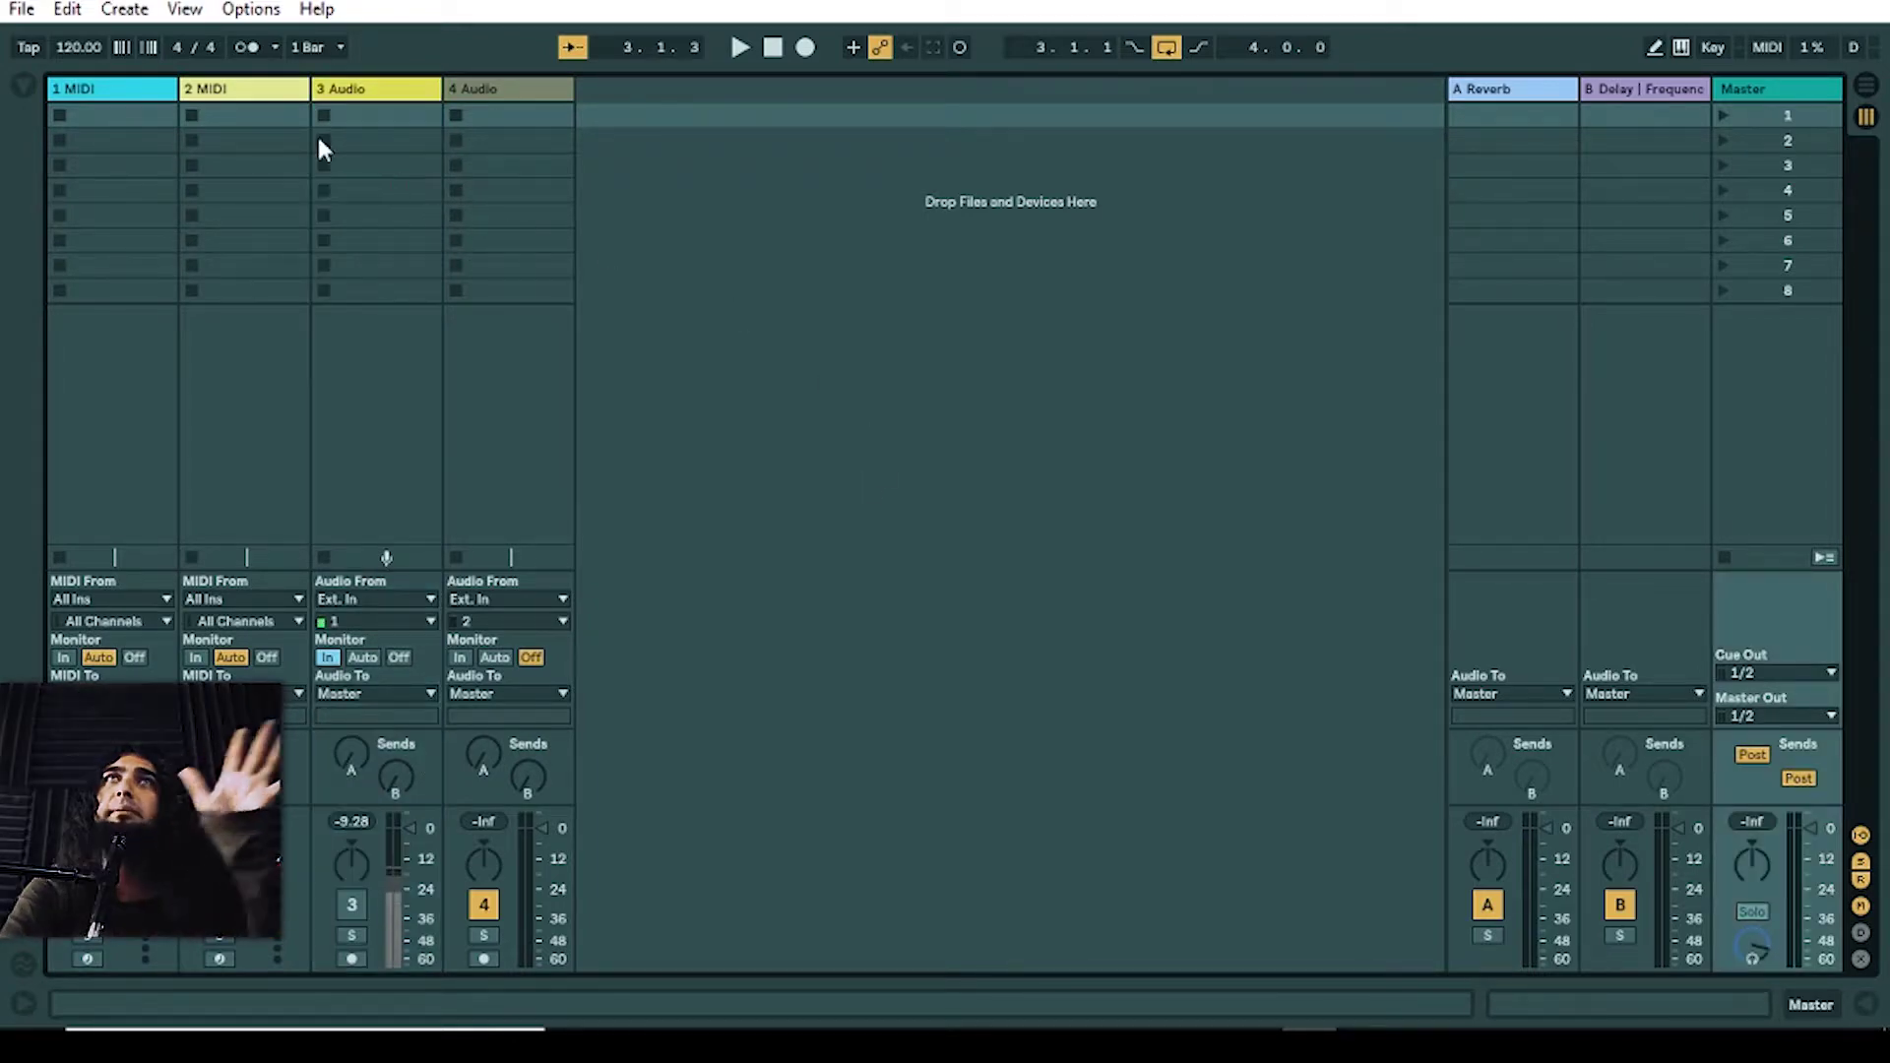
# Step: Toggle the browser's visibility several times and leave it shown beside the session tracks
pyautogui.click(20, 85)
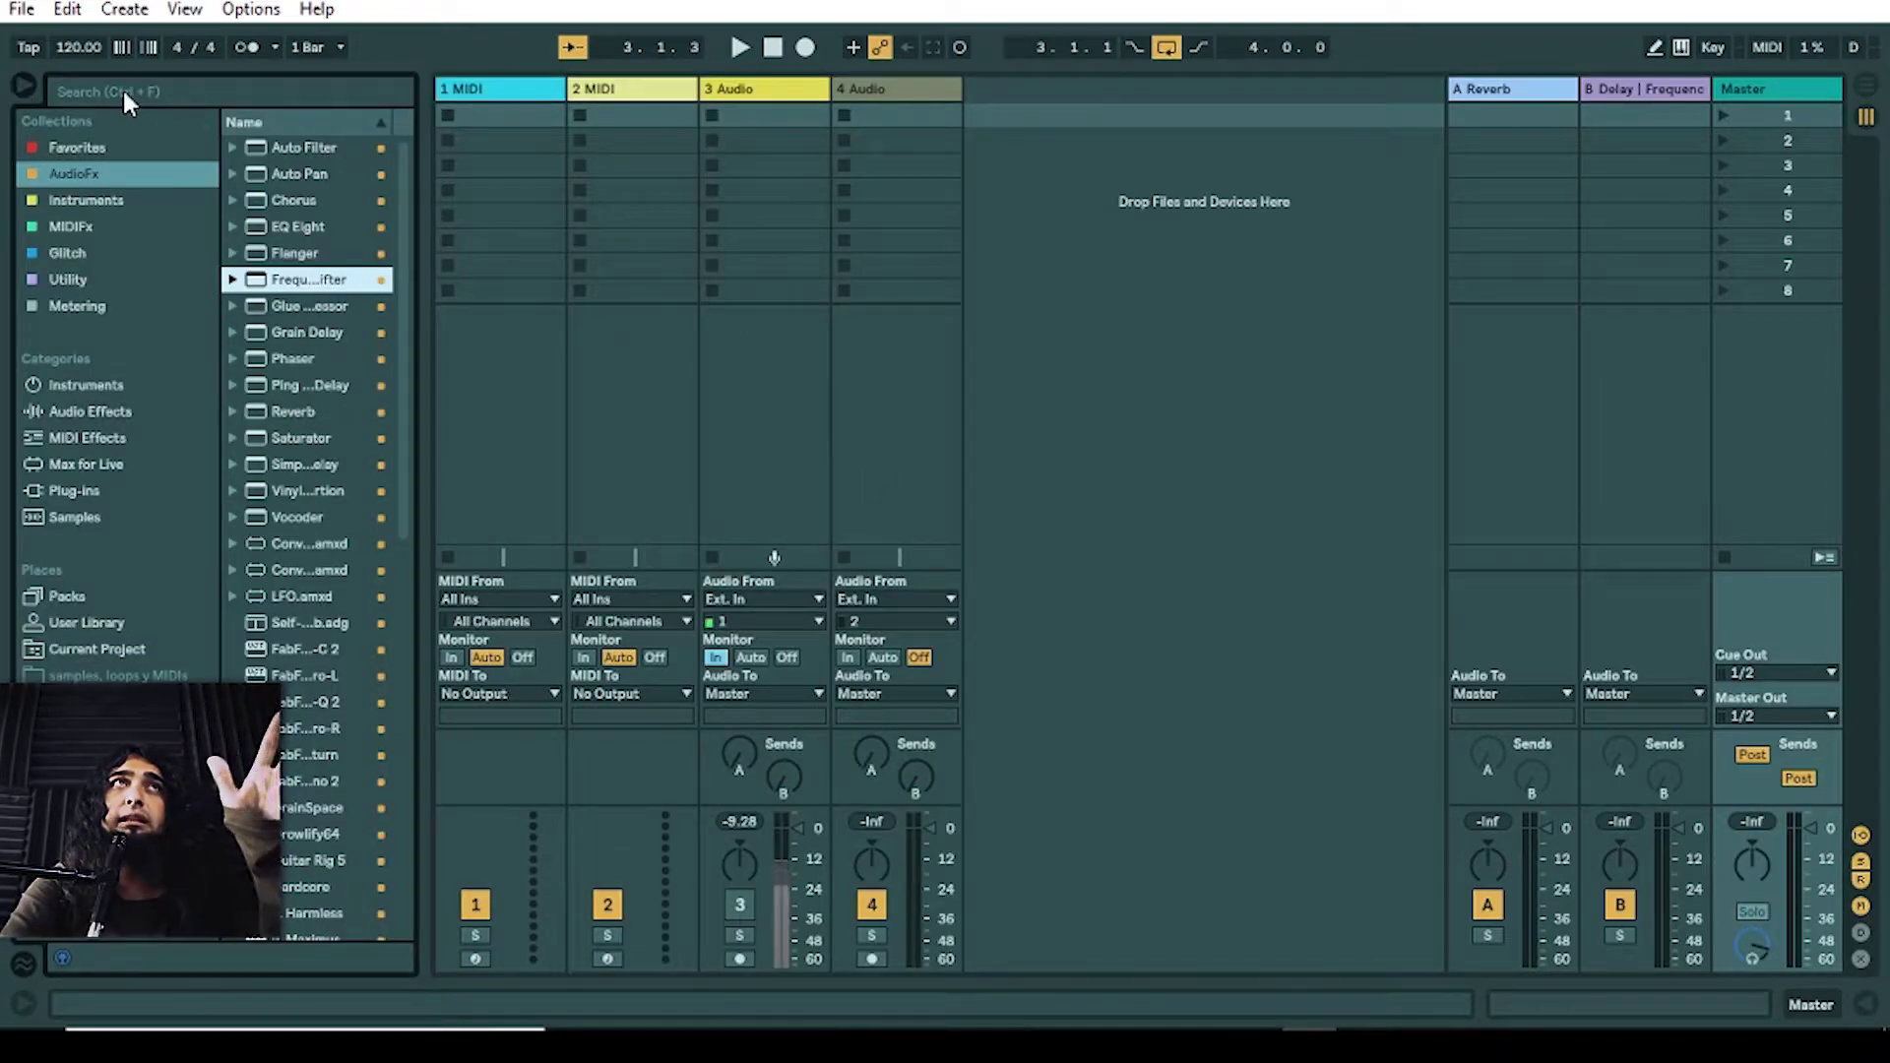
pyautogui.click(21, 85)
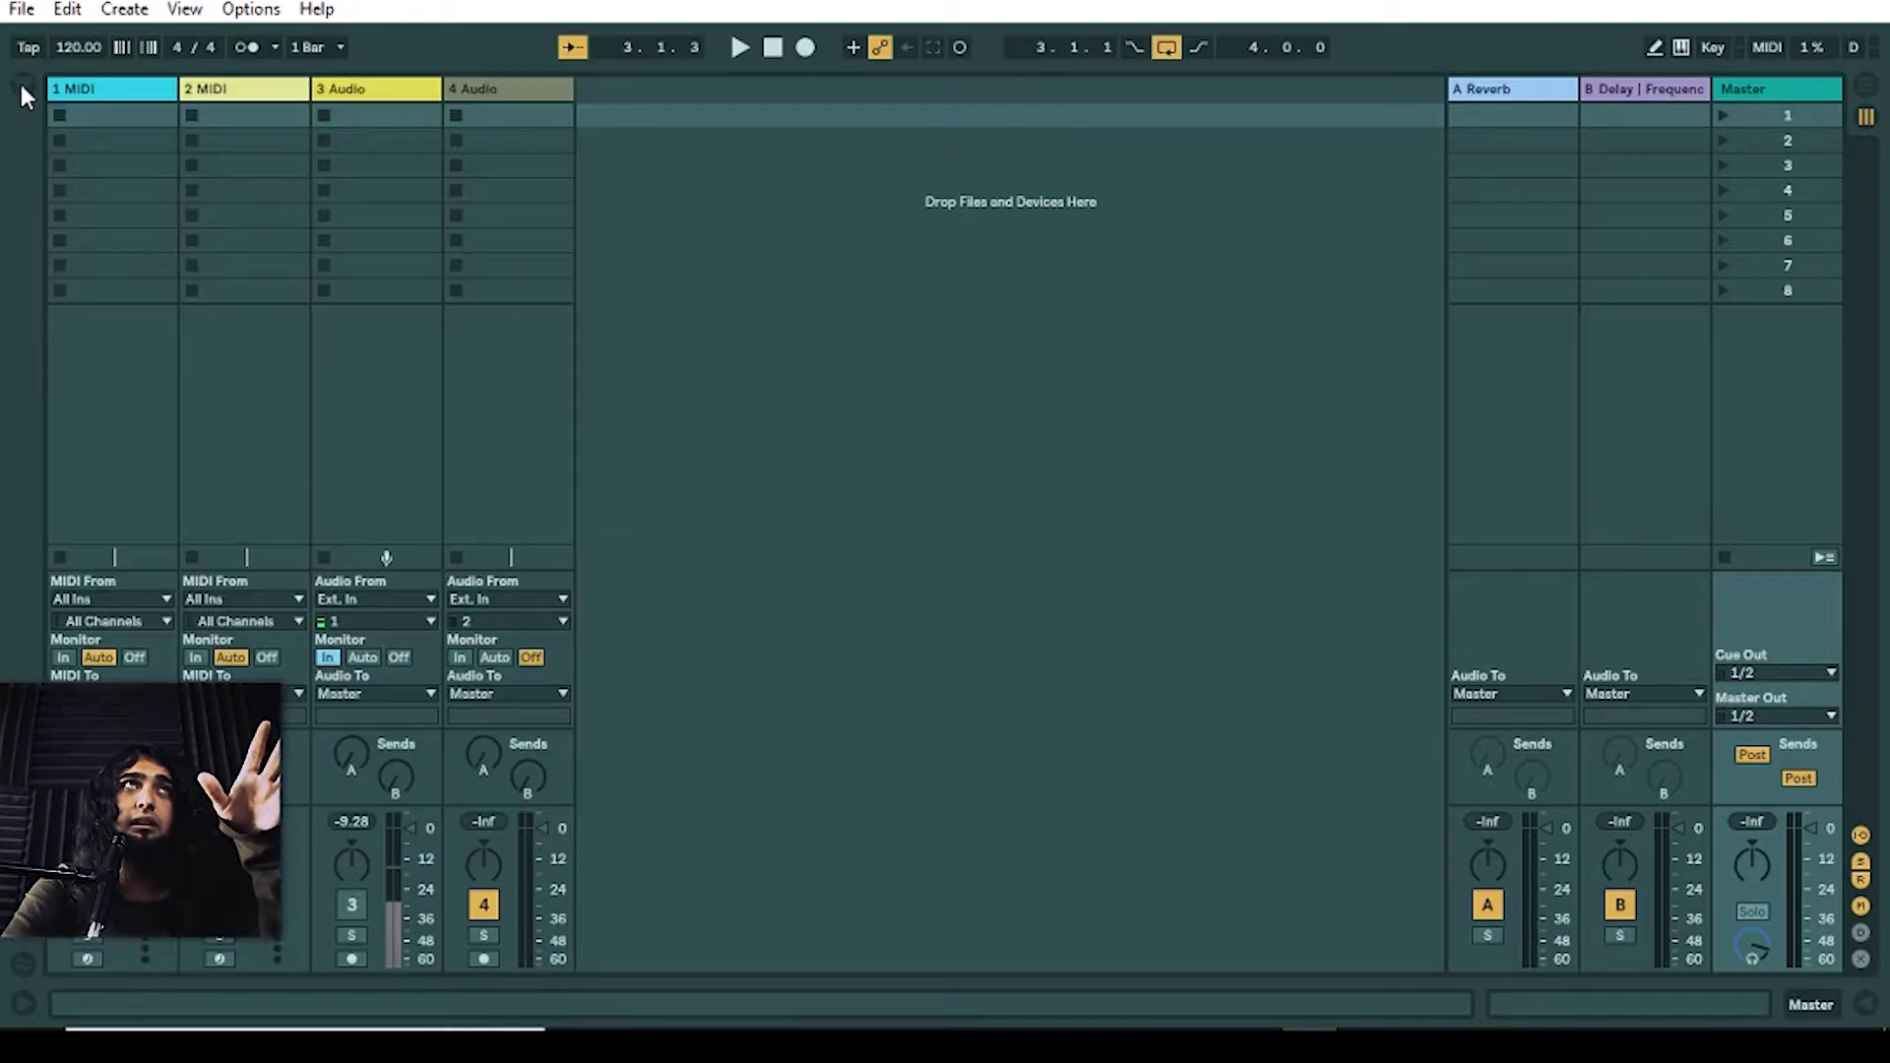
pyautogui.click(21, 86)
pyautogui.click(23, 86)
pyautogui.click(24, 85)
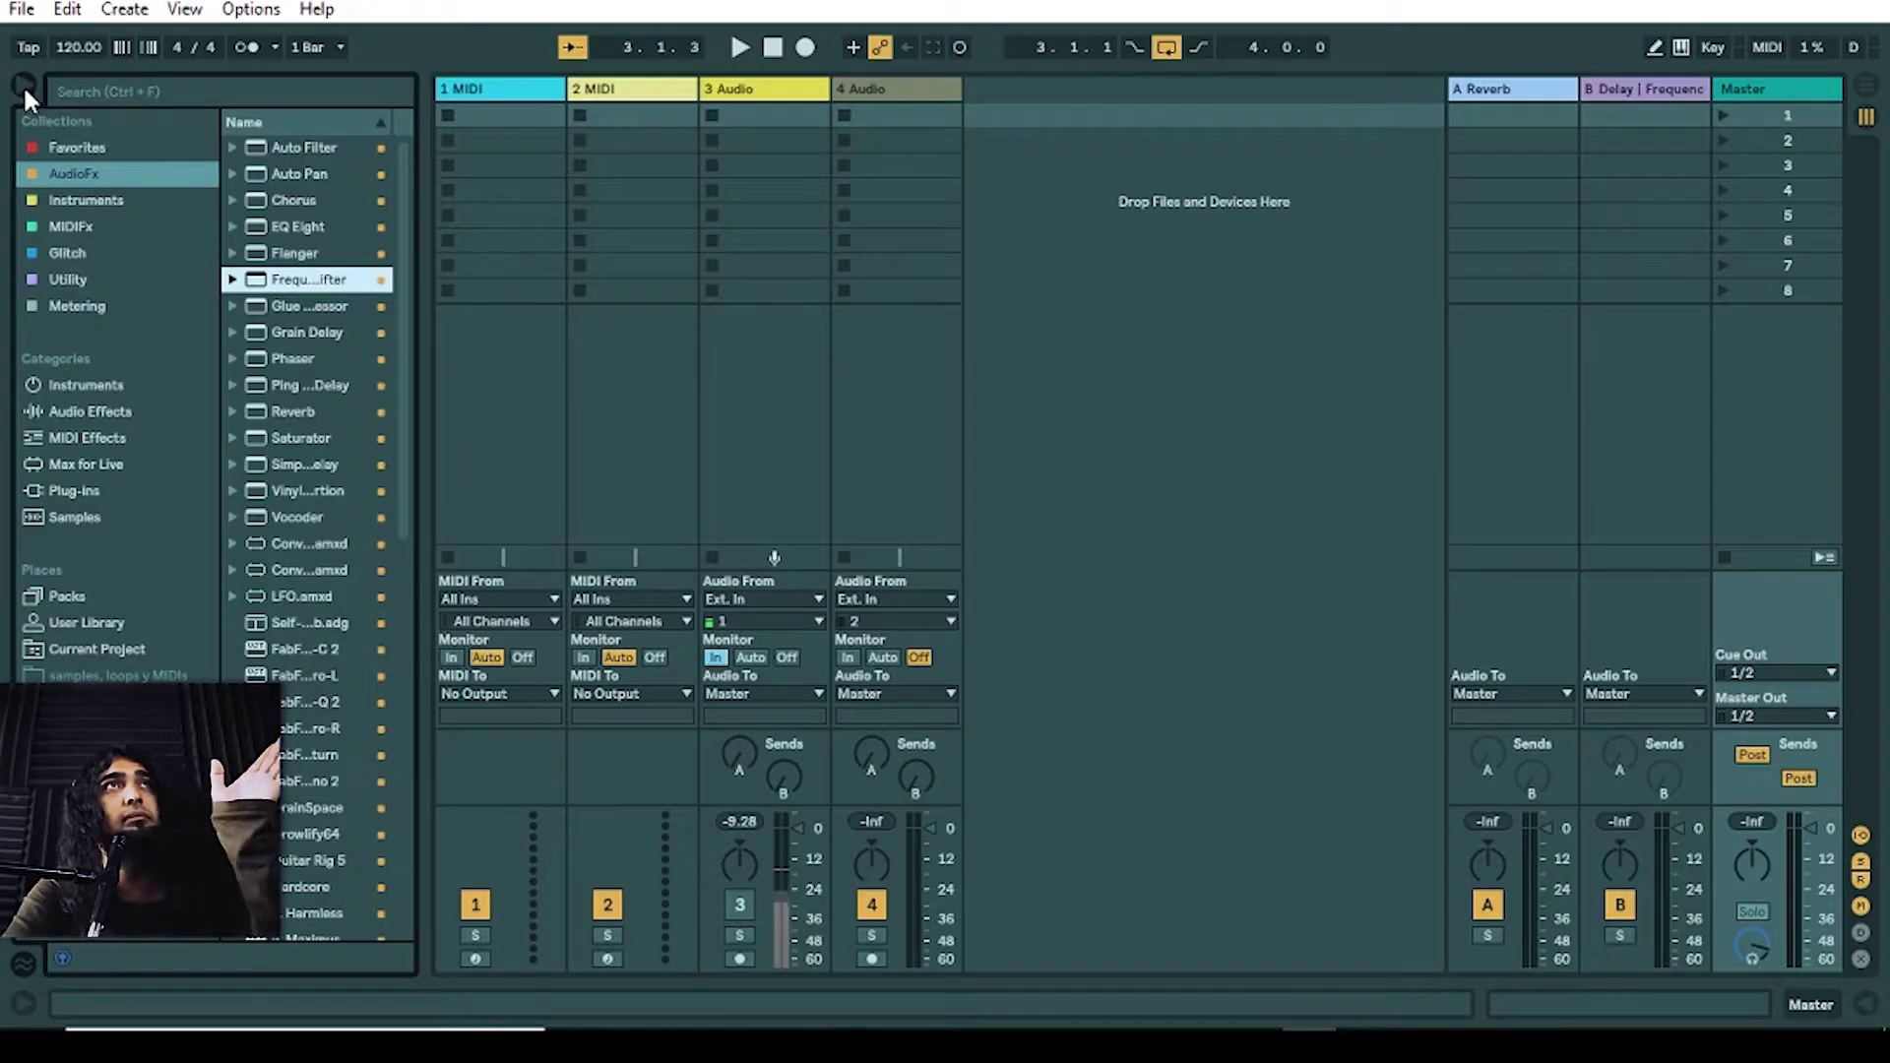
# Step: Hide the browser and show it again, twice in a row
pyautogui.click(185, 10)
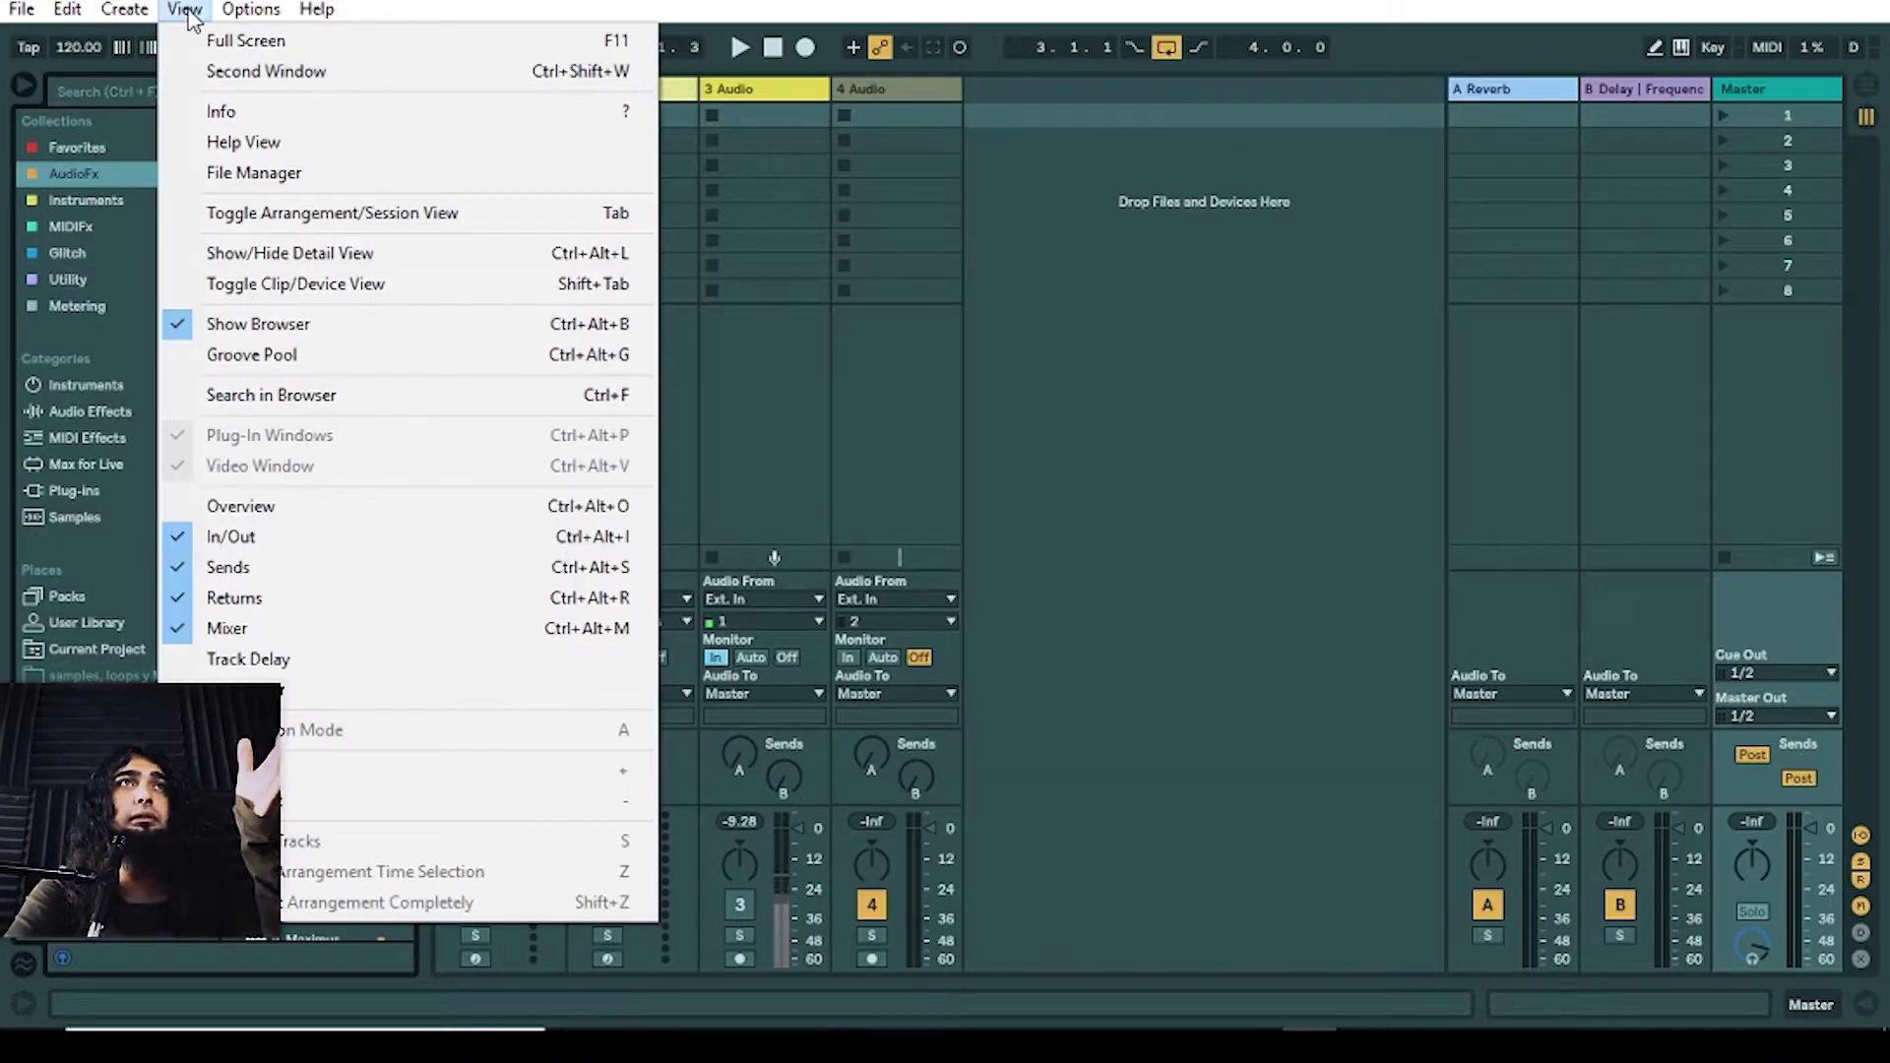
pyautogui.click(258, 323)
pyautogui.click(185, 10)
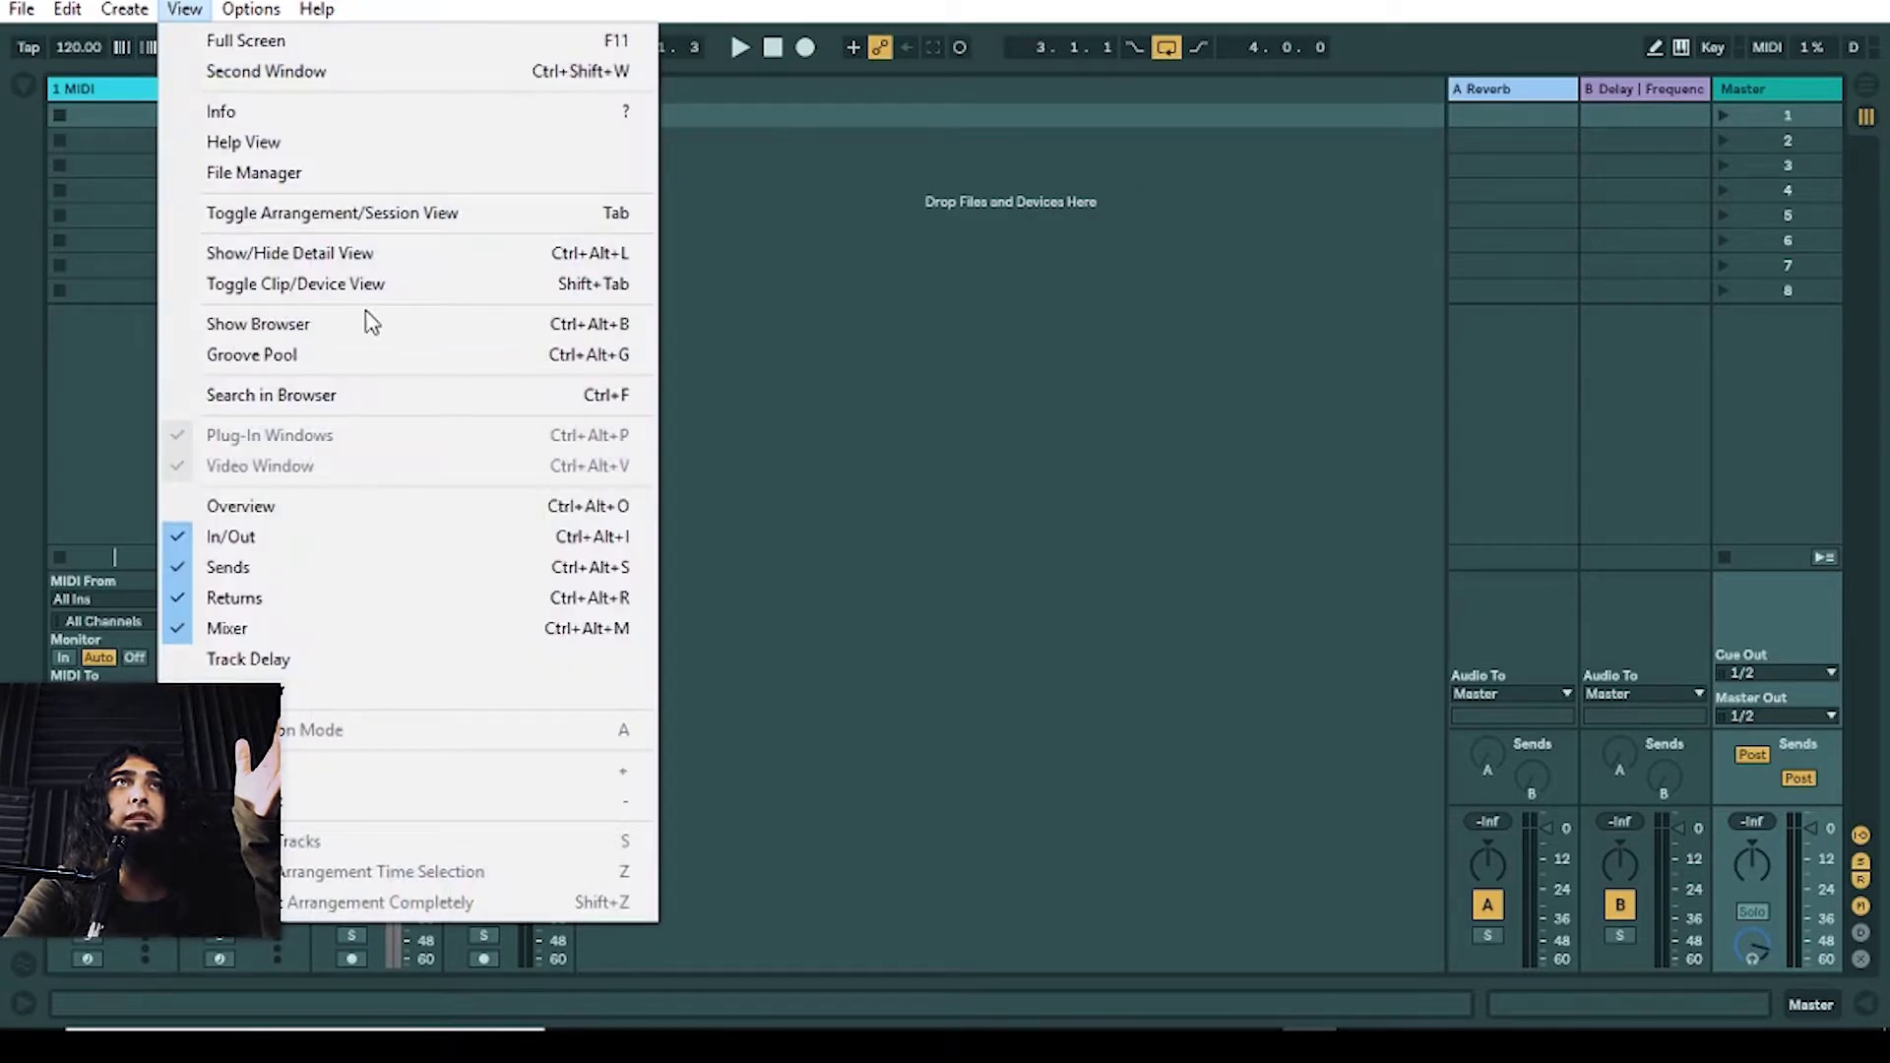
pyautogui.click(367, 317)
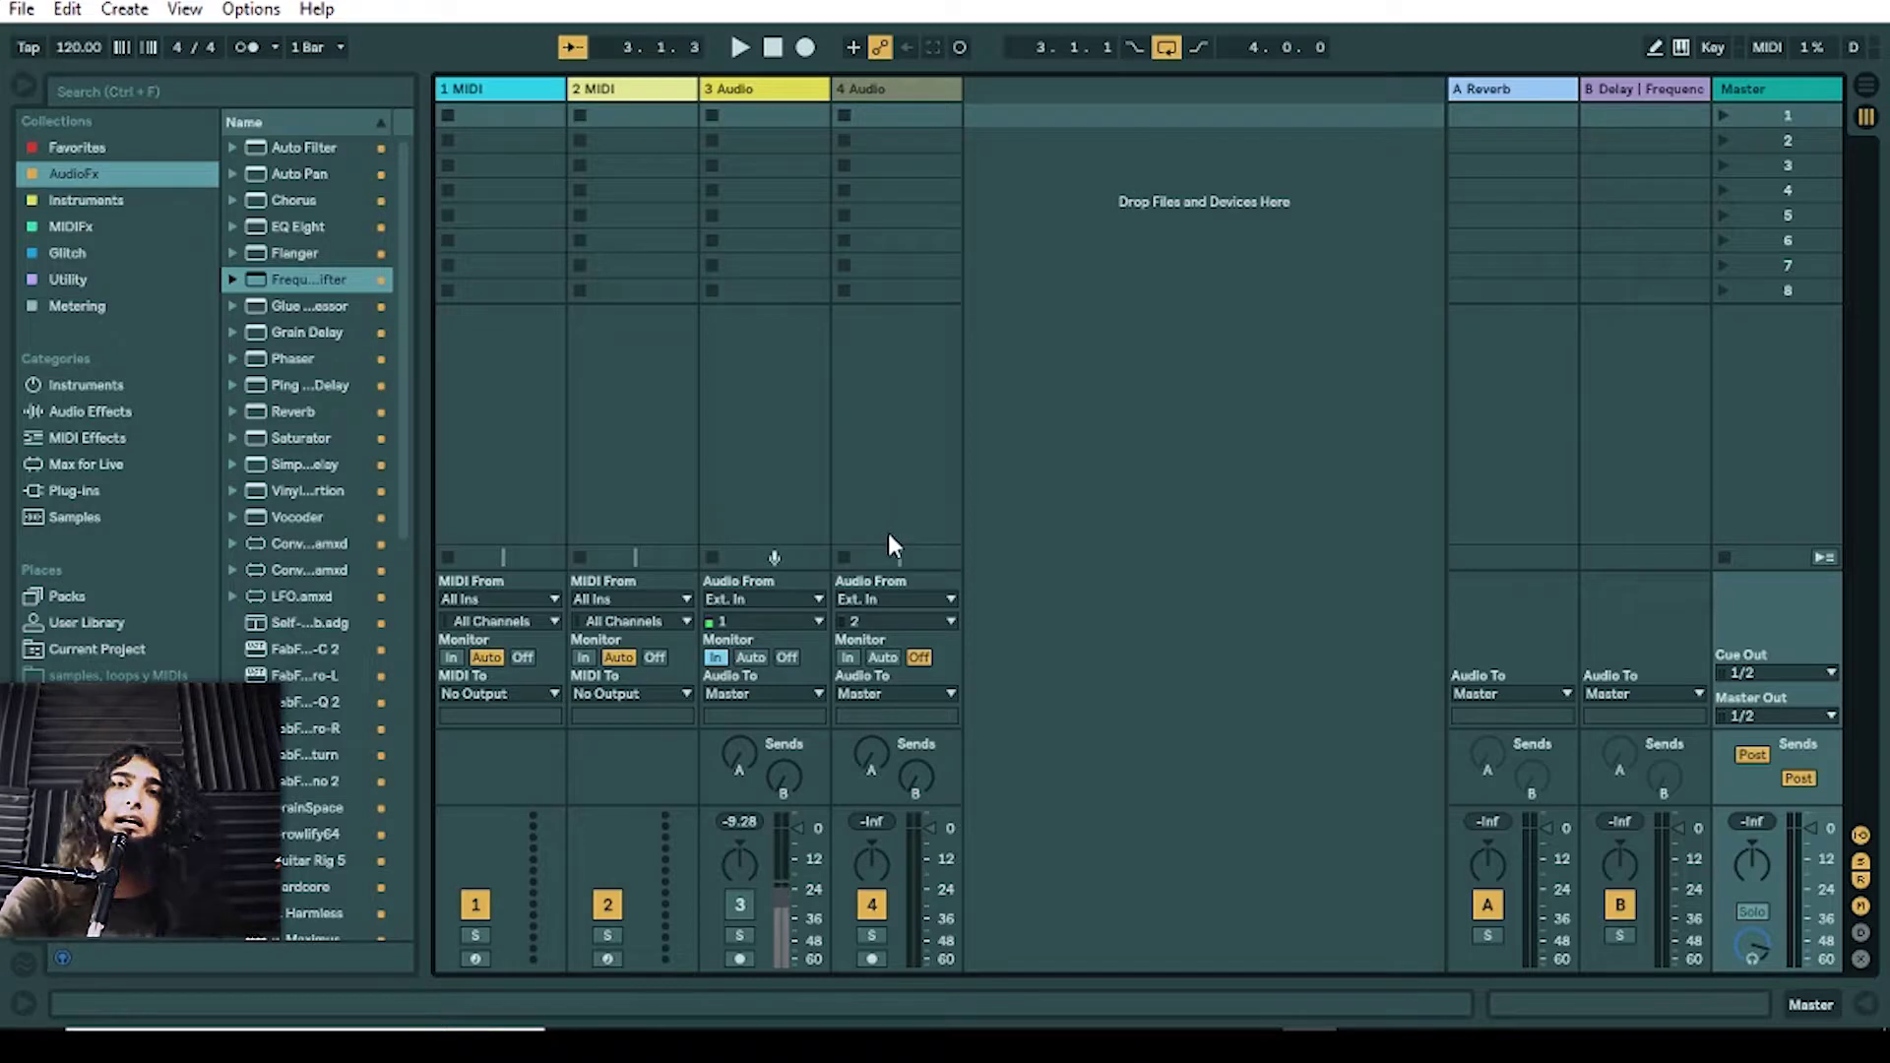
pyautogui.hotkey('ctrl', 'alt', 'b')
pyautogui.hotkey('ctrl', 'alt', 'b')
# Step: Browse the Instruments category and the AudioFx collection, and list the Sounds category, selecting its Winds folder
pyautogui.click(144, 384)
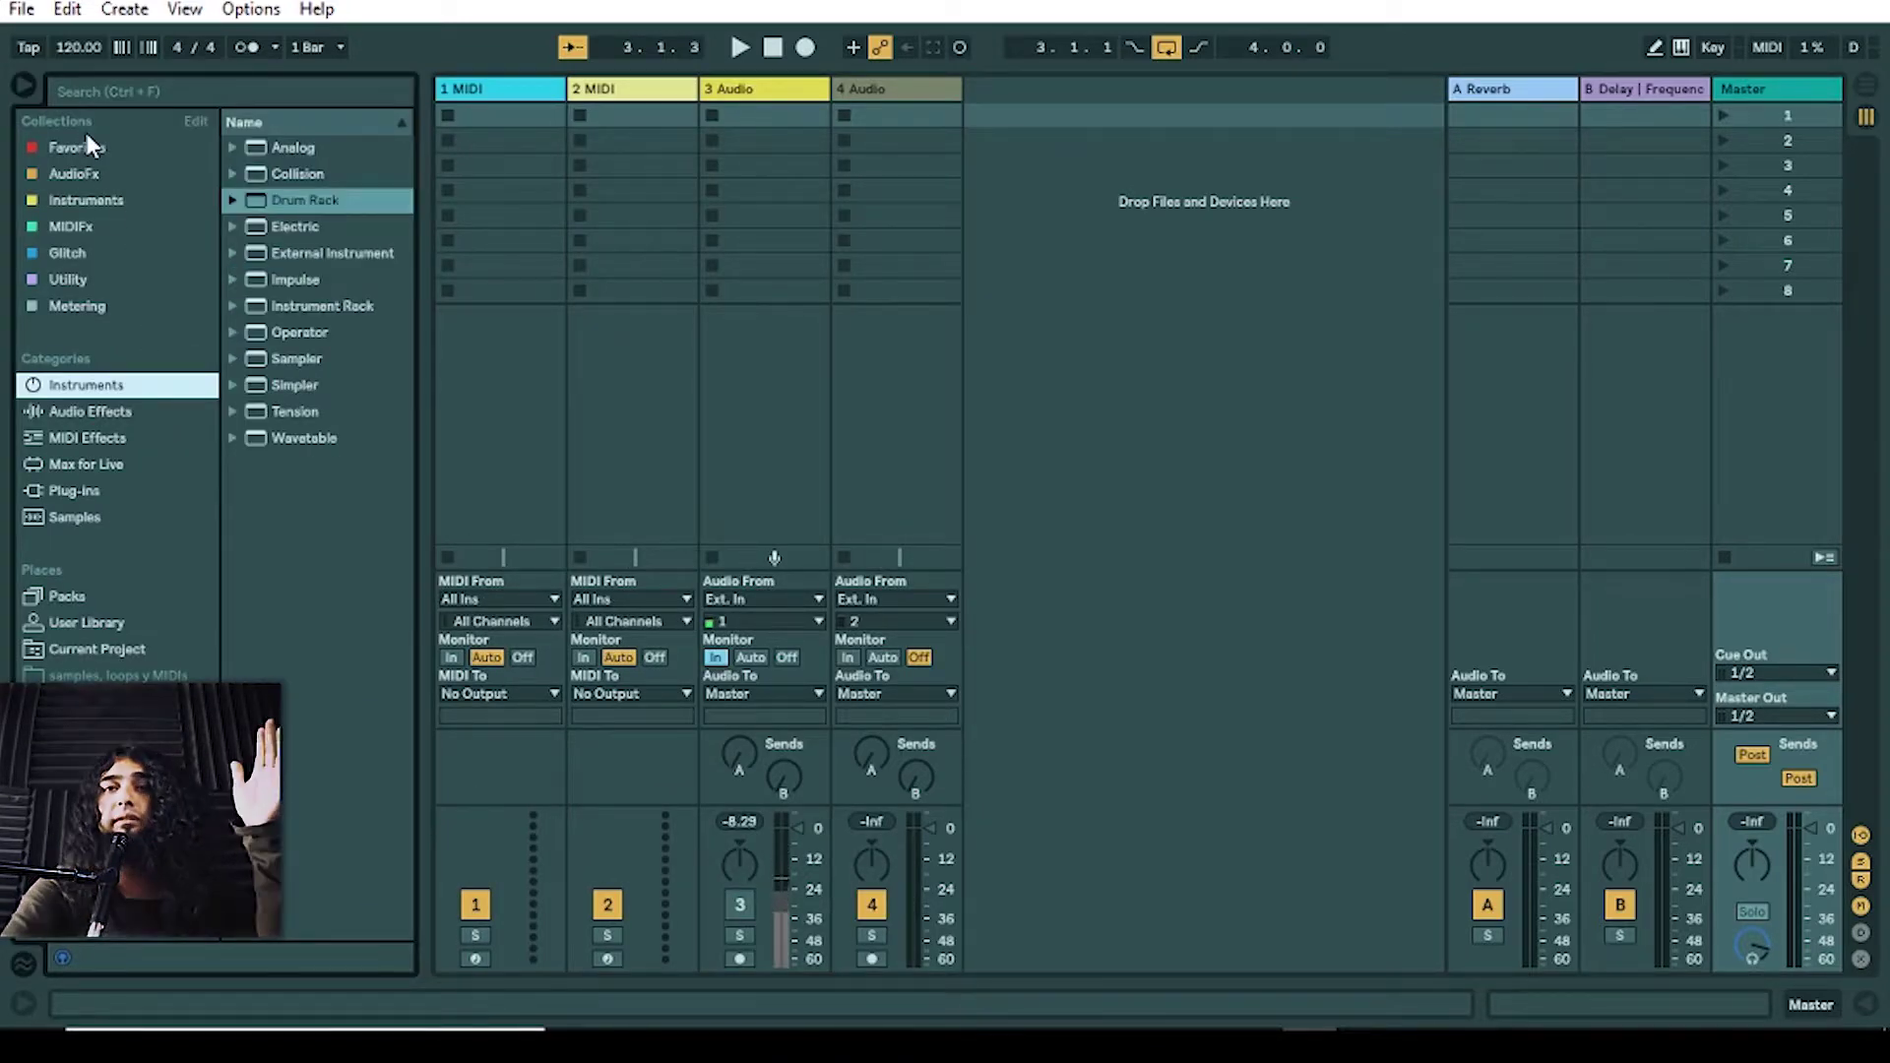
pyautogui.click(79, 173)
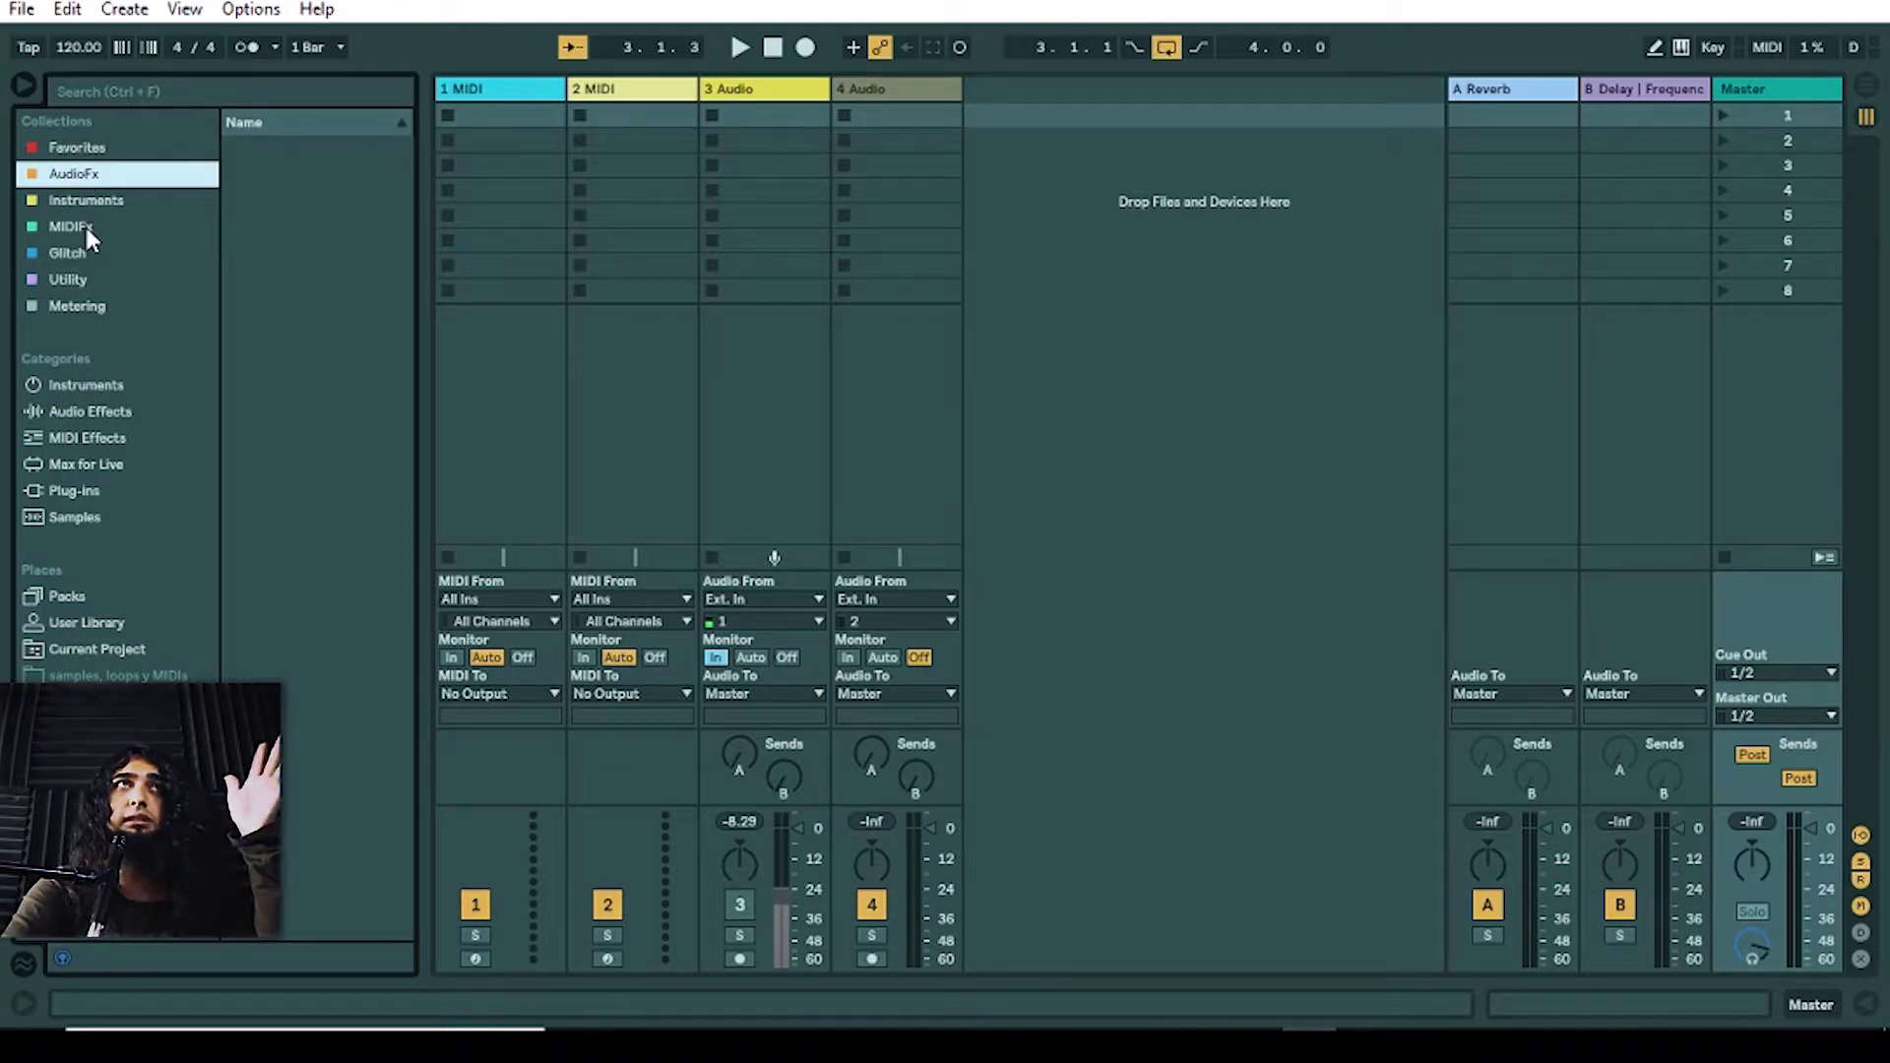
pyautogui.click(91, 386)
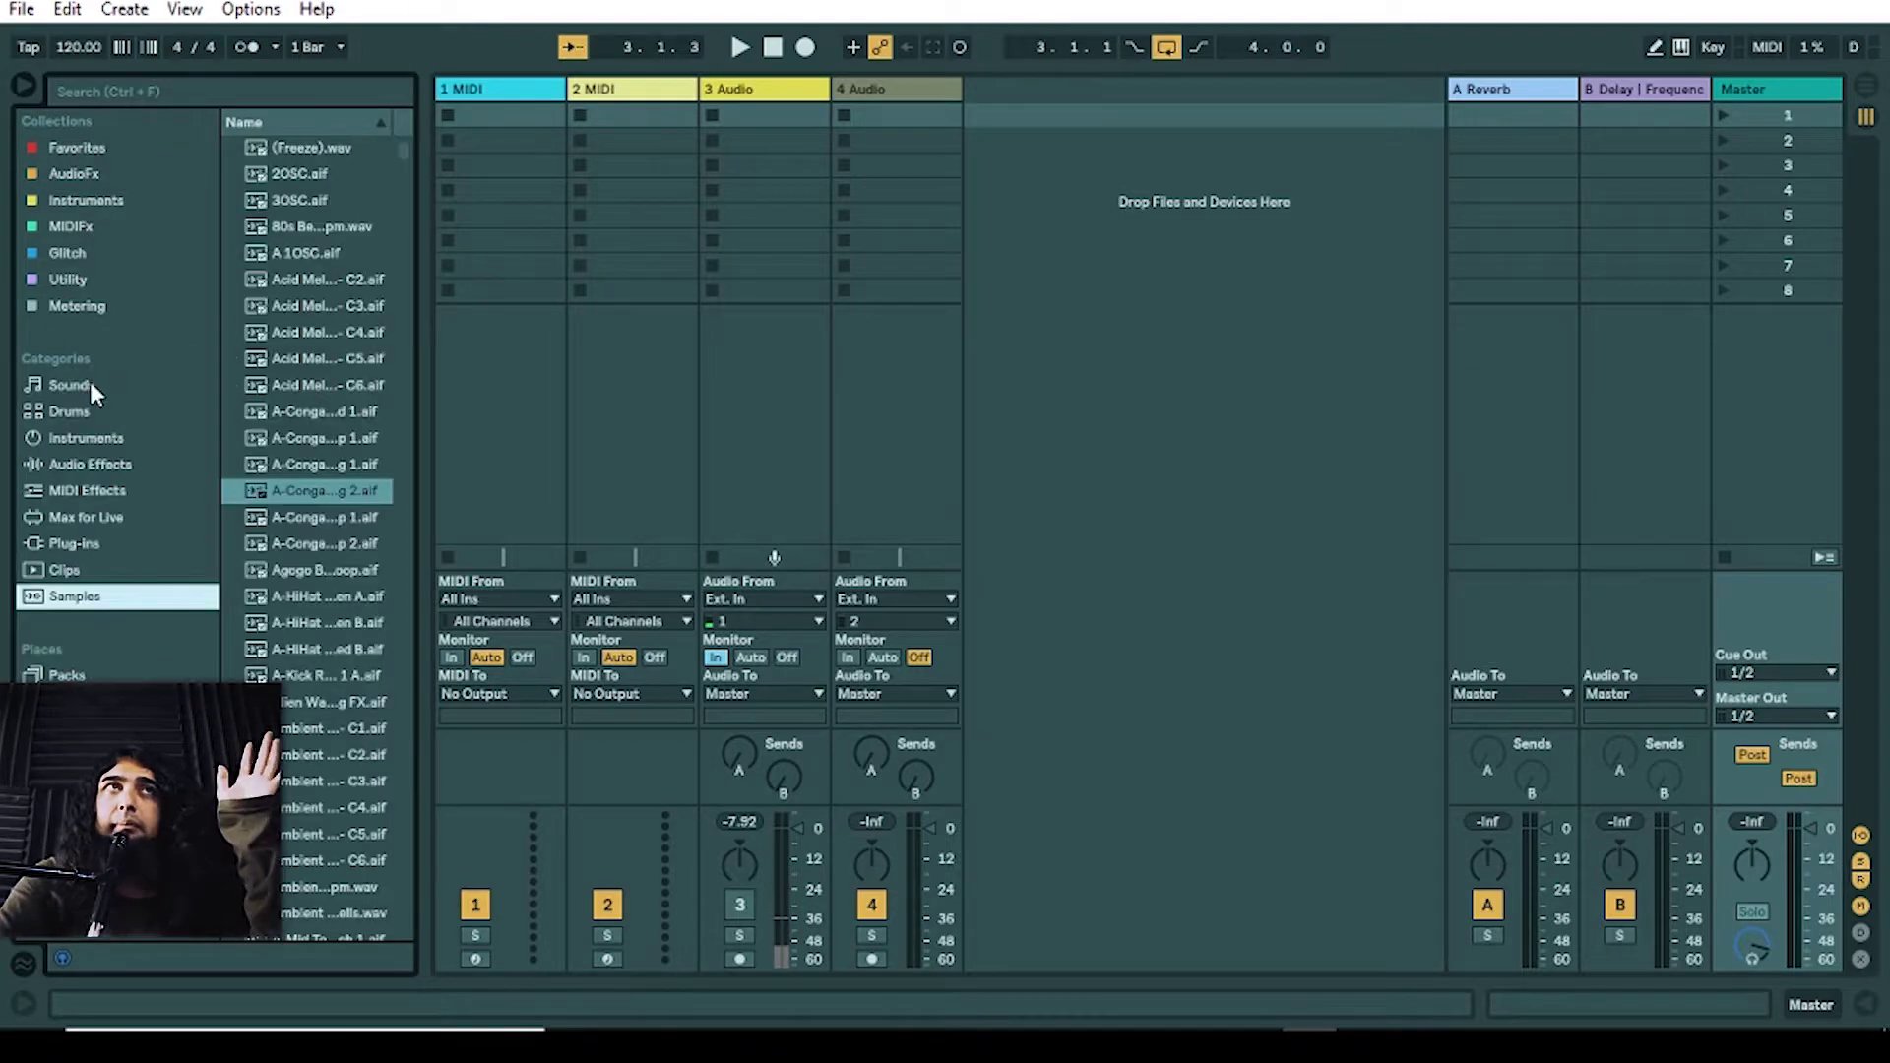
pyautogui.click(91, 386)
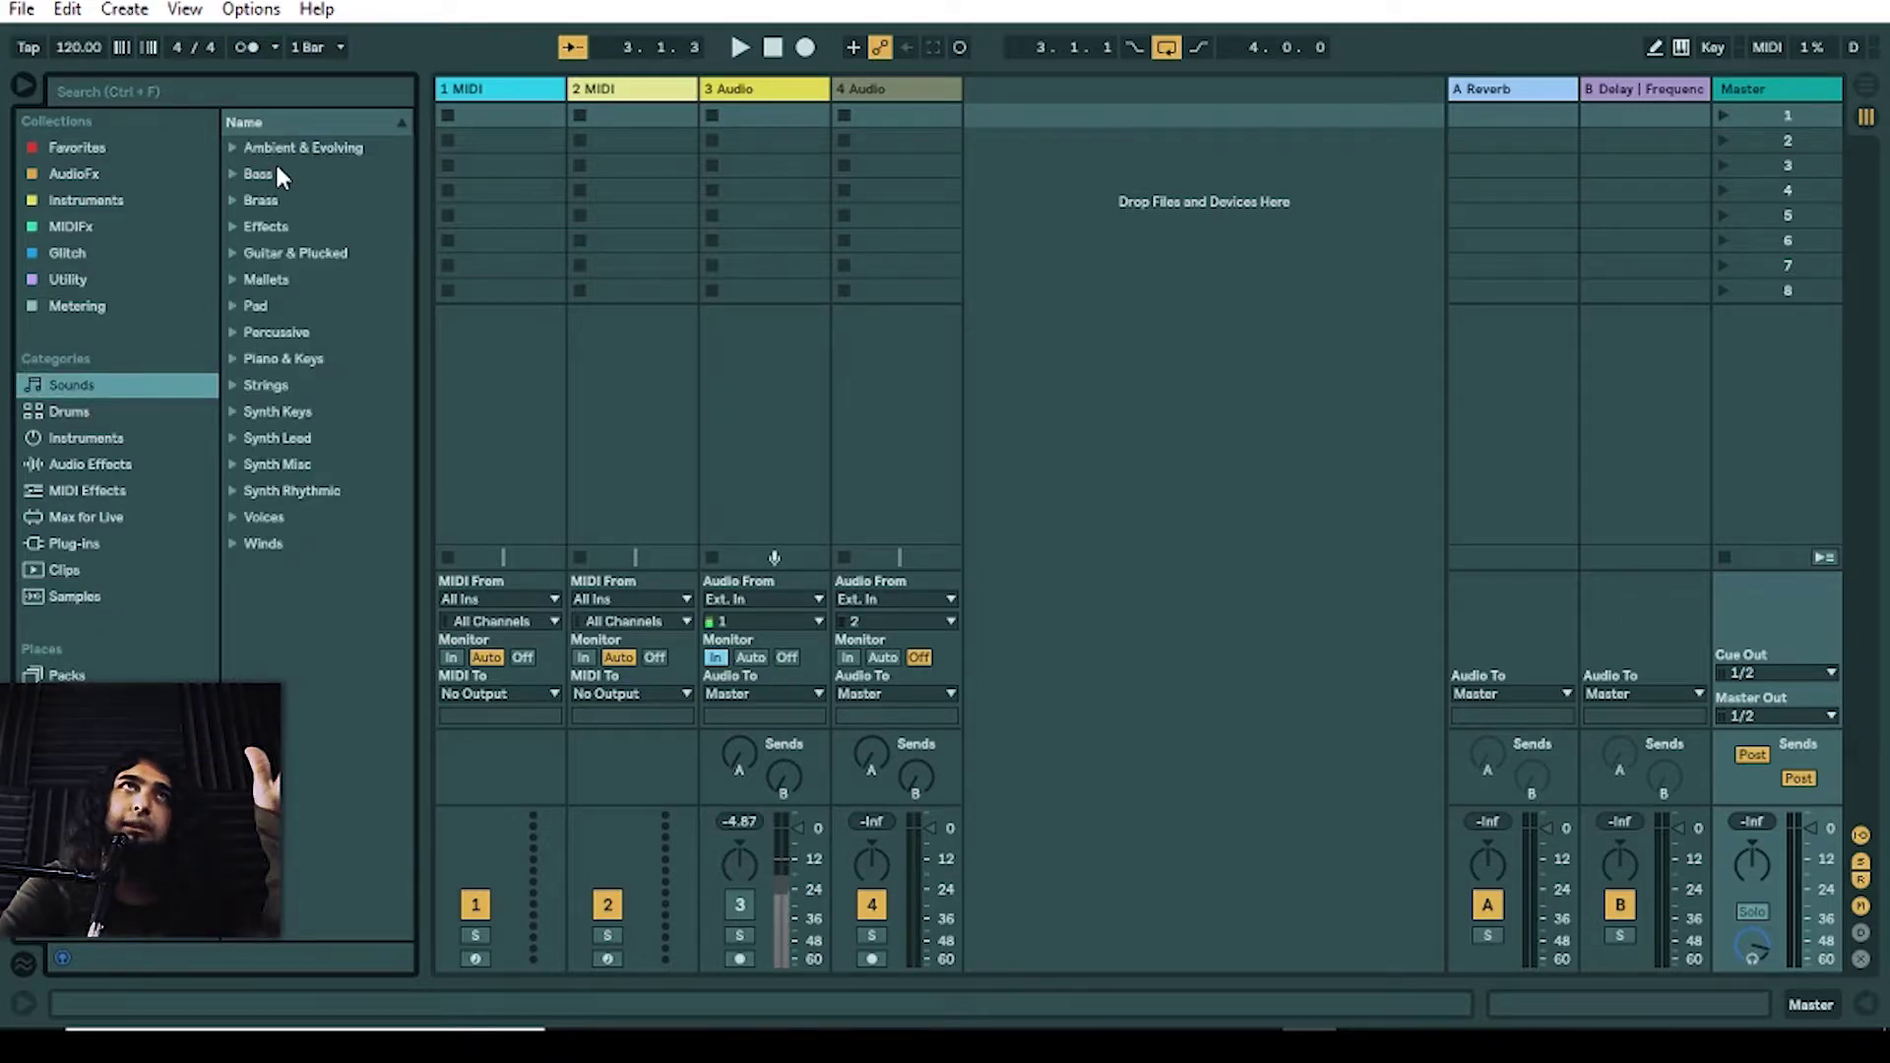
pyautogui.click(280, 544)
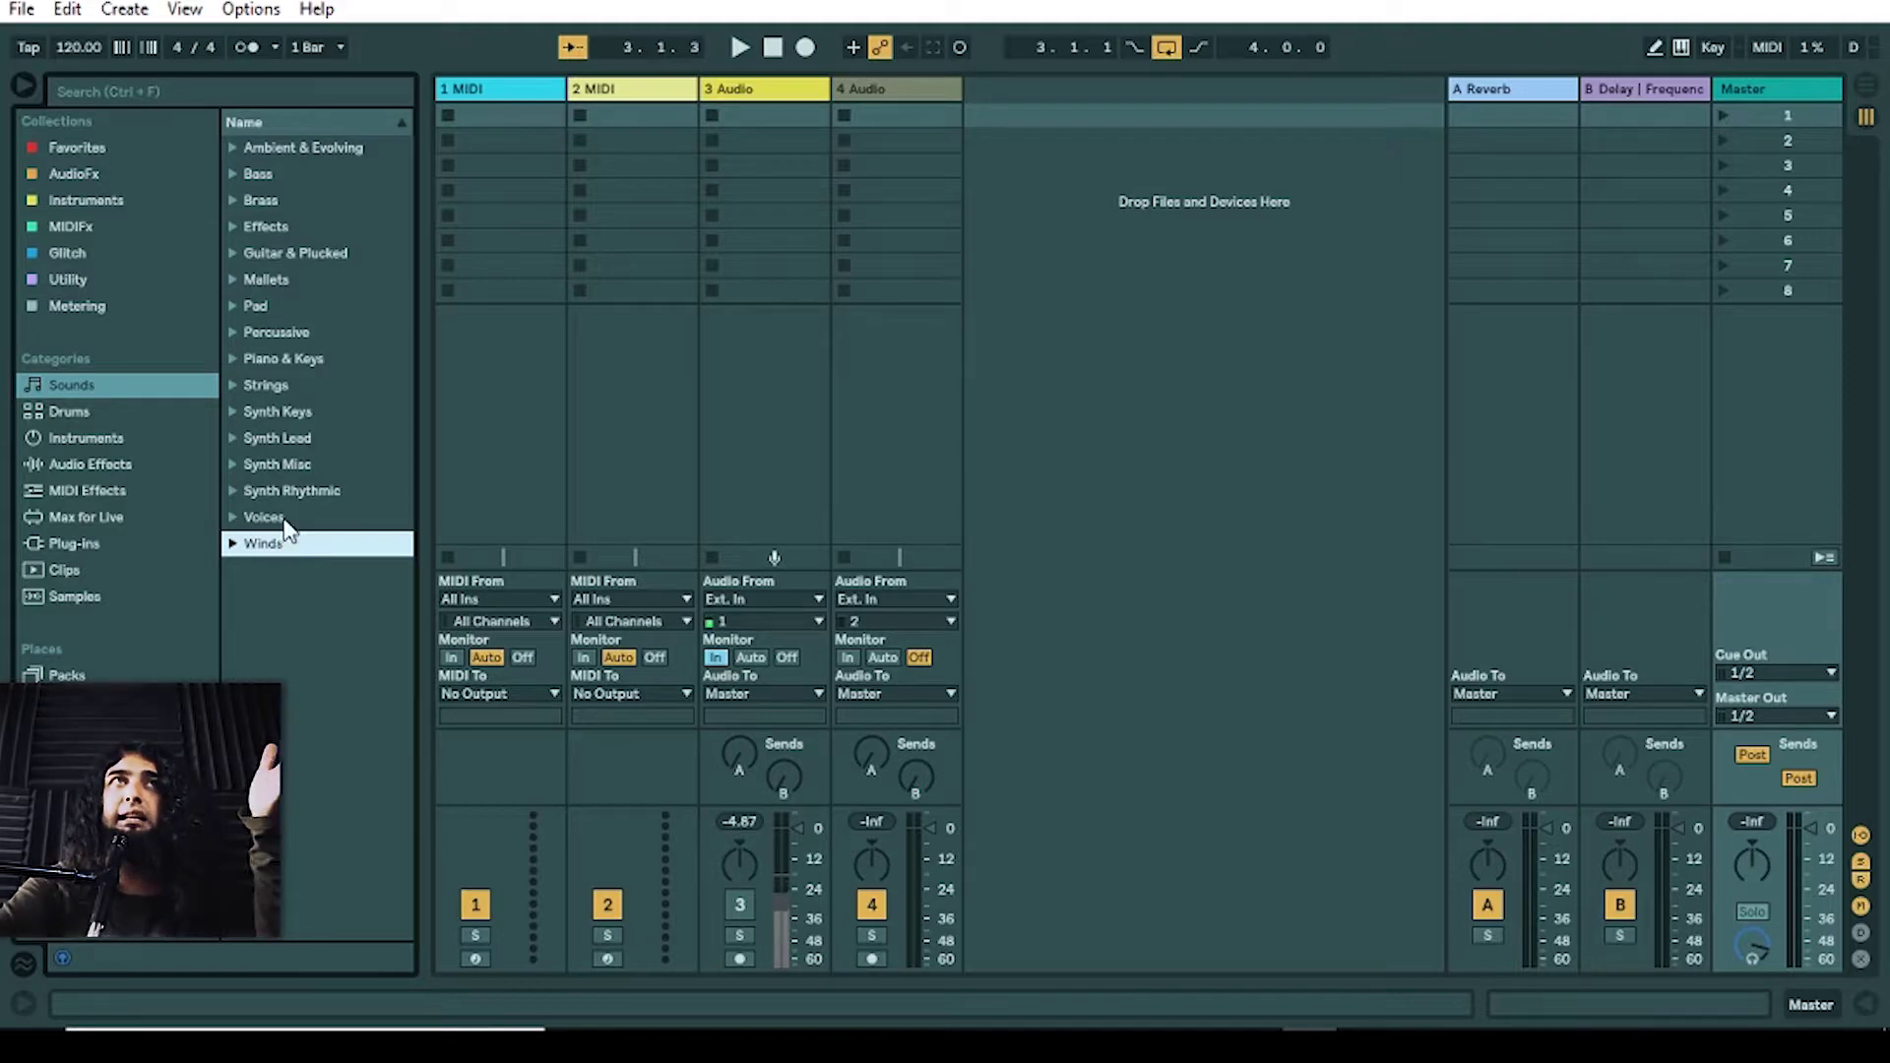
# Step: Look inside the Mallets and Pad folders of Sounds and preview the Pad presets beginning with Abilen and Andes
pyautogui.click(236, 282)
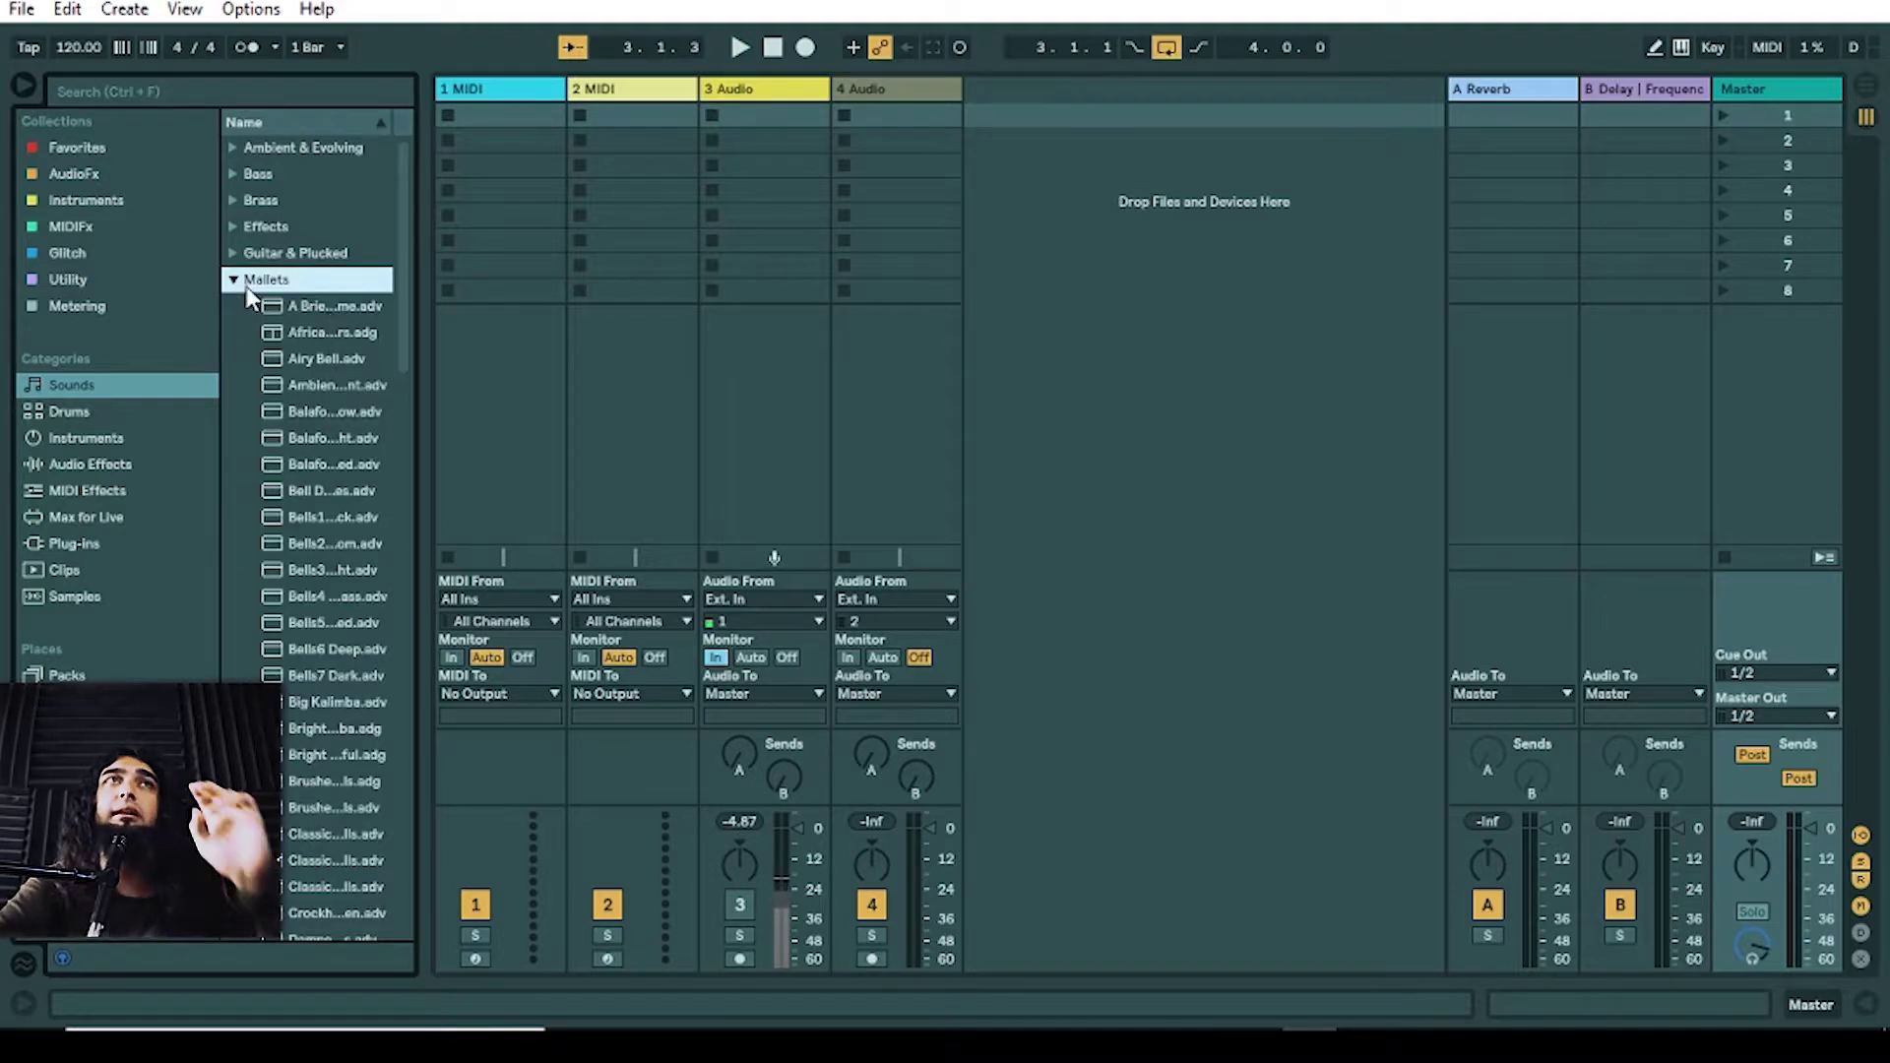
pyautogui.click(248, 280)
pyautogui.click(244, 307)
pyautogui.click(359, 468)
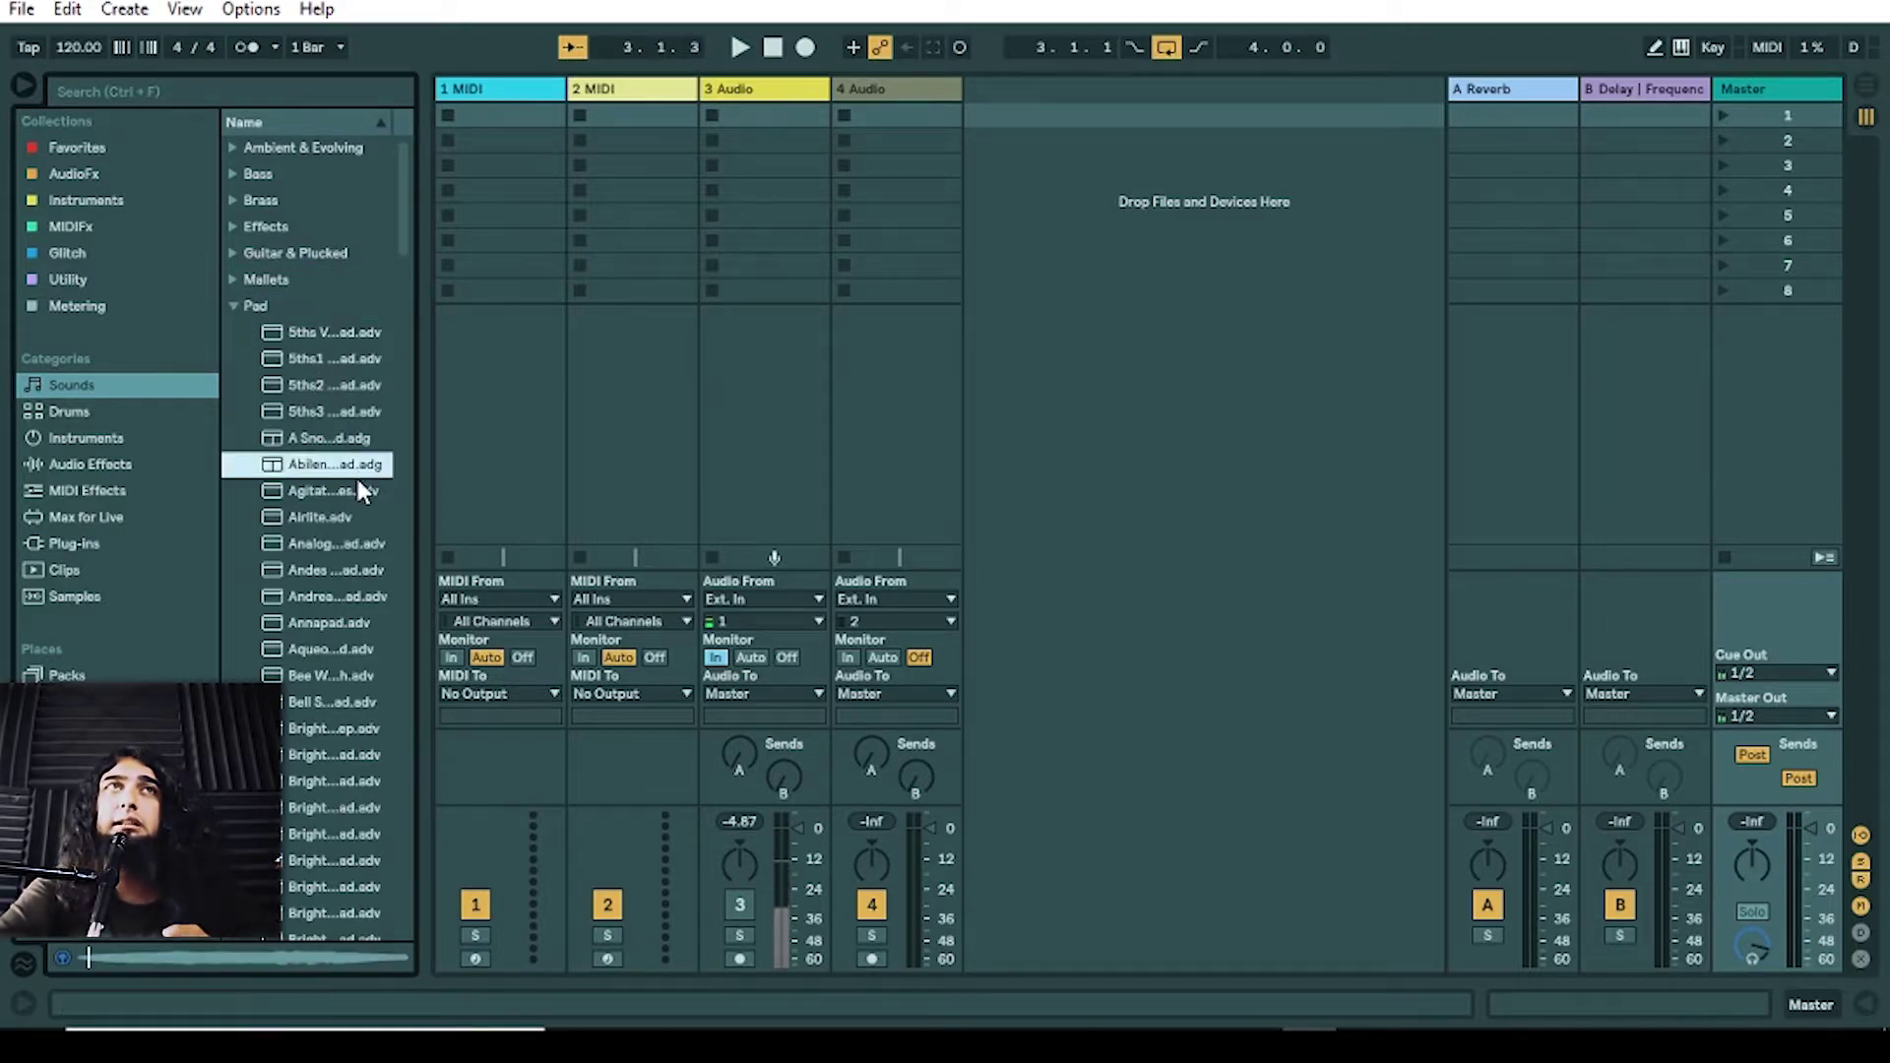
pyautogui.click(344, 573)
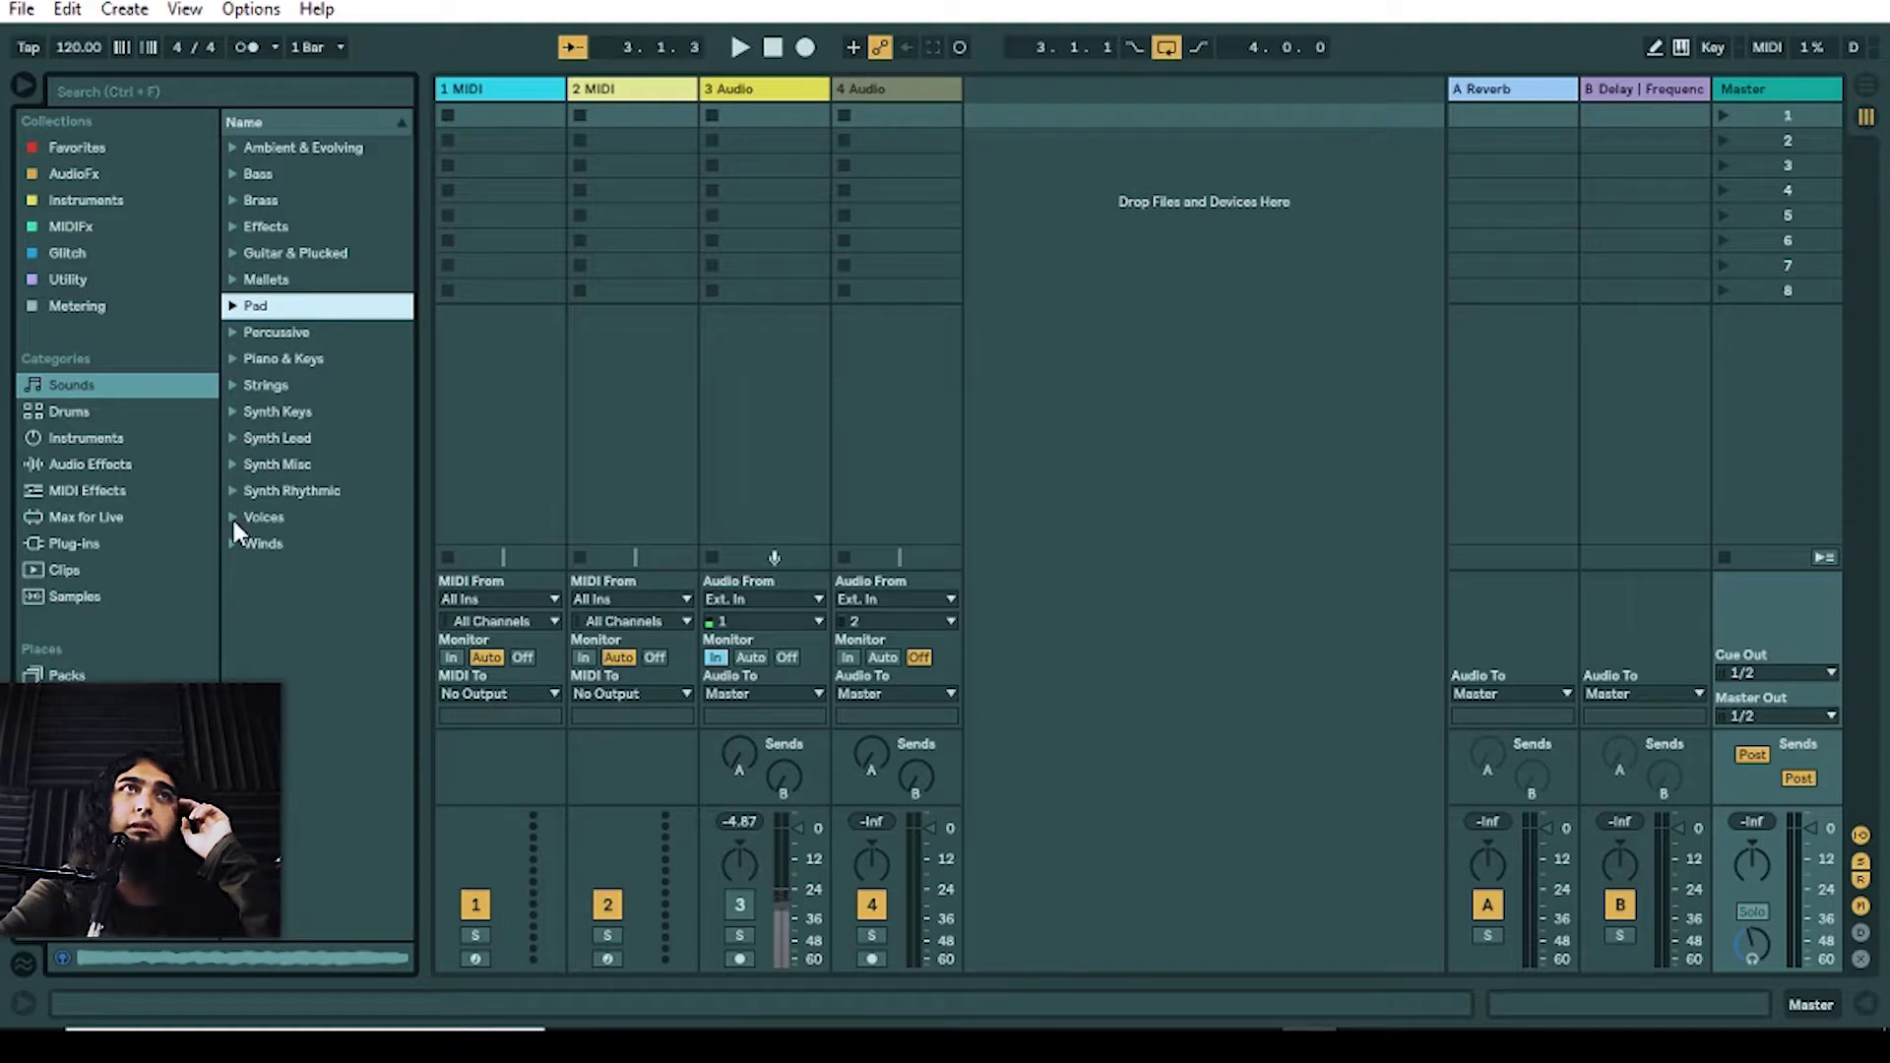
# Step: Expand the Voices folder, preview the preset beginning with Fairne, and collapse the folder
pyautogui.click(232, 516)
pyautogui.click(320, 676)
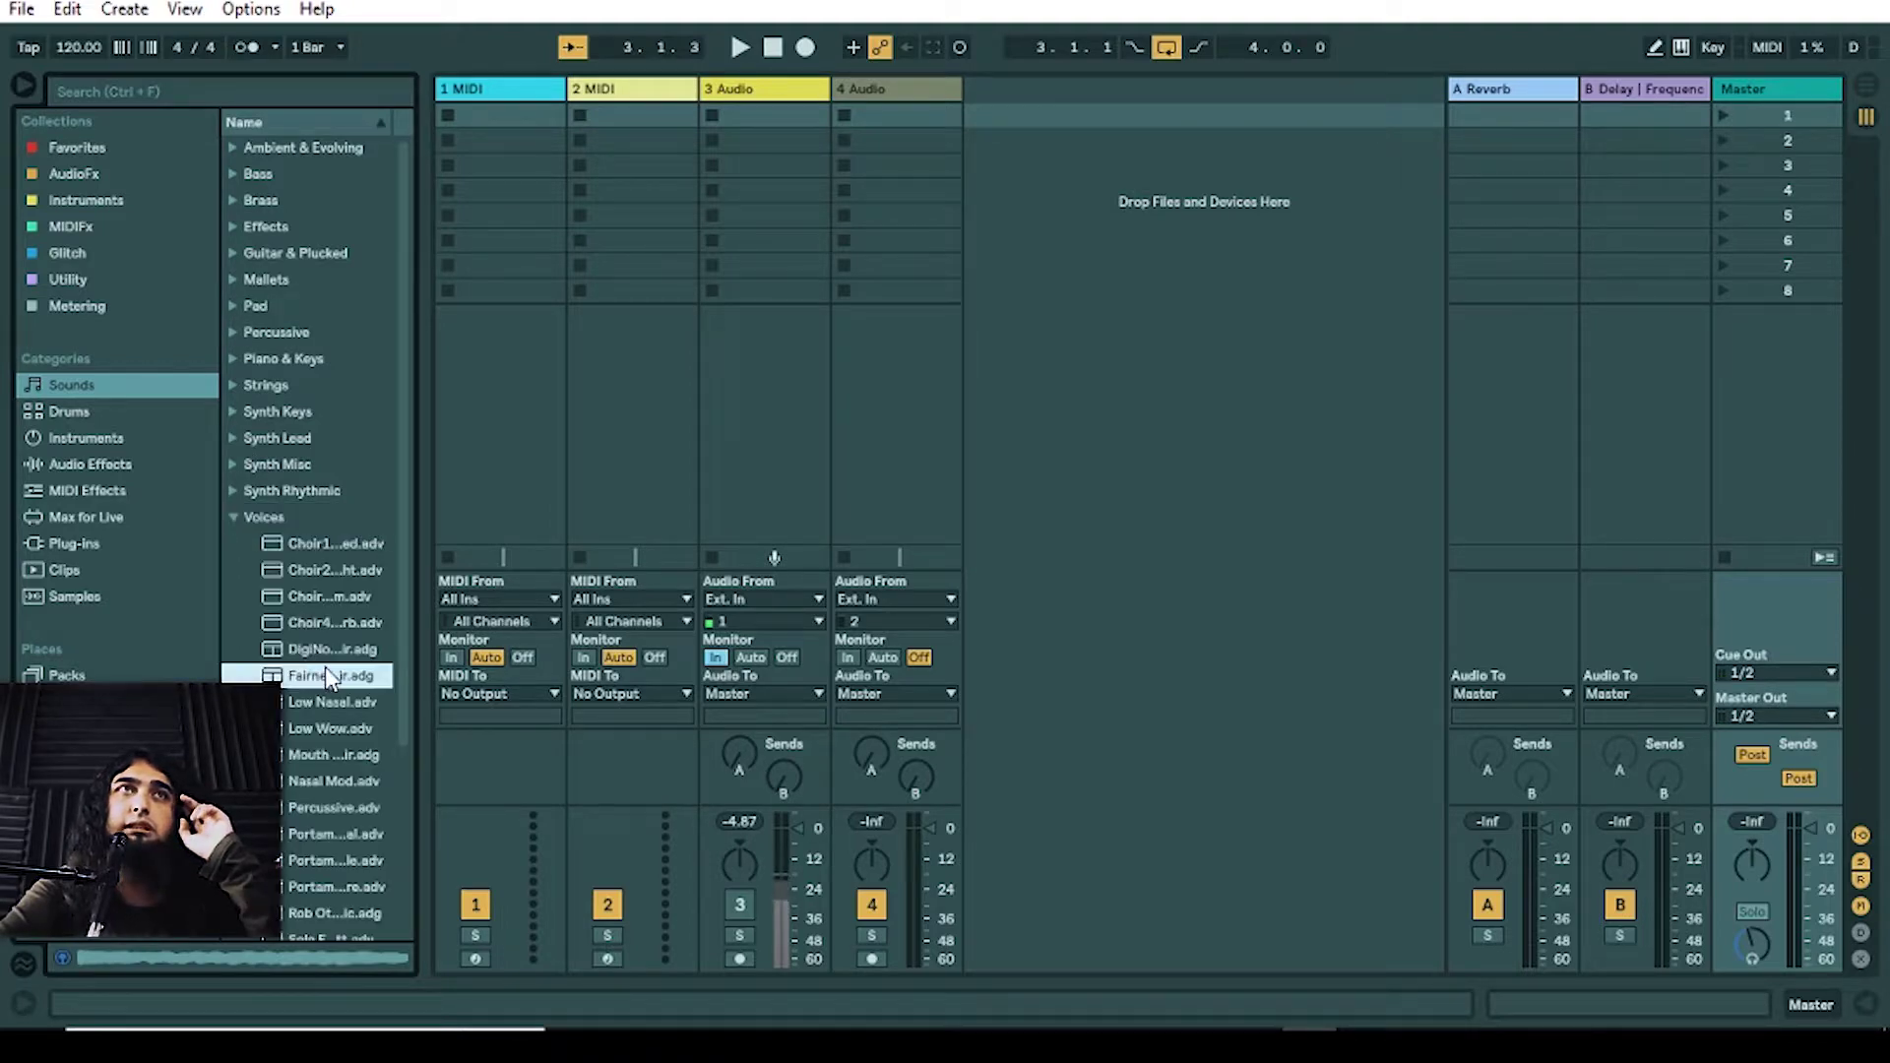
pyautogui.click(241, 517)
# Step: Preview Synth Lead presets, load Anger Management onto a new MIDI track, and enable the computer MIDI keyboard
pyautogui.click(236, 439)
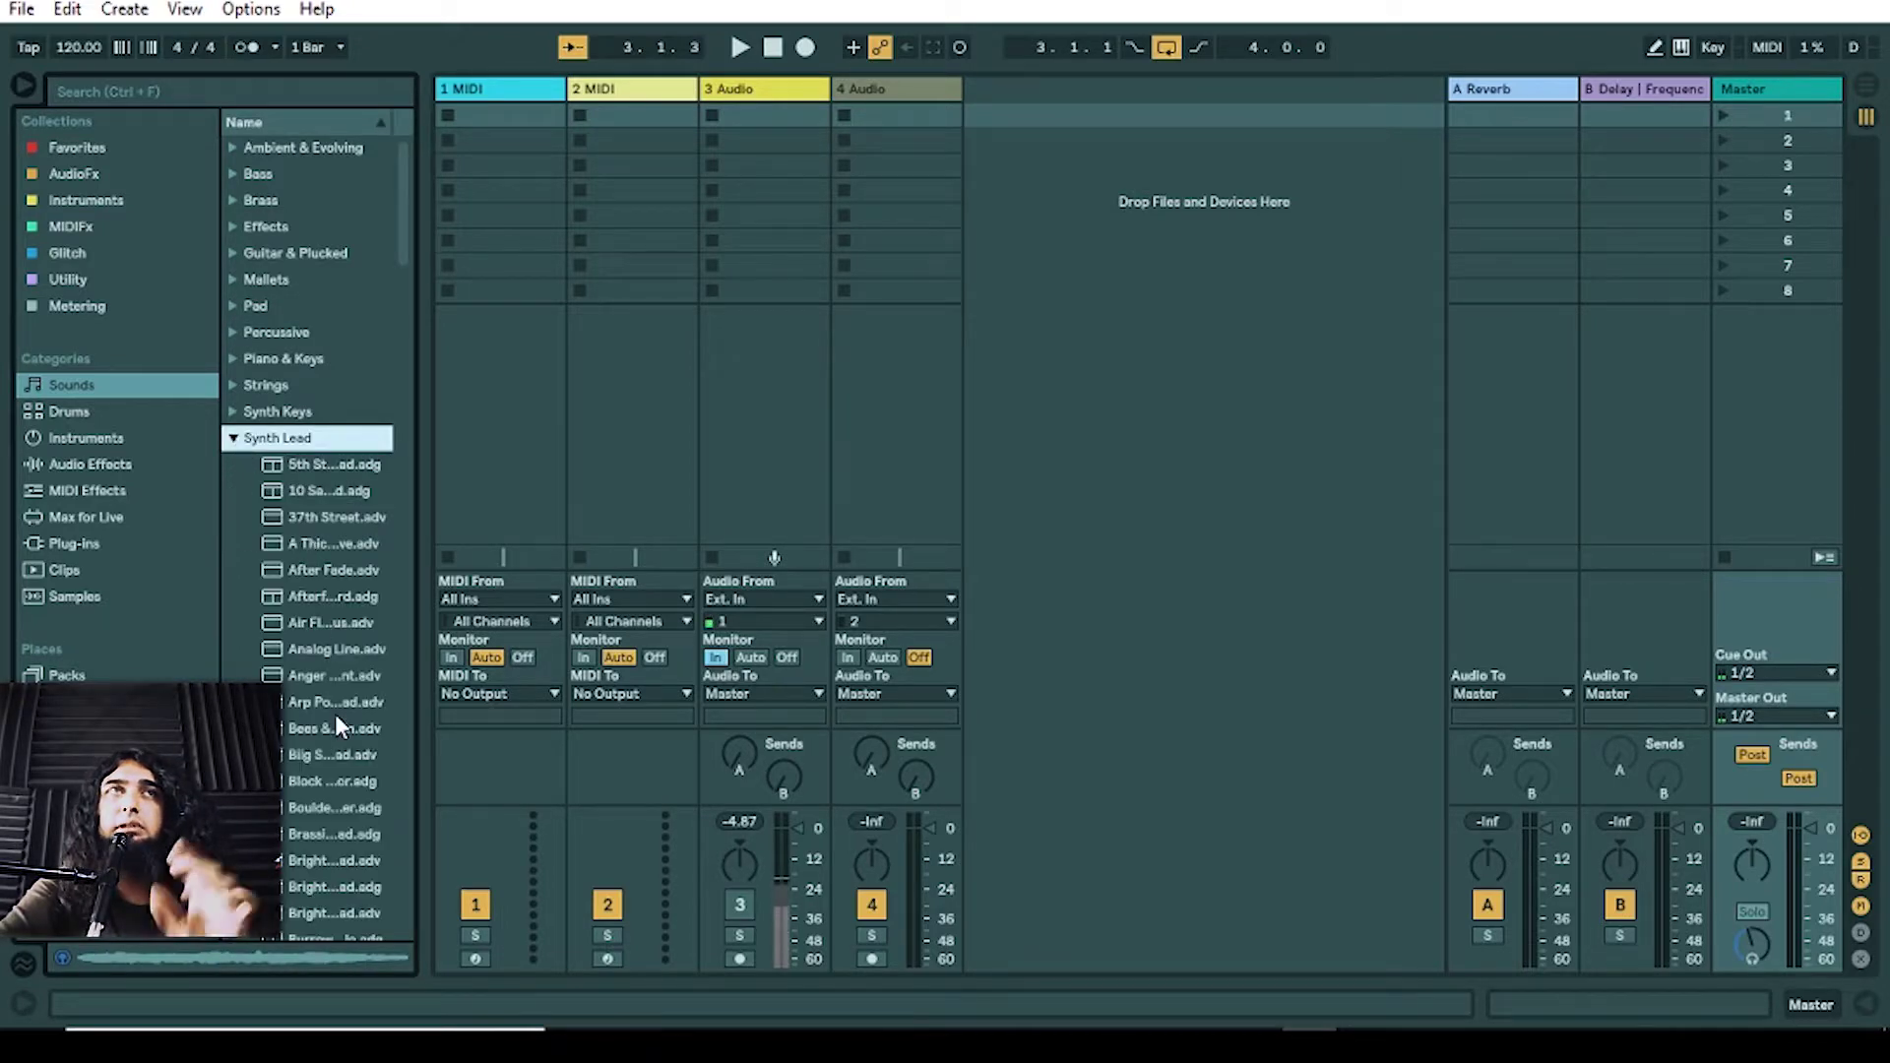
pyautogui.click(234, 439)
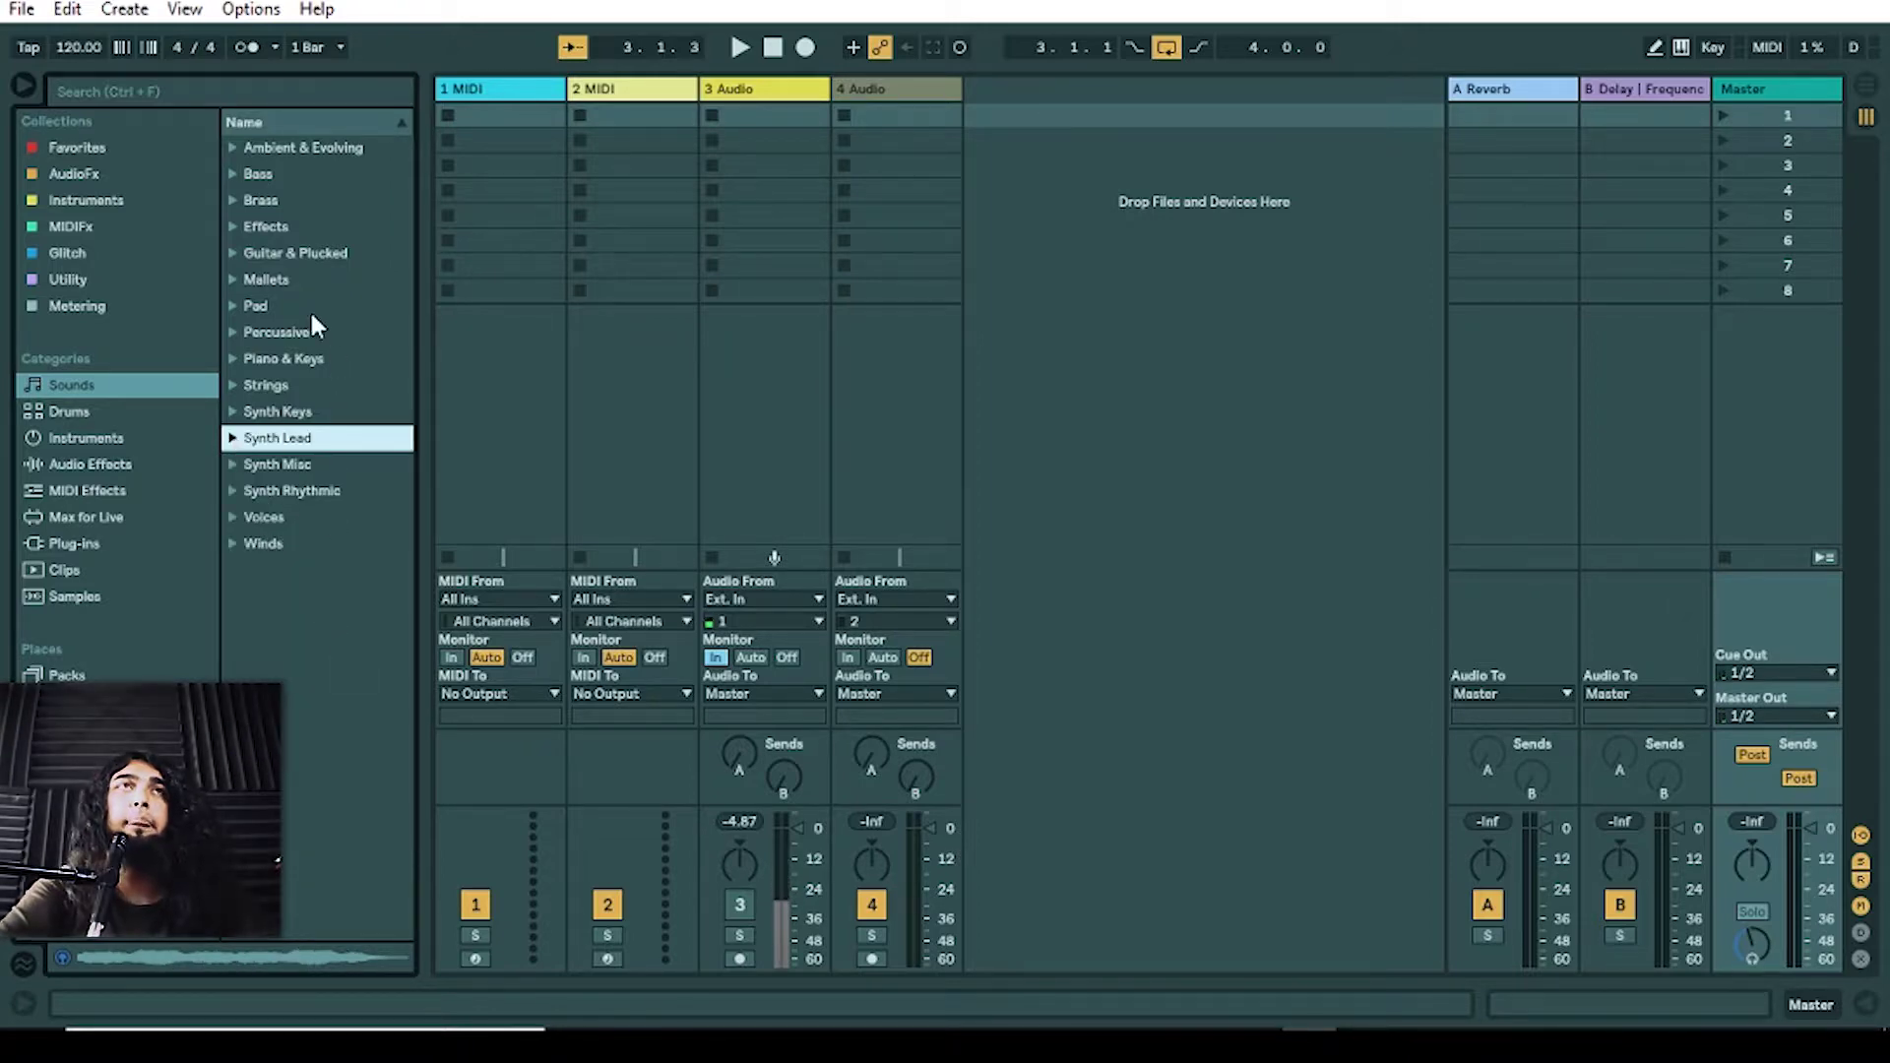
pyautogui.click(236, 439)
pyautogui.click(331, 573)
pyautogui.click(335, 677)
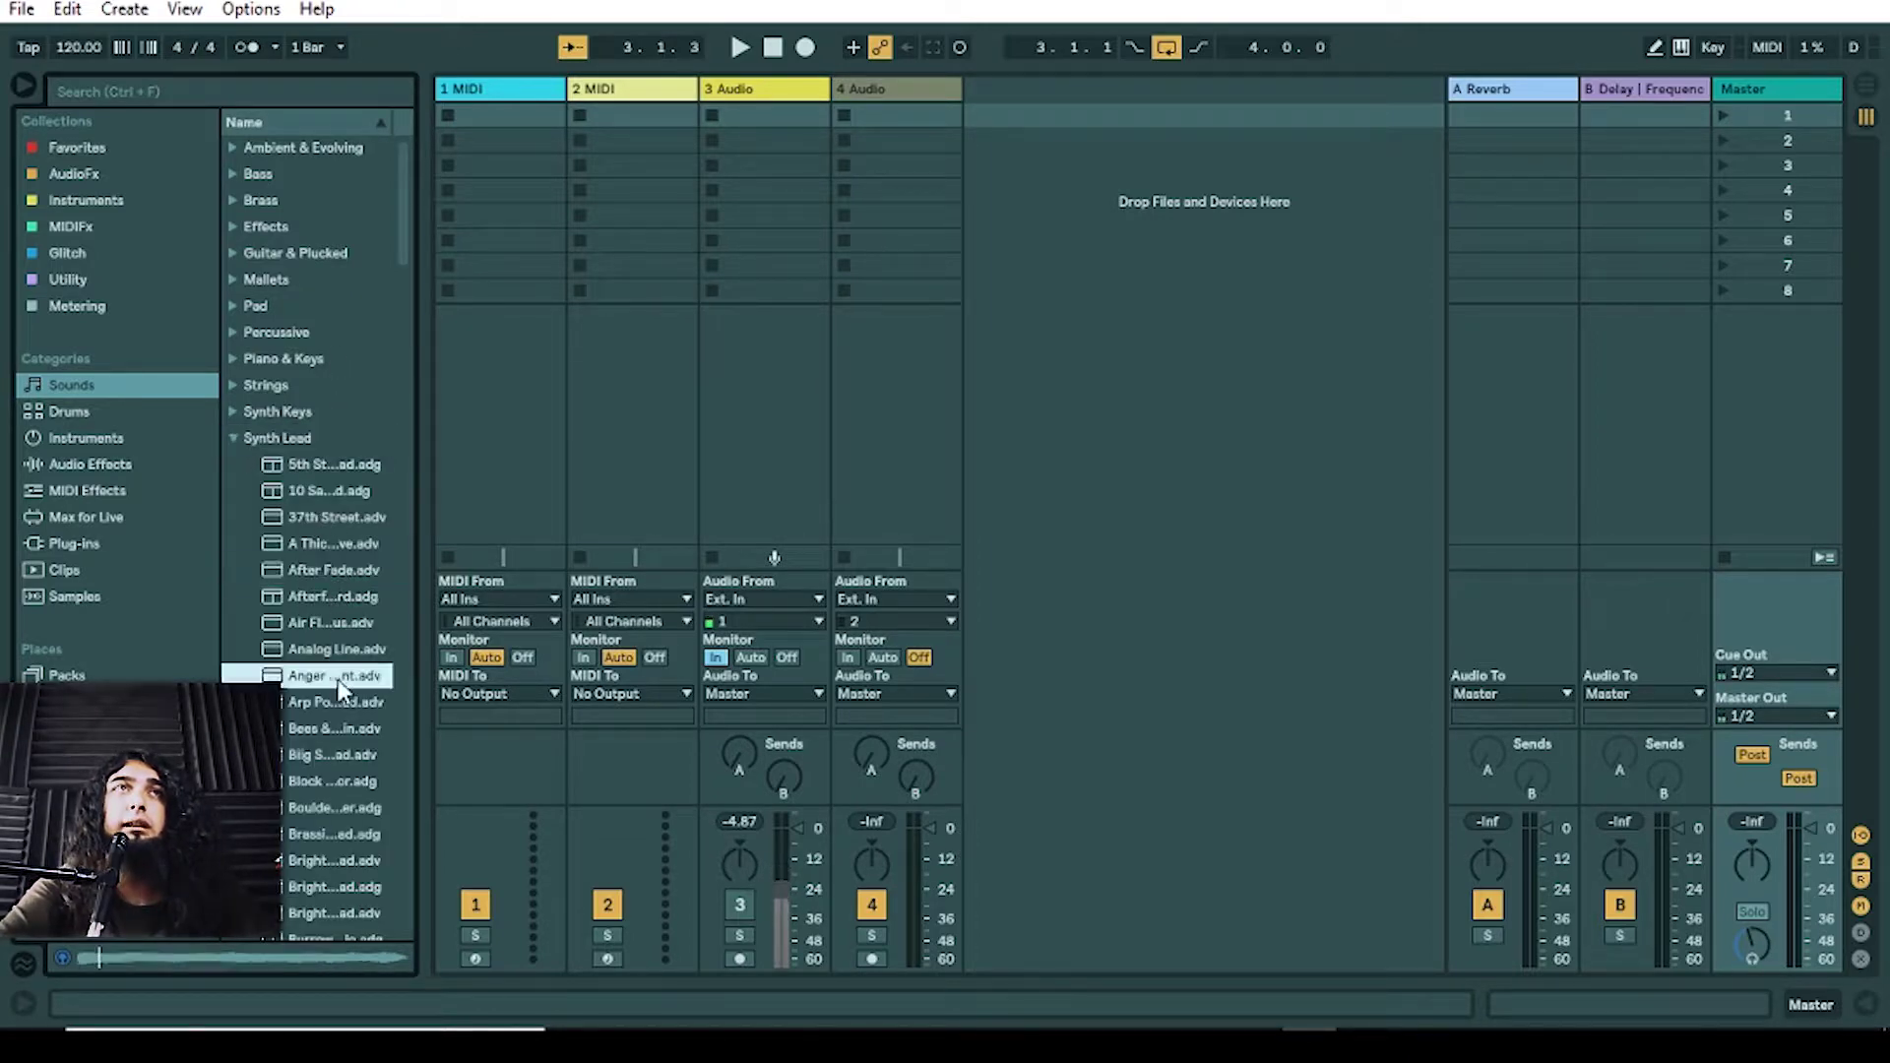
pyautogui.doubleClick(336, 677)
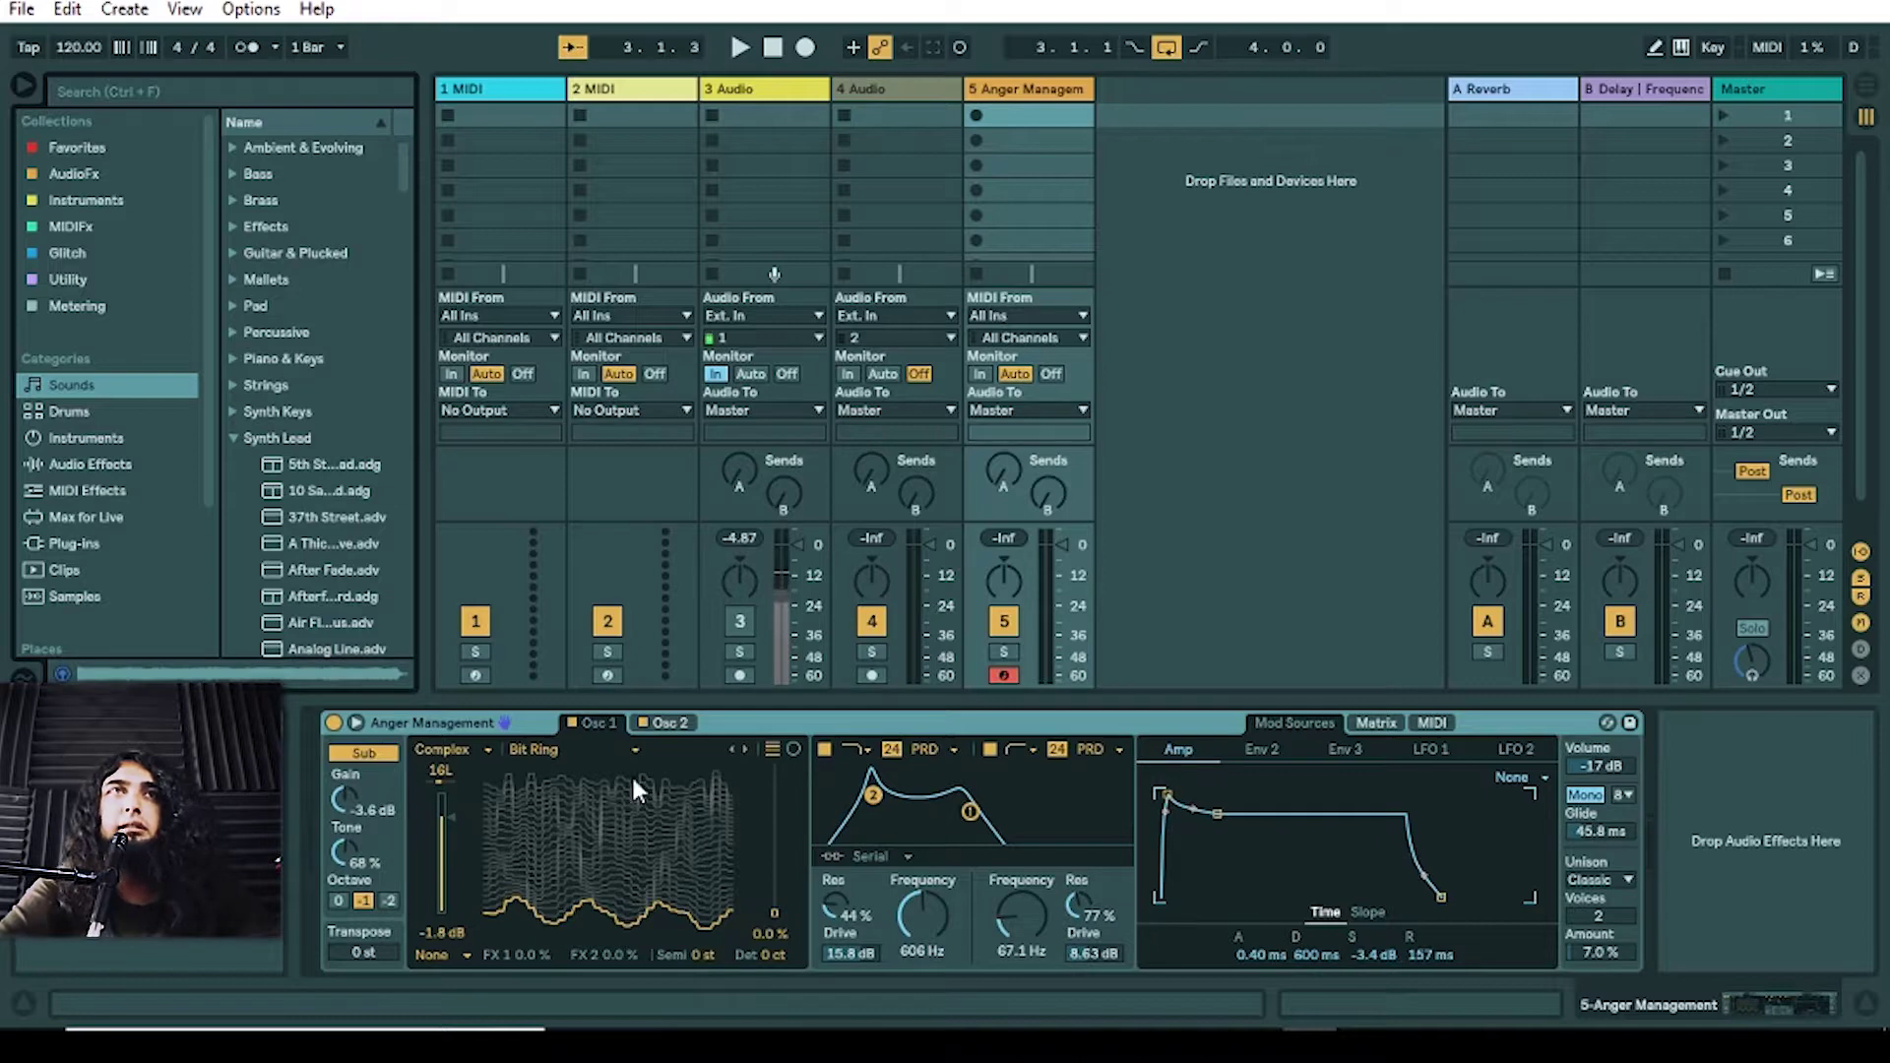
pyautogui.click(1680, 48)
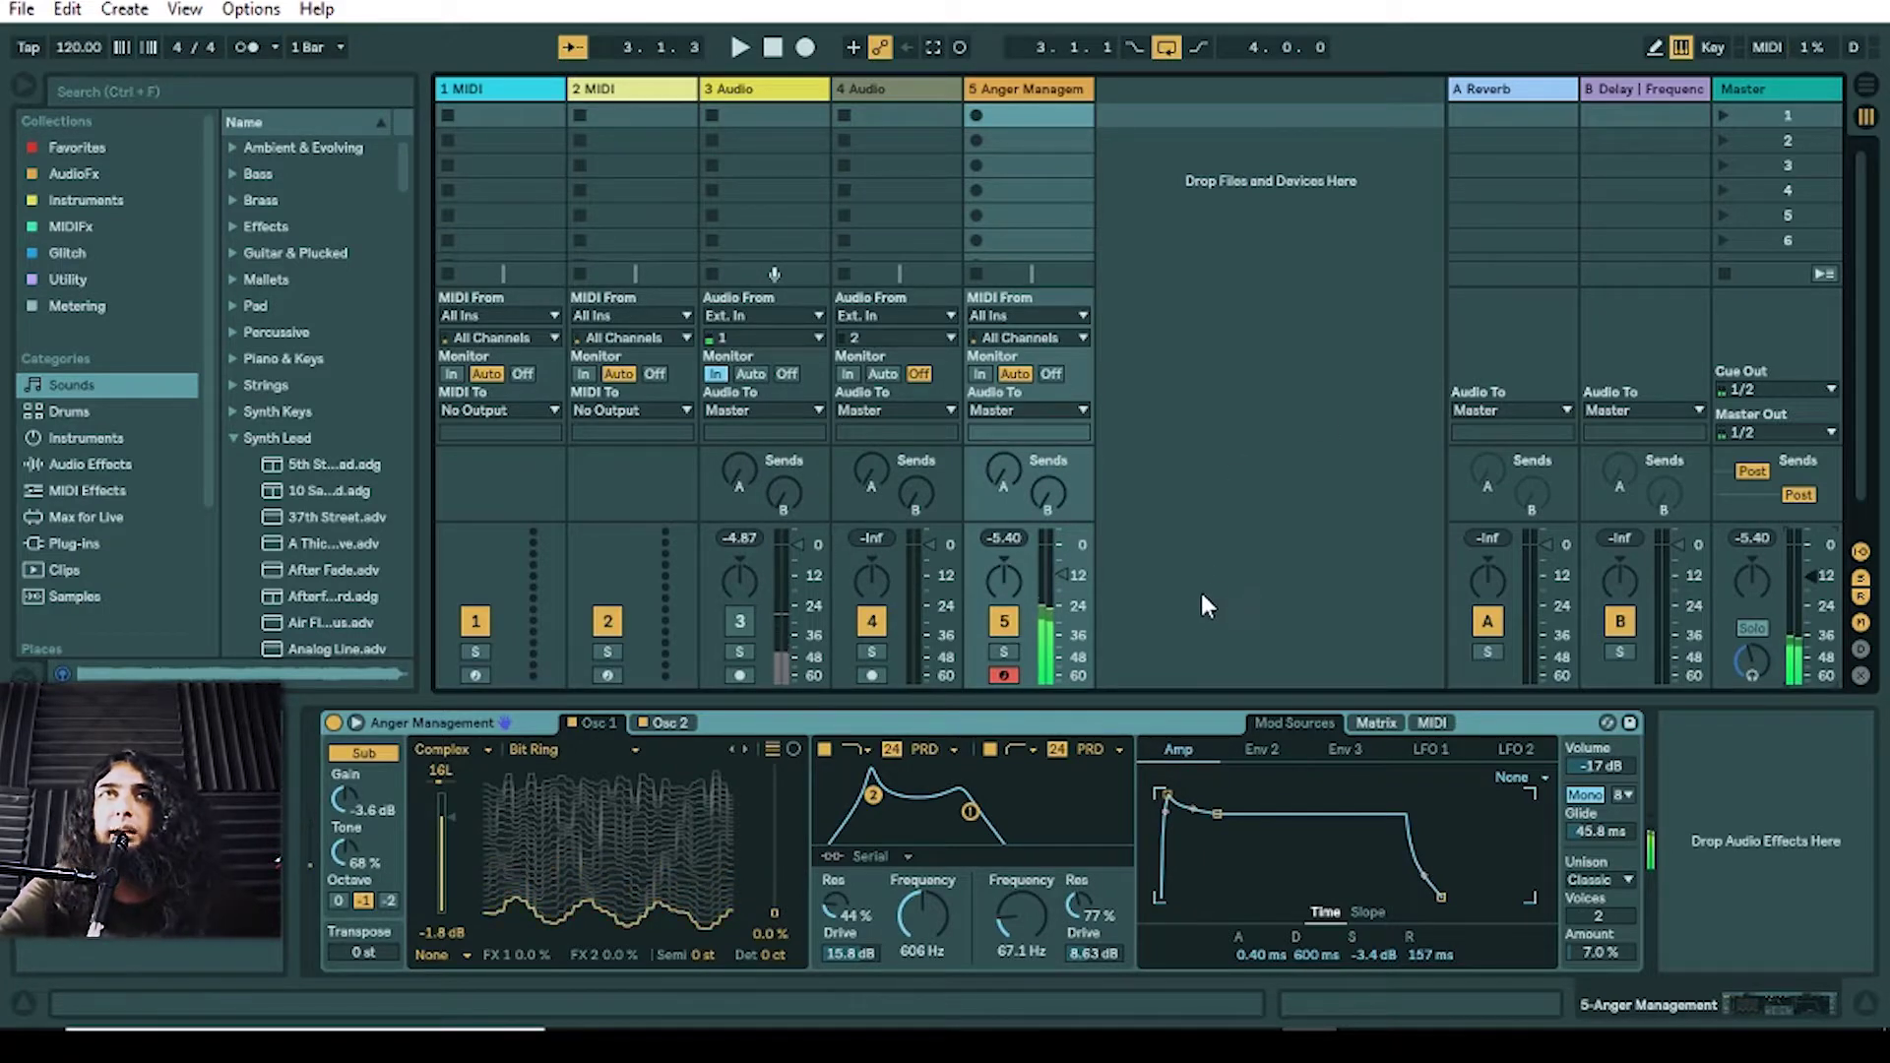
# Step: Glance at the Drums category, return to Sounds, and delete the Anger Management track
pyautogui.click(1032, 92)
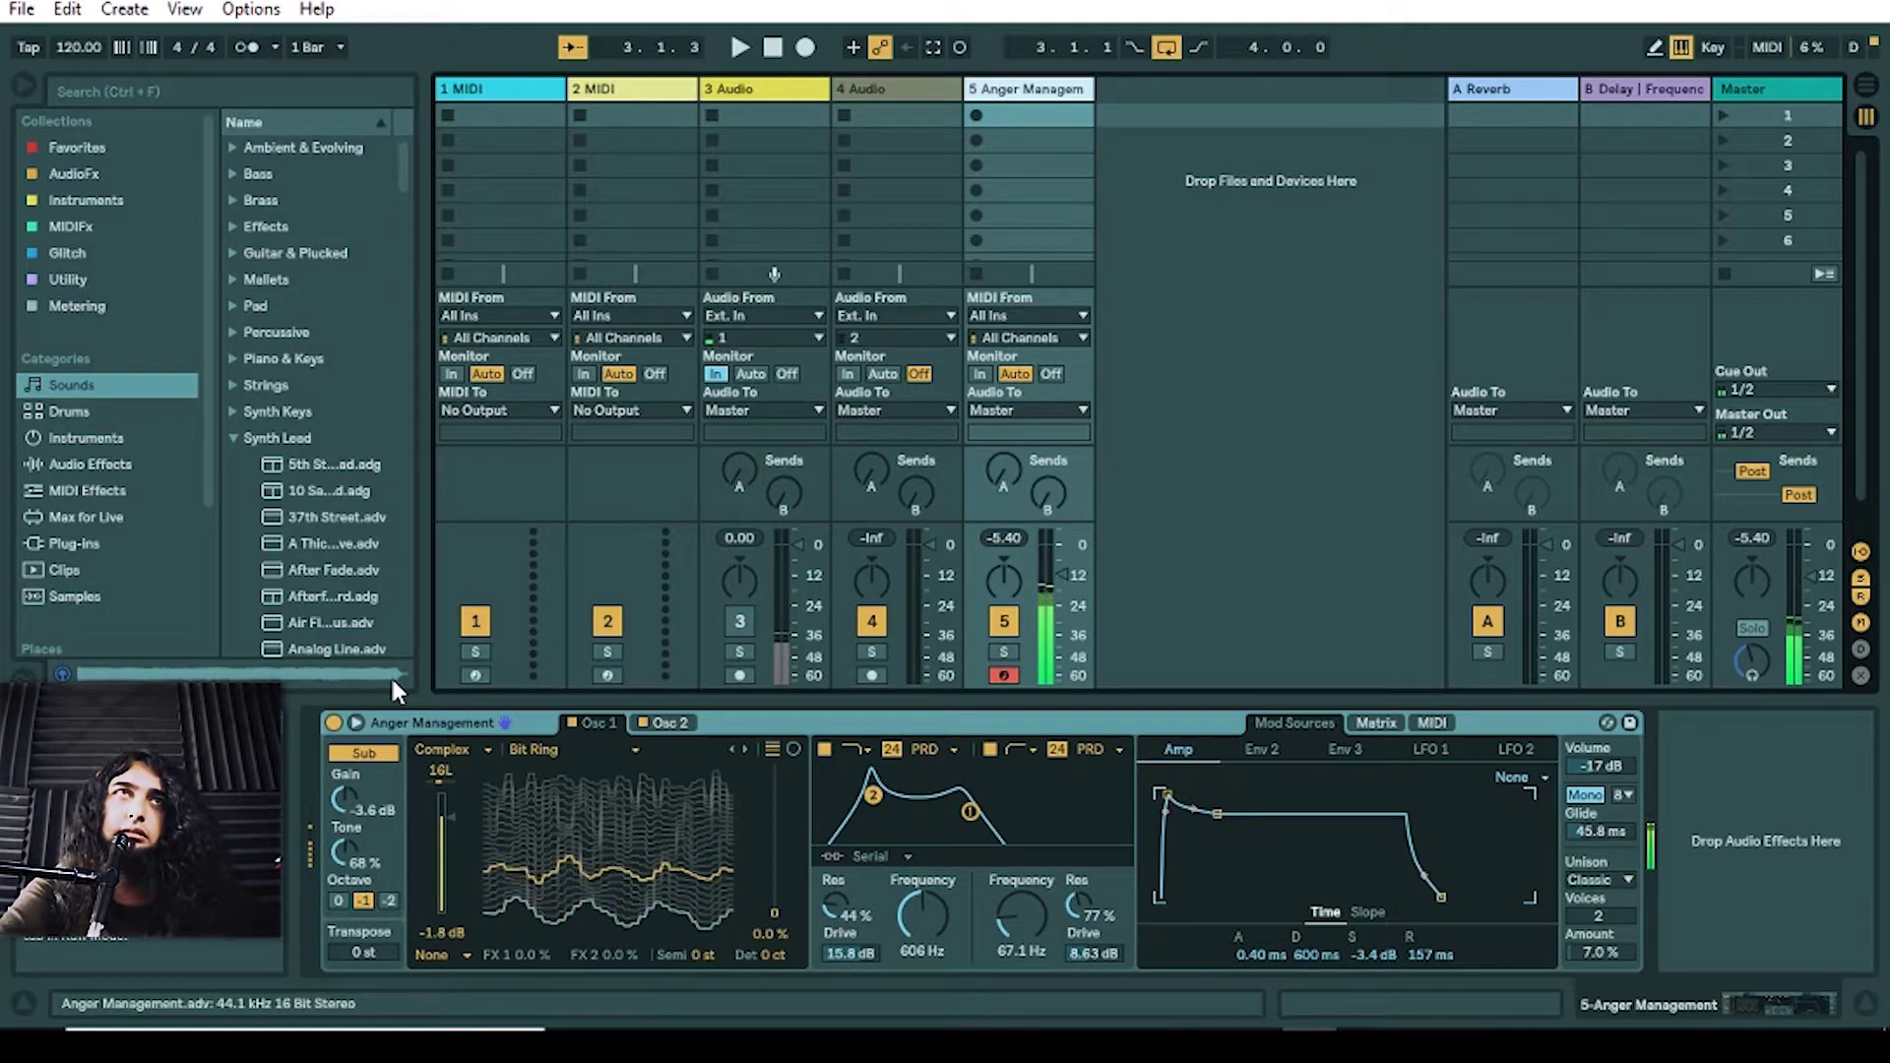
pyautogui.click(123, 413)
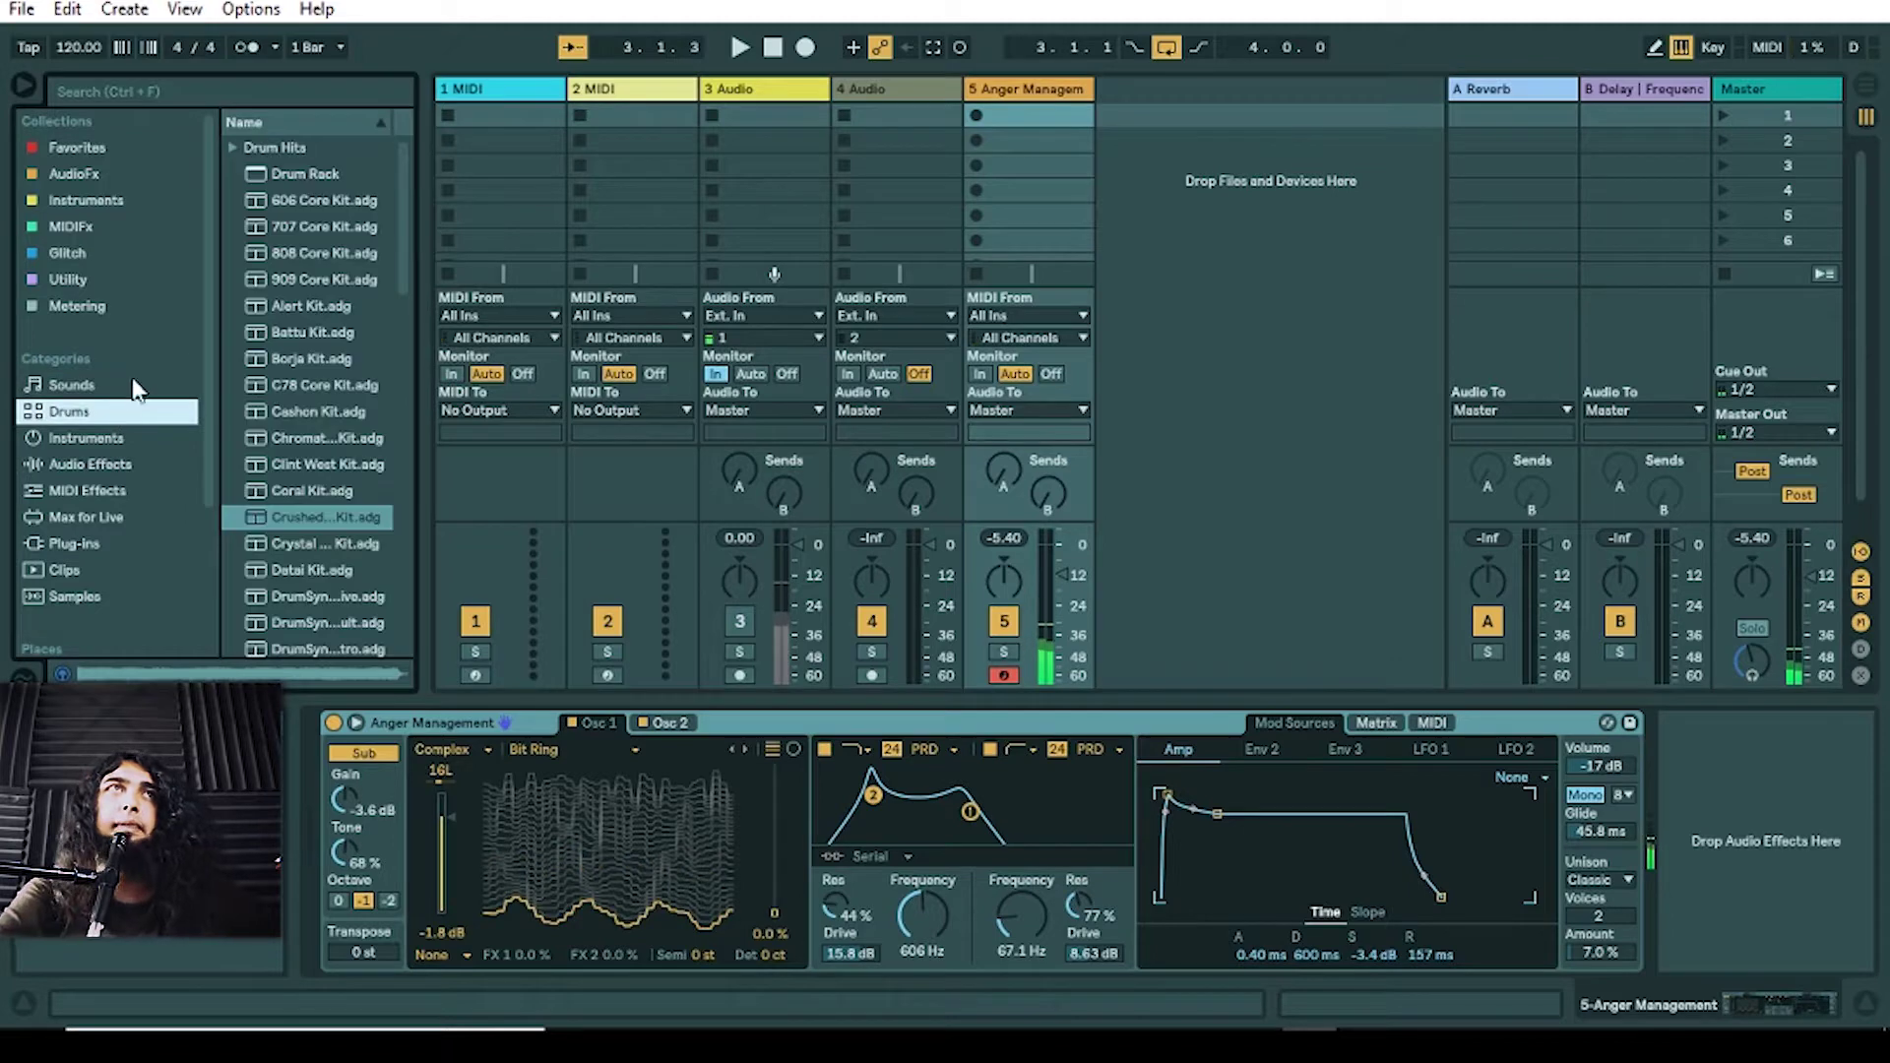
pyautogui.click(99, 385)
pyautogui.click(1006, 89)
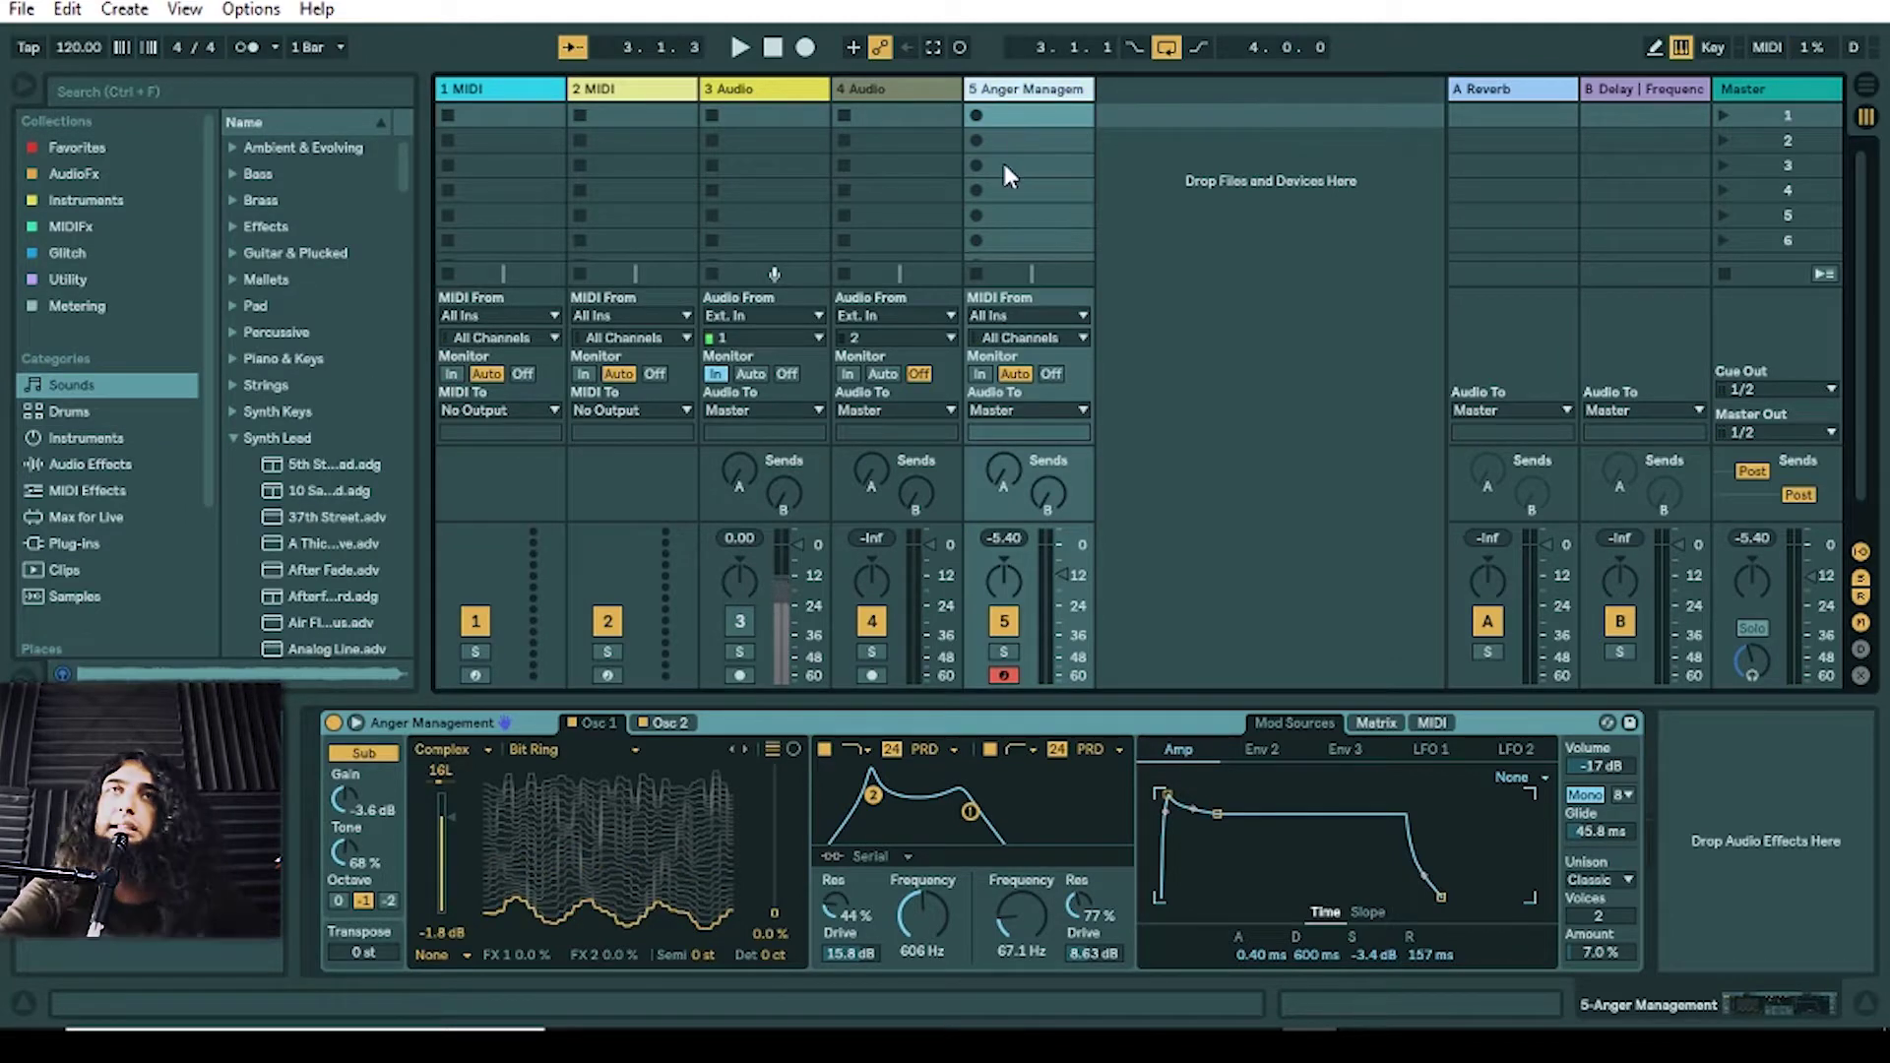
pyautogui.press('Delete')
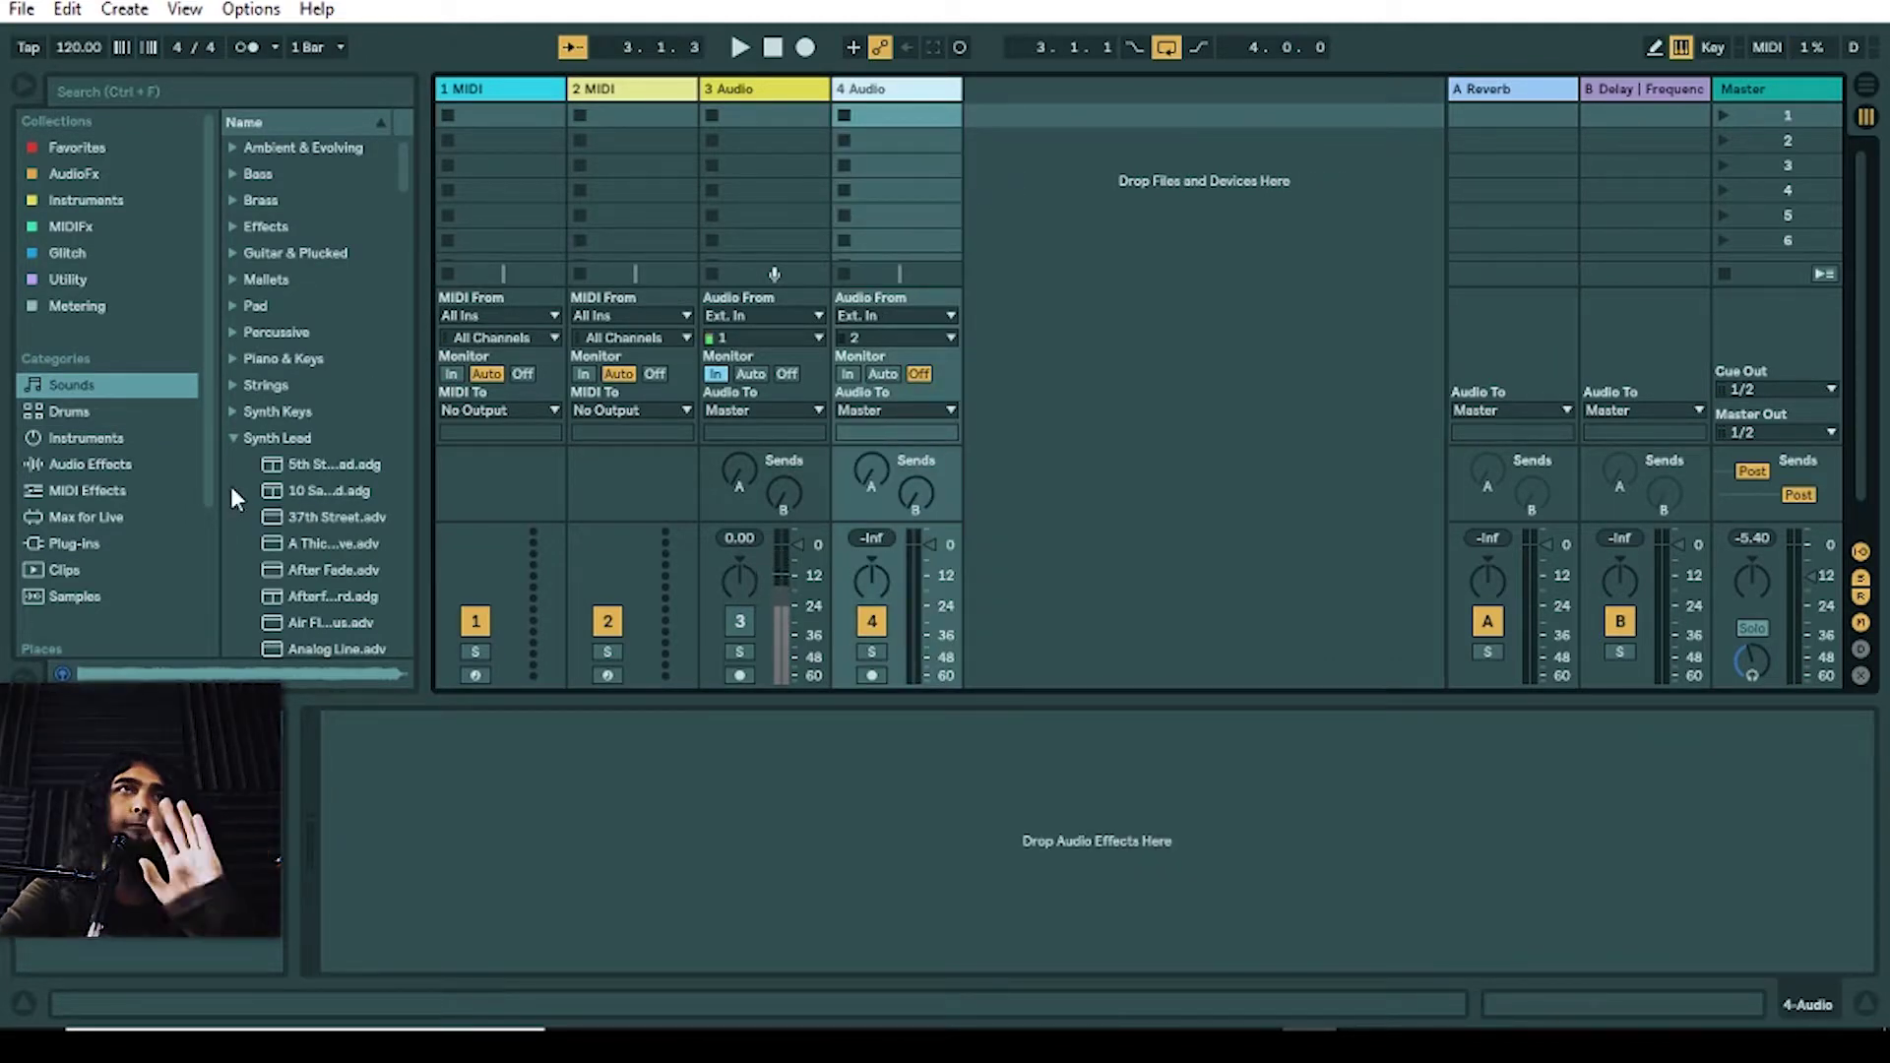
# Step: Preview 909 Core Kit and other kits from the Drums category, and load Clint West Kit onto a new MIDI track
pyautogui.click(133, 412)
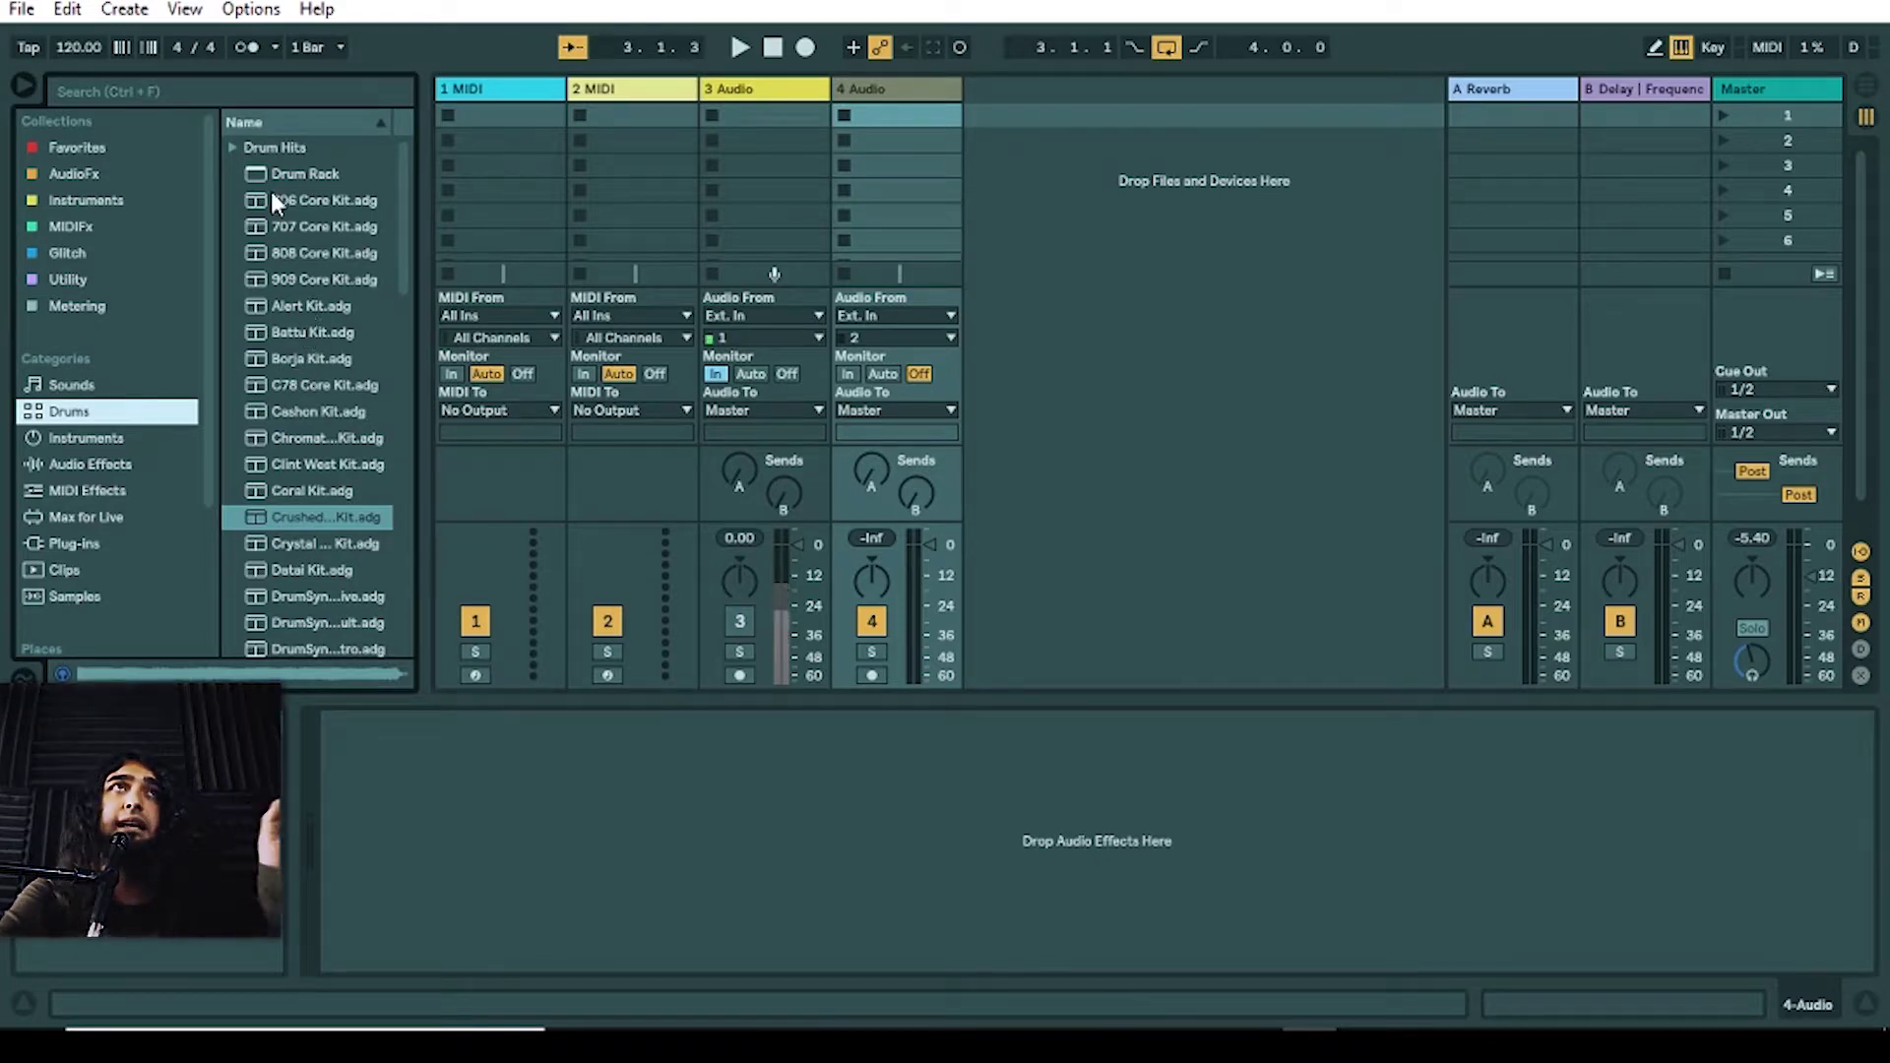
pyautogui.click(305, 279)
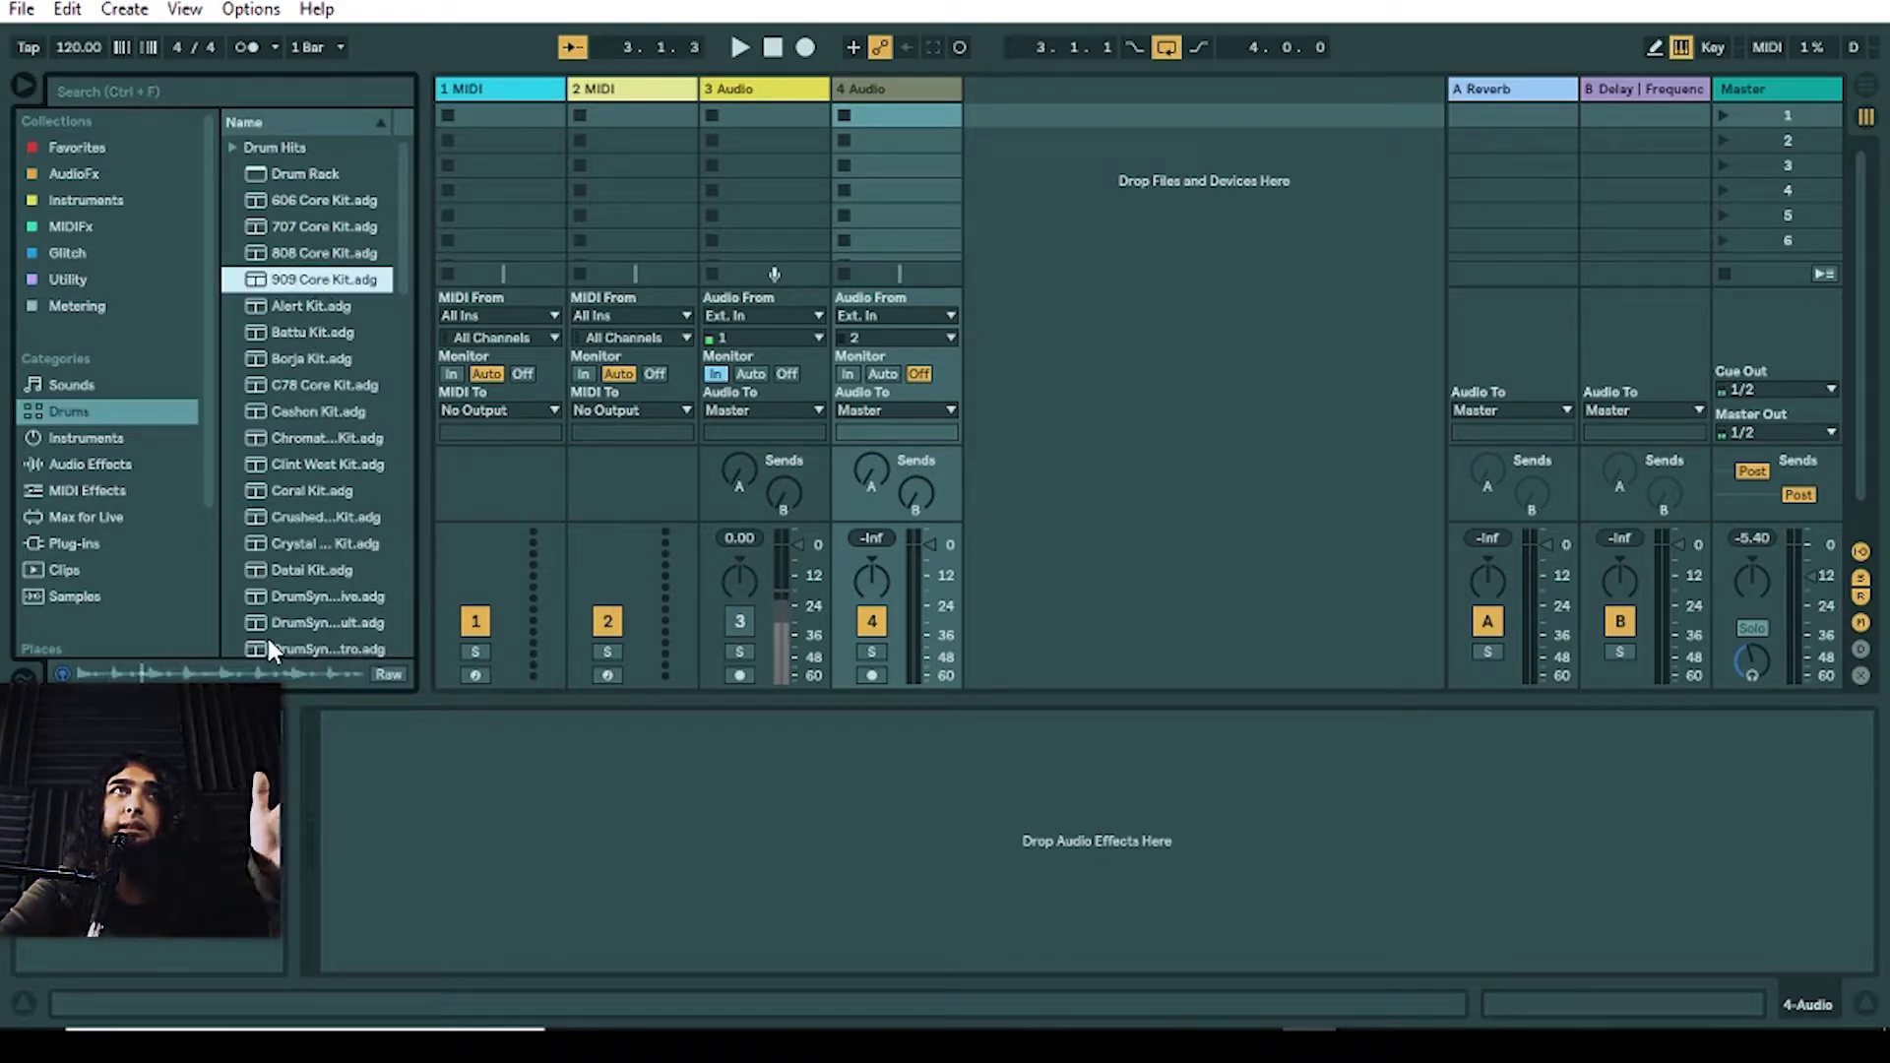
pyautogui.click(339, 547)
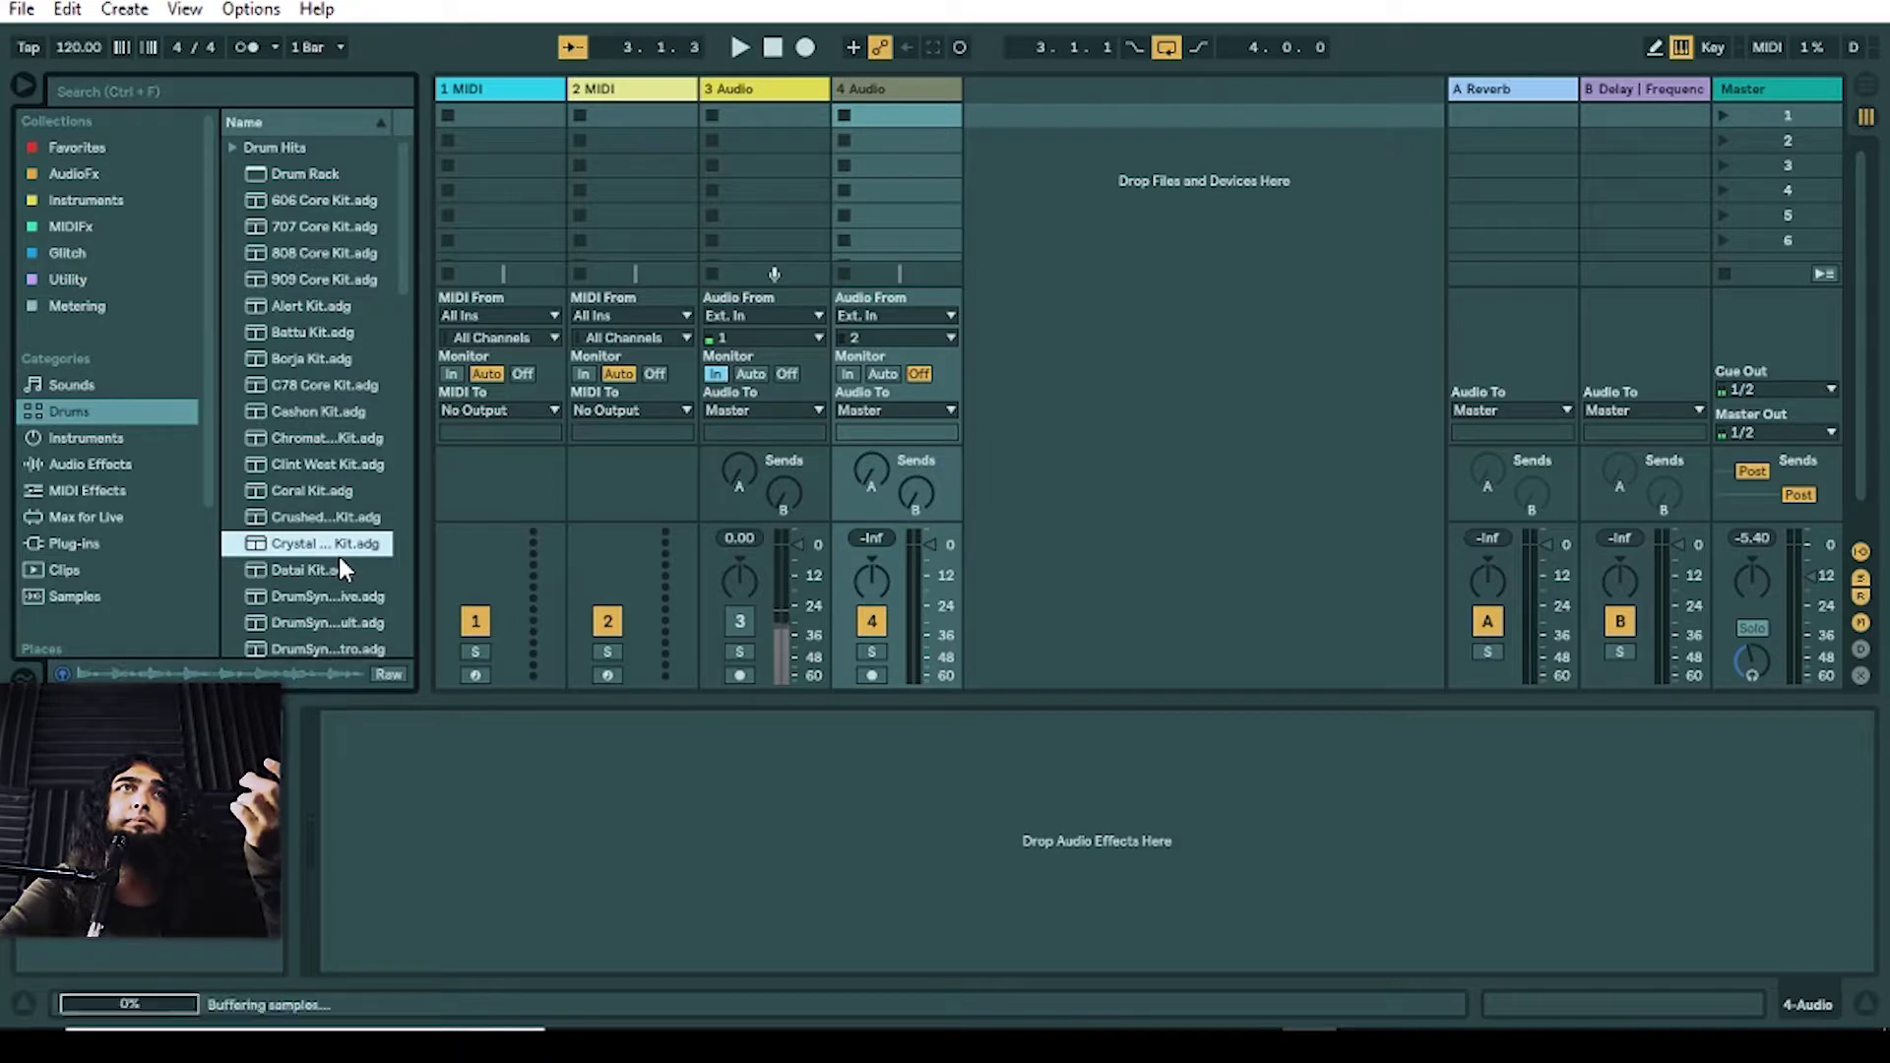
pyautogui.click(330, 465)
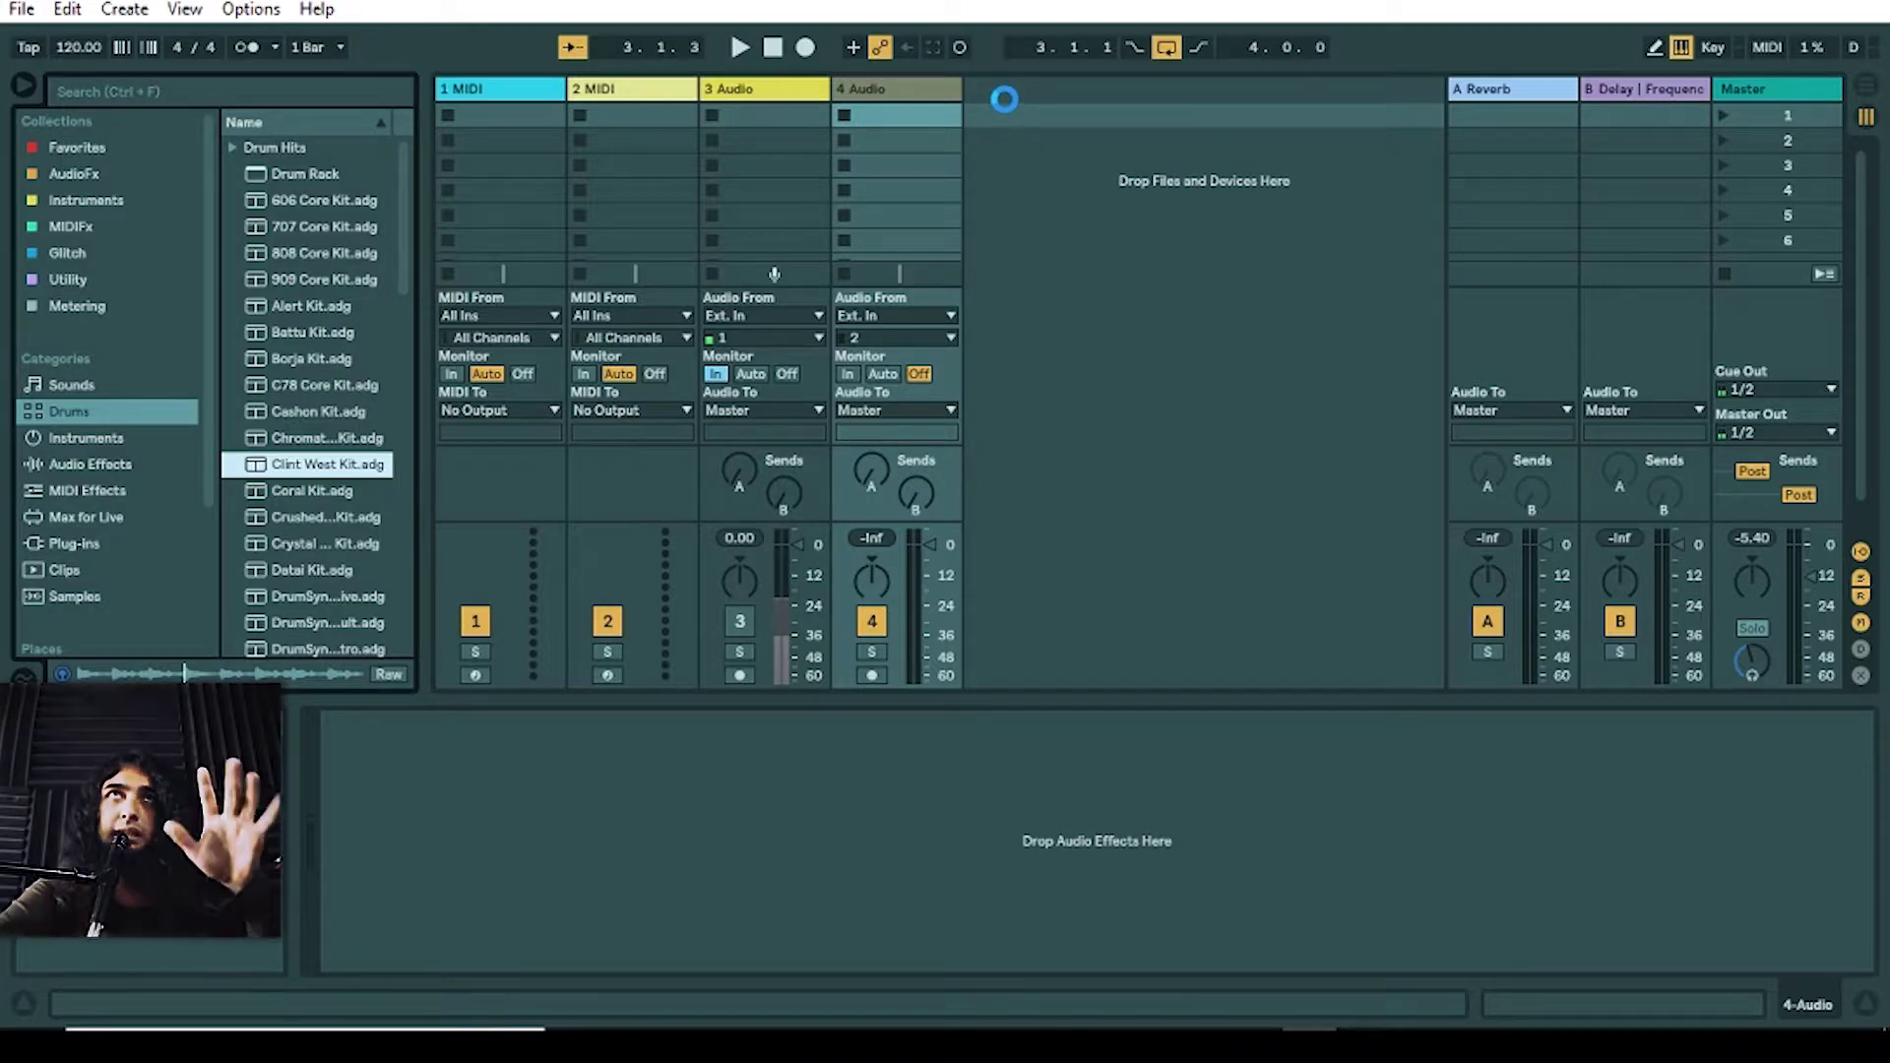
pyautogui.moveTo(1054, 280); pyautogui.dragTo(1054, 281)
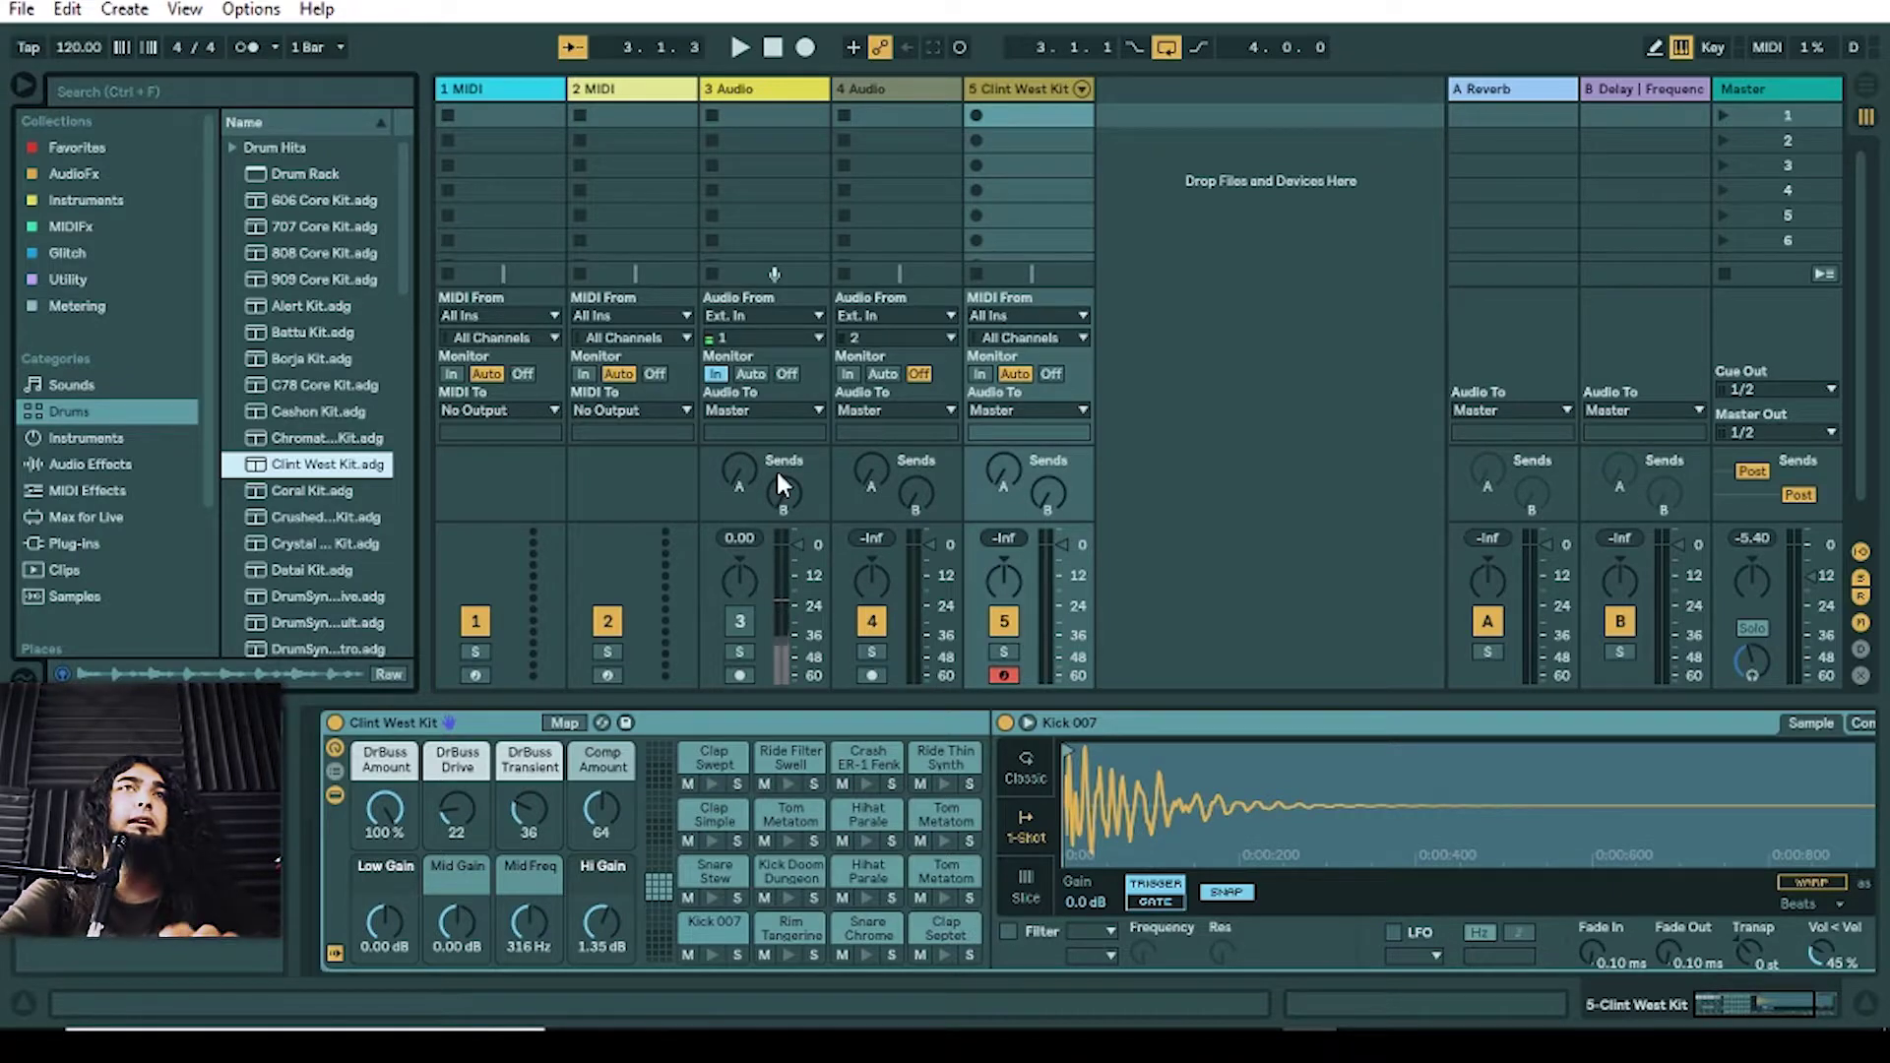
# Step: Set the computer keyboard's octave to C1–D2 and play the Clint West Kit's Kick 007 and Snare Chrome pads
pyautogui.press('a')
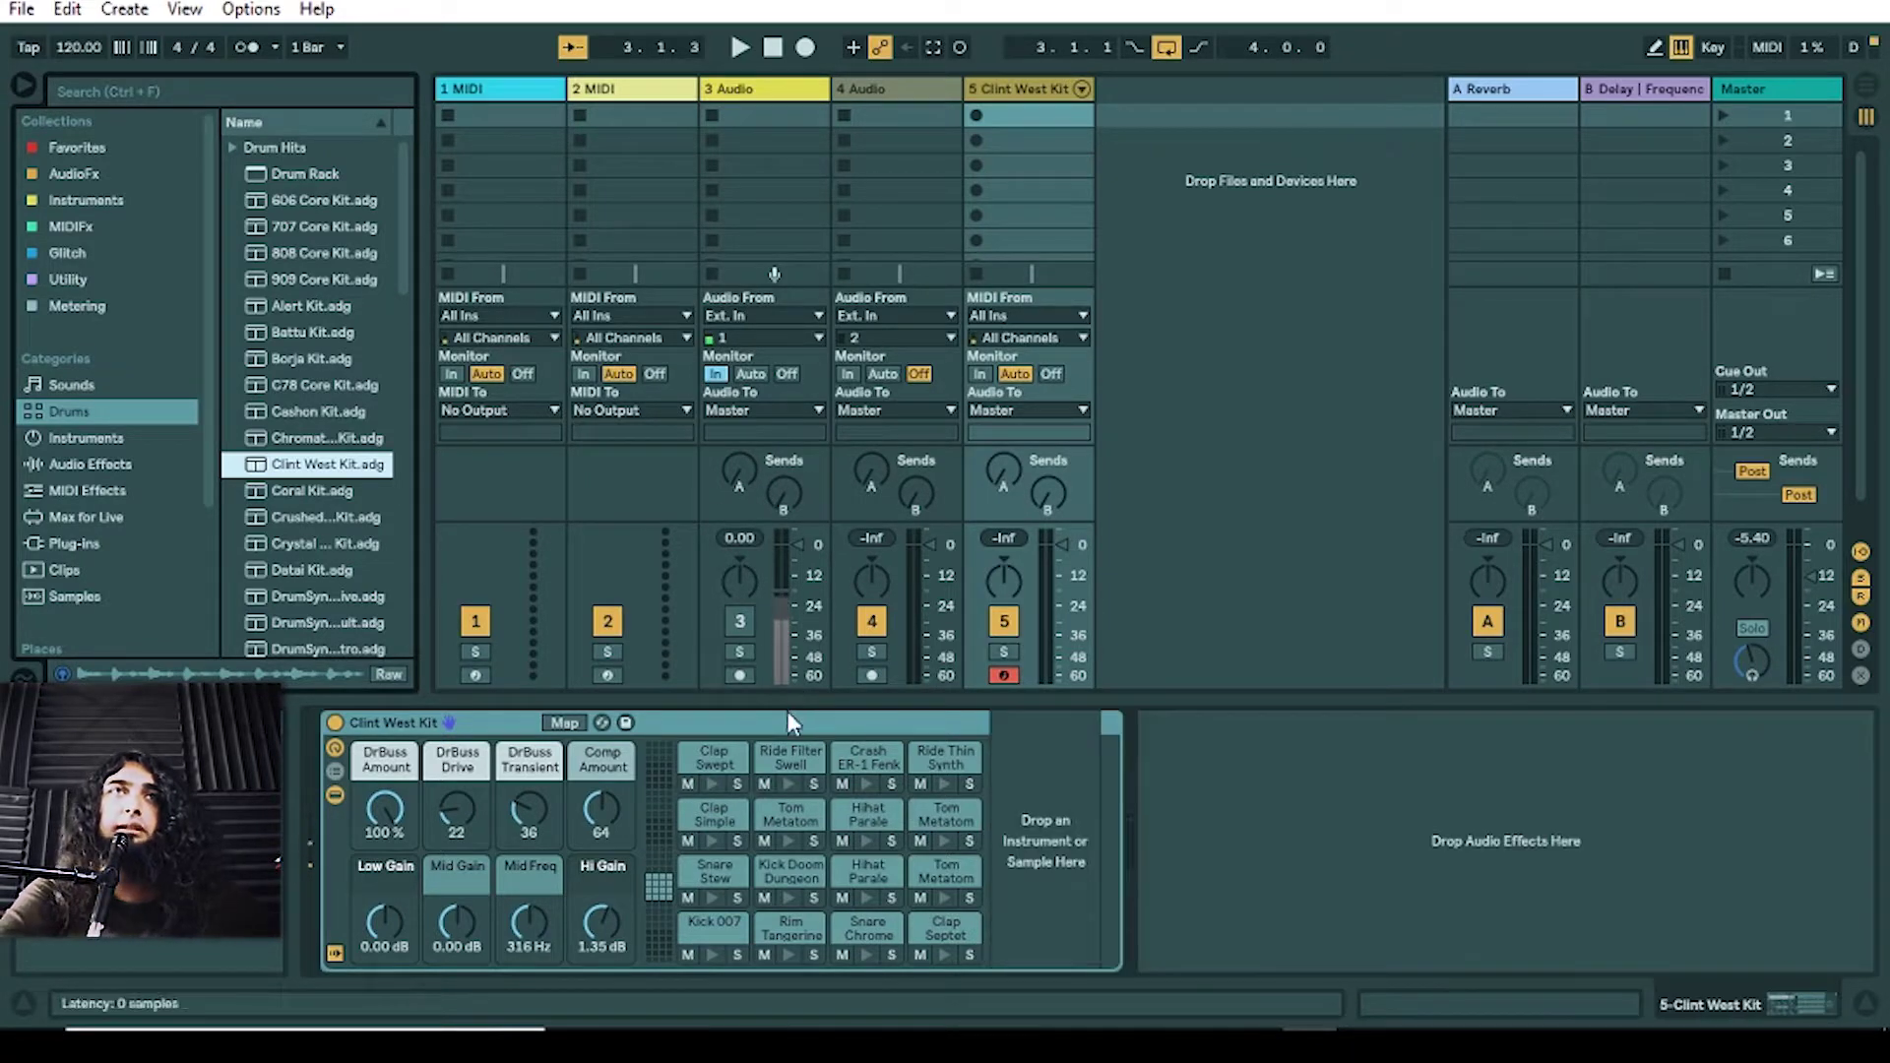
pyautogui.press('z')
pyautogui.press('a')
pyautogui.press('z')
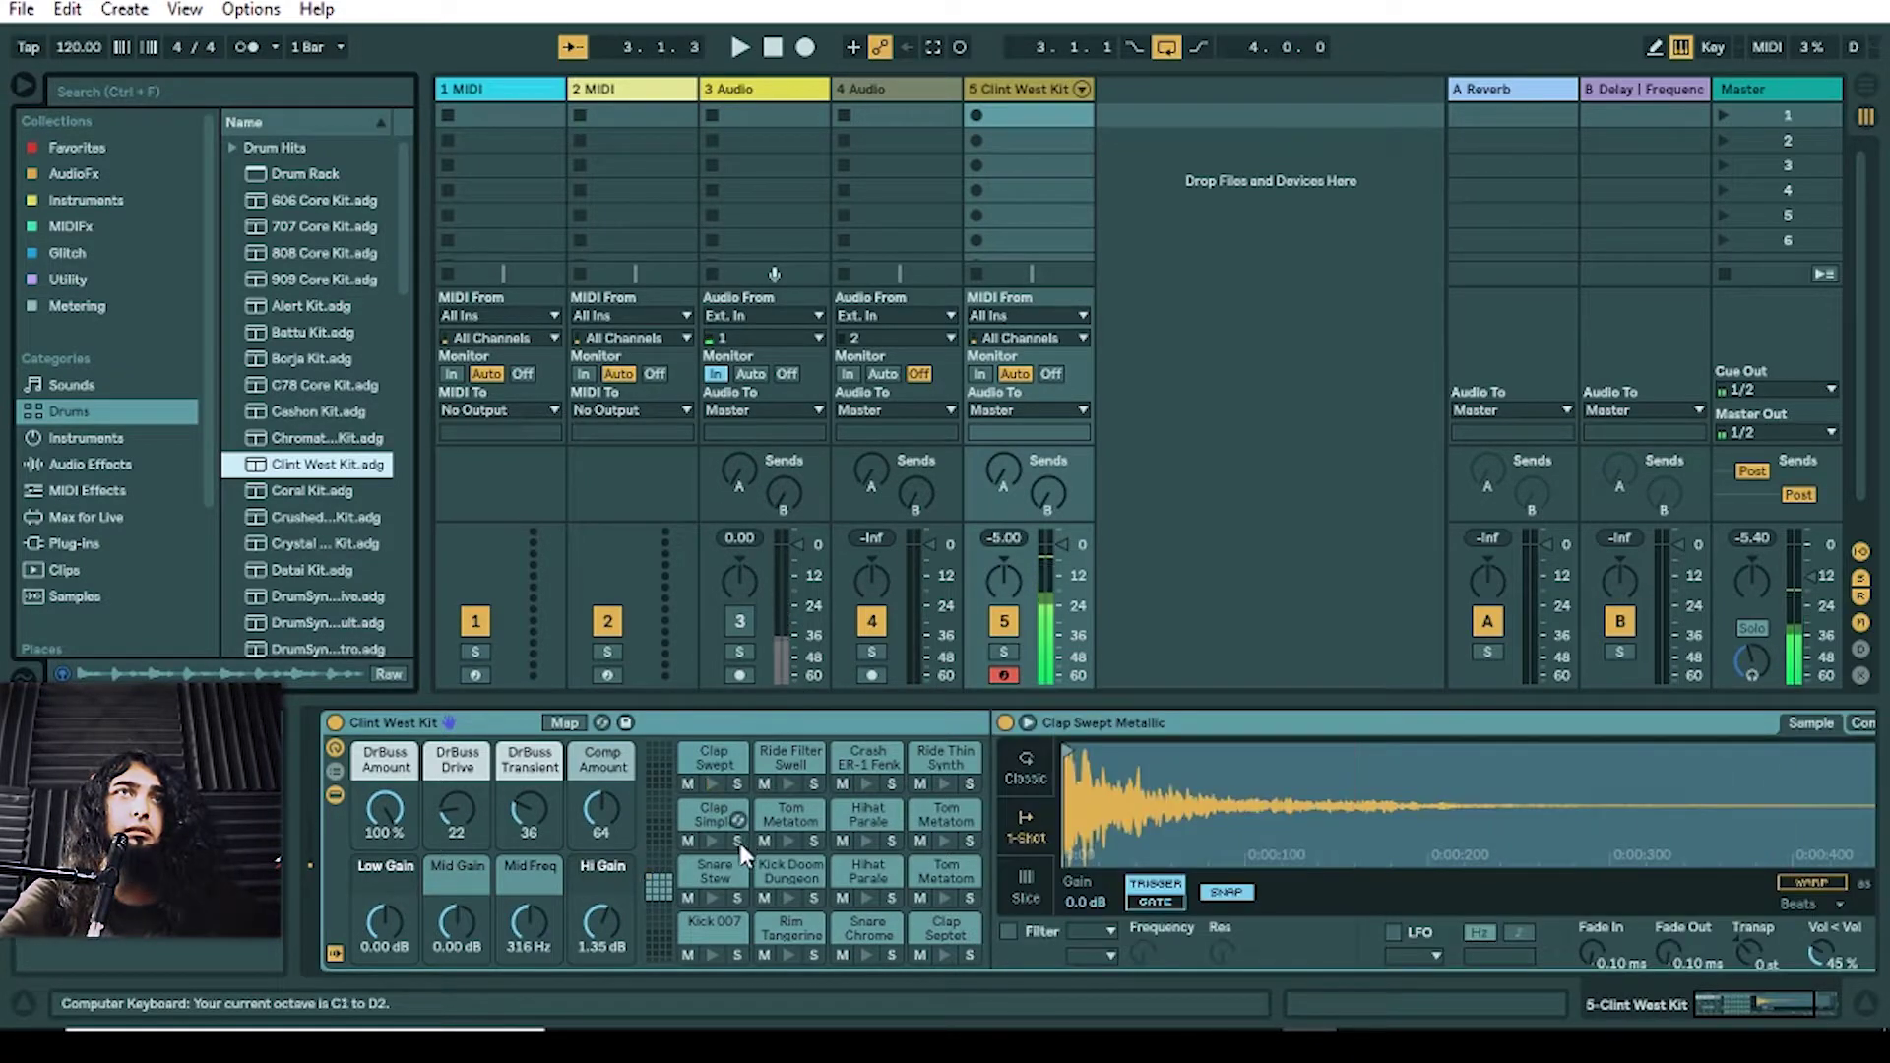
pyautogui.press('s')
pyautogui.press('a')
pyautogui.press('a')
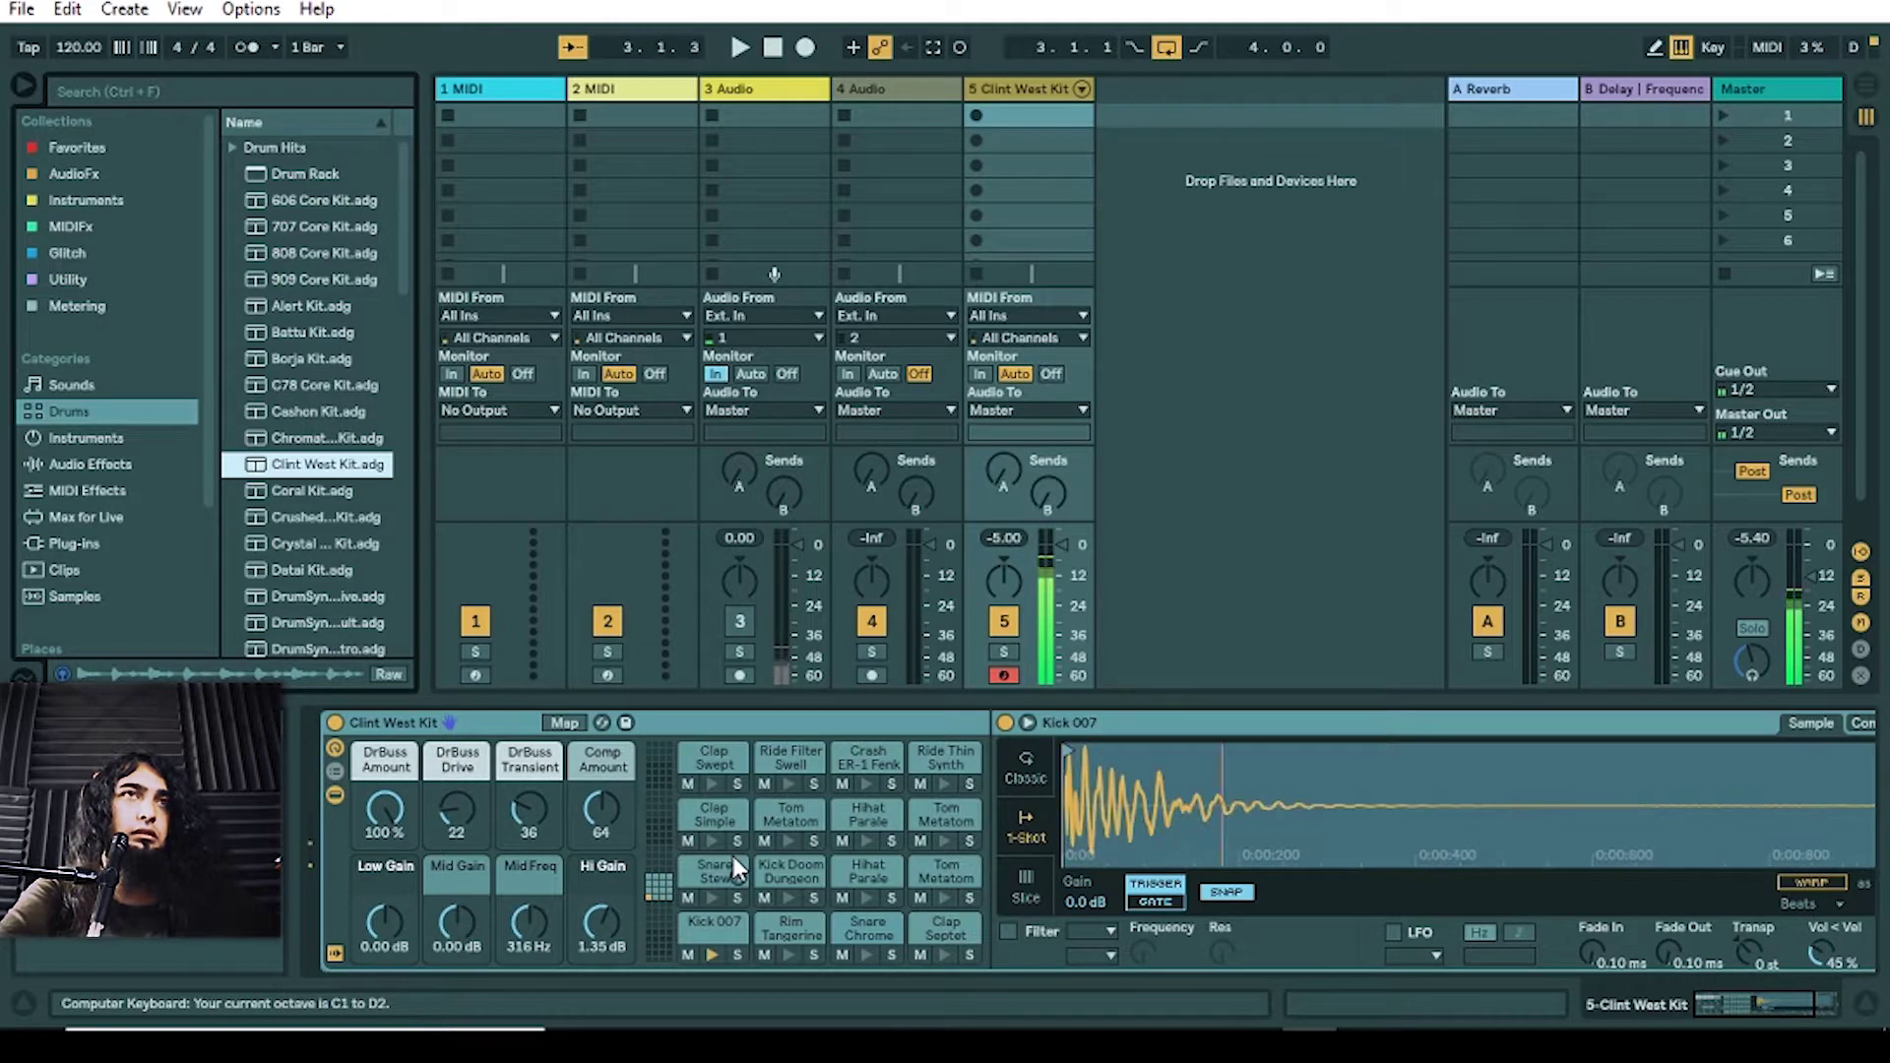
pyautogui.press('s')
pyautogui.press('a')
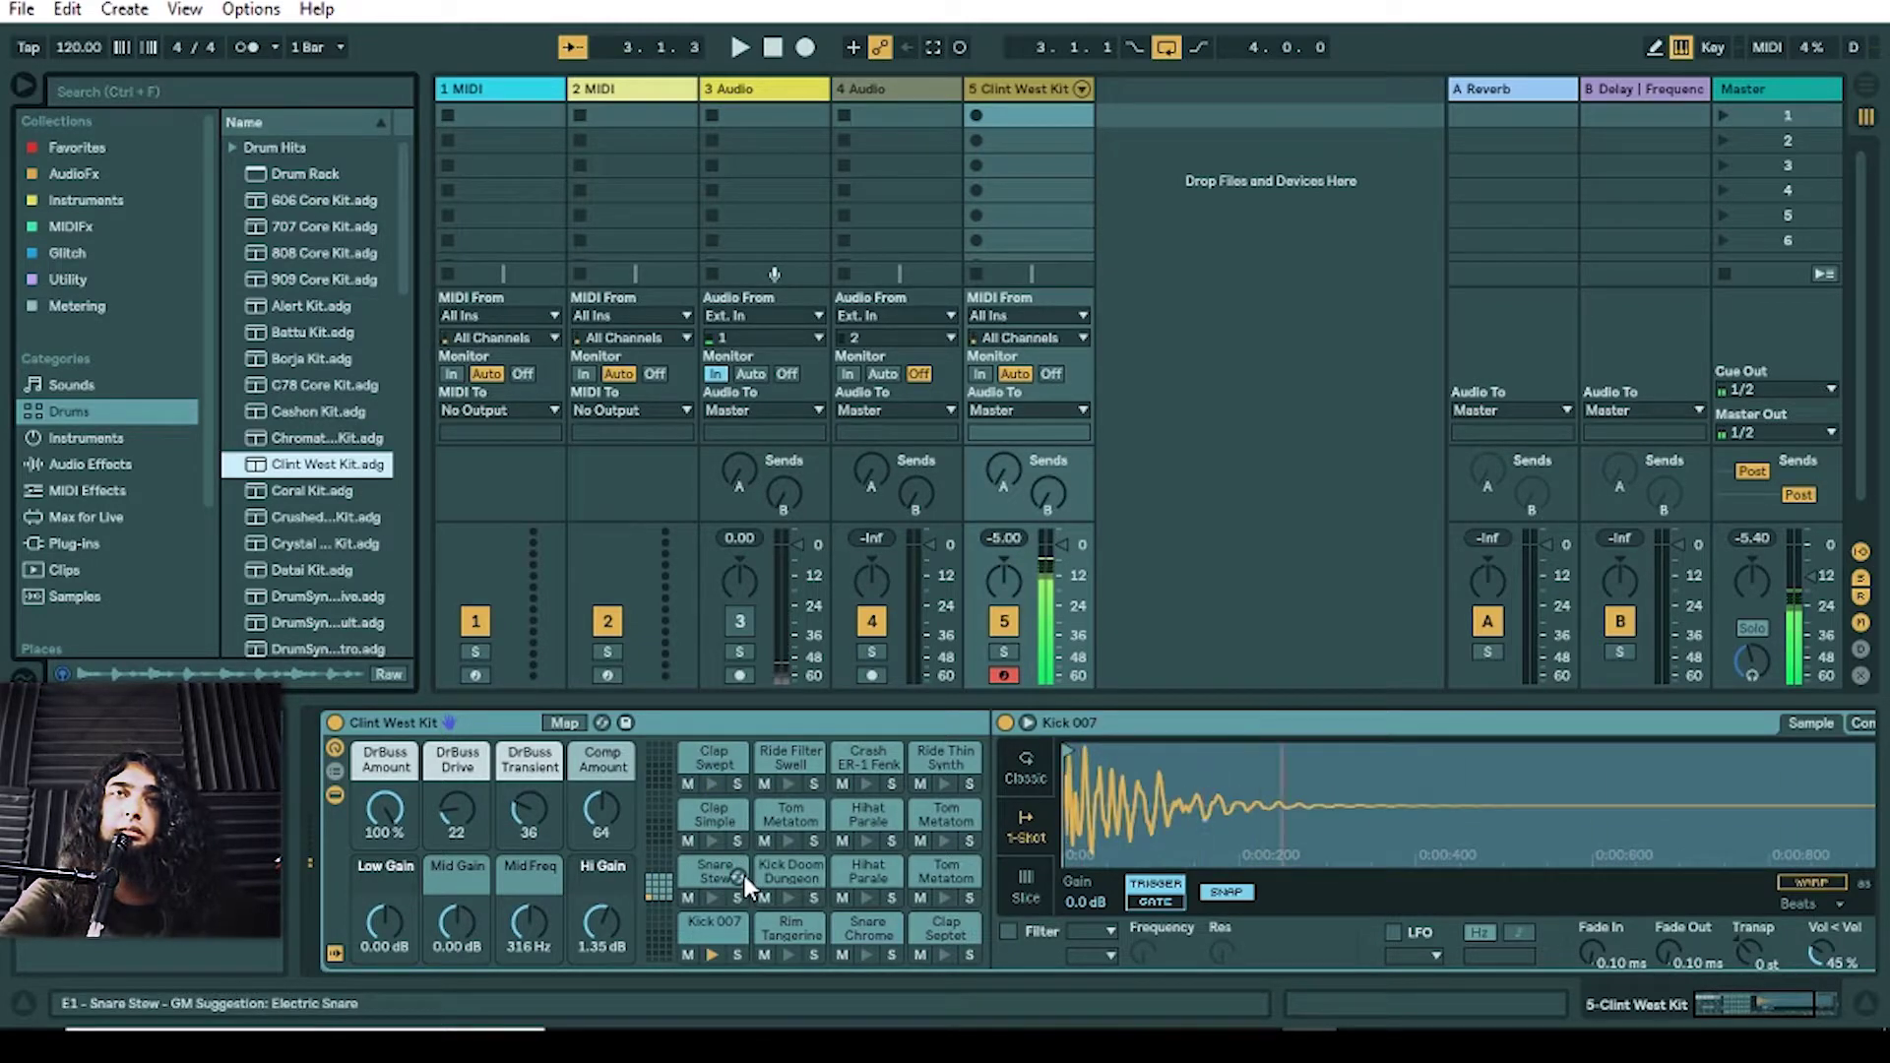
pyautogui.press('a')
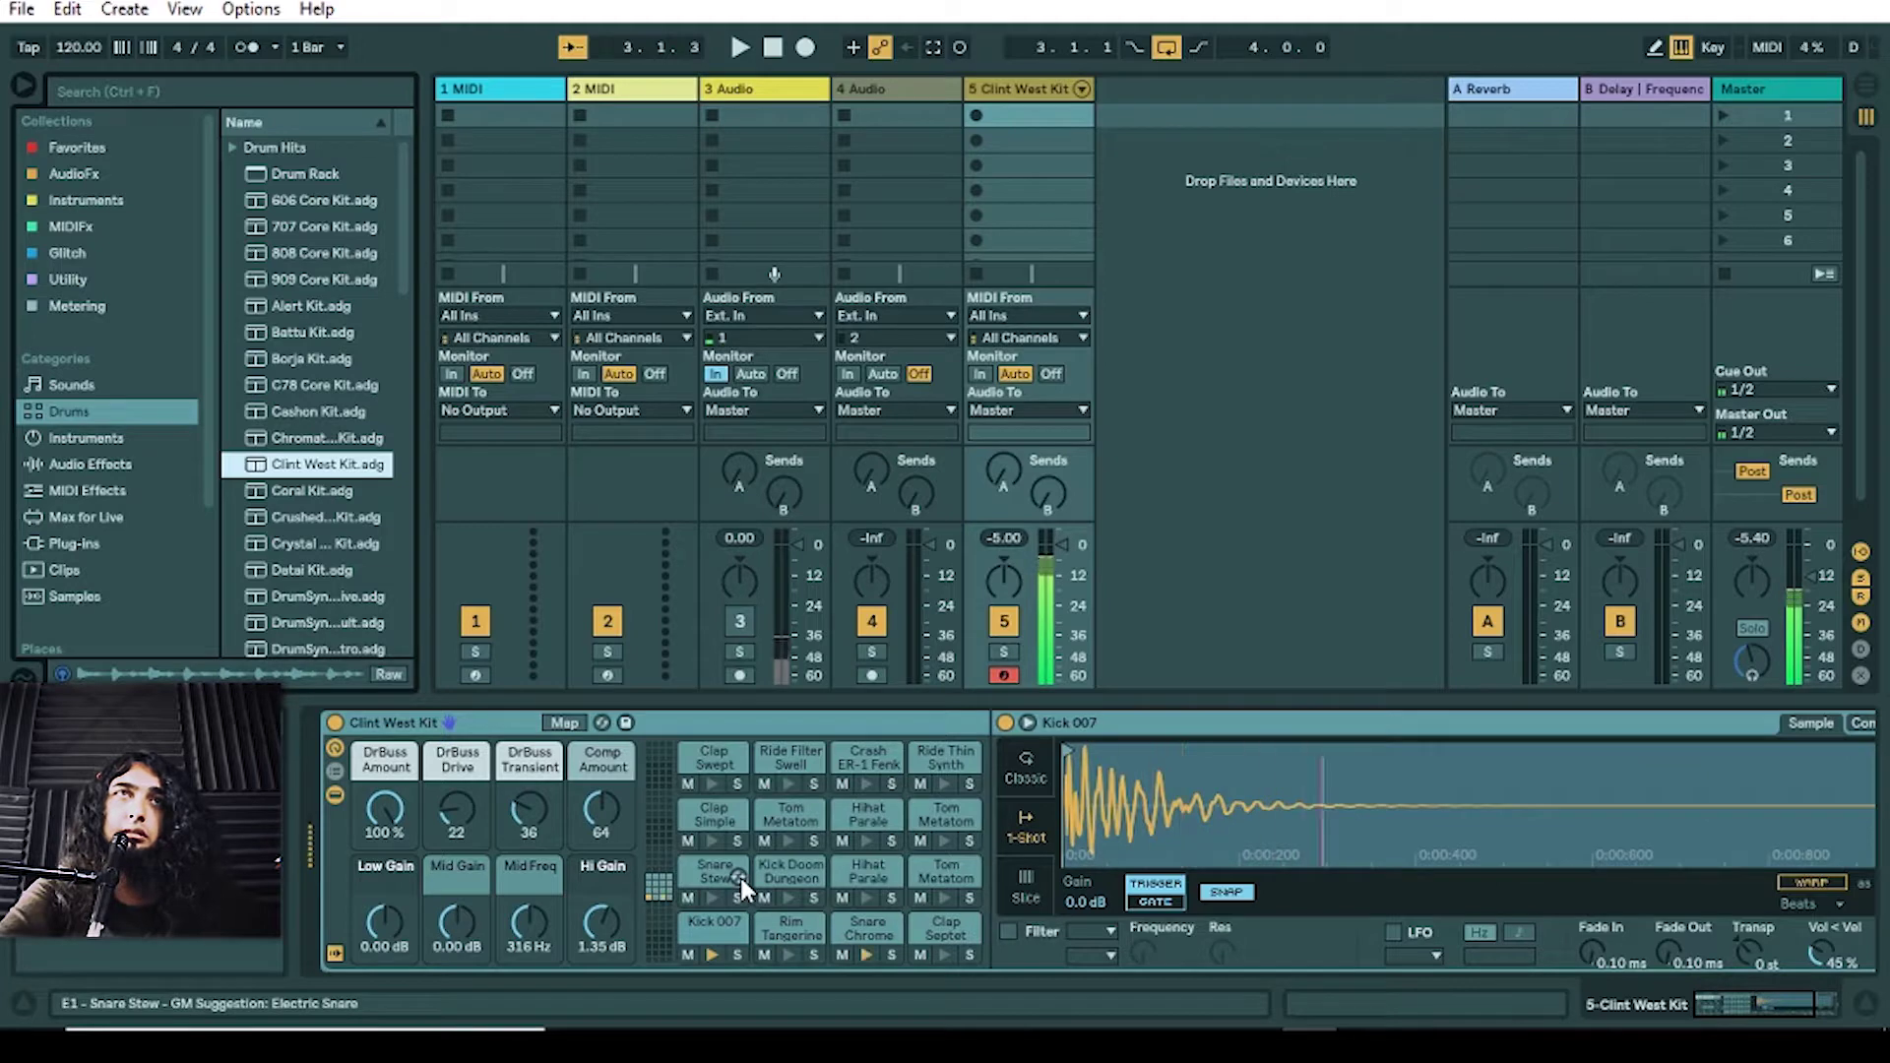
pyautogui.press('s')
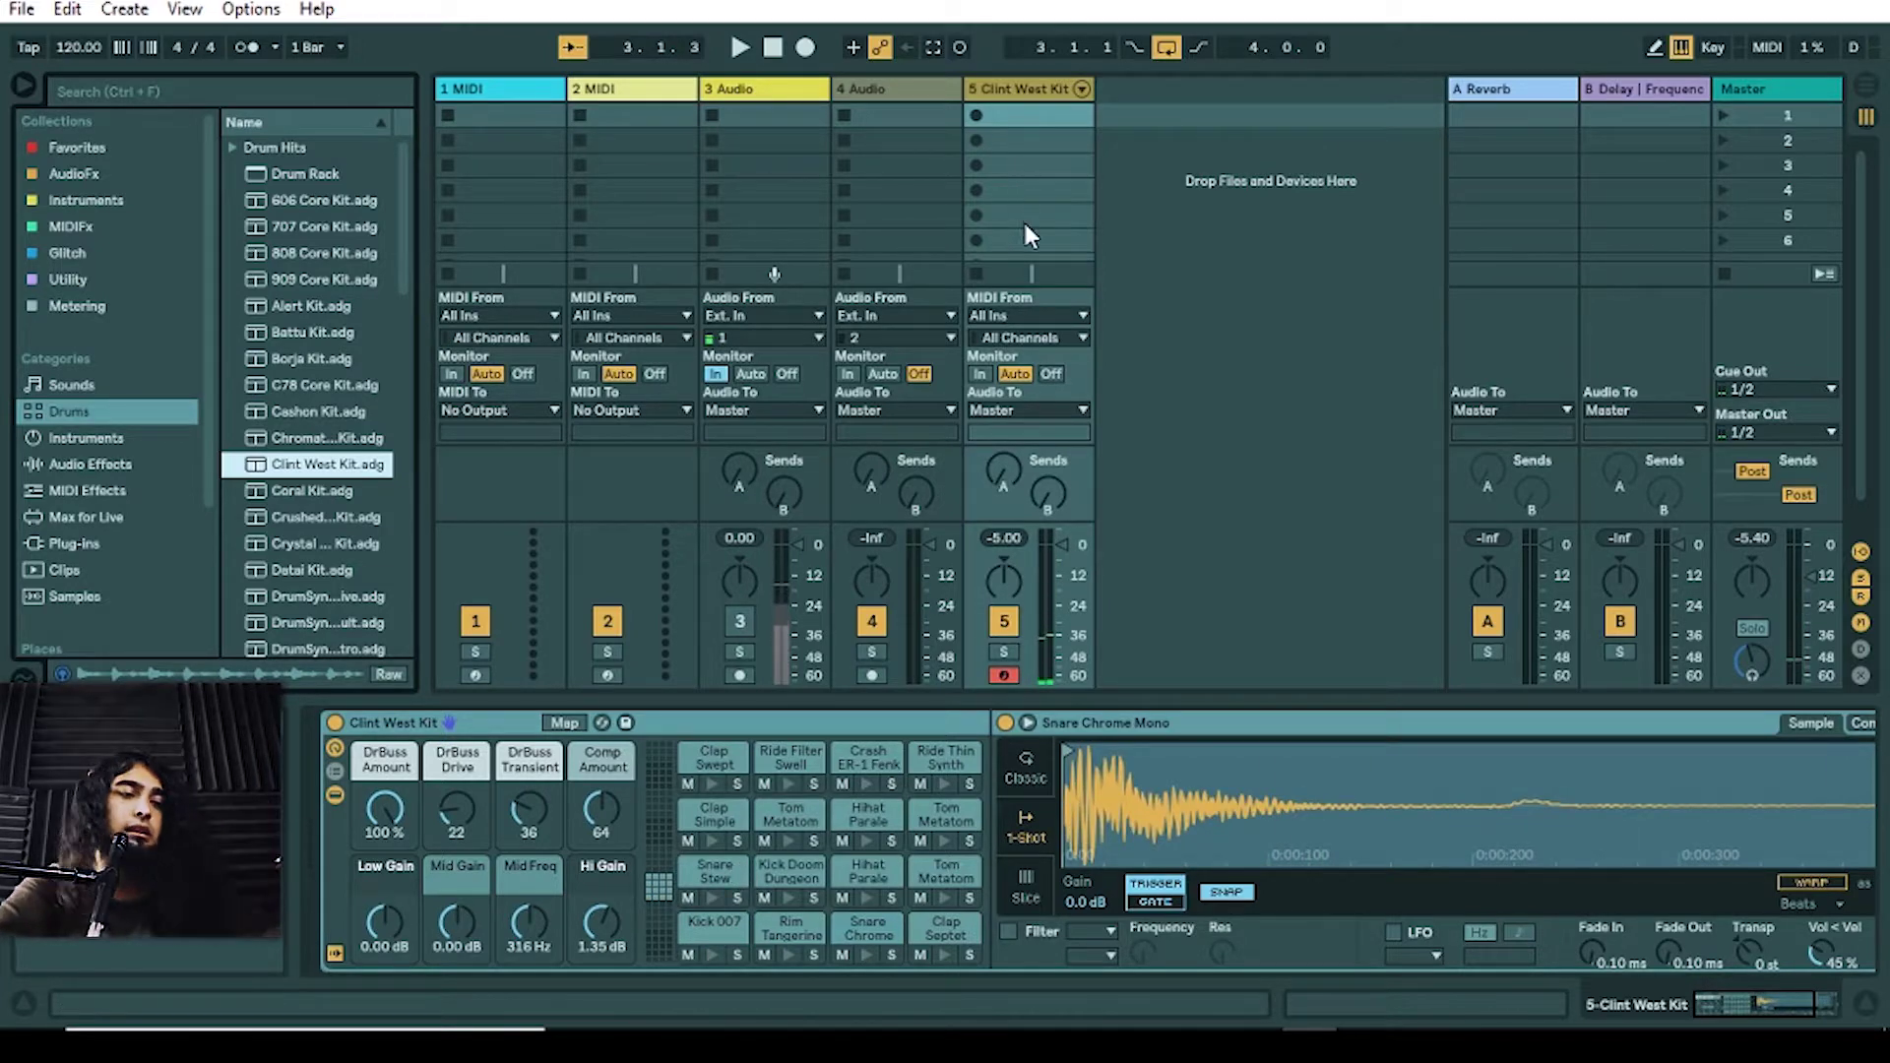
# Step: Play the Clint West Kit's tom, rim and other pads from the computer keyboard, and delete the kit's track
pyautogui.press('h')
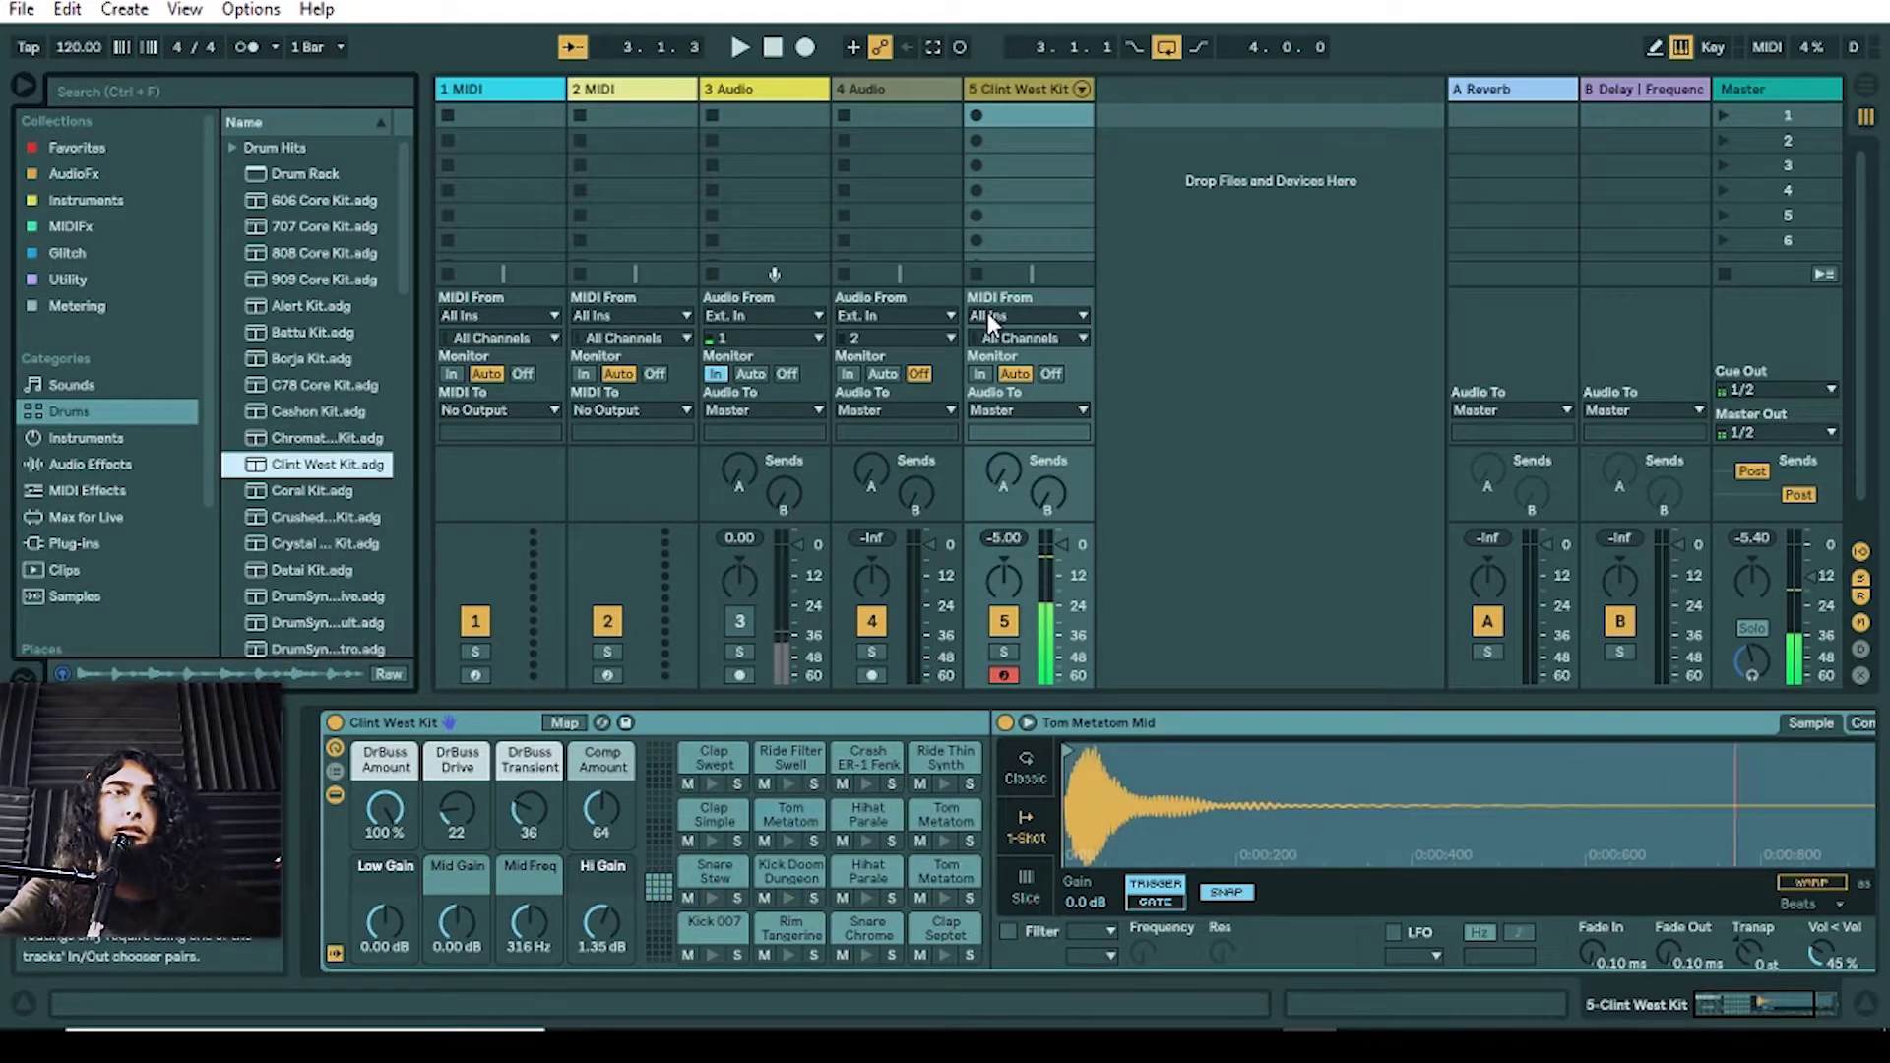
pyautogui.press('g')
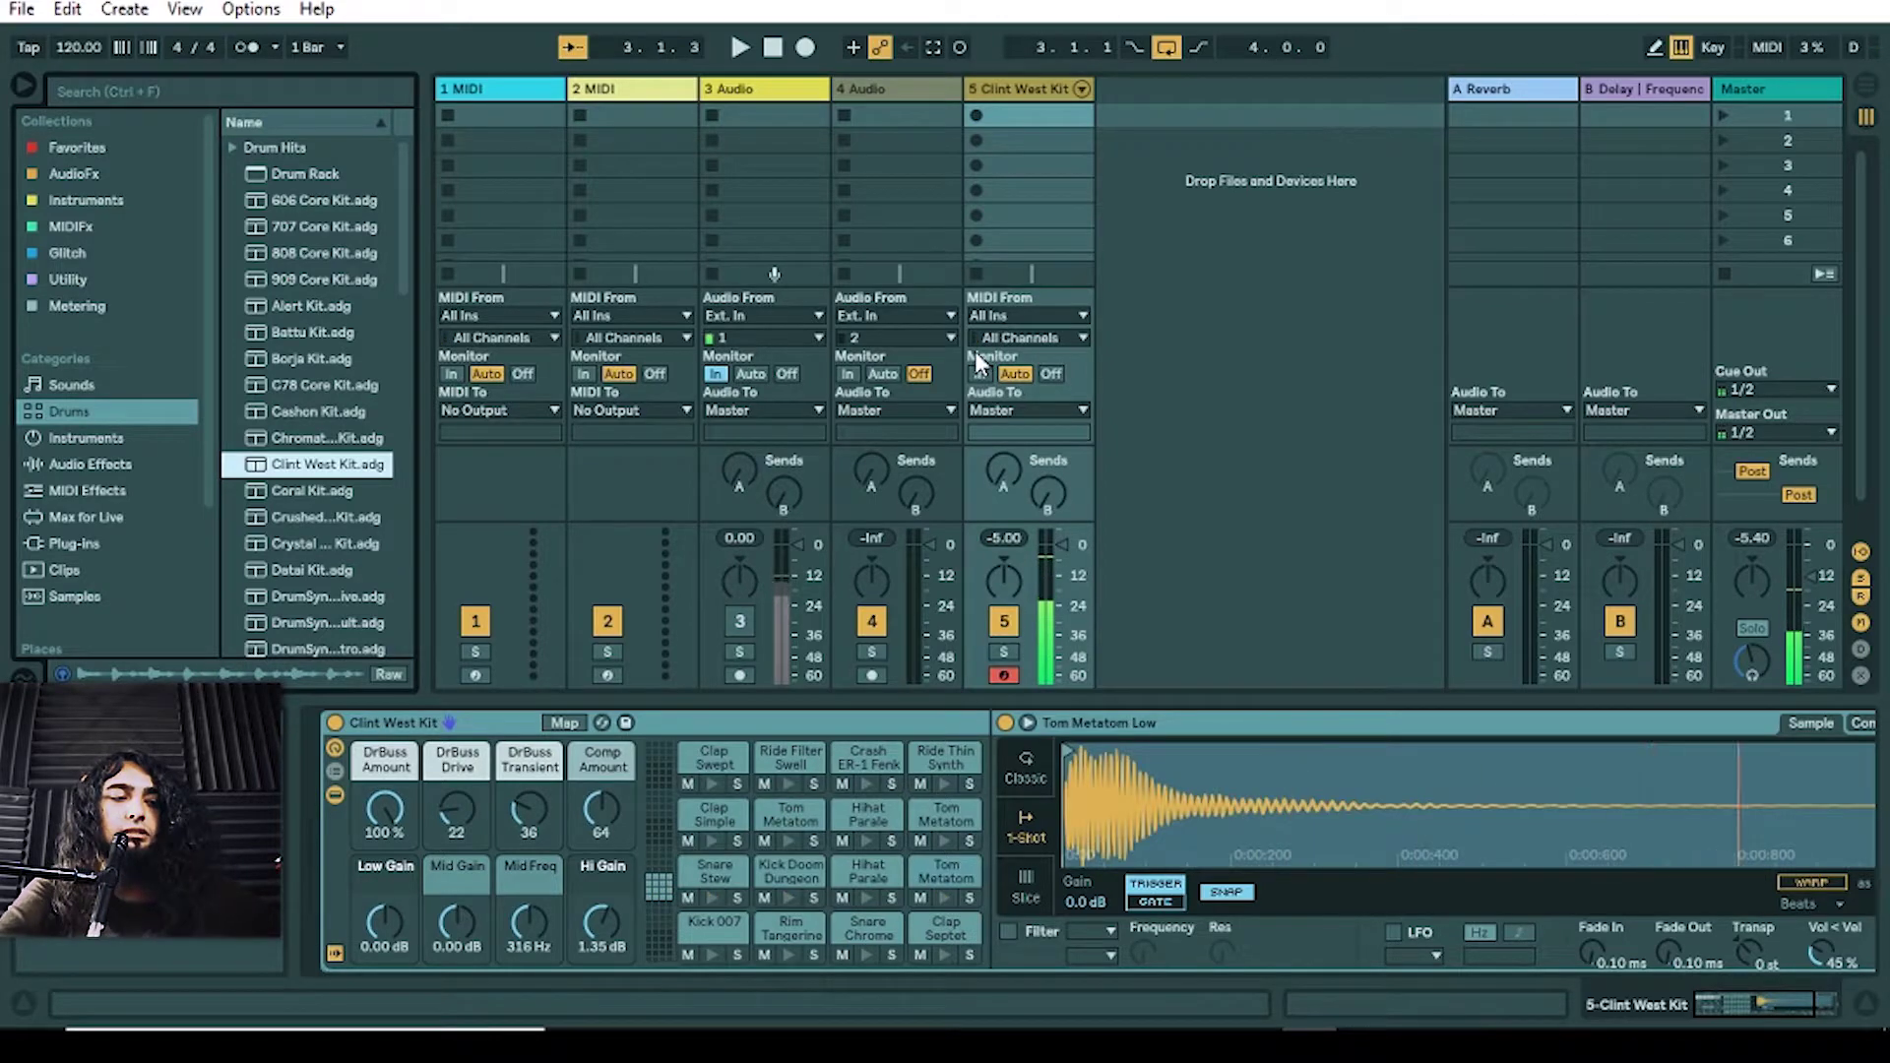
pyautogui.press('e')
pyautogui.press('t')
pyautogui.press('w')
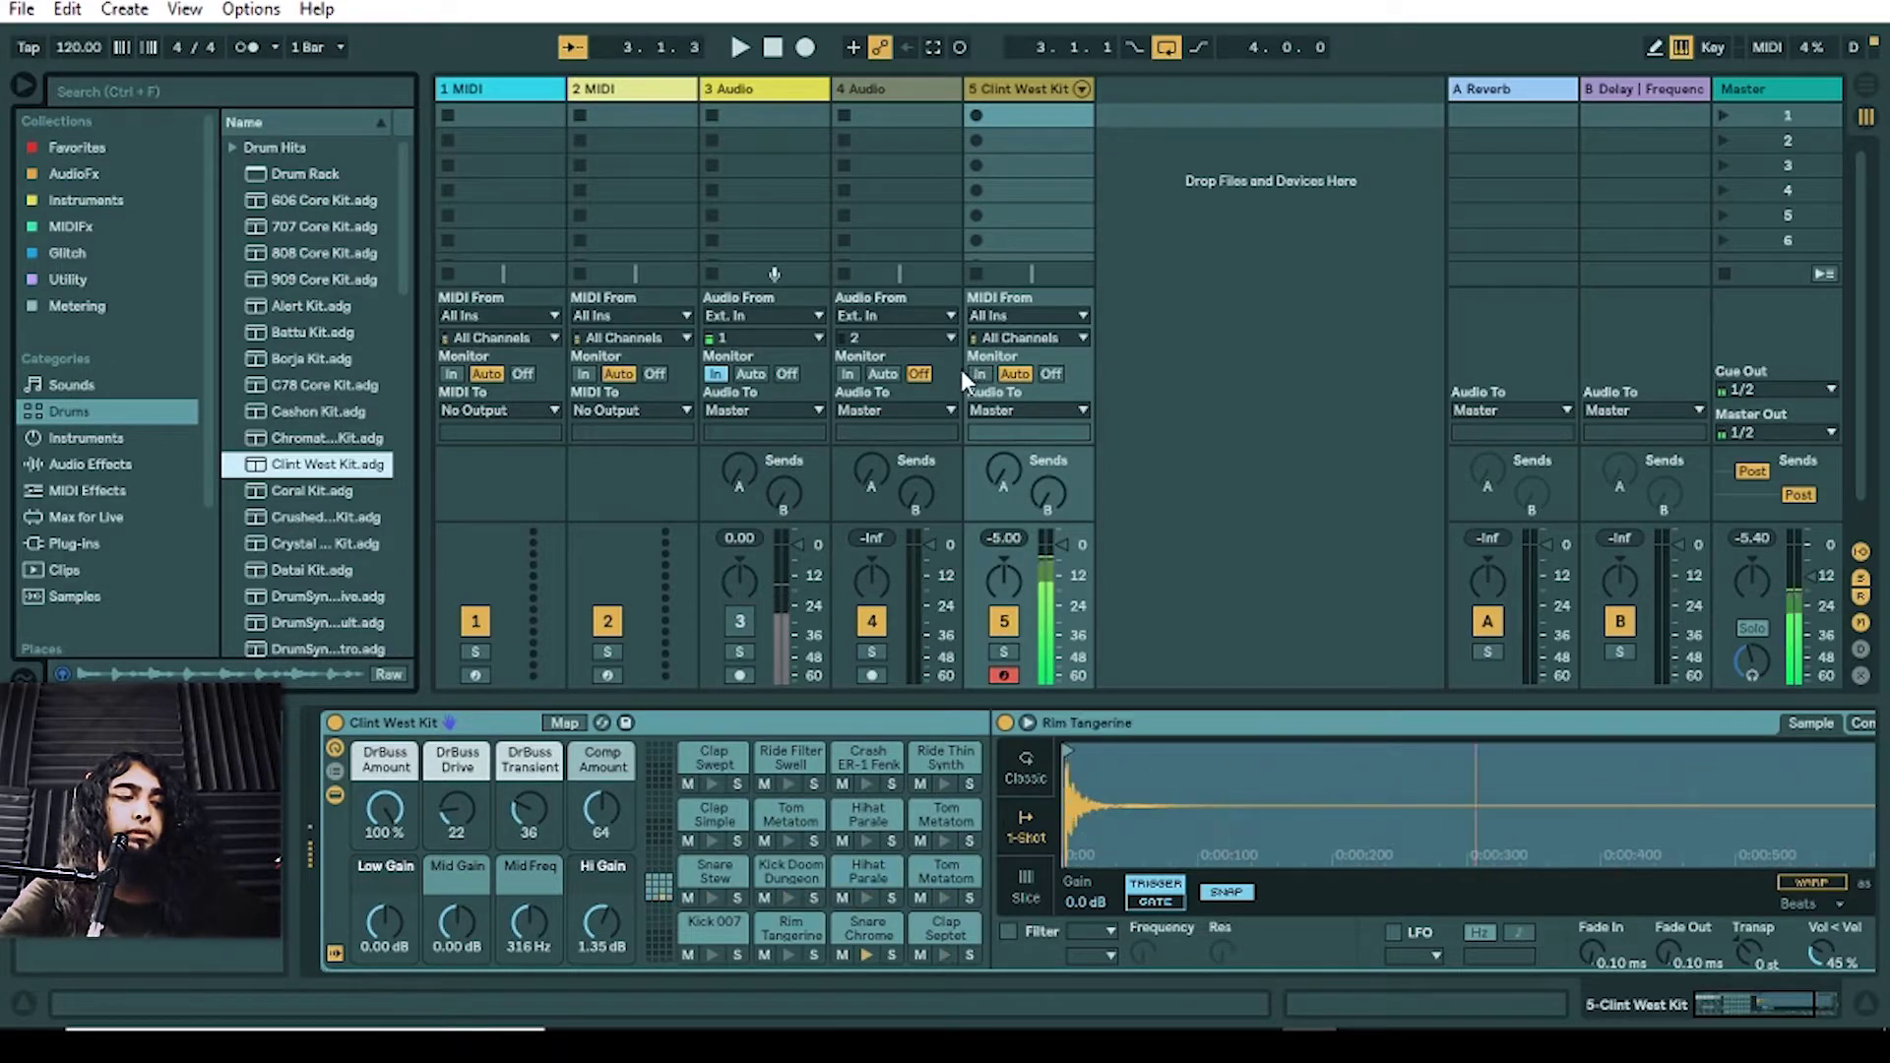
pyautogui.press('s')
pyautogui.press('f')
pyautogui.press('y')
pyautogui.press('Delete')
# Step: Look through the Instruments category, going over devices such as Electric, Sampler, Simpler and Wavetable
pyautogui.click(109, 436)
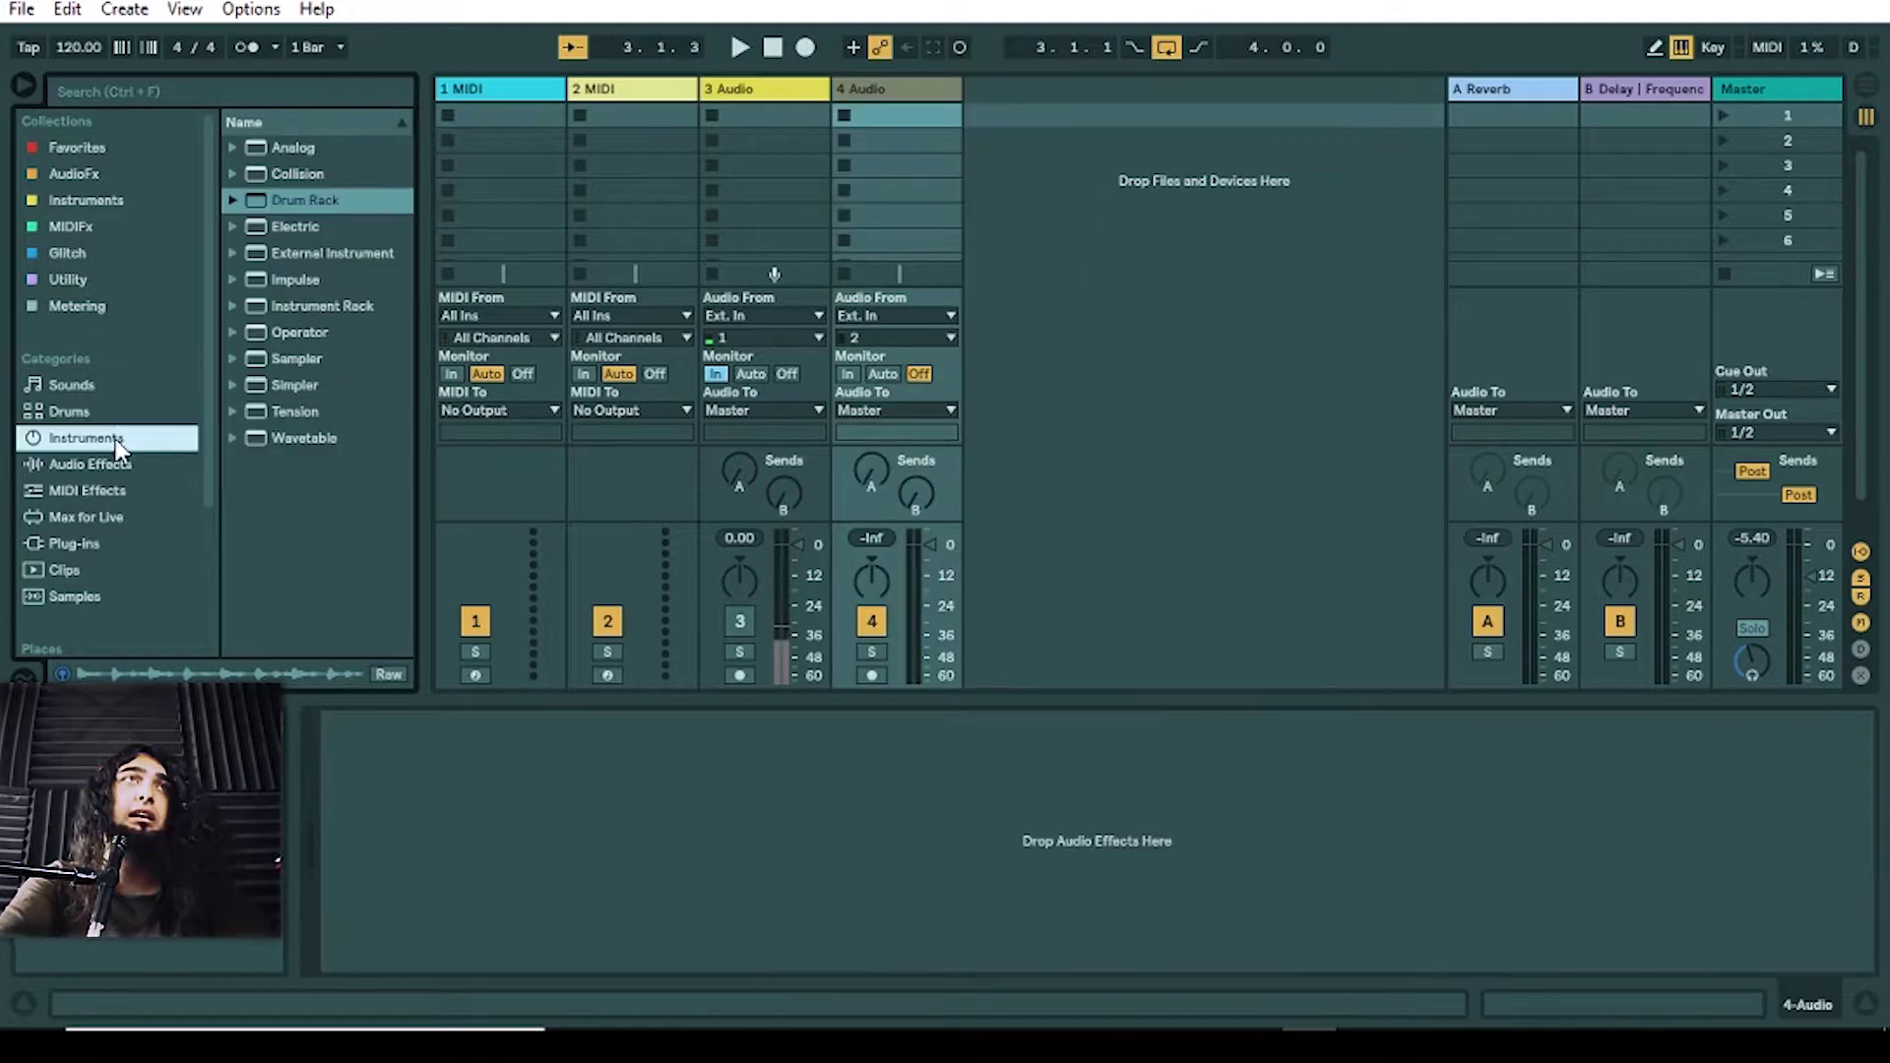
pyautogui.press('Down')
pyautogui.press('Down')
pyautogui.press('Down')
pyautogui.press('Down')
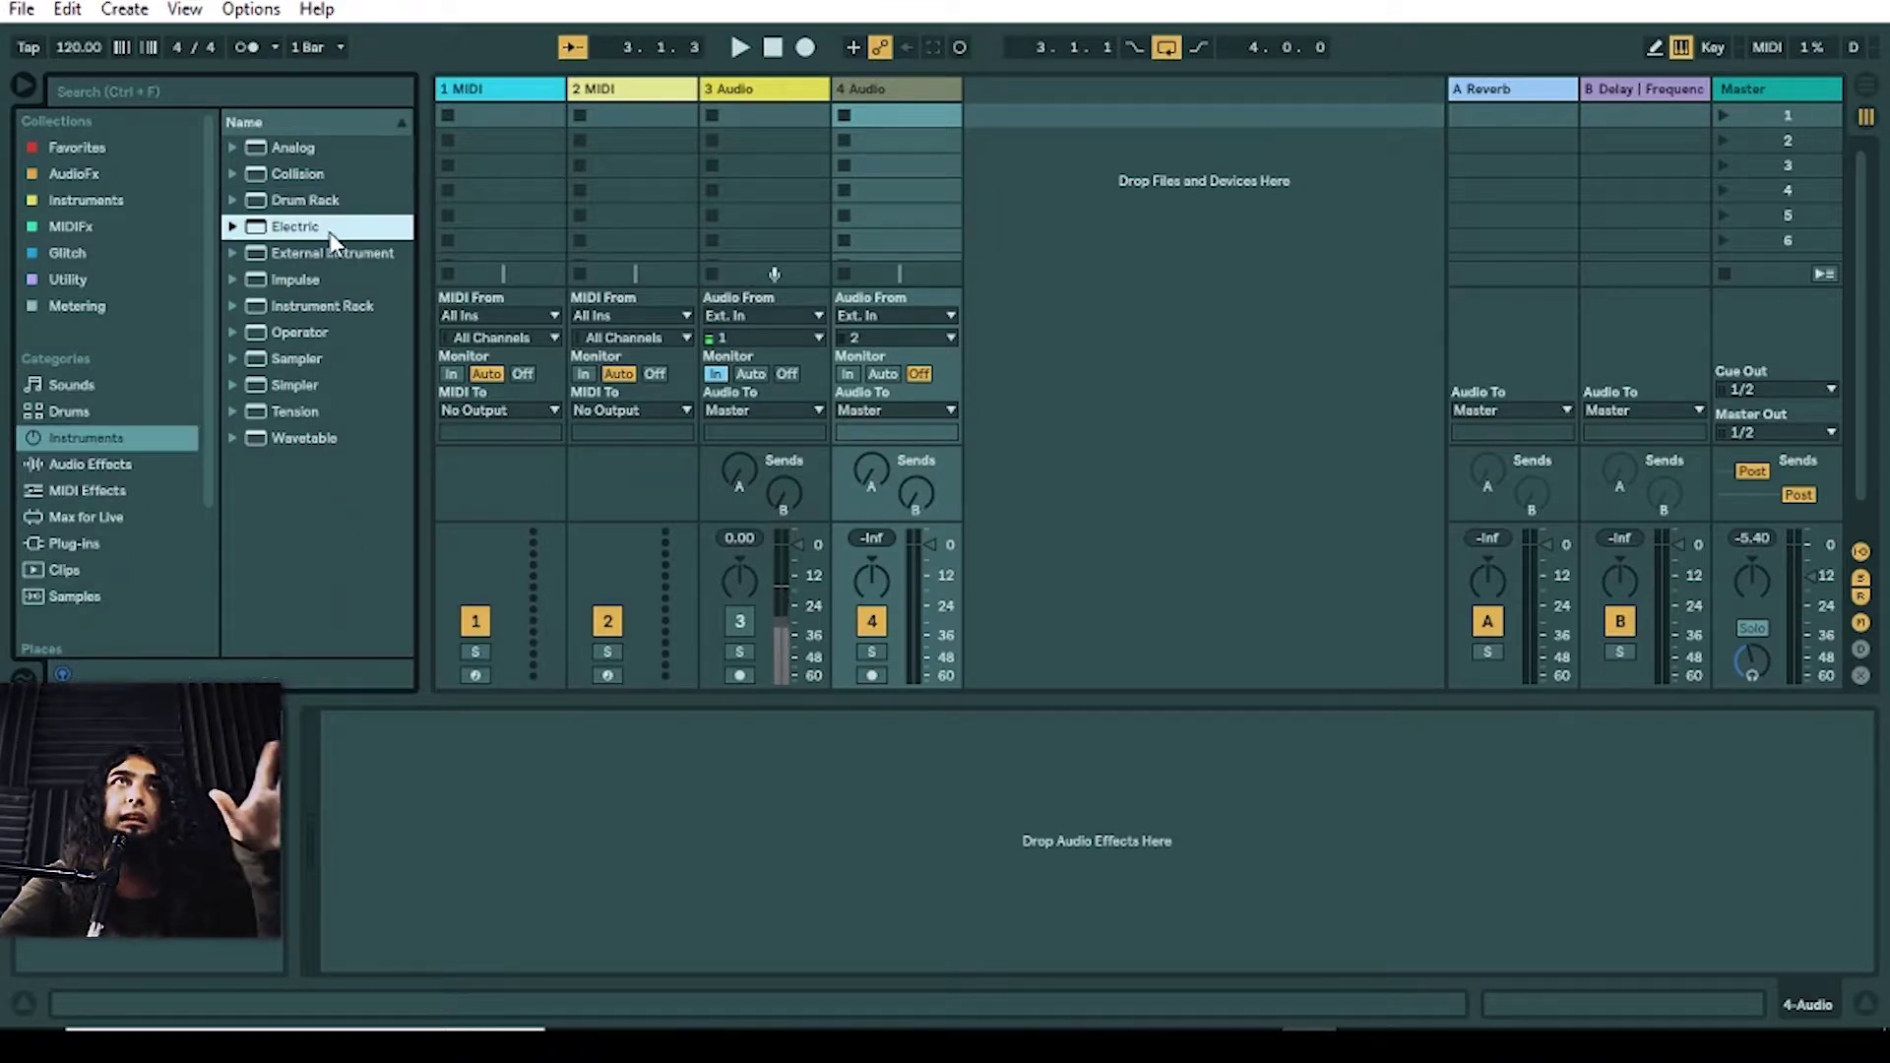
pyautogui.click(293, 362)
pyautogui.click(294, 385)
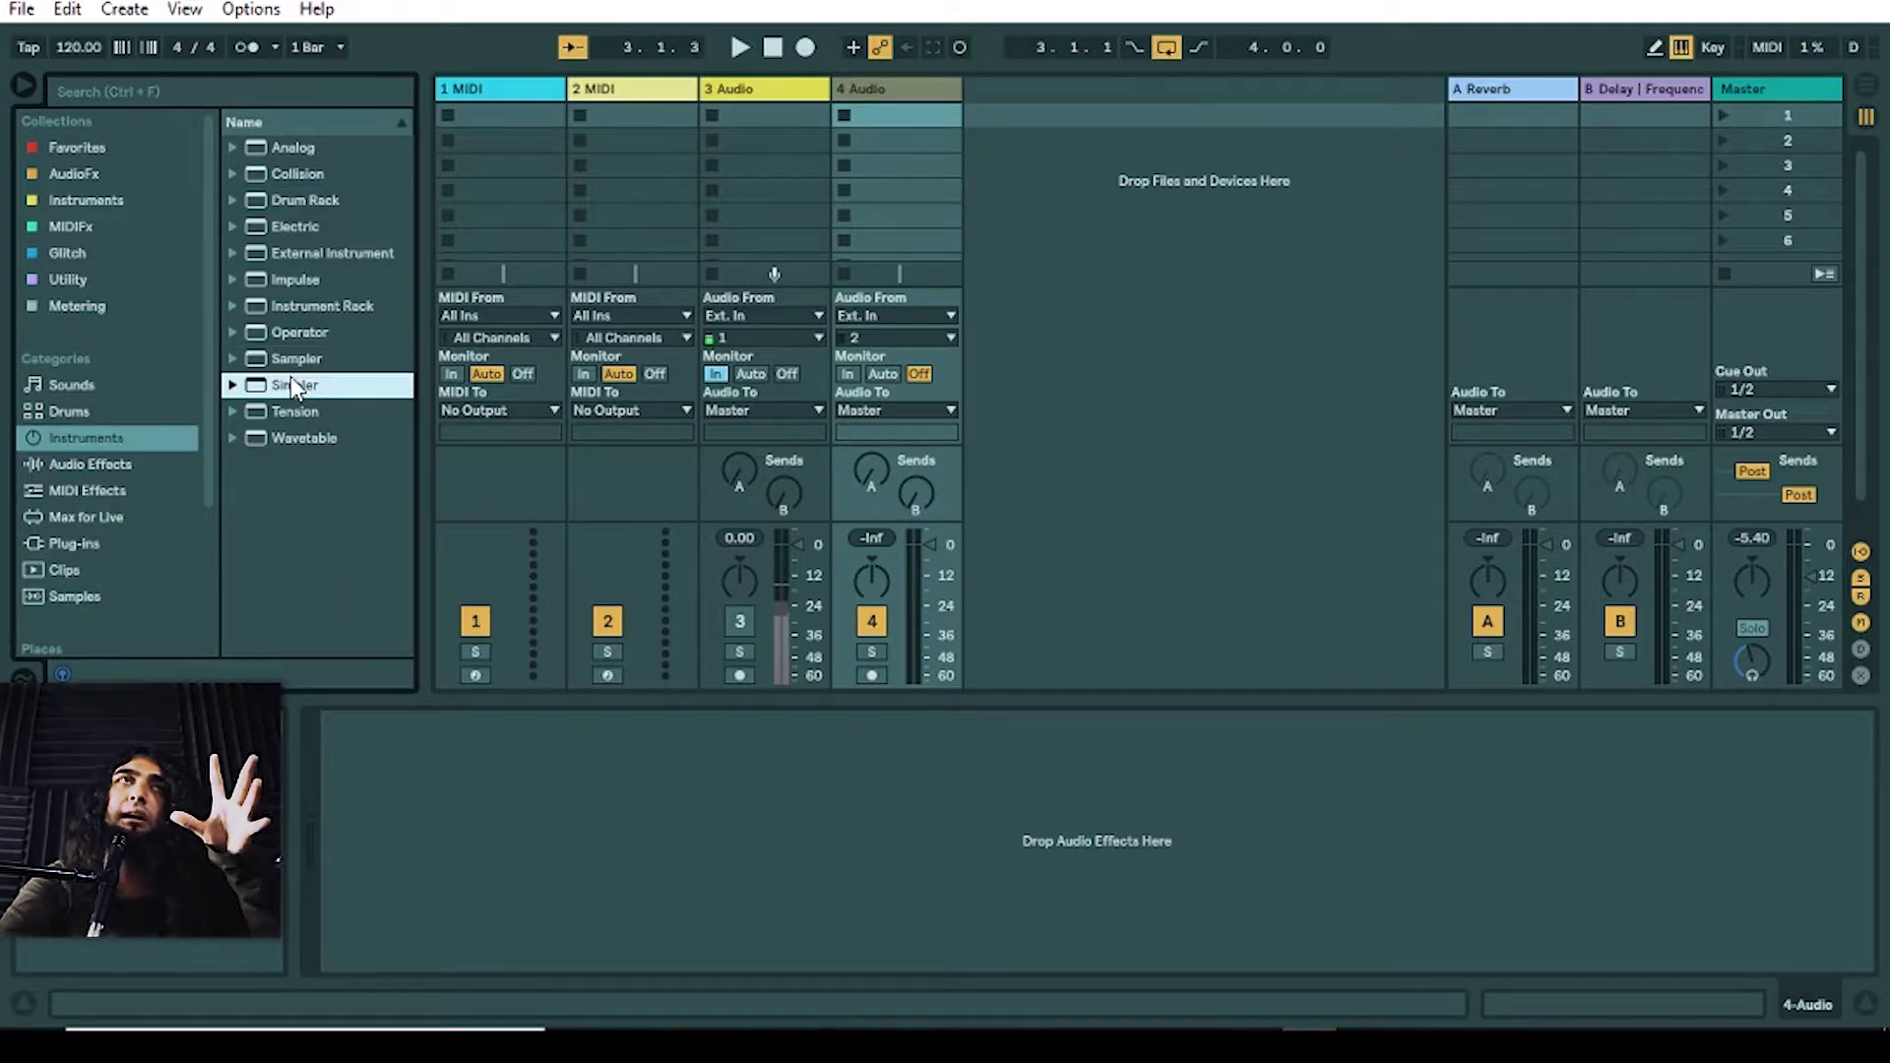
pyautogui.click(307, 437)
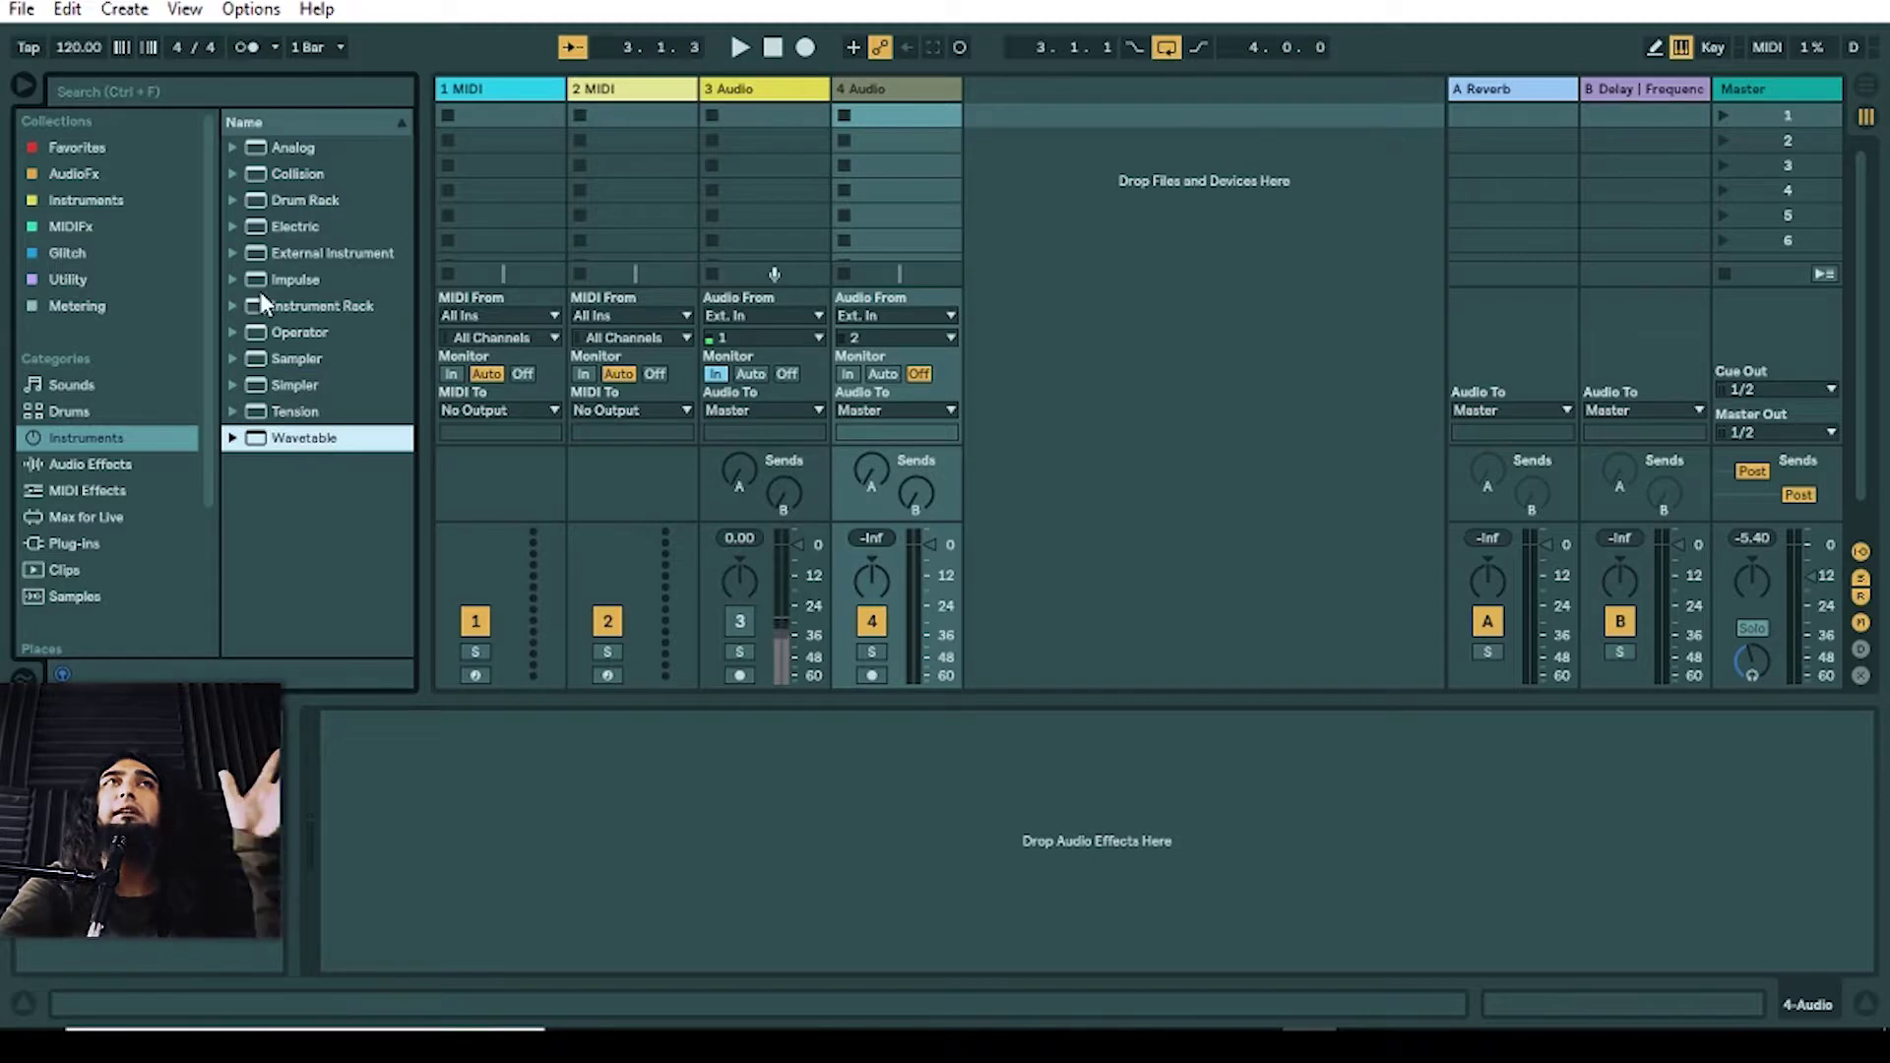
# Step: Compare the Sounds and Instruments categories, and collapse the Synth Lead folder in Sounds
pyautogui.click(123, 388)
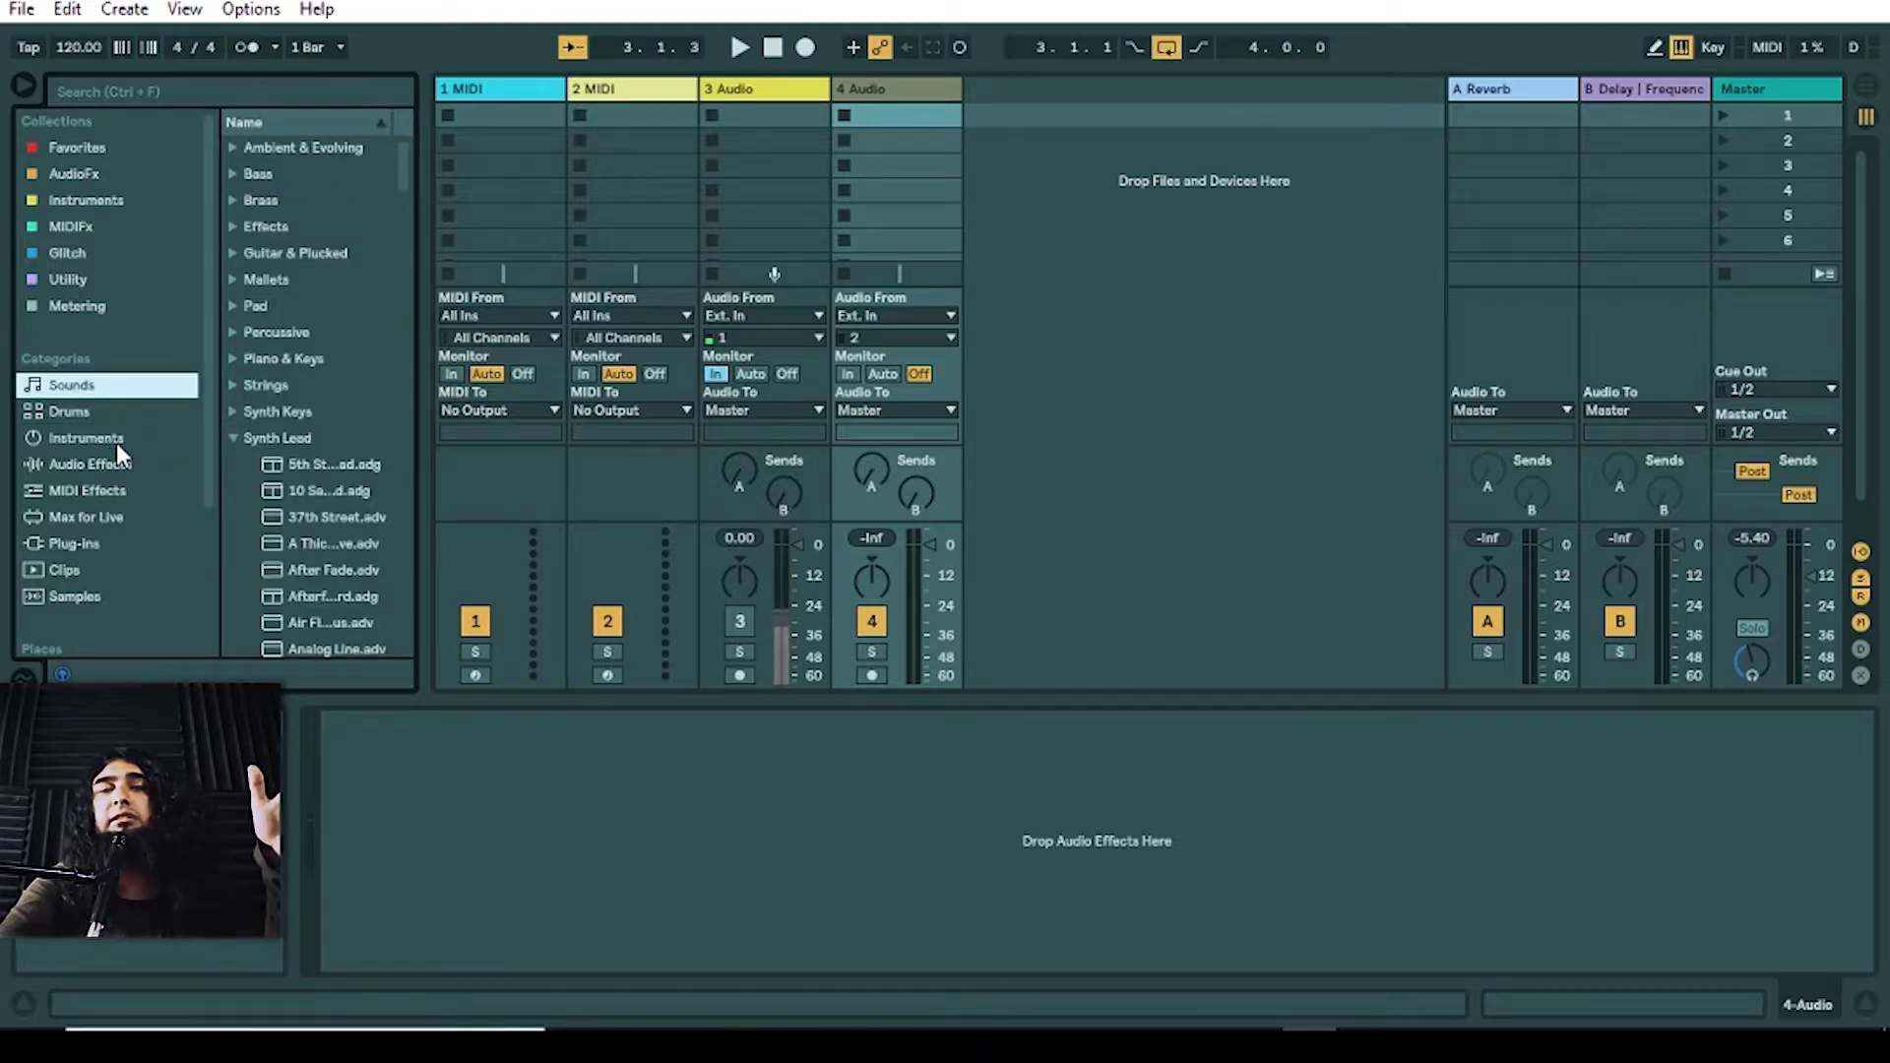
pyautogui.click(116, 439)
pyautogui.click(116, 385)
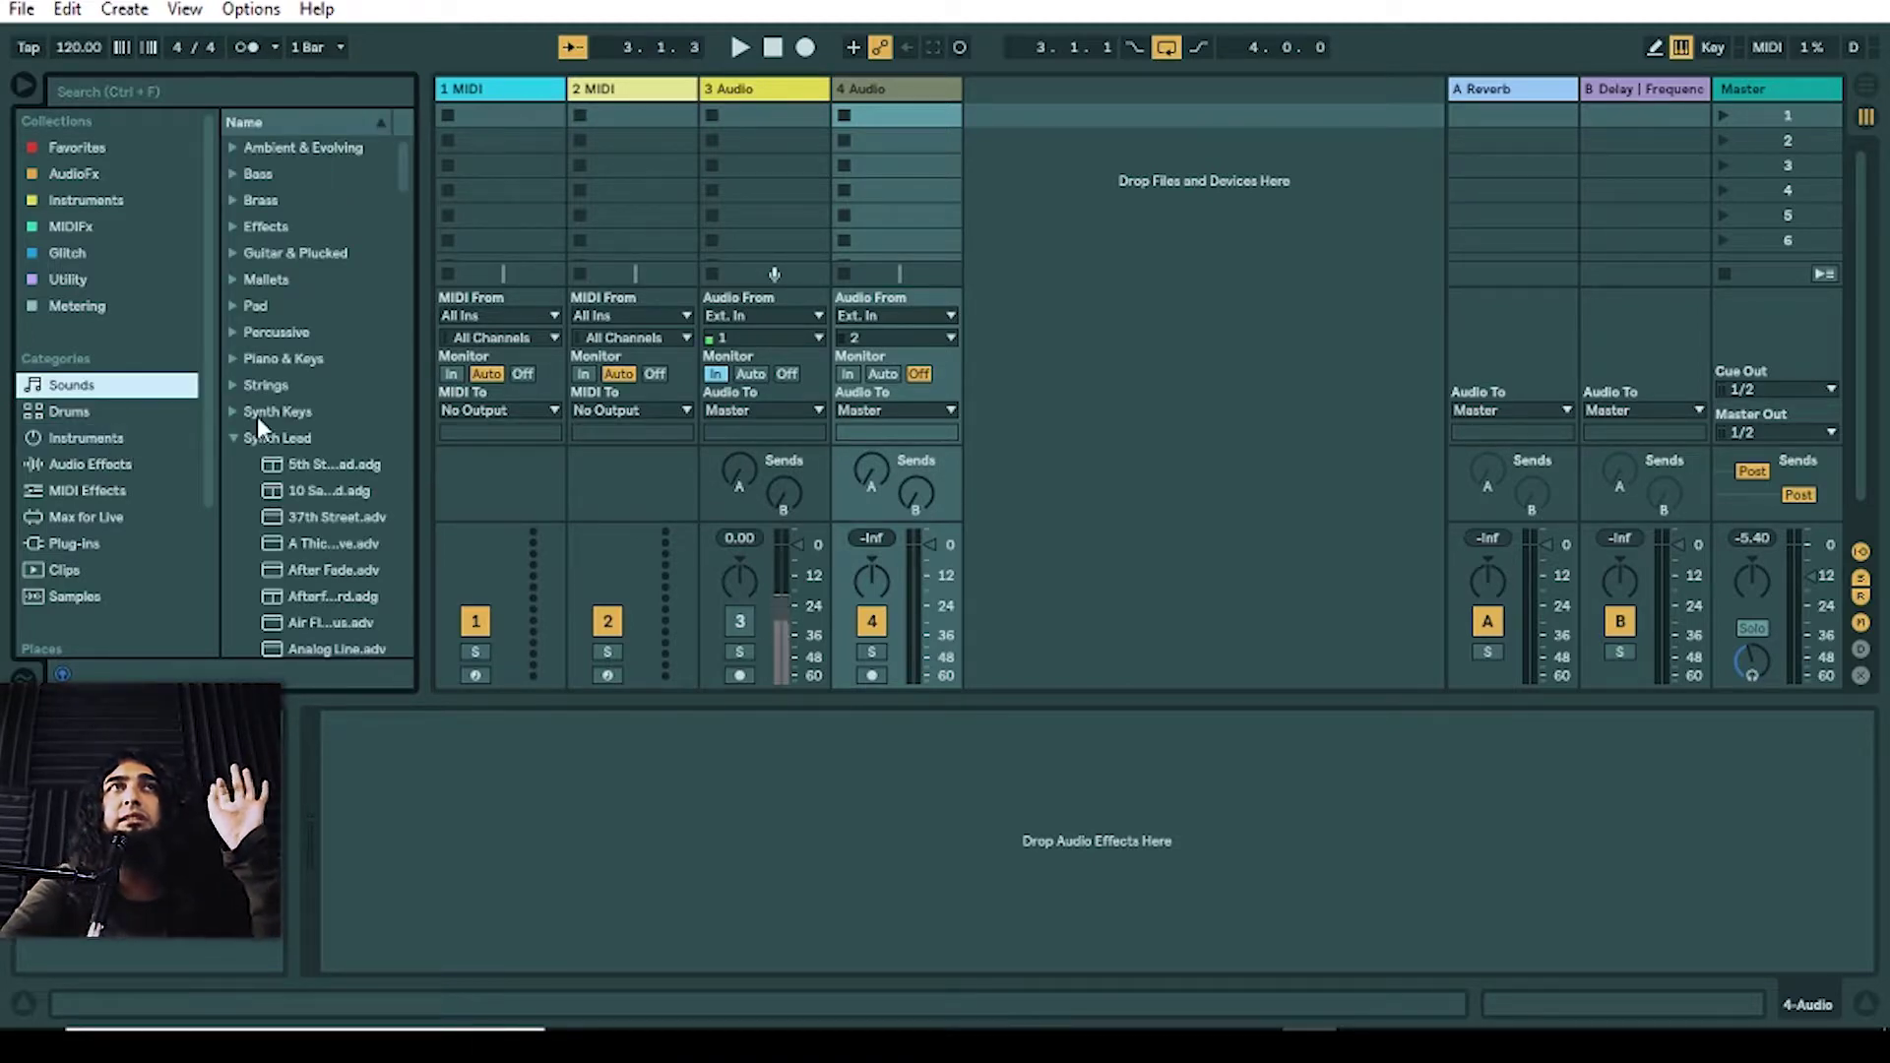
pyautogui.click(234, 439)
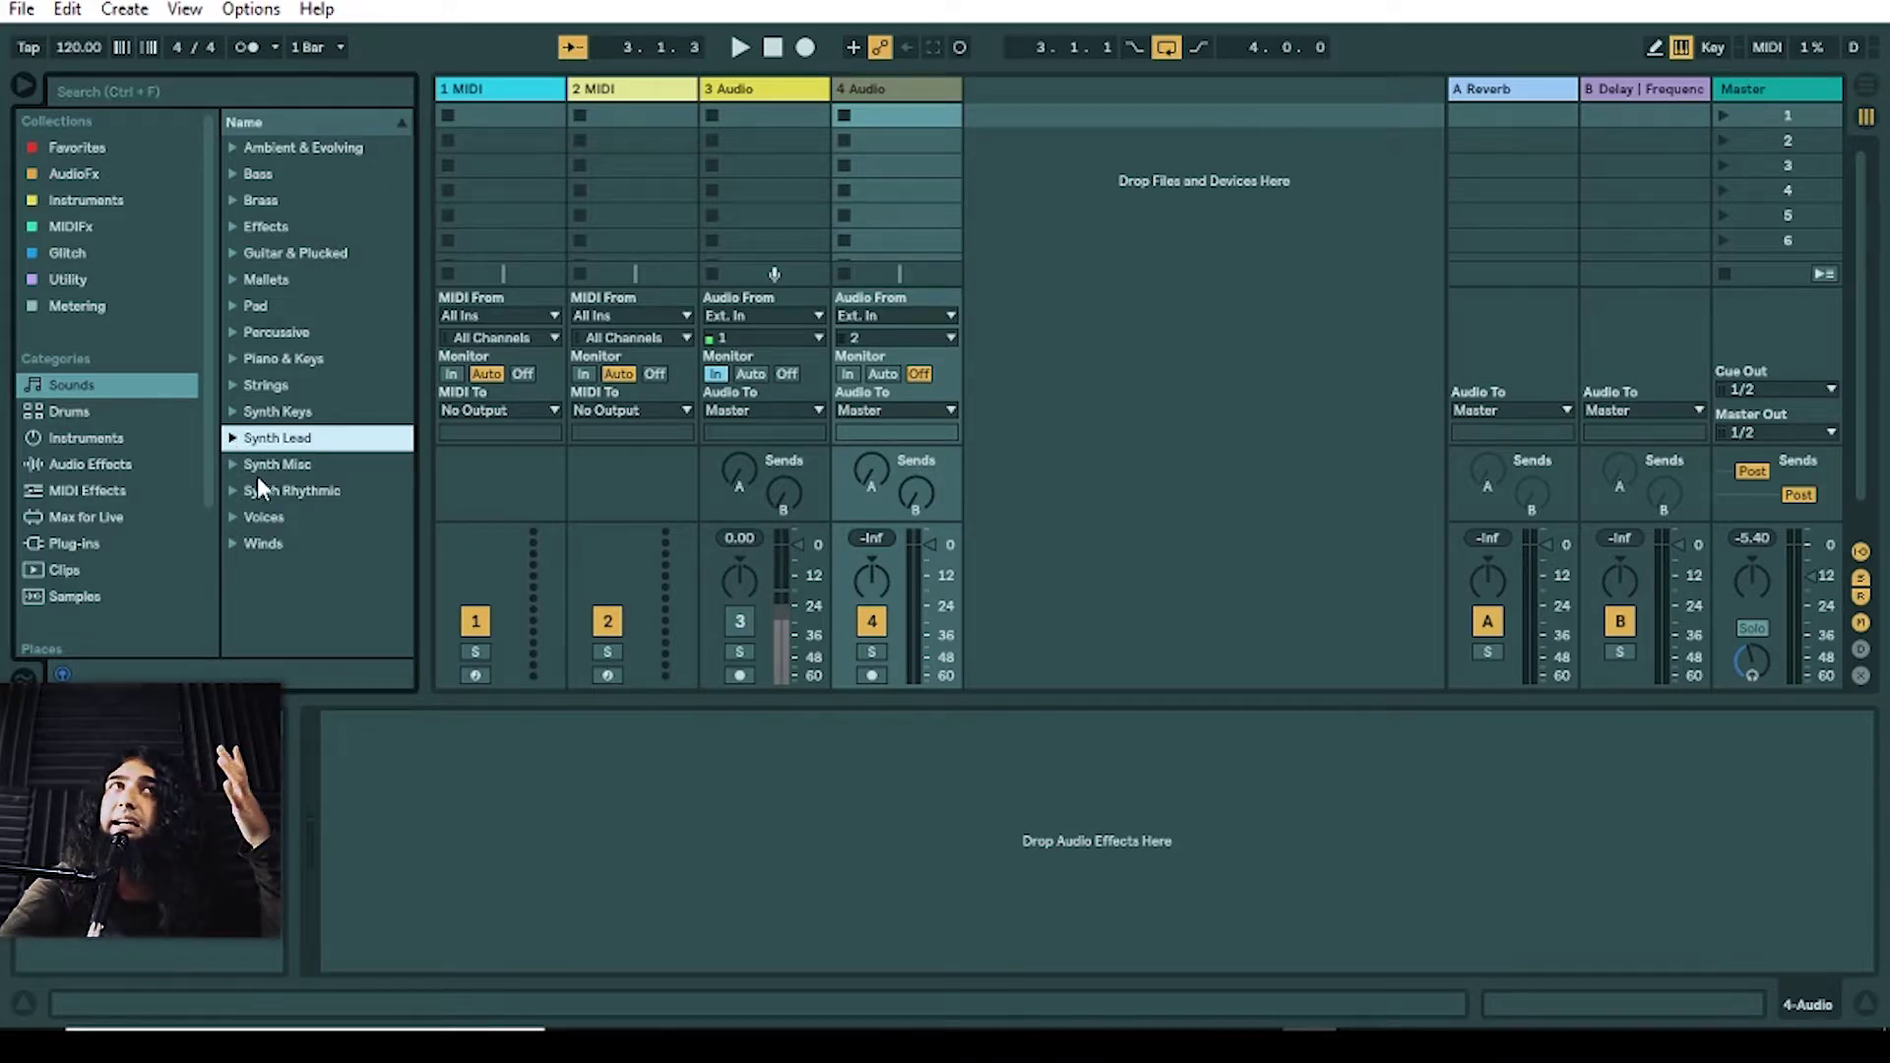
# Step: Return to the Instruments category and point out Impulse, Instrument Rack, Simpler and Drum Rack
pyautogui.click(133, 439)
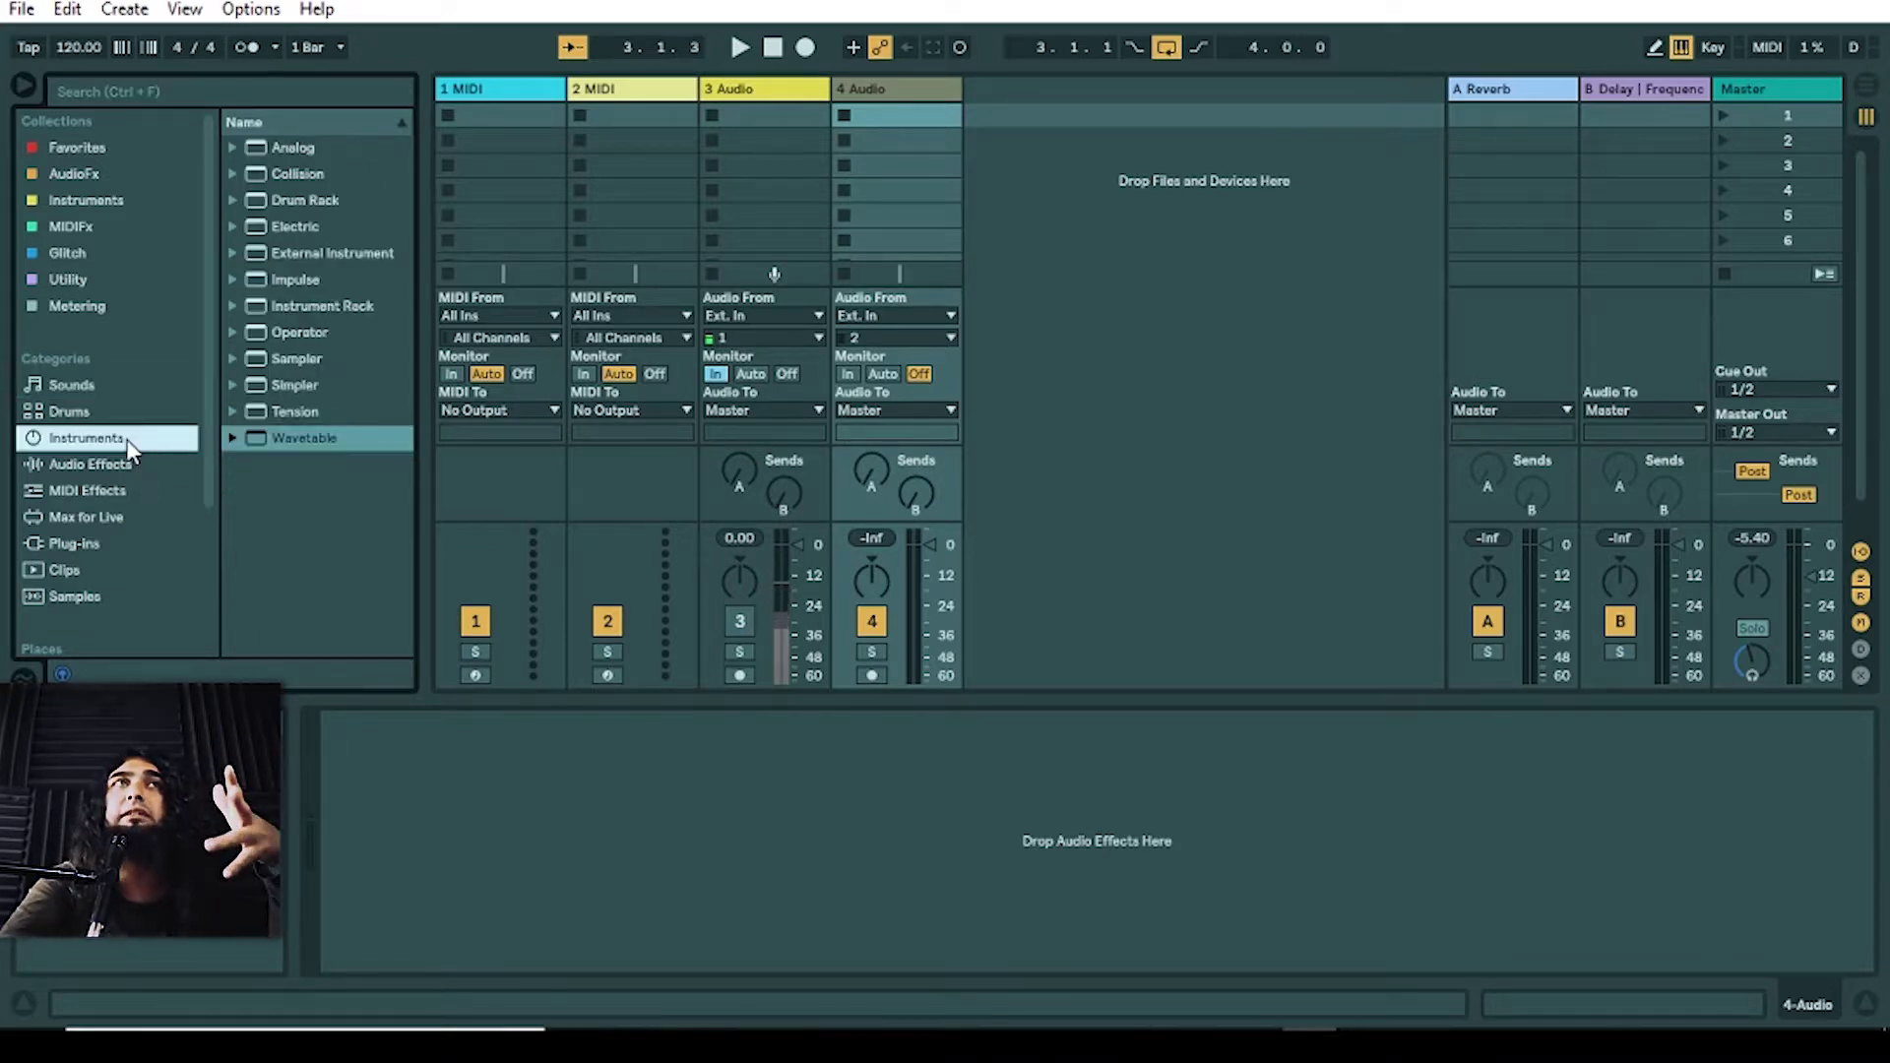
pyautogui.click(263, 289)
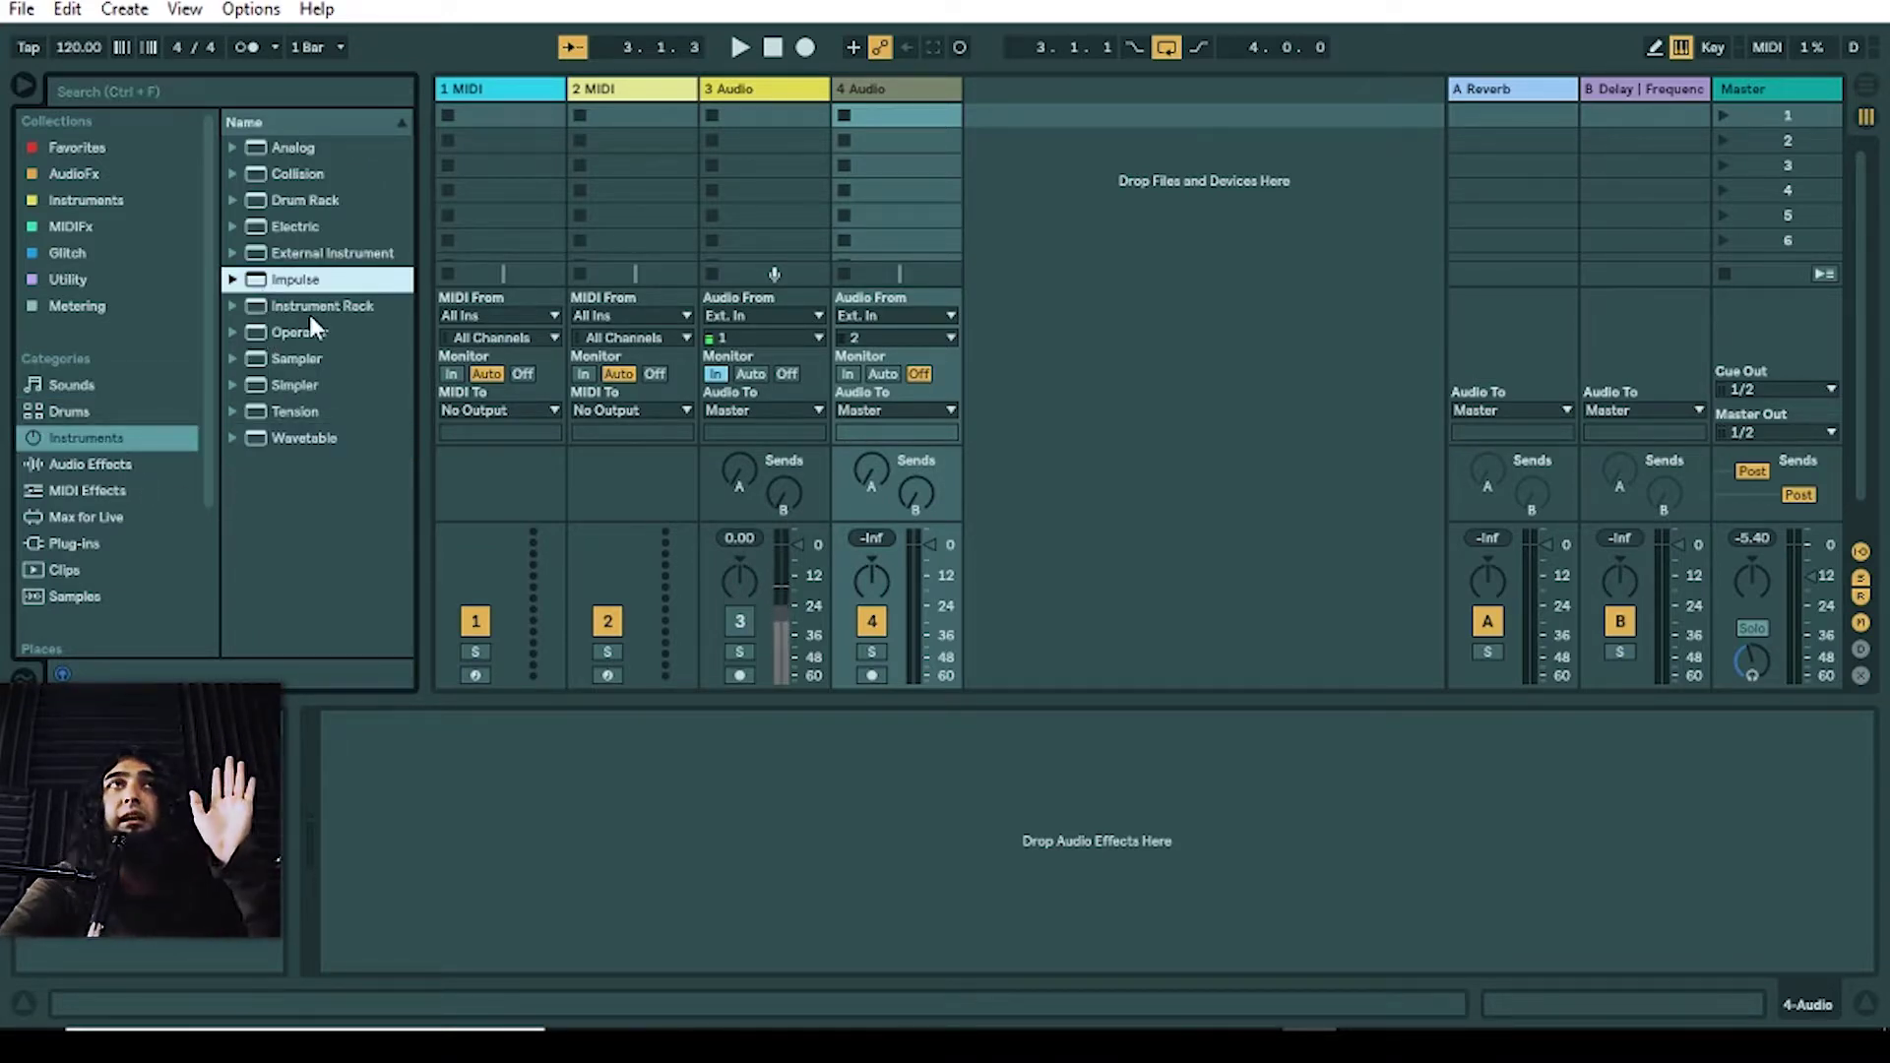
pyautogui.click(263, 306)
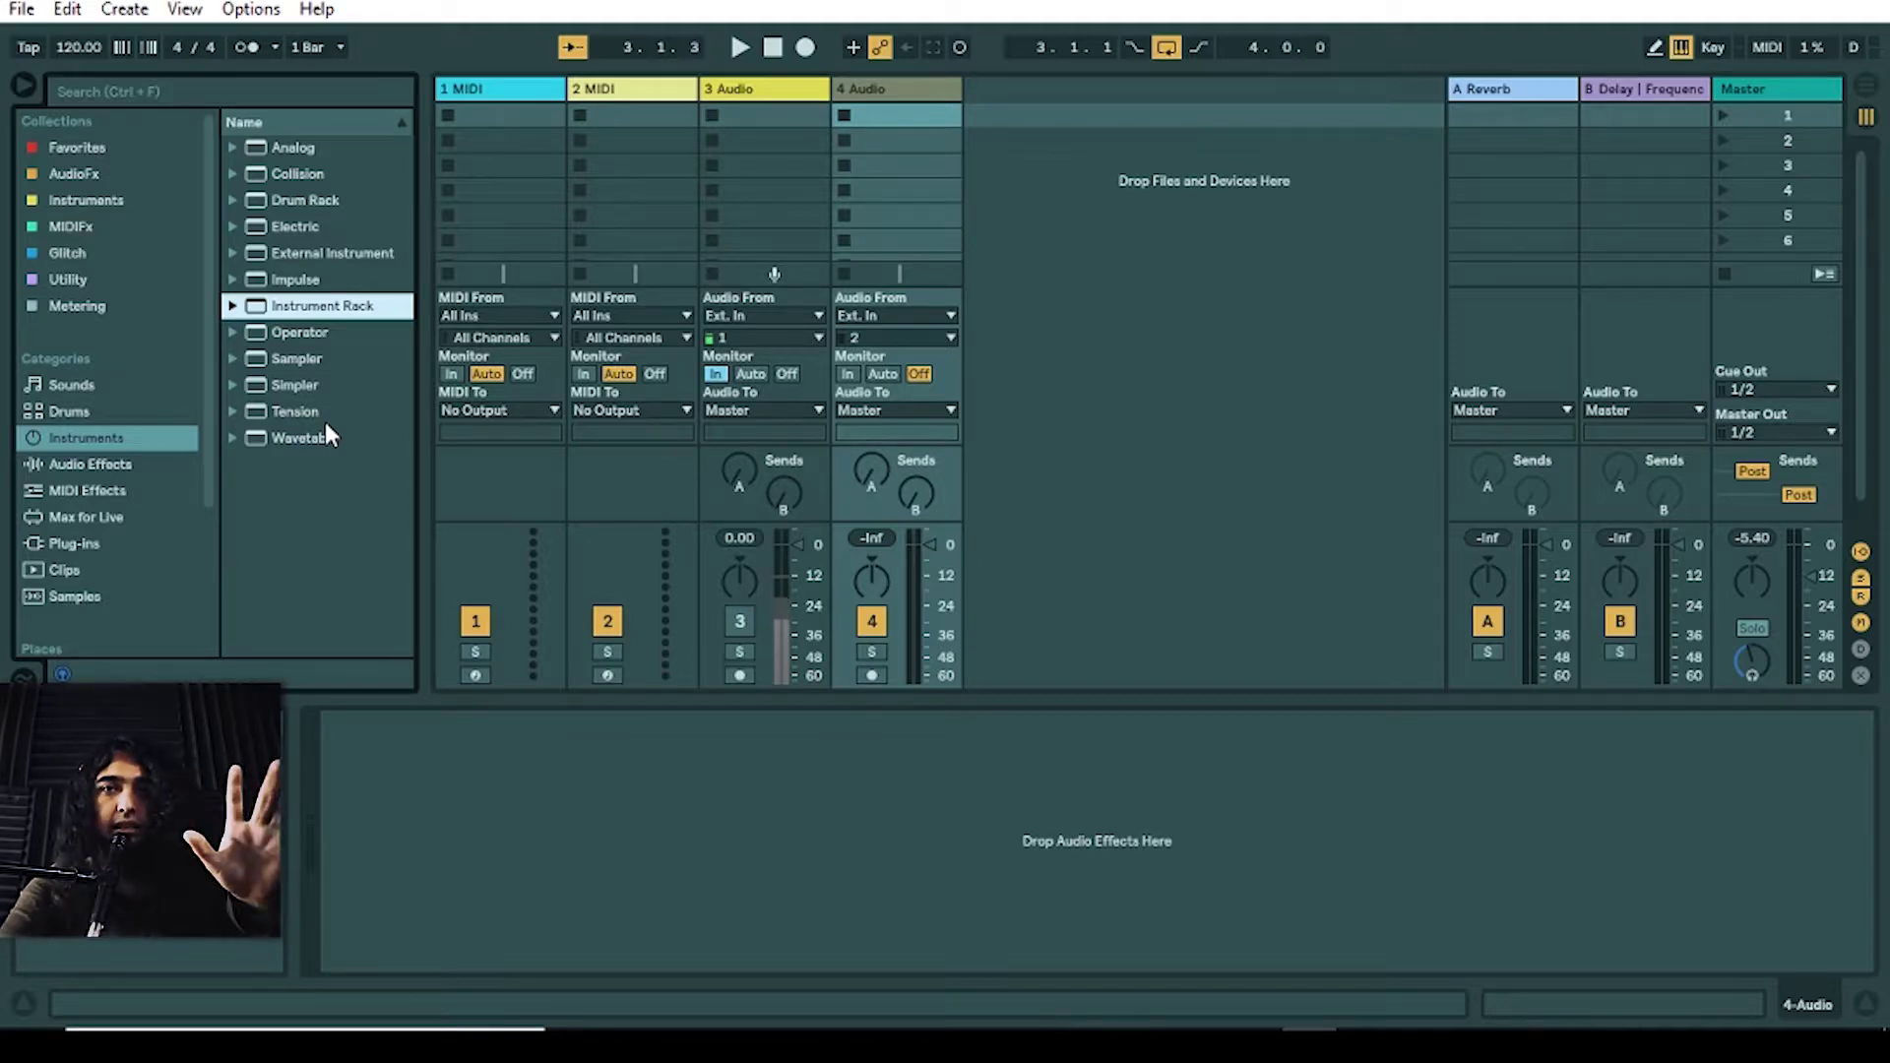
pyautogui.click(334, 391)
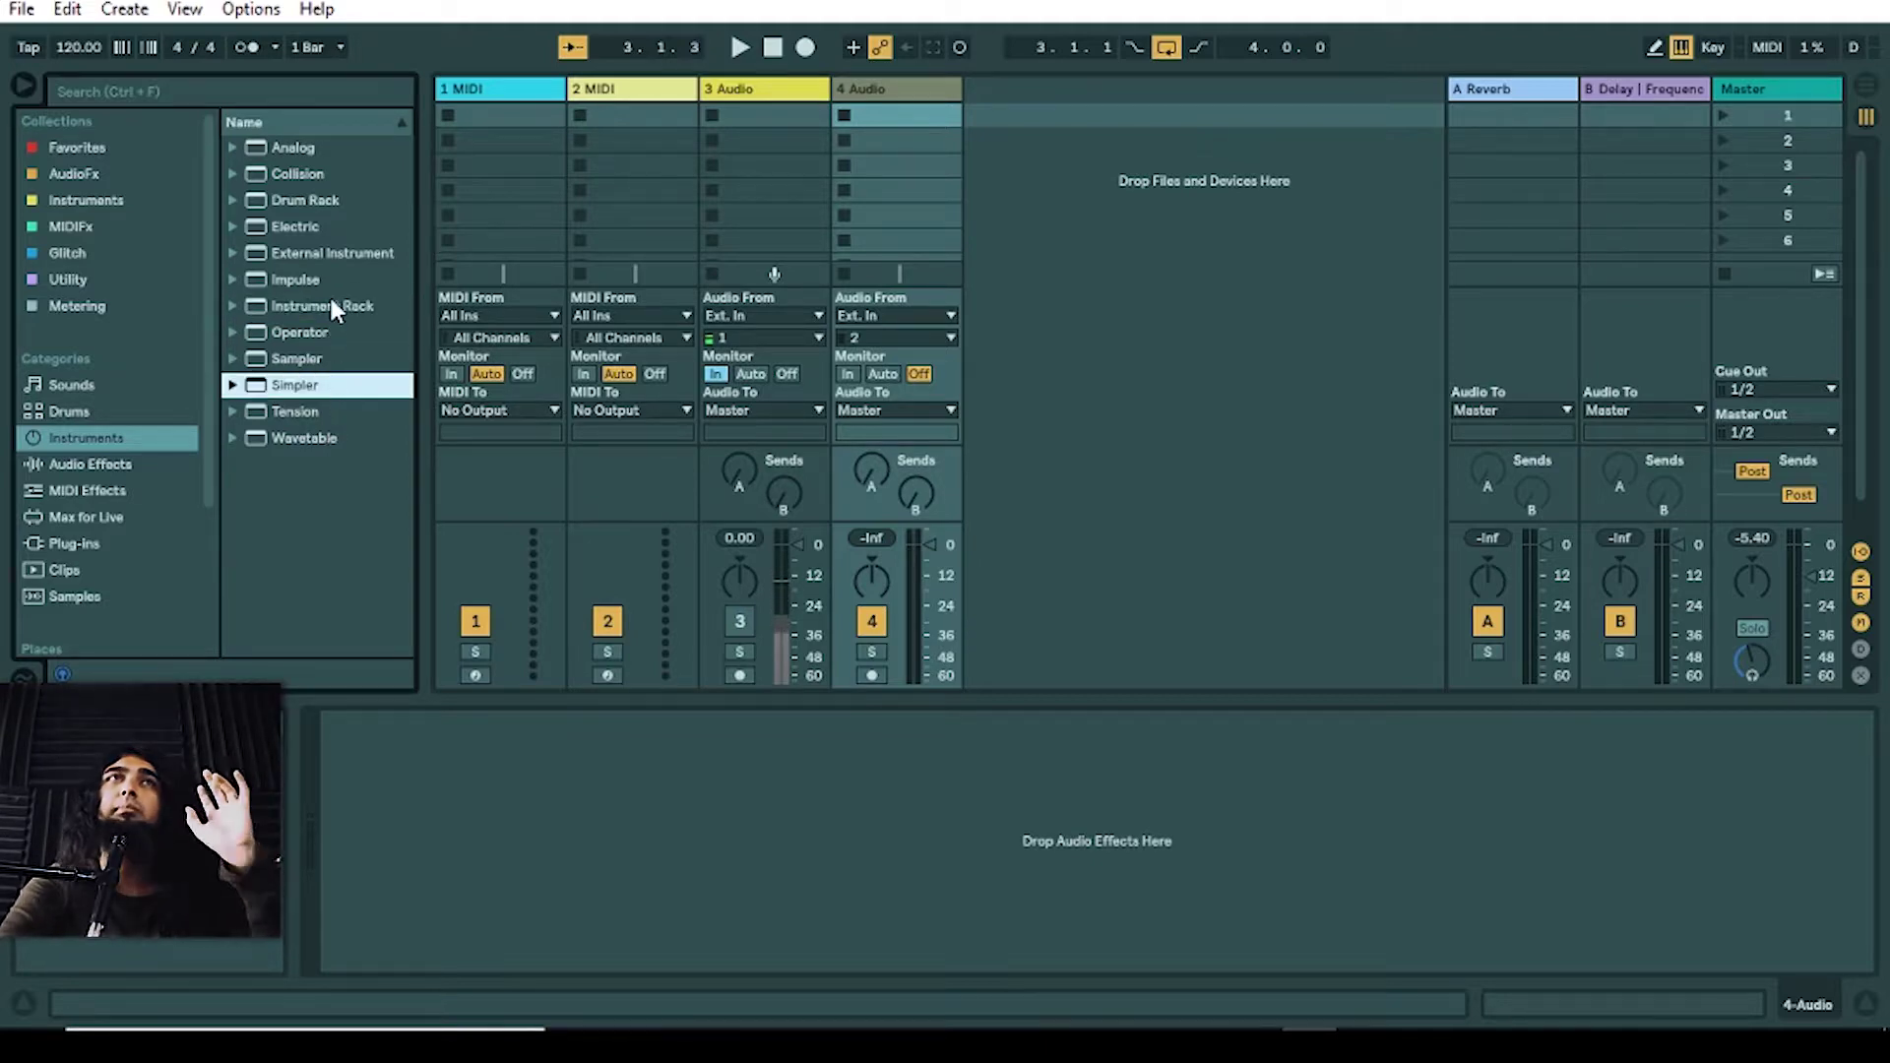
pyautogui.click(328, 201)
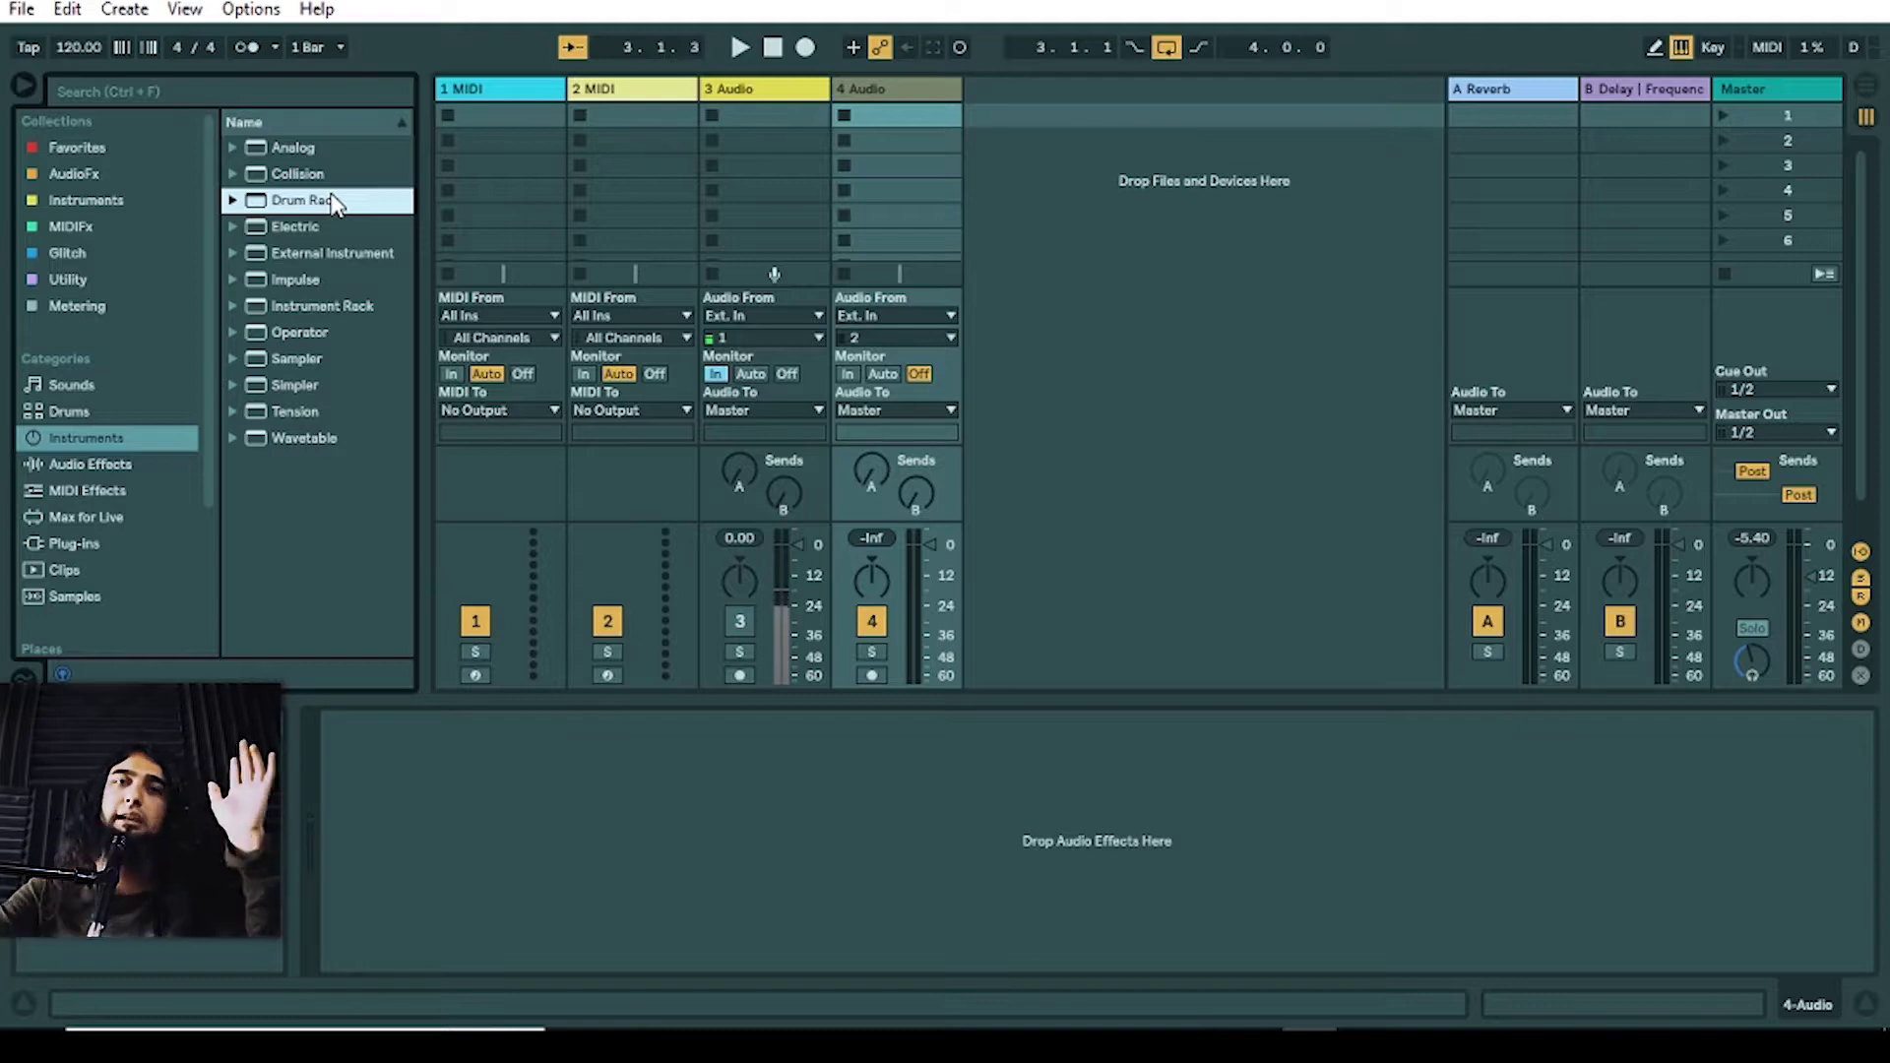
# Step: Browse the Audio Effects category and widen the browser so that longer device names fit
pyautogui.click(99, 464)
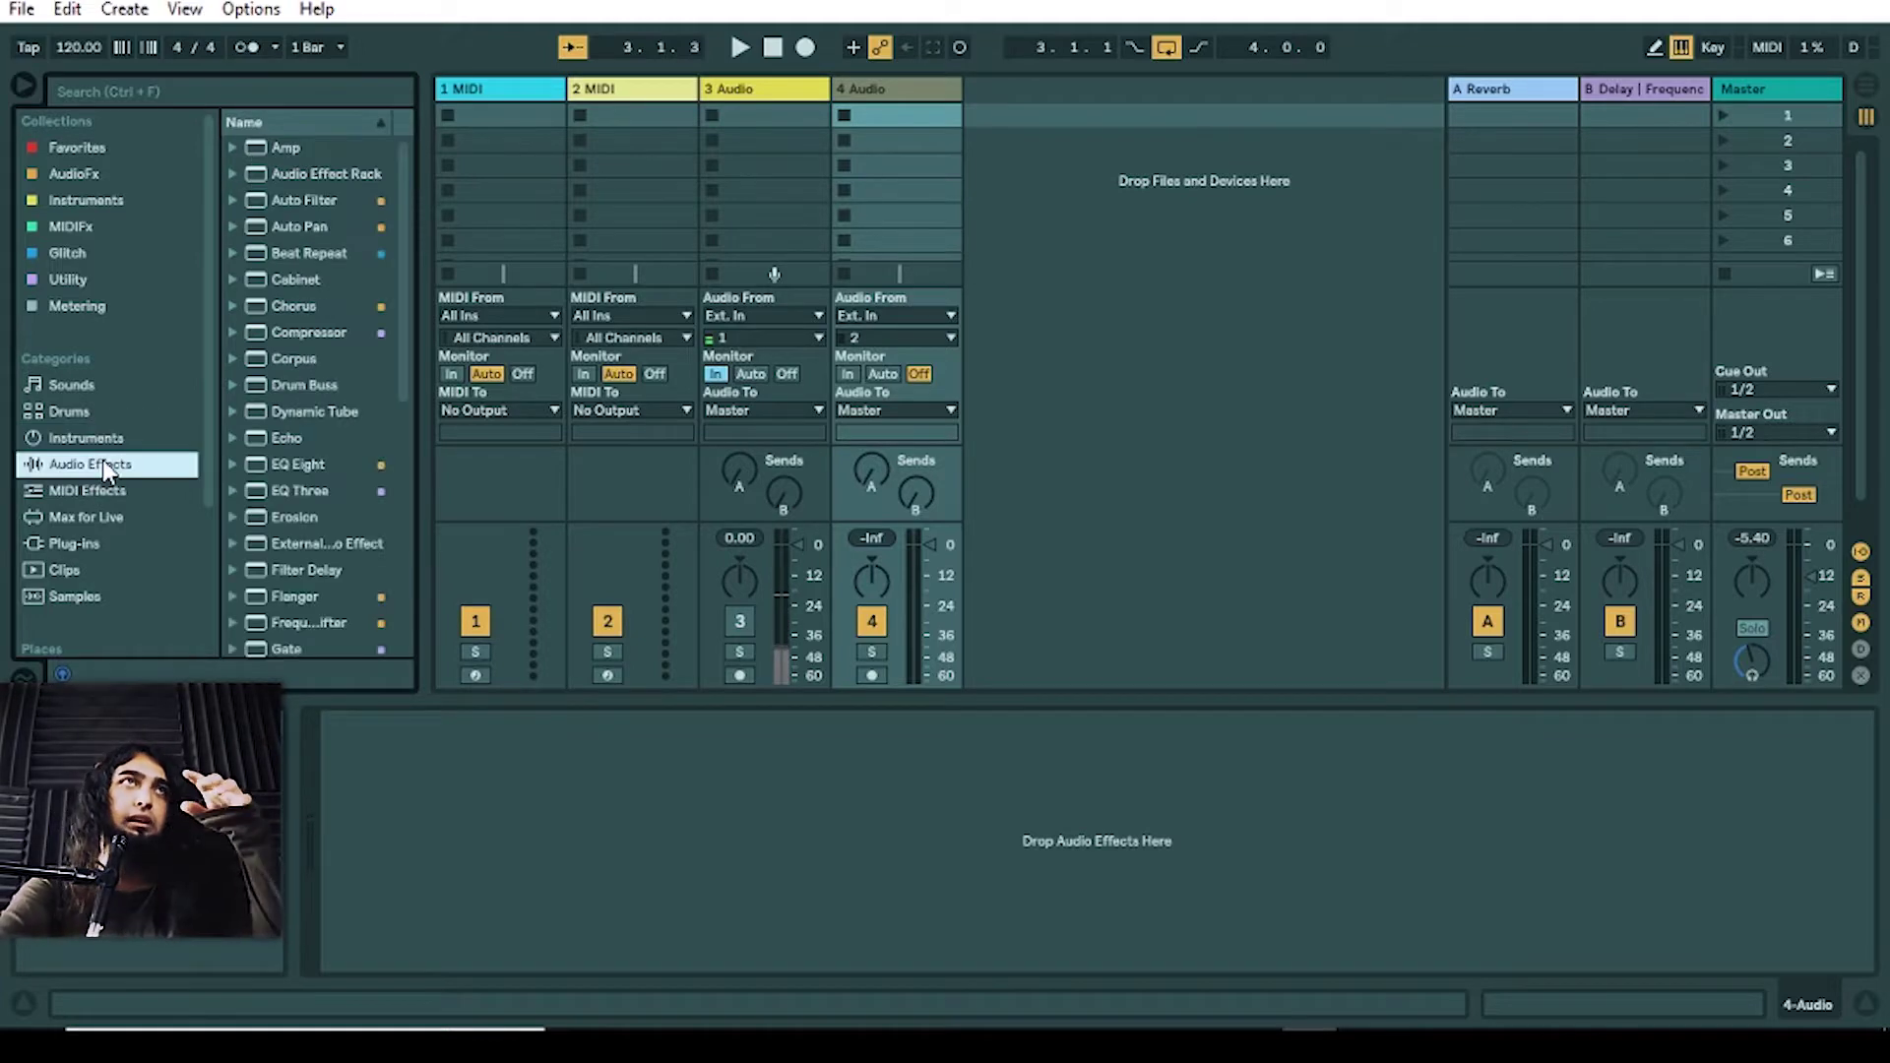
pyautogui.scroll(-5, 329, 355)
pyautogui.scroll(4, 325, 591)
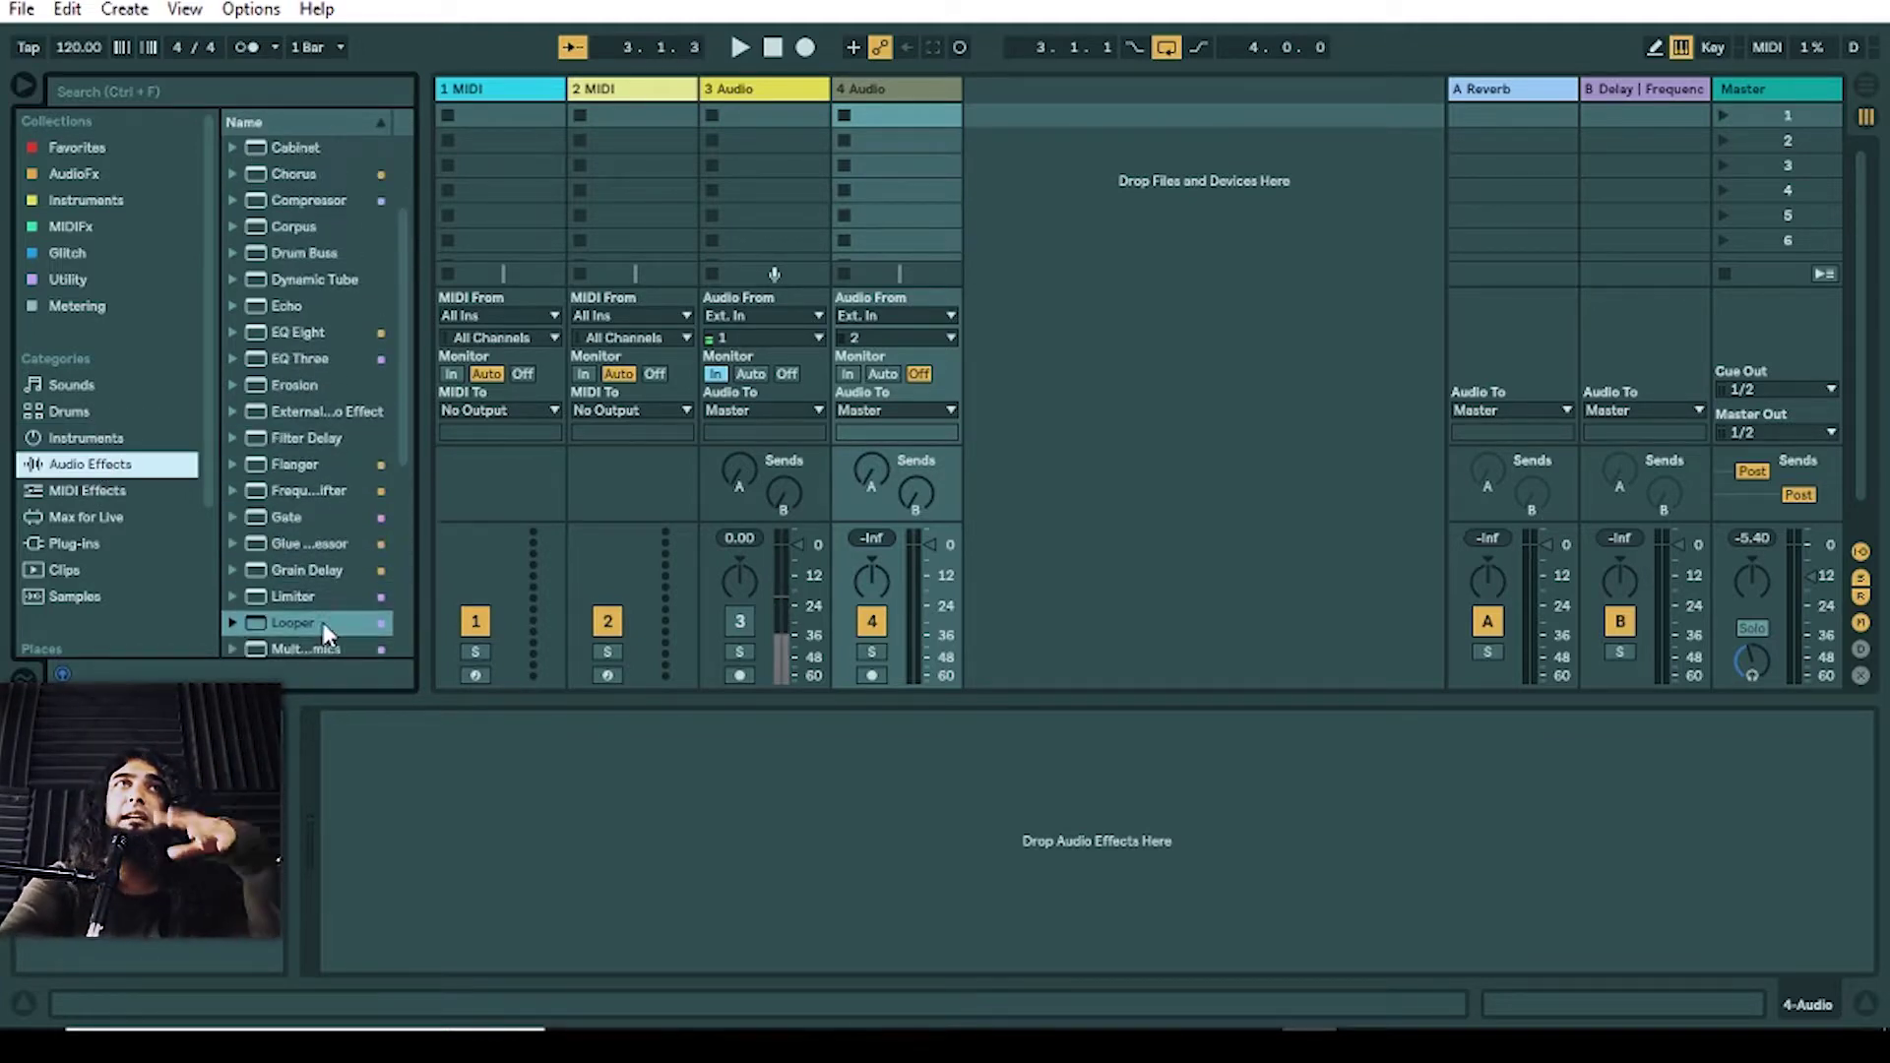
pyautogui.moveTo(418, 539); pyautogui.dragTo(469, 539)
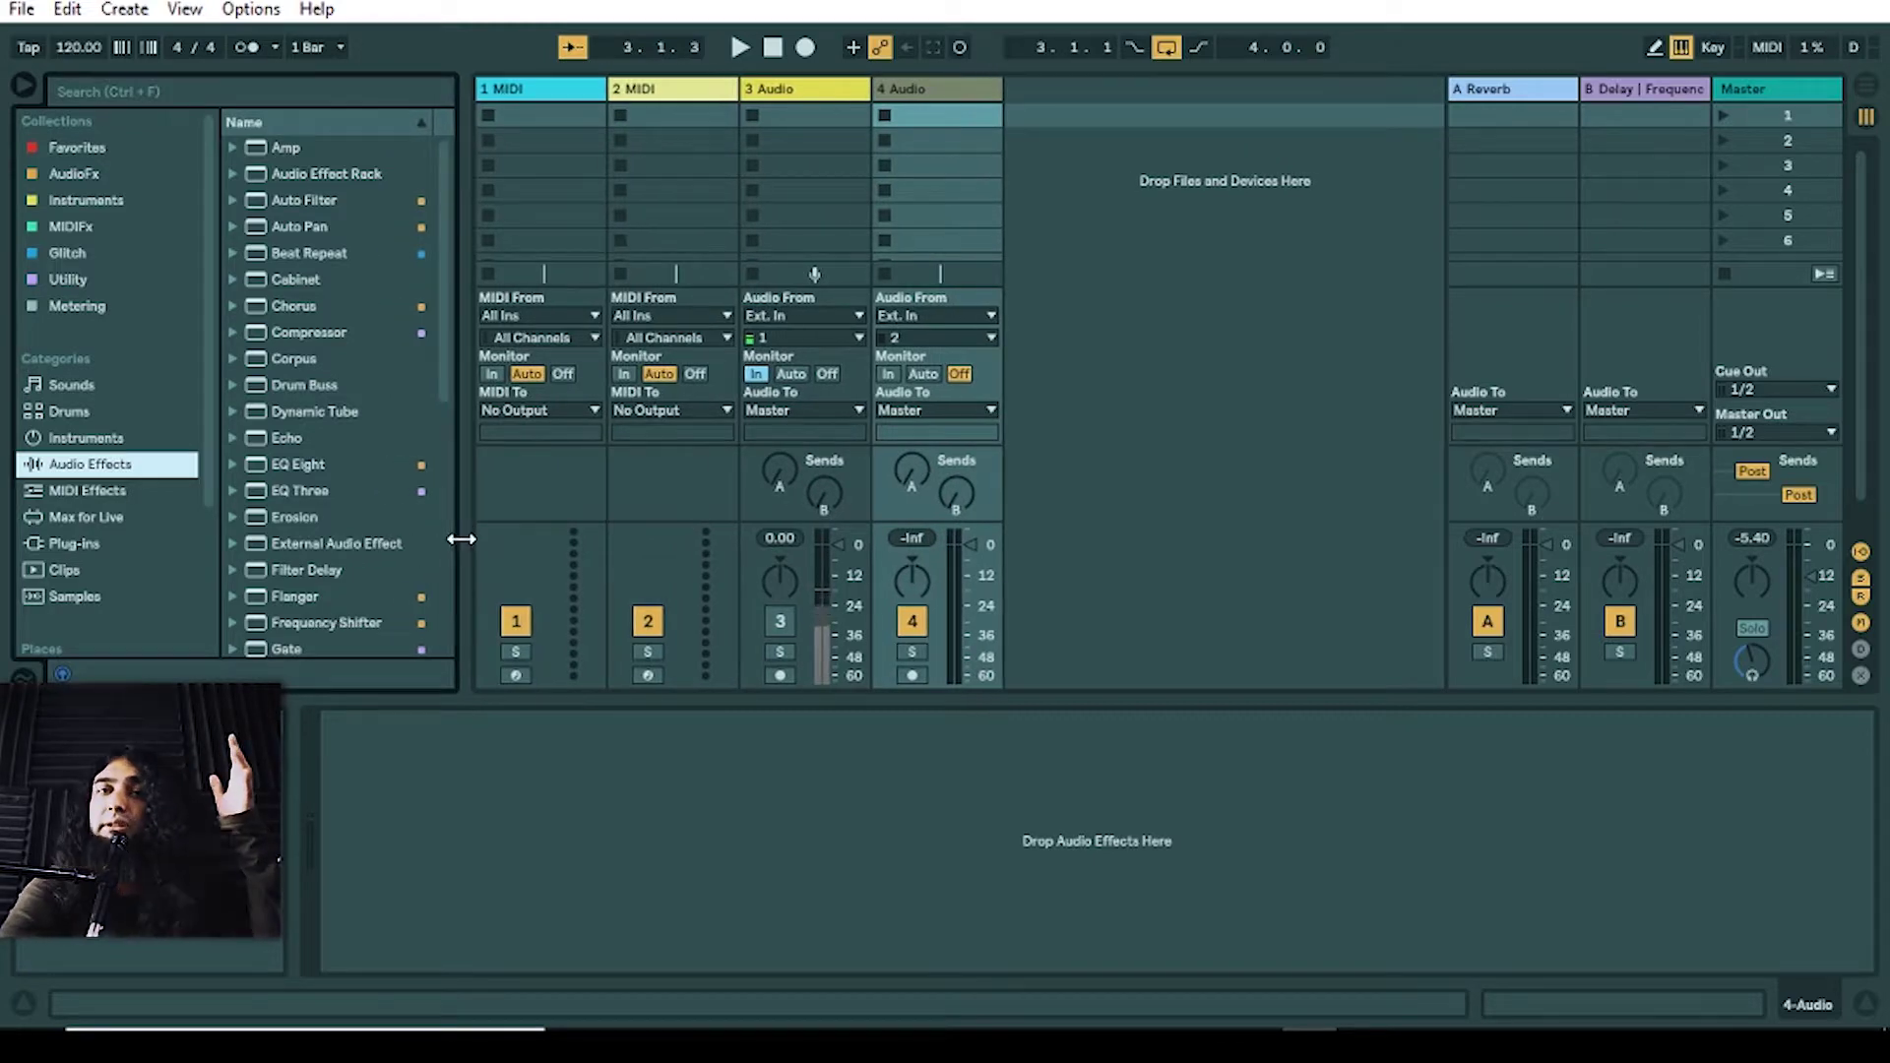
# Step: Examine the full list of audio effects, highlighting devices such as Simple Delay, Redux and Reverb
pyautogui.click(360, 358)
pyautogui.click(345, 491)
pyautogui.scroll(-7, 376, 604)
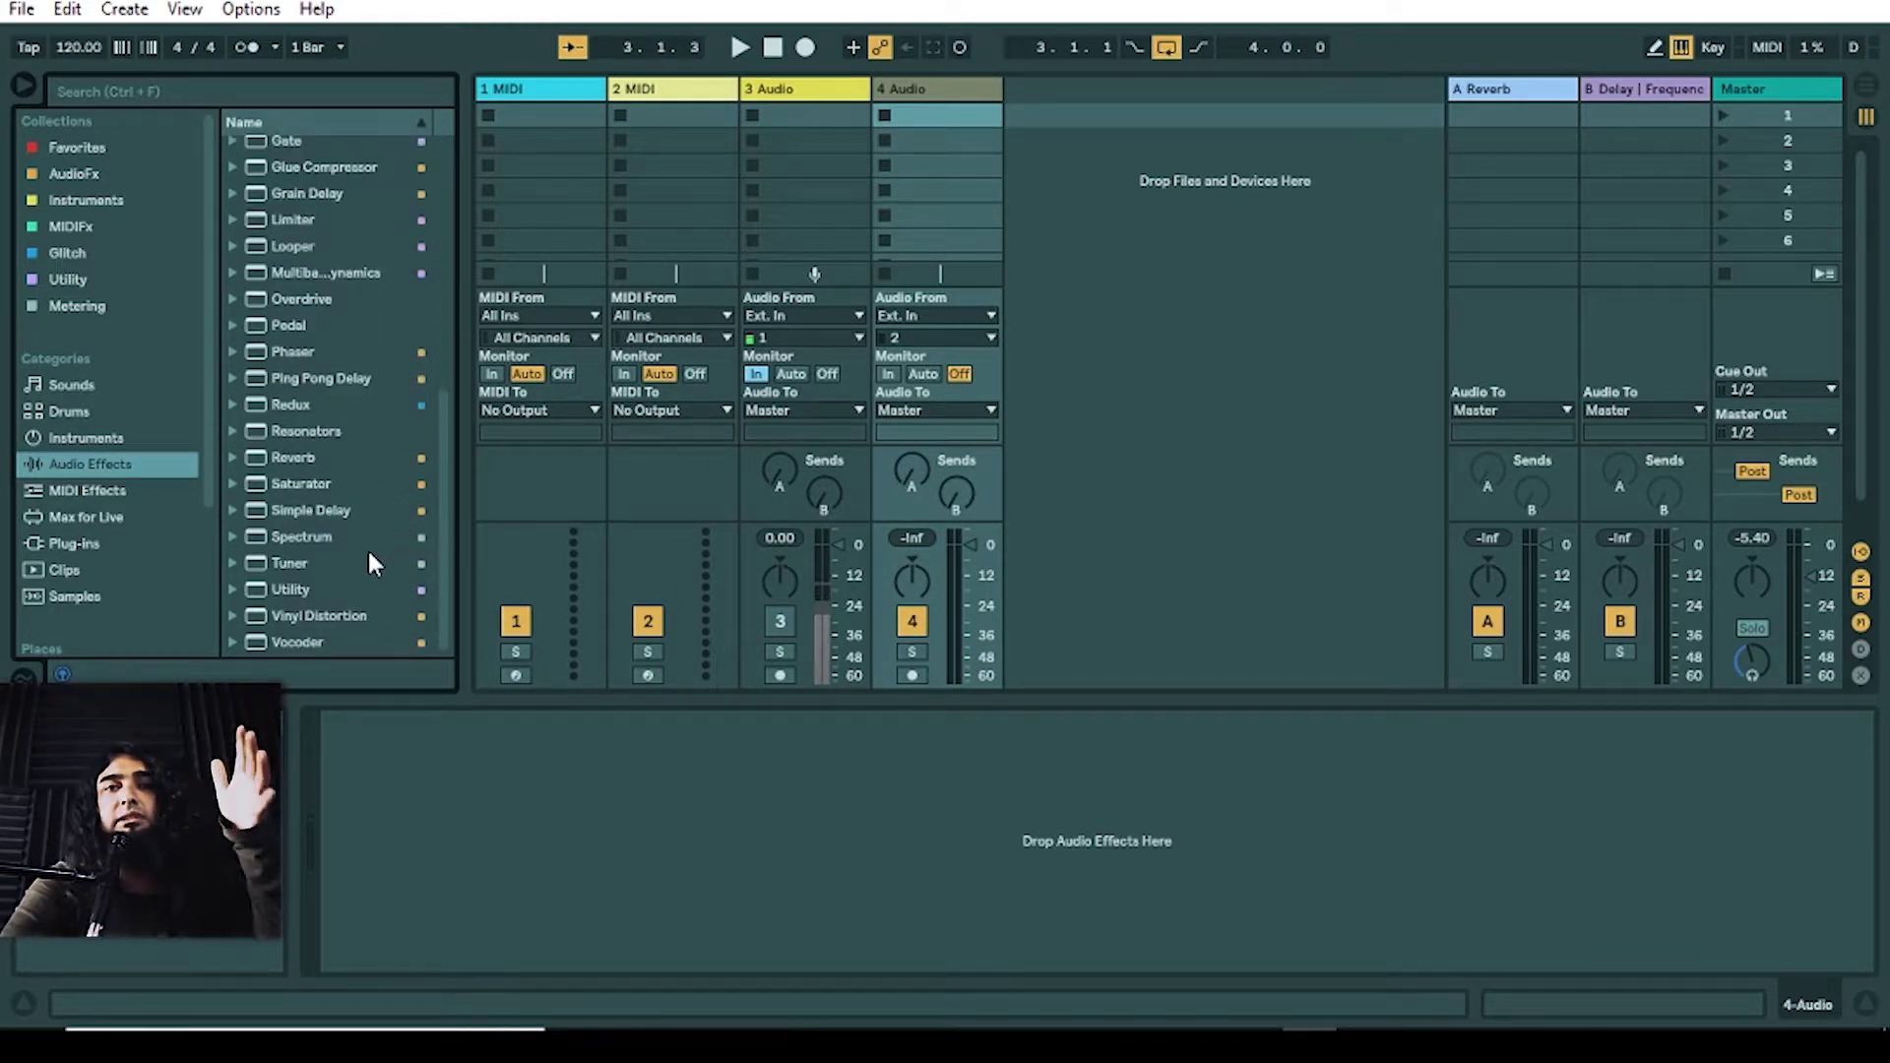
pyautogui.click(368, 553)
pyautogui.click(368, 521)
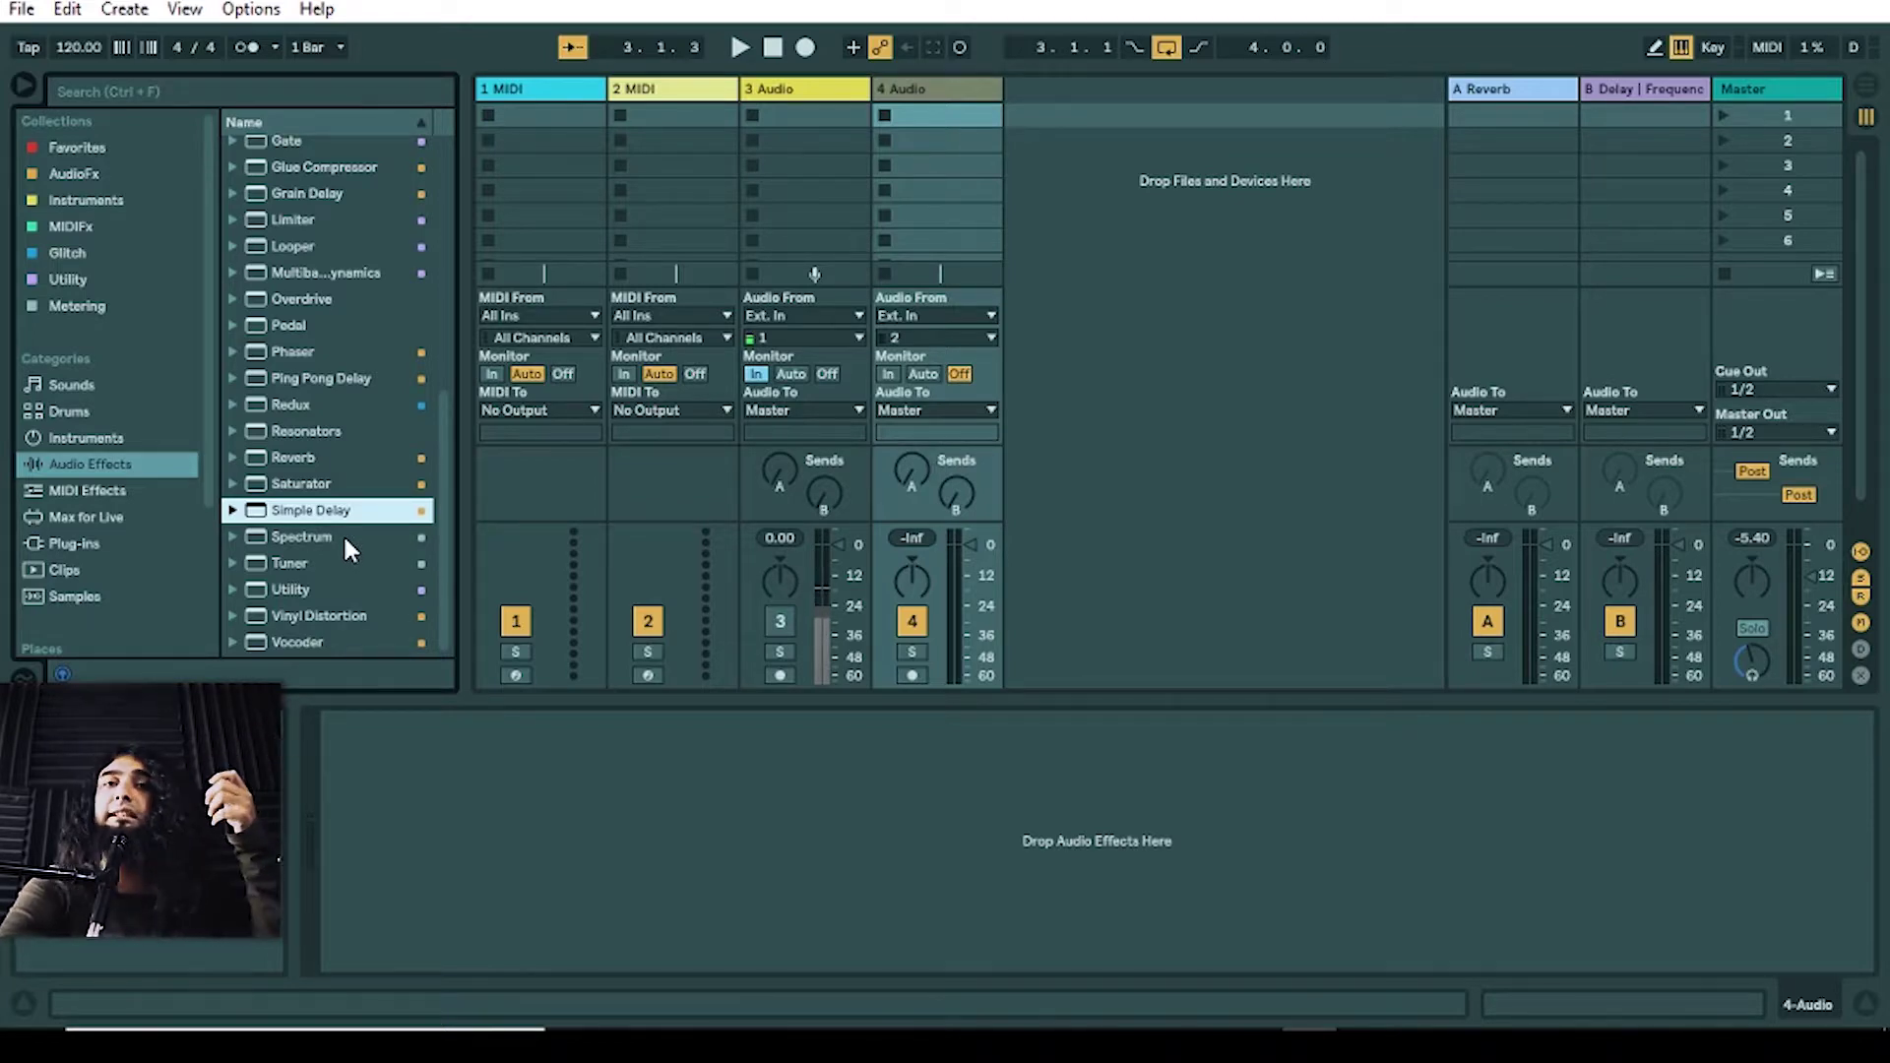
pyautogui.click(372, 457)
pyautogui.click(371, 412)
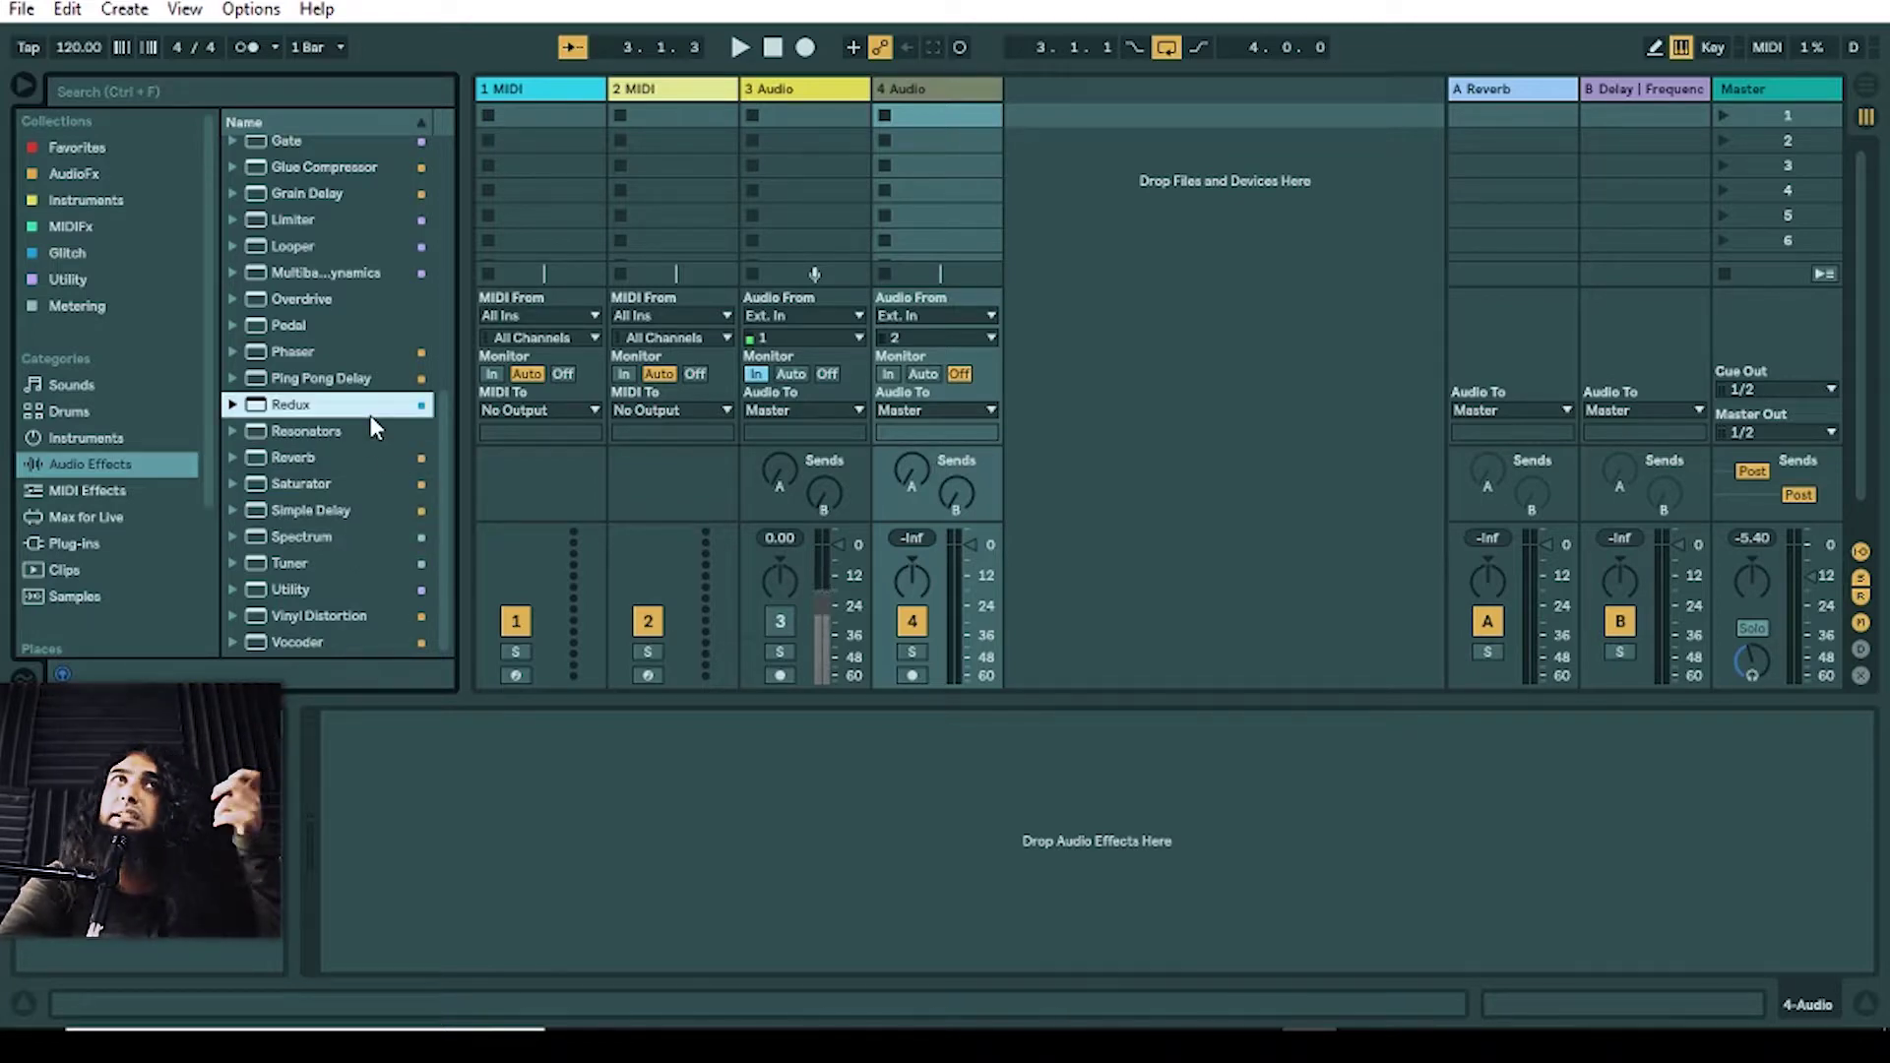
pyautogui.click(366, 455)
pyautogui.scroll(3, 370, 473)
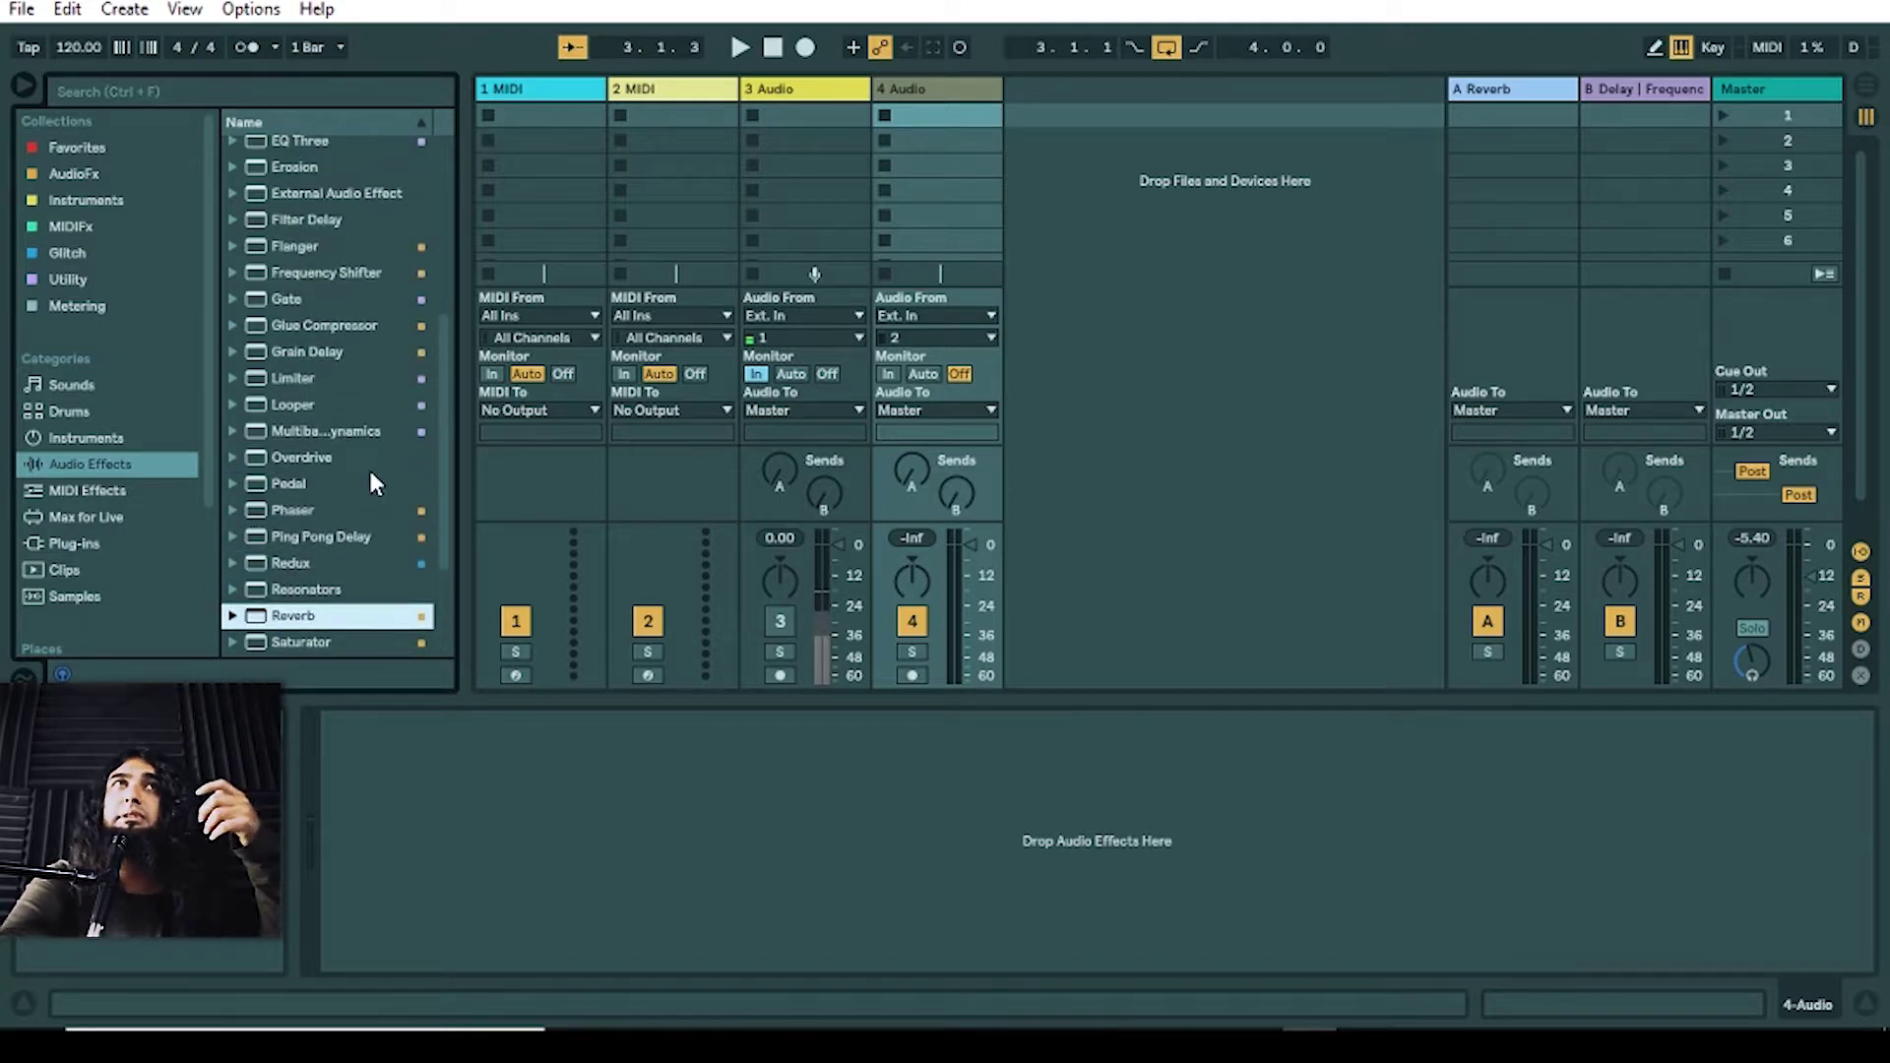
pyautogui.scroll(5, 370, 475)
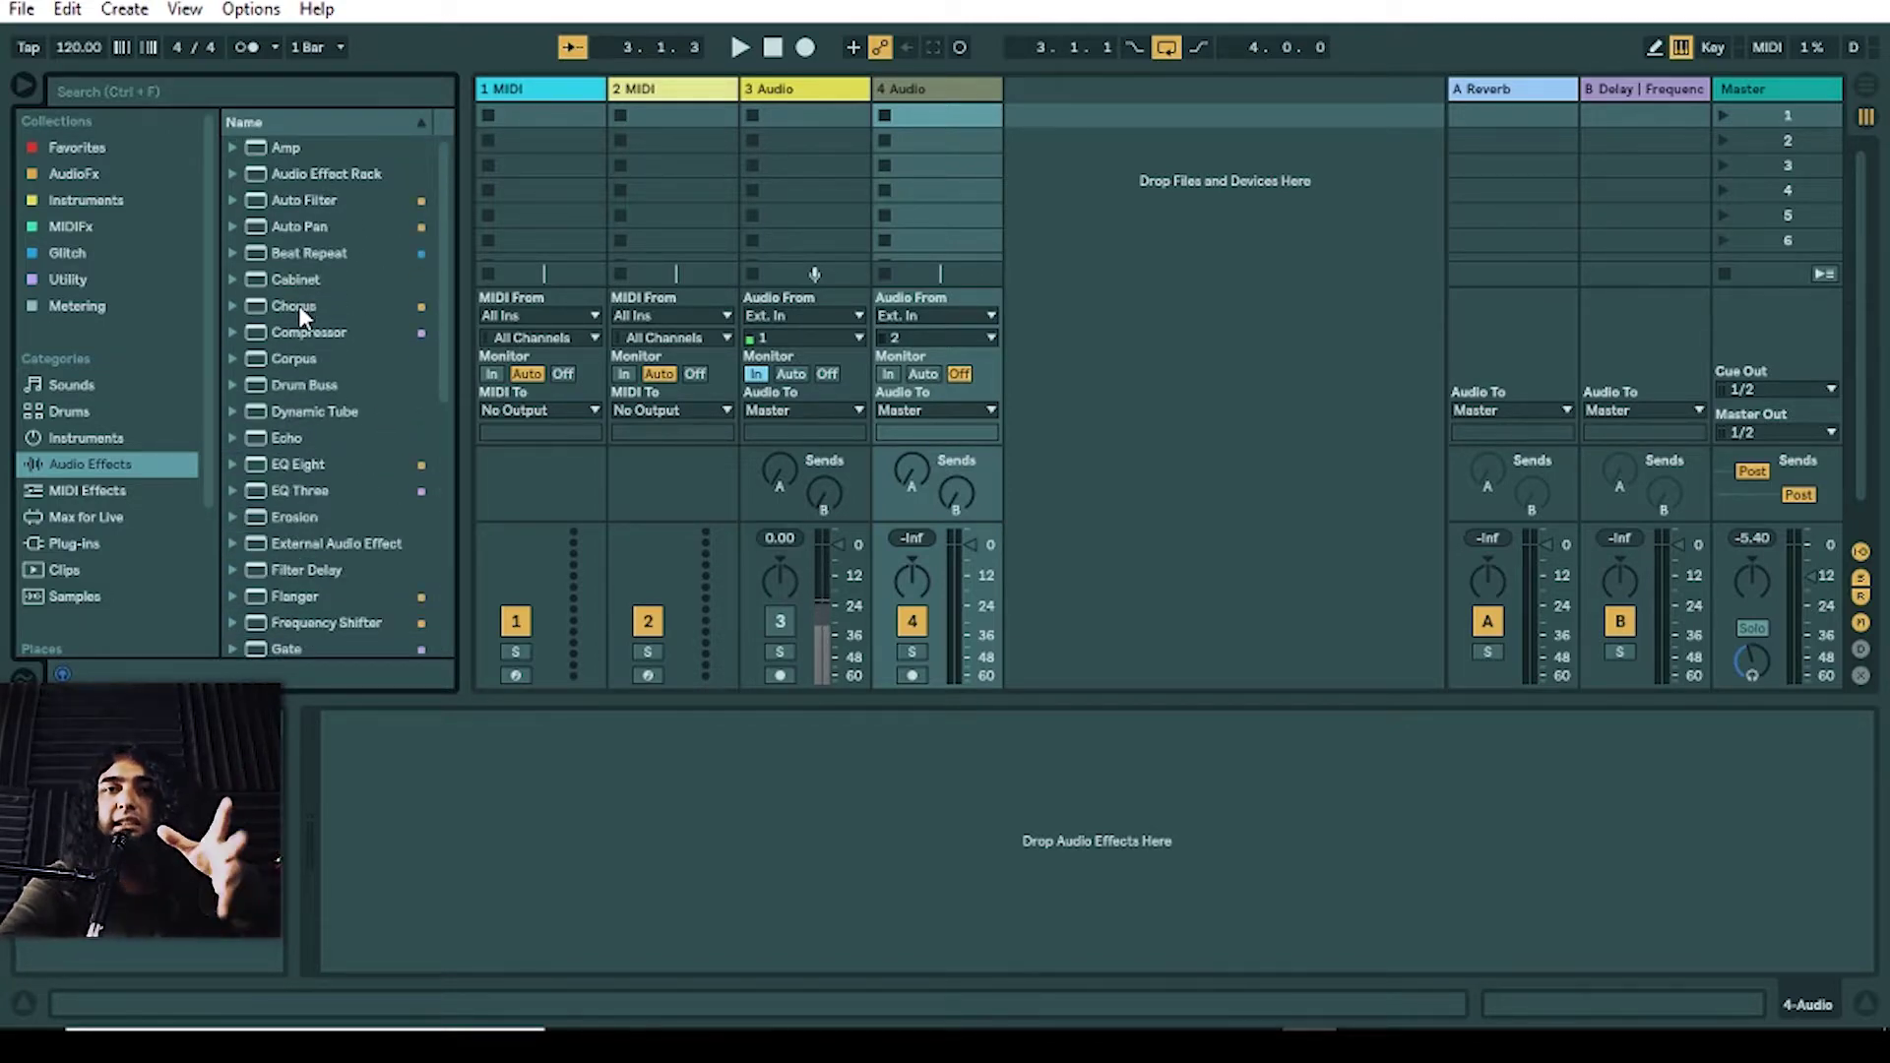
# Step: Point out Corpus and Dynamic Tube among the audio effects, and compare the list with the MIDI Effects category
pyautogui.click(298, 358)
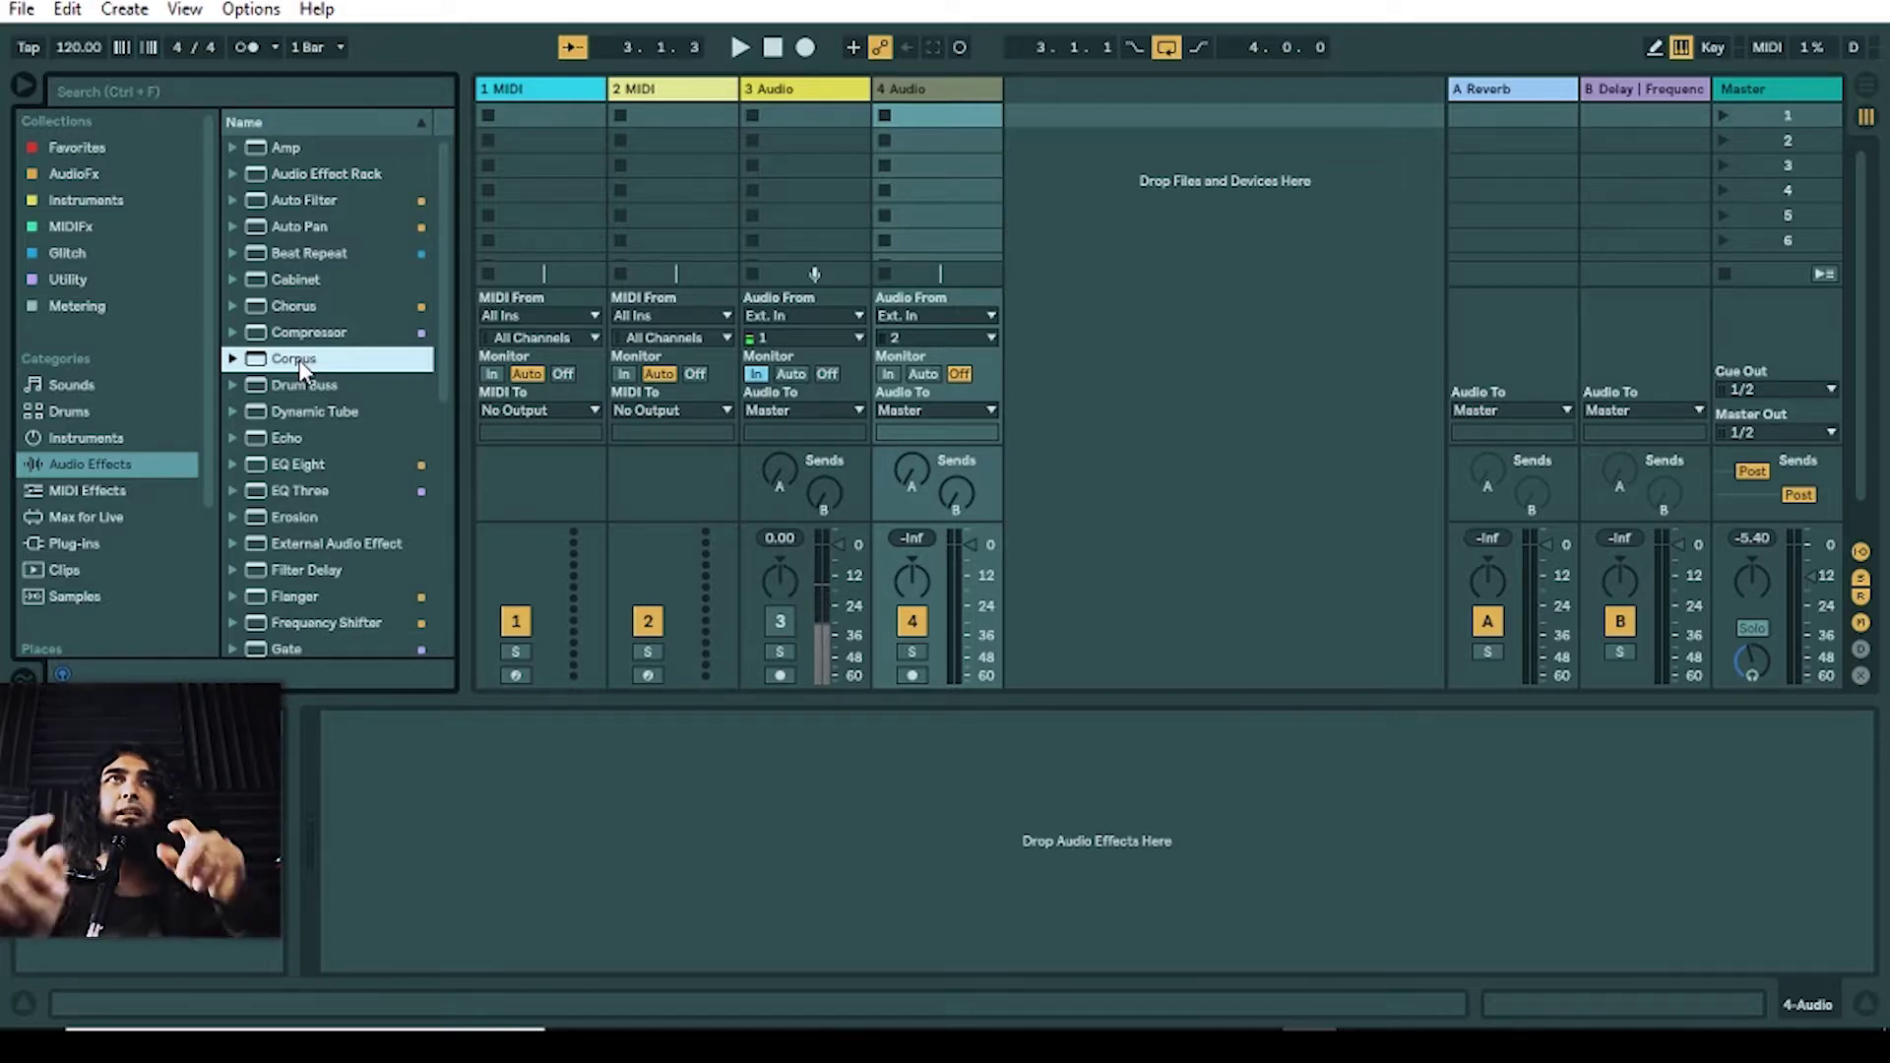
pyautogui.click(305, 415)
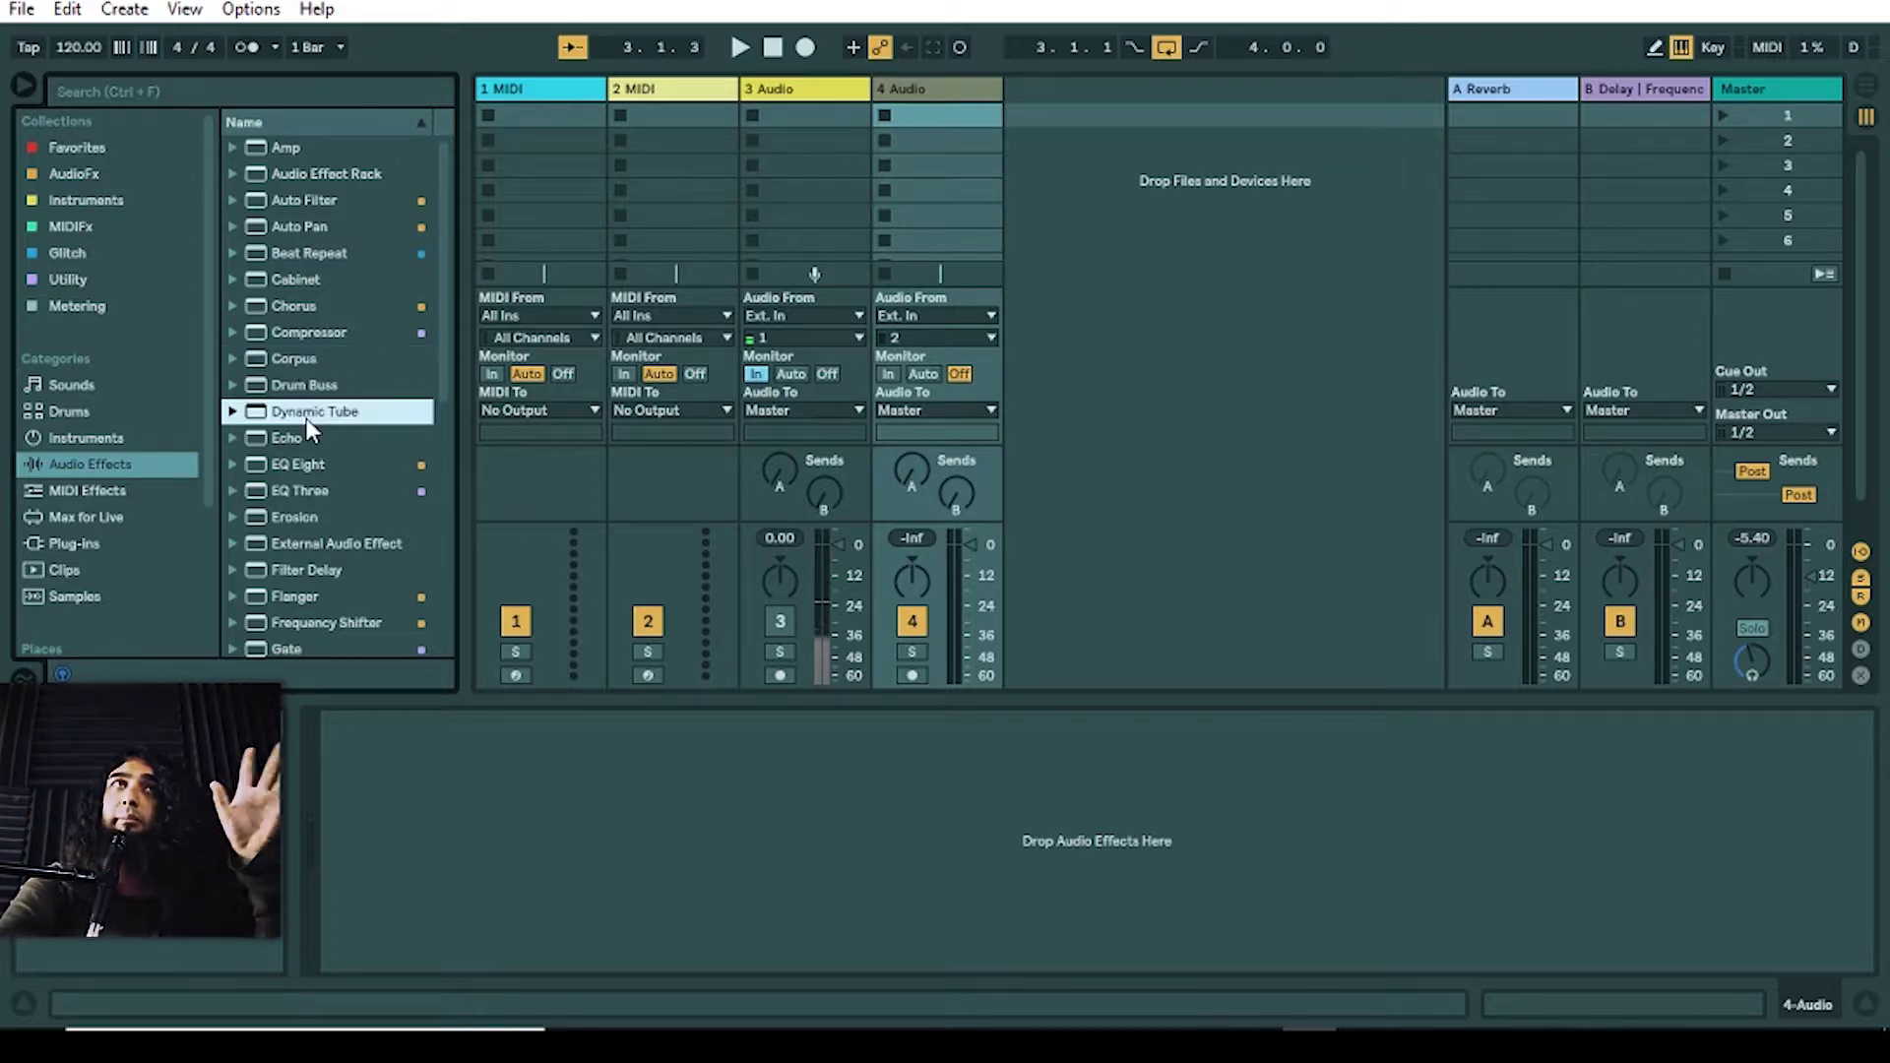
pyautogui.click(311, 466)
pyautogui.click(89, 490)
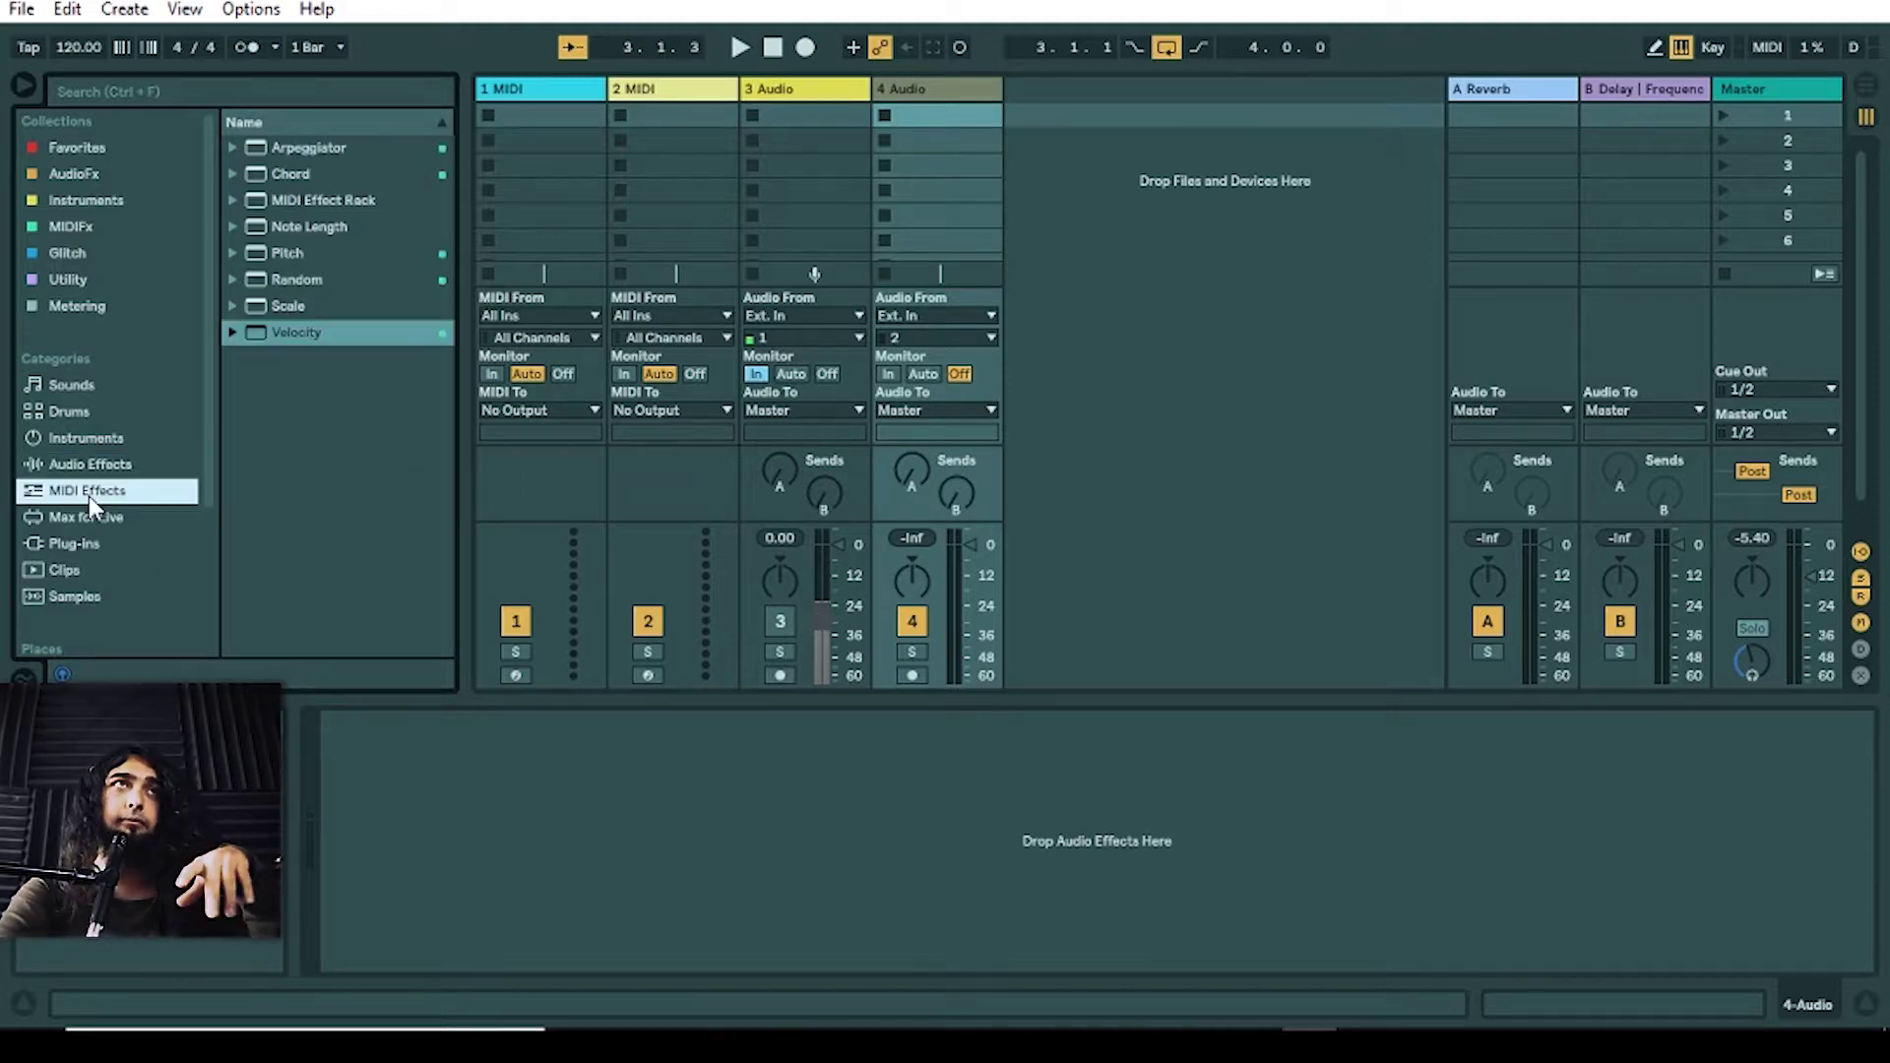
pyautogui.click(116, 466)
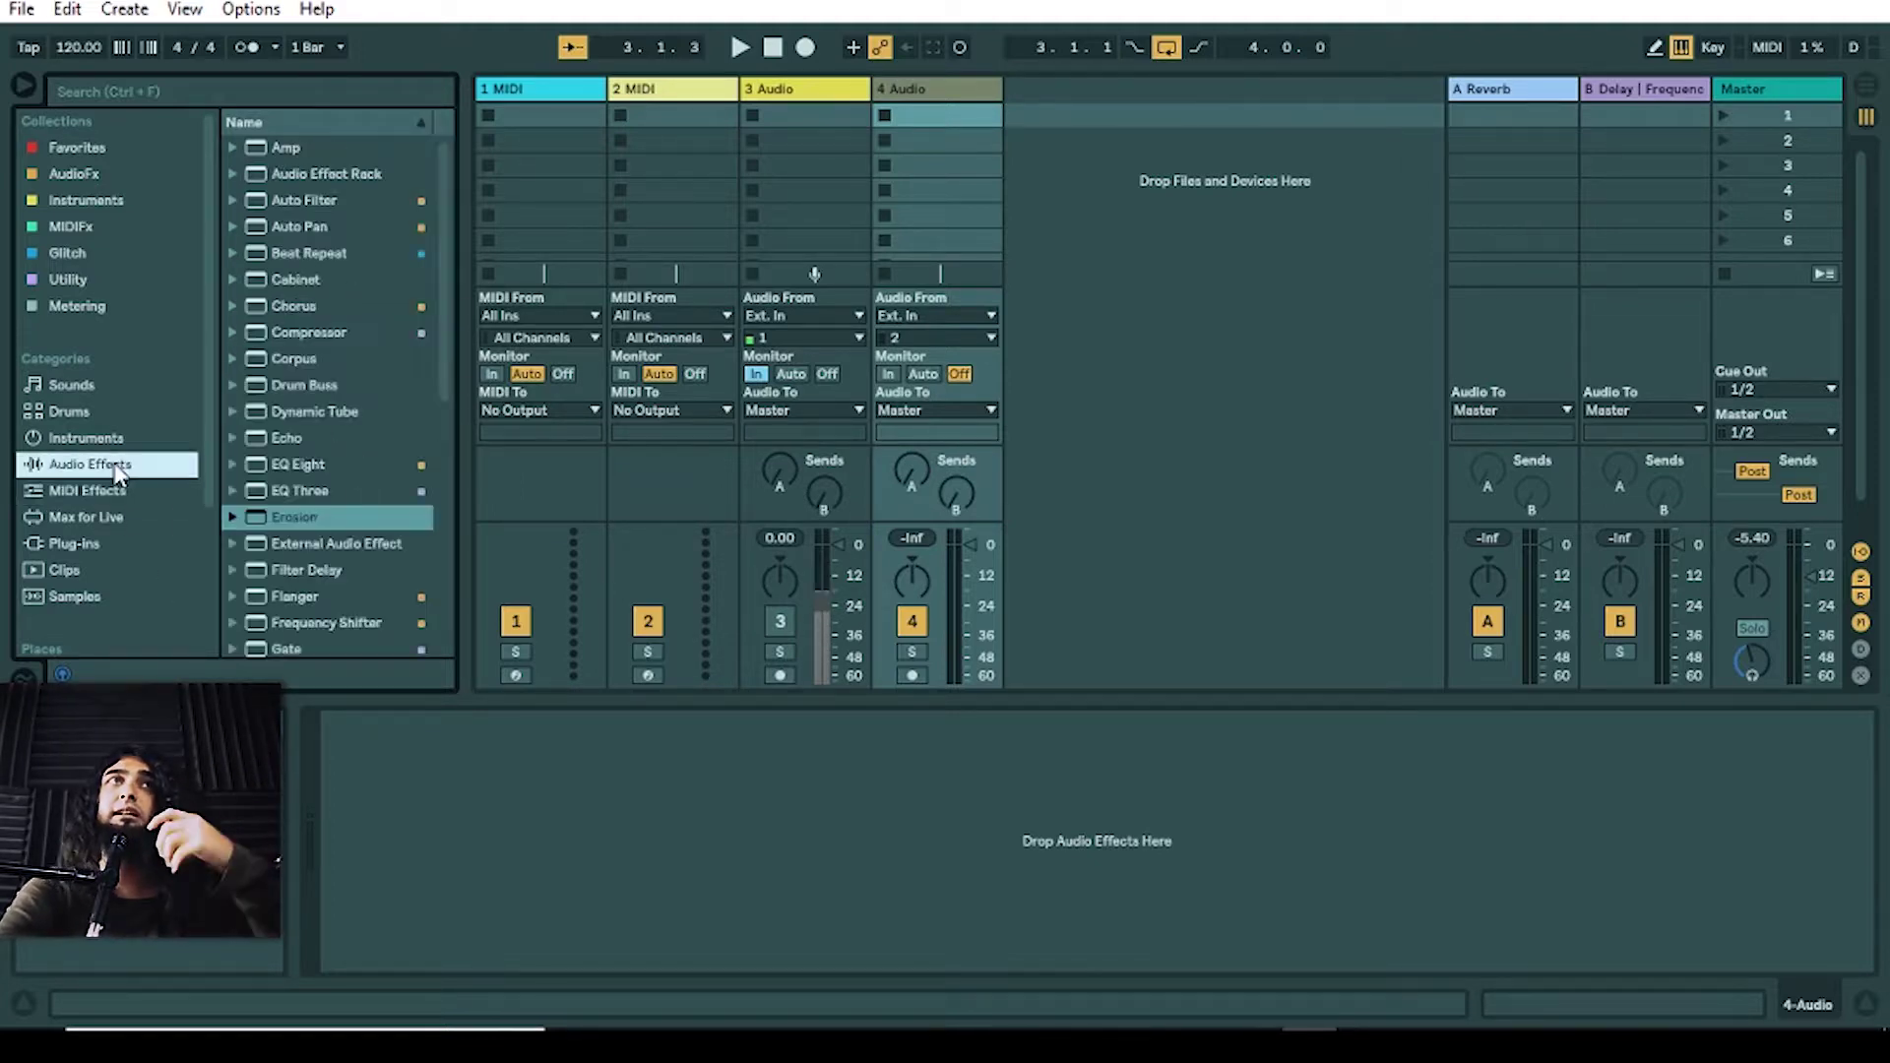
# Step: Review the contents of the MIDI Effects, Max for Live and Plug-ins categories in turn
pyautogui.click(107, 492)
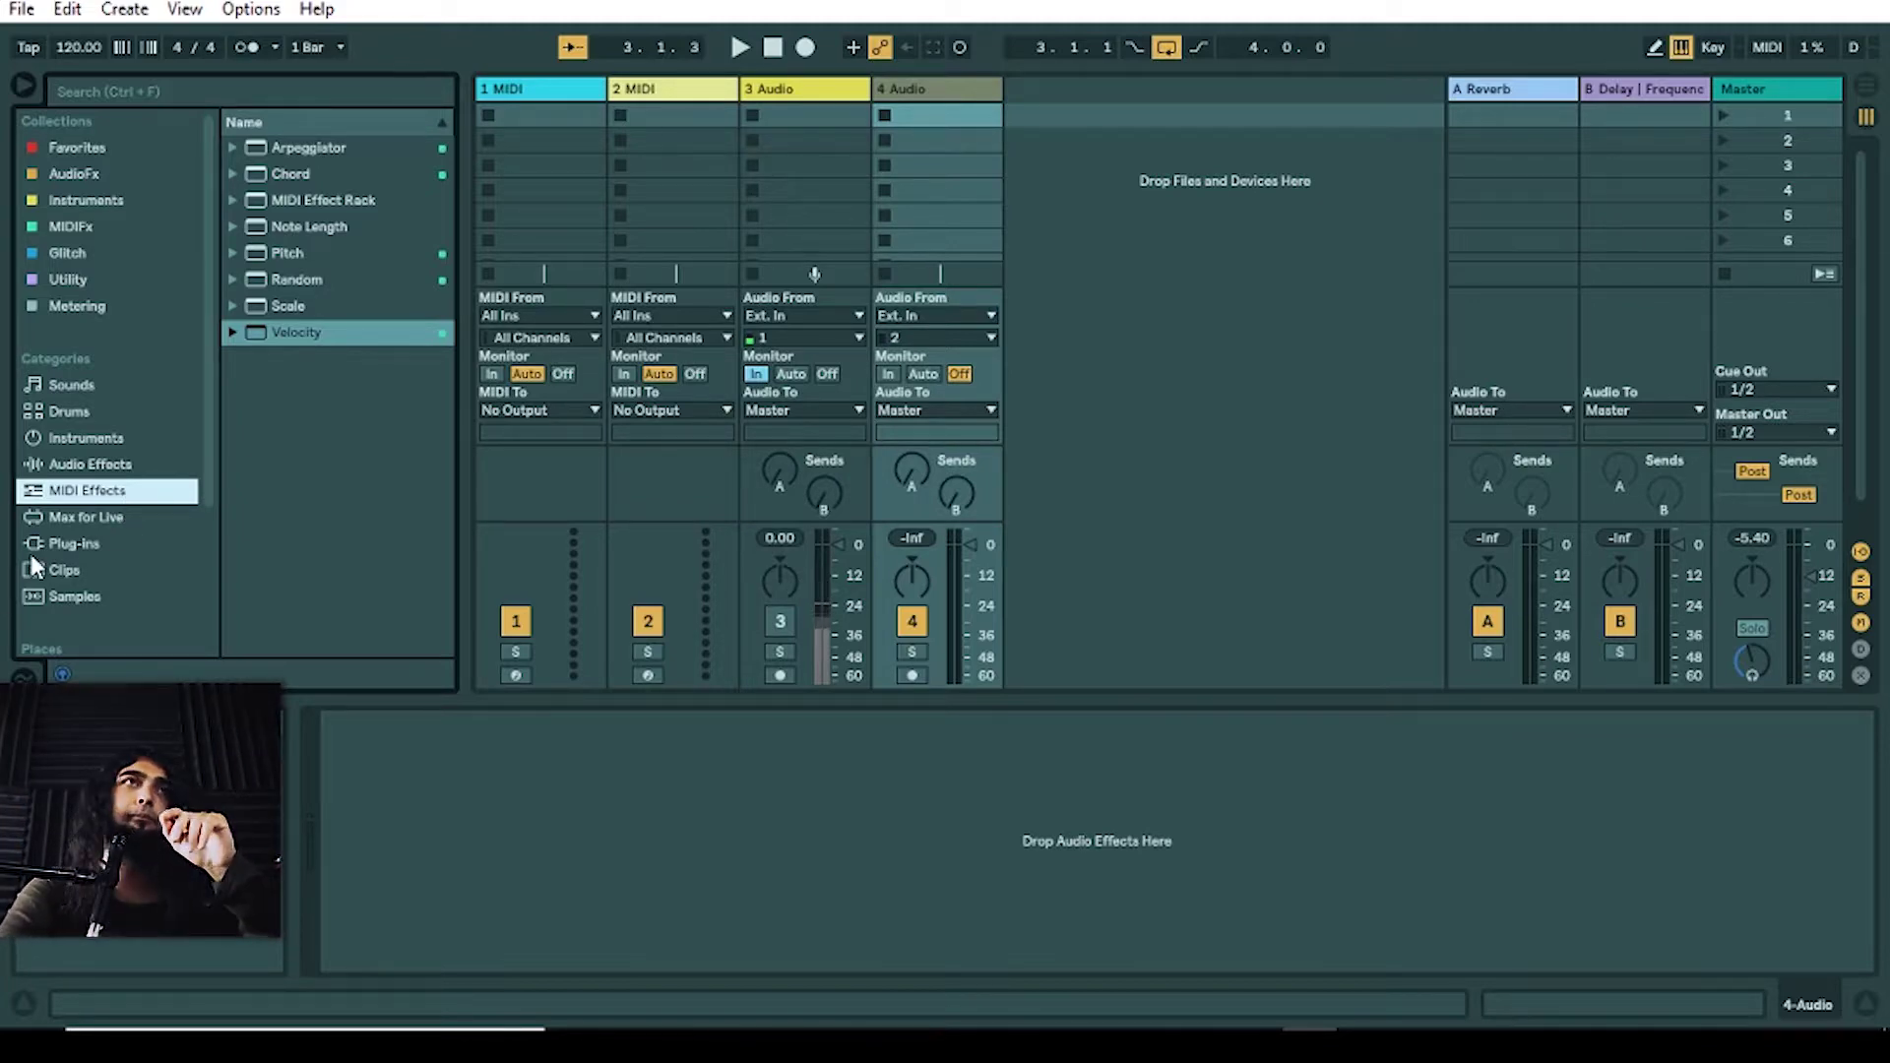
pyautogui.click(106, 519)
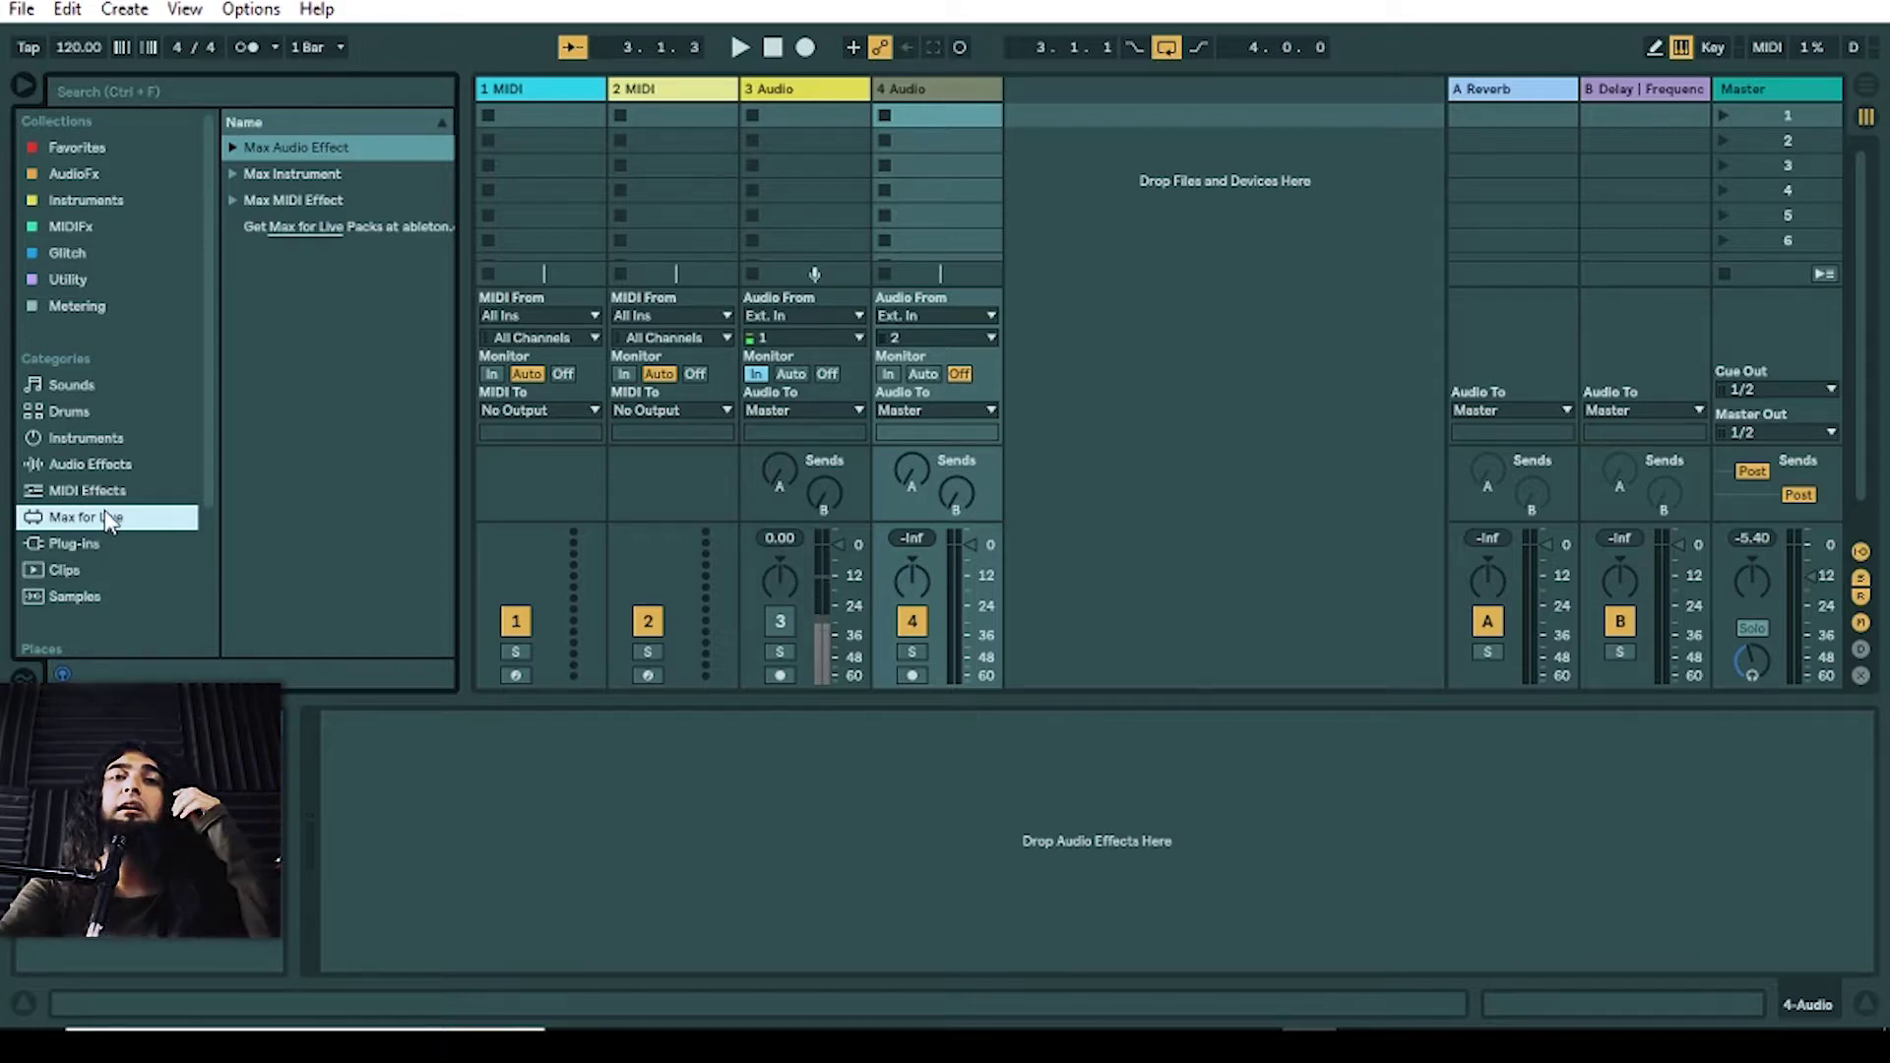
pyautogui.click(108, 543)
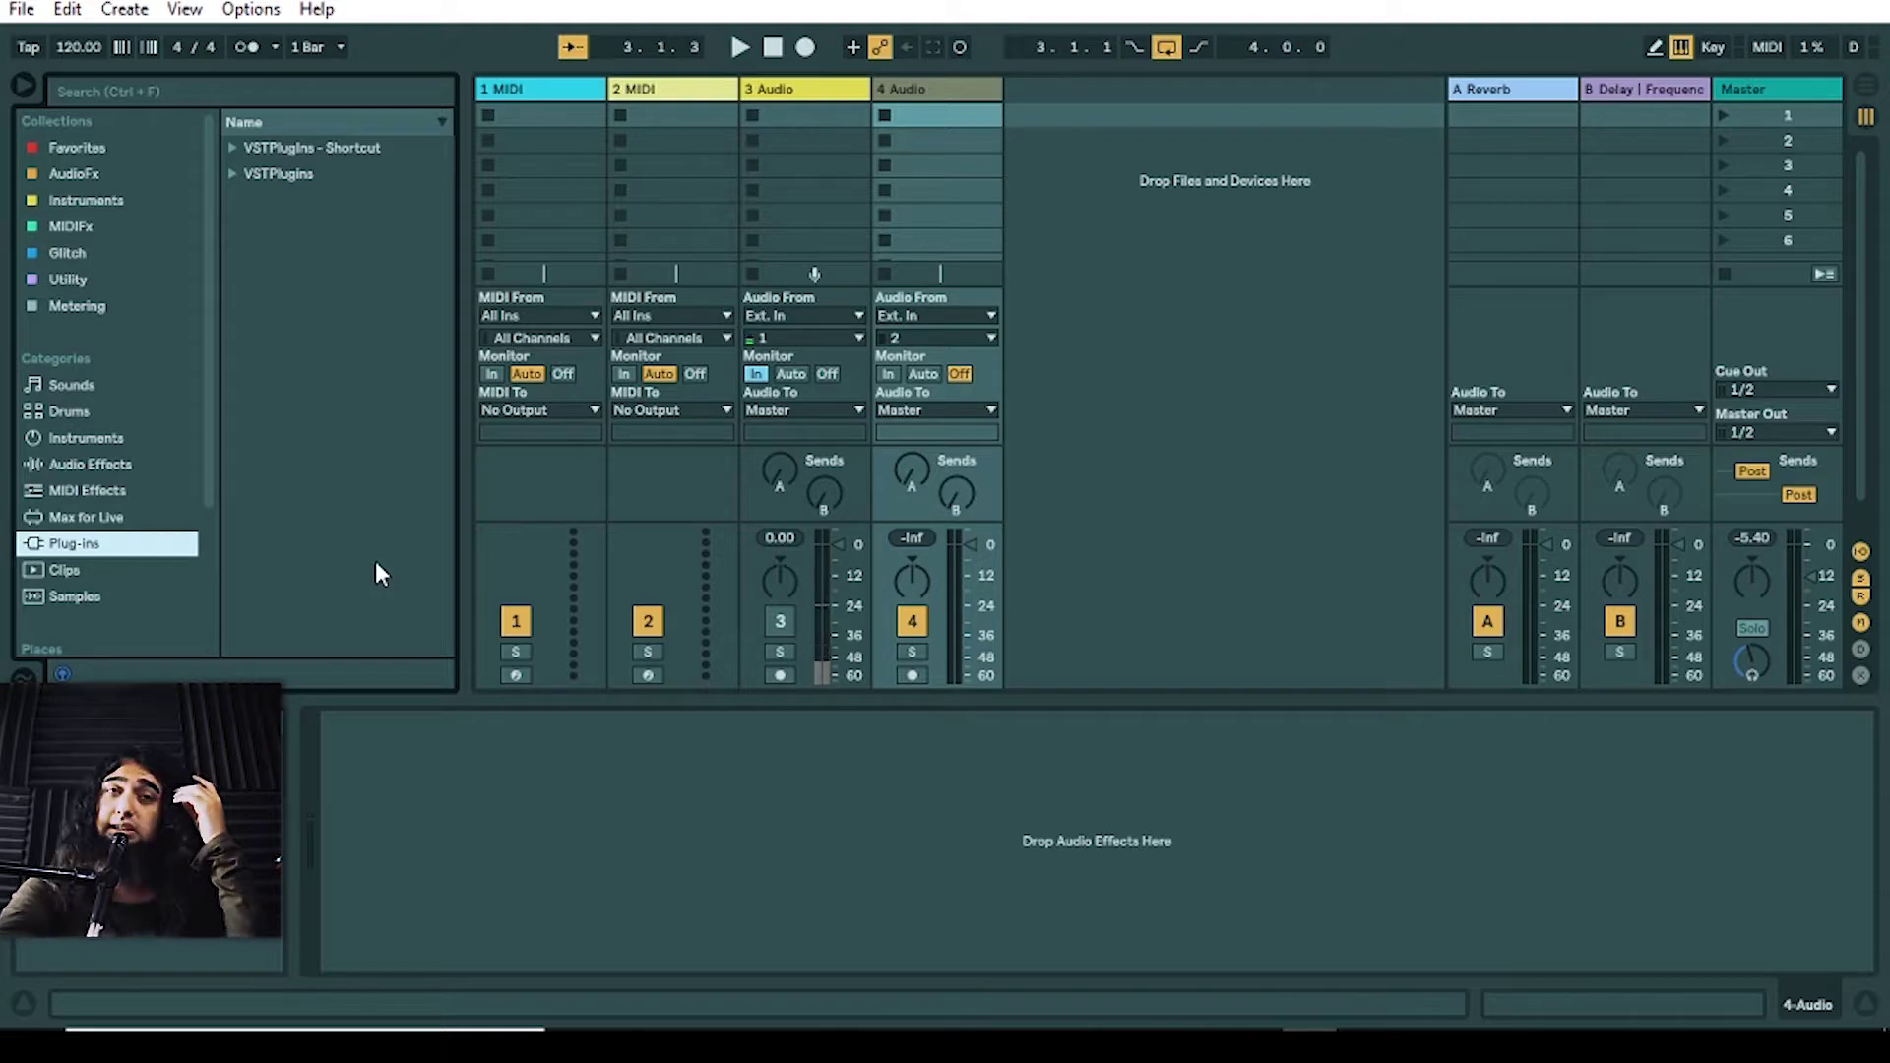
# Step: Load Modwheel Brass.alc from the Clips category onto a new MIDI track and select that track
pyautogui.click(138, 569)
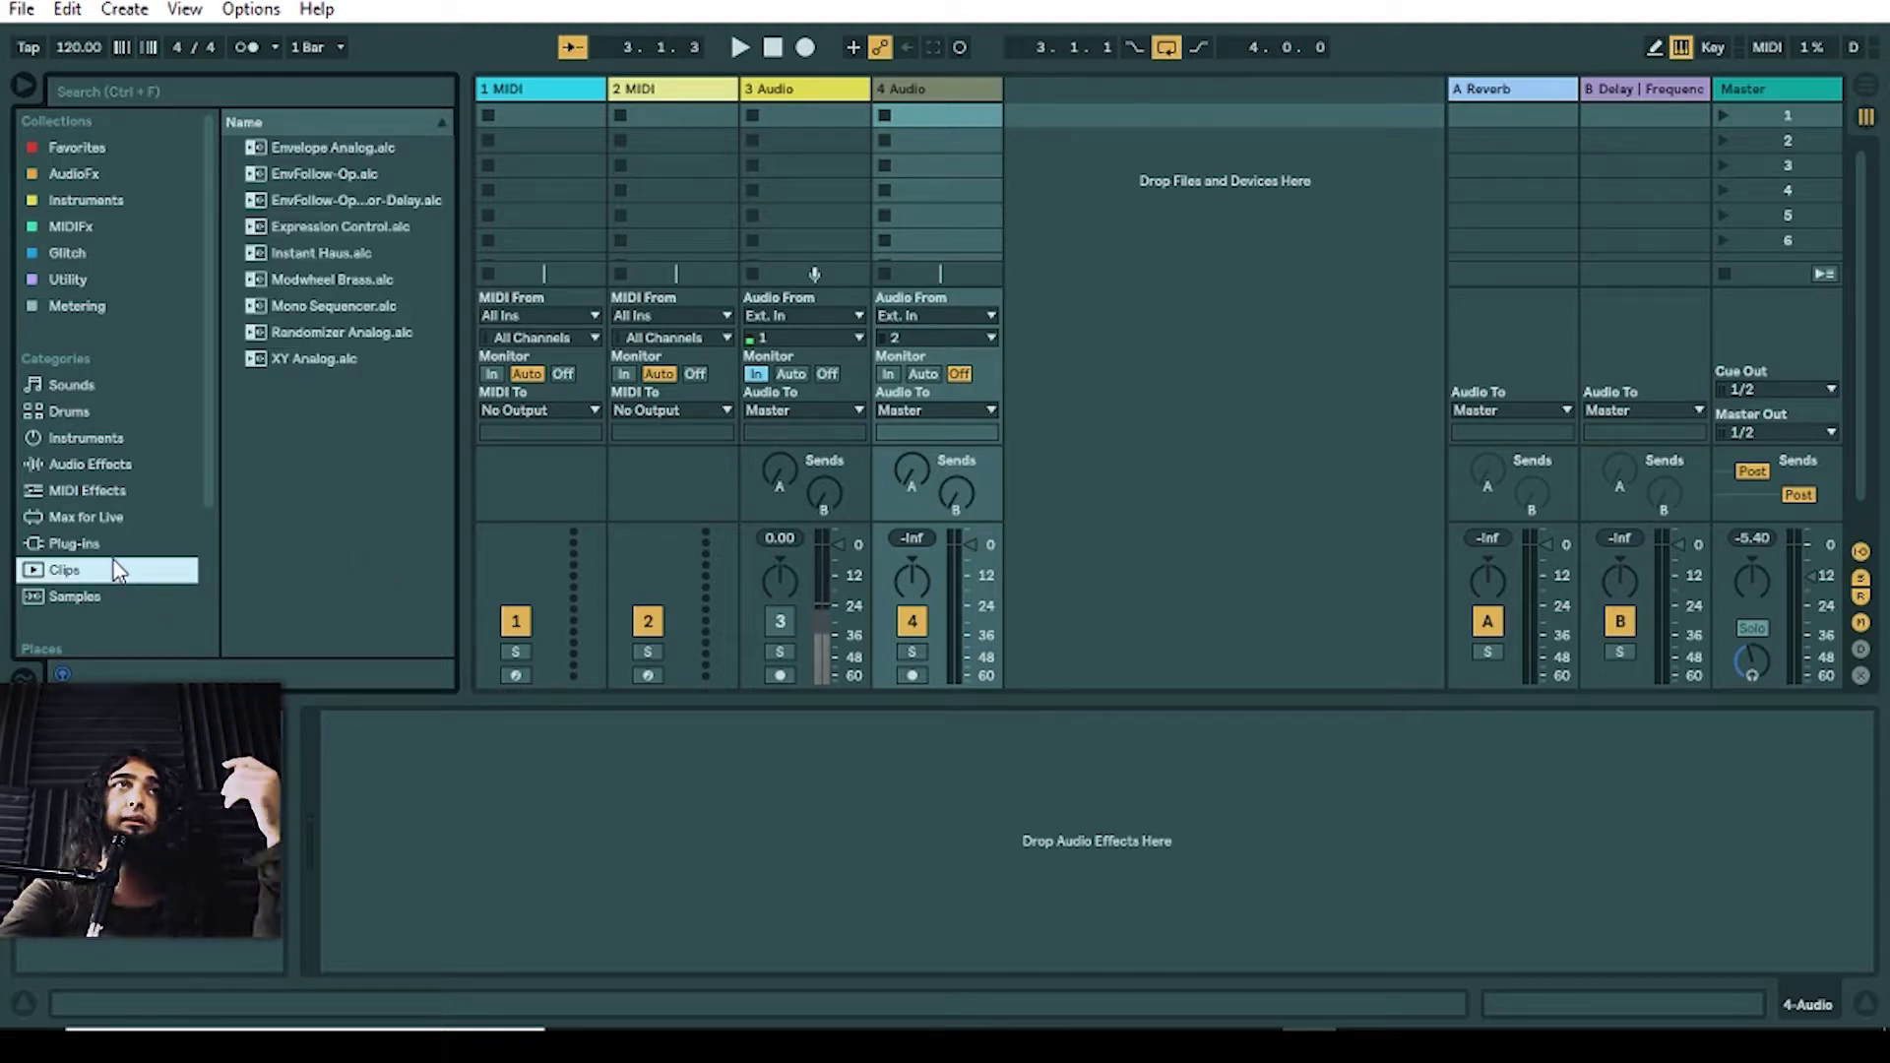
pyautogui.doubleClick(352, 279)
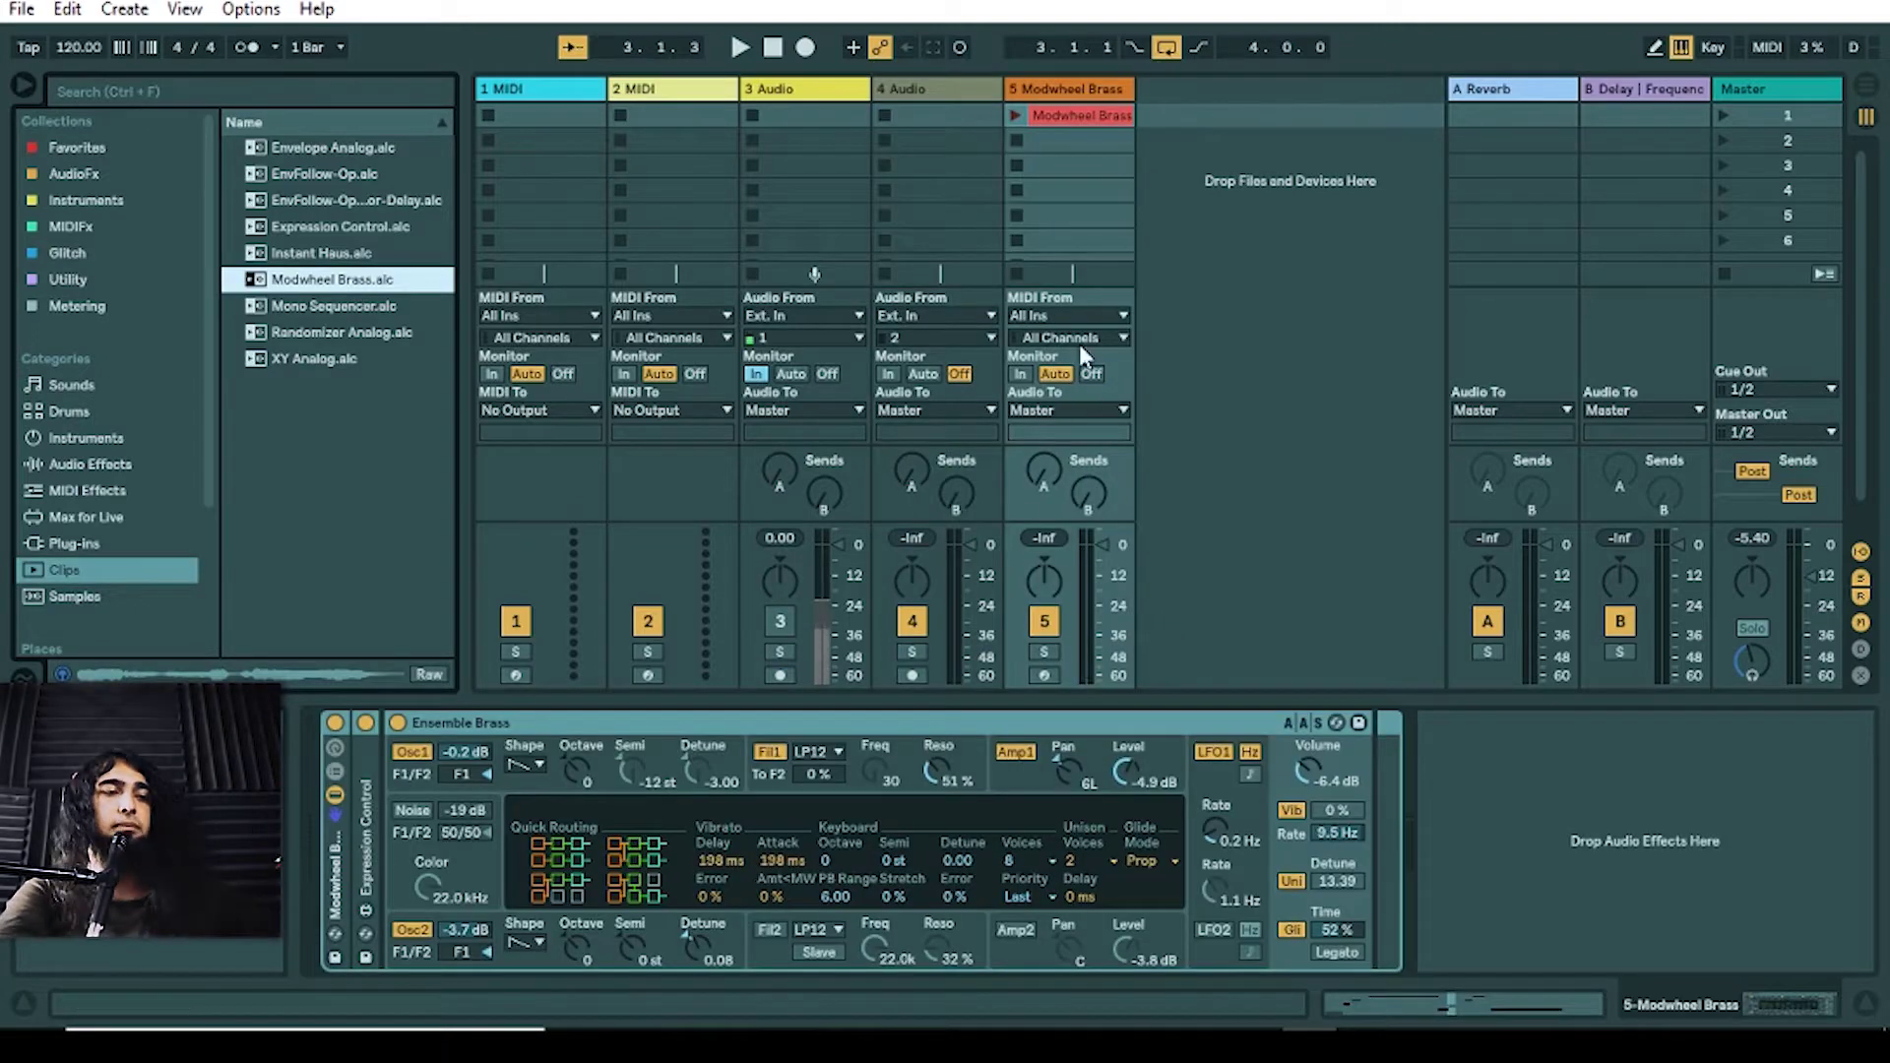
pyautogui.click(1038, 96)
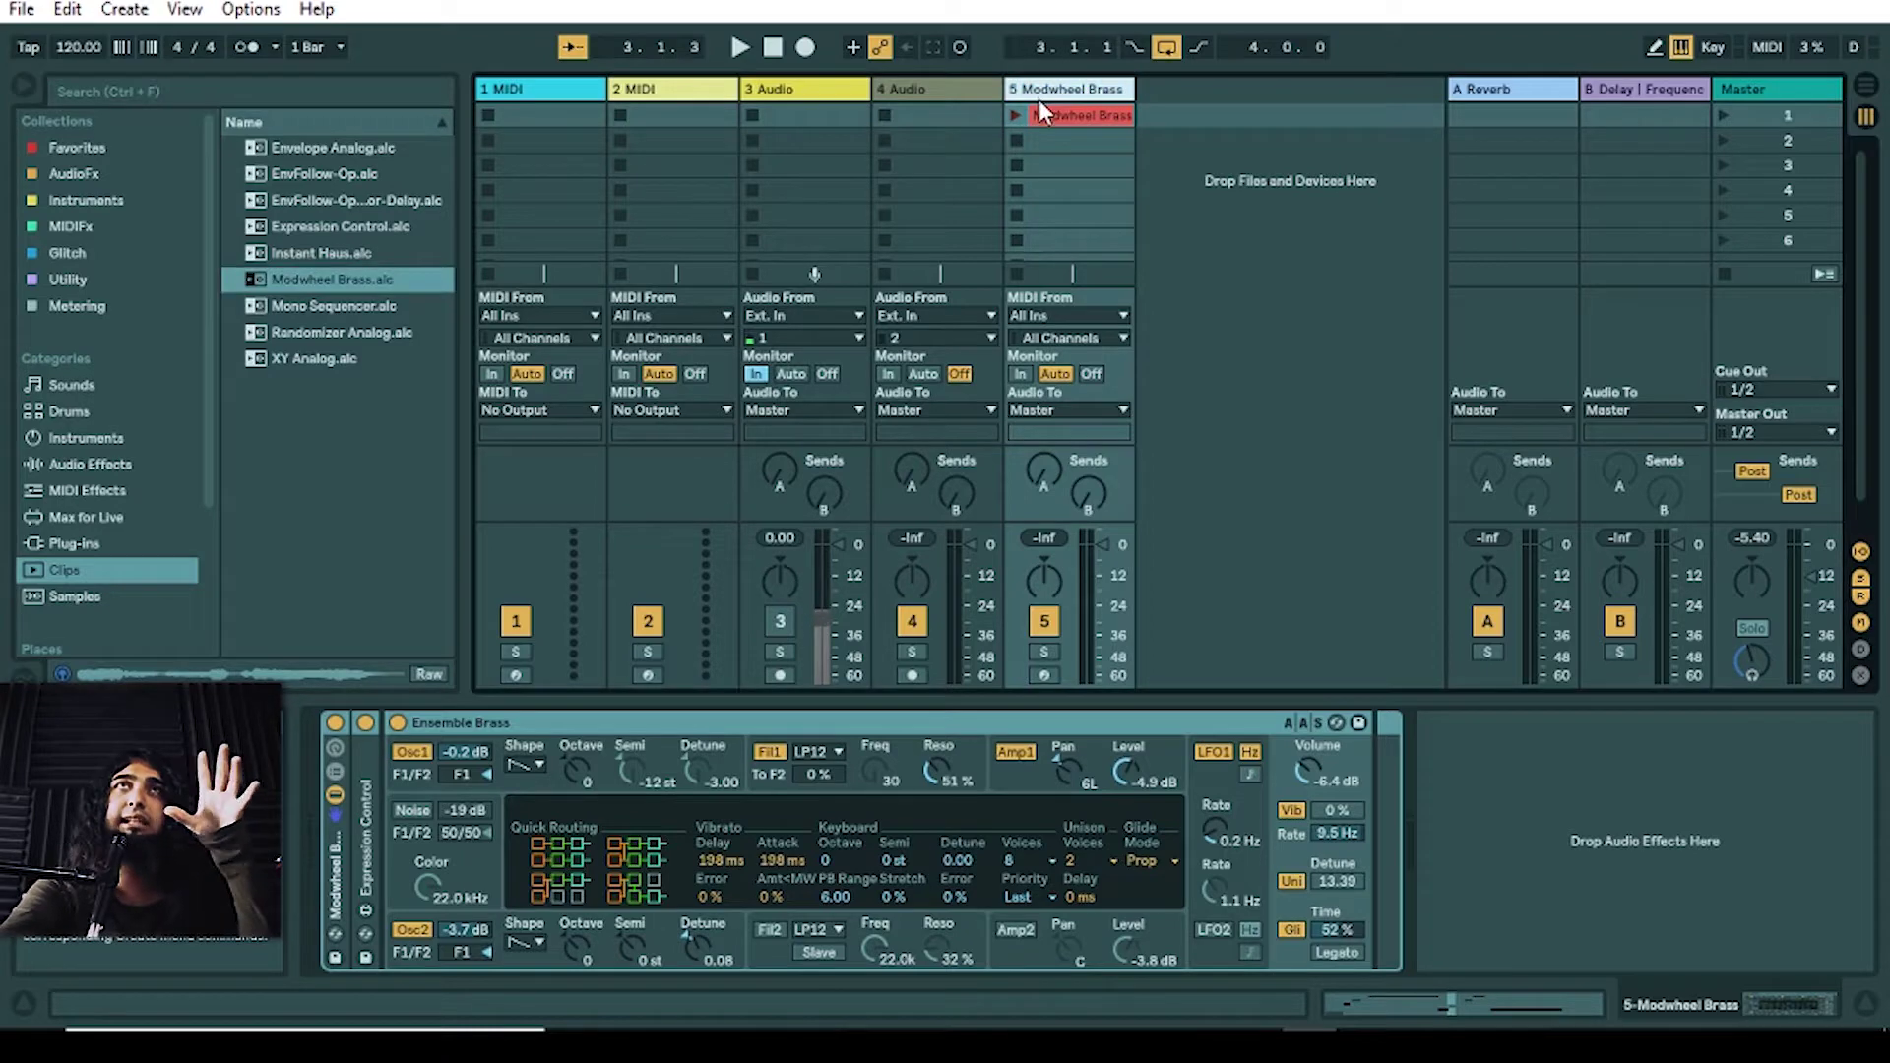
# Step: Launch the Modwheel Brass clip and lower its track's volume slightly
pyautogui.click(1044, 122)
pyautogui.click(1014, 117)
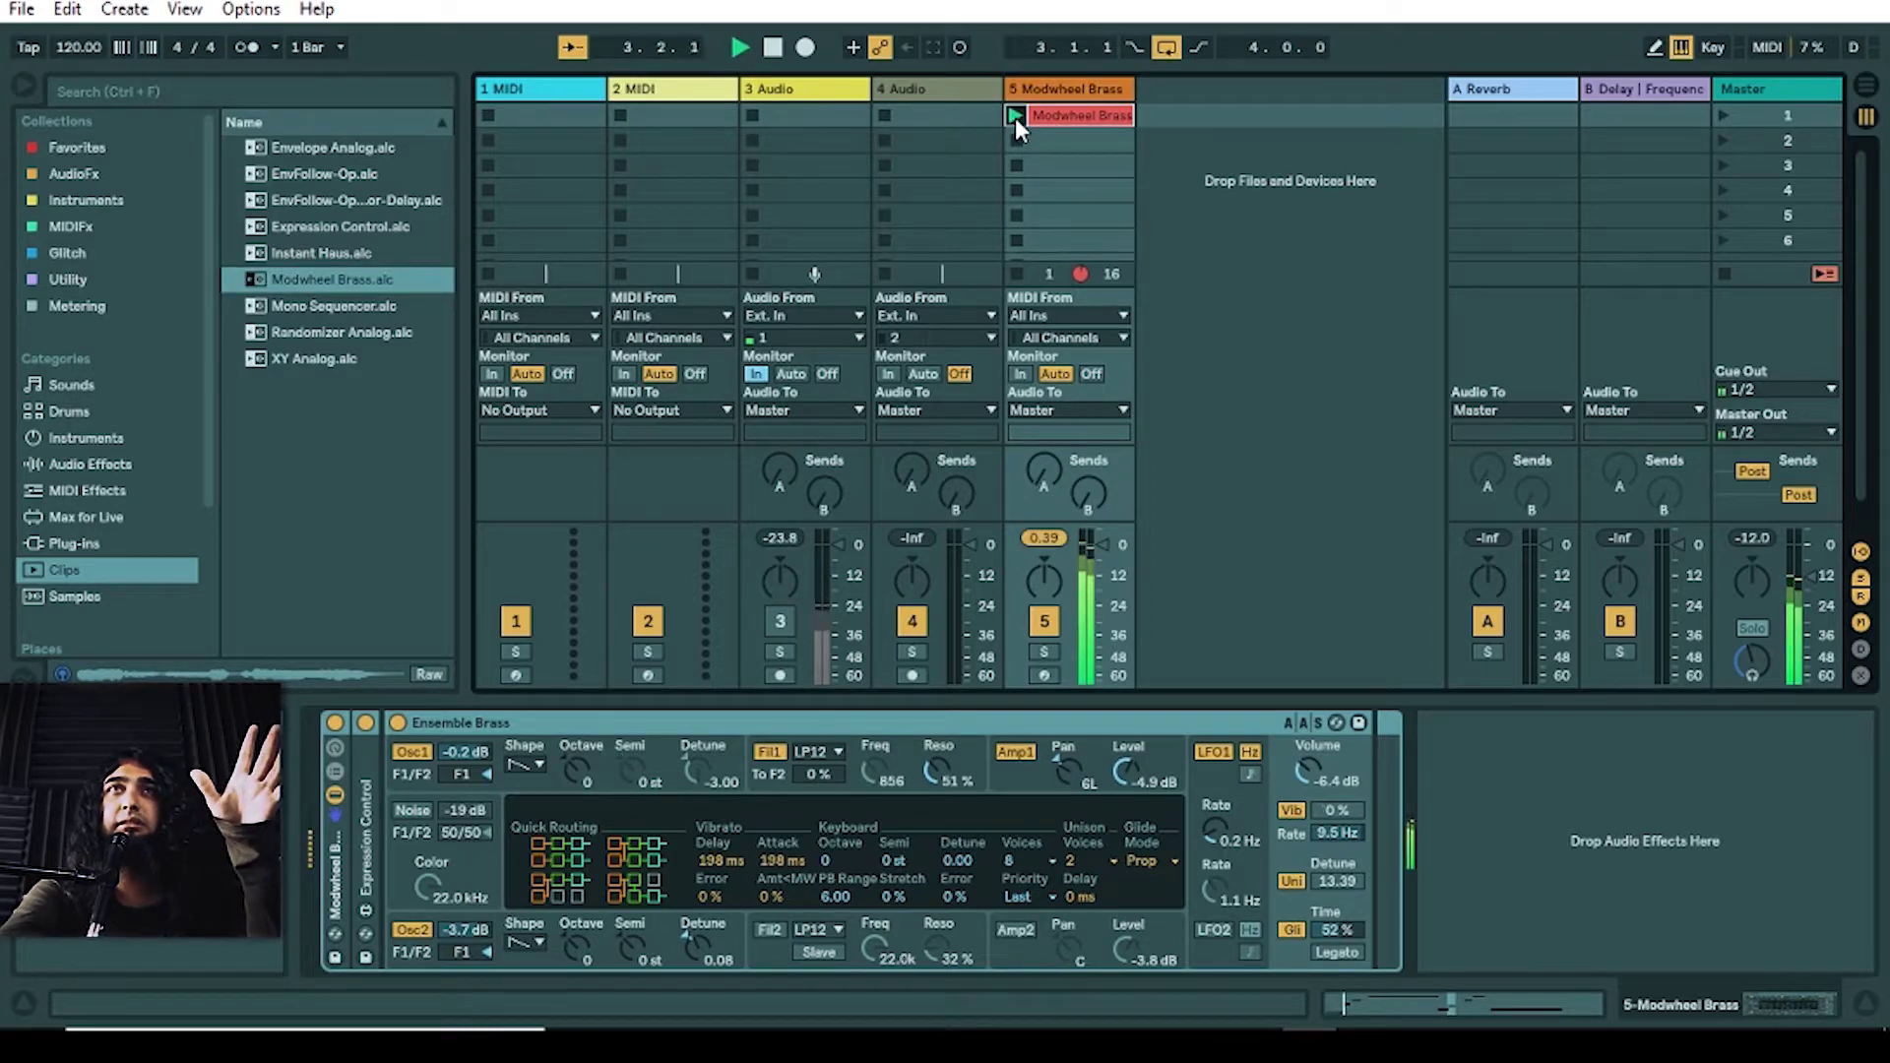
pyautogui.moveTo(1105, 556); pyautogui.dragTo(1103, 572)
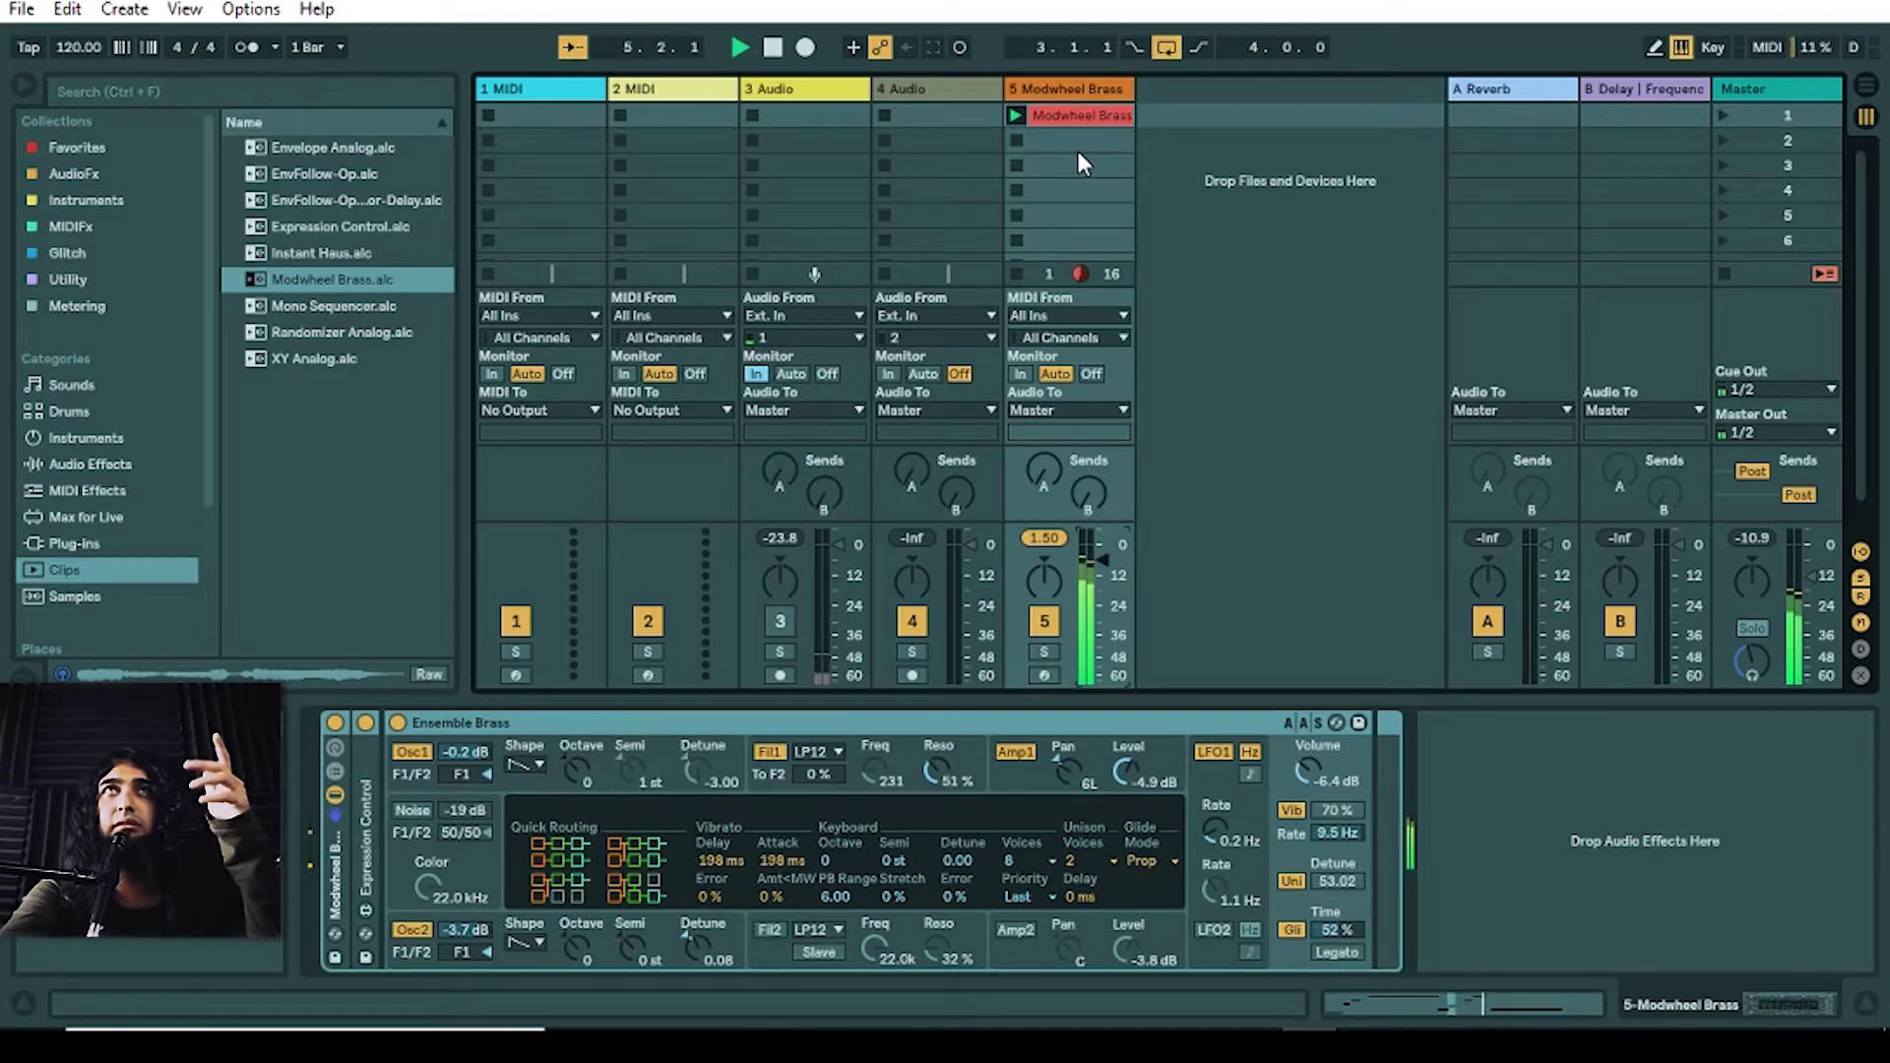
# Step: View the notes of the Modwheel Brass clip and hide the detail view
pyautogui.doubleClick(1077, 116)
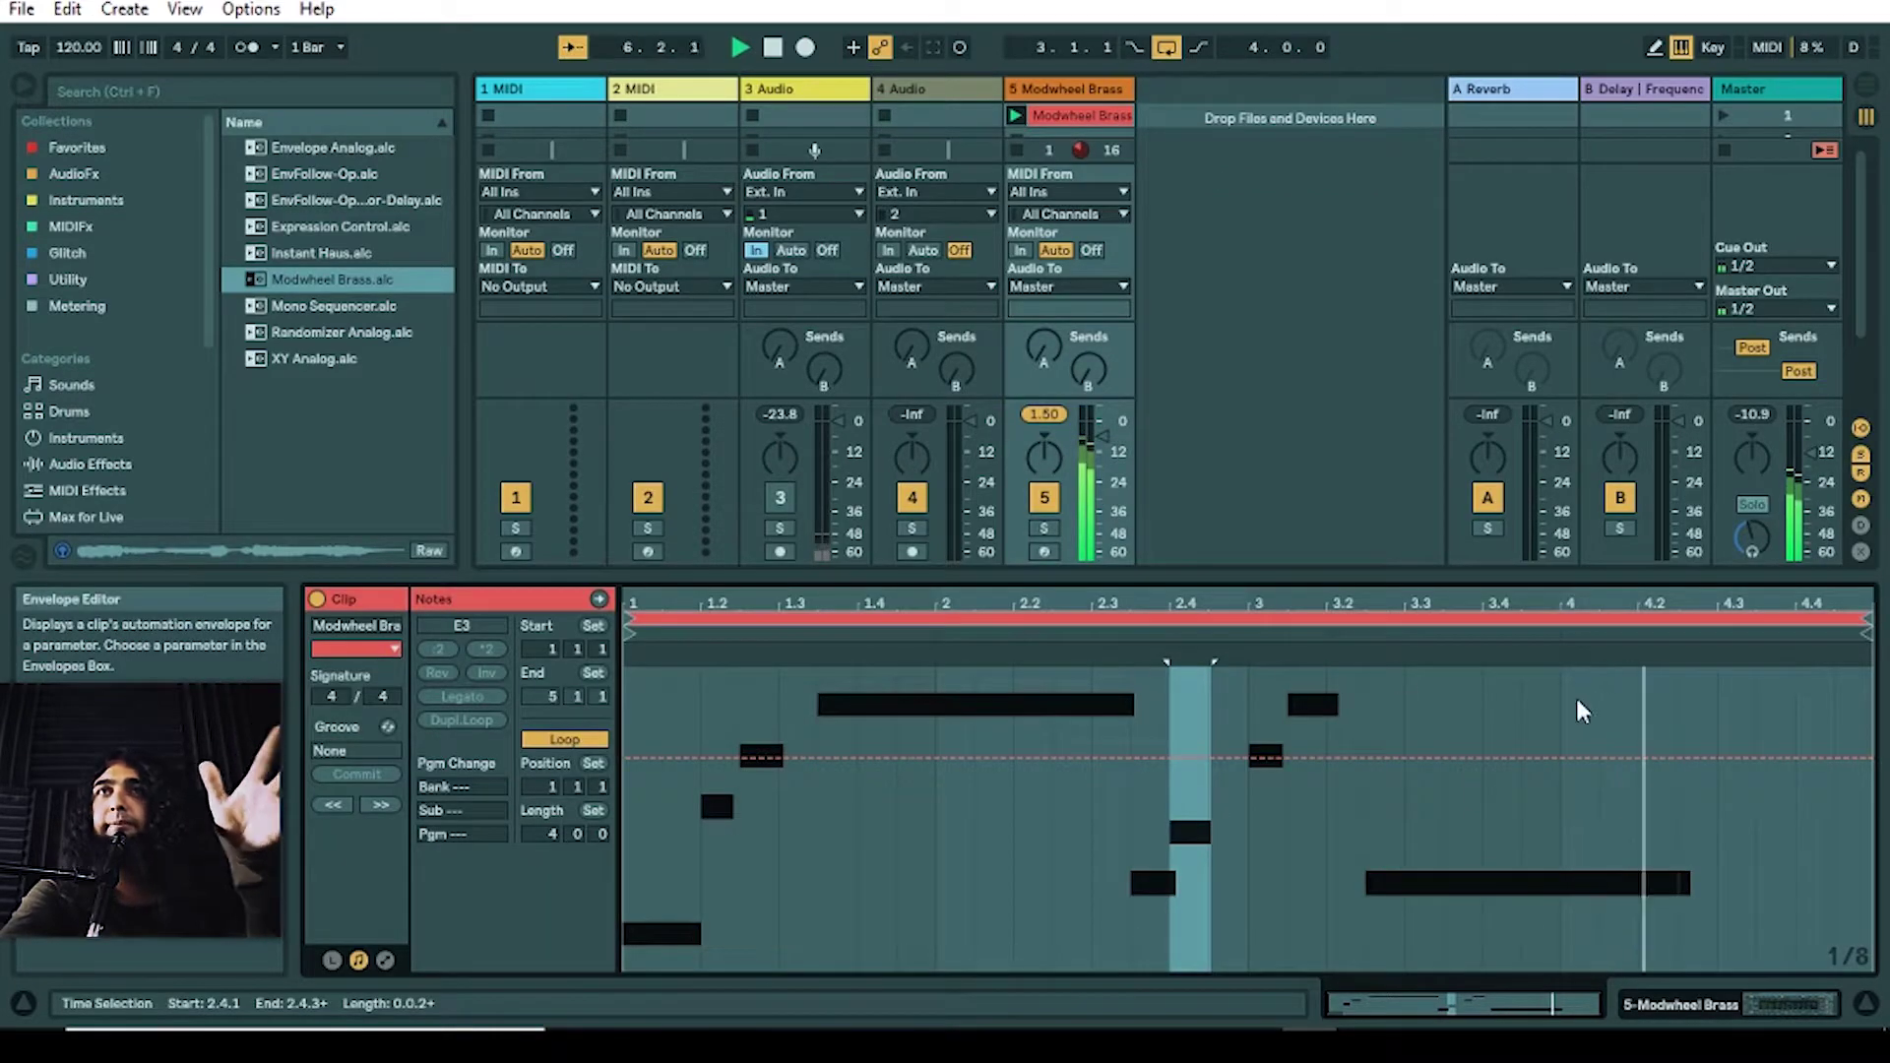
pyautogui.click(1870, 1010)
# Step: Stop the Modwheel Brass clip and delete its track
pyautogui.click(1017, 559)
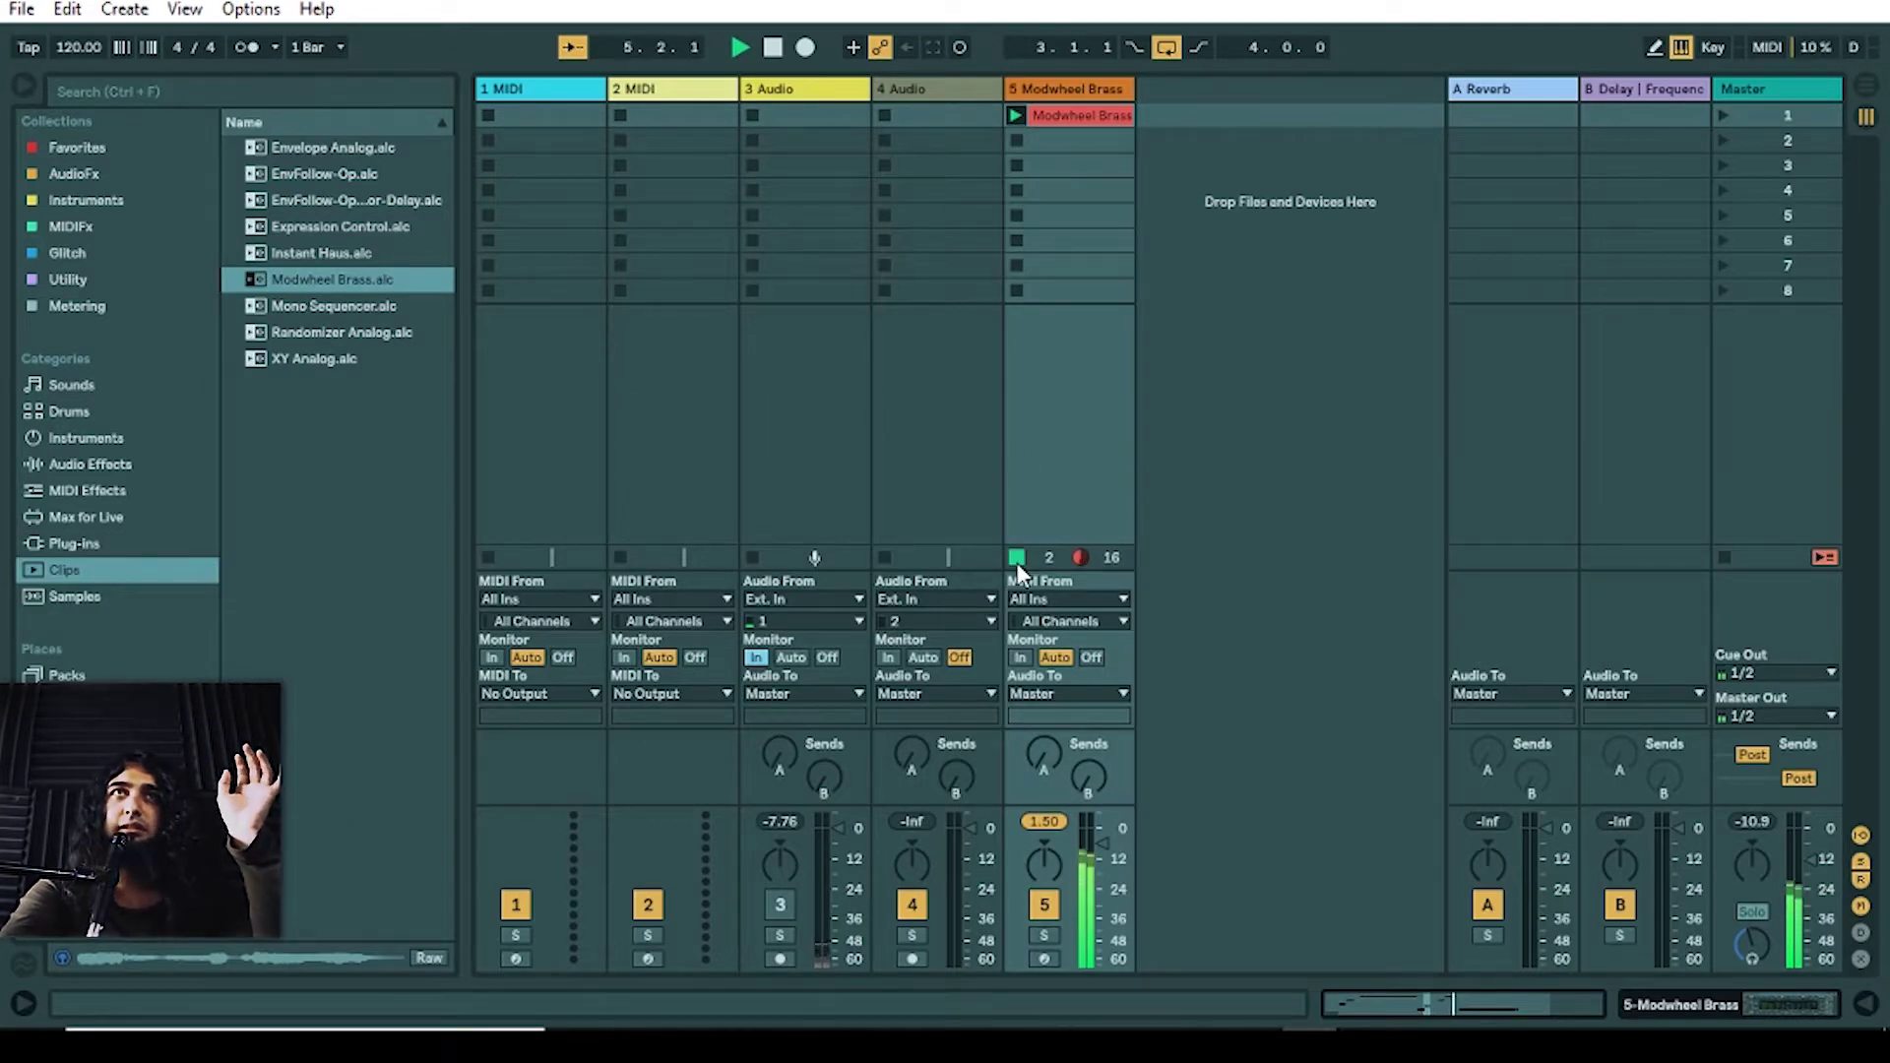
pyautogui.click(1081, 89)
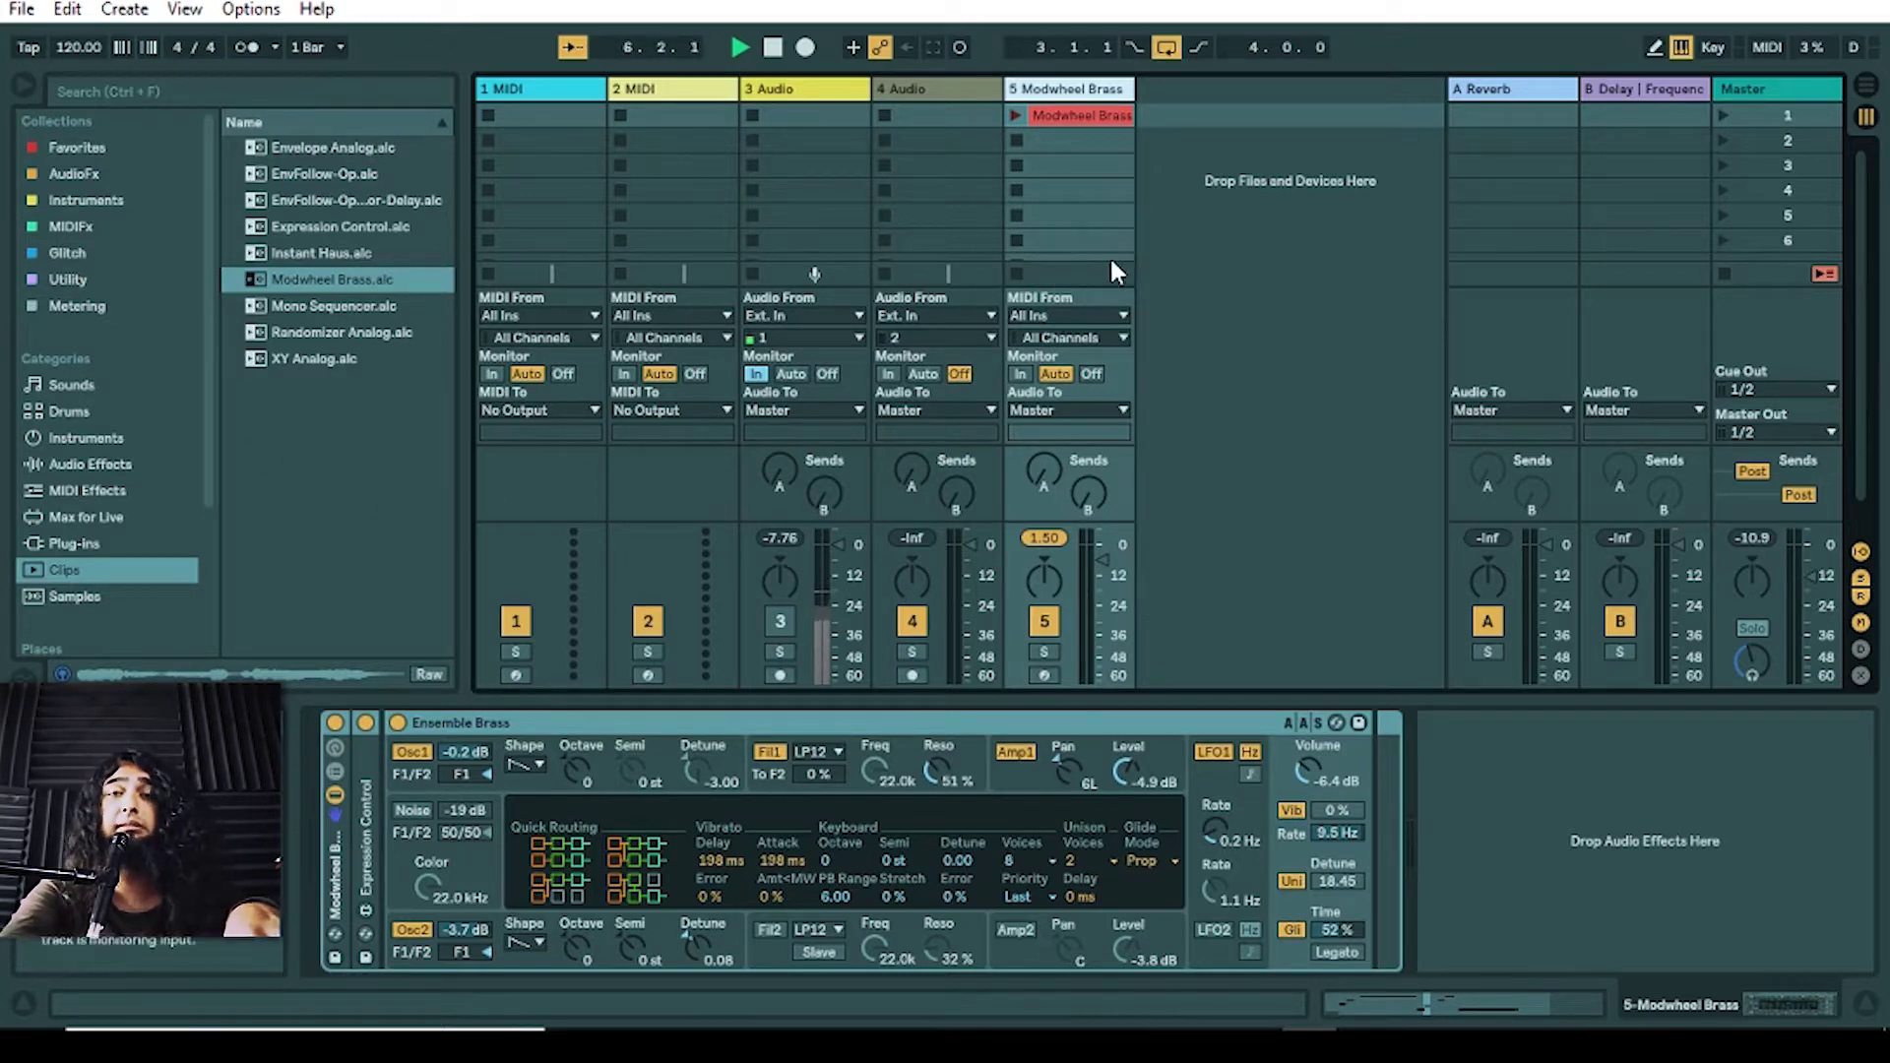
pyautogui.press('Delete')
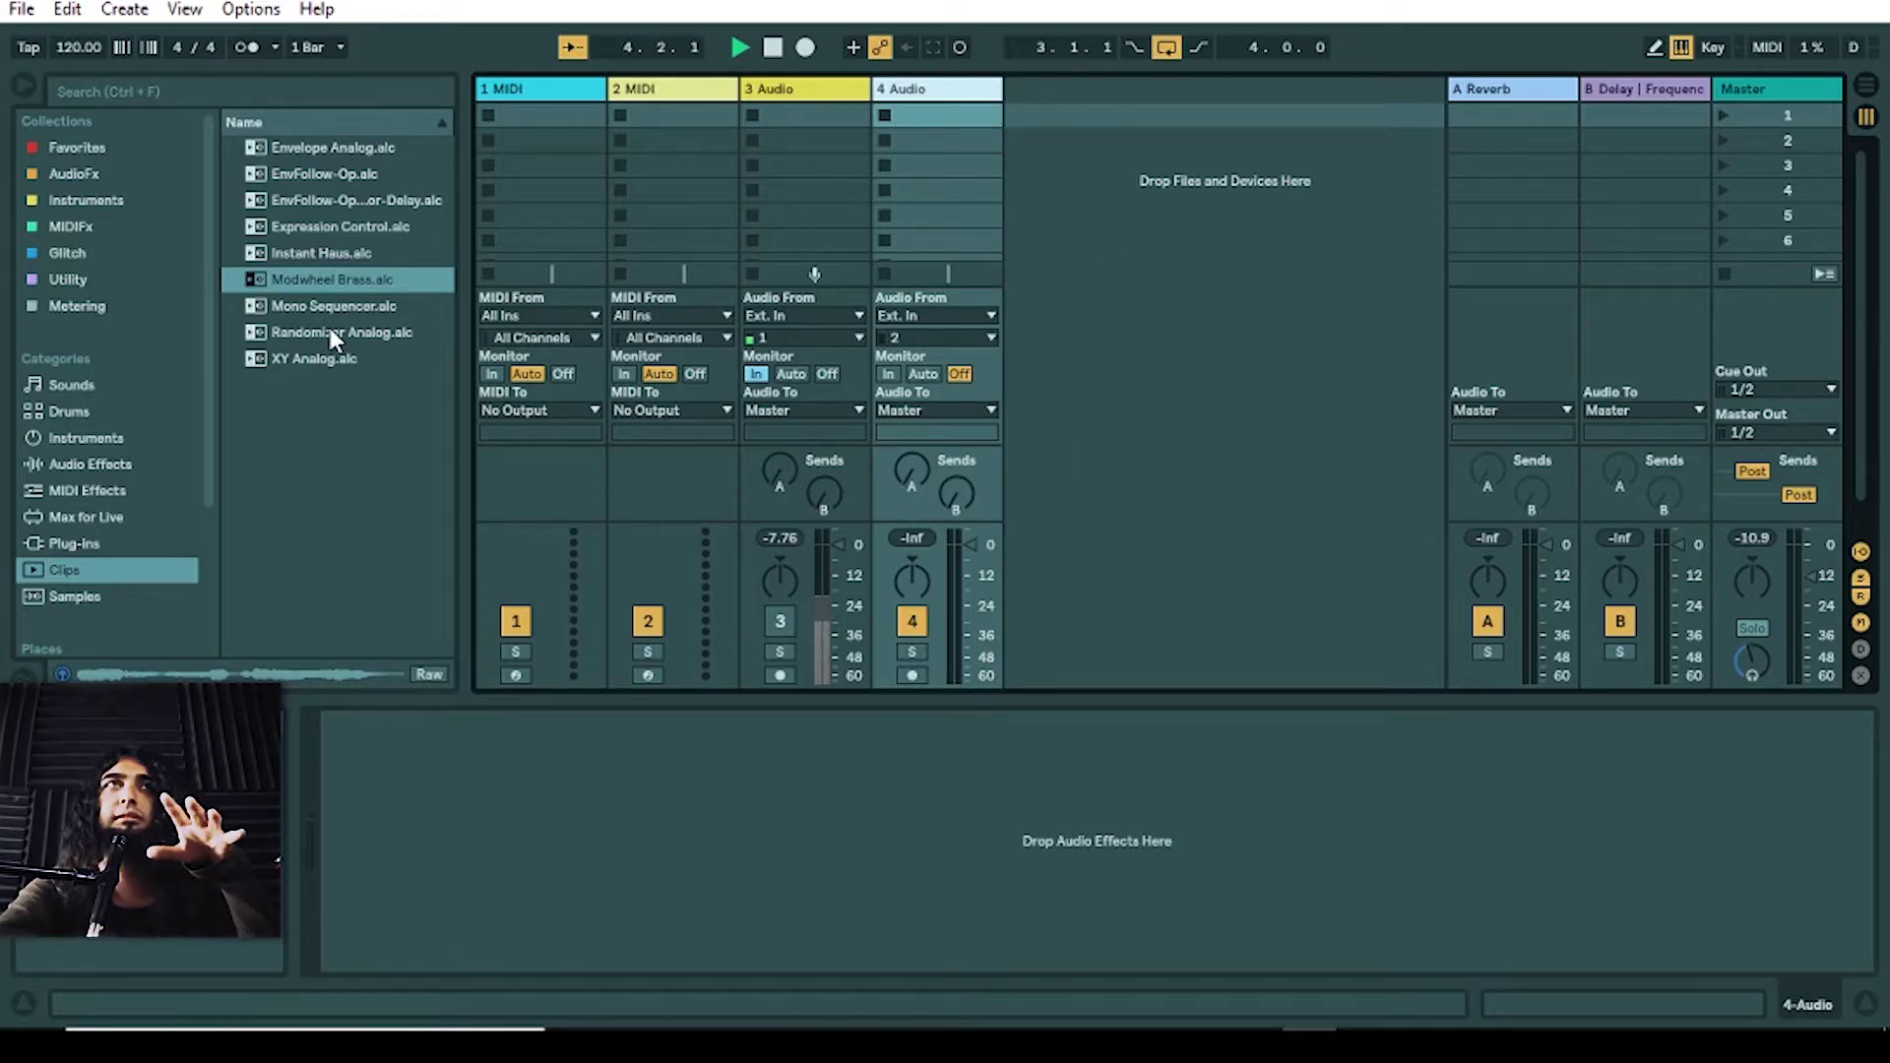
# Step: Audition one-shots from the Samples category, including A-Kick Remo 1 A.aif and A-Mid Tom Gretsch 2.aif
pyautogui.click(94, 599)
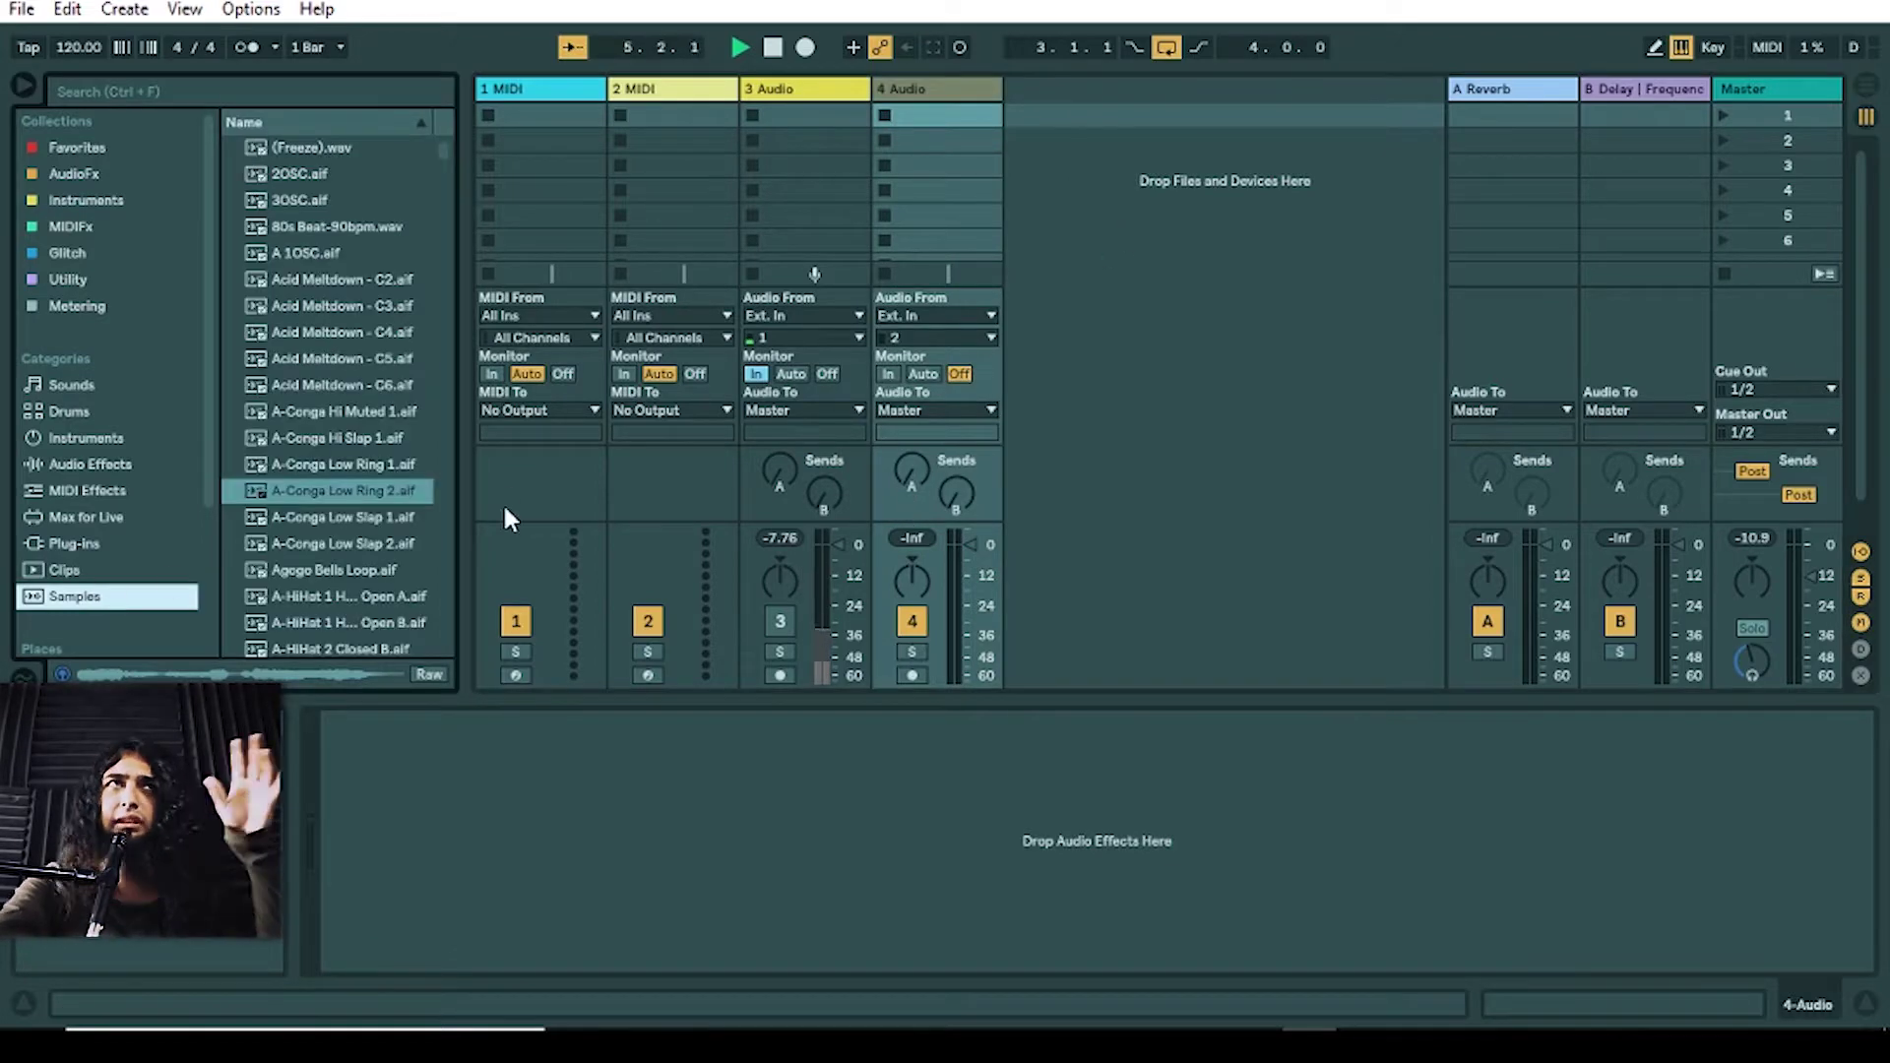
pyautogui.scroll(-1, 305, 563)
pyautogui.scroll(-3, 392, 626)
pyautogui.click(392, 445)
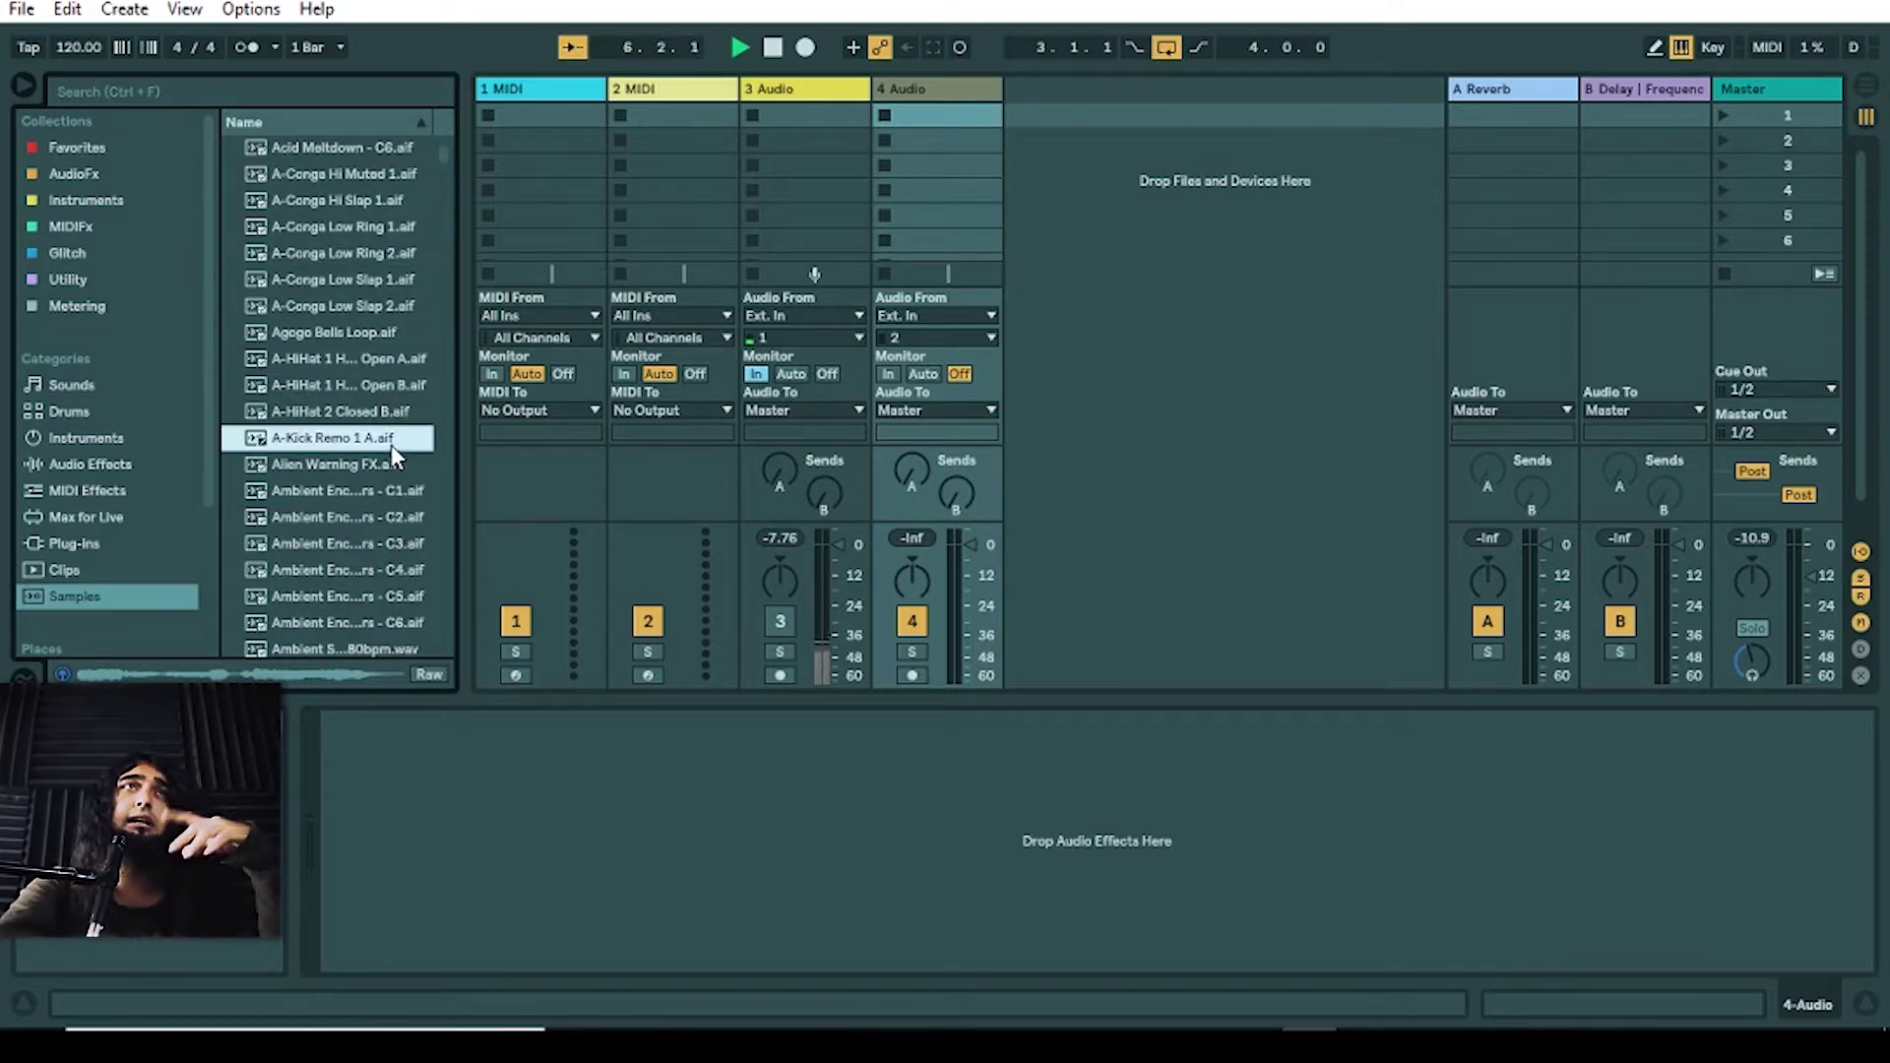
pyautogui.scroll(-1, 391, 482)
pyautogui.scroll(-1, 392, 482)
pyautogui.click(389, 497)
pyautogui.scroll(-2, 390, 487)
pyautogui.click(384, 516)
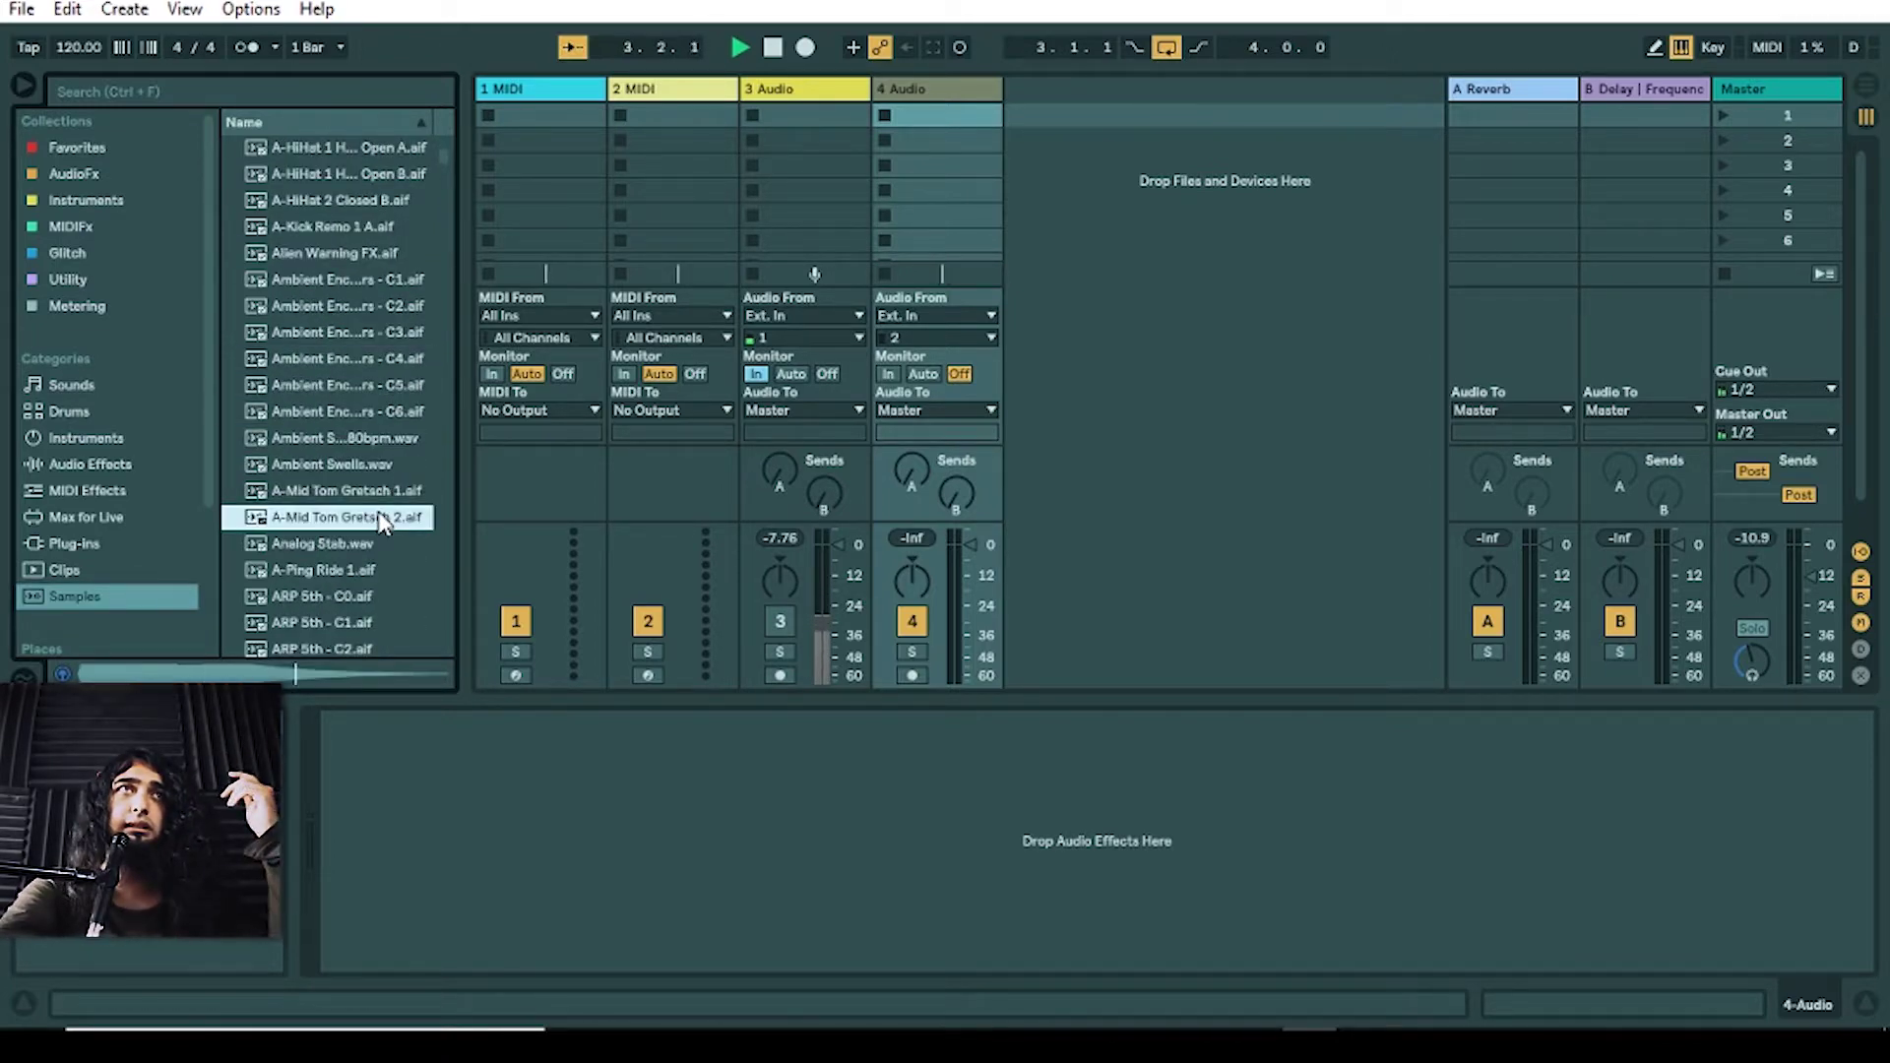
# Step: Audition the ARP 5th samples further along the list, starting with ARP 5th - C0.aif
pyautogui.click(380, 598)
pyautogui.scroll(-2, 384, 590)
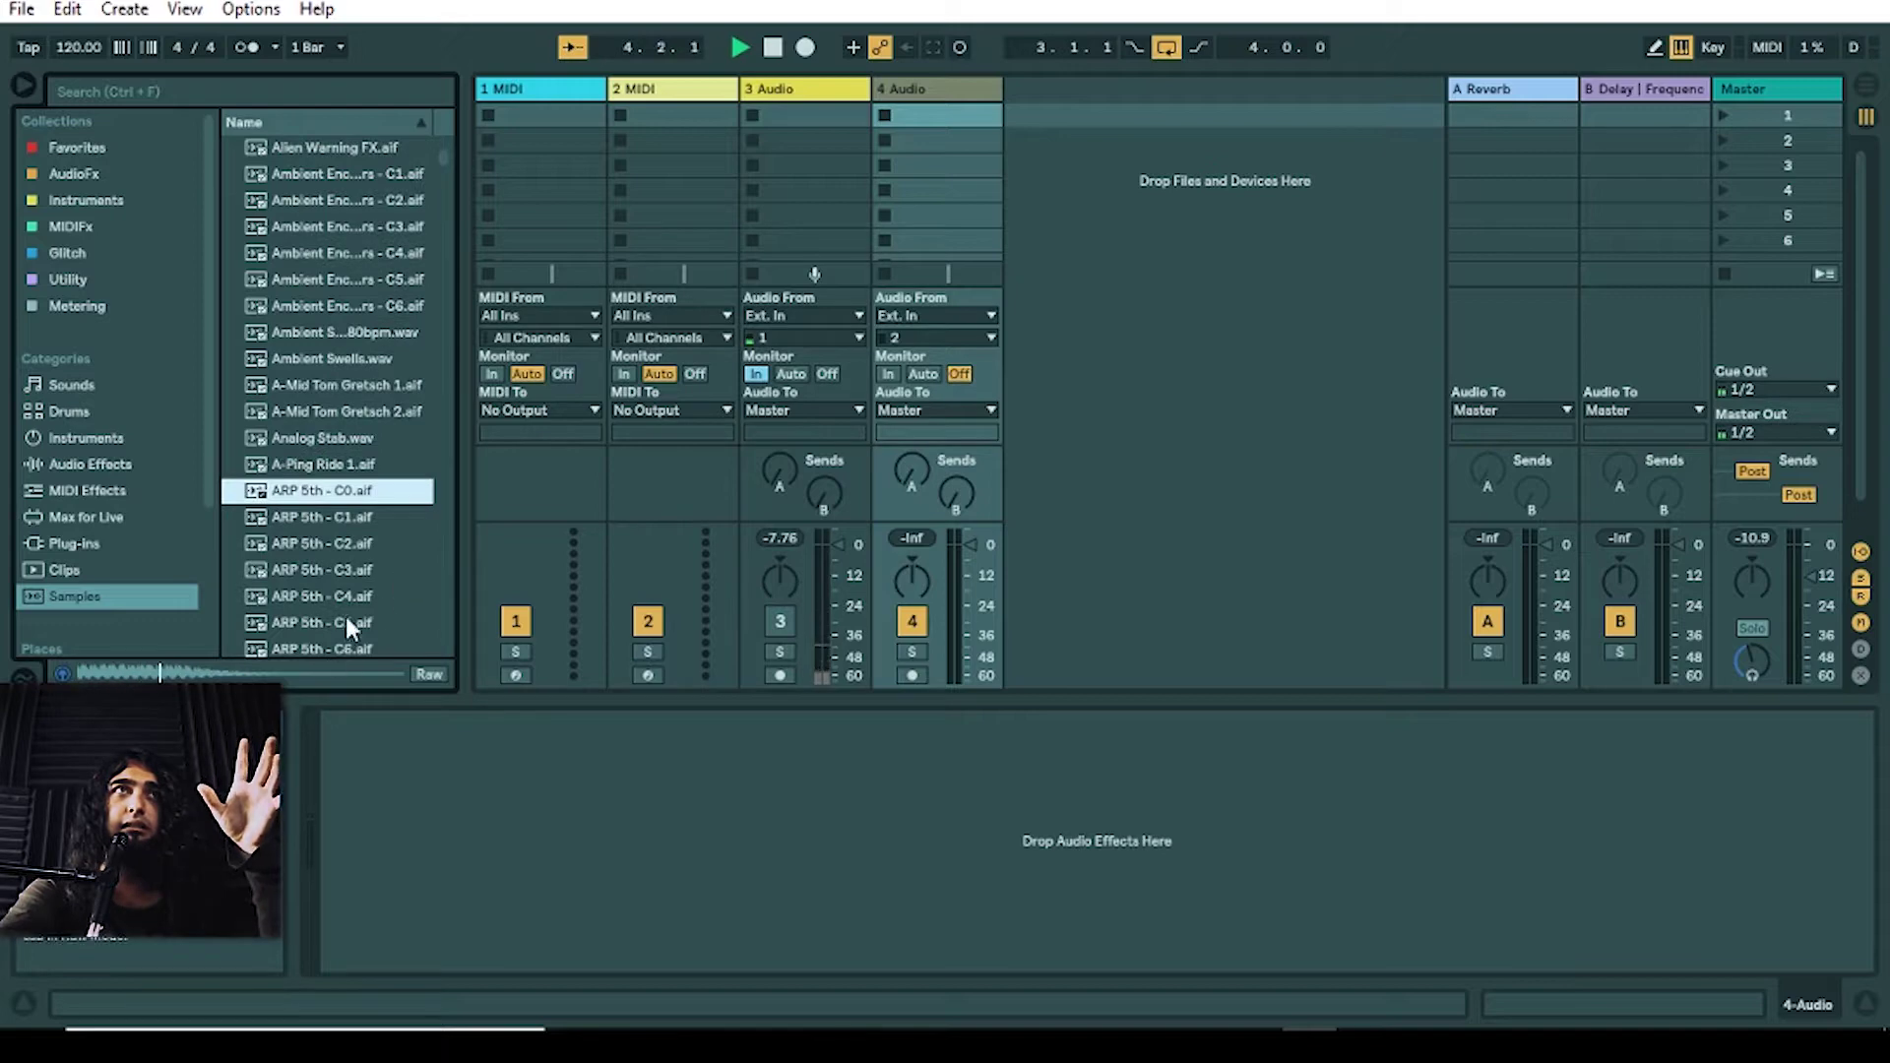
pyautogui.click(365, 598)
pyautogui.scroll(-2, 370, 599)
pyautogui.click(371, 596)
pyautogui.scroll(5, 376, 606)
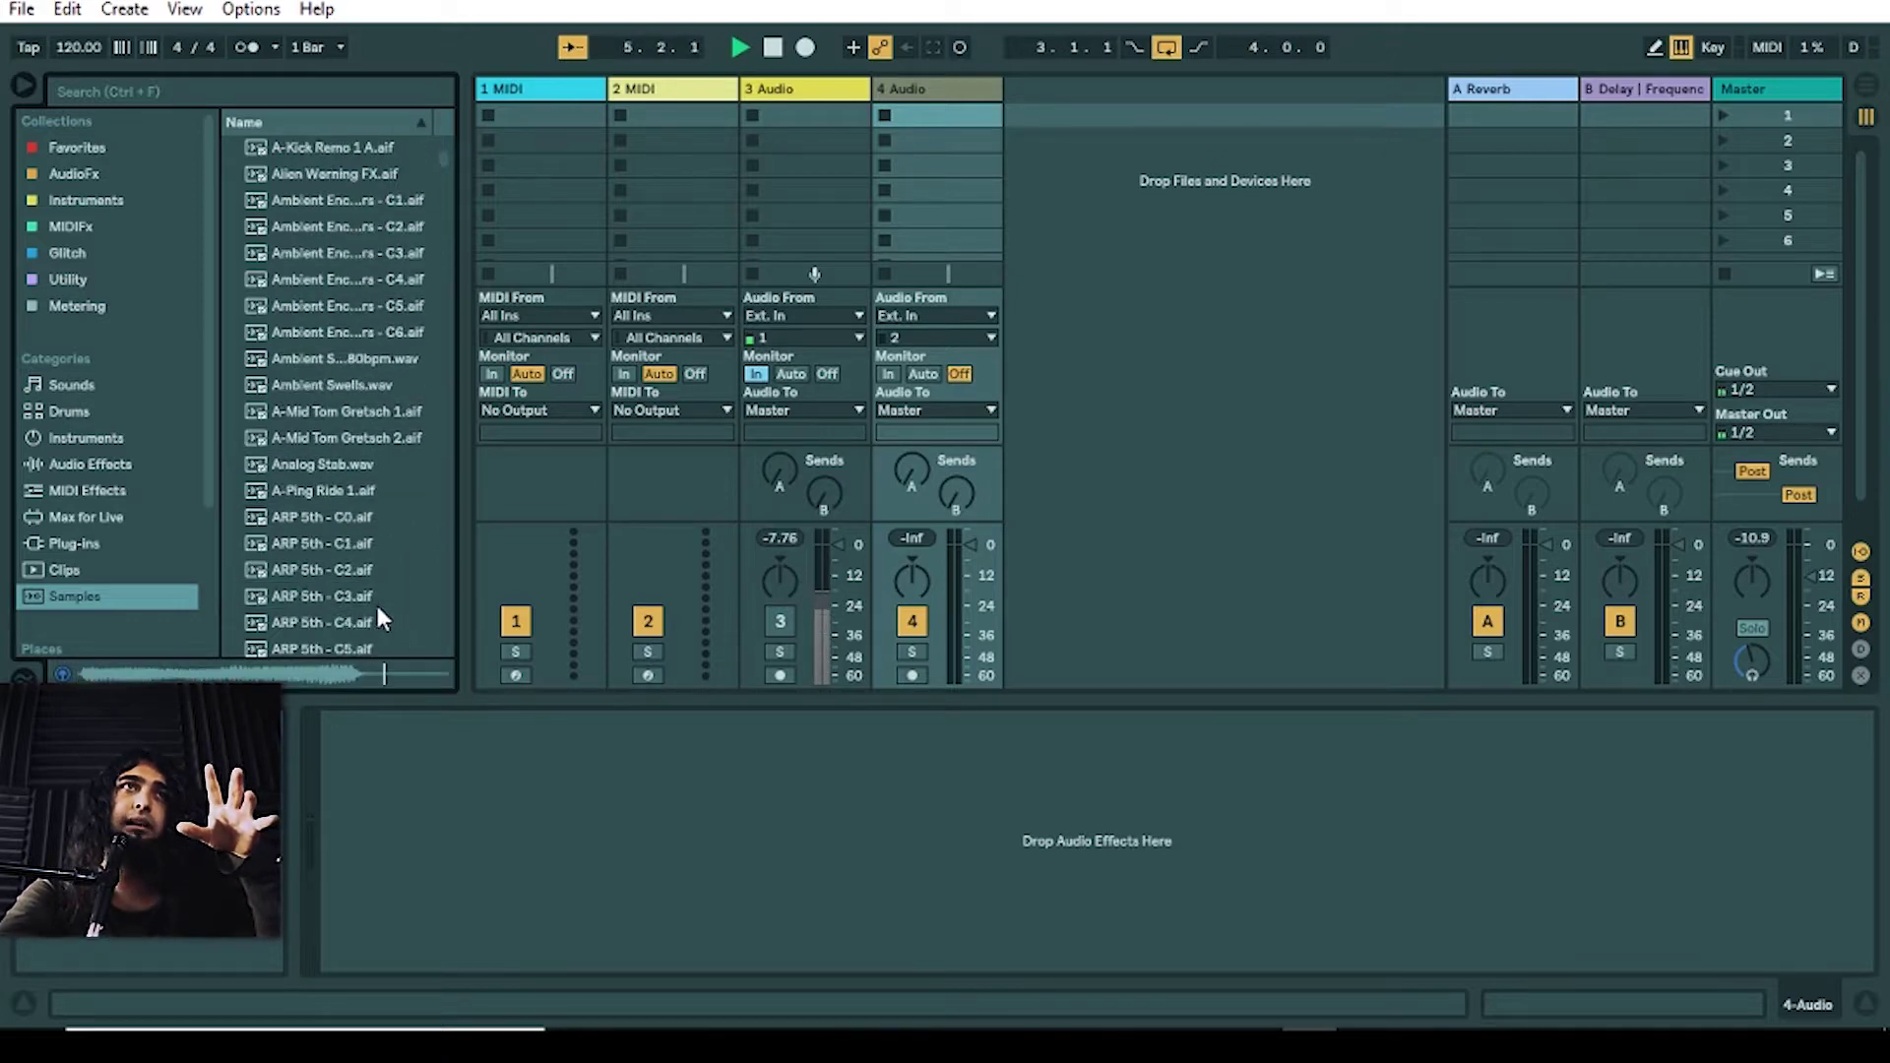
# Step: Audition samples nearer the start of the list, including Acid Meltdown - C5.aif, A-Conga Low Ring 1.aif and A-Conga Low Ring 2.aif
pyautogui.click(335, 199)
pyautogui.scroll(2, 356, 405)
pyautogui.click(366, 149)
pyautogui.scroll(1, 368, 167)
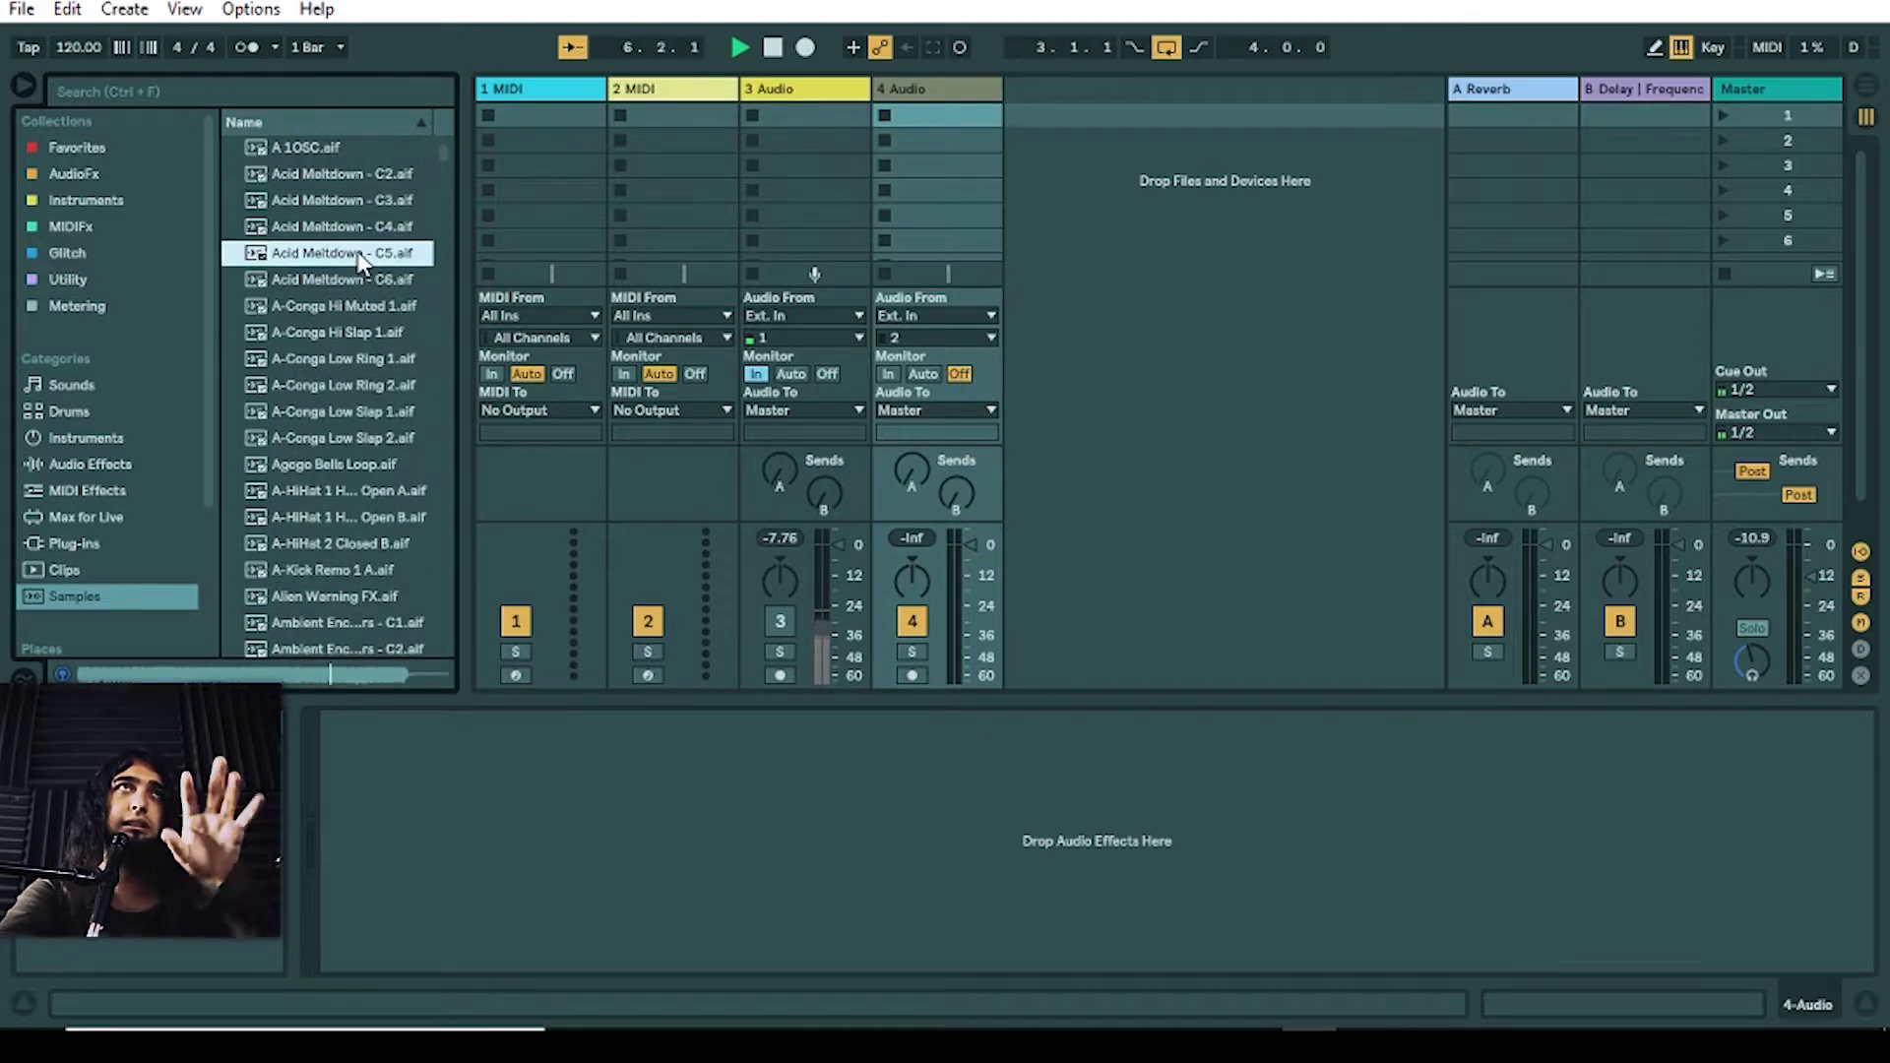
pyautogui.click(369, 174)
pyautogui.click(370, 150)
pyautogui.click(358, 224)
pyautogui.click(355, 360)
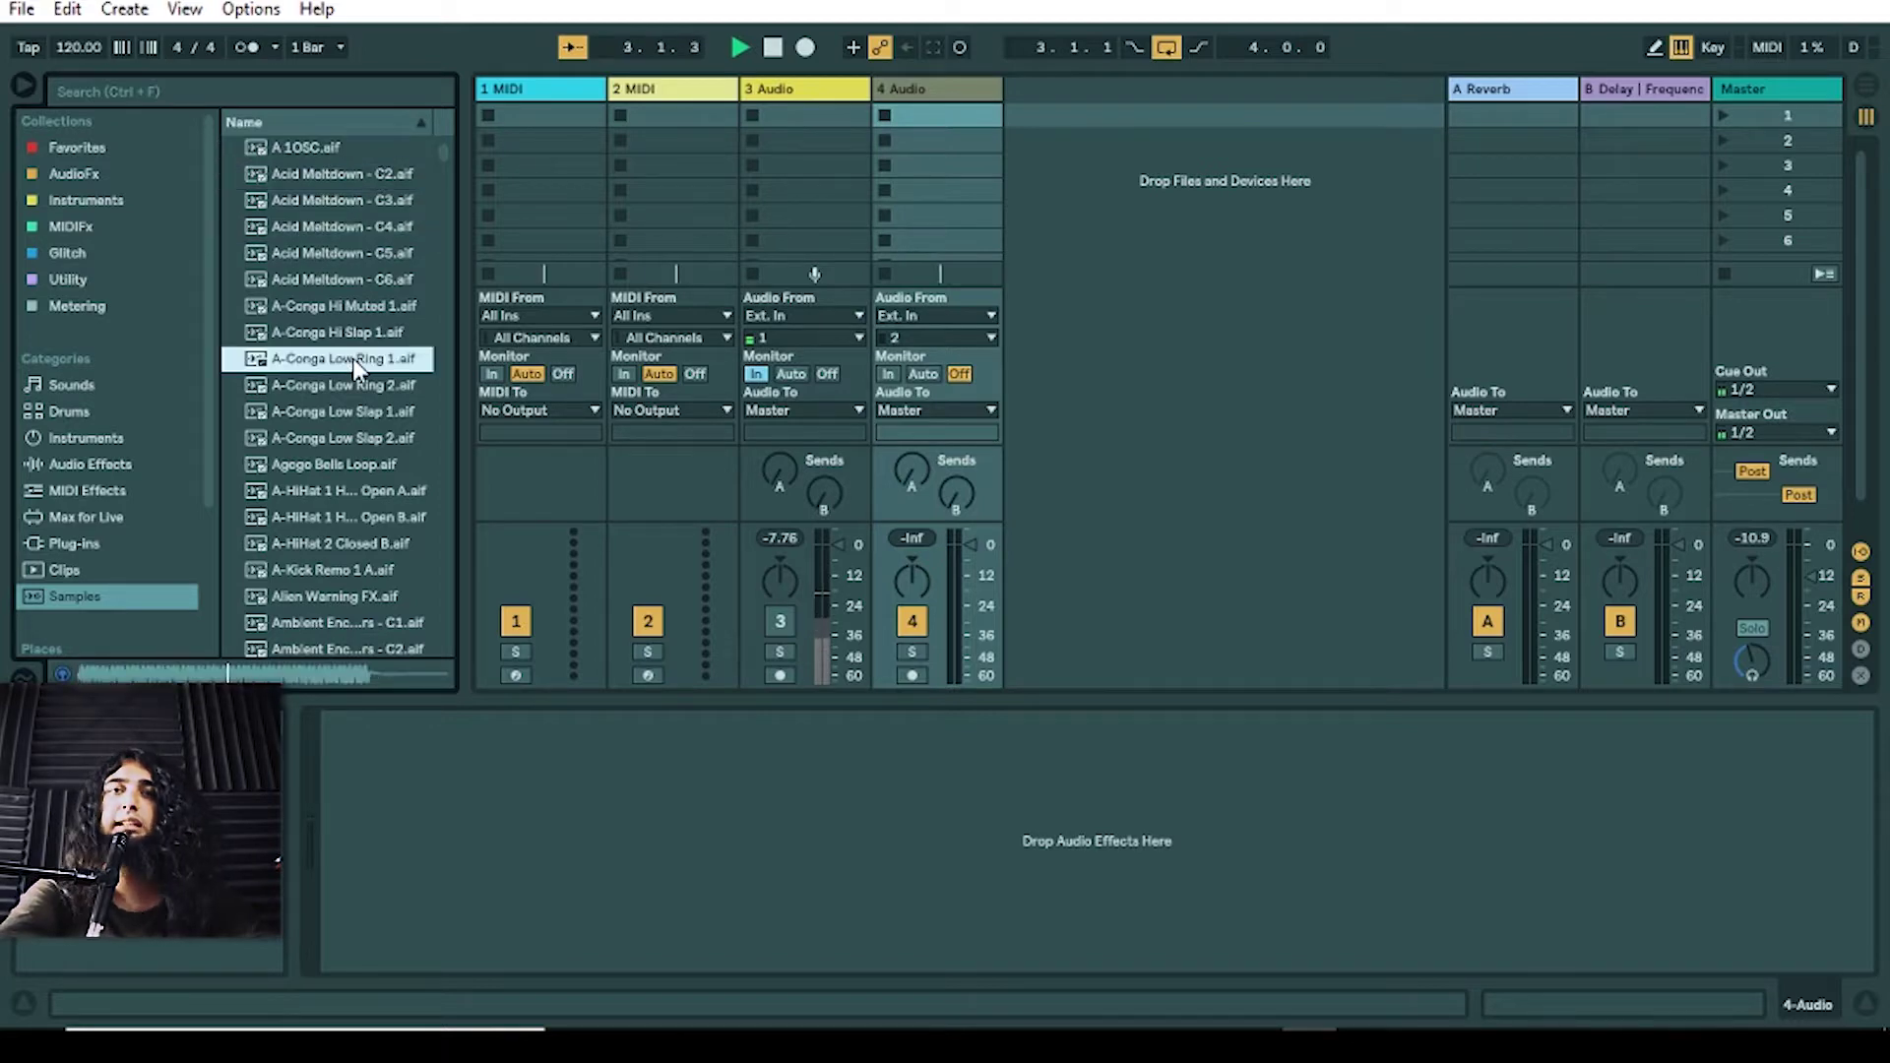
pyautogui.click(351, 386)
# Step: Review the Places section of the browser, viewing the Desktop, the artist's own folder and the User Library
pyautogui.click(135, 570)
pyautogui.scroll(-4, 140, 532)
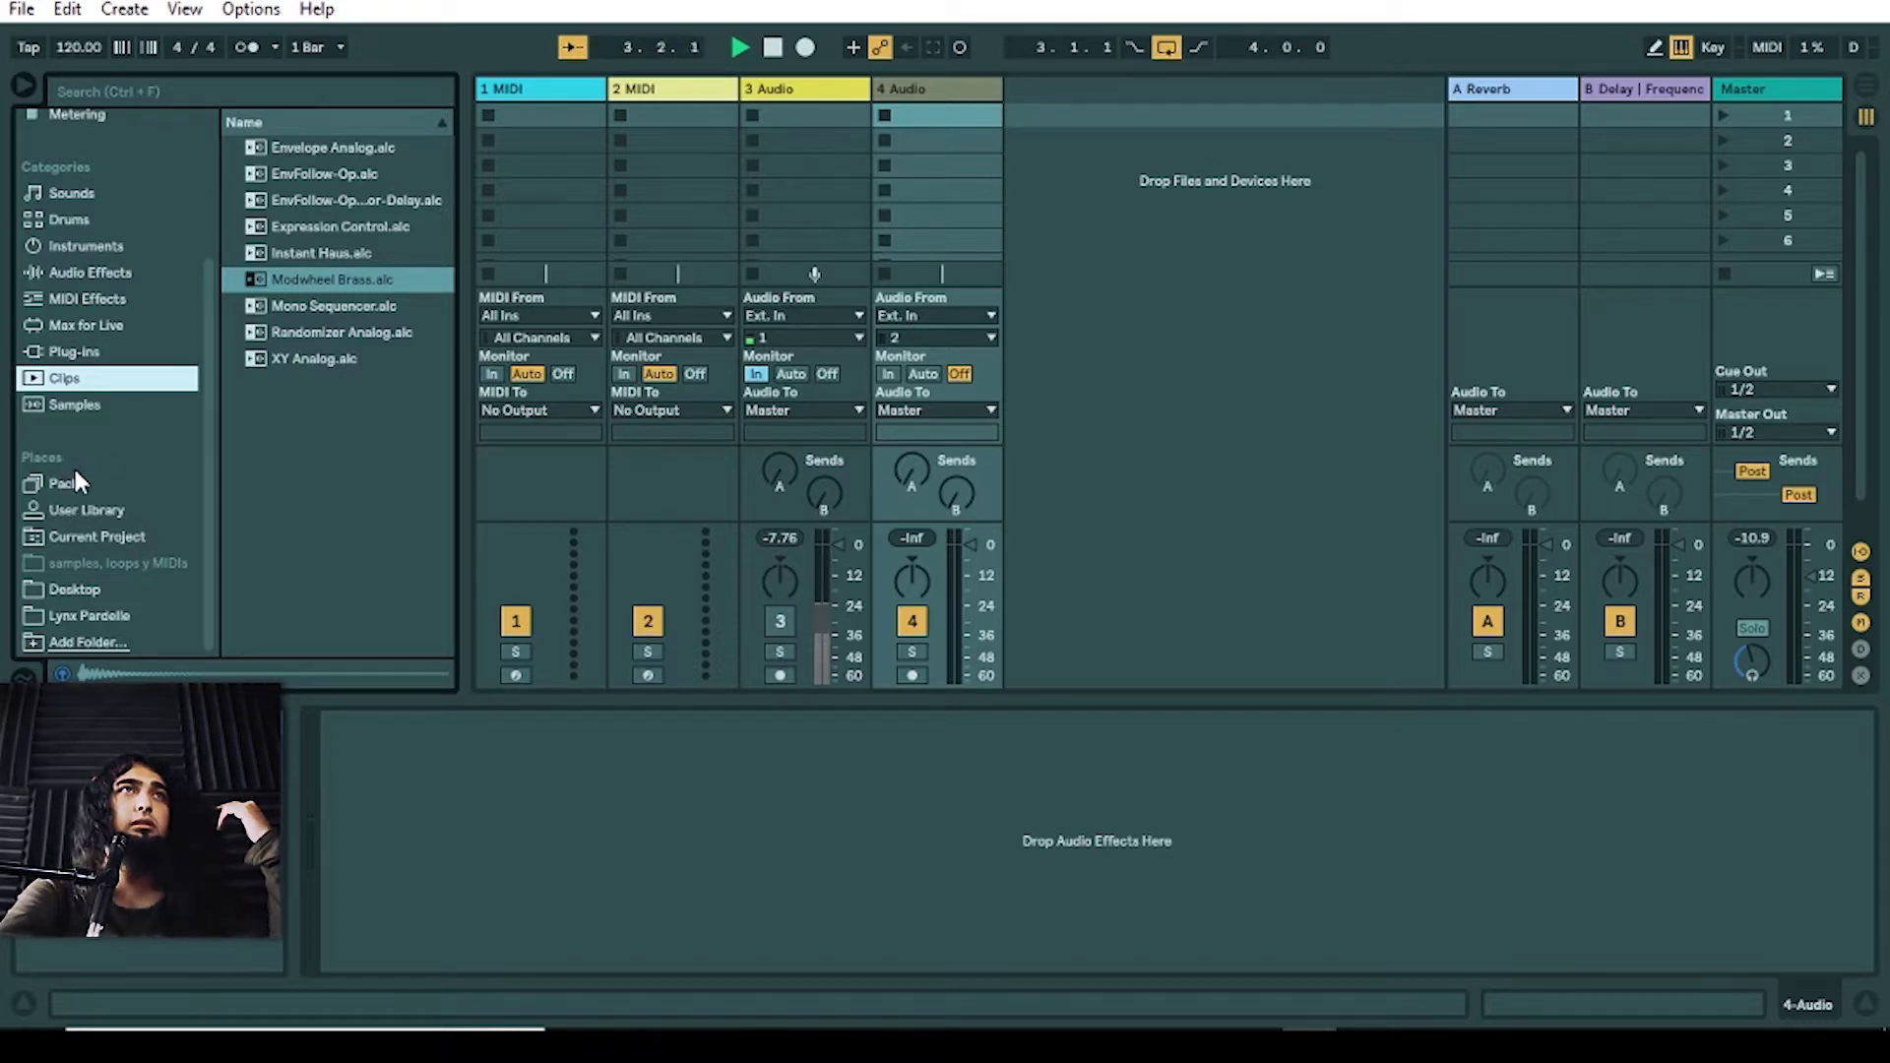
pyautogui.click(102, 590)
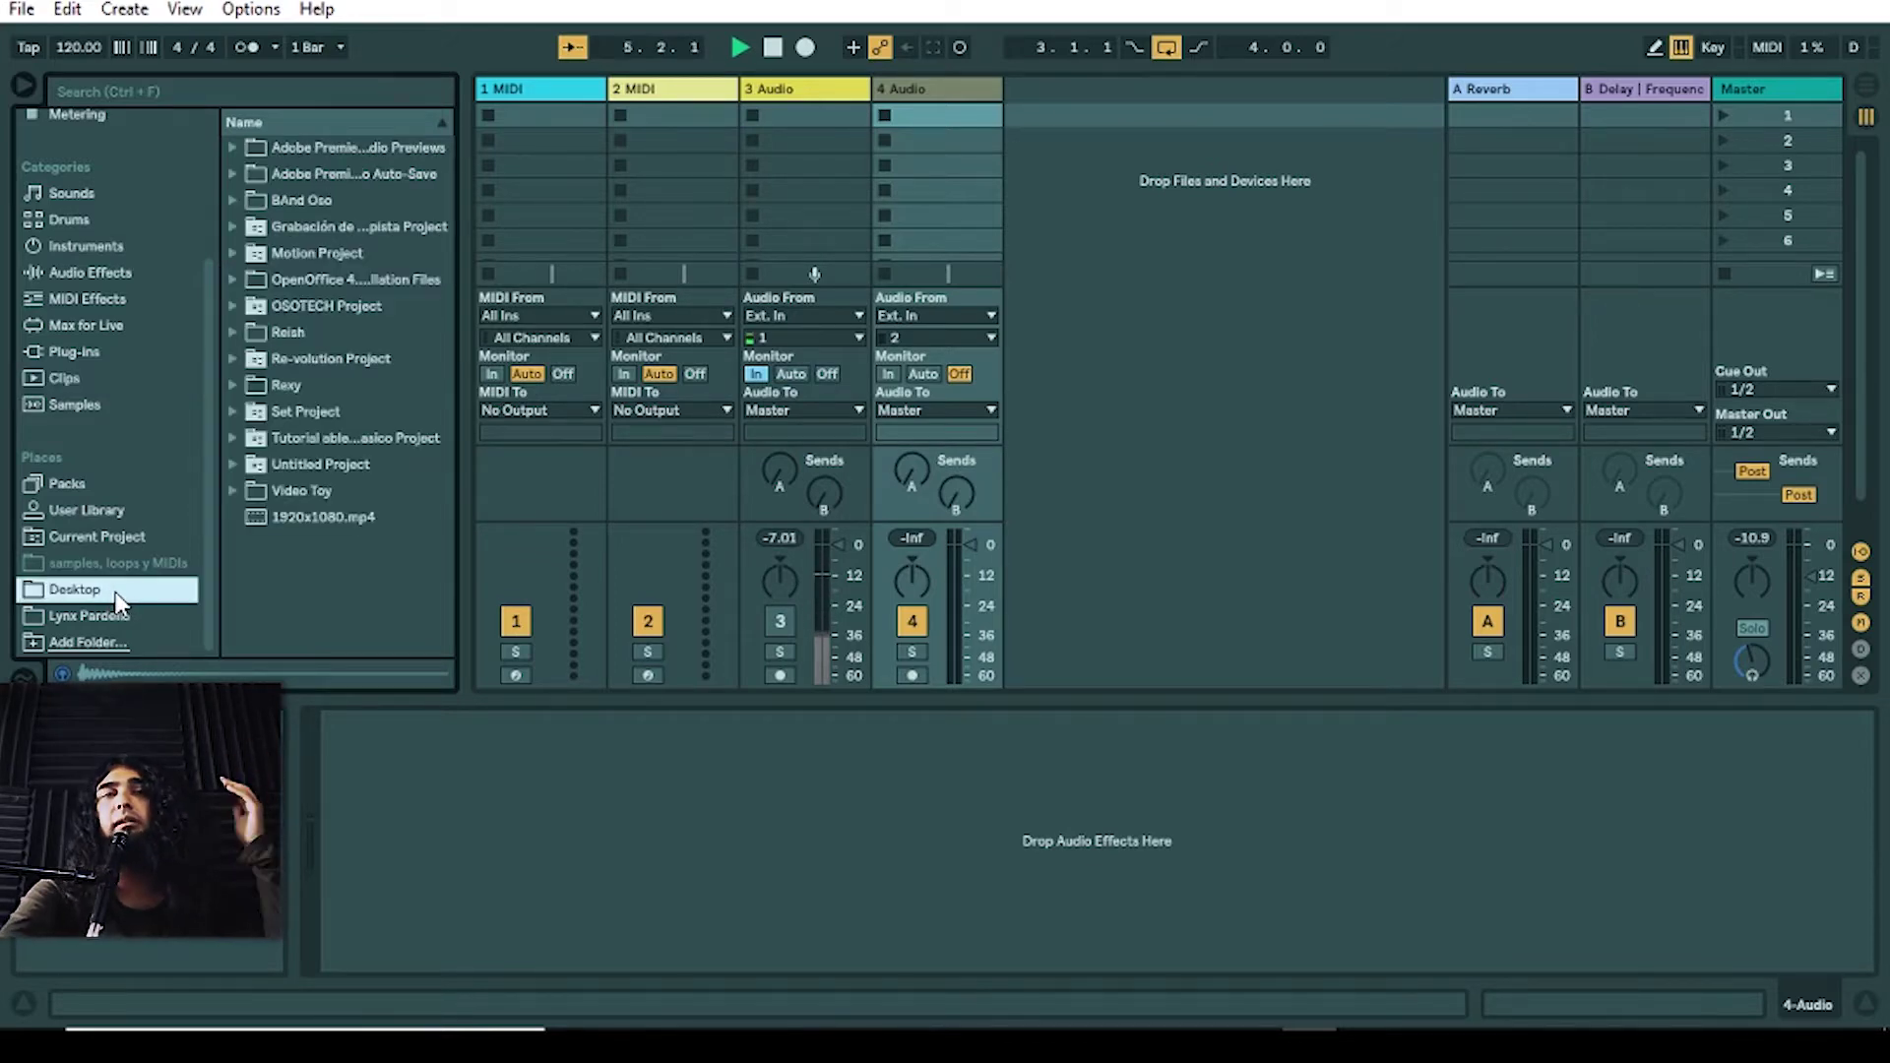
pyautogui.click(131, 615)
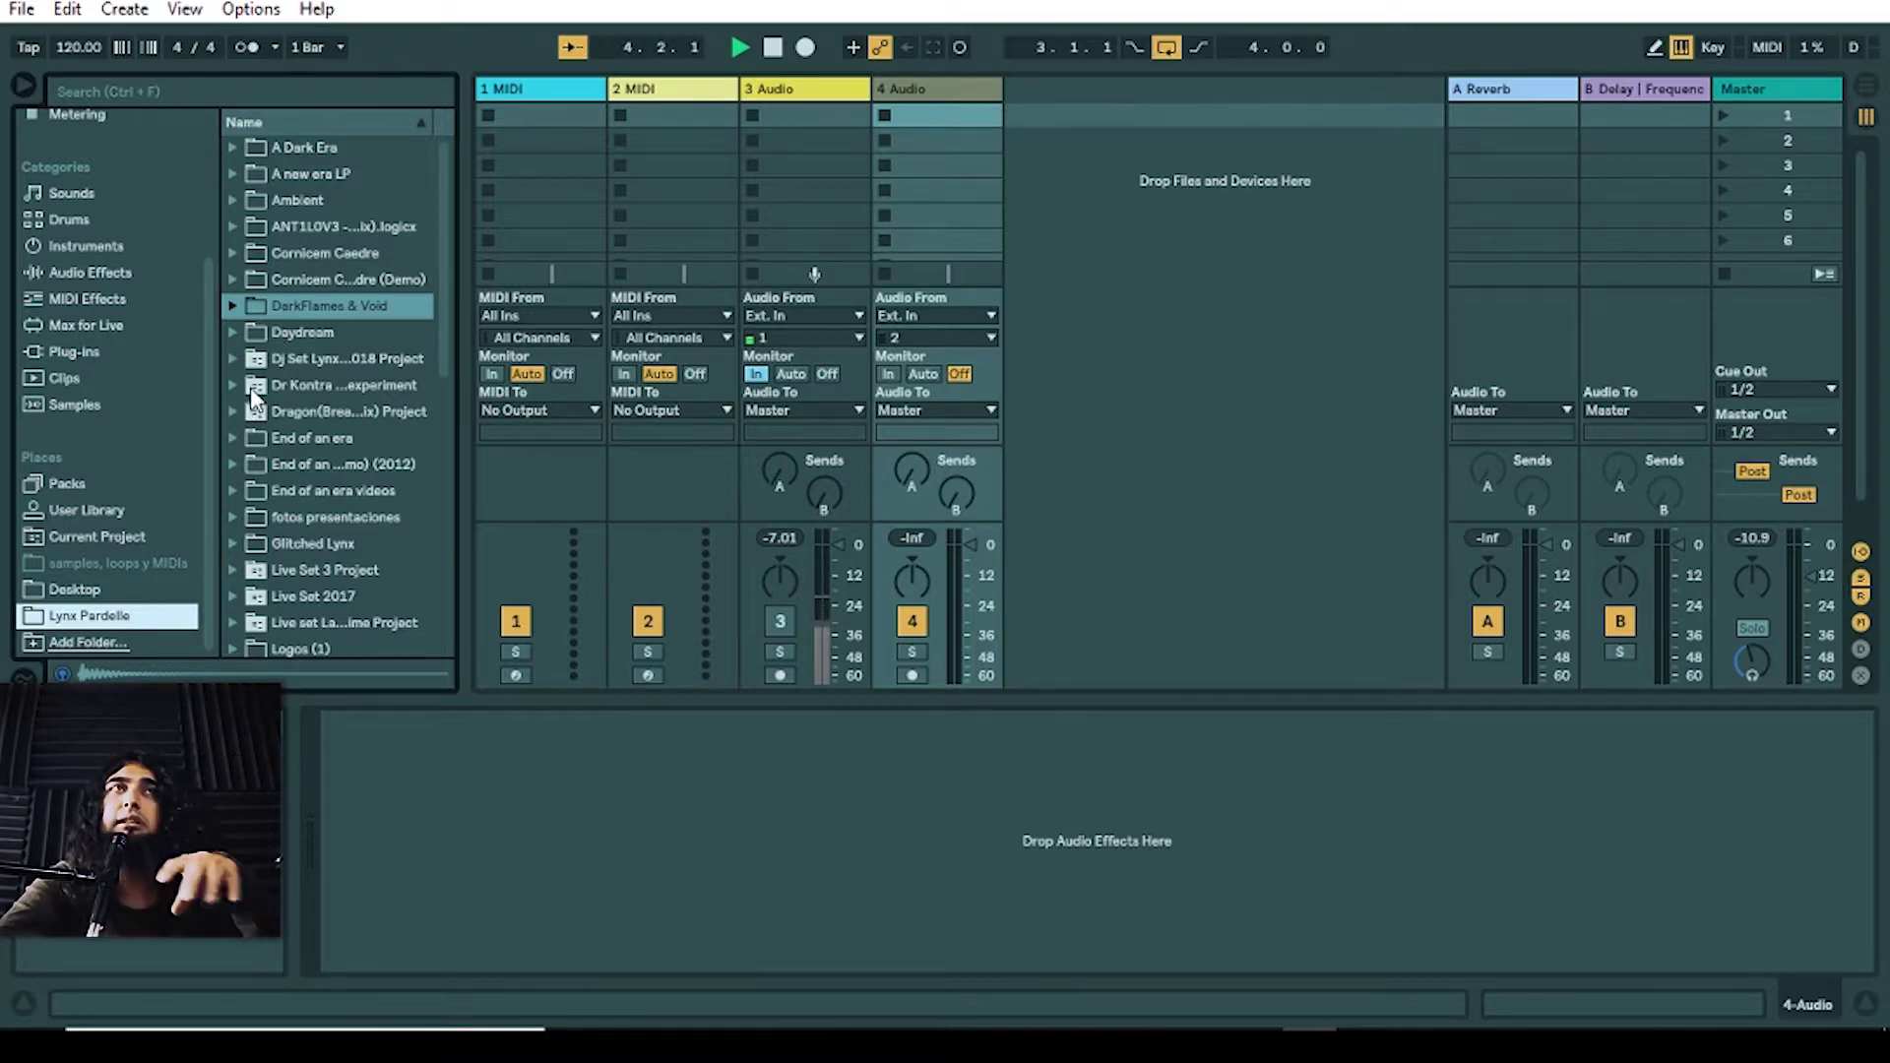
pyautogui.click(116, 509)
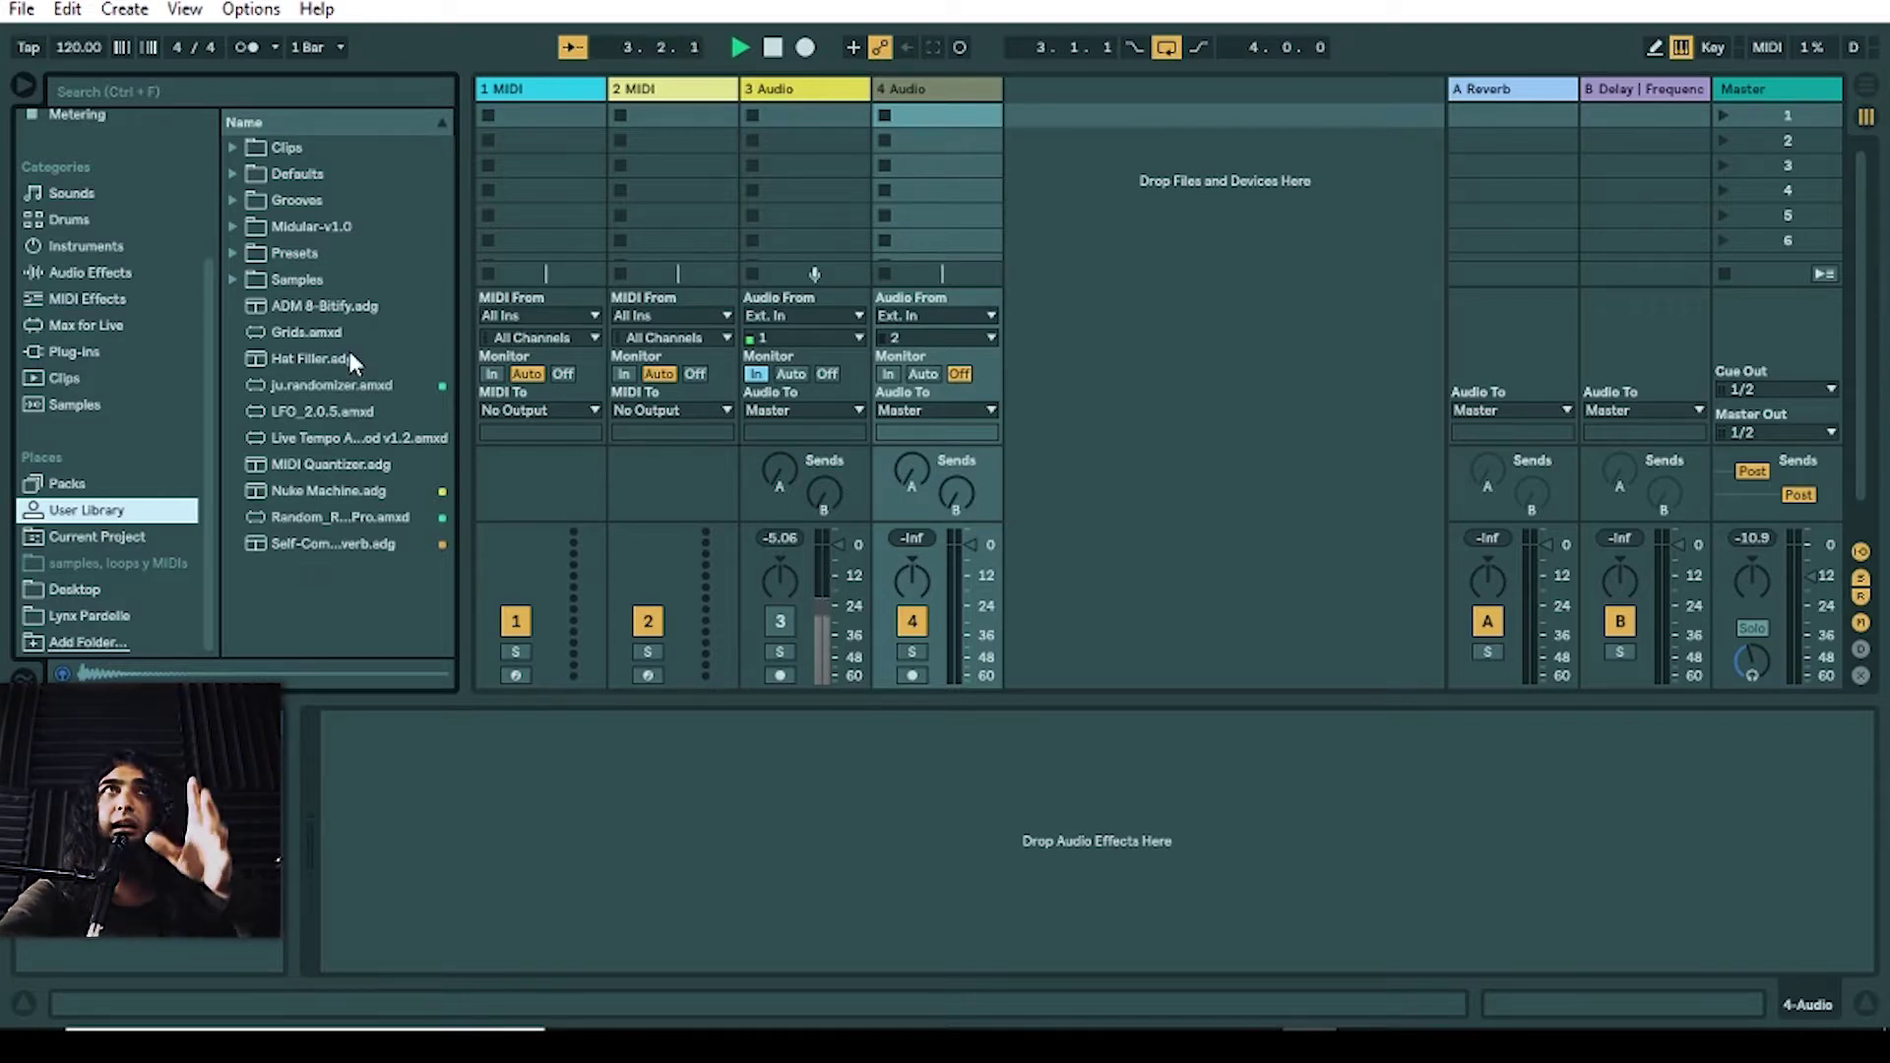
# Step: Examine the tracks inside Tutorial ableton basico.als under Current Project and collapse the set again
pyautogui.click(121, 545)
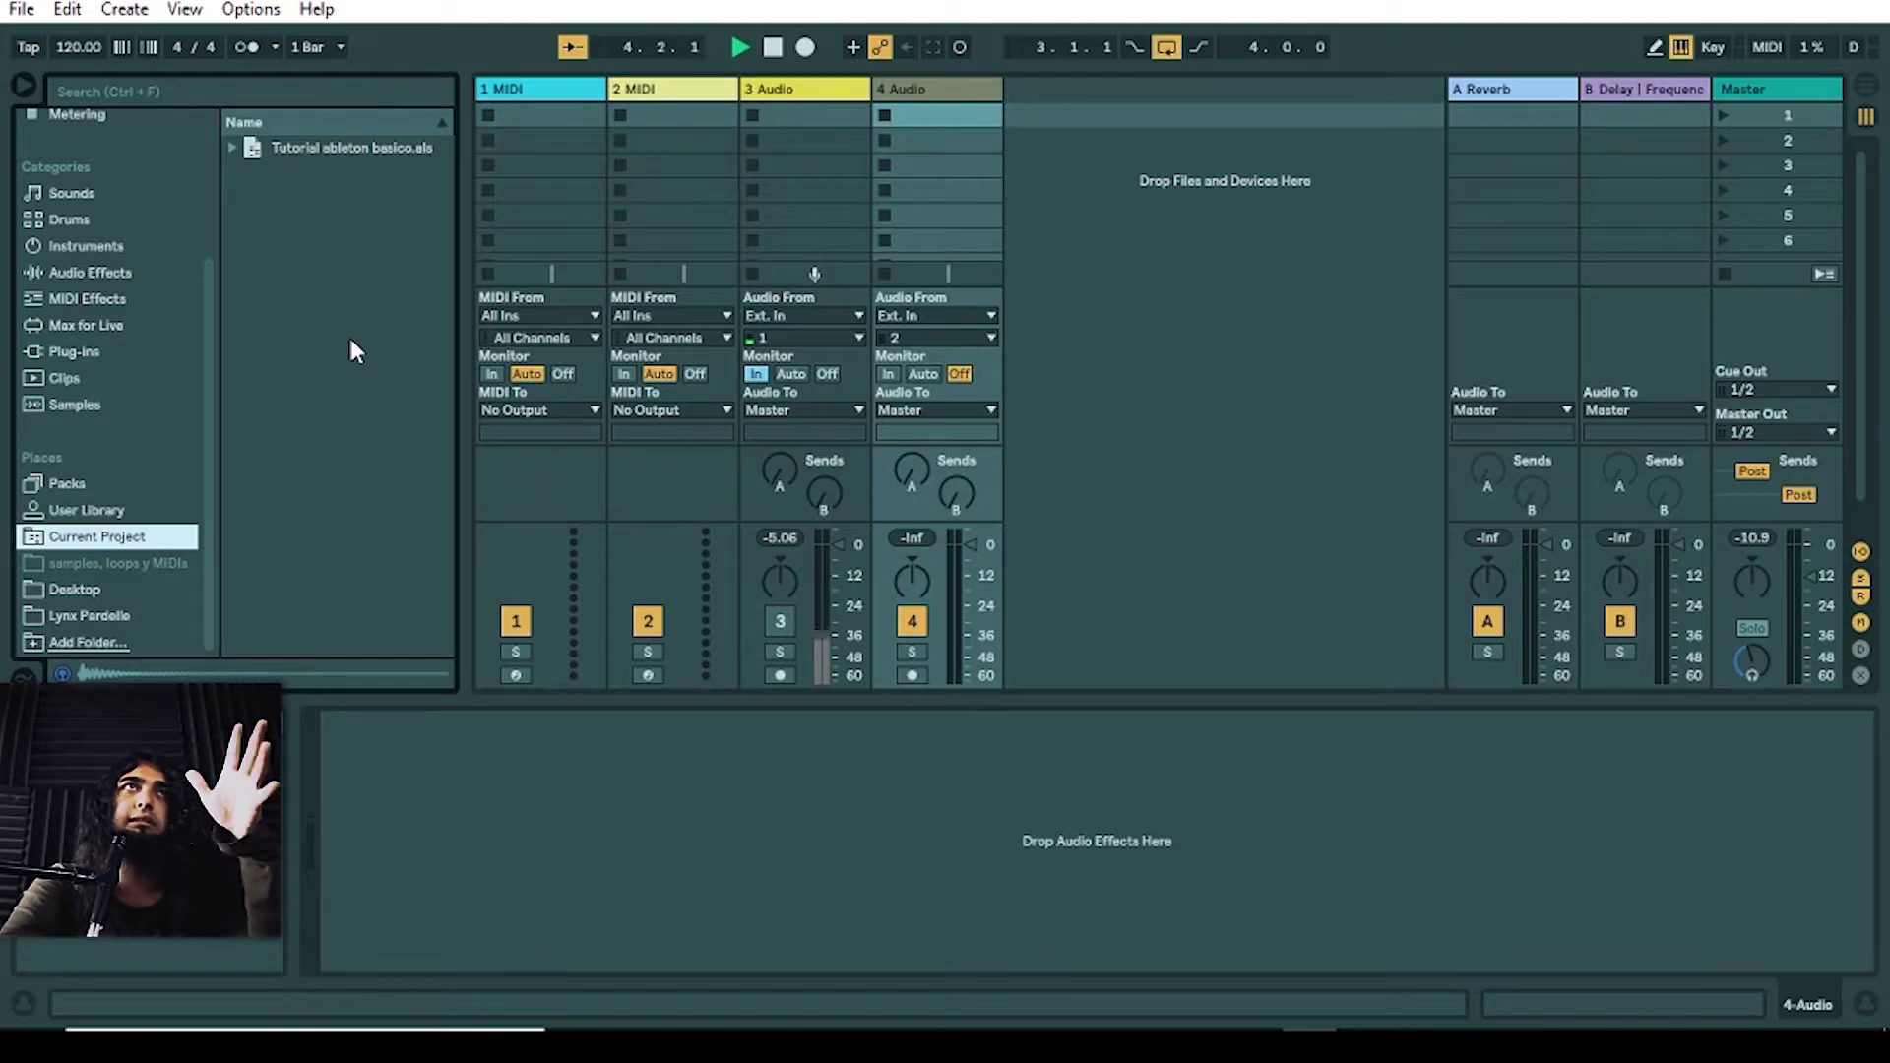
pyautogui.click(234, 150)
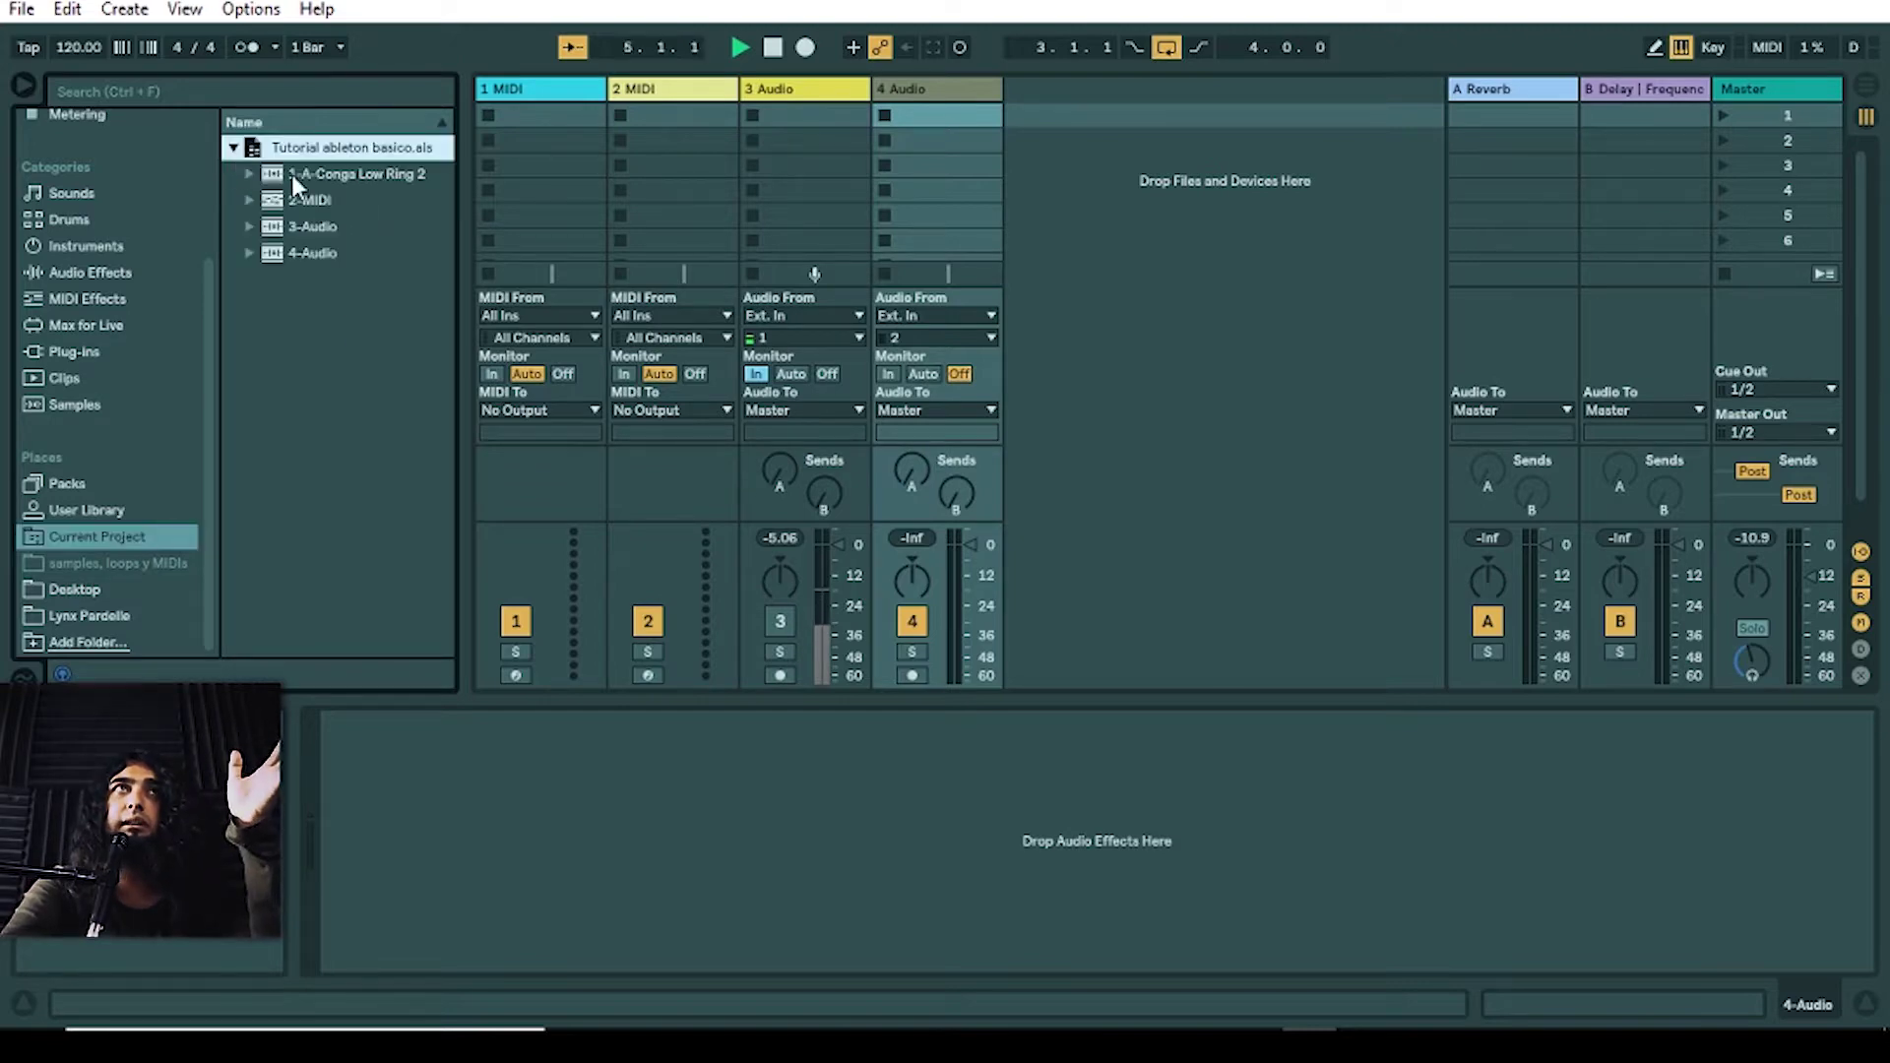
pyautogui.click(361, 181)
pyautogui.click(344, 229)
pyautogui.click(334, 254)
pyautogui.click(338, 202)
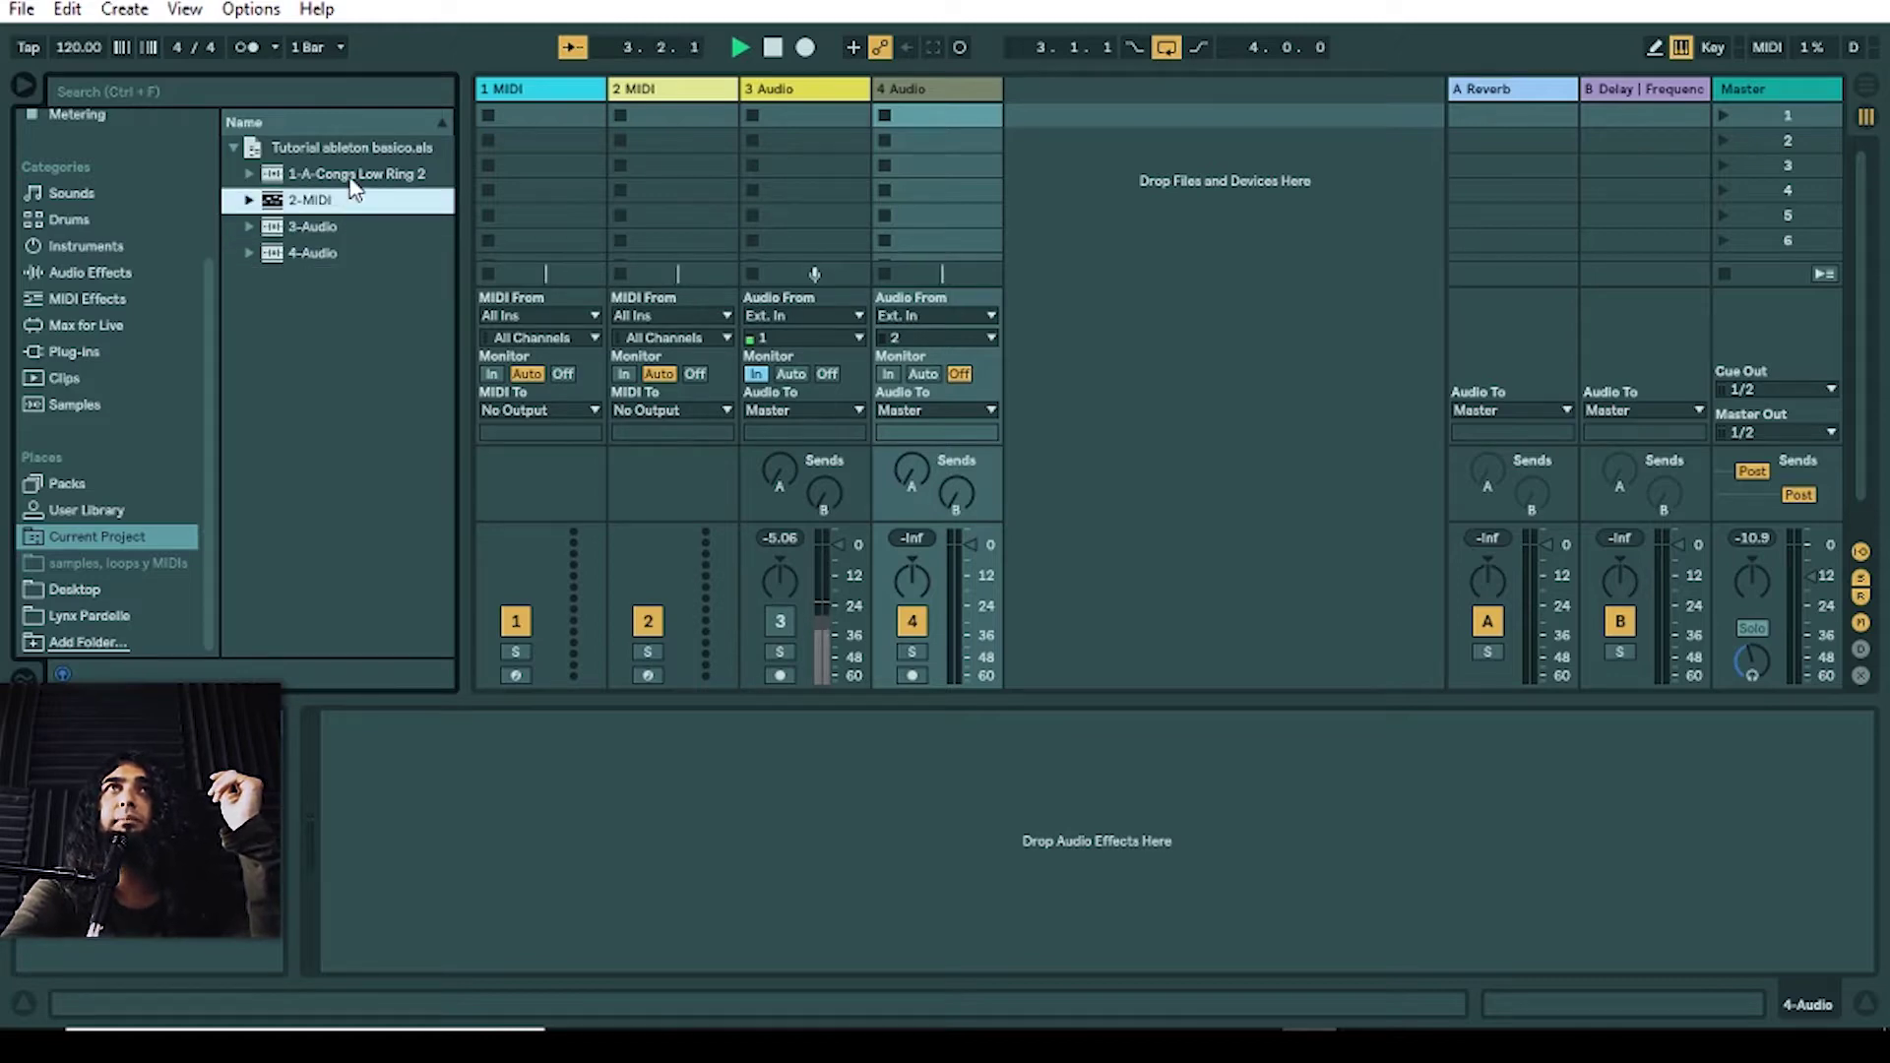
pyautogui.click(340, 173)
pyautogui.click(281, 150)
pyautogui.click(235, 148)
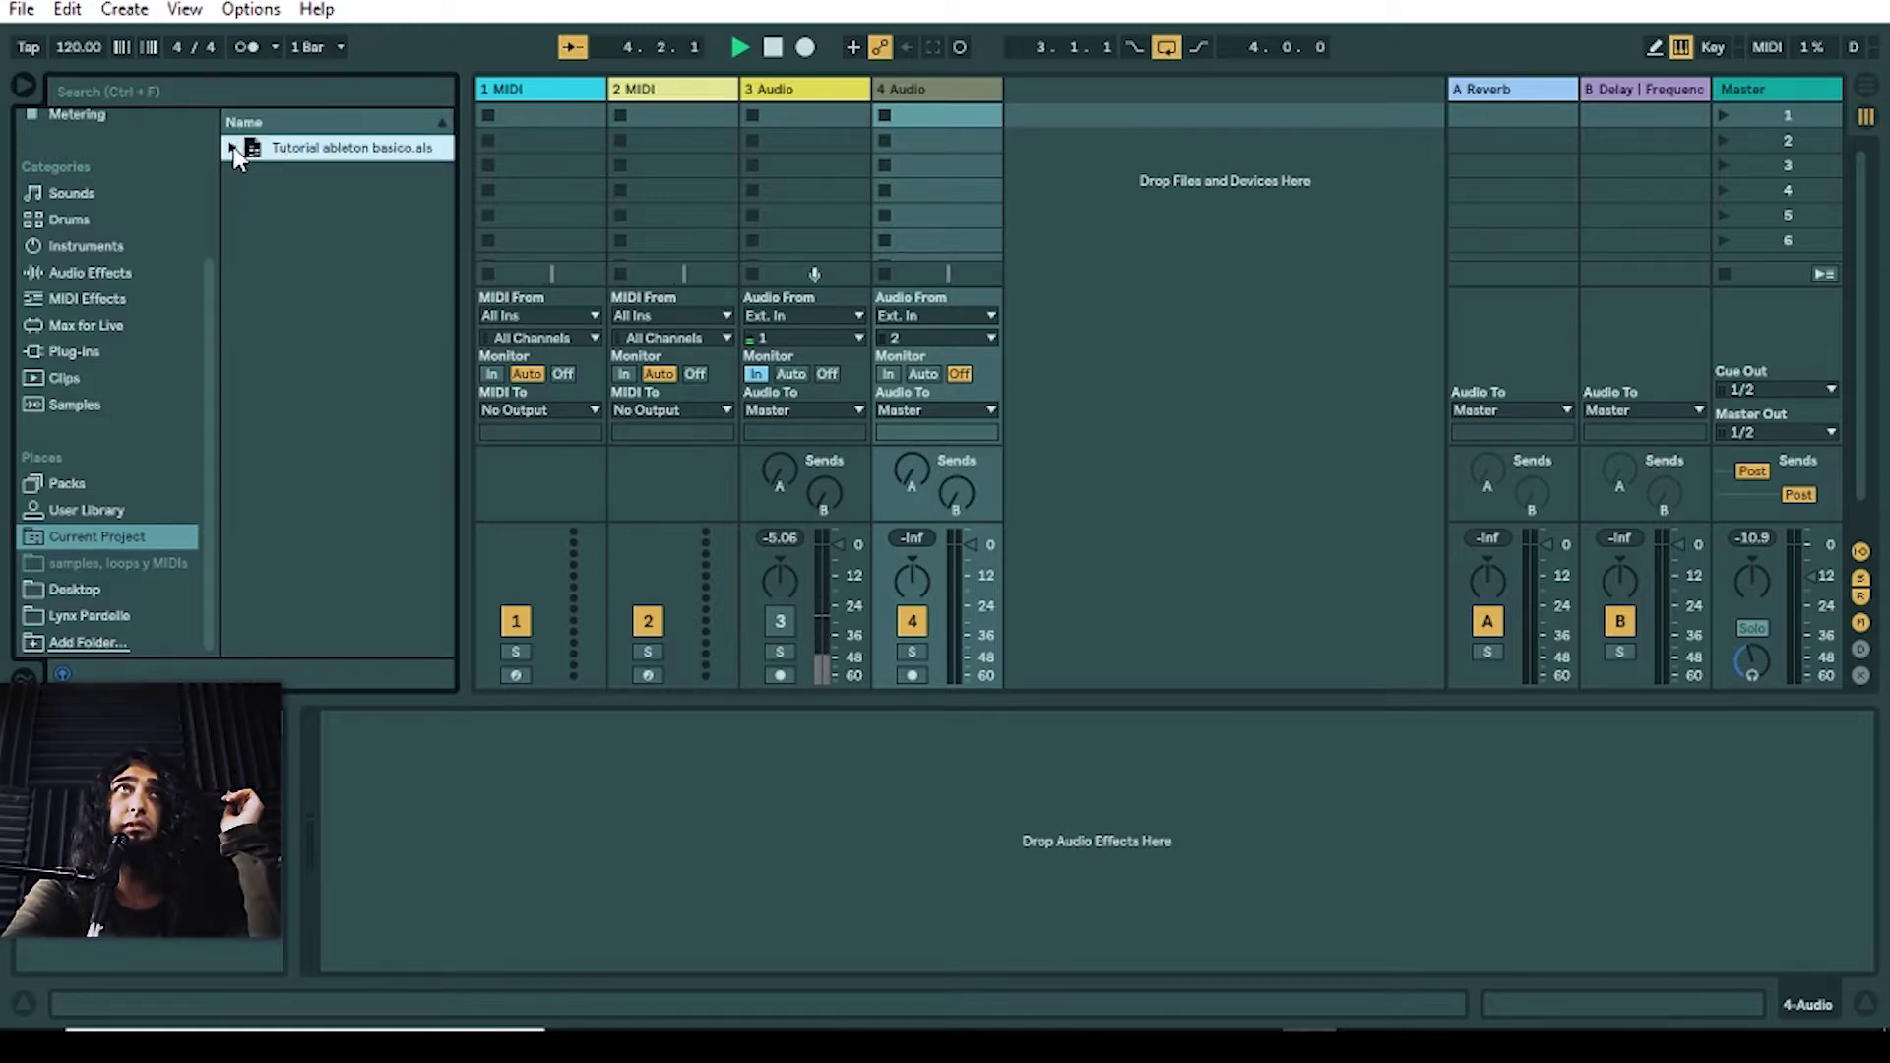
# Step: Examine the installed Packs, expanding and collapsing Core Library and the Max for Live pack in turn
pyautogui.click(92, 512)
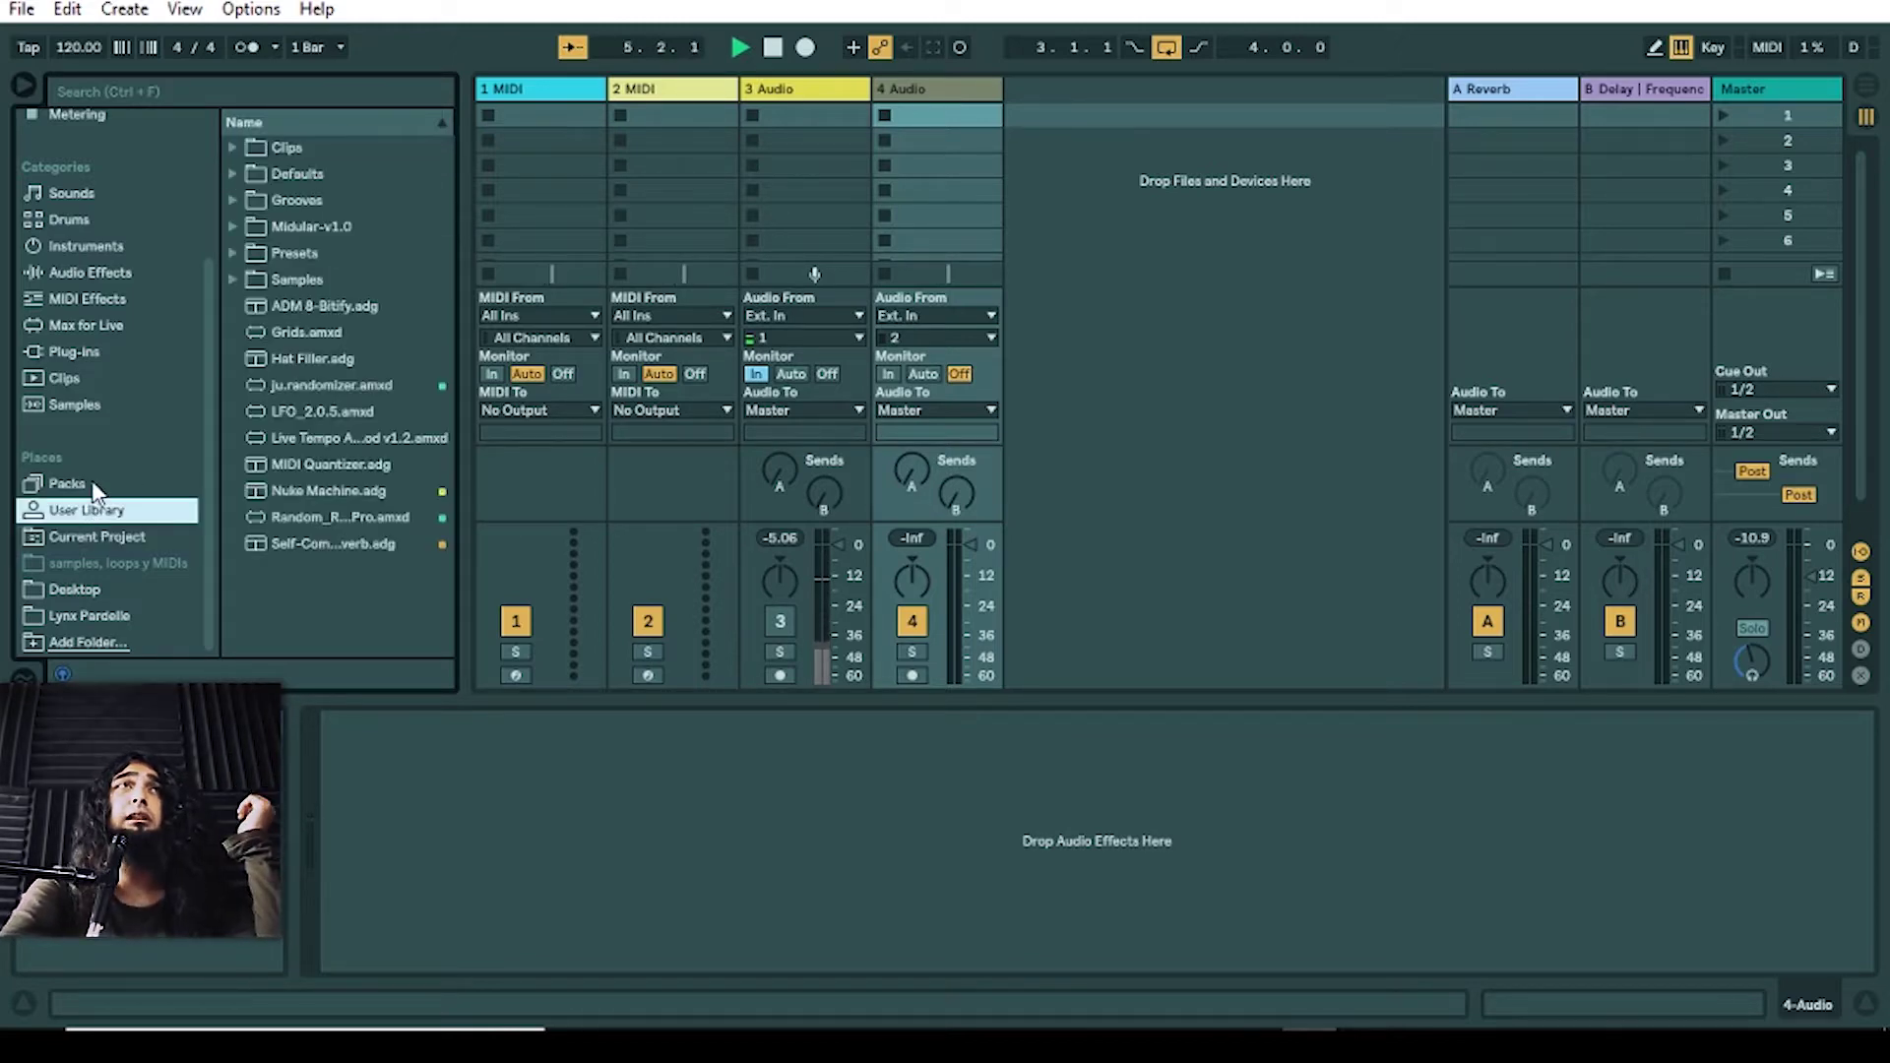
pyautogui.click(93, 483)
pyautogui.scroll(2, 109, 557)
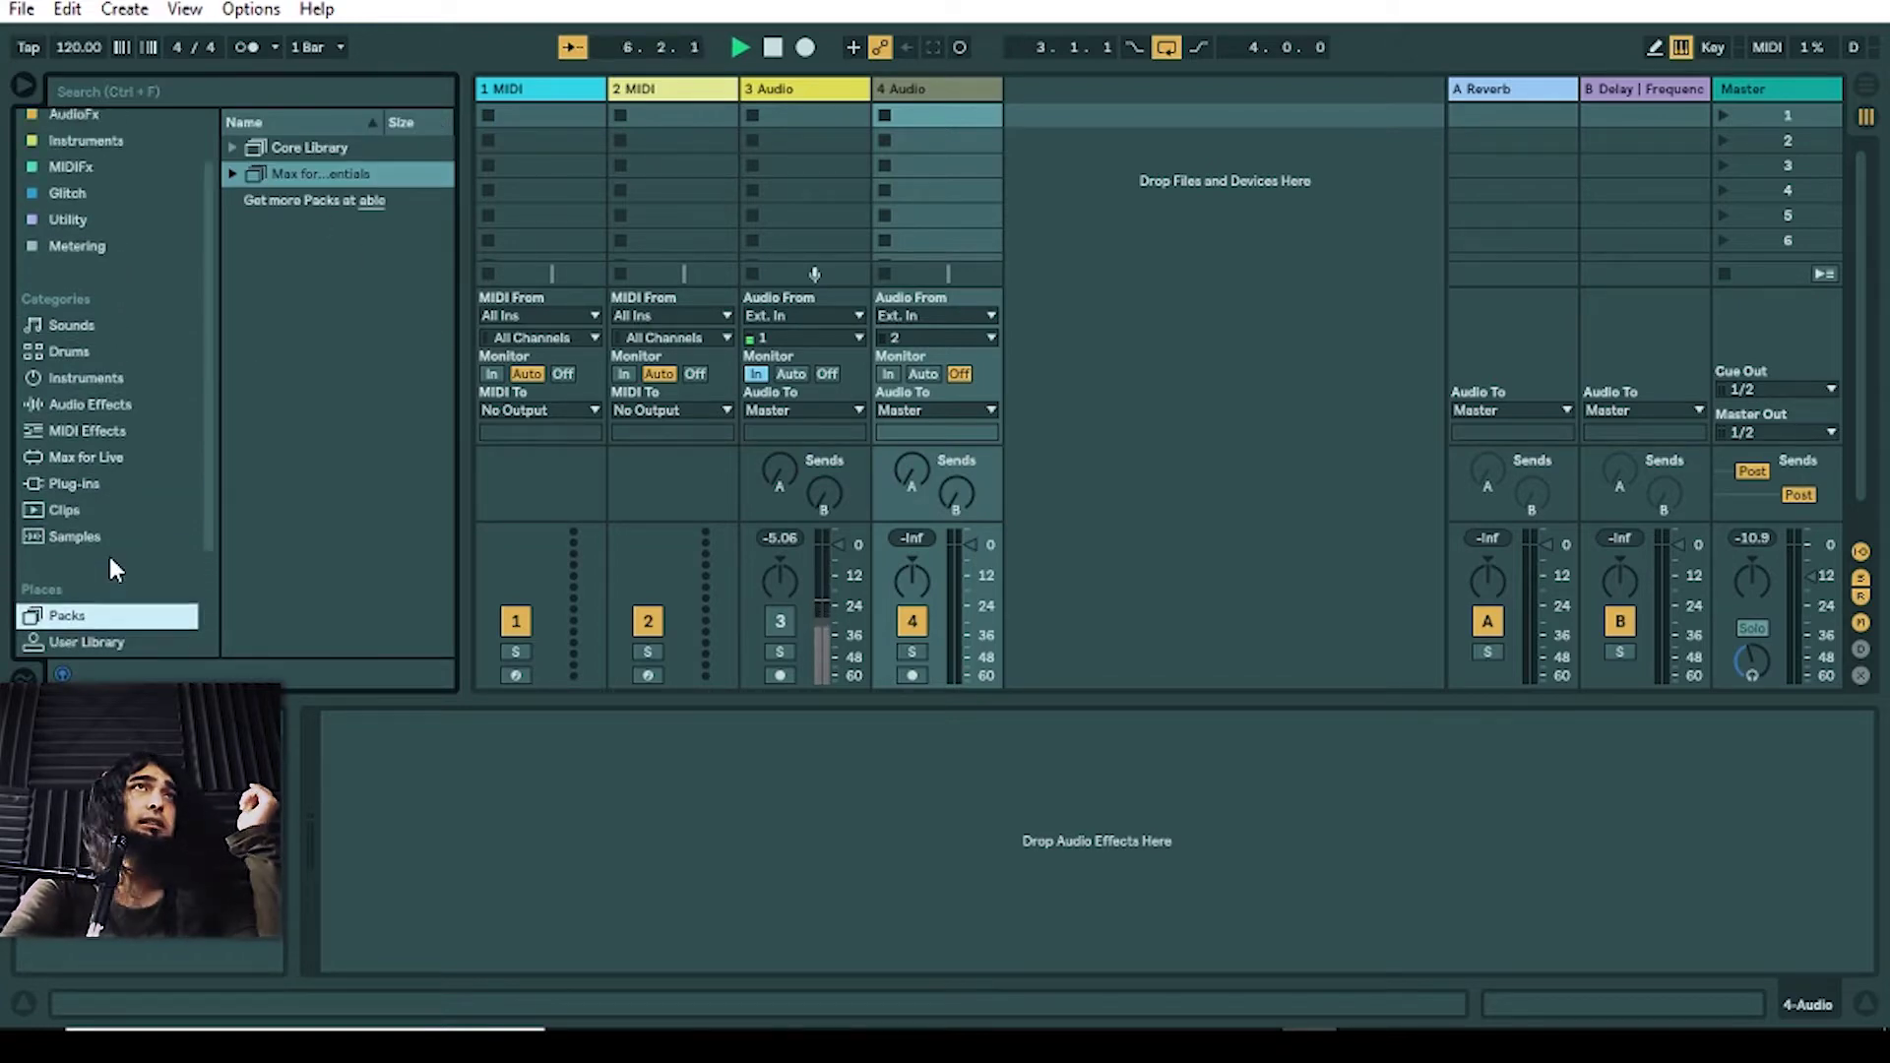
pyautogui.scroll(-2, 110, 557)
pyautogui.click(283, 150)
pyautogui.click(235, 148)
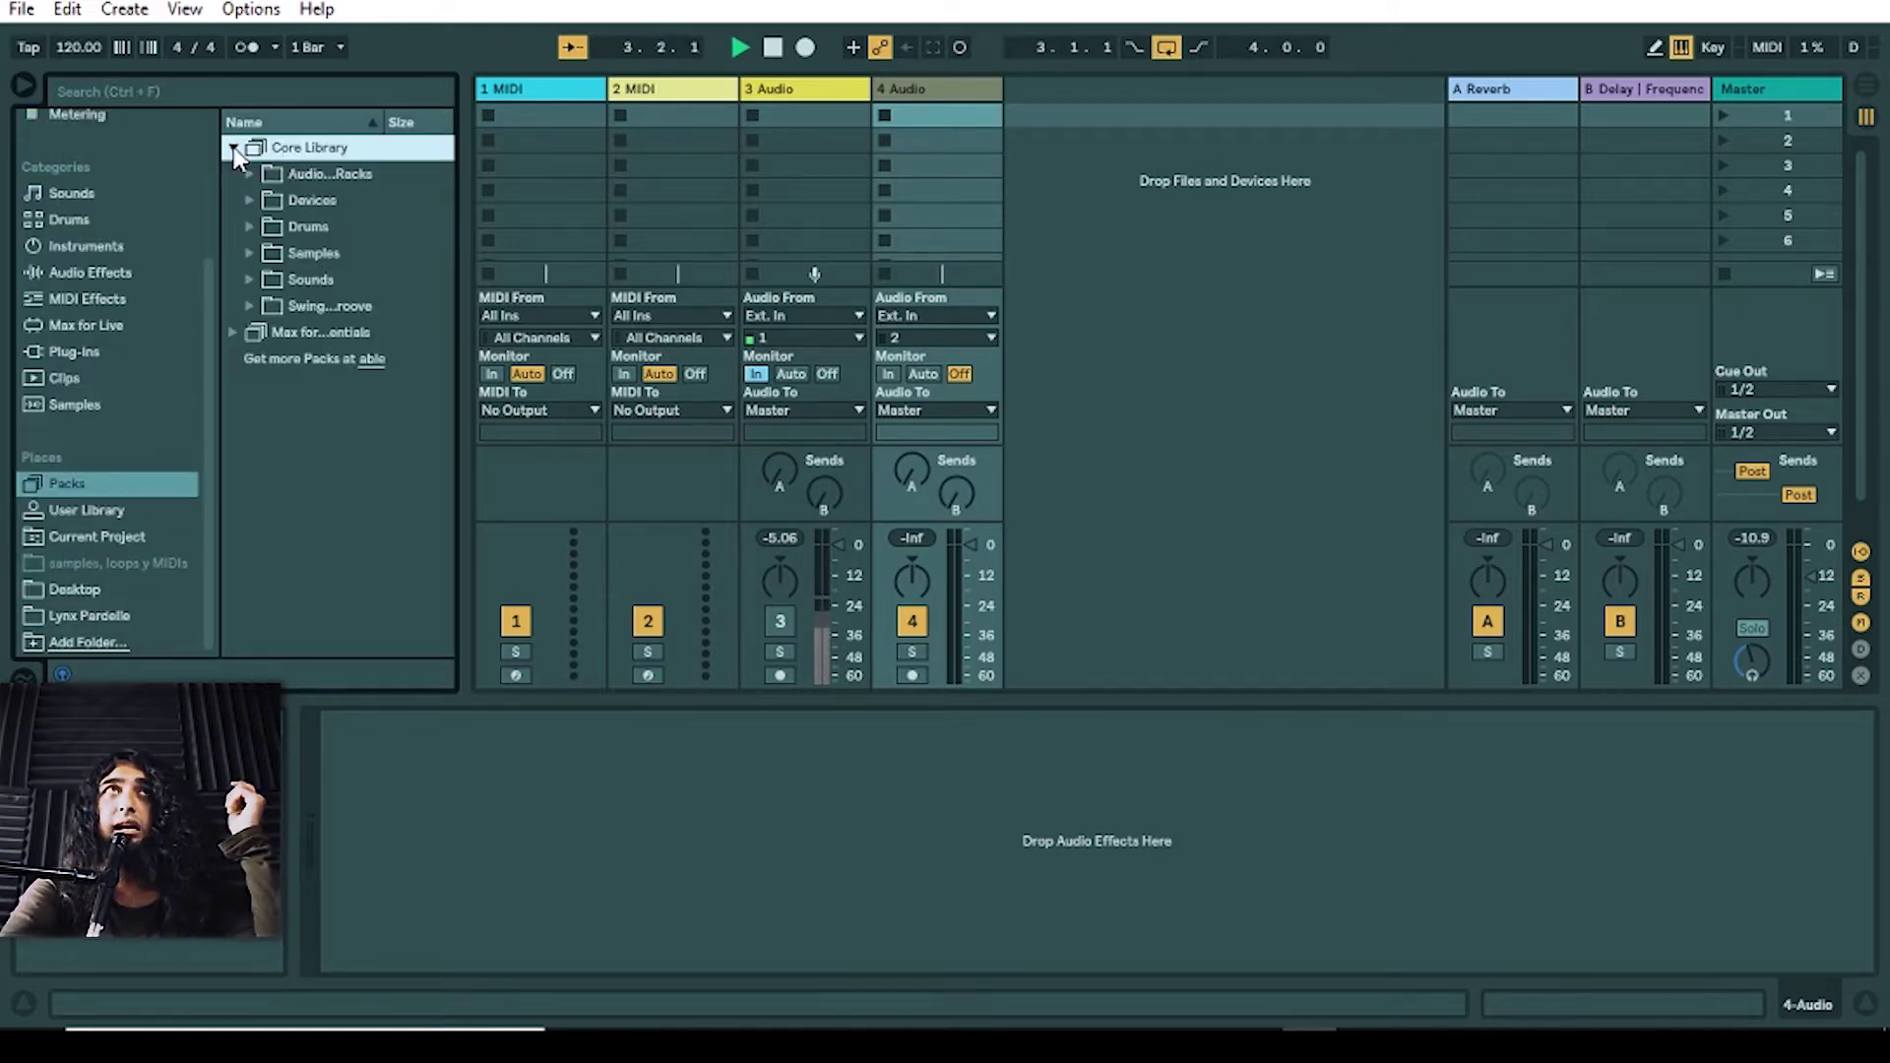
pyautogui.click(234, 148)
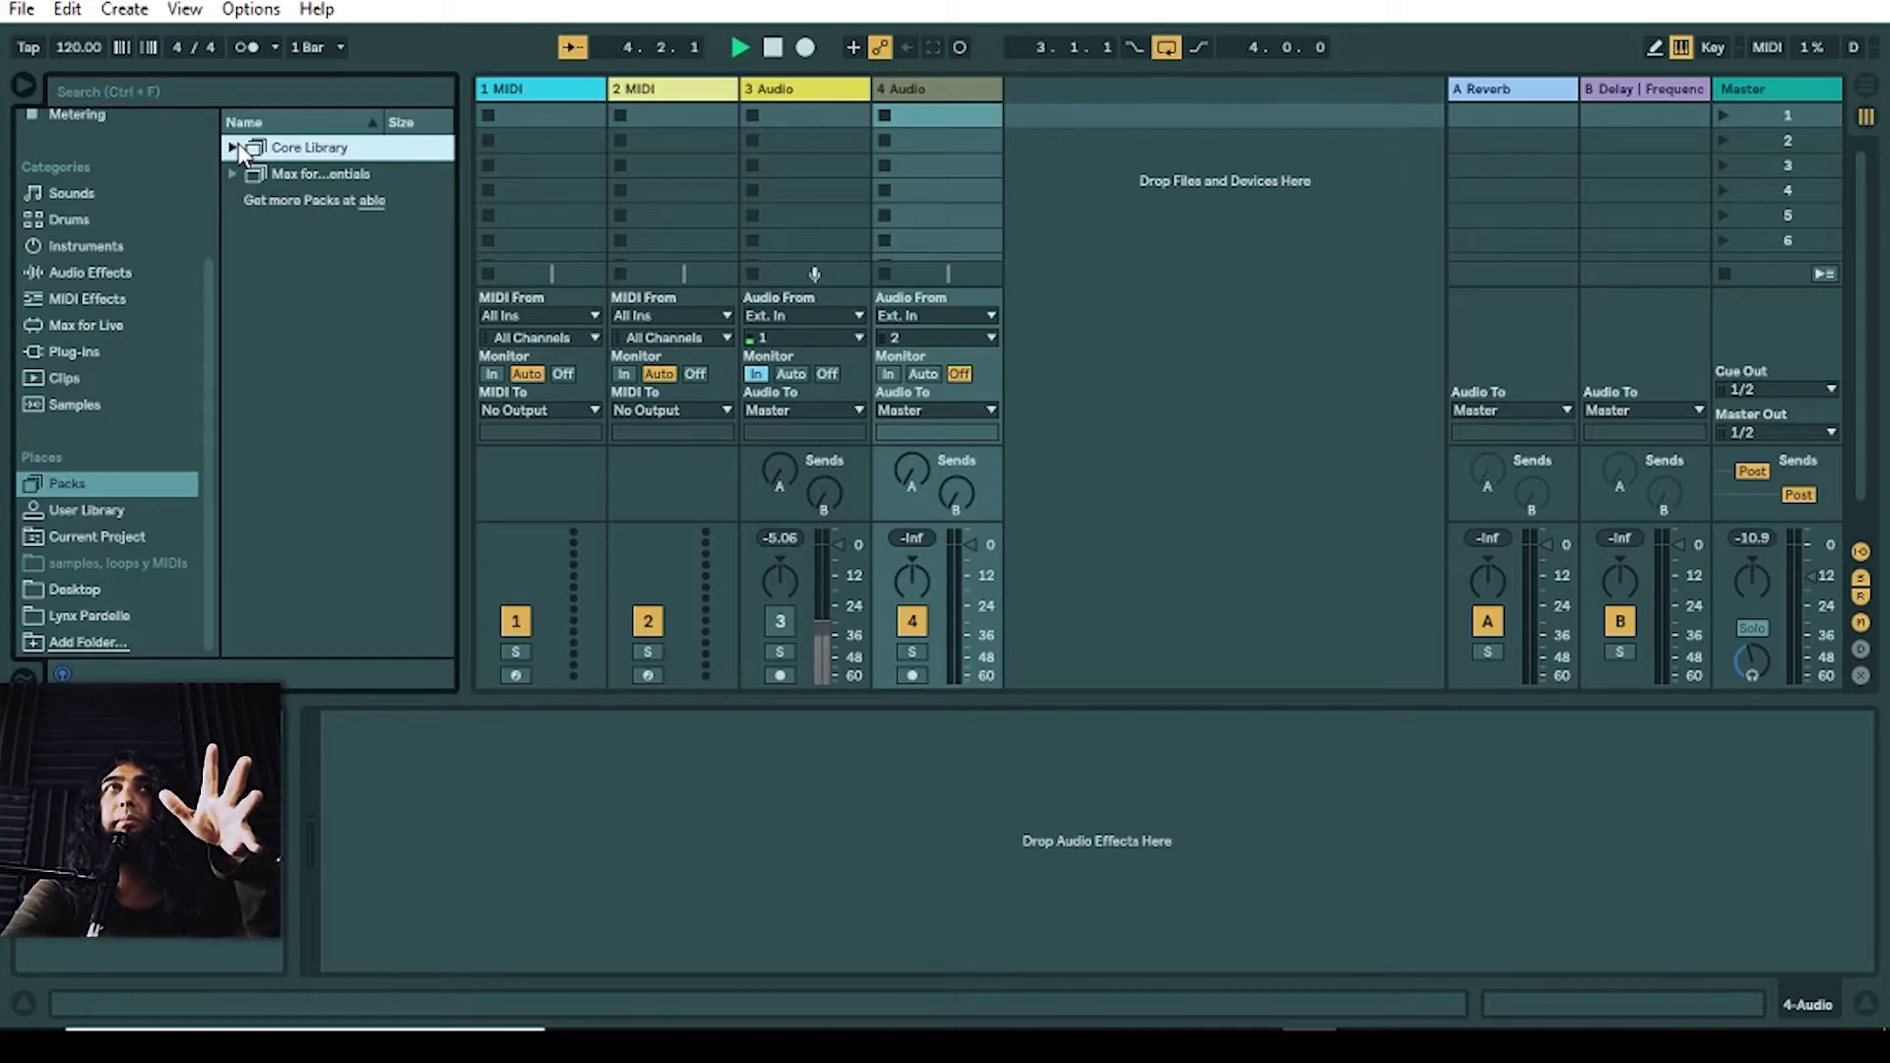
pyautogui.click(234, 149)
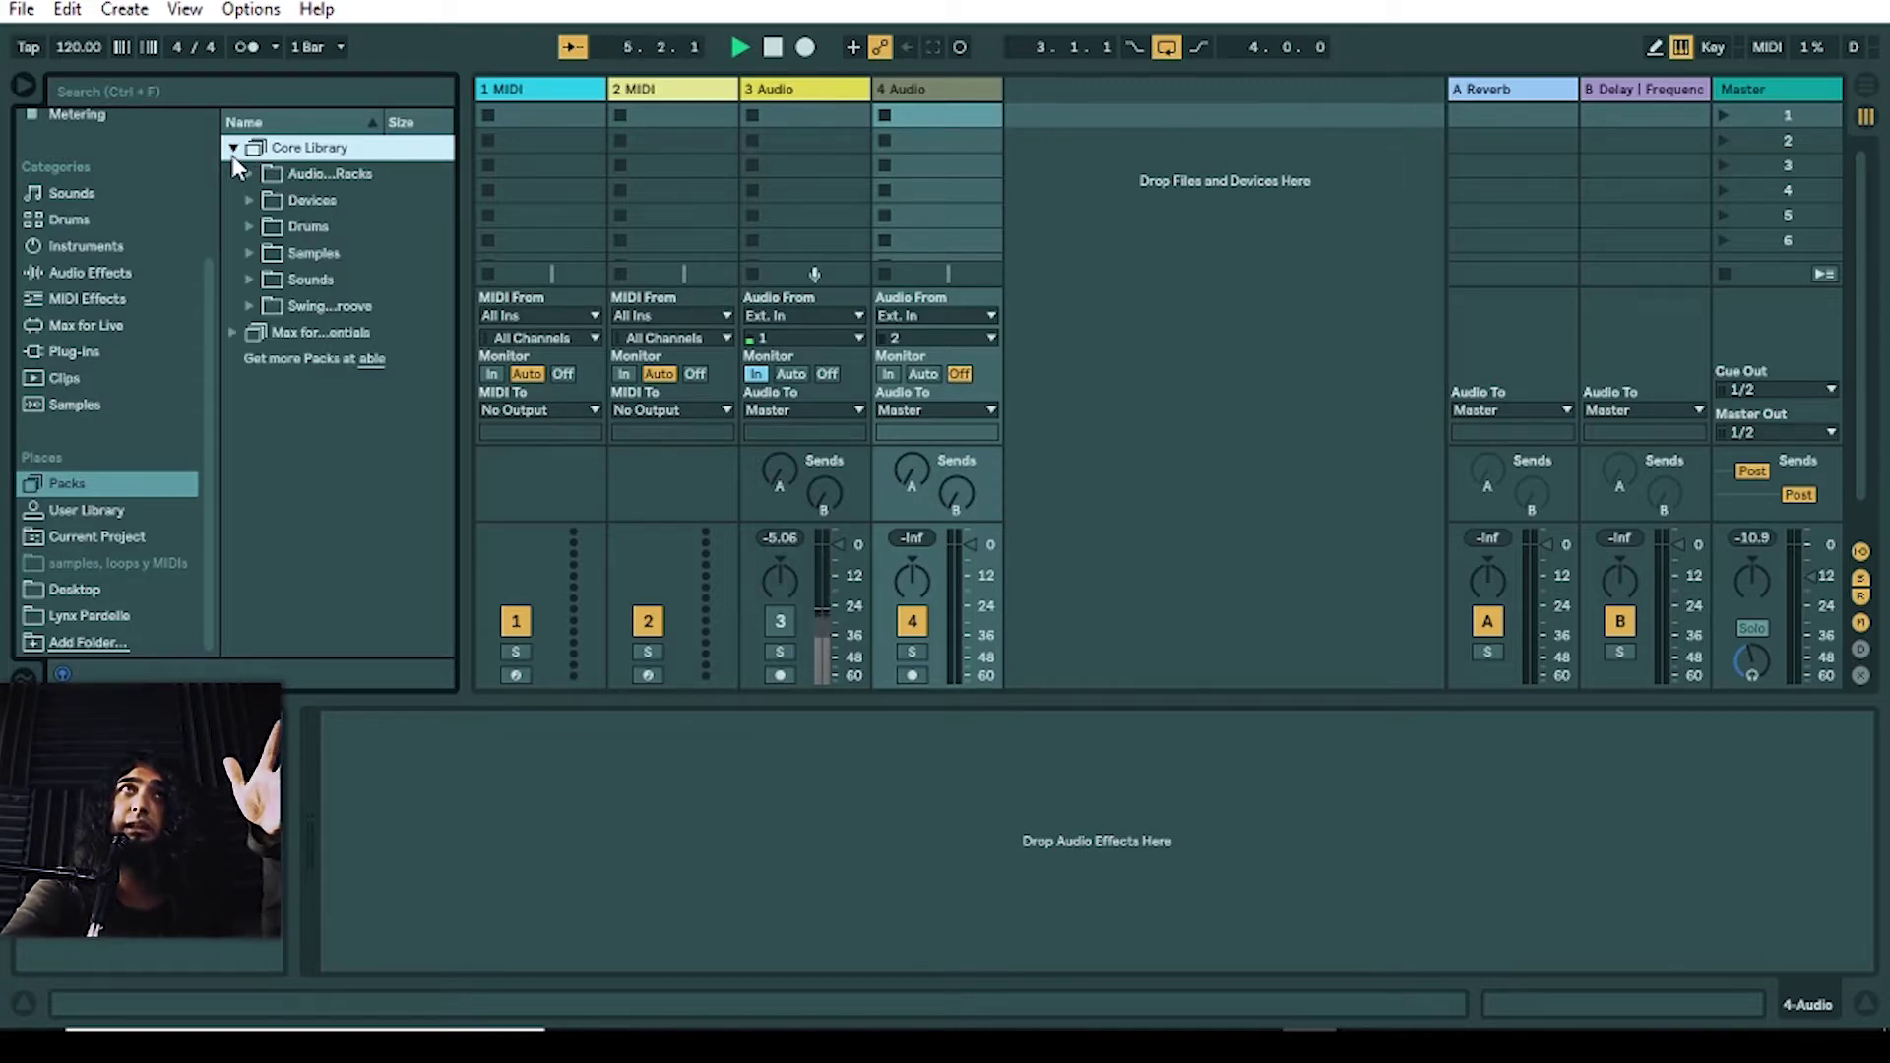
pyautogui.click(233, 148)
pyautogui.click(234, 174)
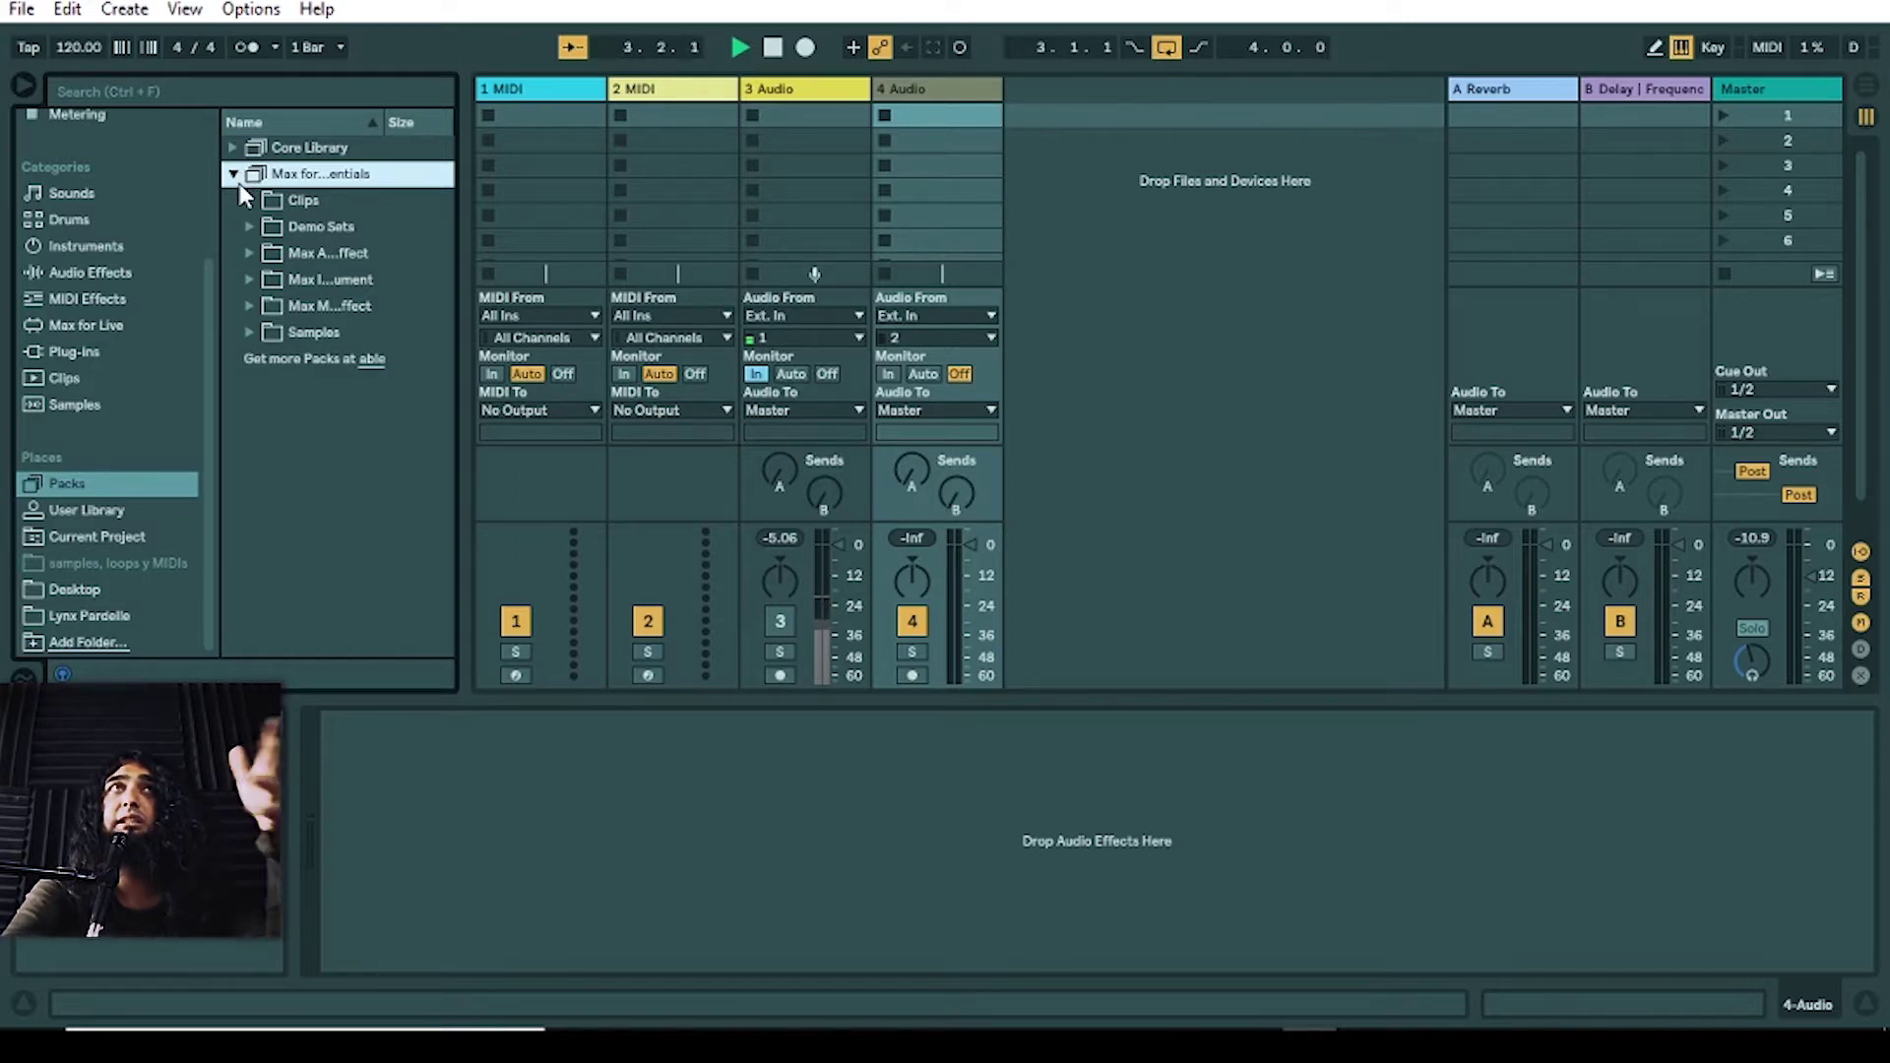
pyautogui.click(238, 180)
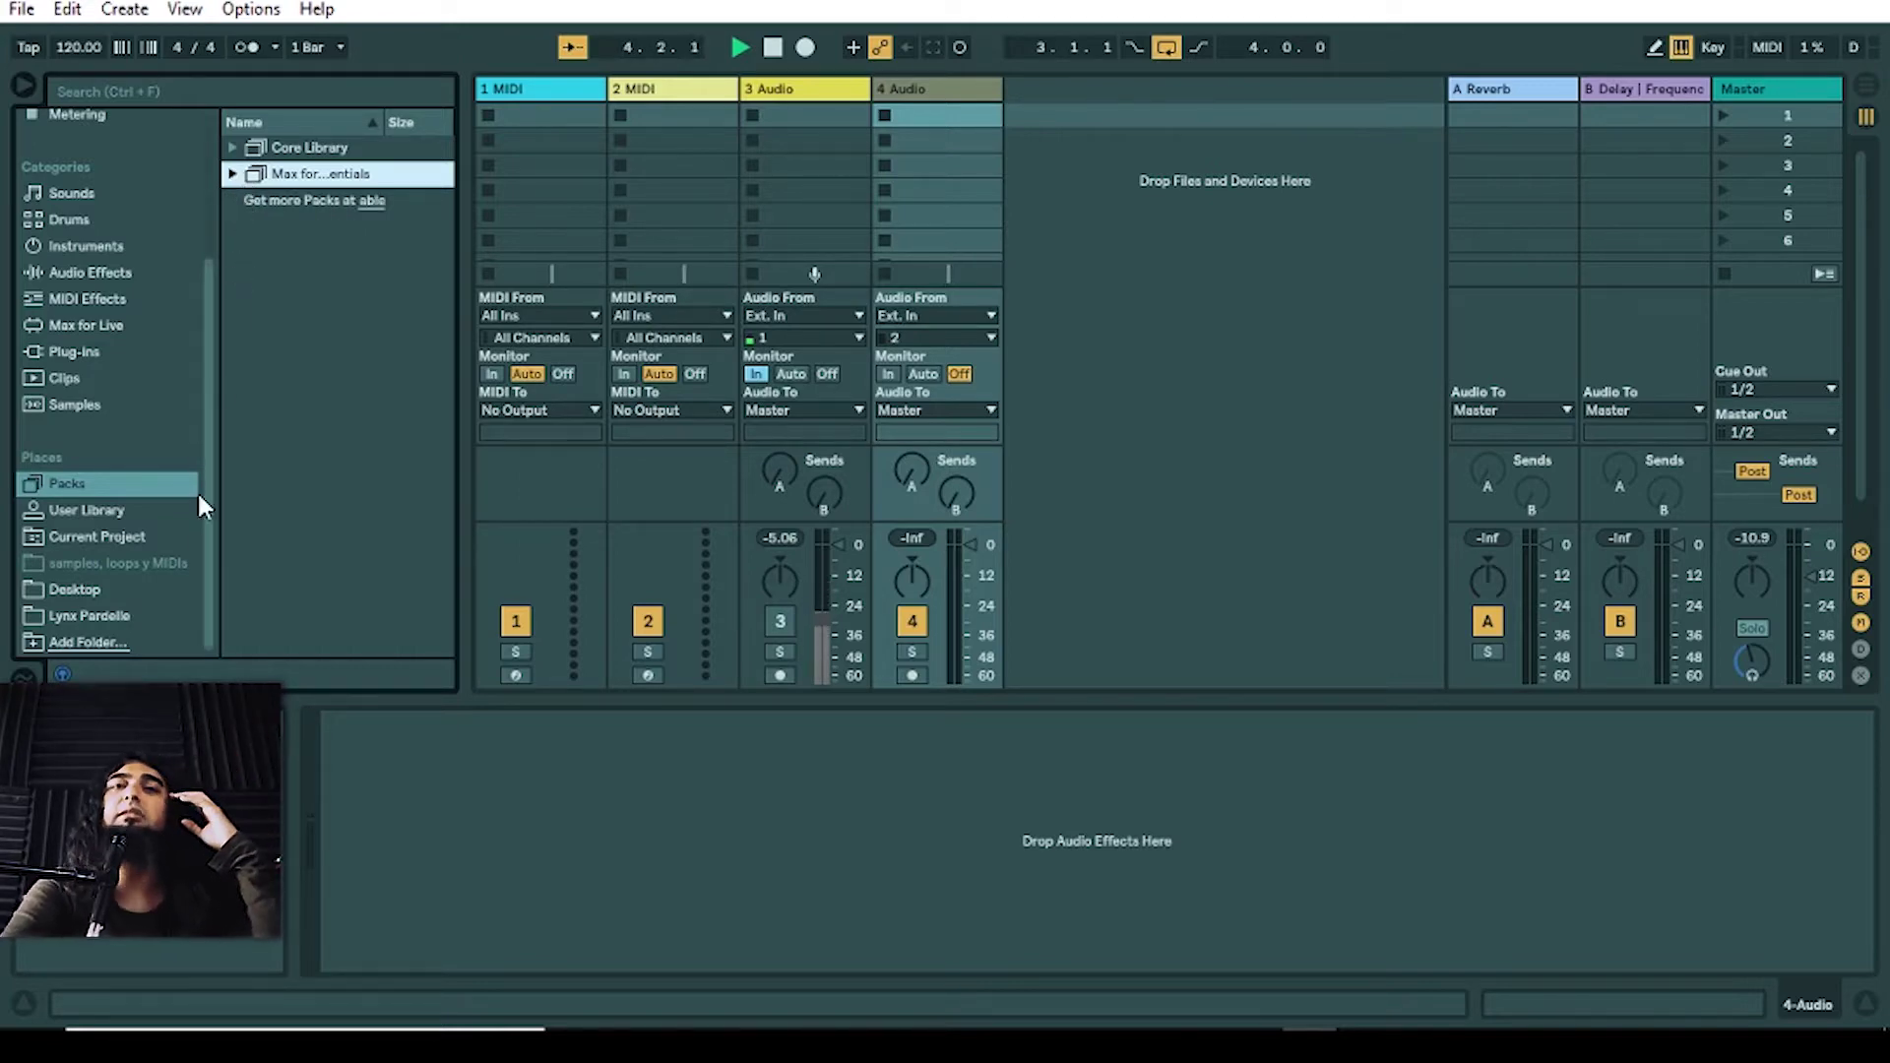
# Step: Return to the Categories section of the browser and list the Audio Effects
pyautogui.scroll(5, 159, 516)
pyautogui.scroll(1, 144, 524)
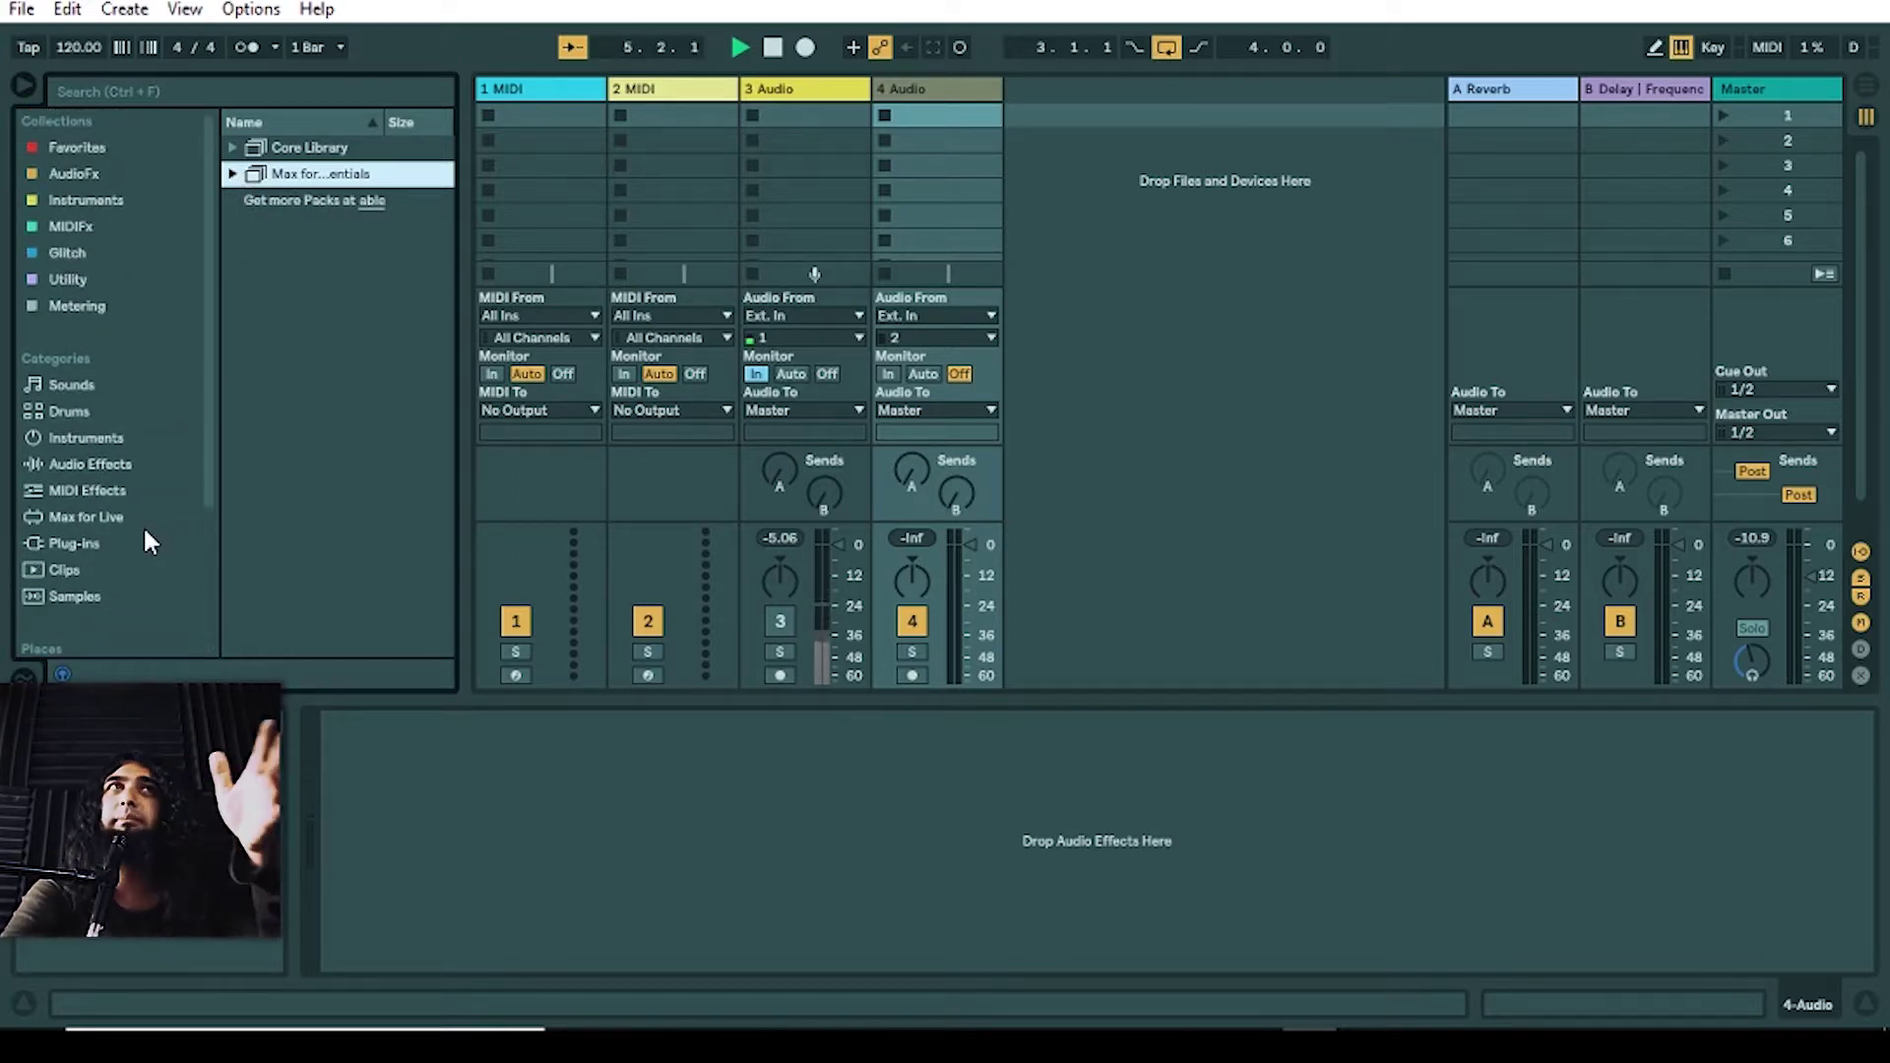
pyautogui.scroll(-3, 139, 511)
pyautogui.scroll(4, 139, 518)
pyautogui.click(103, 465)
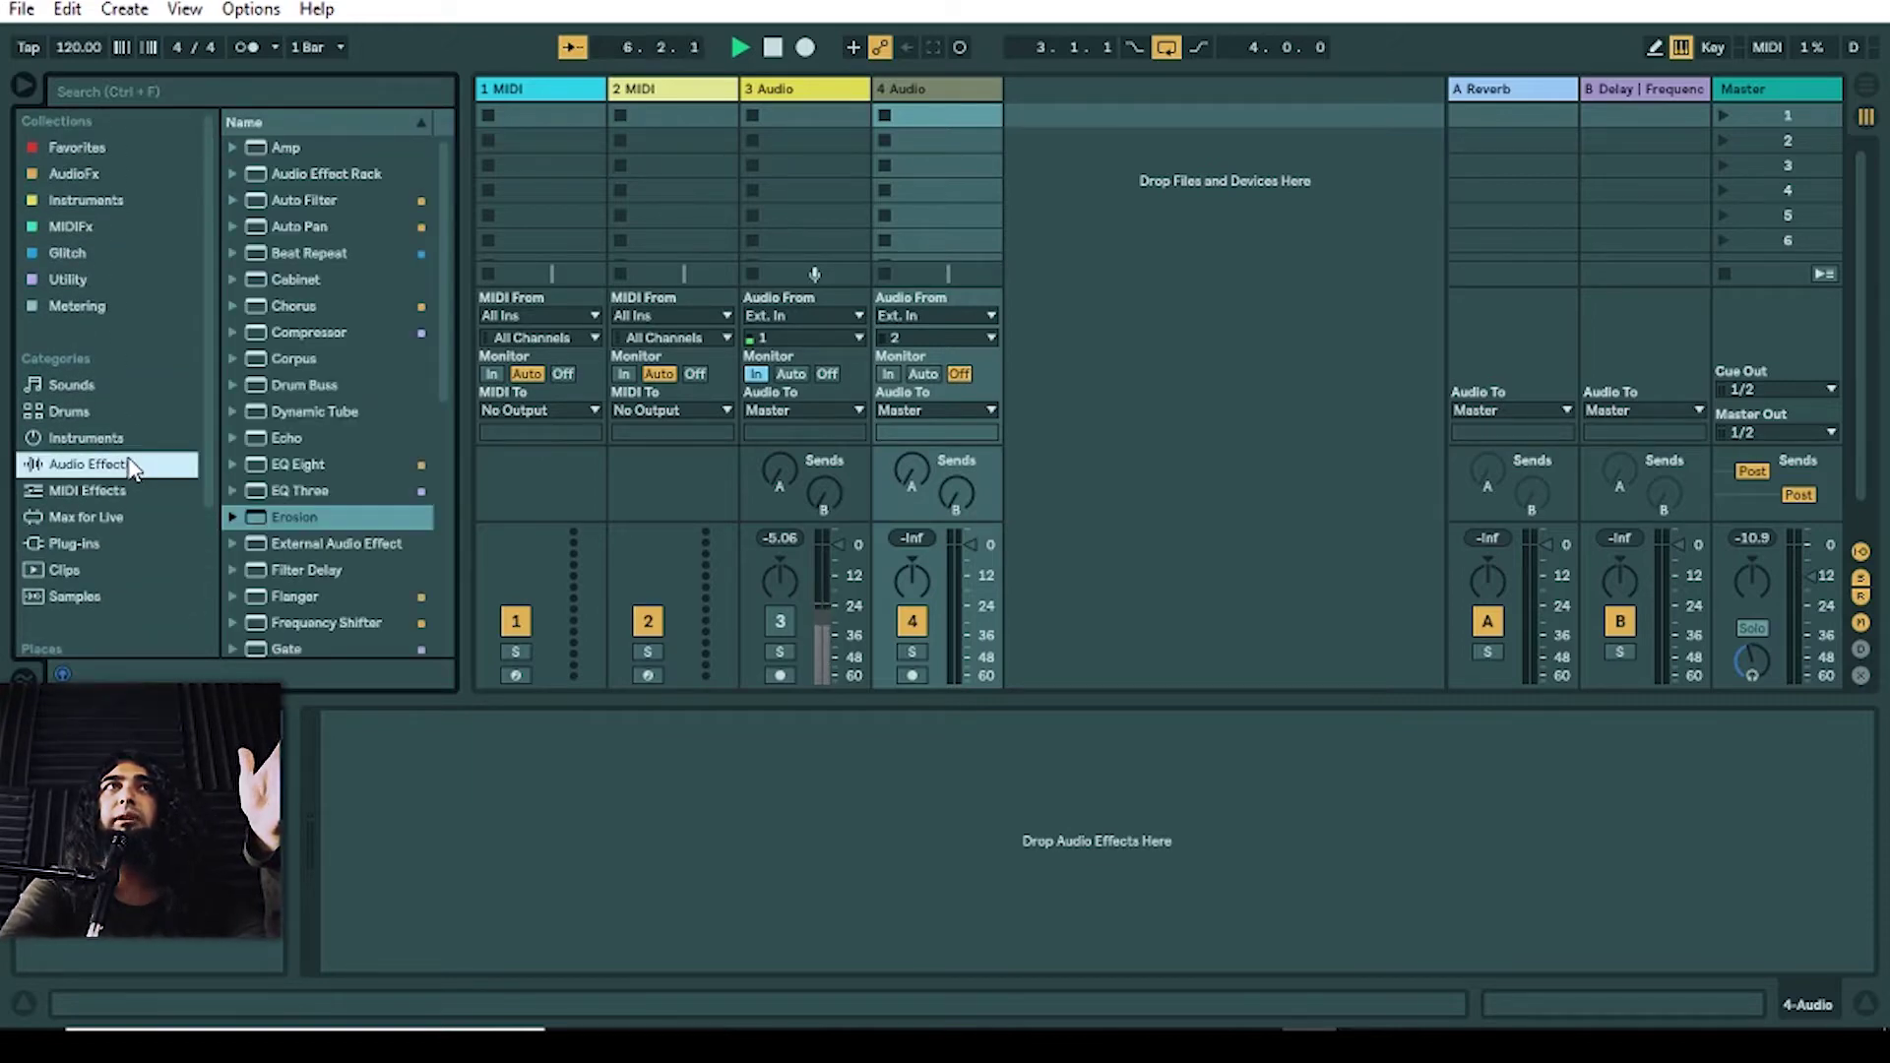
# Step: Review the color-coded Collections, including Favorites, AudioFx, Instruments, Glitch, Metering and MIDIFx
pyautogui.click(110, 205)
pyautogui.click(104, 145)
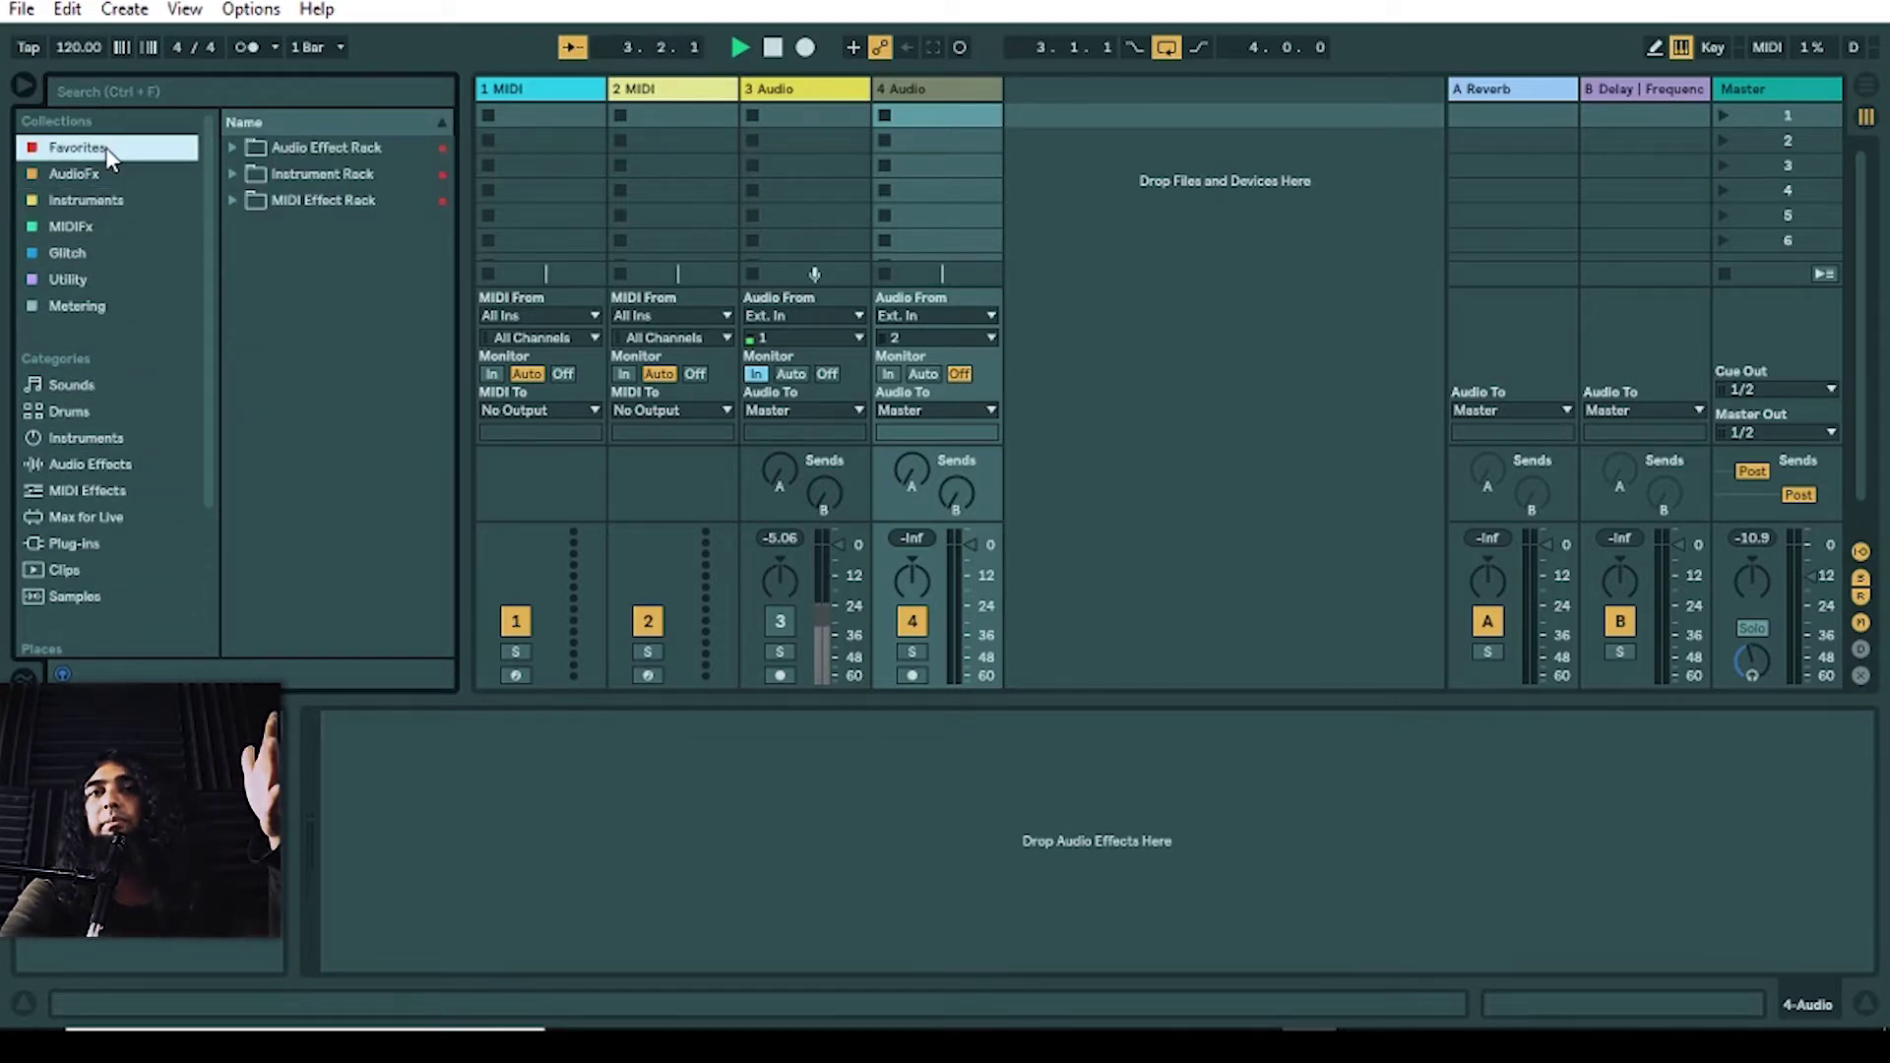
pyautogui.click(89, 173)
pyautogui.click(84, 200)
pyautogui.click(79, 254)
pyautogui.click(79, 304)
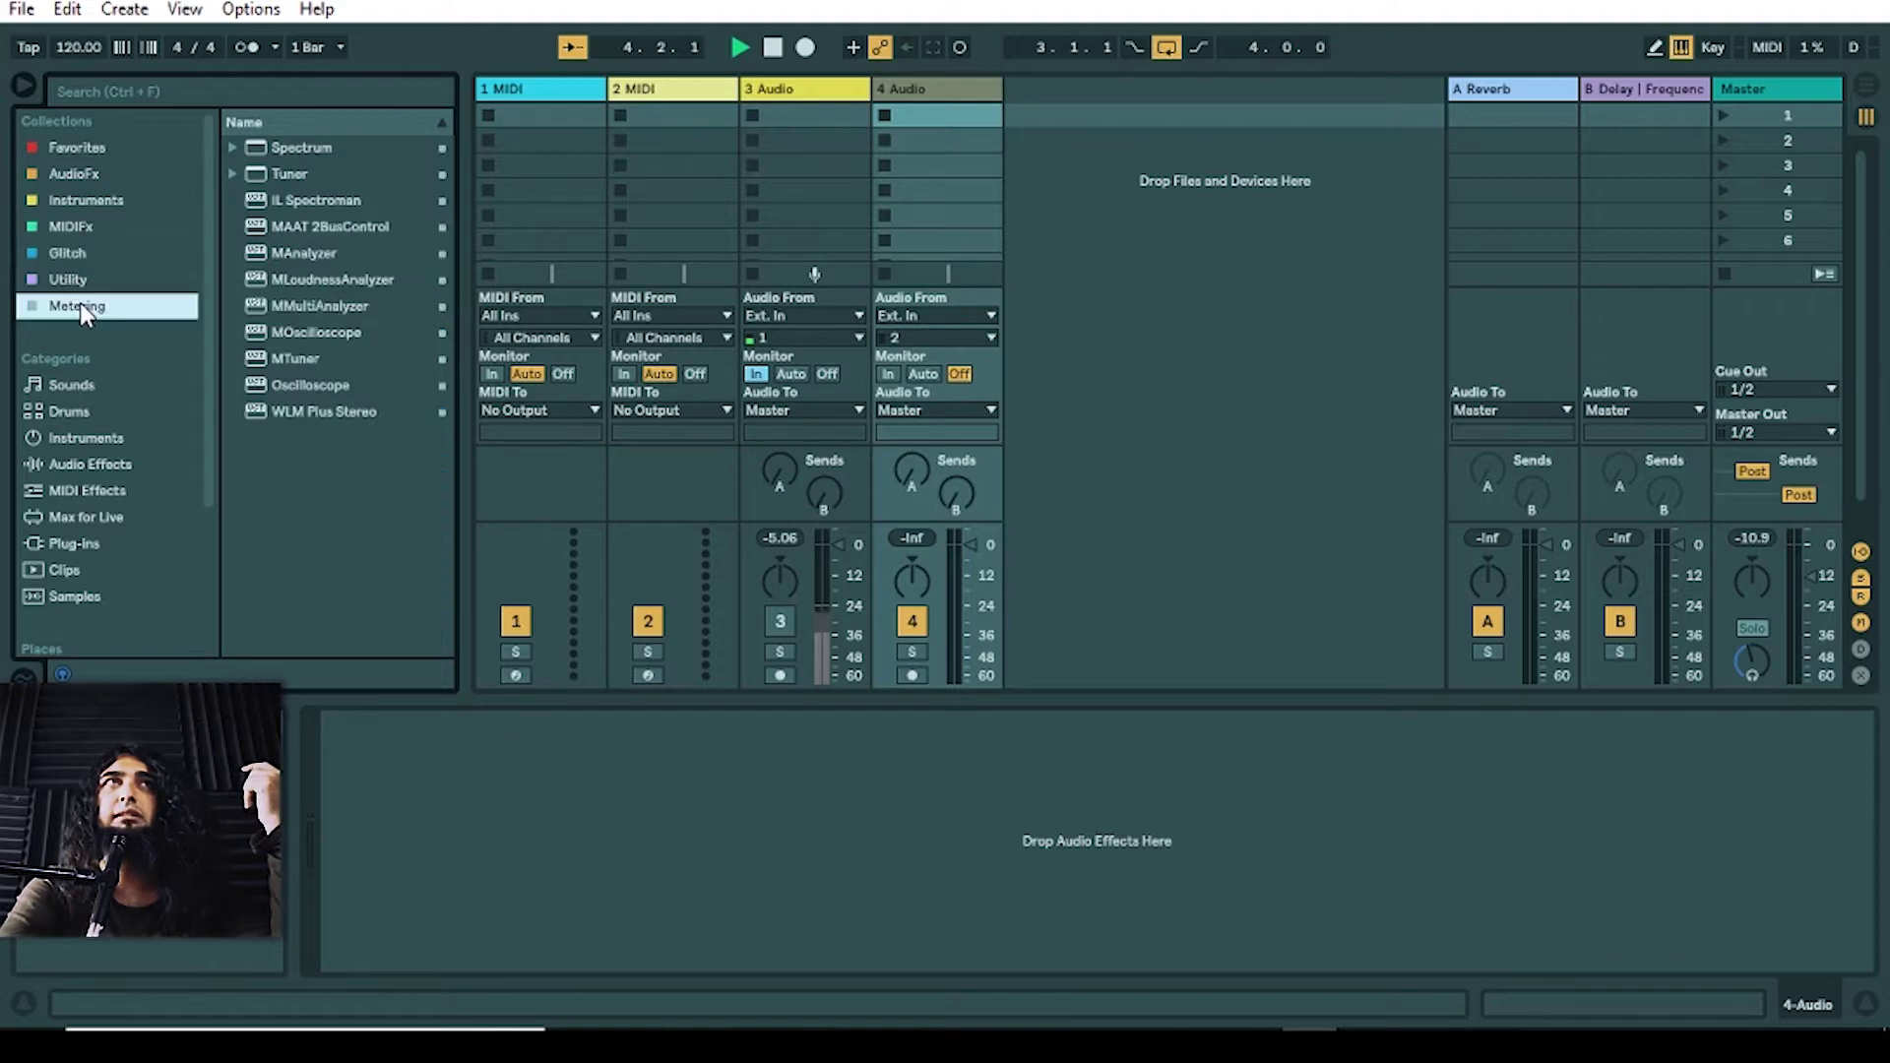
pyautogui.click(82, 253)
pyautogui.click(79, 174)
pyautogui.click(33, 150)
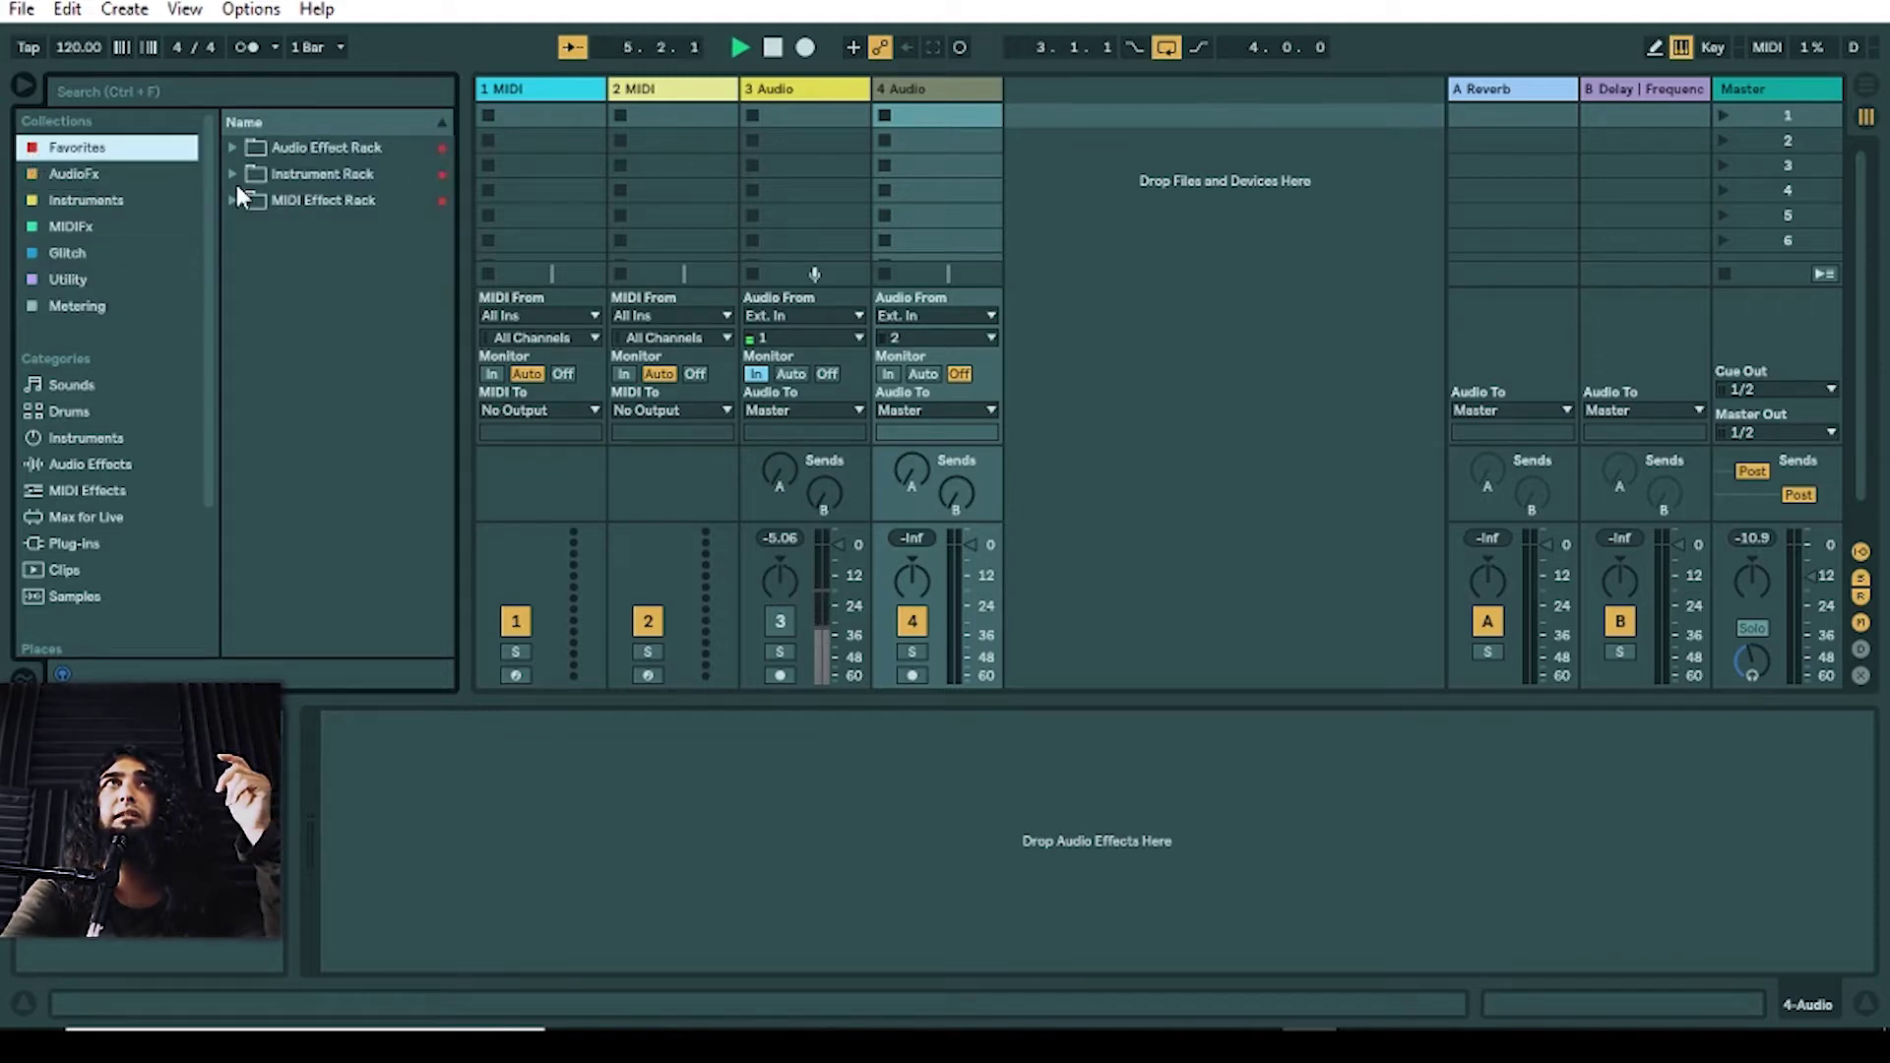
pyautogui.click(173, 223)
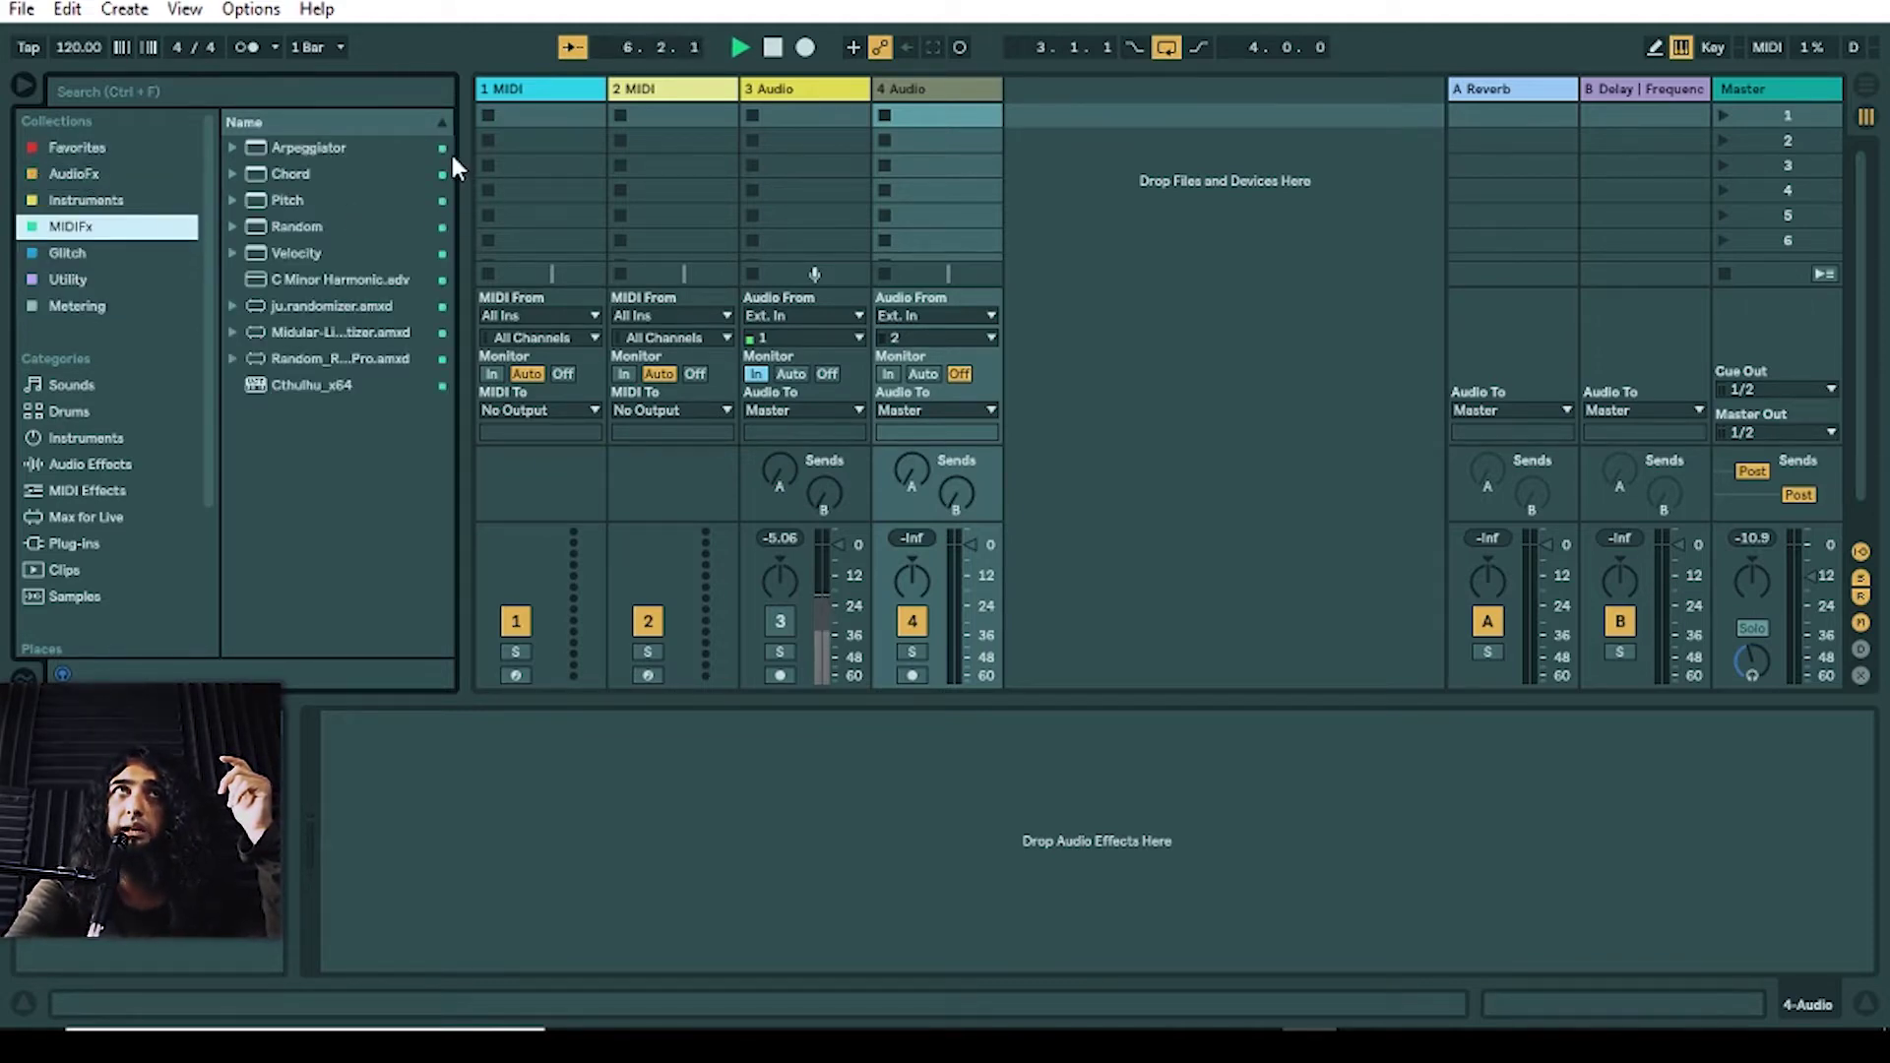
# Step: Check the color tags in the Audio Effects list, select Overdrive, and compare with the AudioFx collection
pyautogui.click(116, 468)
pyautogui.scroll(-6, 330, 487)
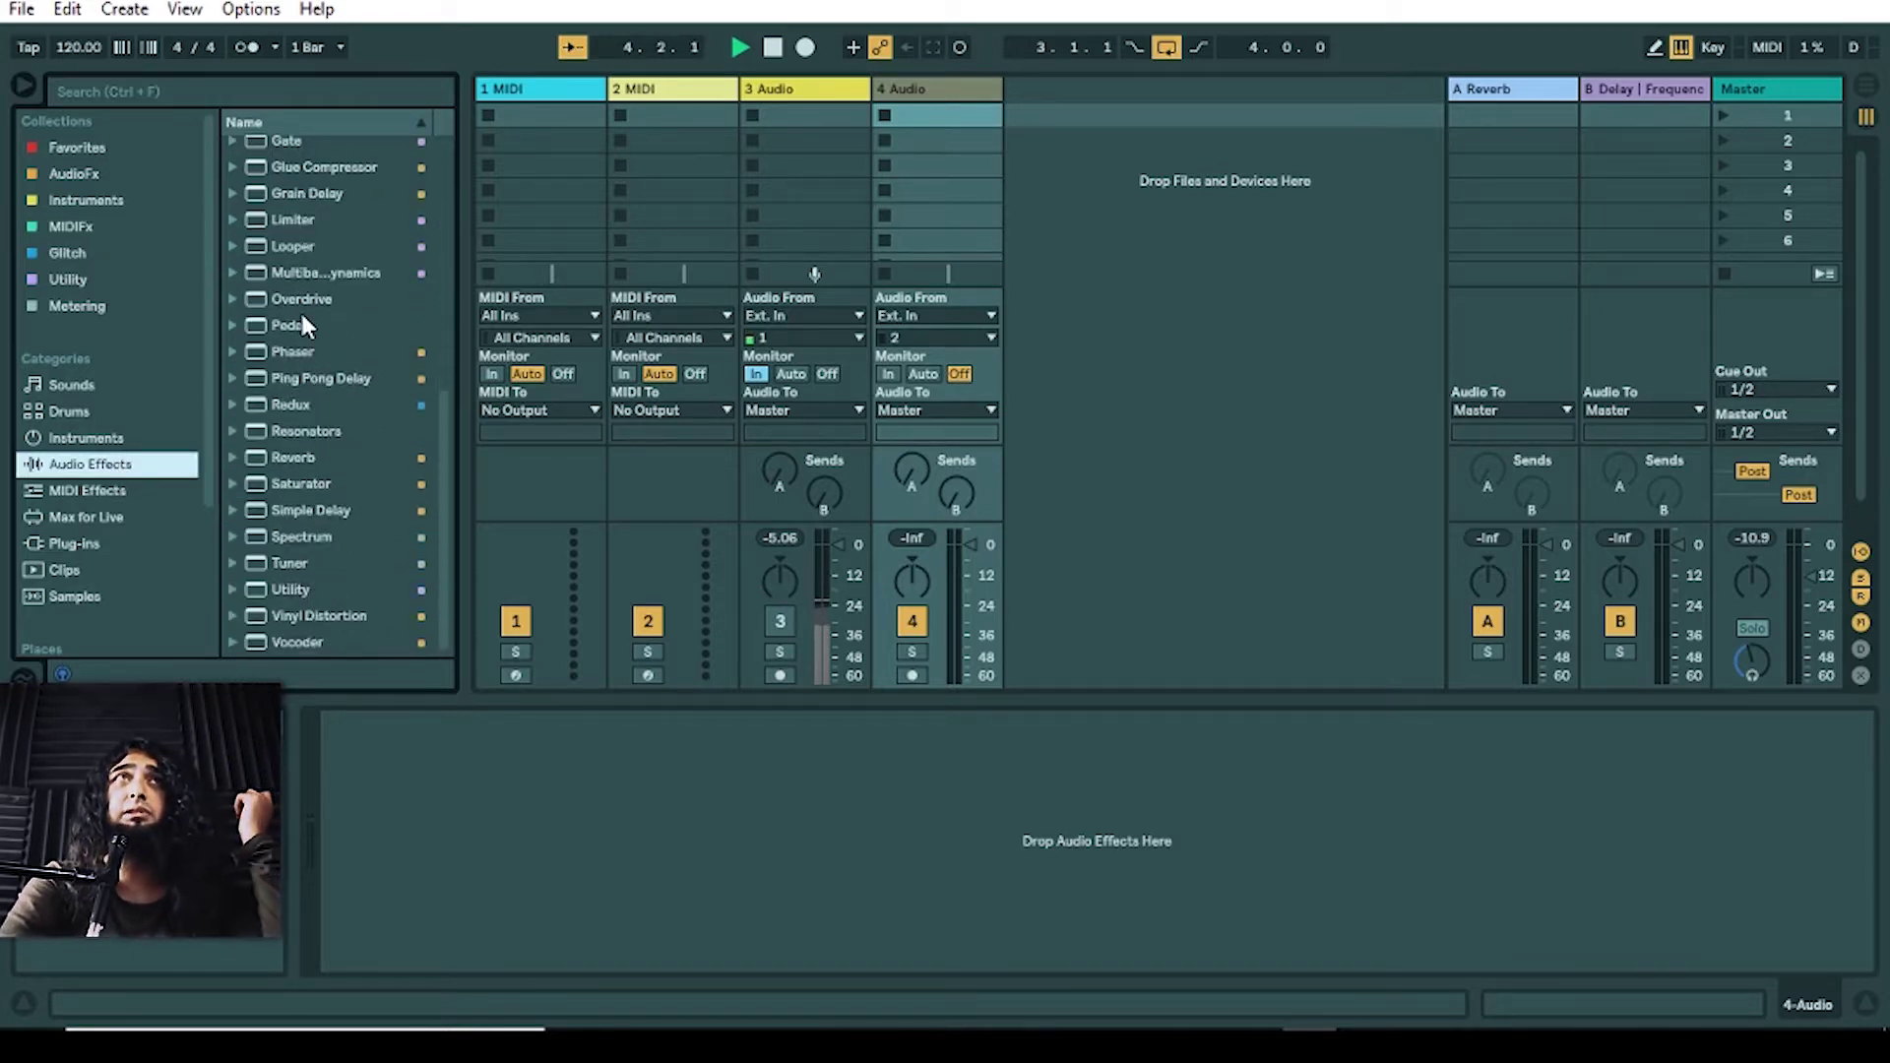
pyautogui.click(299, 299)
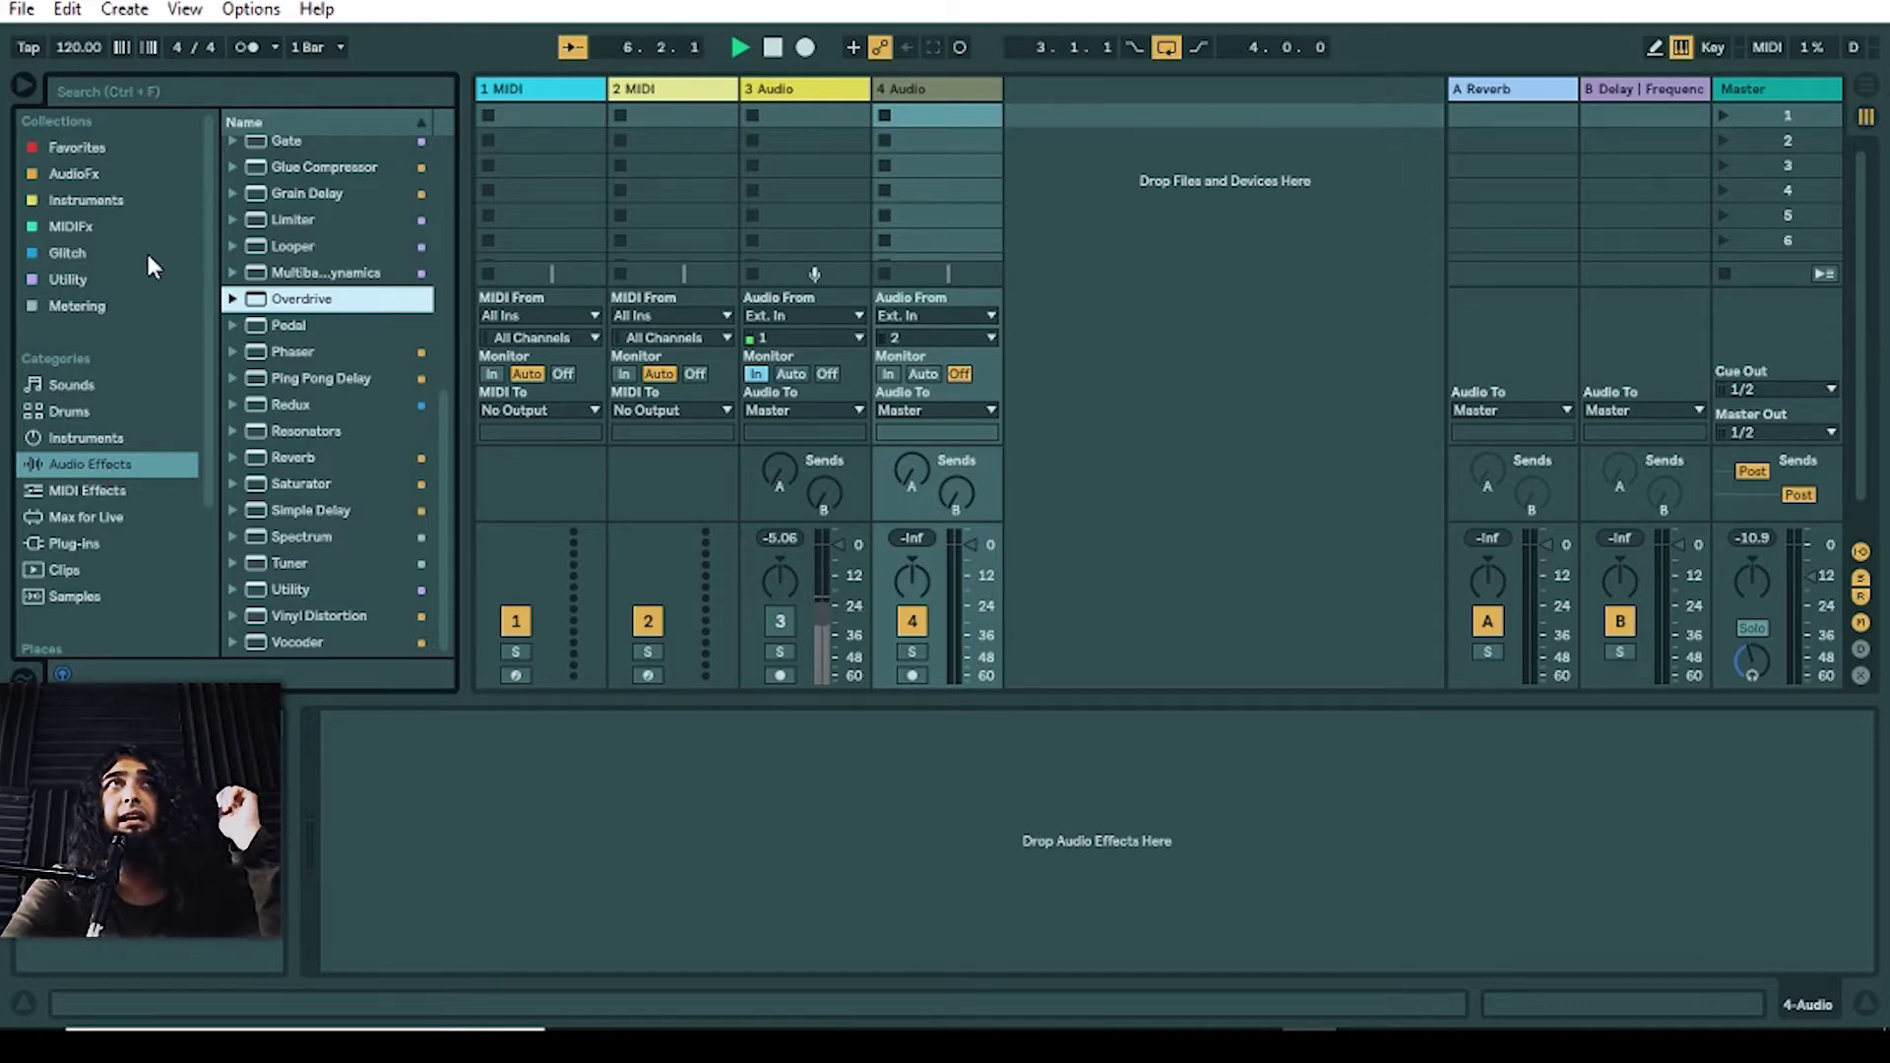
pyautogui.click(83, 174)
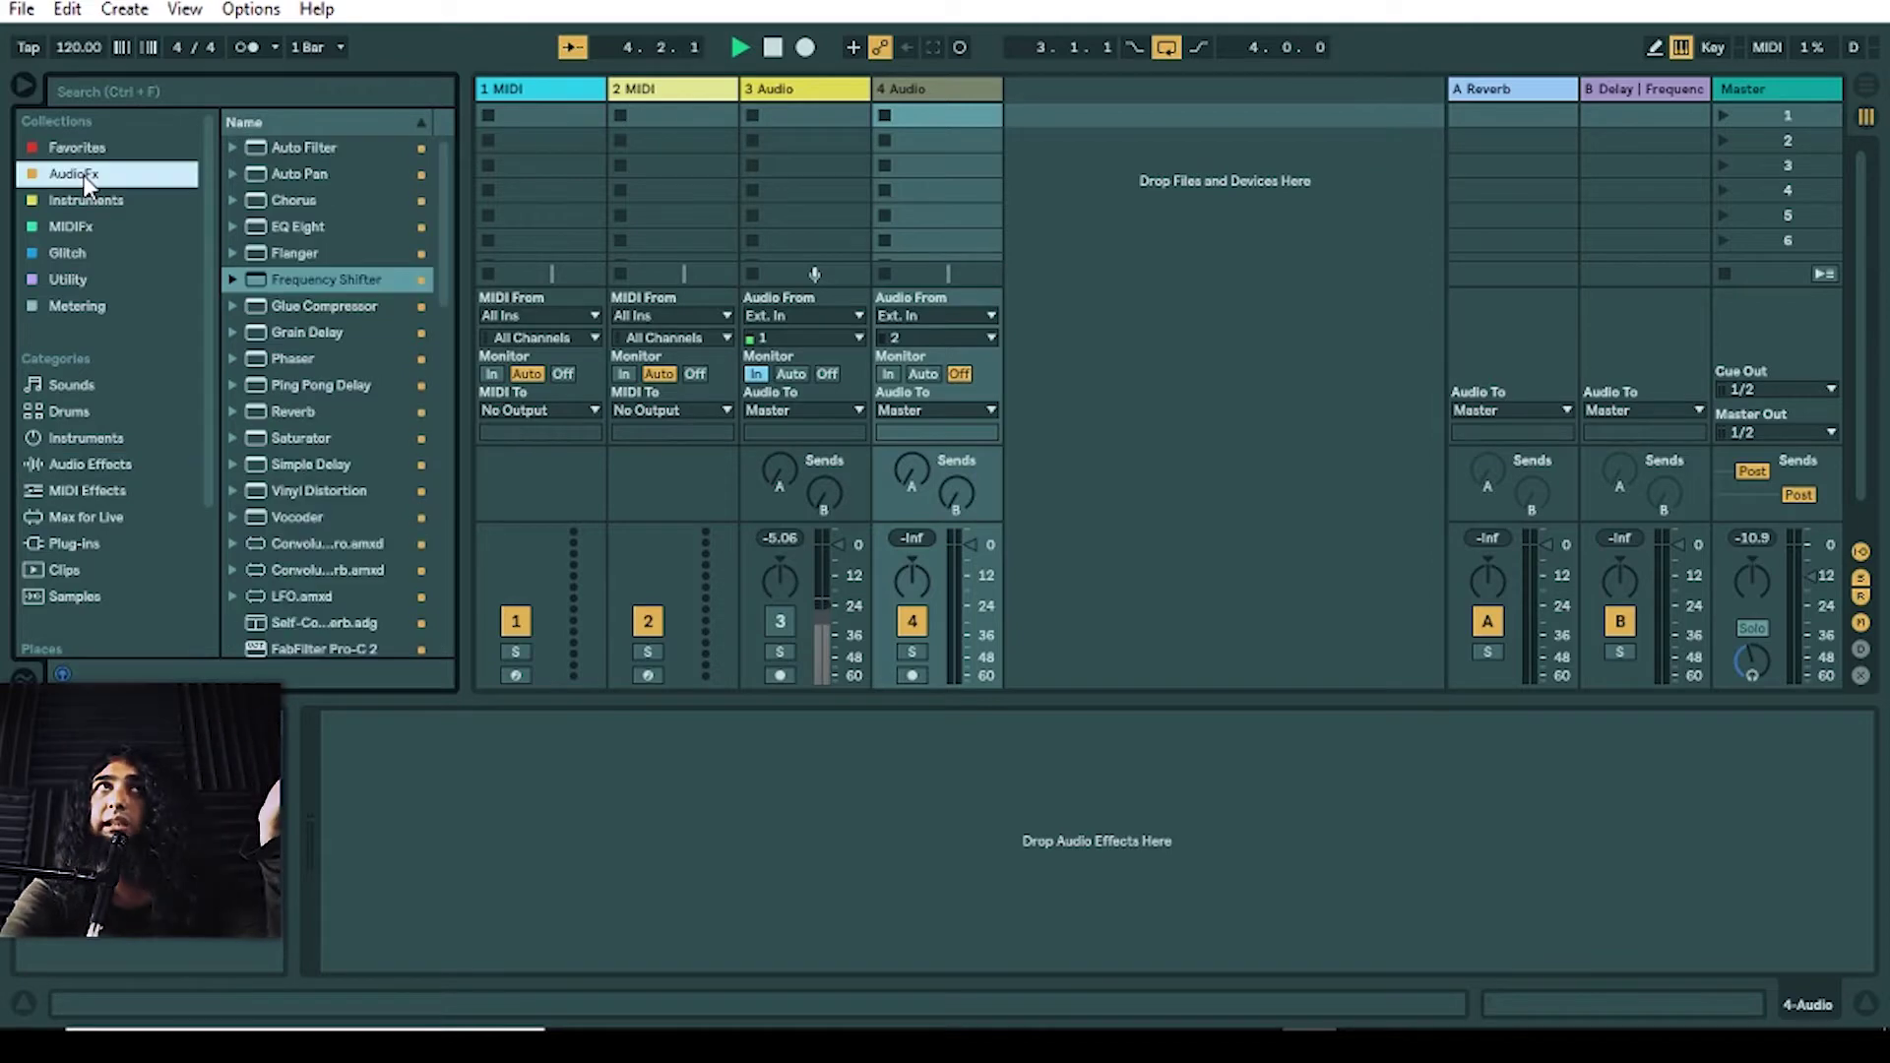
# Step: Check the rename option offered for the AudioFx collection without changing its name
pyautogui.rightClick(85, 179)
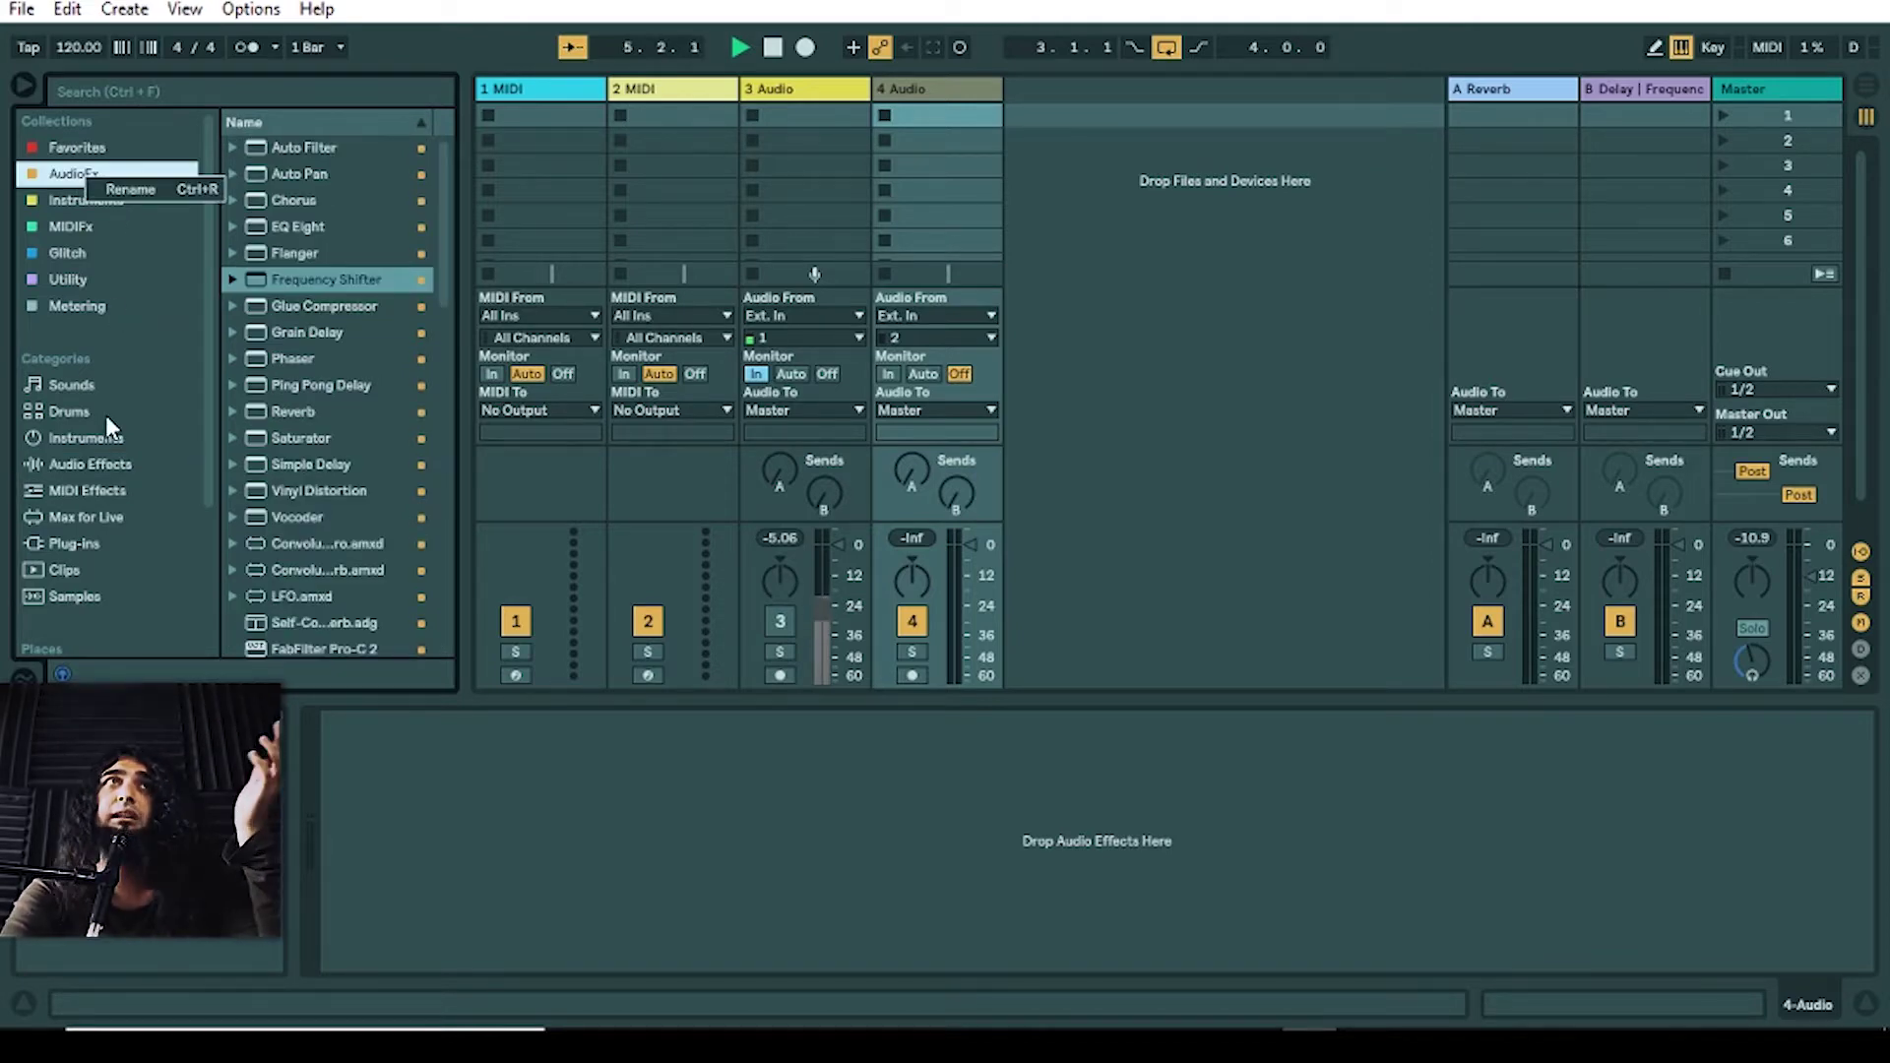
pyautogui.click(106, 435)
pyautogui.click(105, 438)
pyautogui.click(97, 173)
pyautogui.rightClick(97, 175)
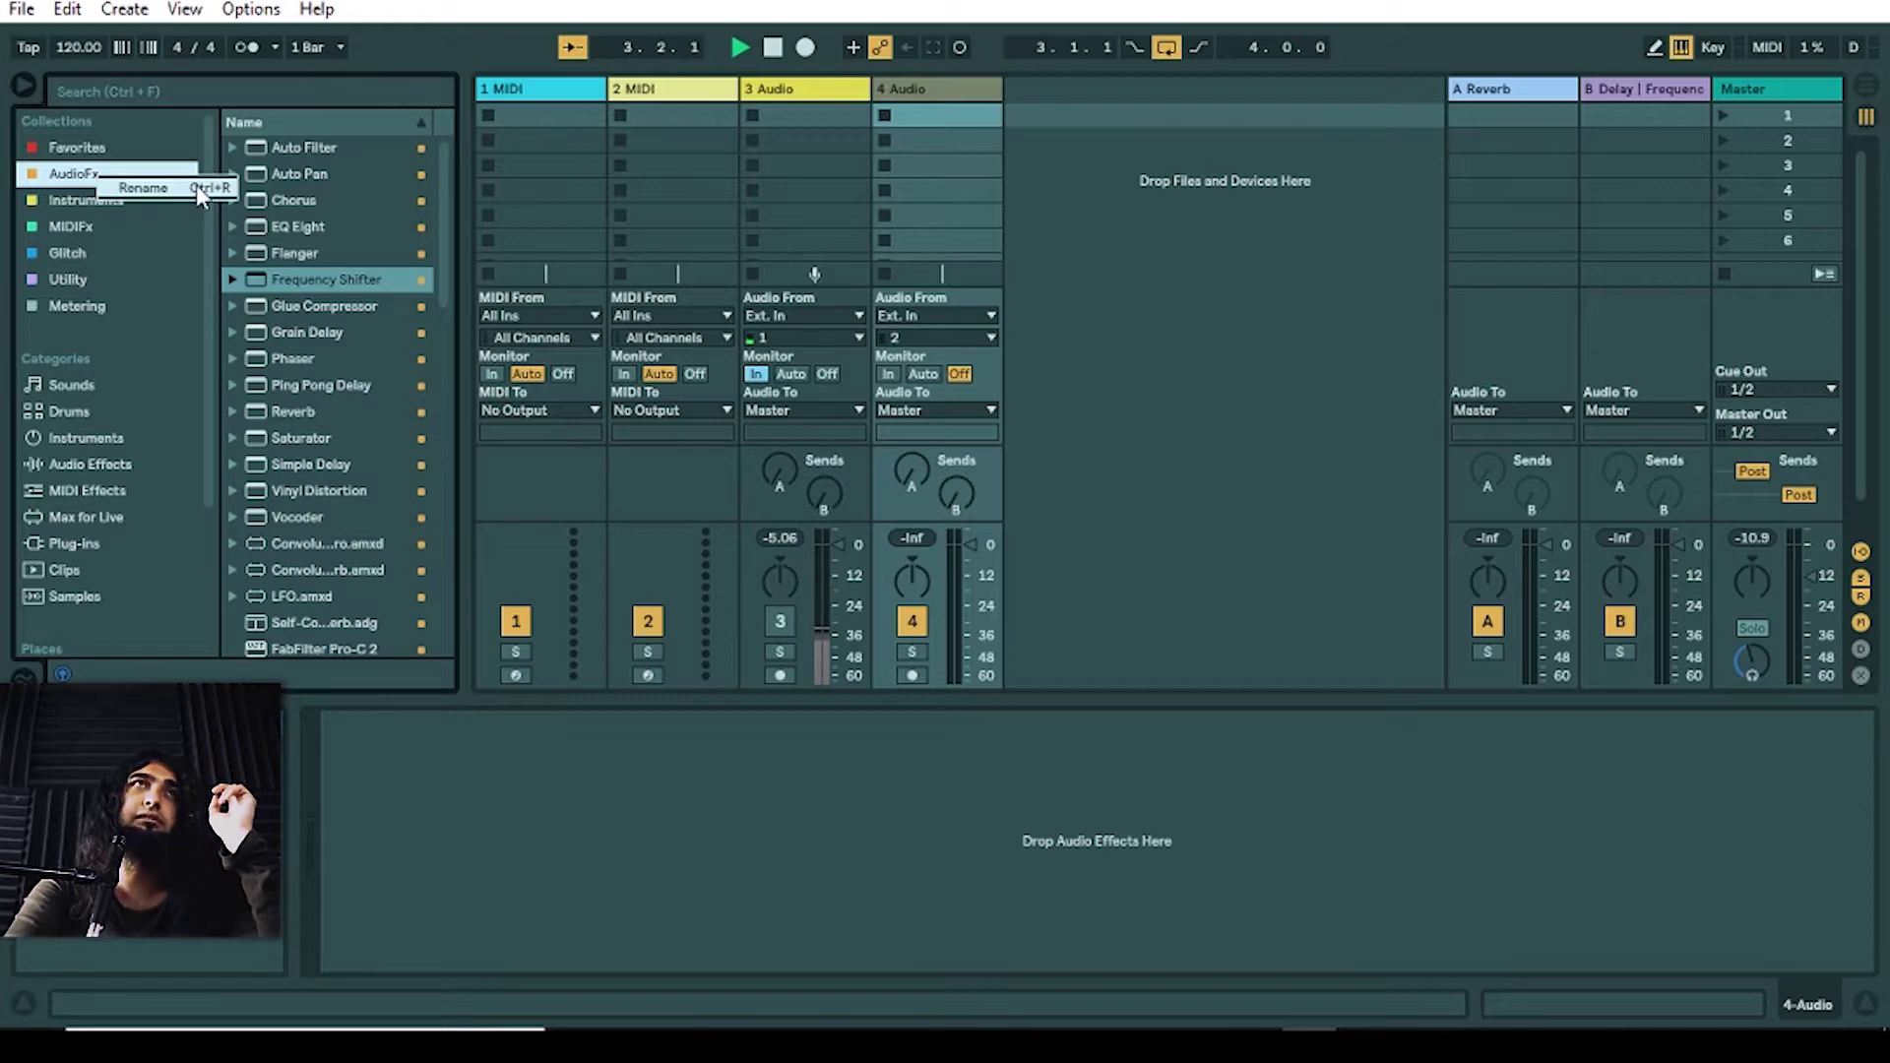
pyautogui.click(155, 498)
# Step: Assign Overdrive in the Audio Effects category to the AudioFx collection and check it in that collection's list
pyautogui.click(135, 470)
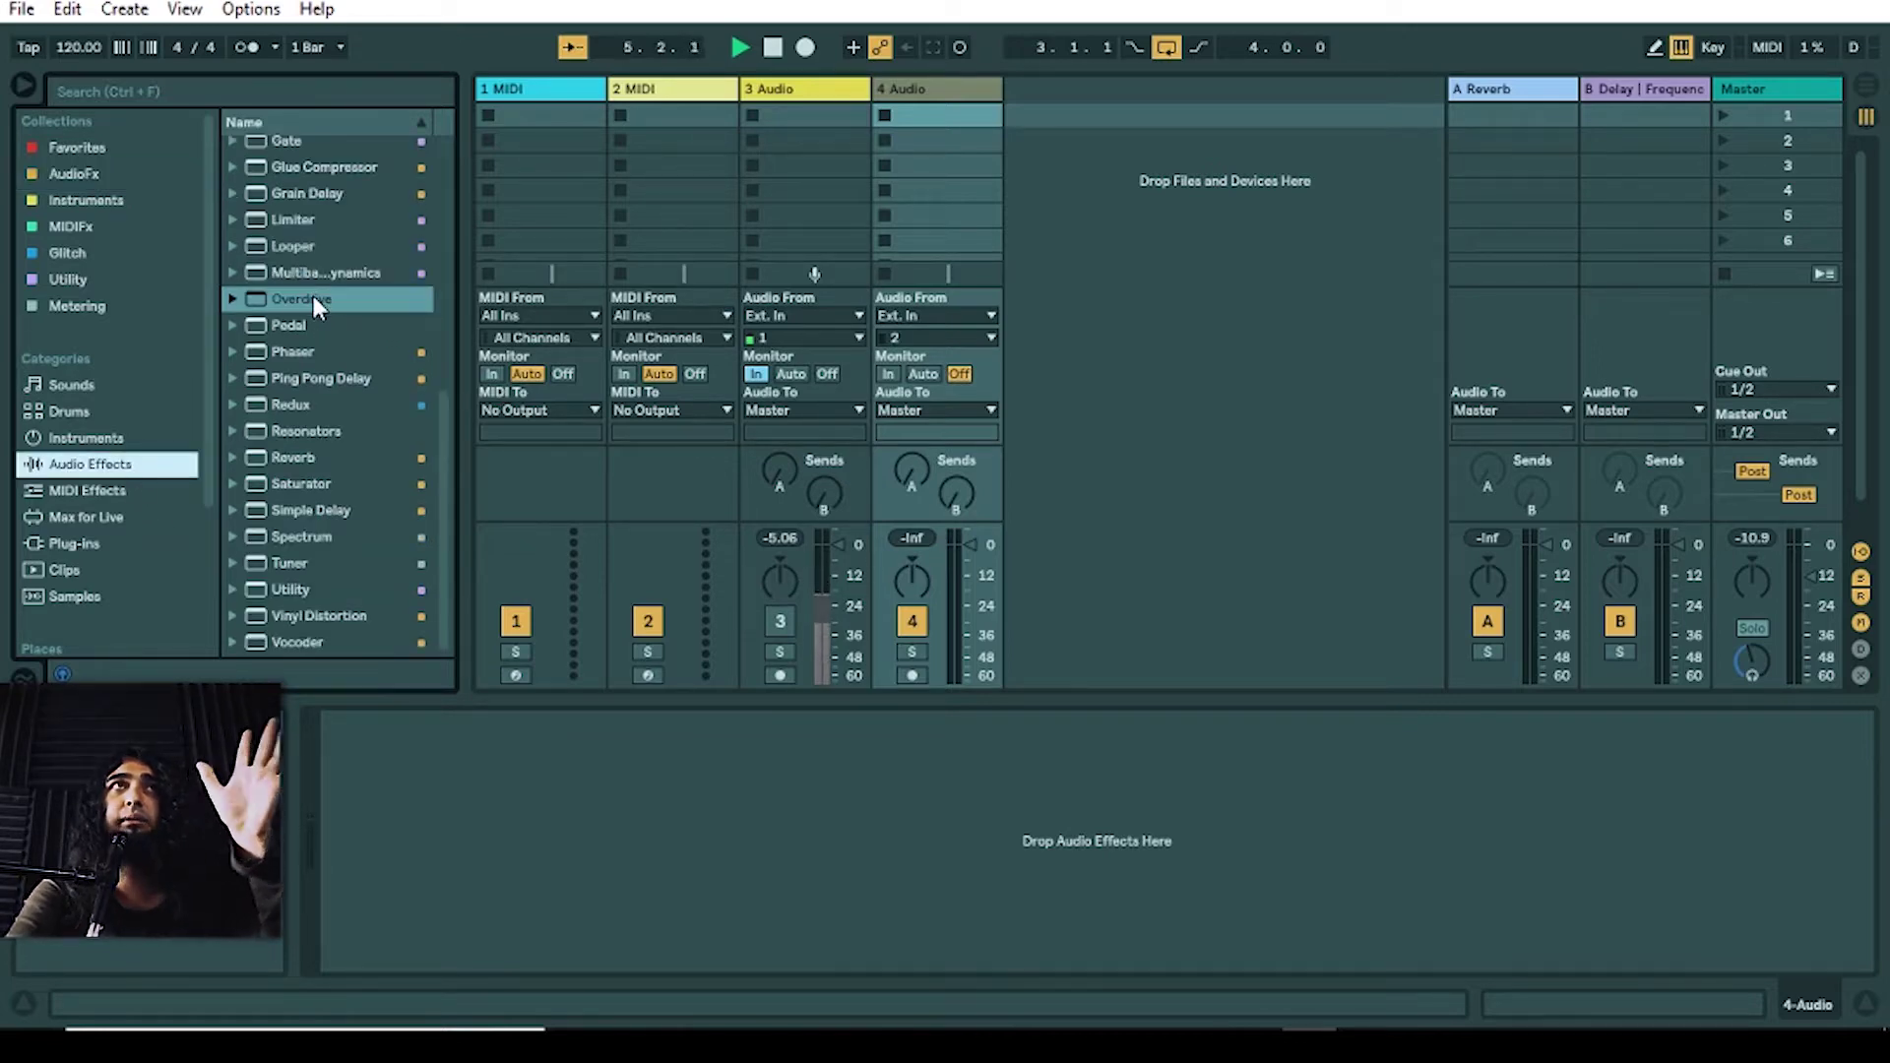
pyautogui.rightClick(347, 298)
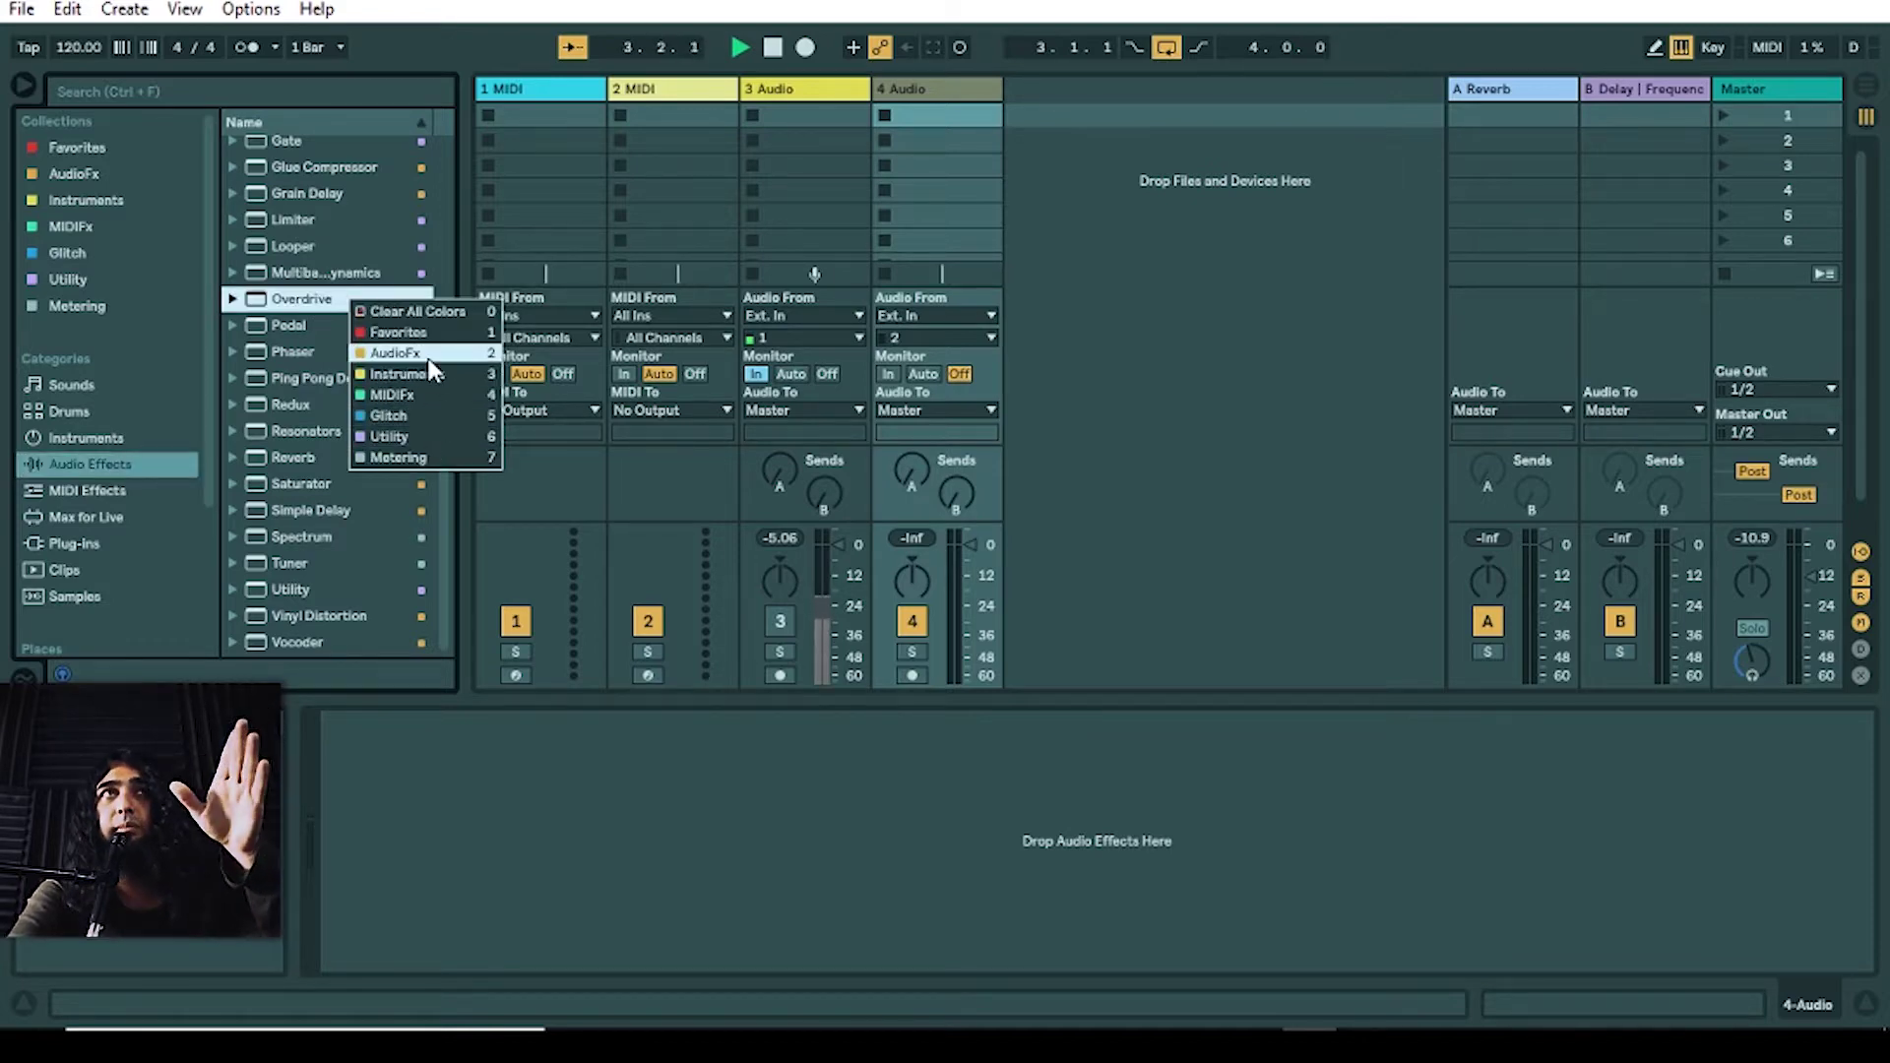
pyautogui.click(486, 354)
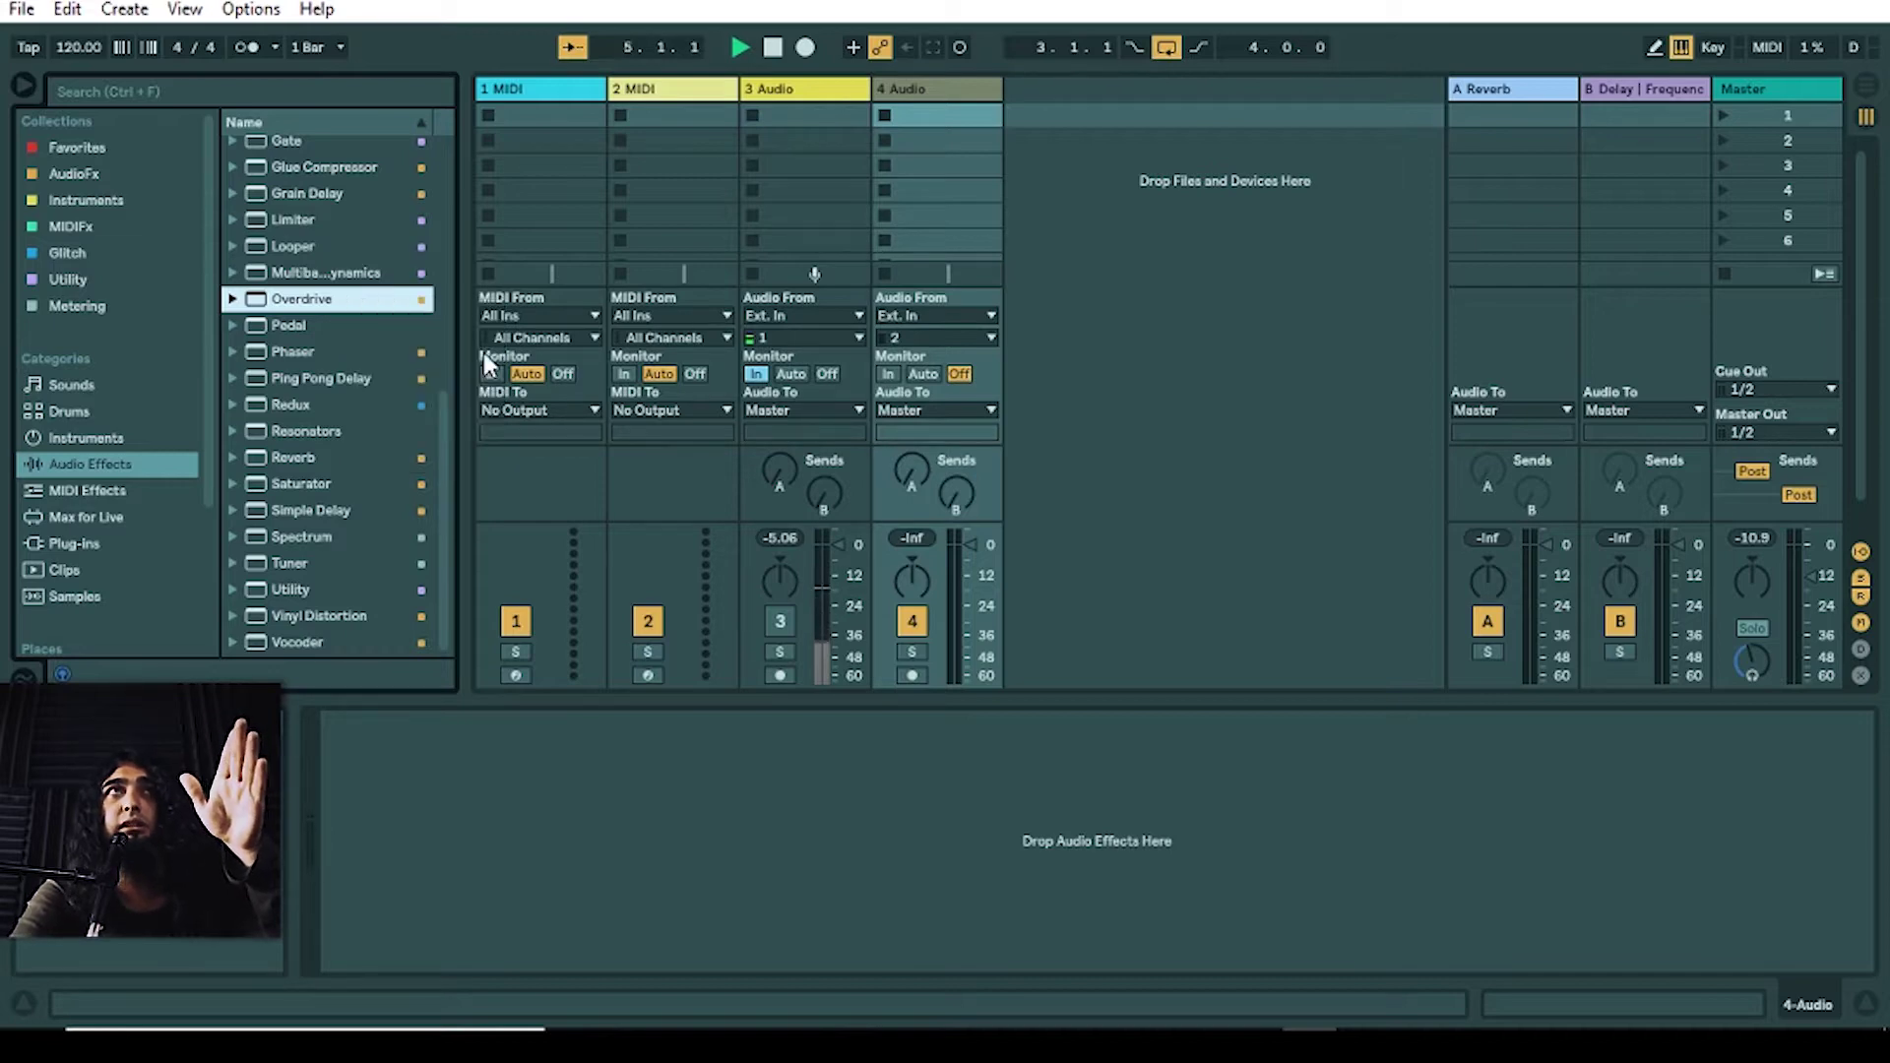
pyautogui.click(129, 183)
pyautogui.click(332, 366)
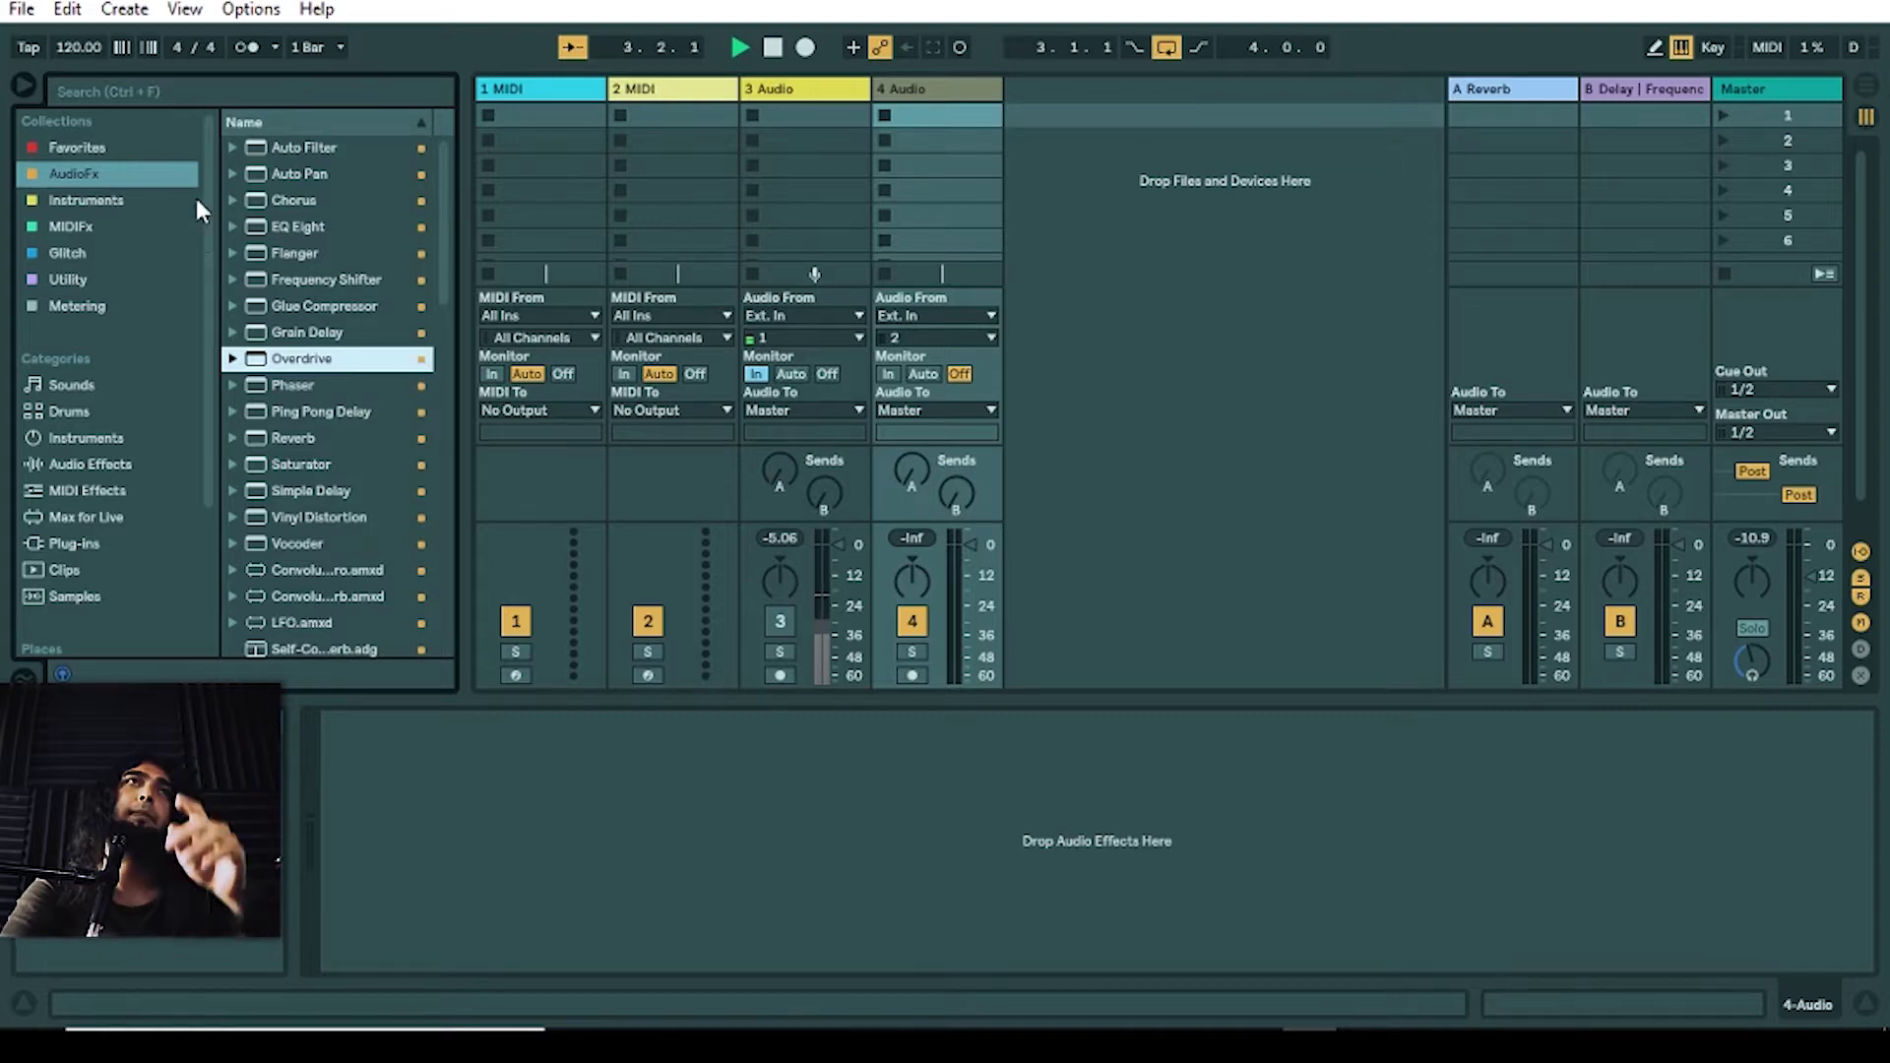
pyautogui.click(86, 171)
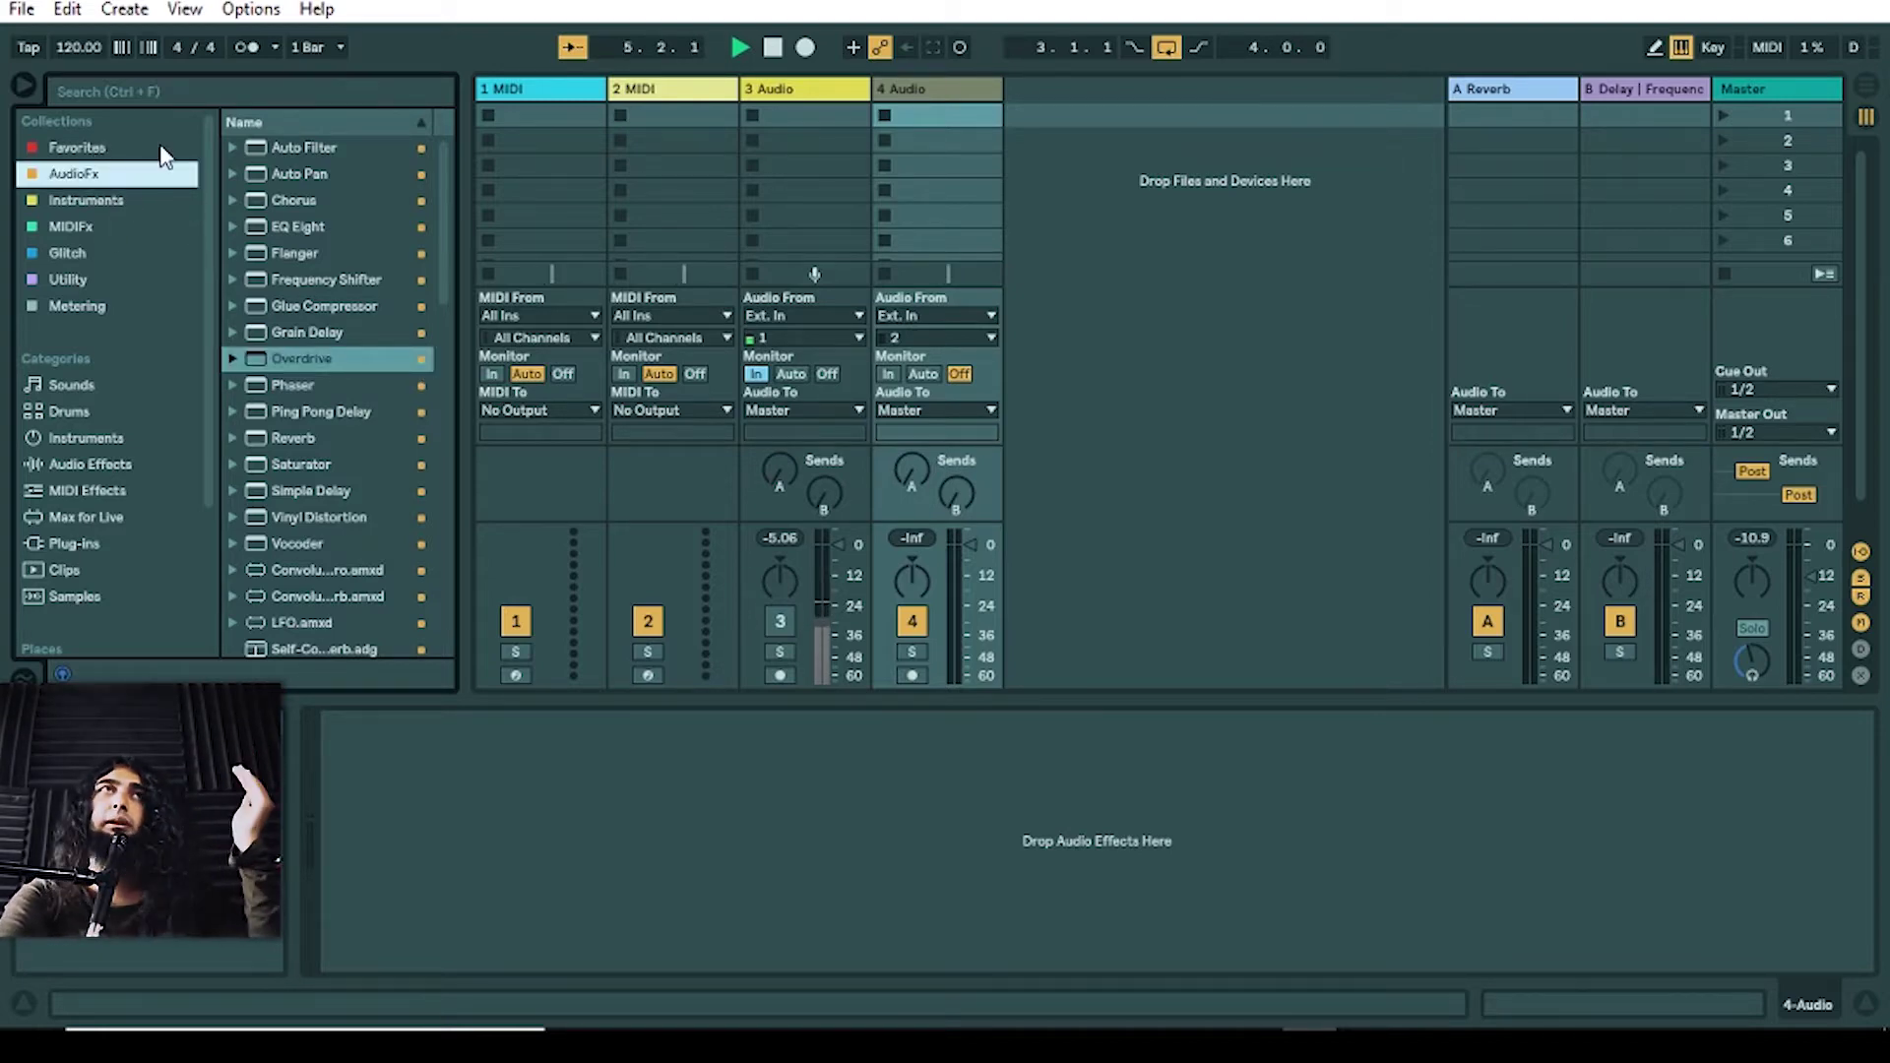
# Step: Browse the color collections in order from Favorites down to Metering and back up to Favorites
pyautogui.click(127, 151)
pyautogui.click(122, 175)
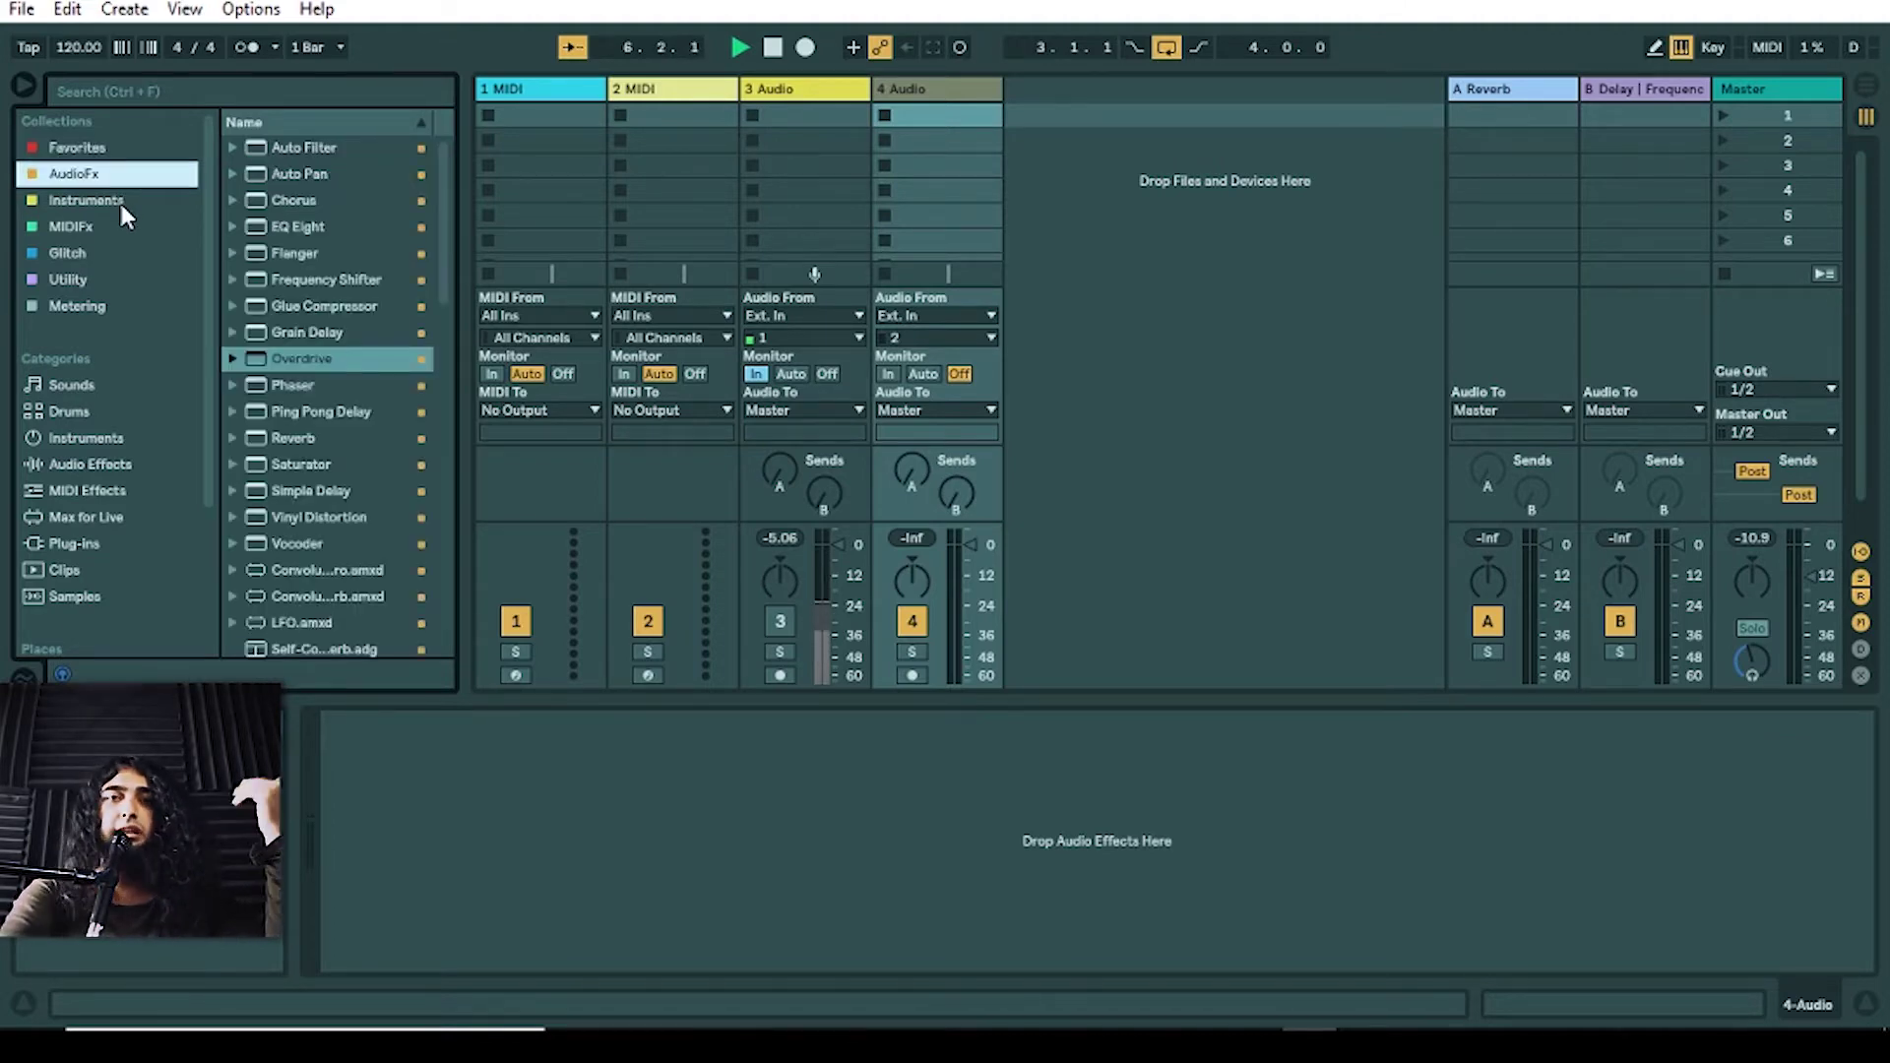
pyautogui.click(119, 198)
pyautogui.click(122, 236)
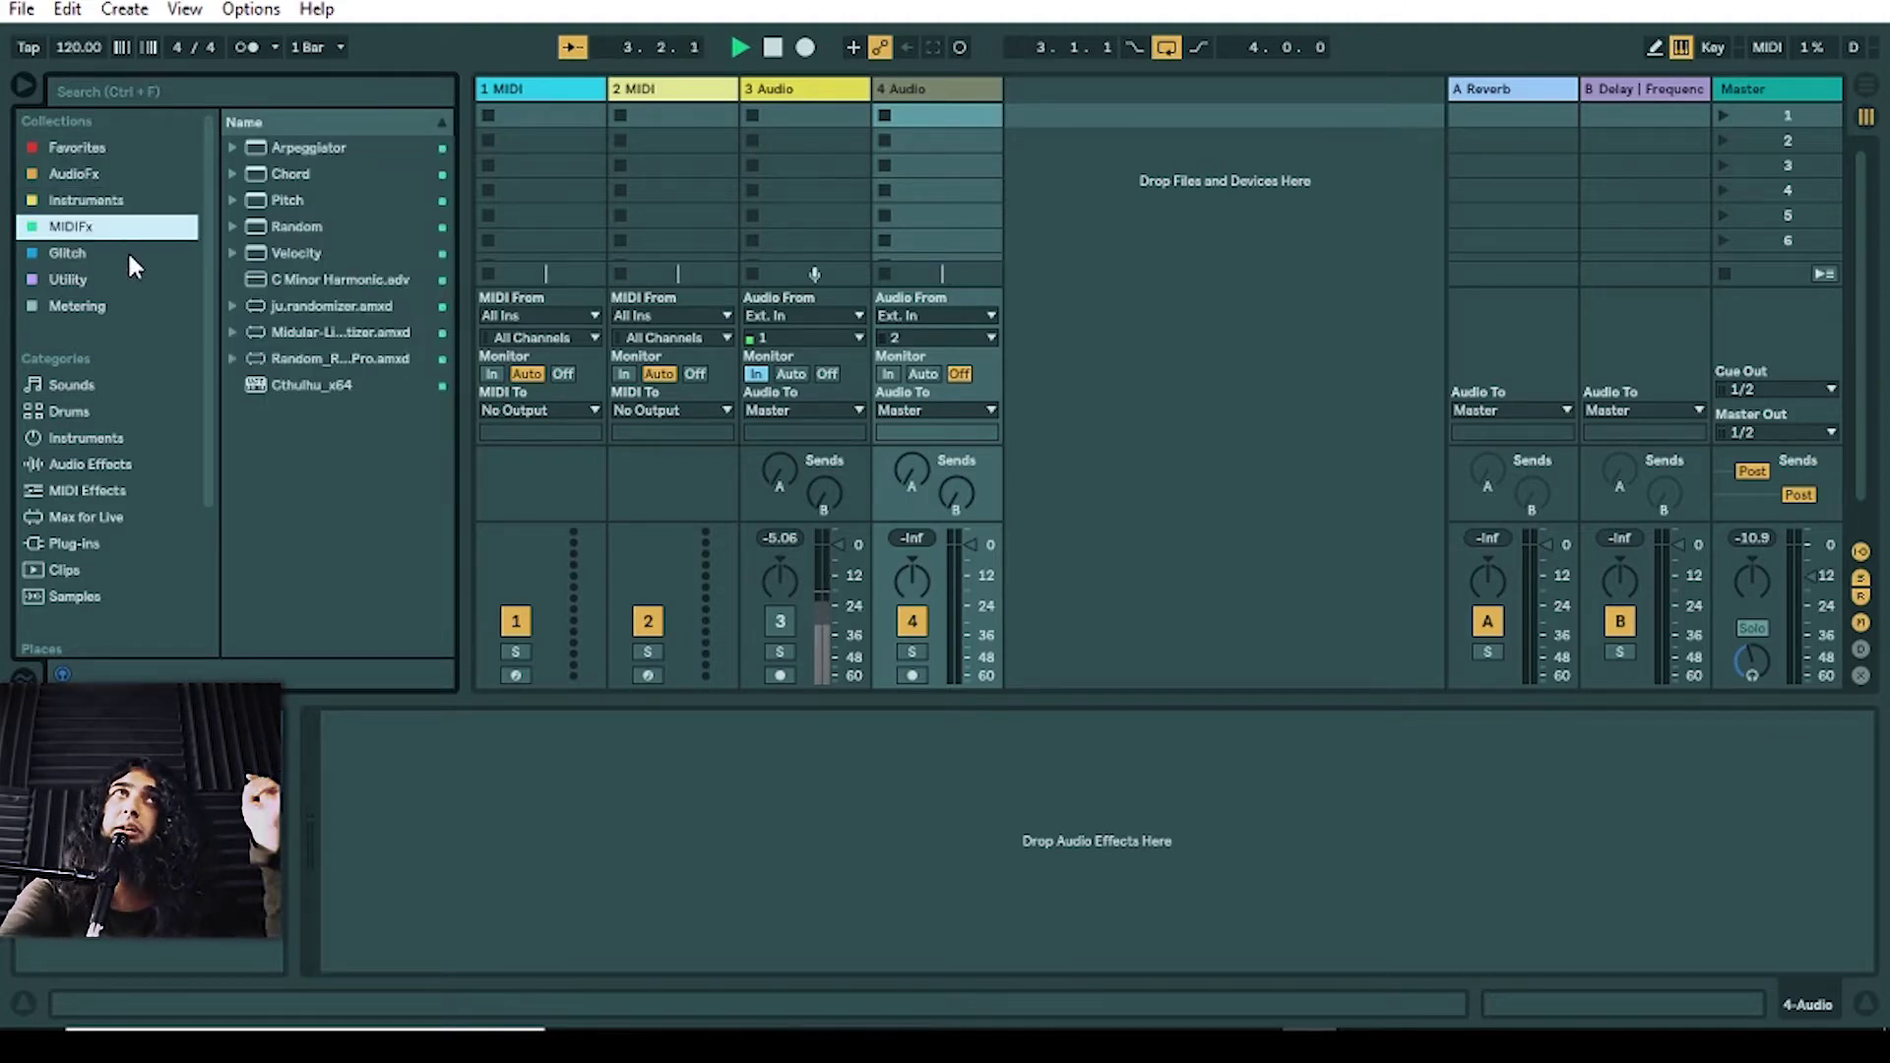
pyautogui.click(132, 280)
pyautogui.click(97, 306)
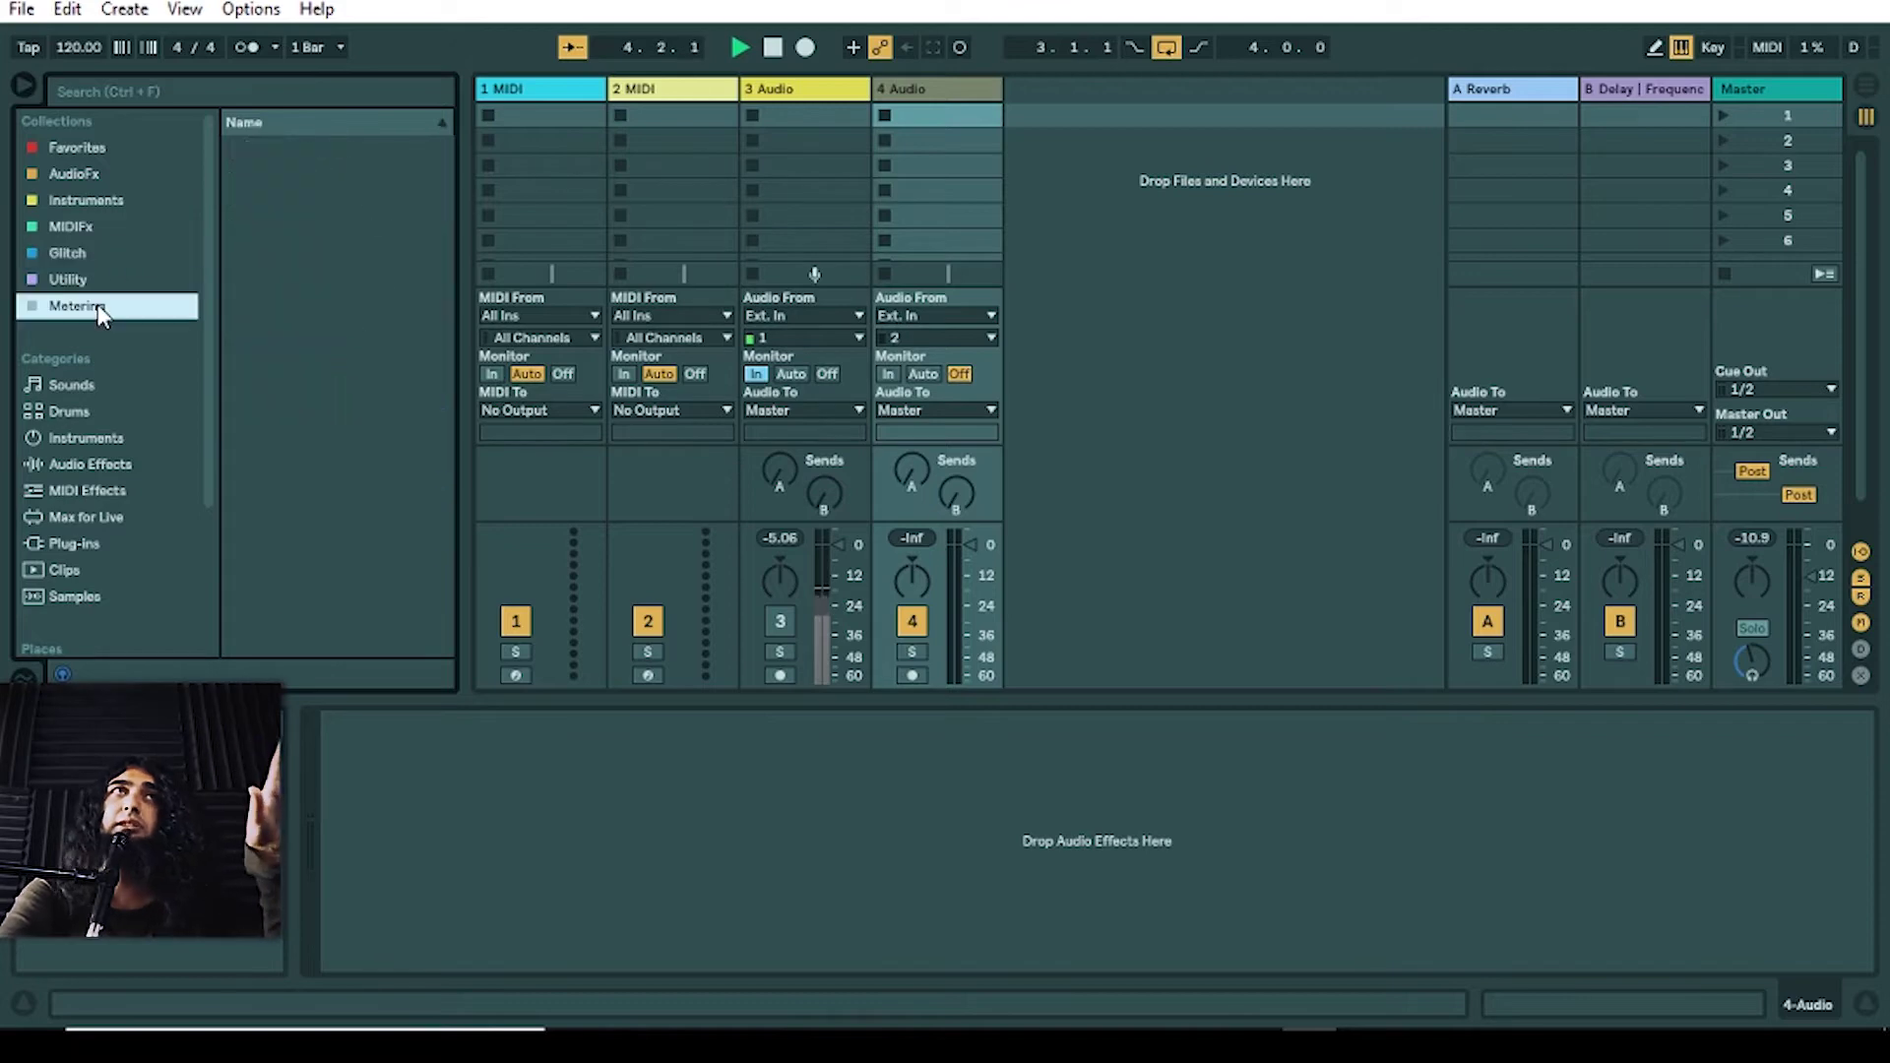
pyautogui.click(118, 278)
pyautogui.click(117, 253)
pyautogui.click(118, 228)
pyautogui.click(122, 201)
pyautogui.click(128, 177)
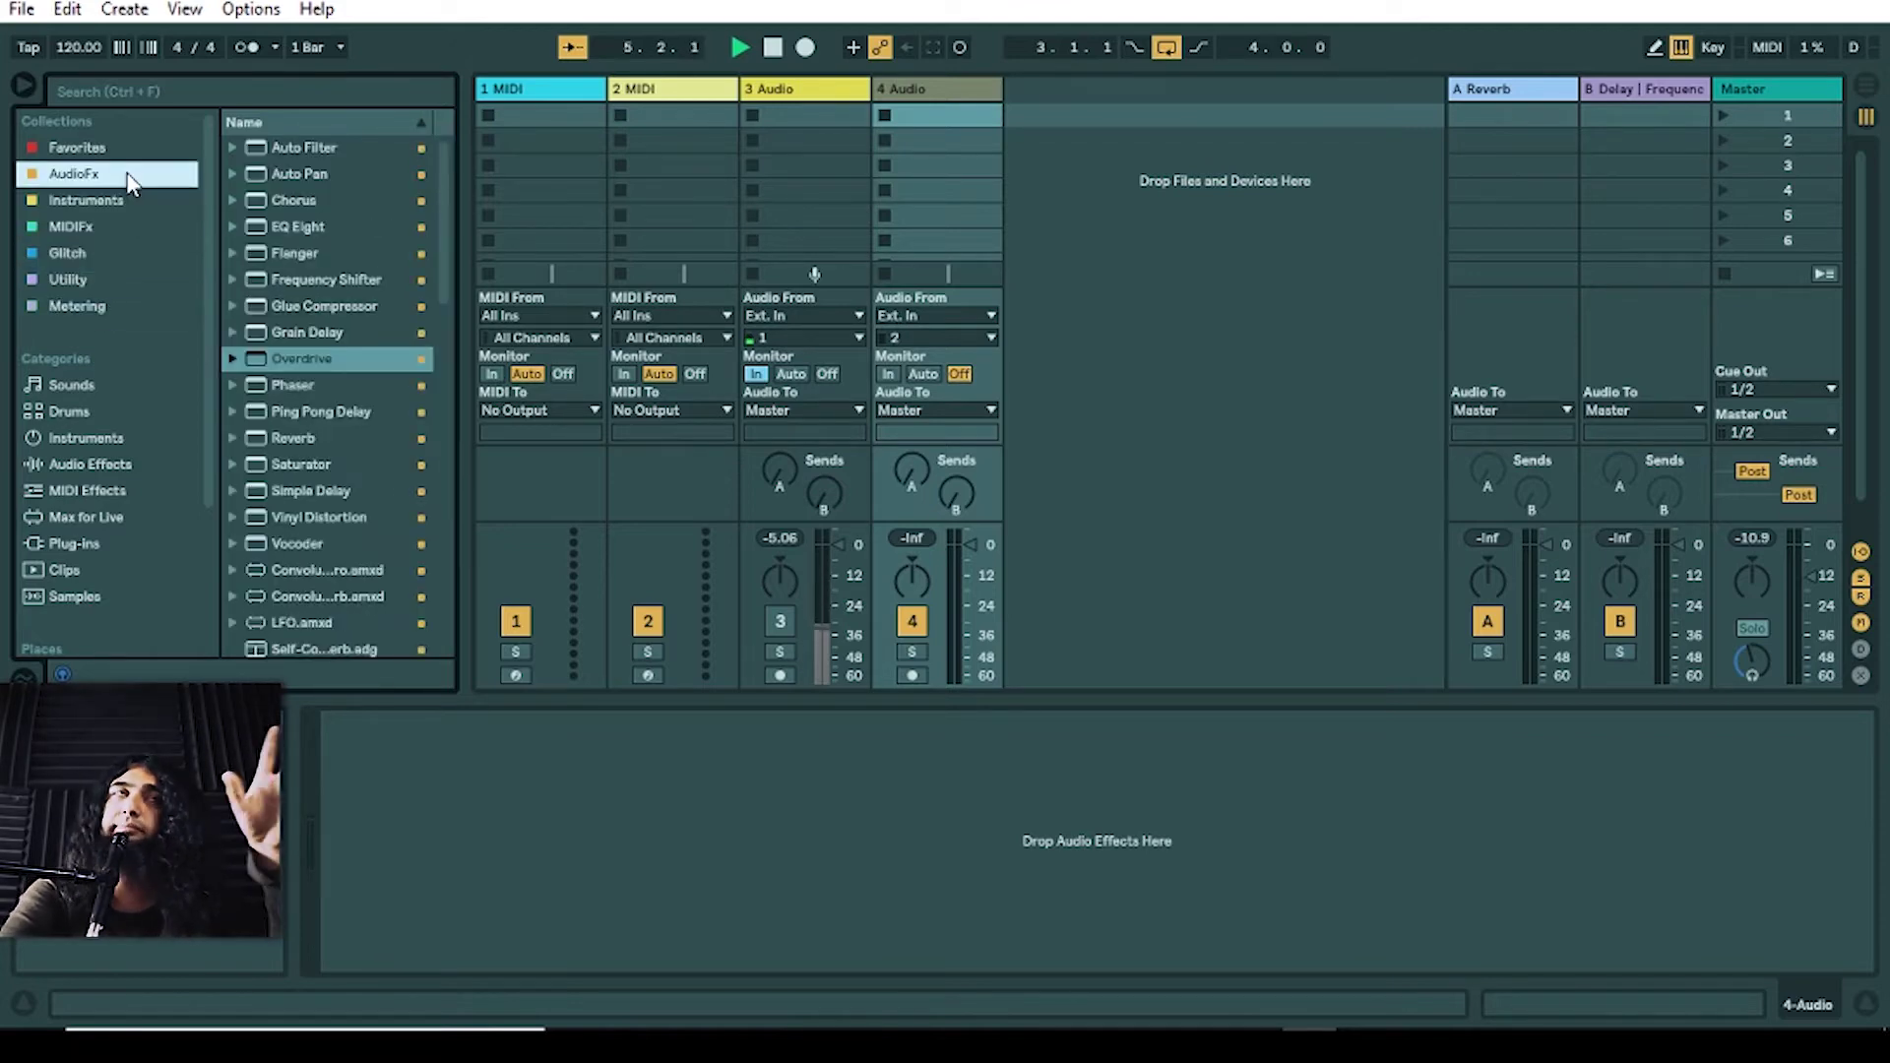
pyautogui.click(128, 149)
# Step: Examine the devices and plug-ins grouped under Glitch, Utility and Metering, and return to Favorites
pyautogui.click(98, 256)
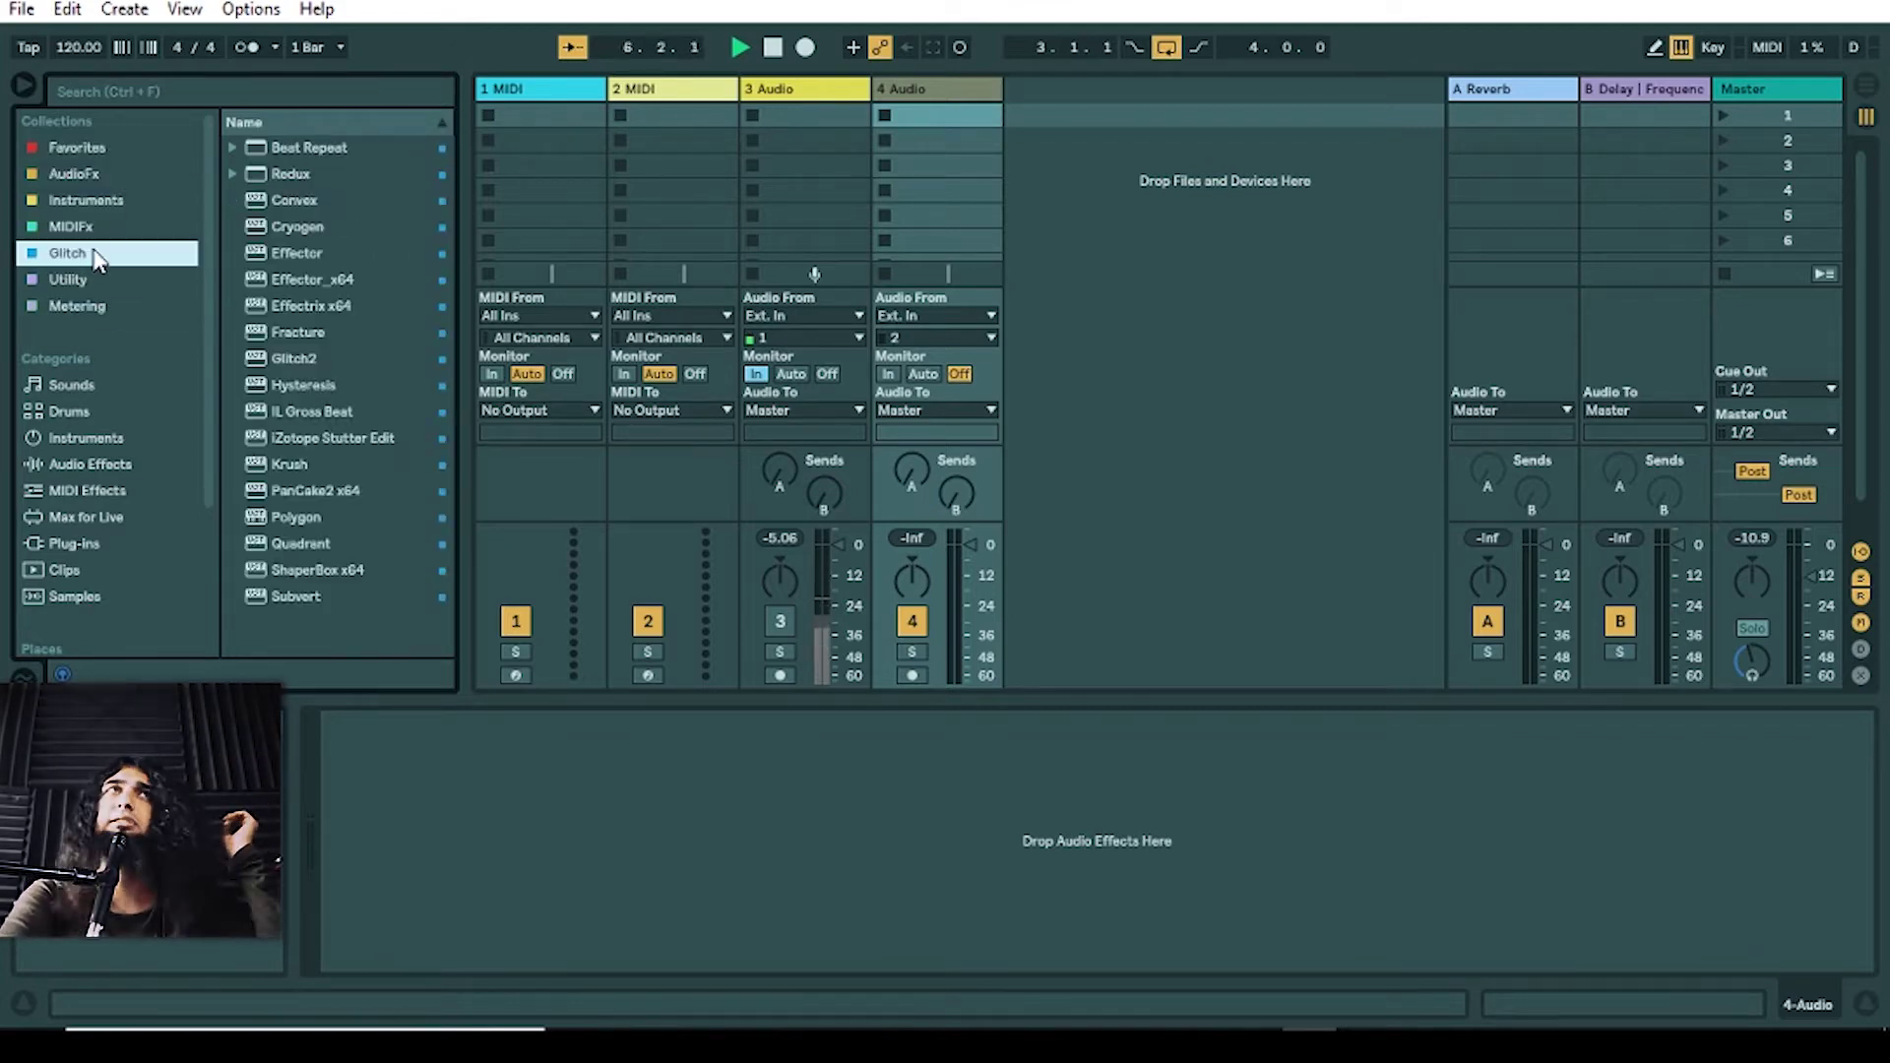
pyautogui.click(96, 275)
pyautogui.click(92, 303)
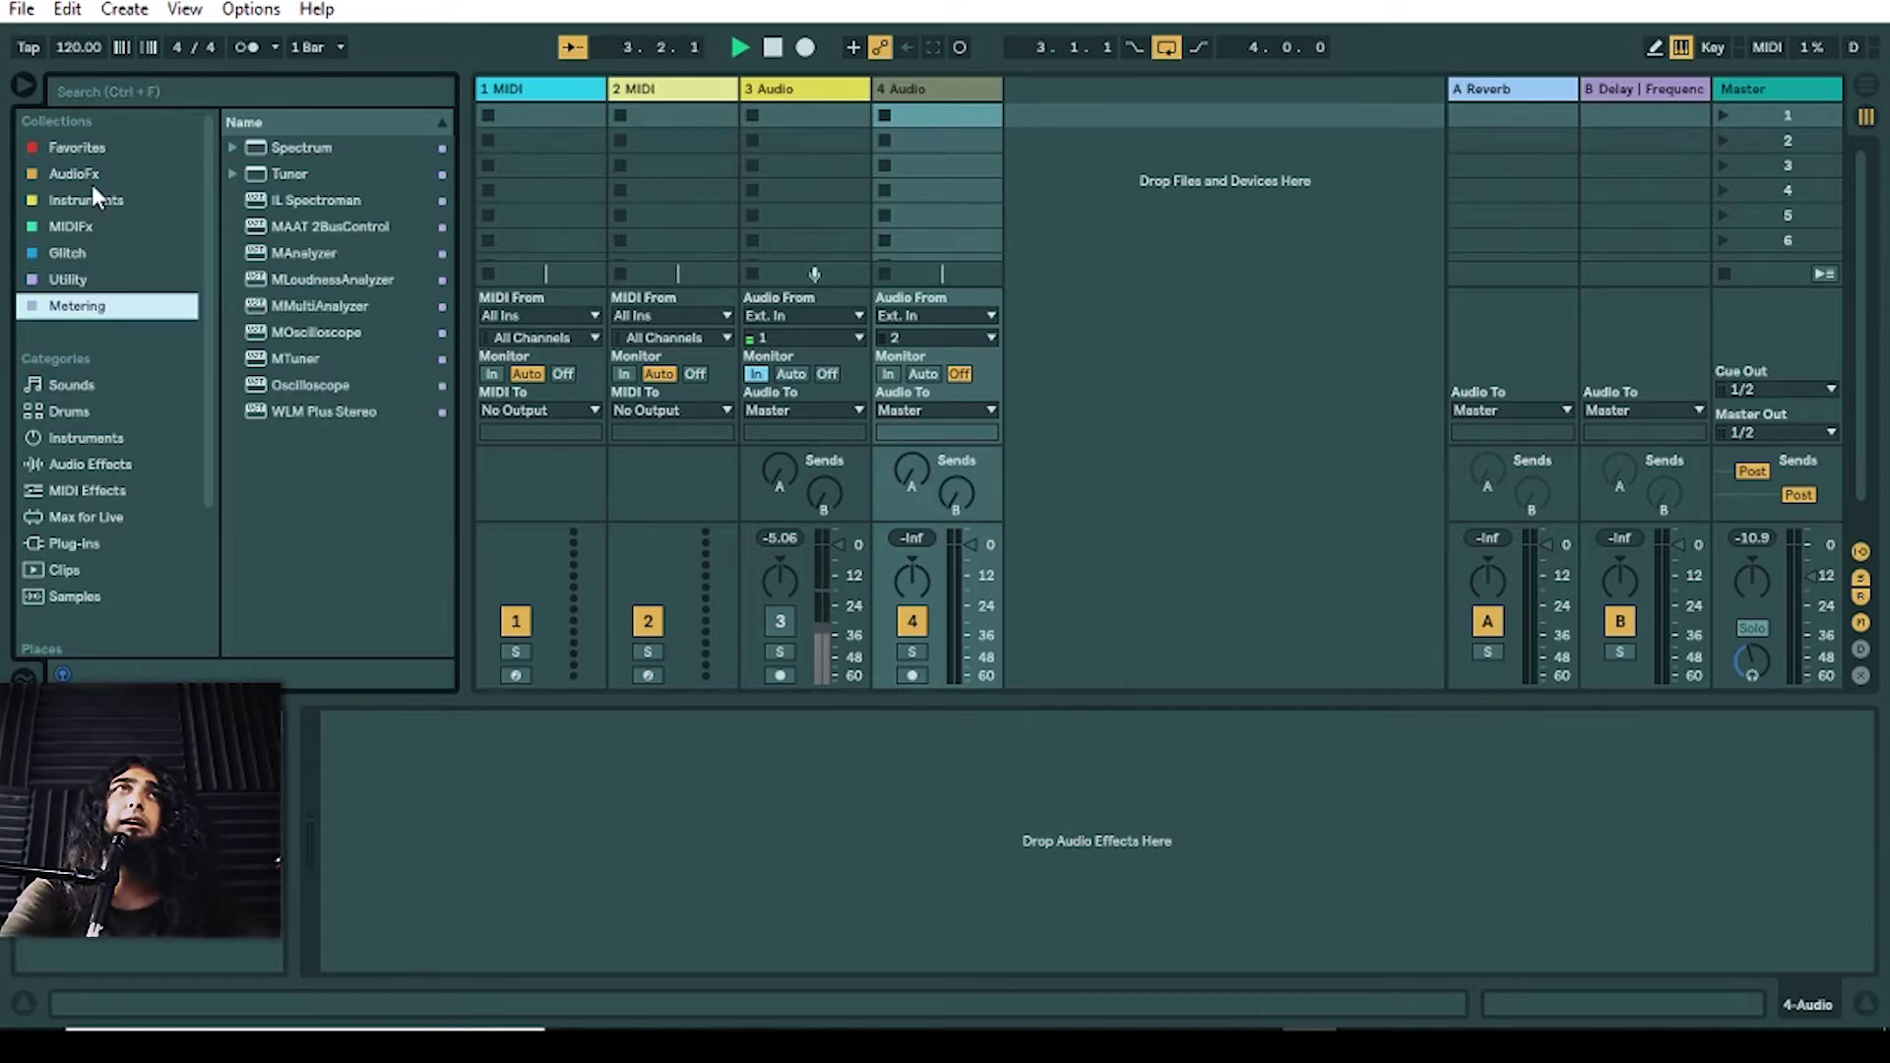
pyautogui.click(99, 150)
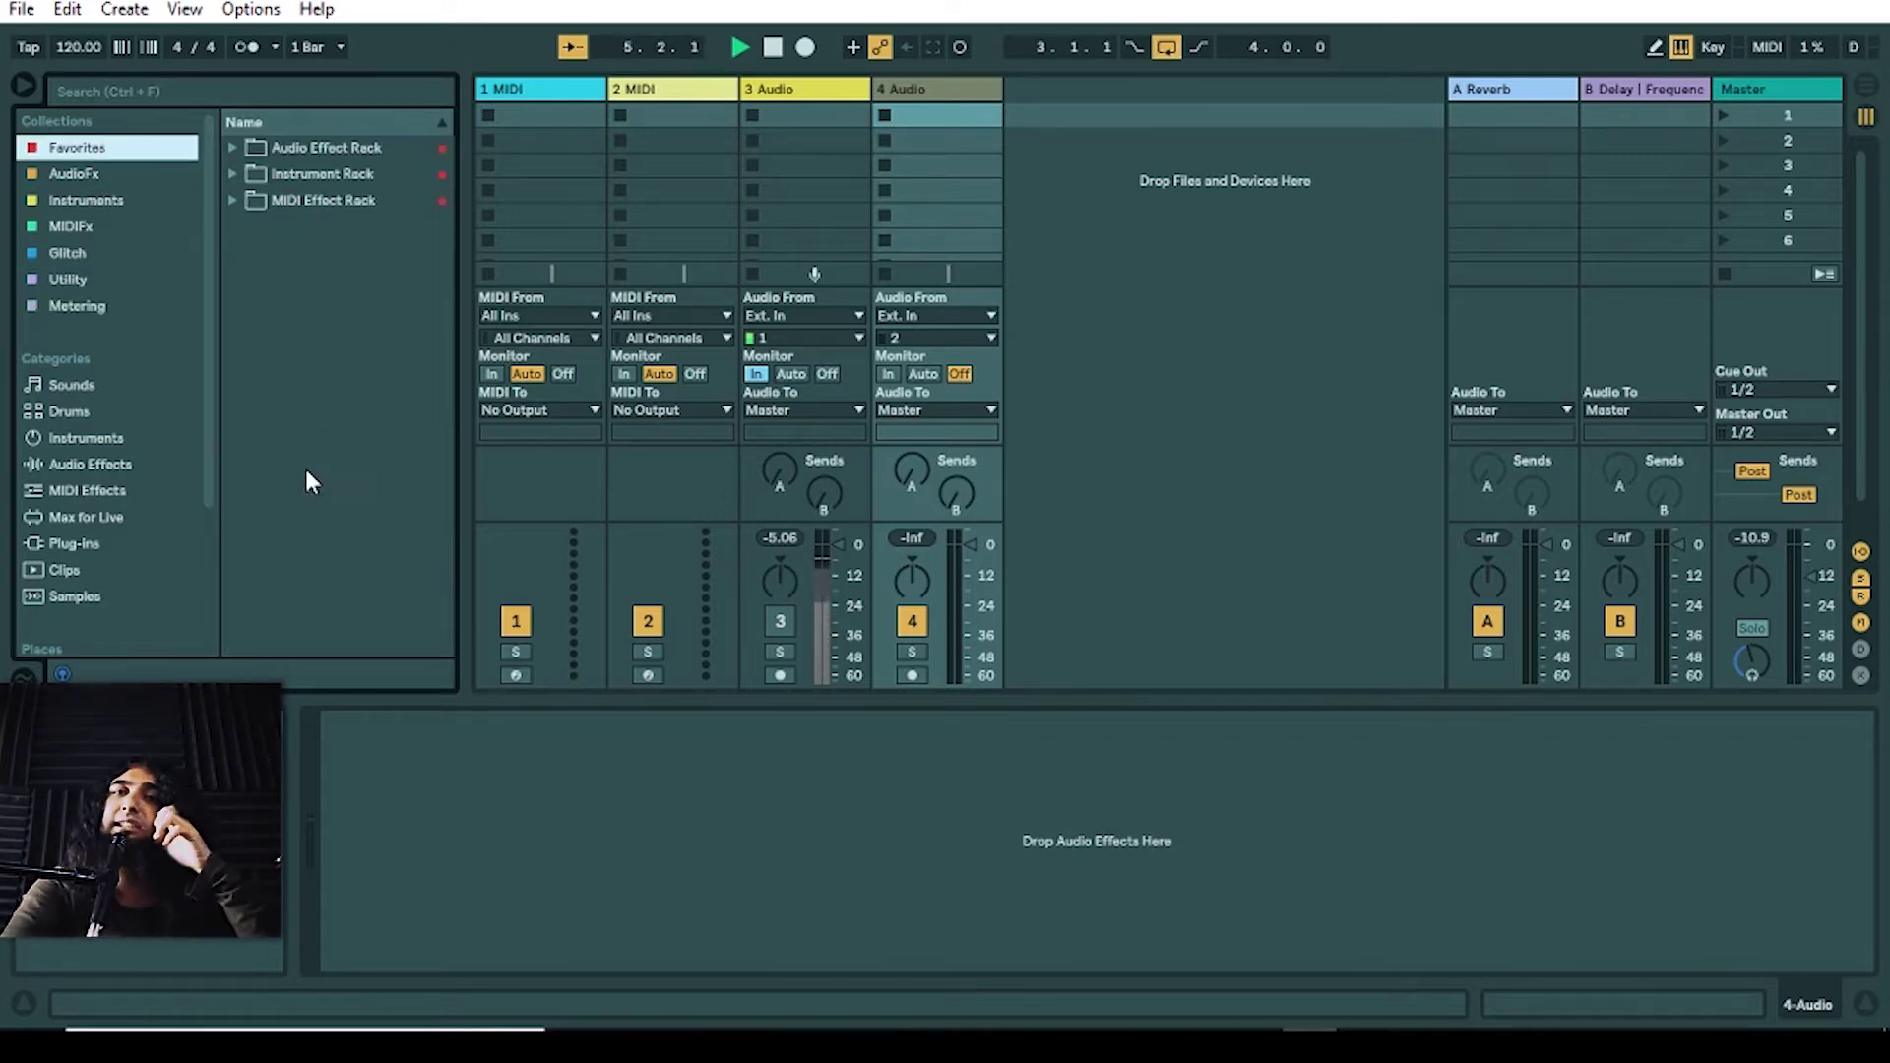
# Step: Look through the full AudioFx collection, from the built-in effects to the third-party plug-ins
pyautogui.click(114, 248)
pyautogui.click(118, 176)
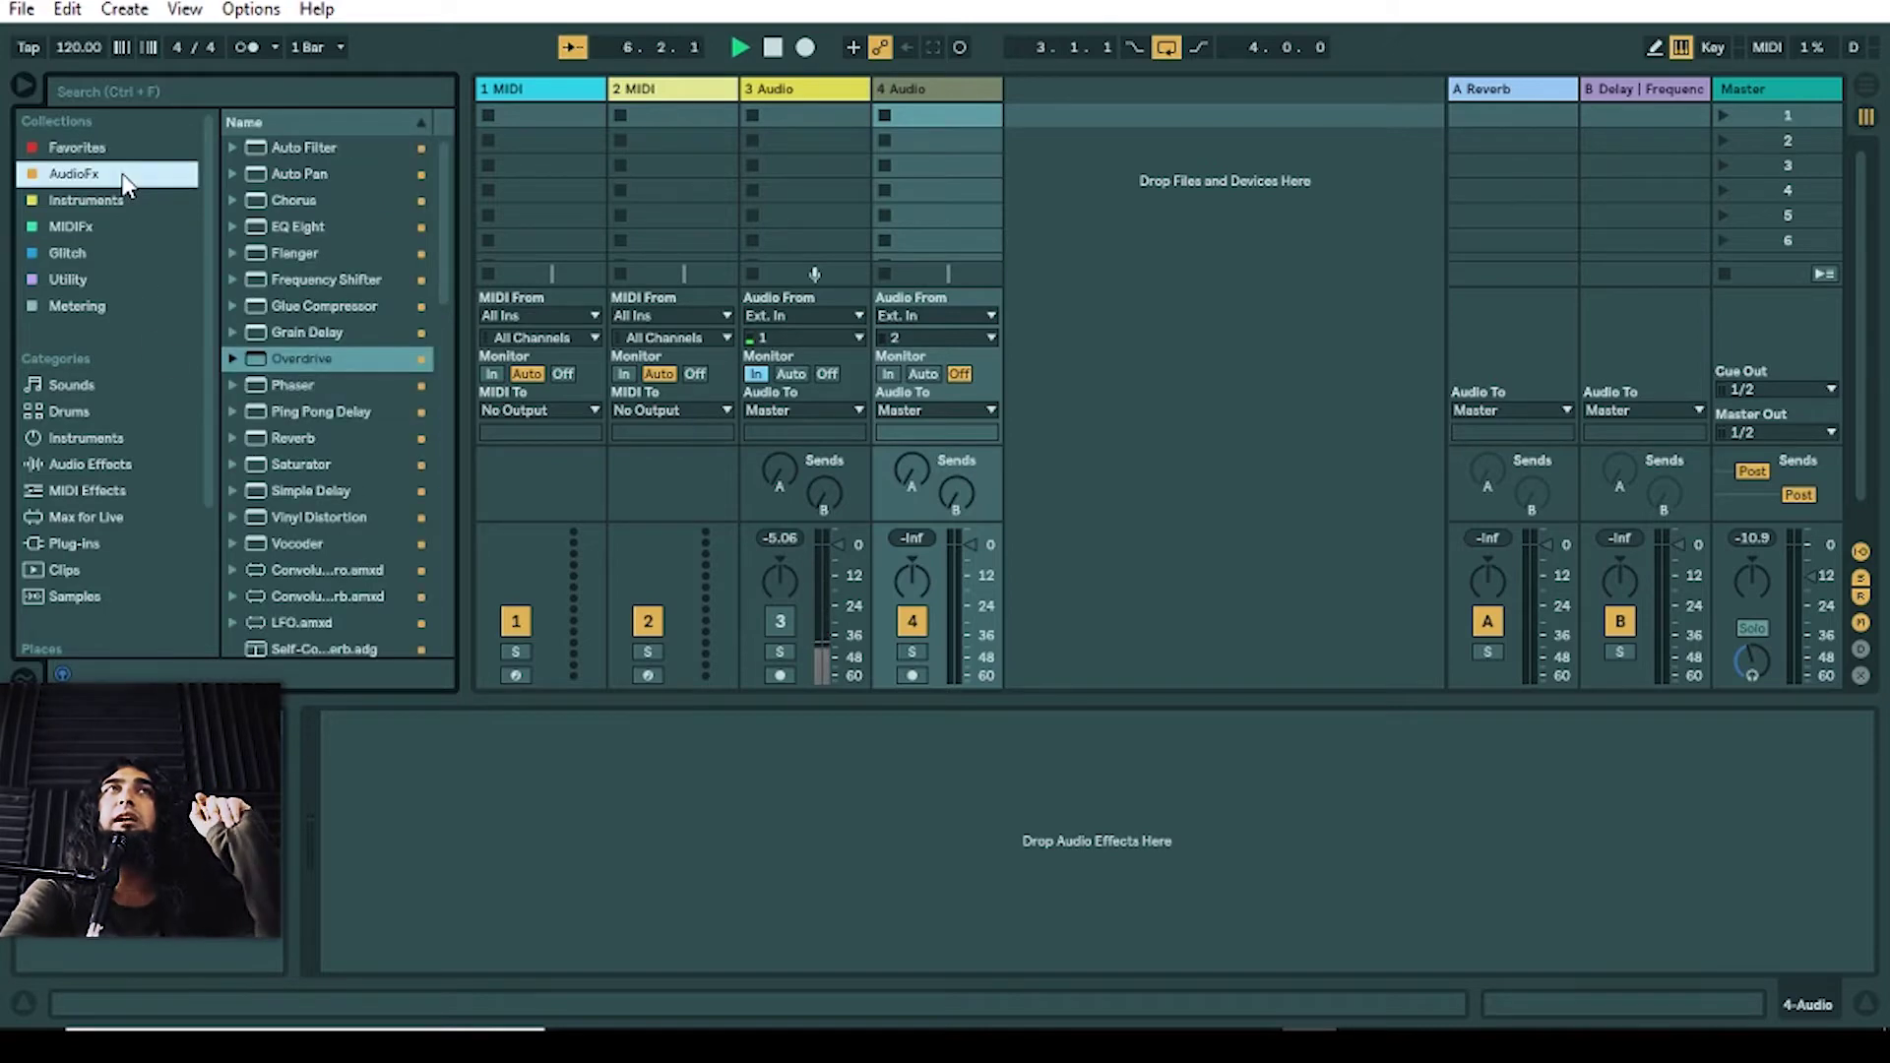
pyautogui.scroll(-12, 340, 356)
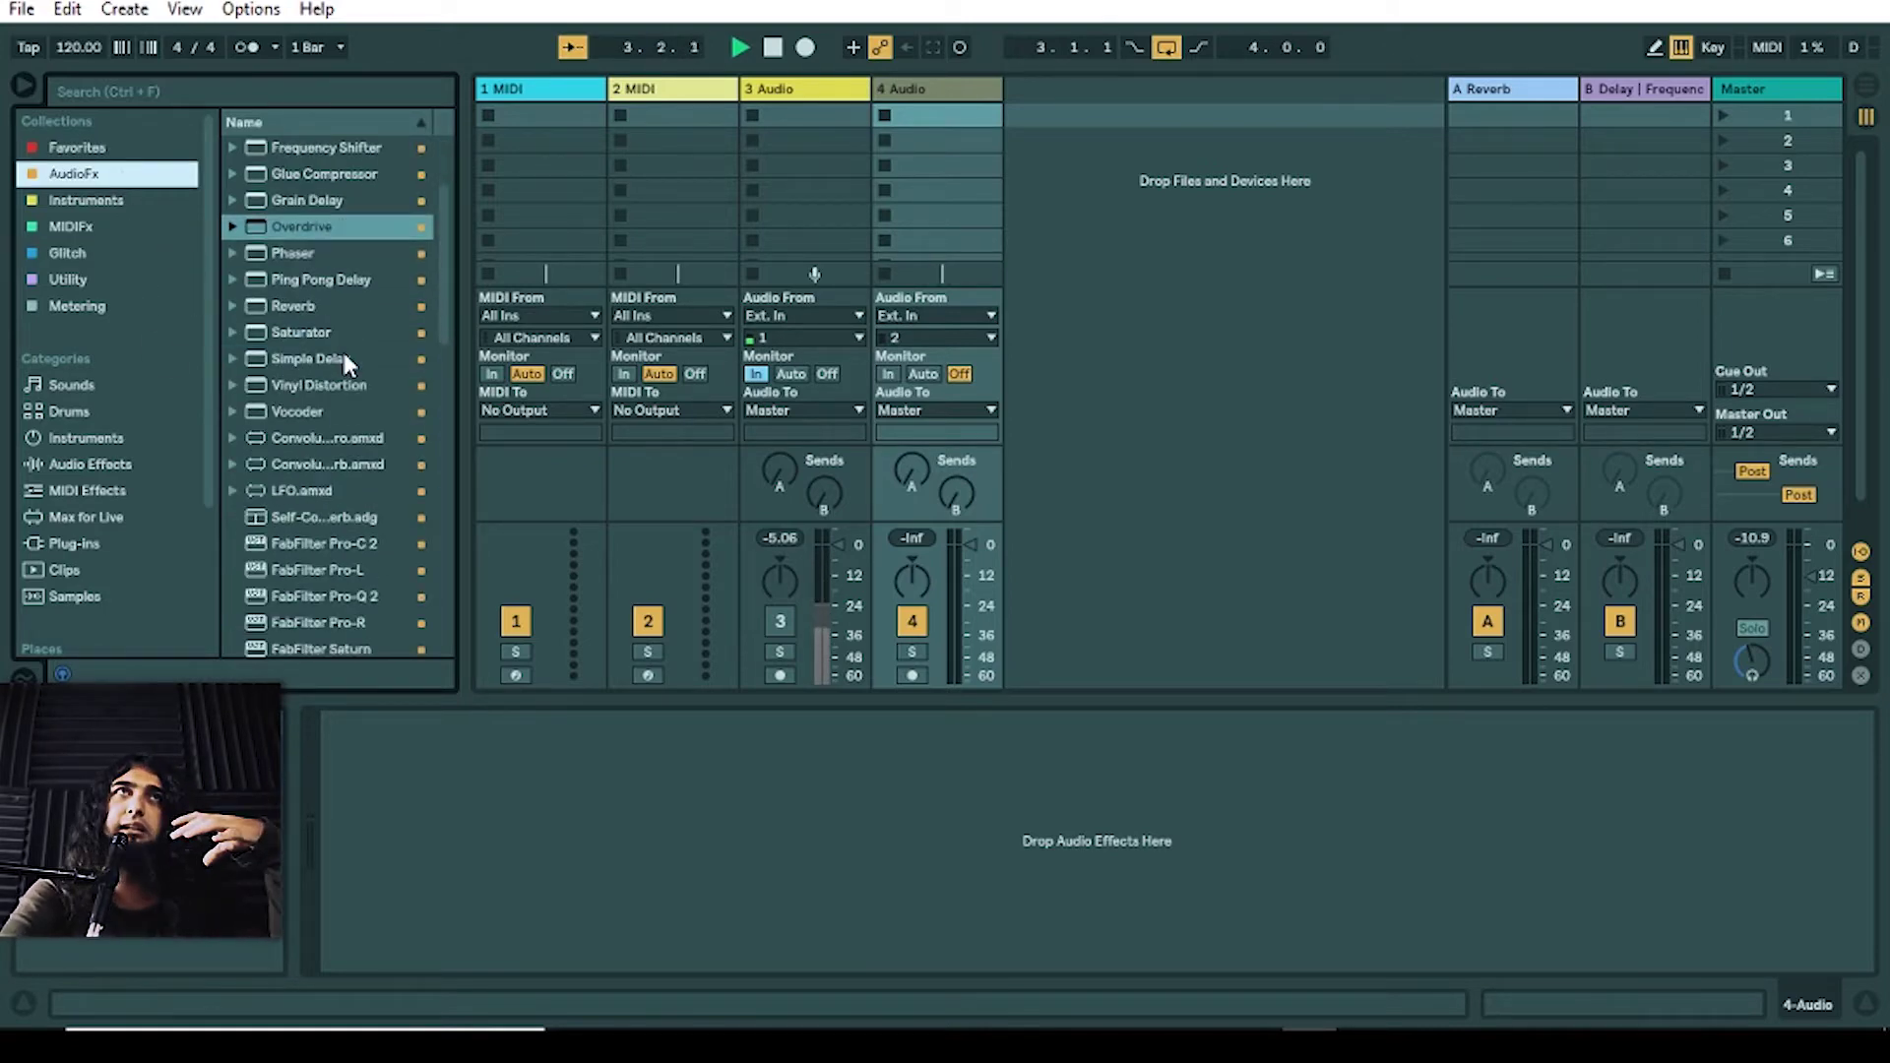
pyautogui.scroll(-6, 344, 372)
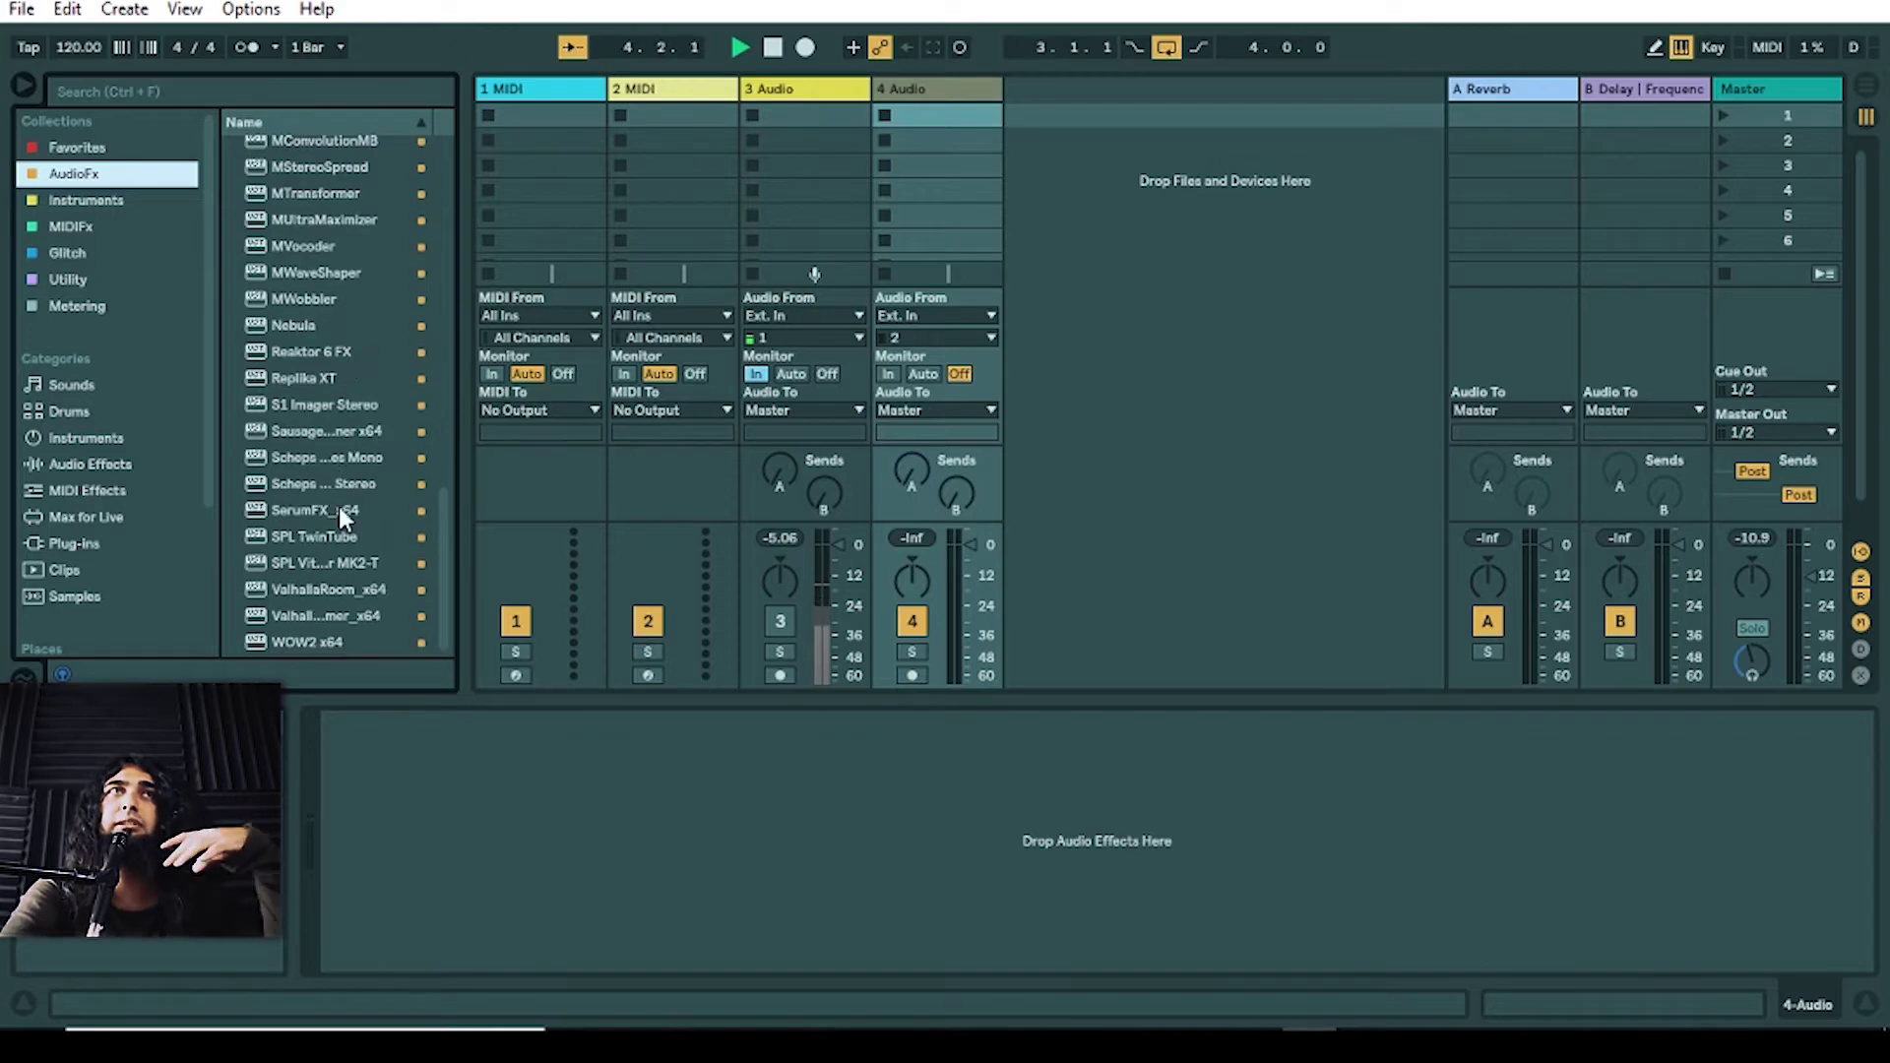
pyautogui.scroll(8, 330, 571)
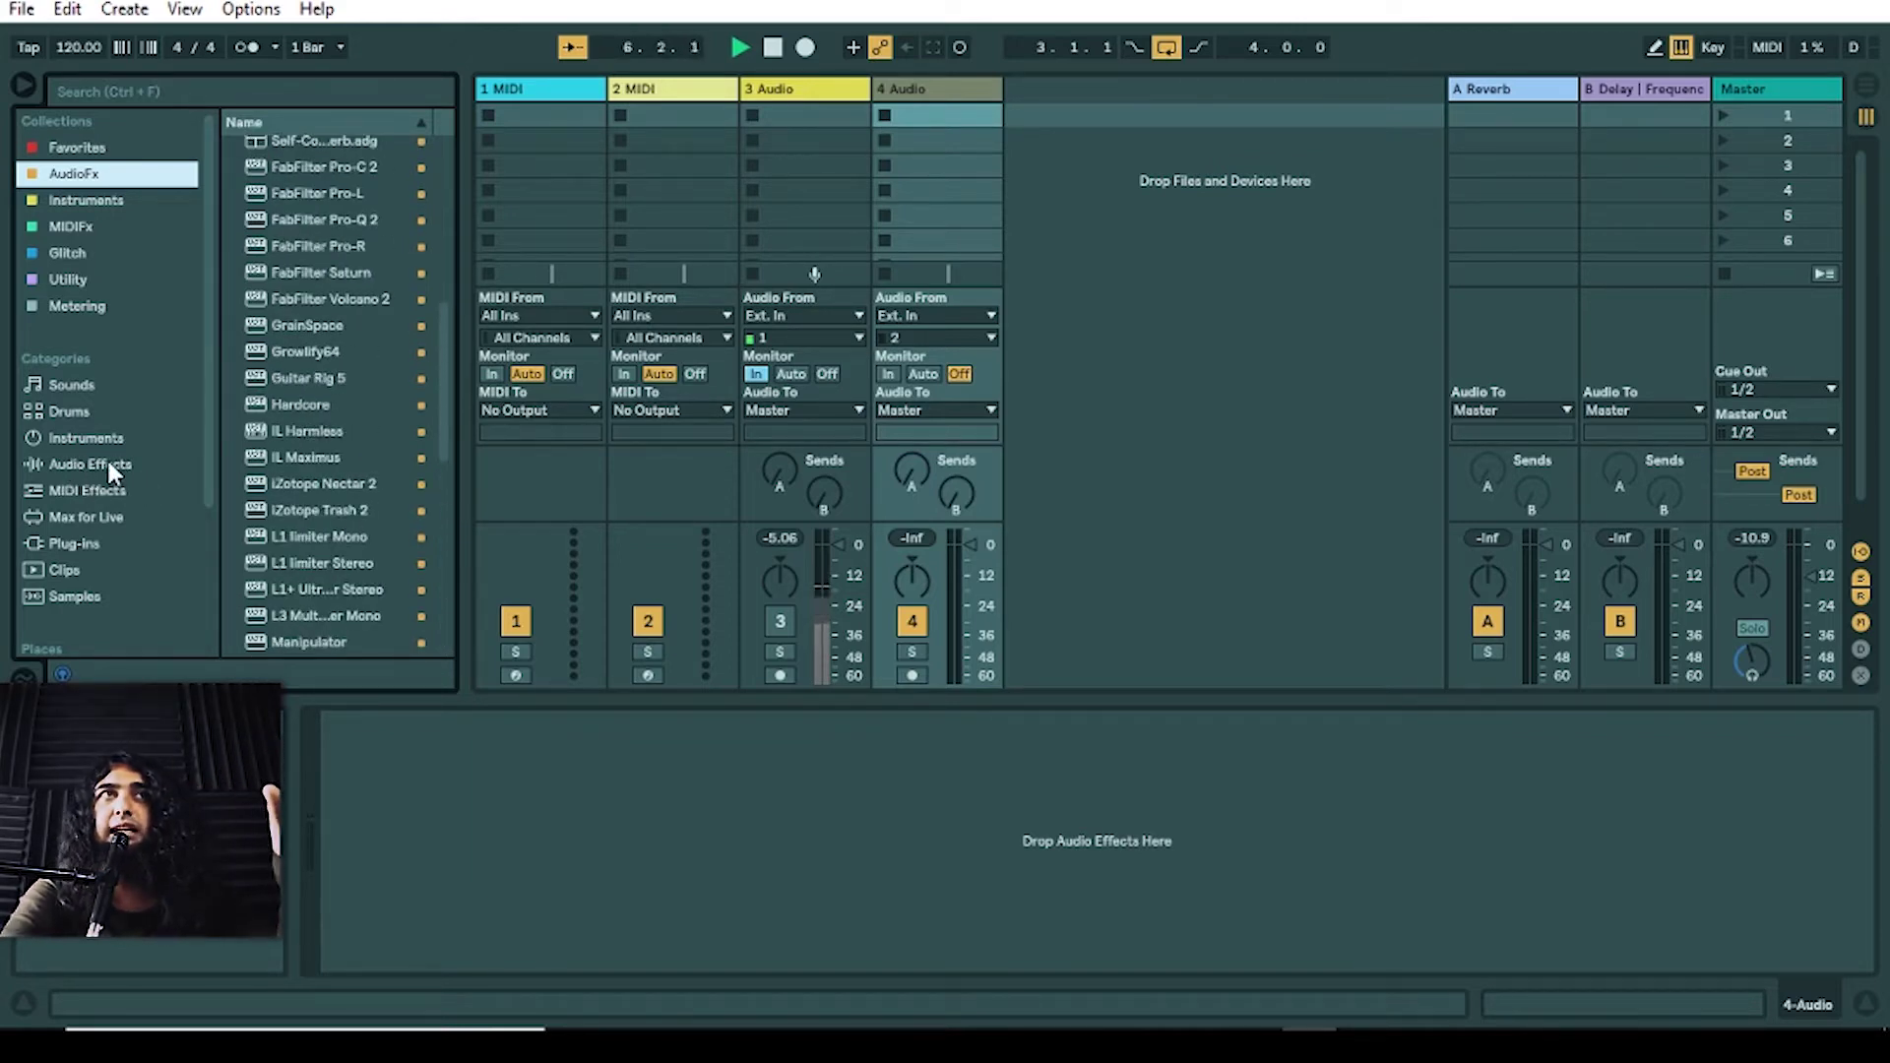
pyautogui.scroll(-5, 380, 493)
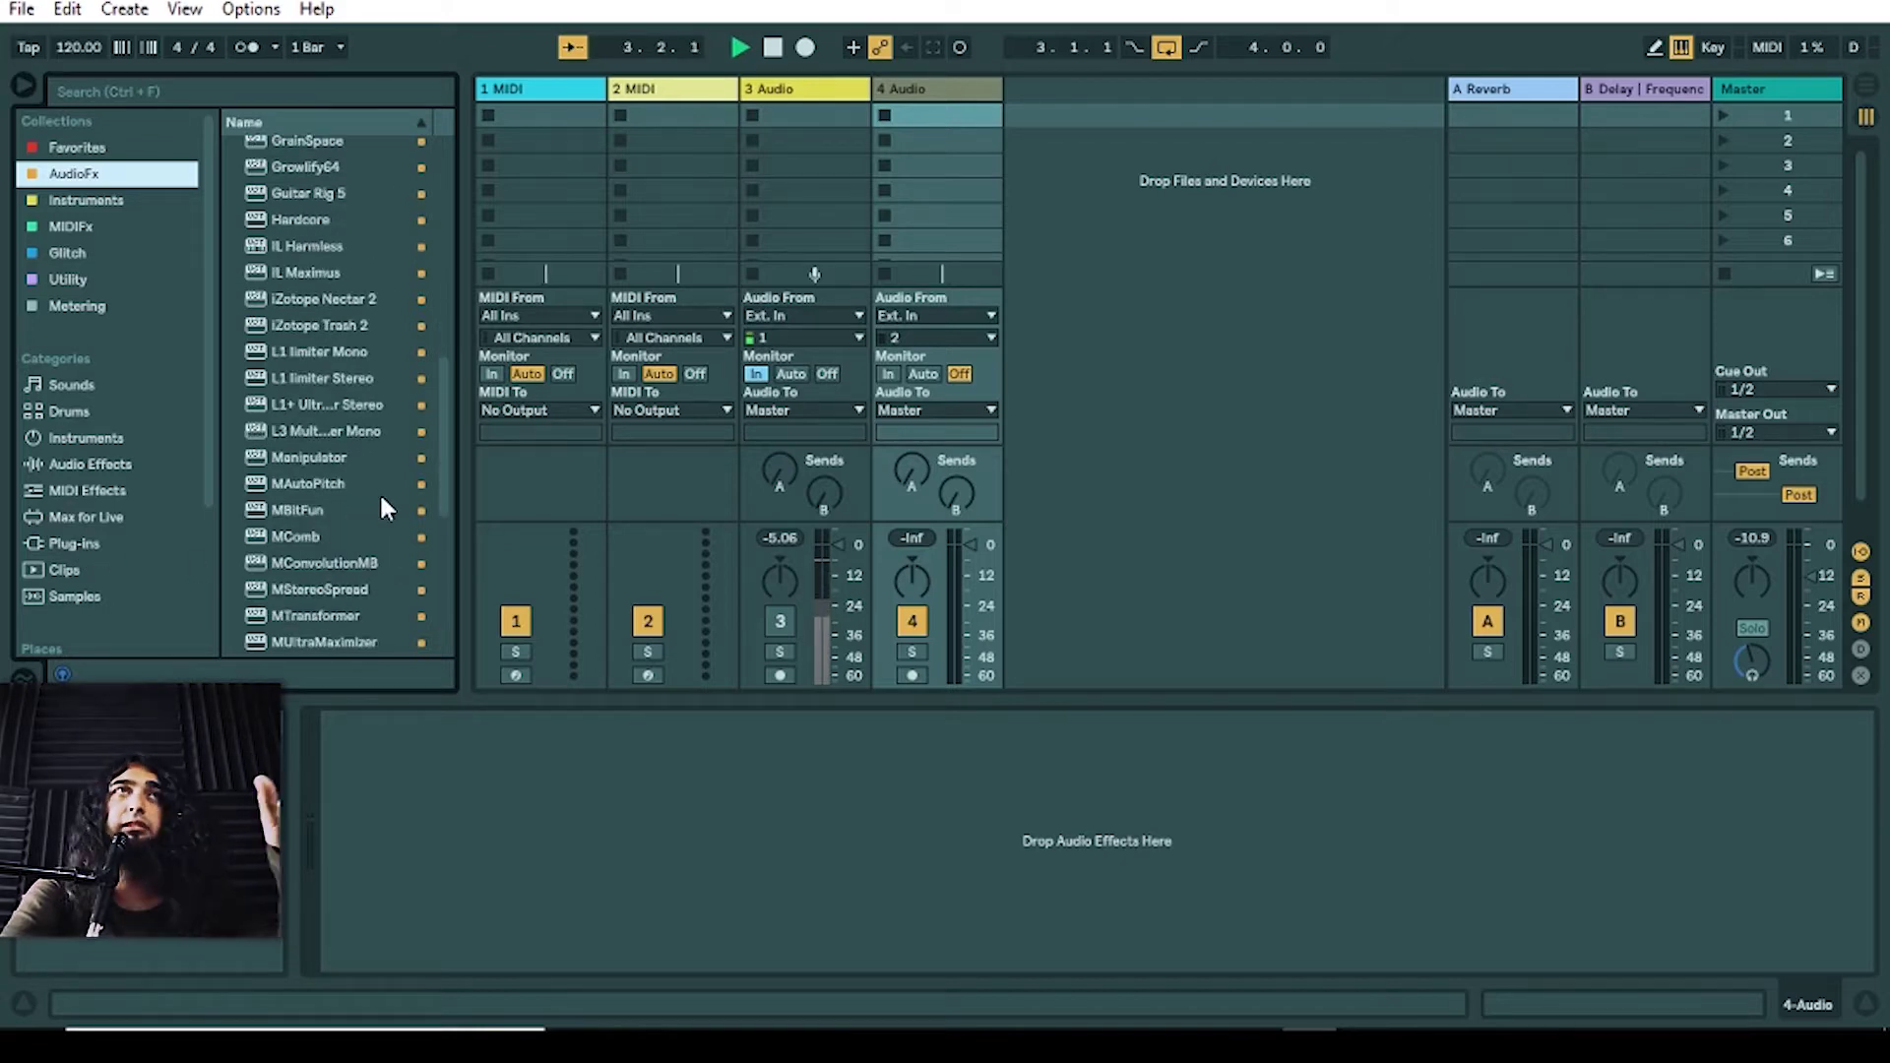
# Step: Compare the Instruments collection with the Instruments and Plug-ins categories, reading through all its tagged instruments
pyautogui.click(99, 201)
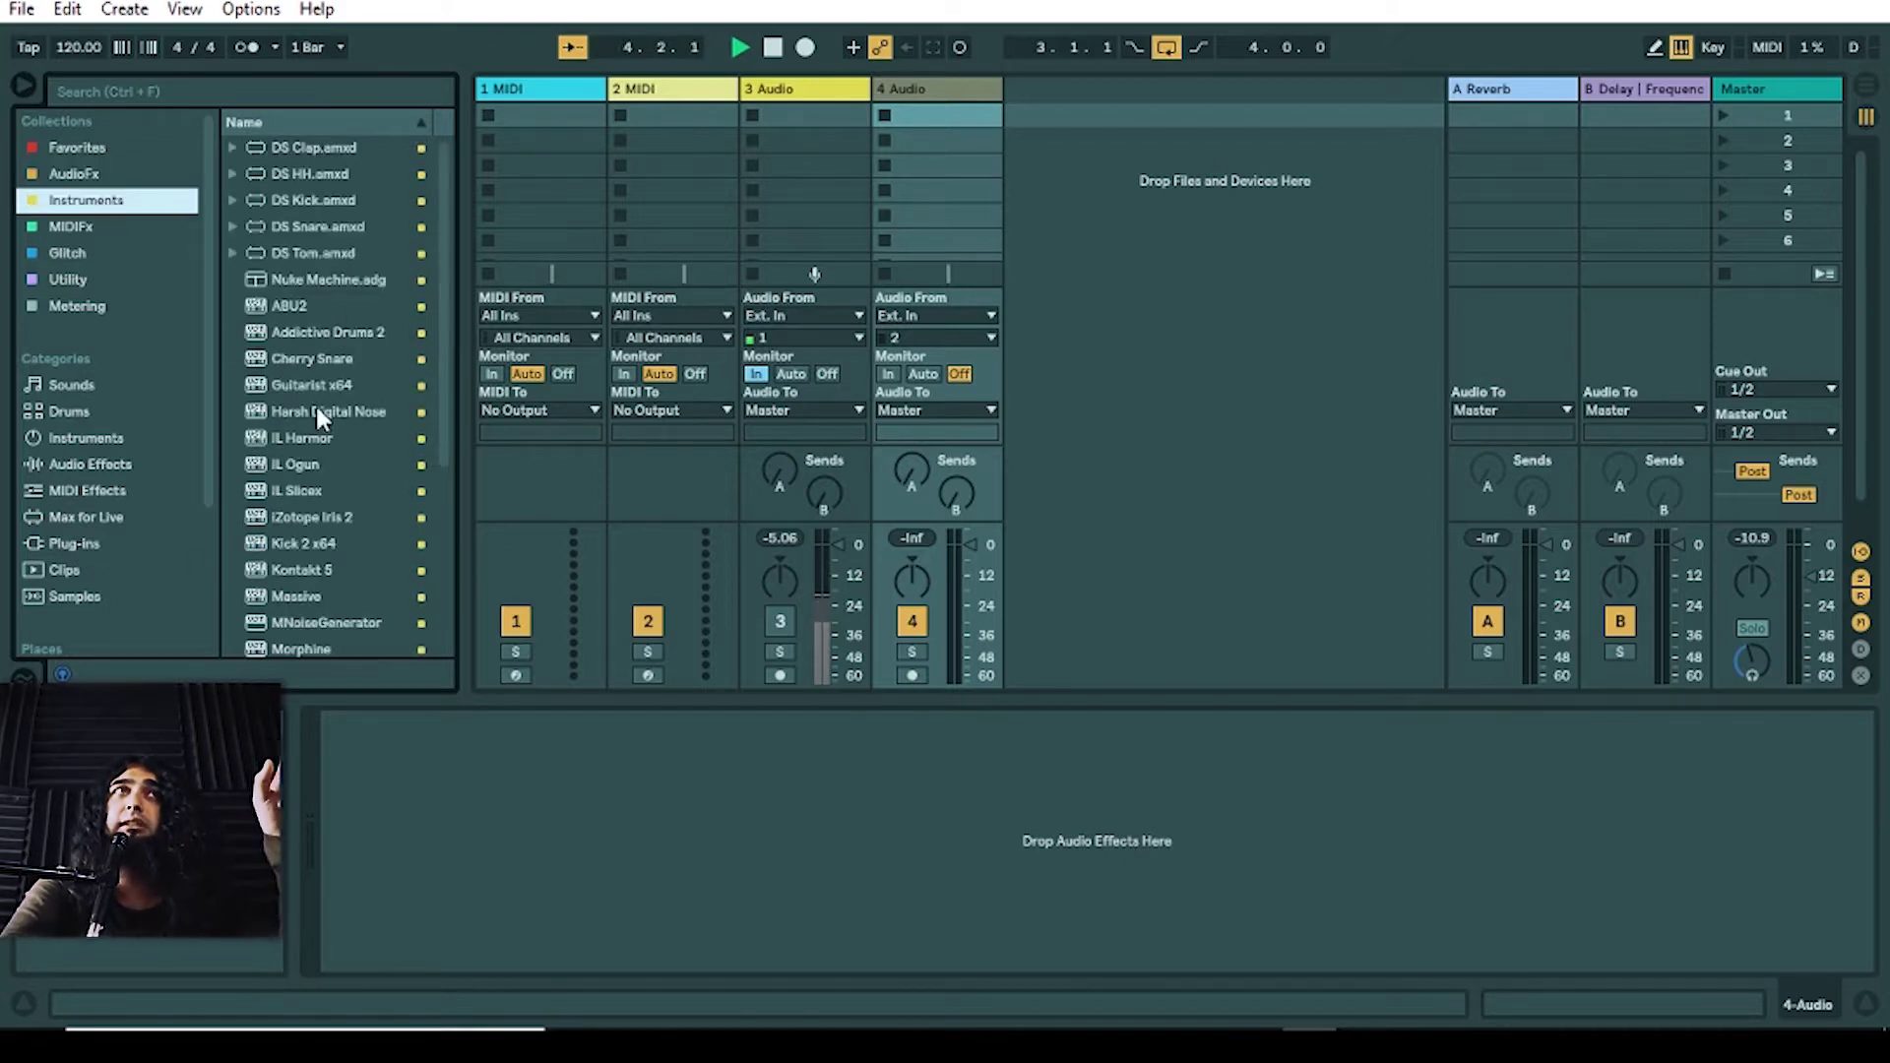
pyautogui.click(86, 438)
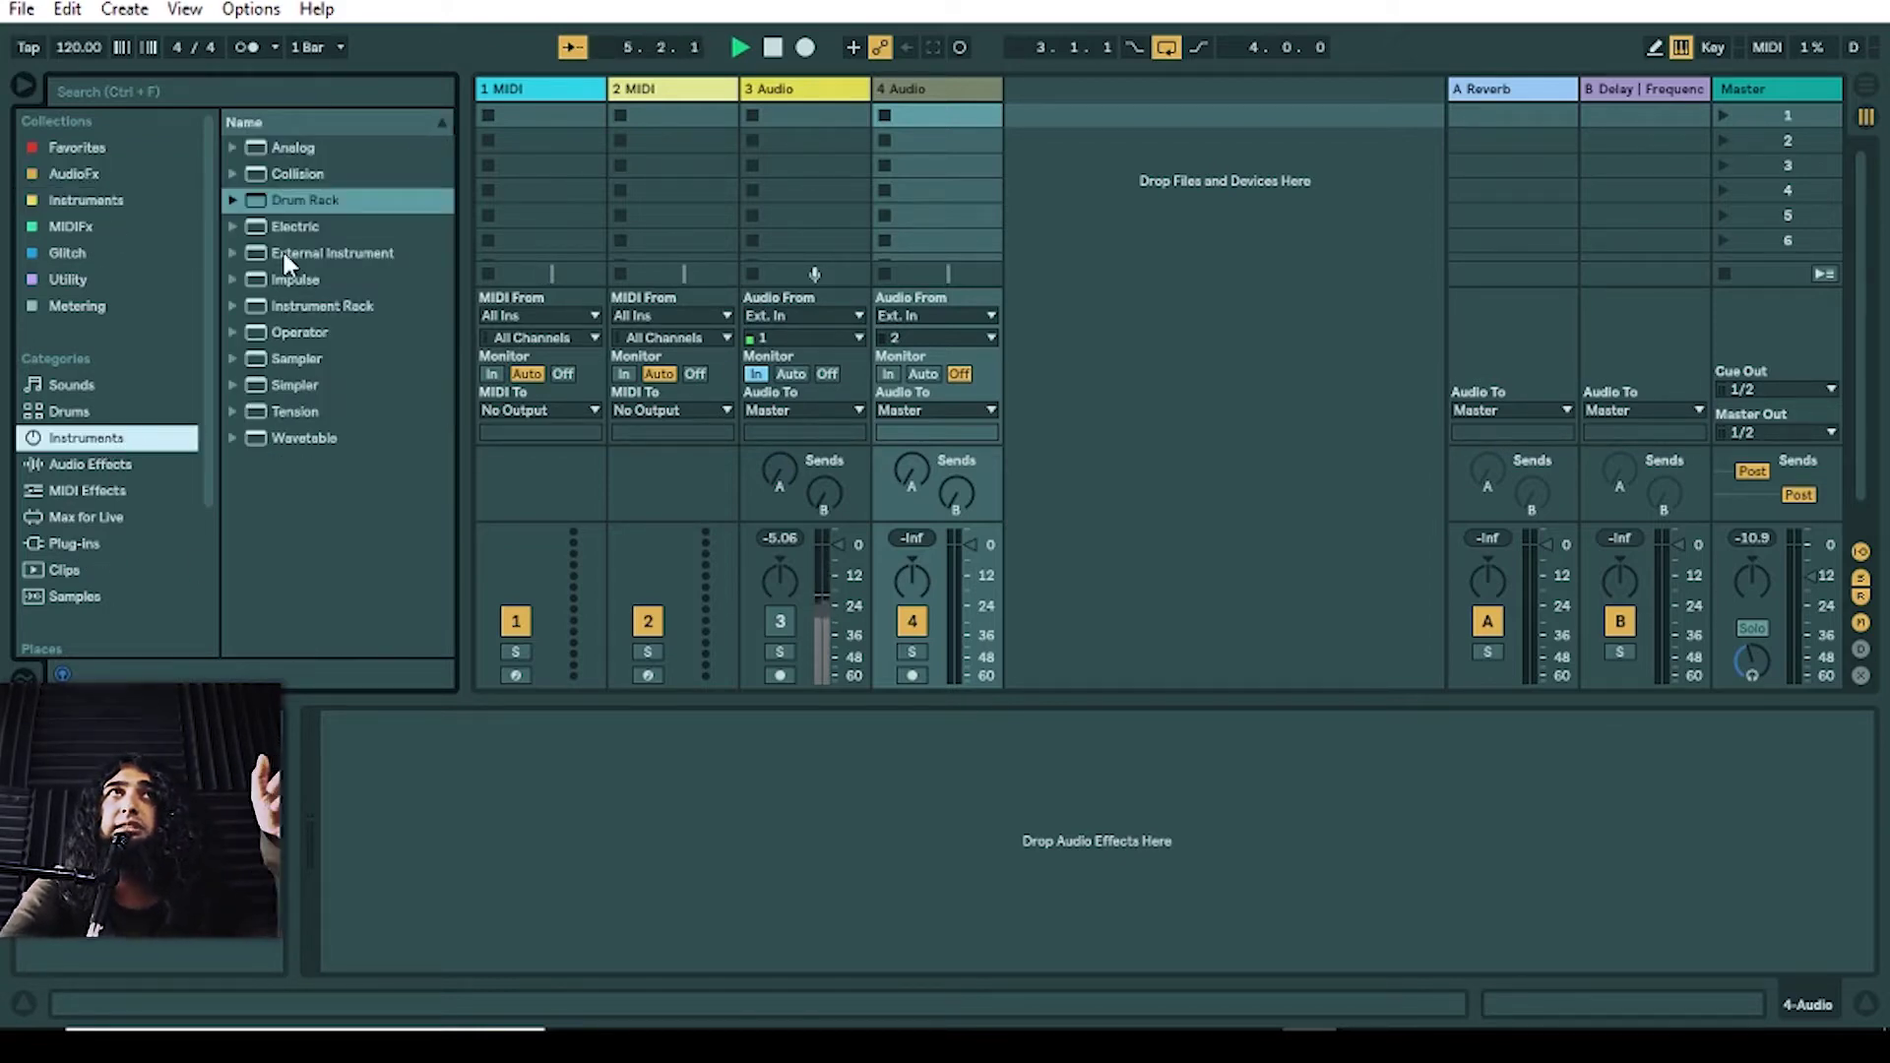
pyautogui.click(108, 543)
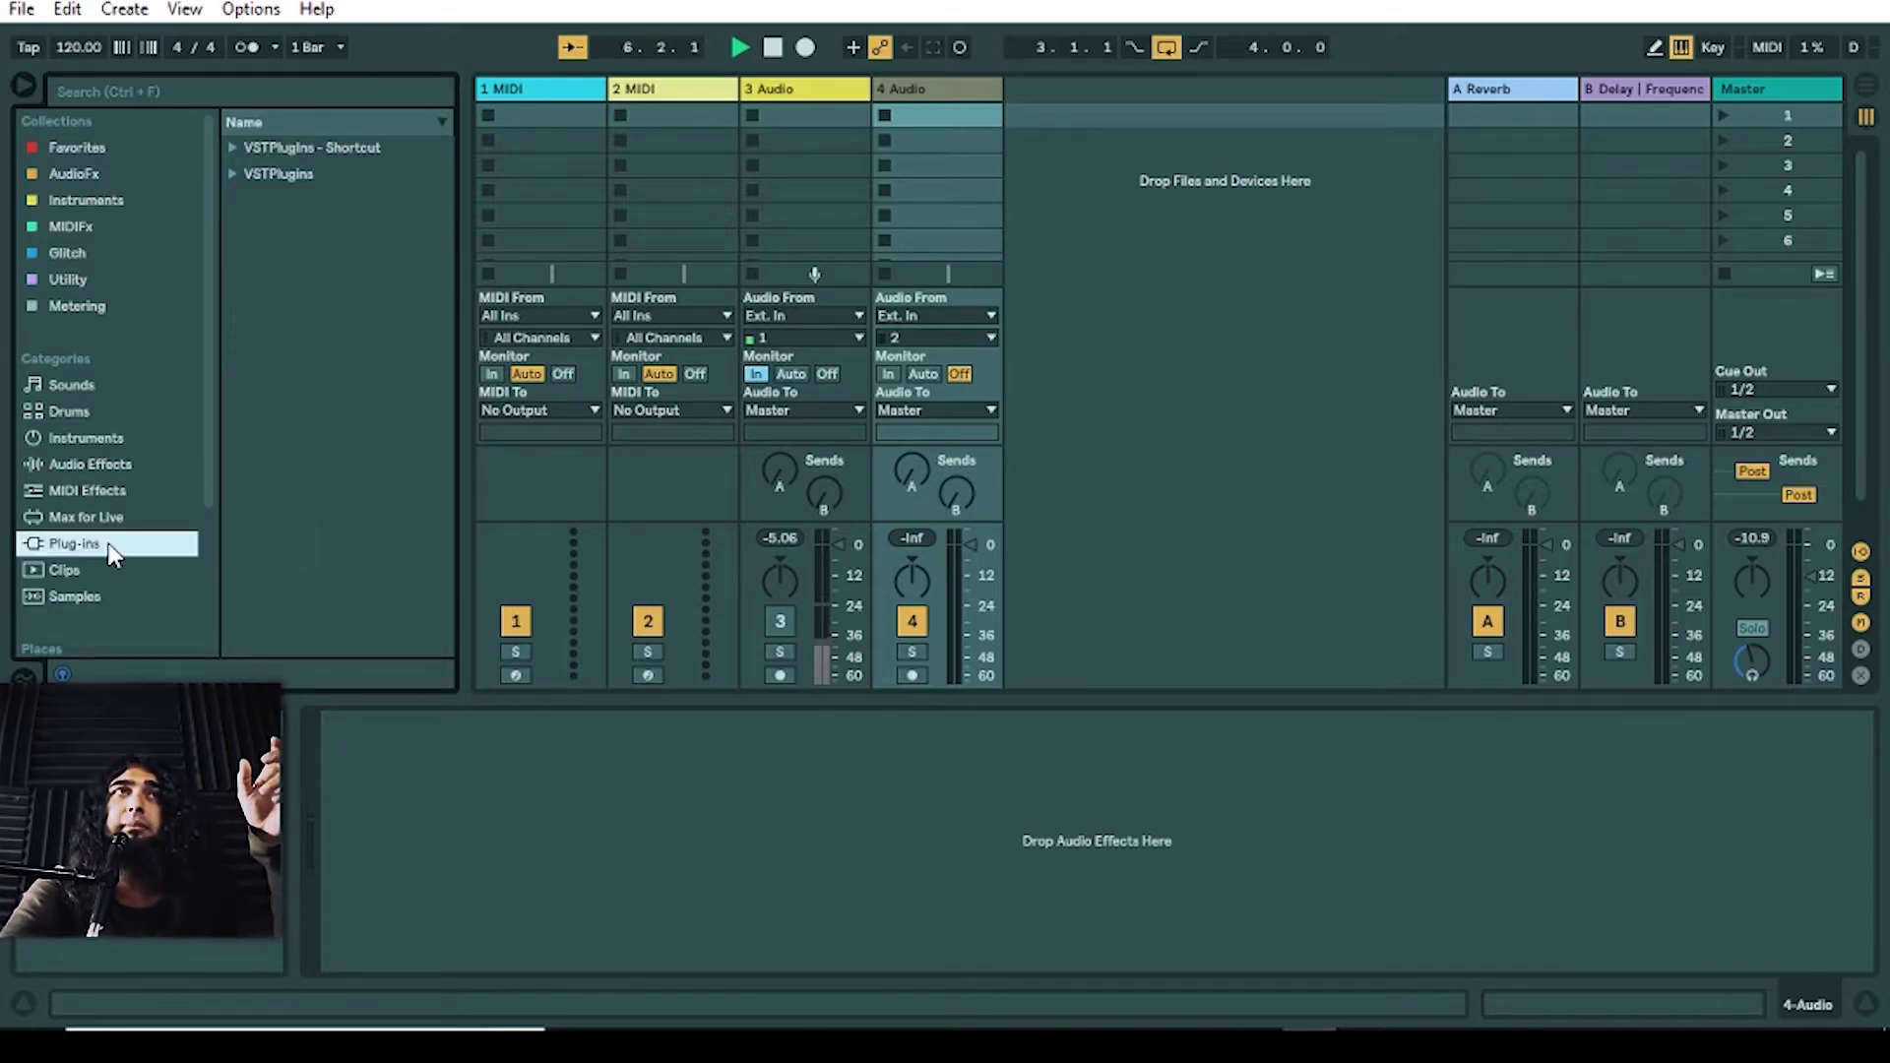
pyautogui.click(79, 197)
pyautogui.scroll(-5, 306, 258)
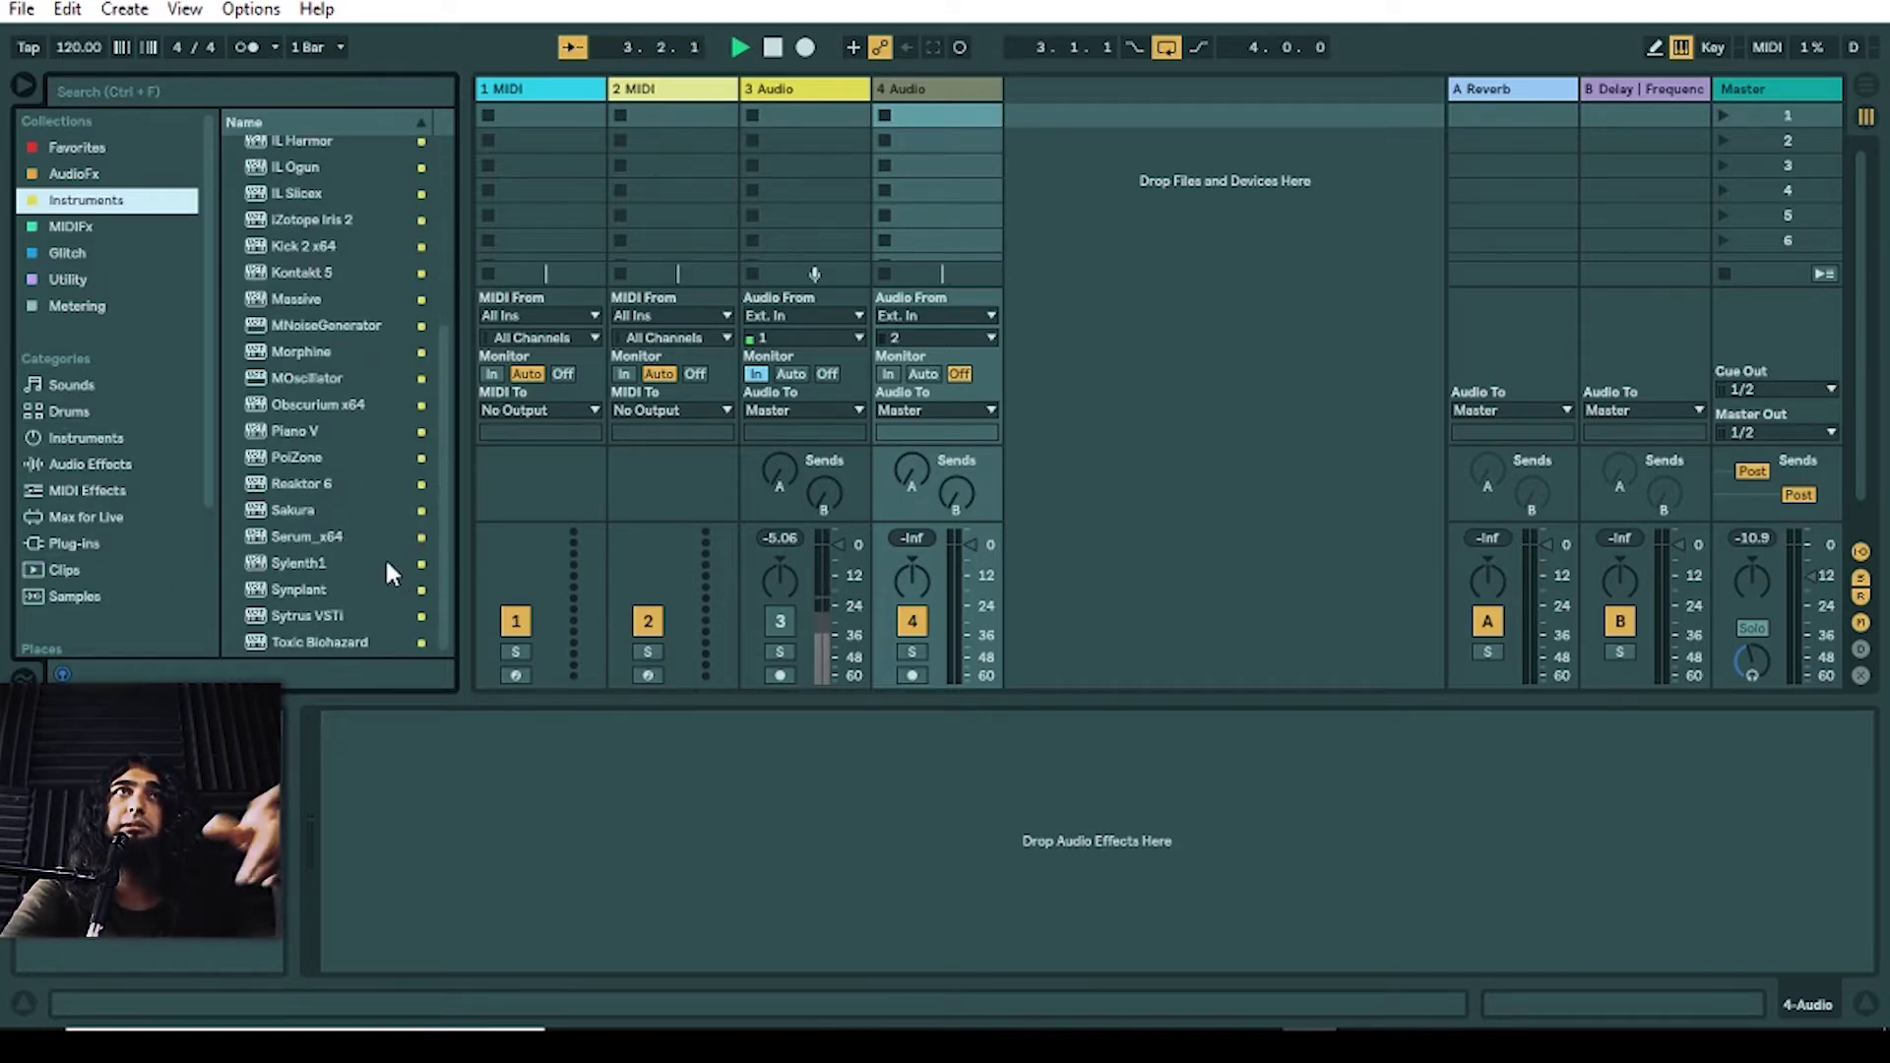
pyautogui.scroll(4, 321, 534)
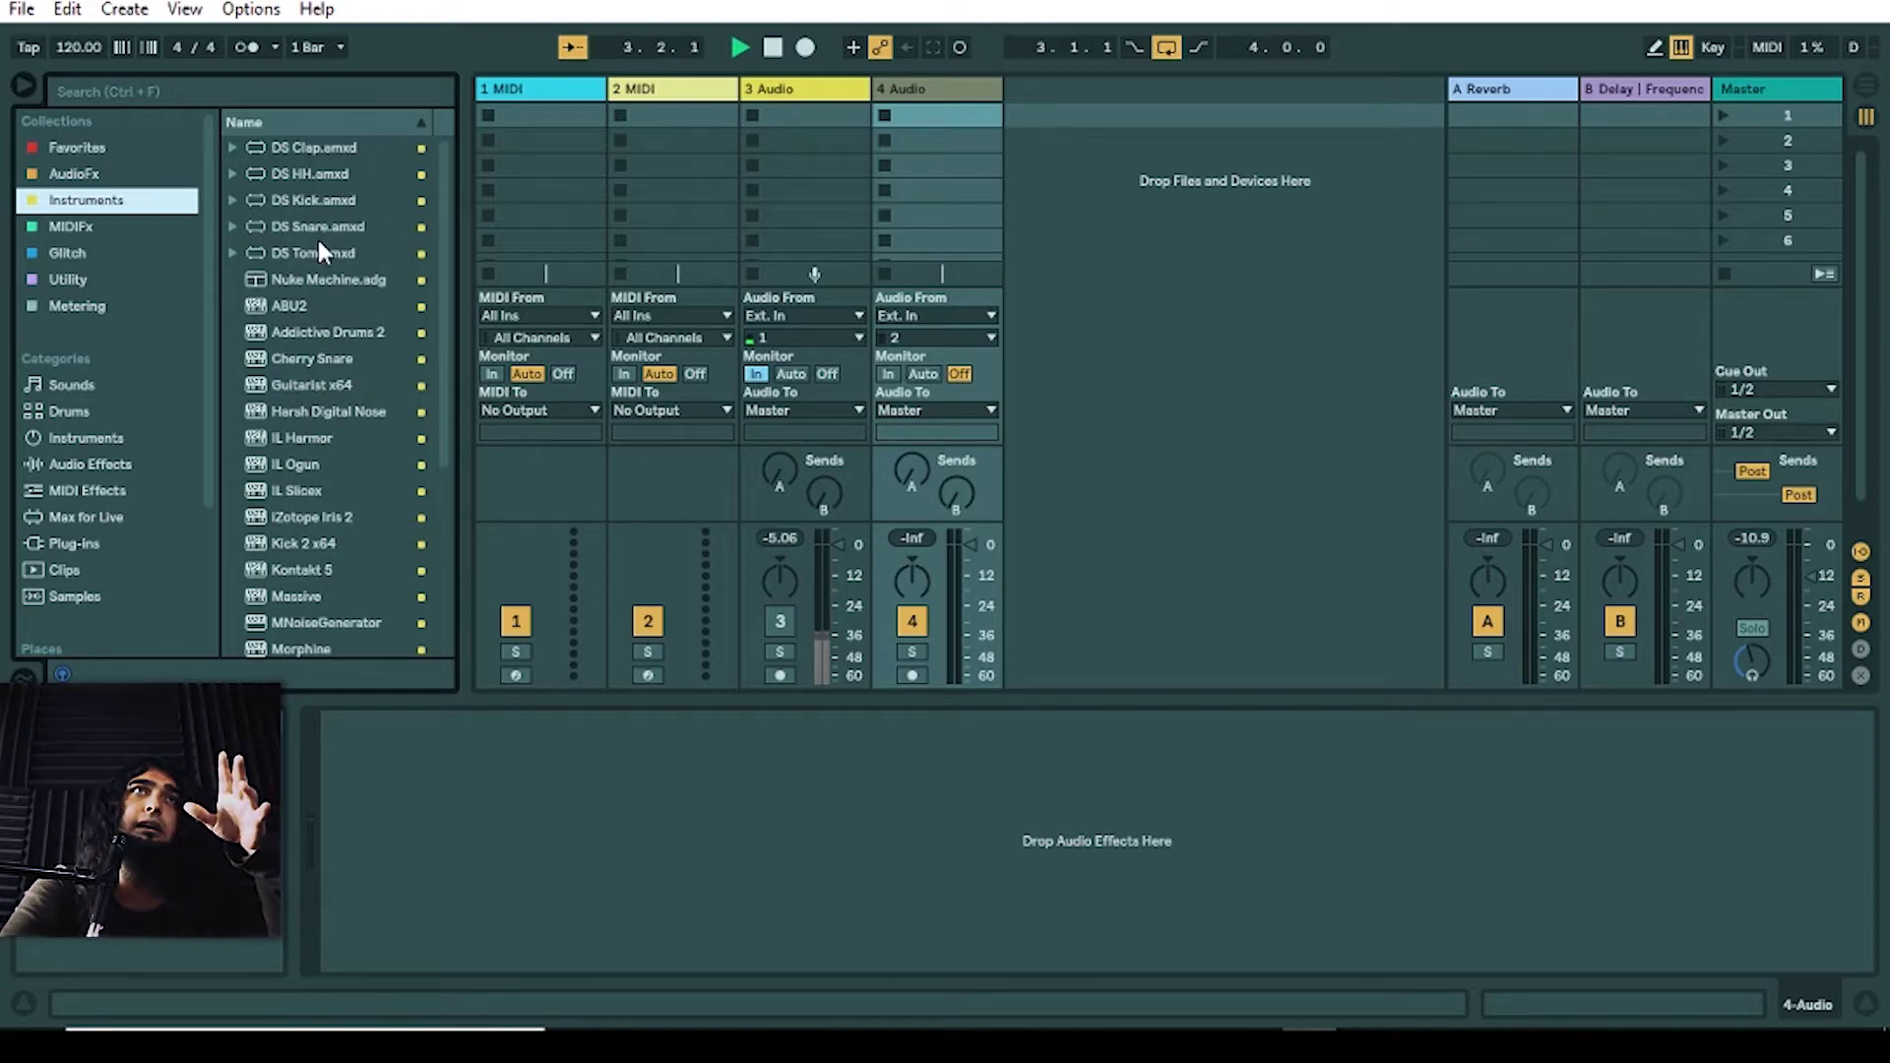
pyautogui.scroll(-4, 322, 264)
# Step: Assign Operator and Sampler from the Instruments category to the yellow Instruments collection
pyautogui.click(123, 438)
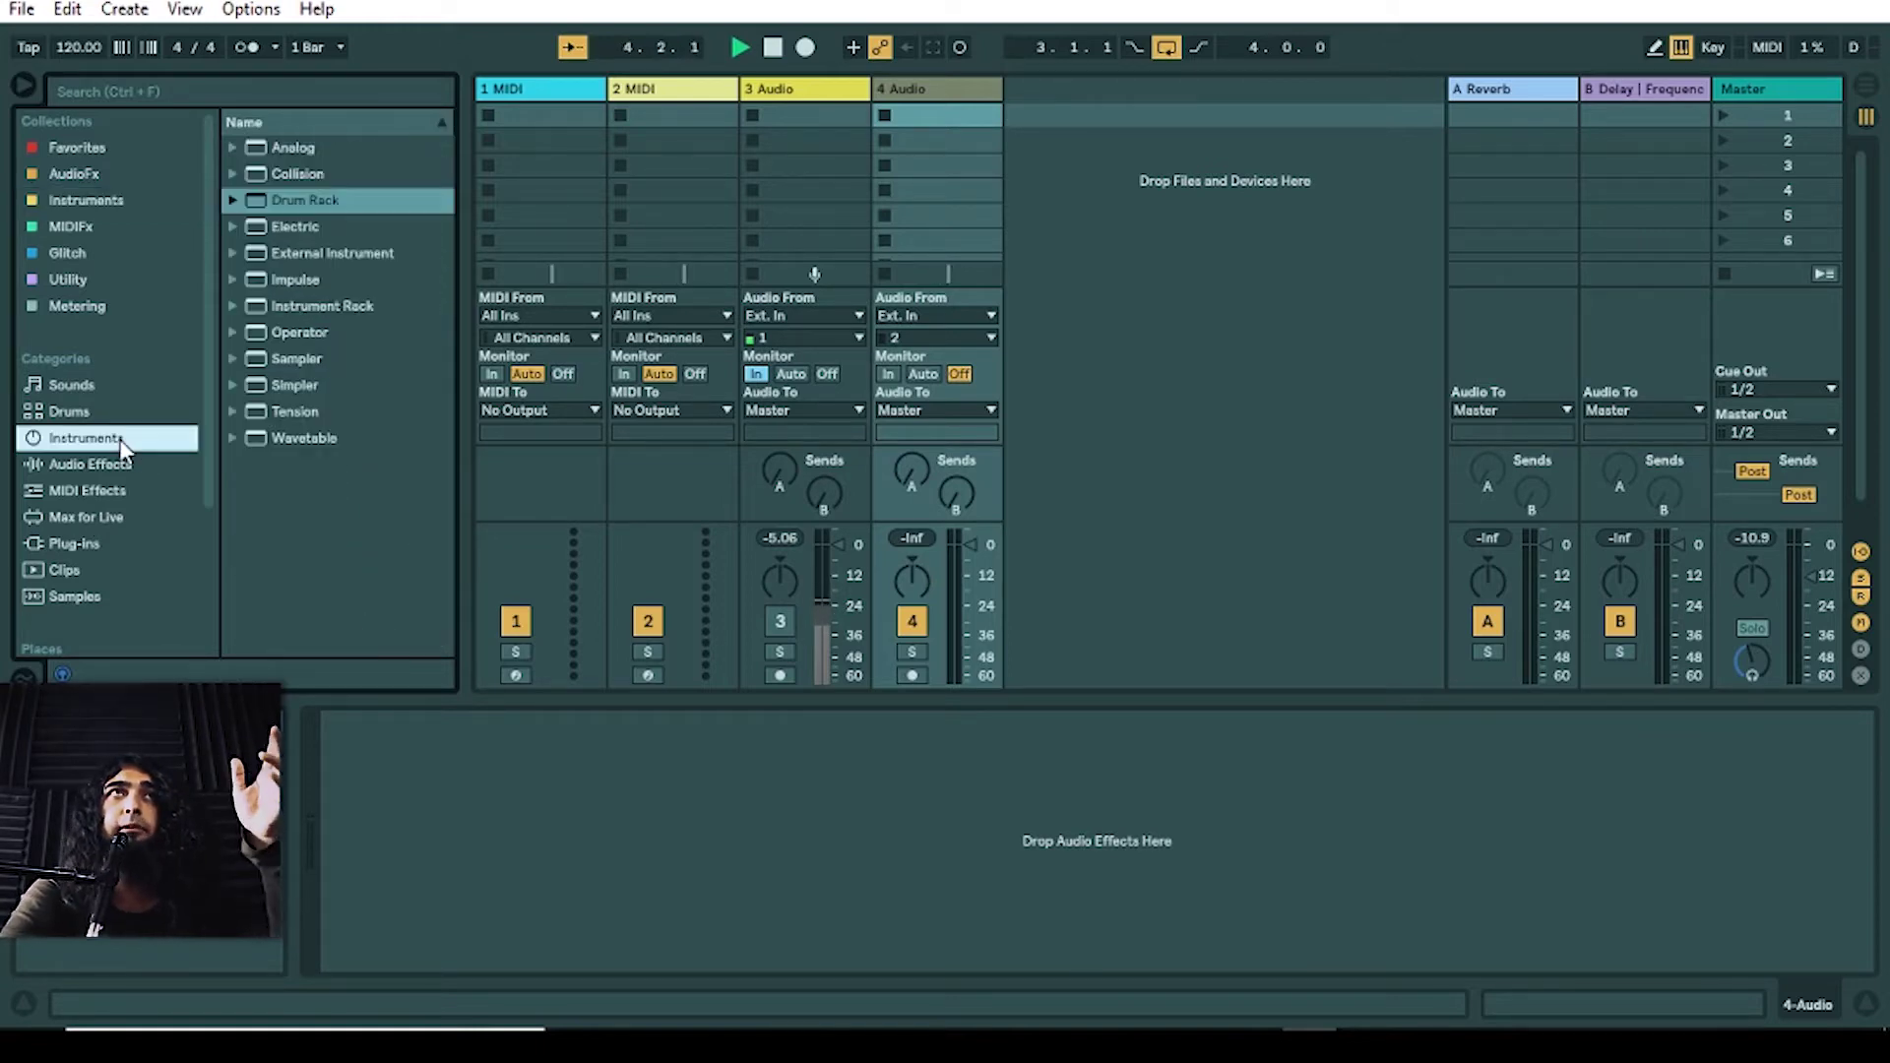
pyautogui.click(351, 335)
pyautogui.rightClick(380, 344)
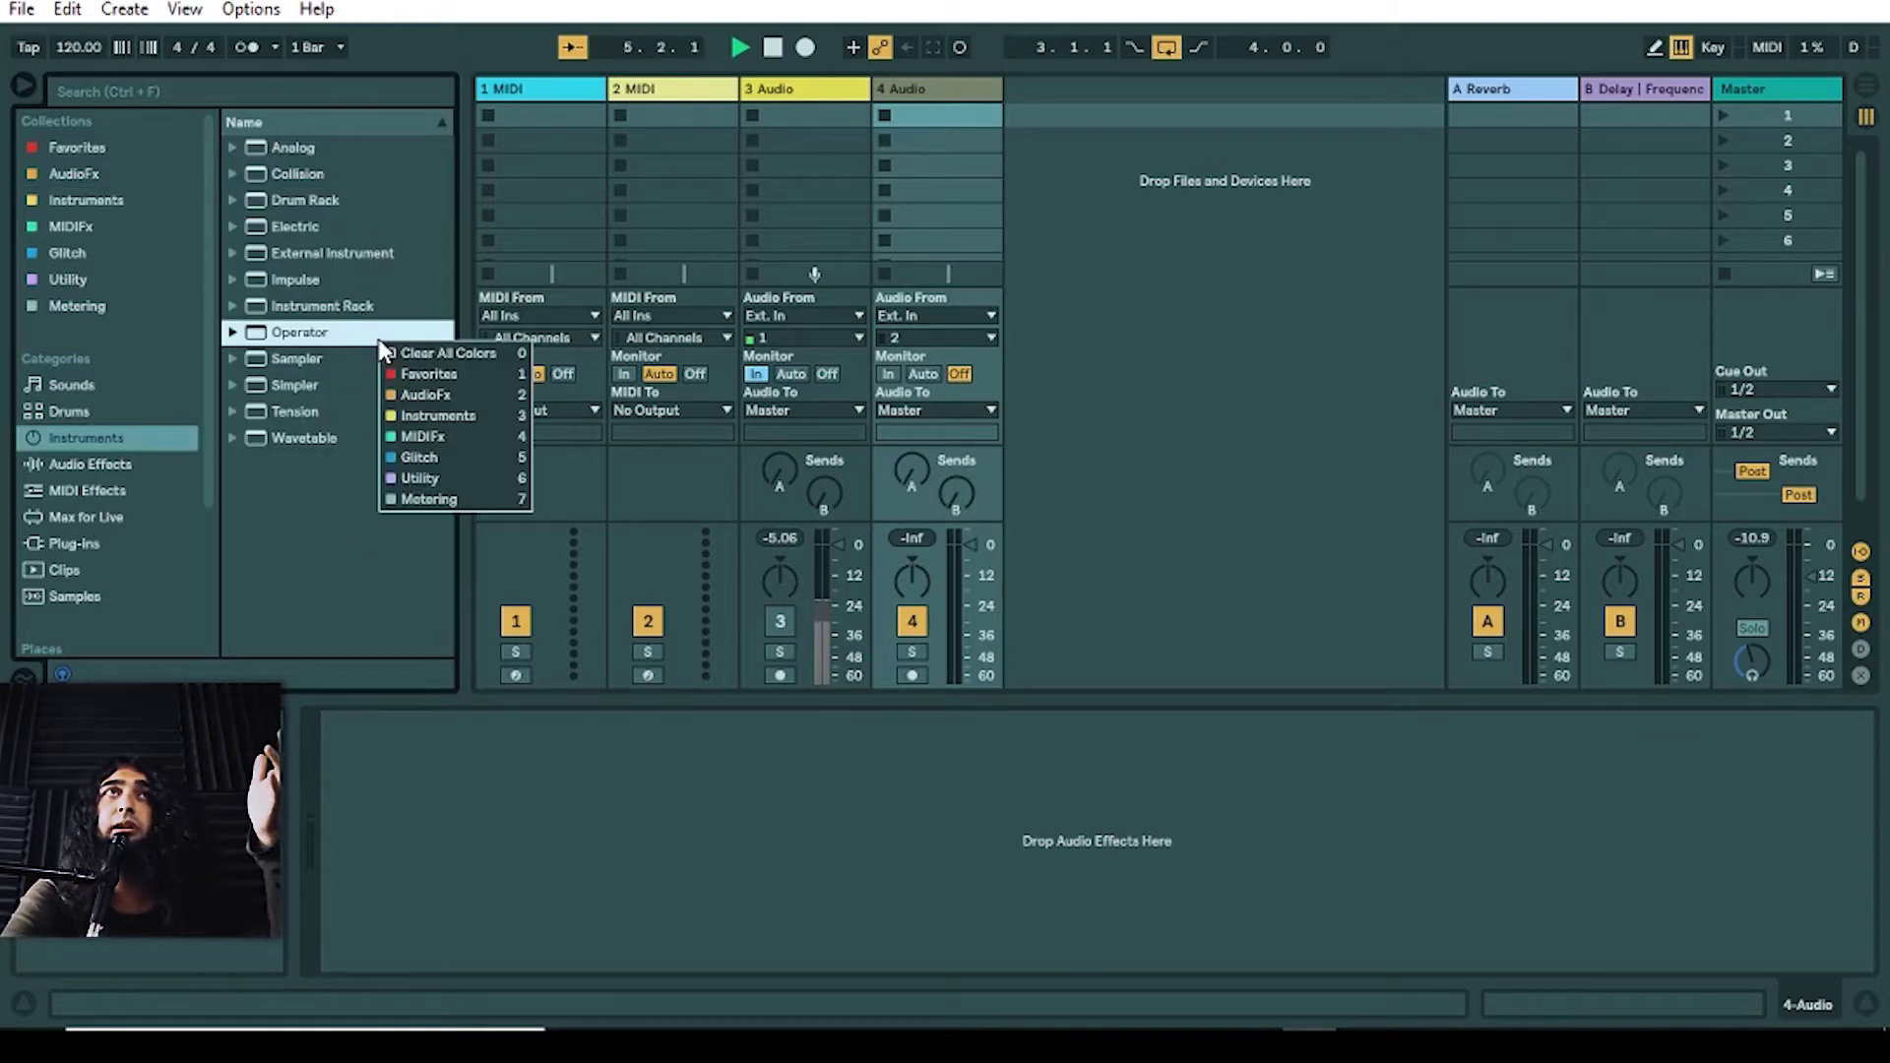
pyautogui.click(443, 416)
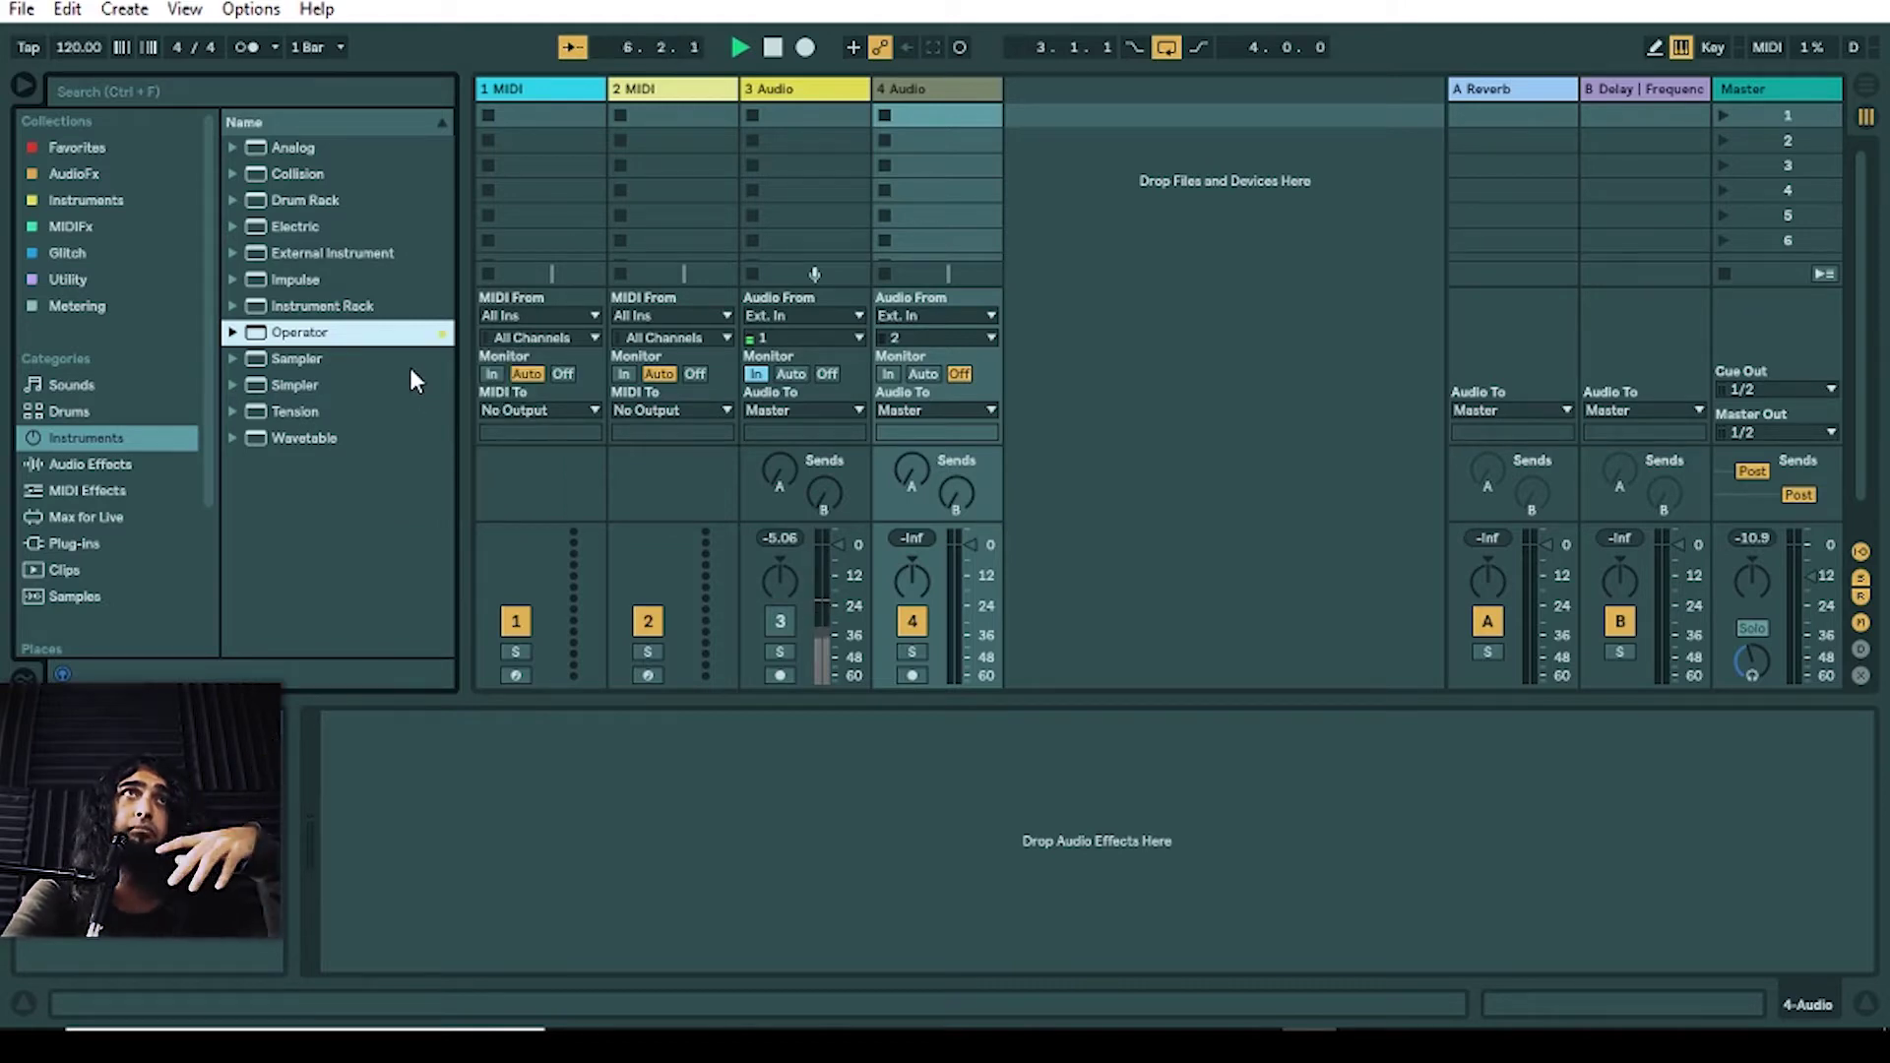
pyautogui.click(409, 364)
pyautogui.rightClick(409, 366)
pyautogui.click(477, 441)
# Step: Add Simpler and Analog to the yellow Instruments collection as well
pyautogui.click(412, 389)
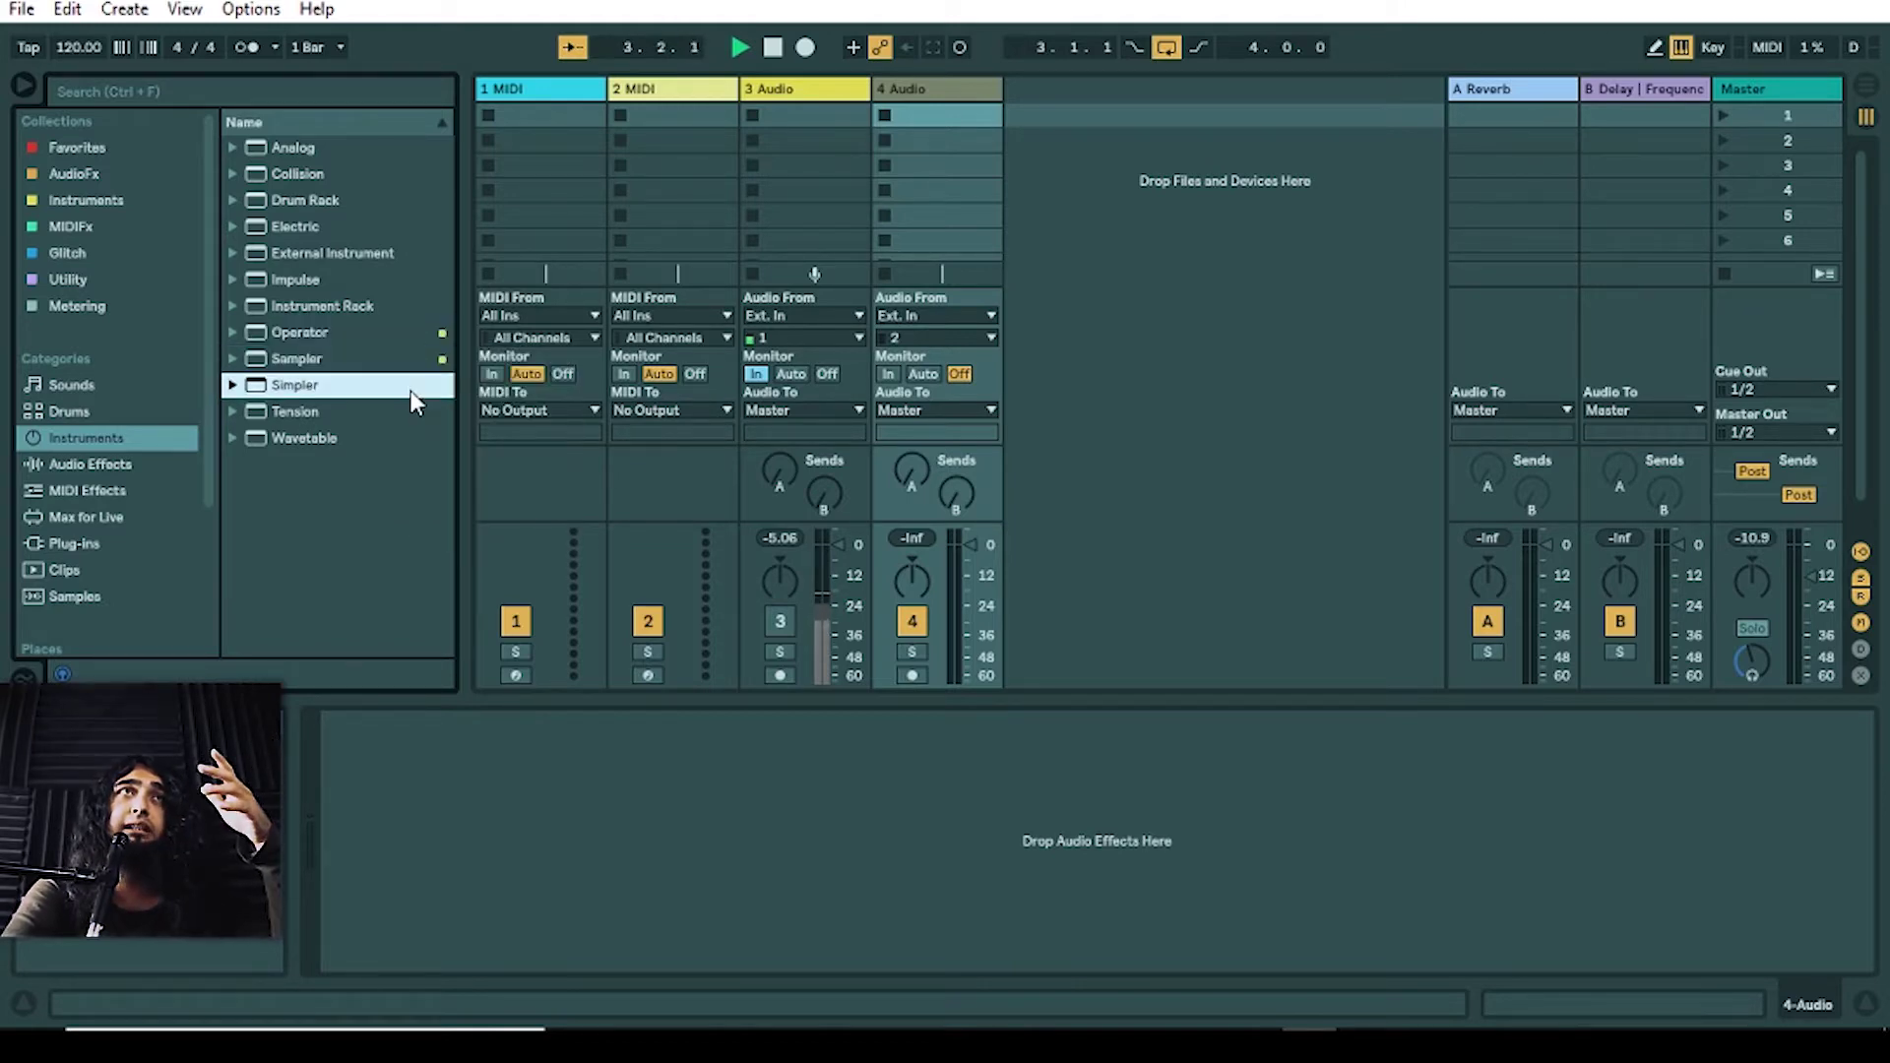
pyautogui.rightClick(411, 392)
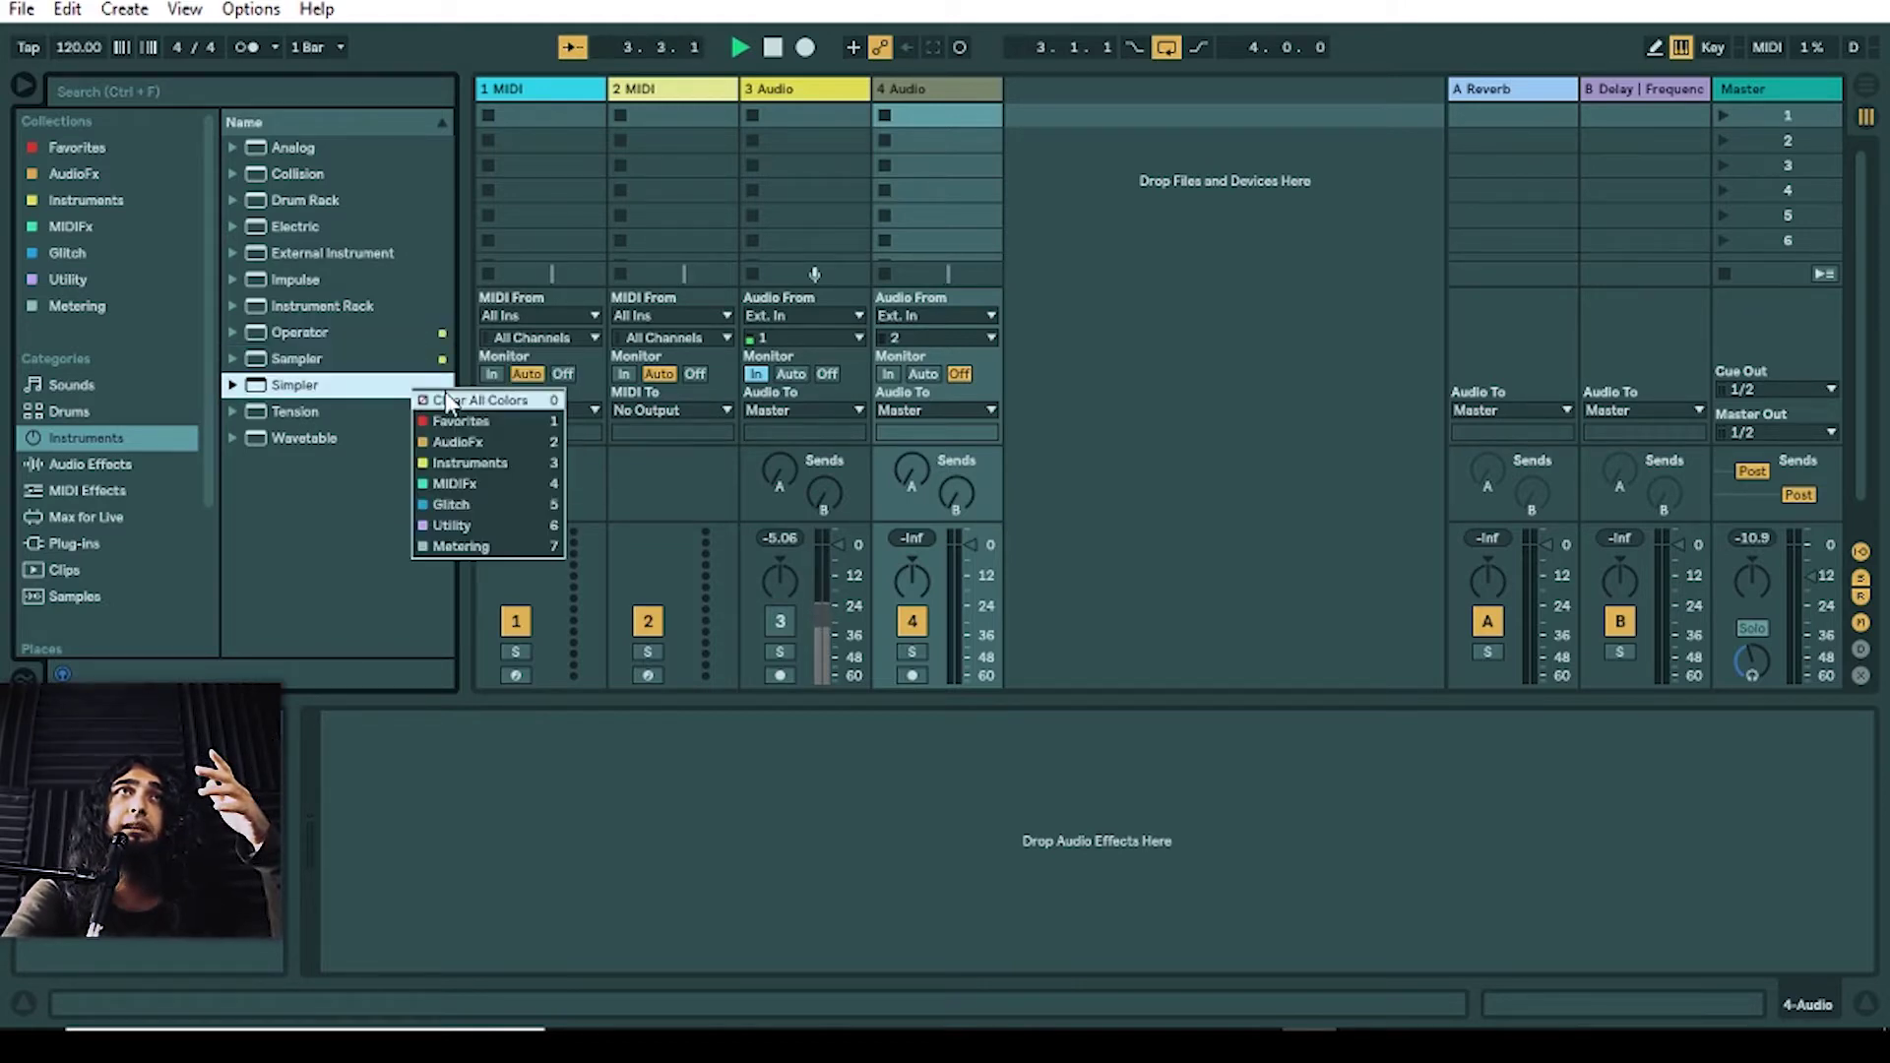
pyautogui.click(361, 149)
pyautogui.rightClick(370, 154)
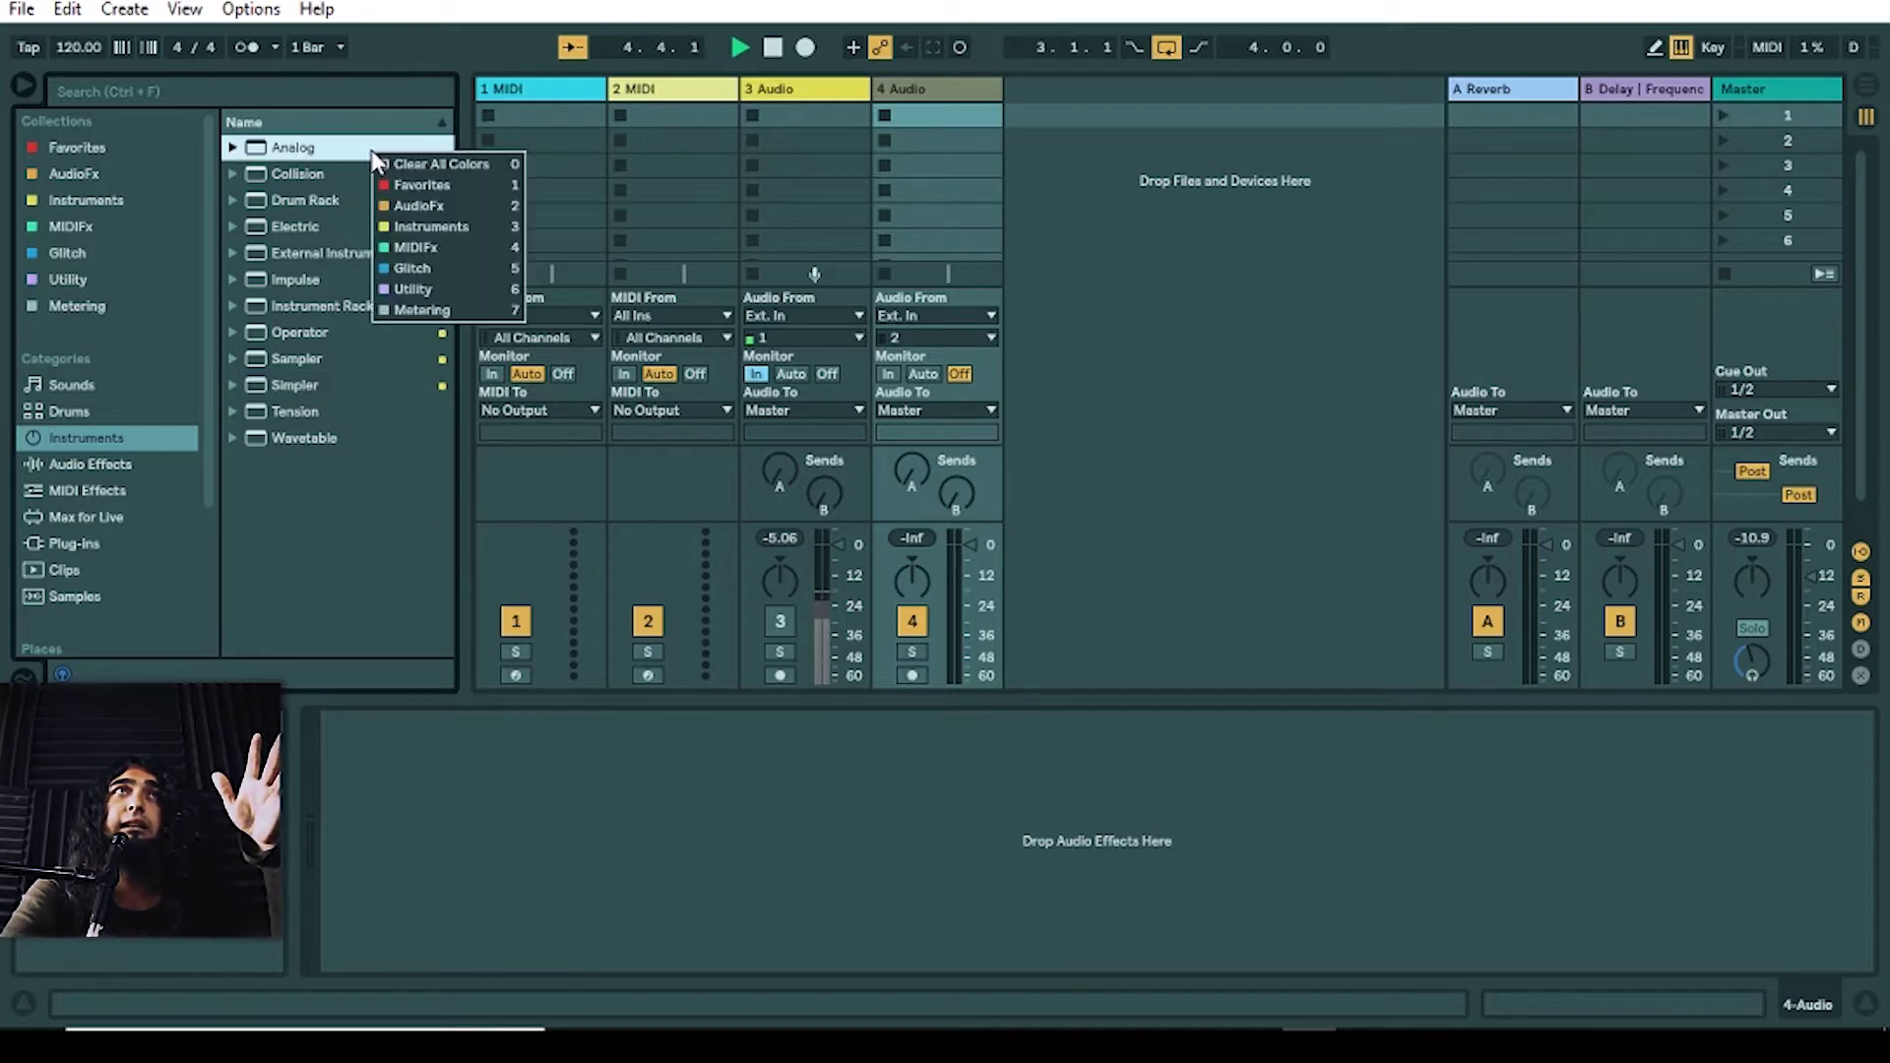
pyautogui.click(445, 234)
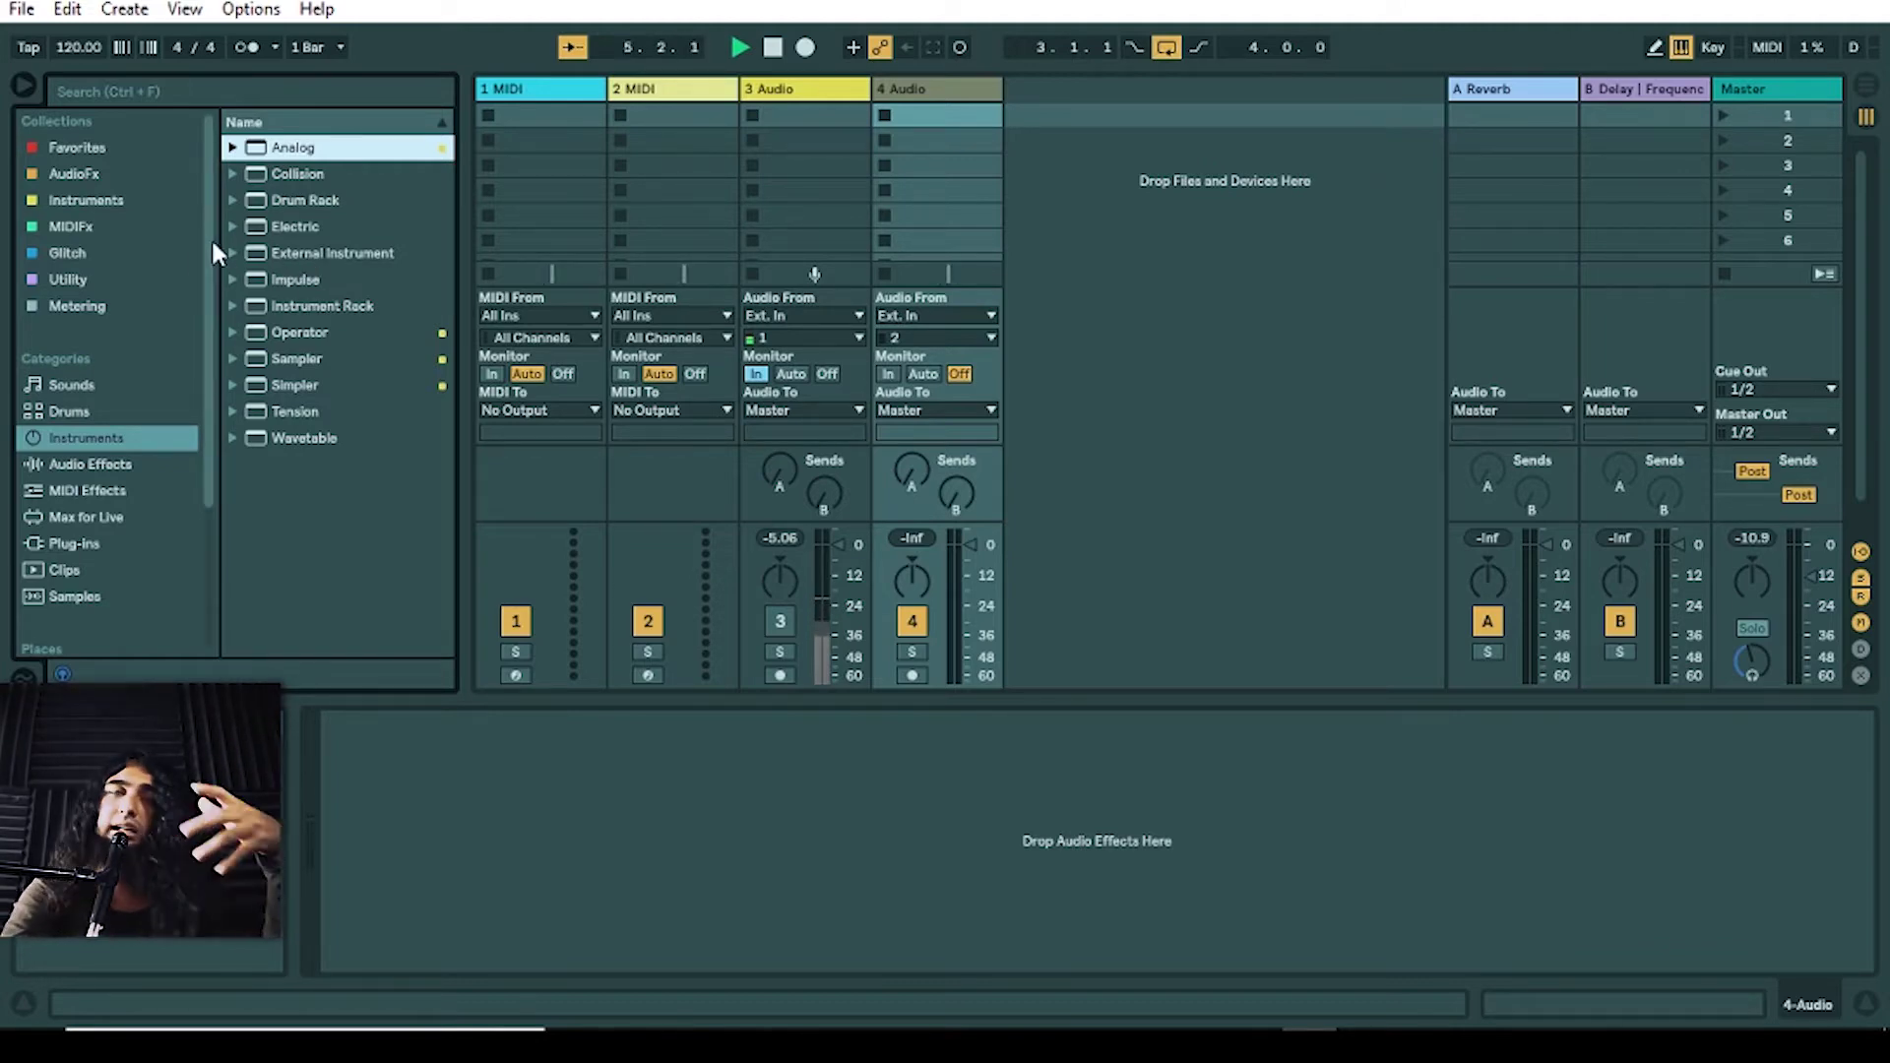
# Step: Review the MIDIFx, Glitch, Instruments and AudioFx collections, finishing on the Glitch list
pyautogui.click(132, 230)
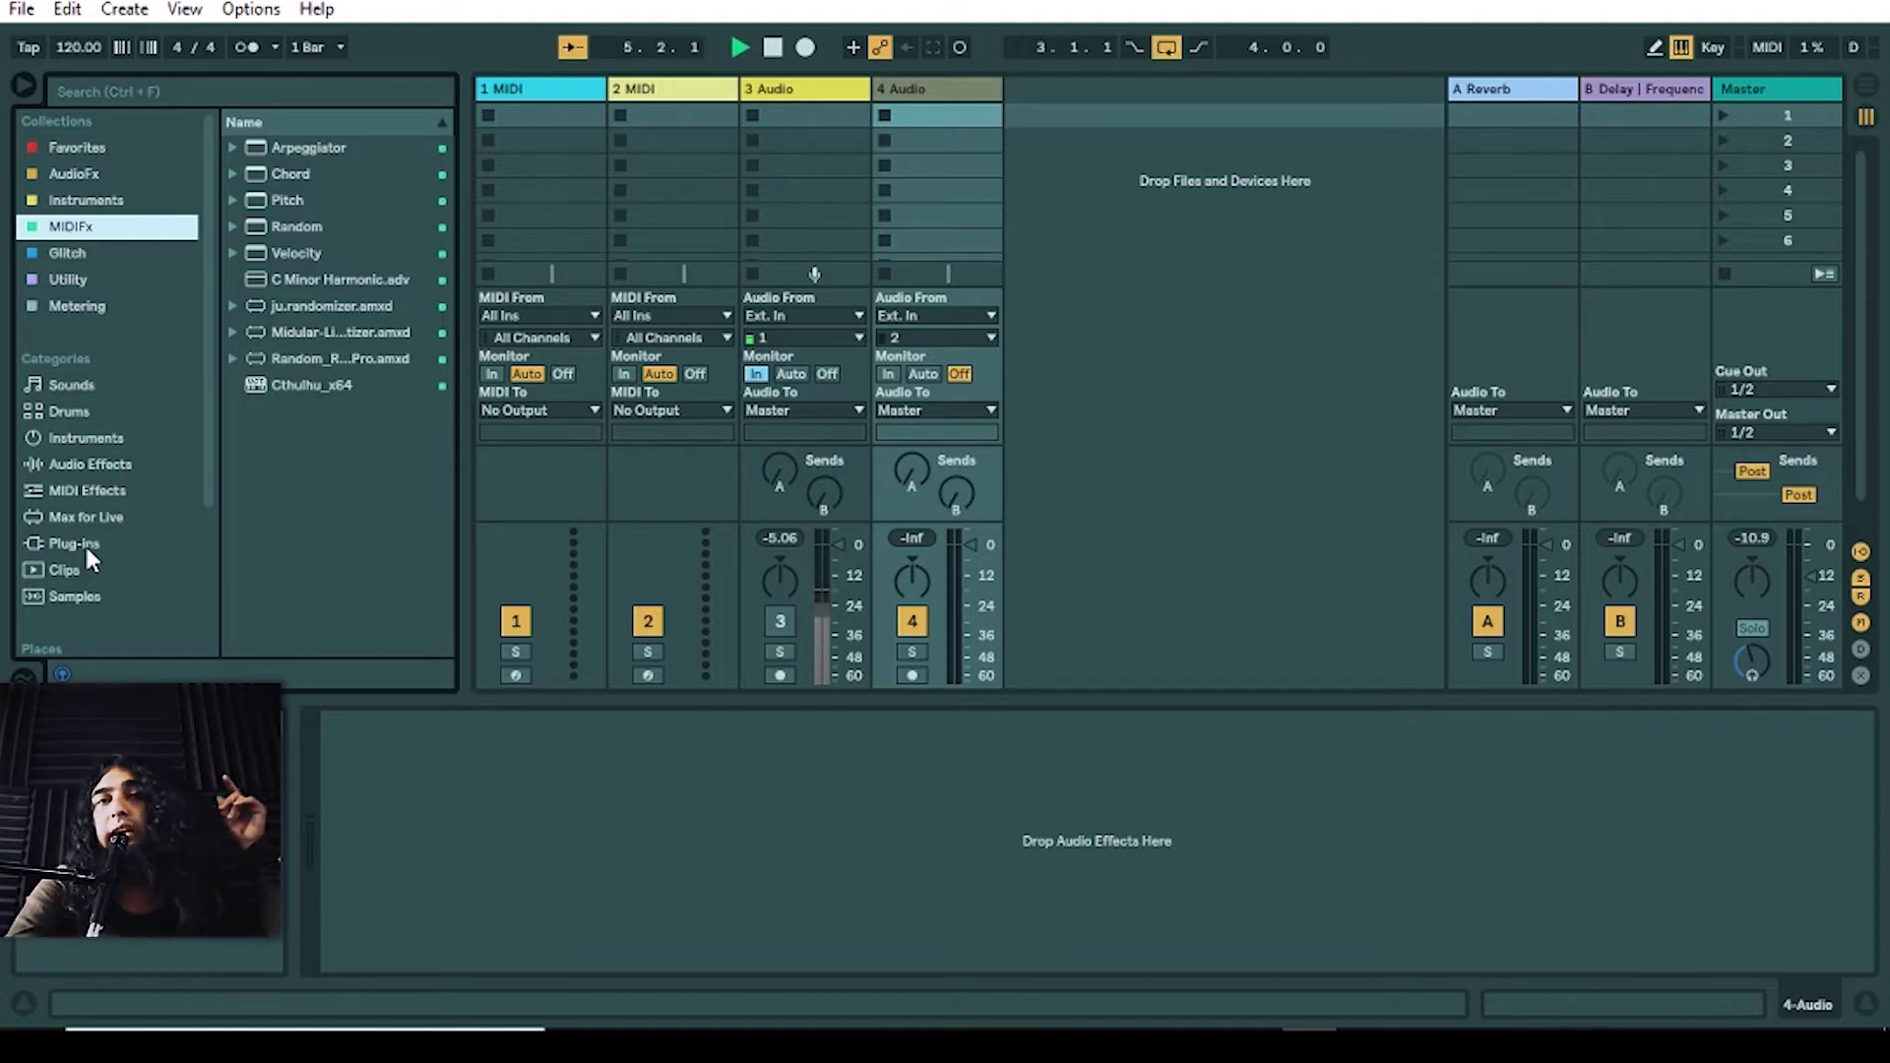
pyautogui.click(87, 254)
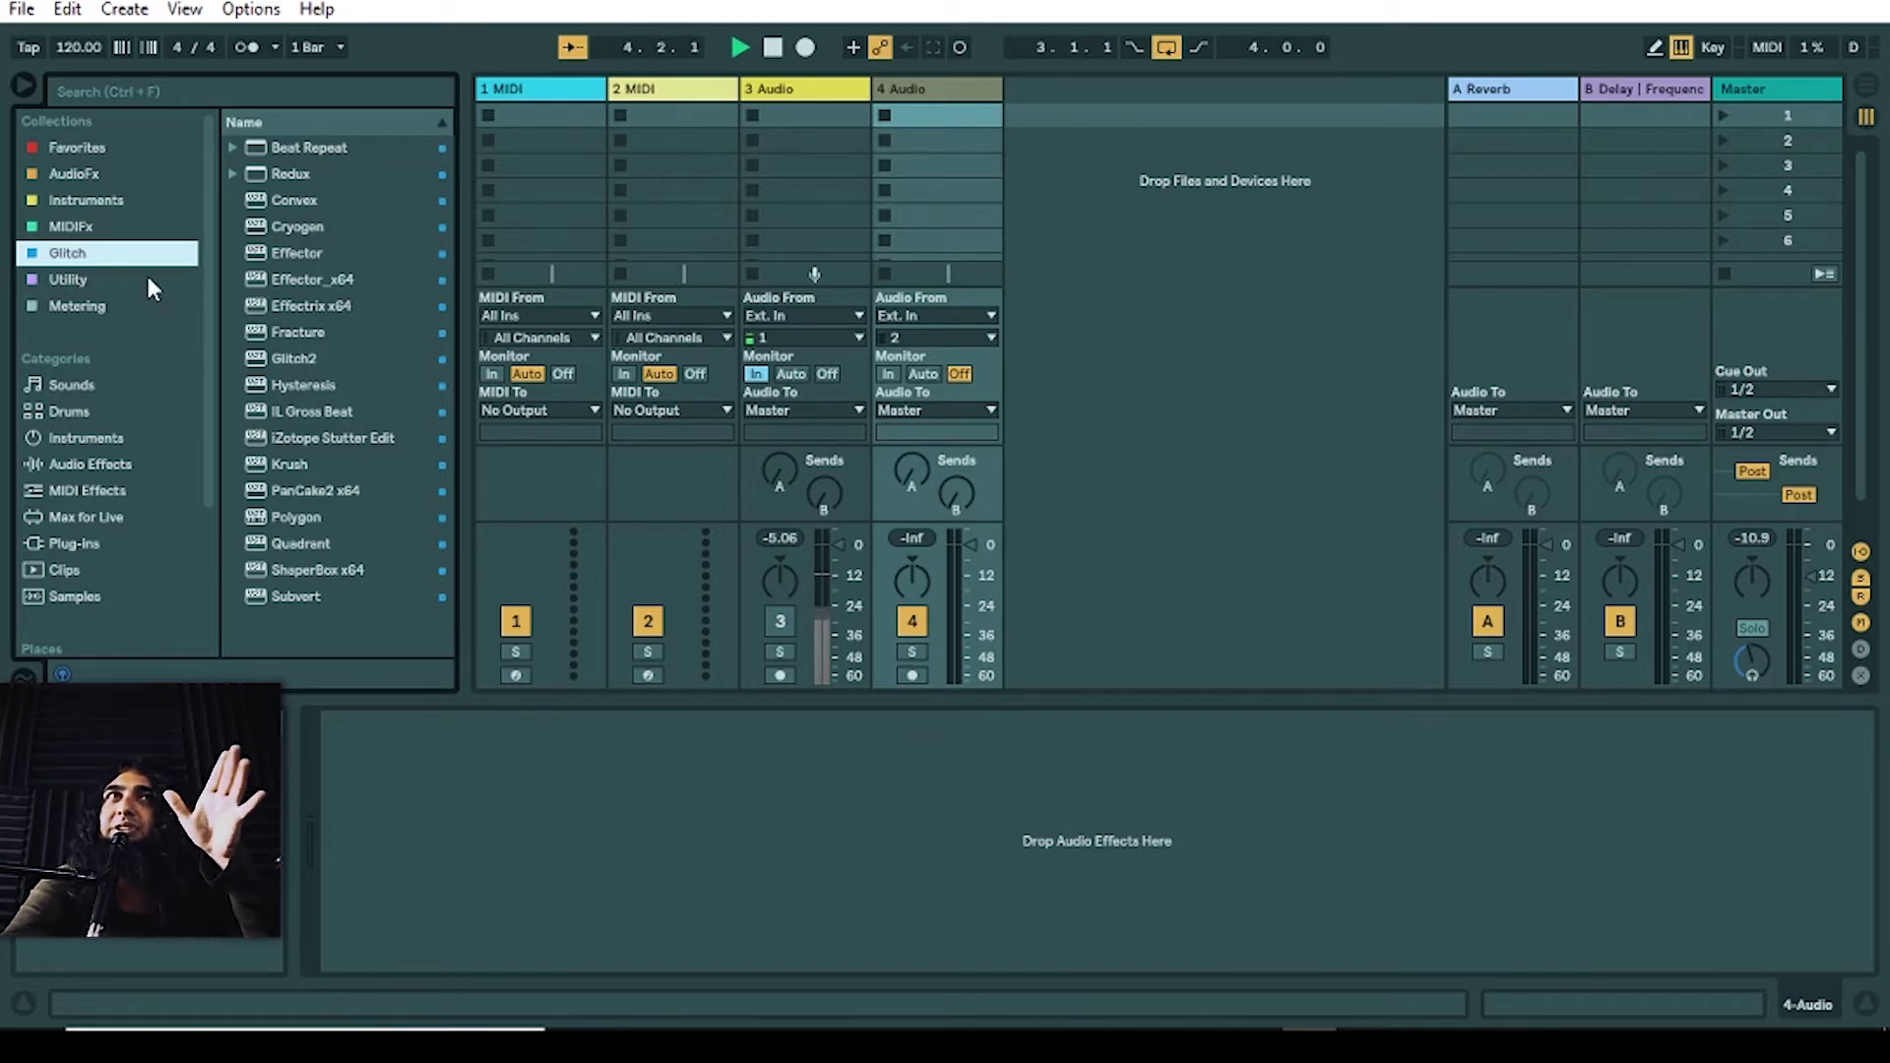
pyautogui.click(89, 228)
pyautogui.click(109, 202)
pyautogui.click(104, 176)
pyautogui.click(80, 229)
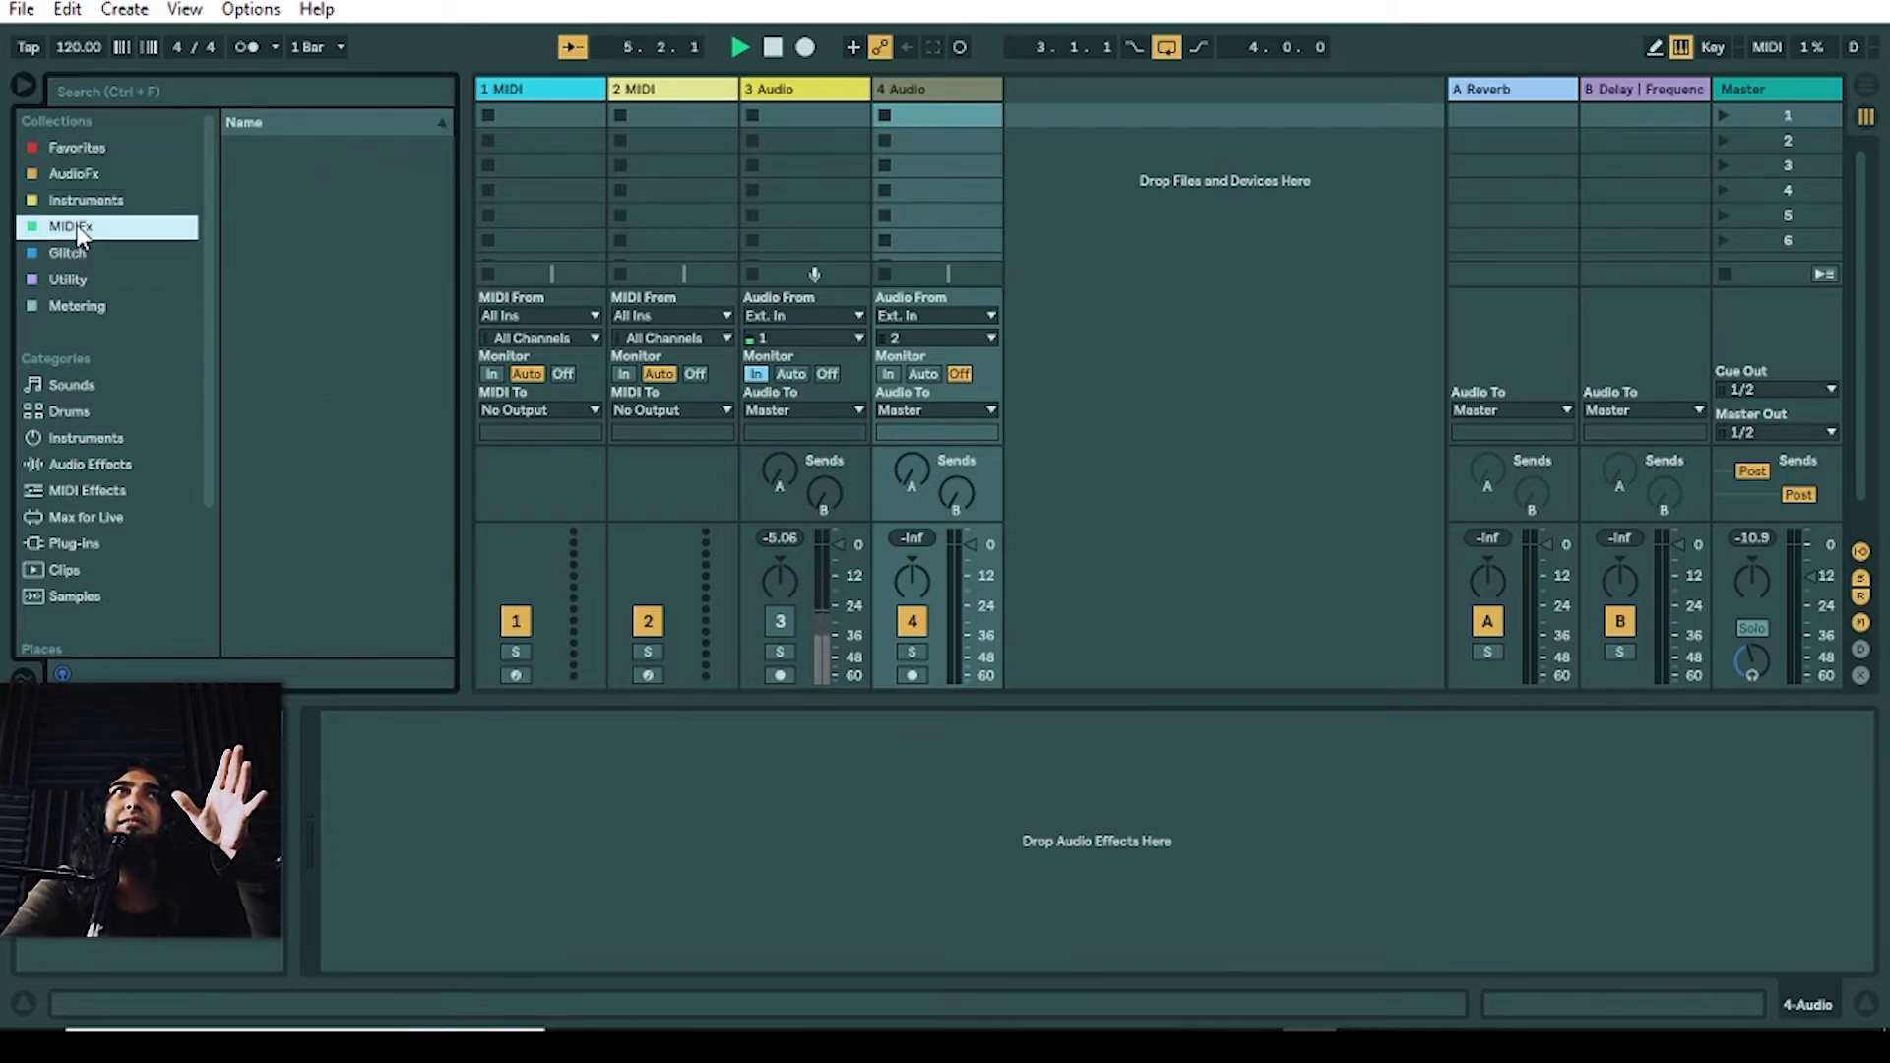
pyautogui.click(114, 256)
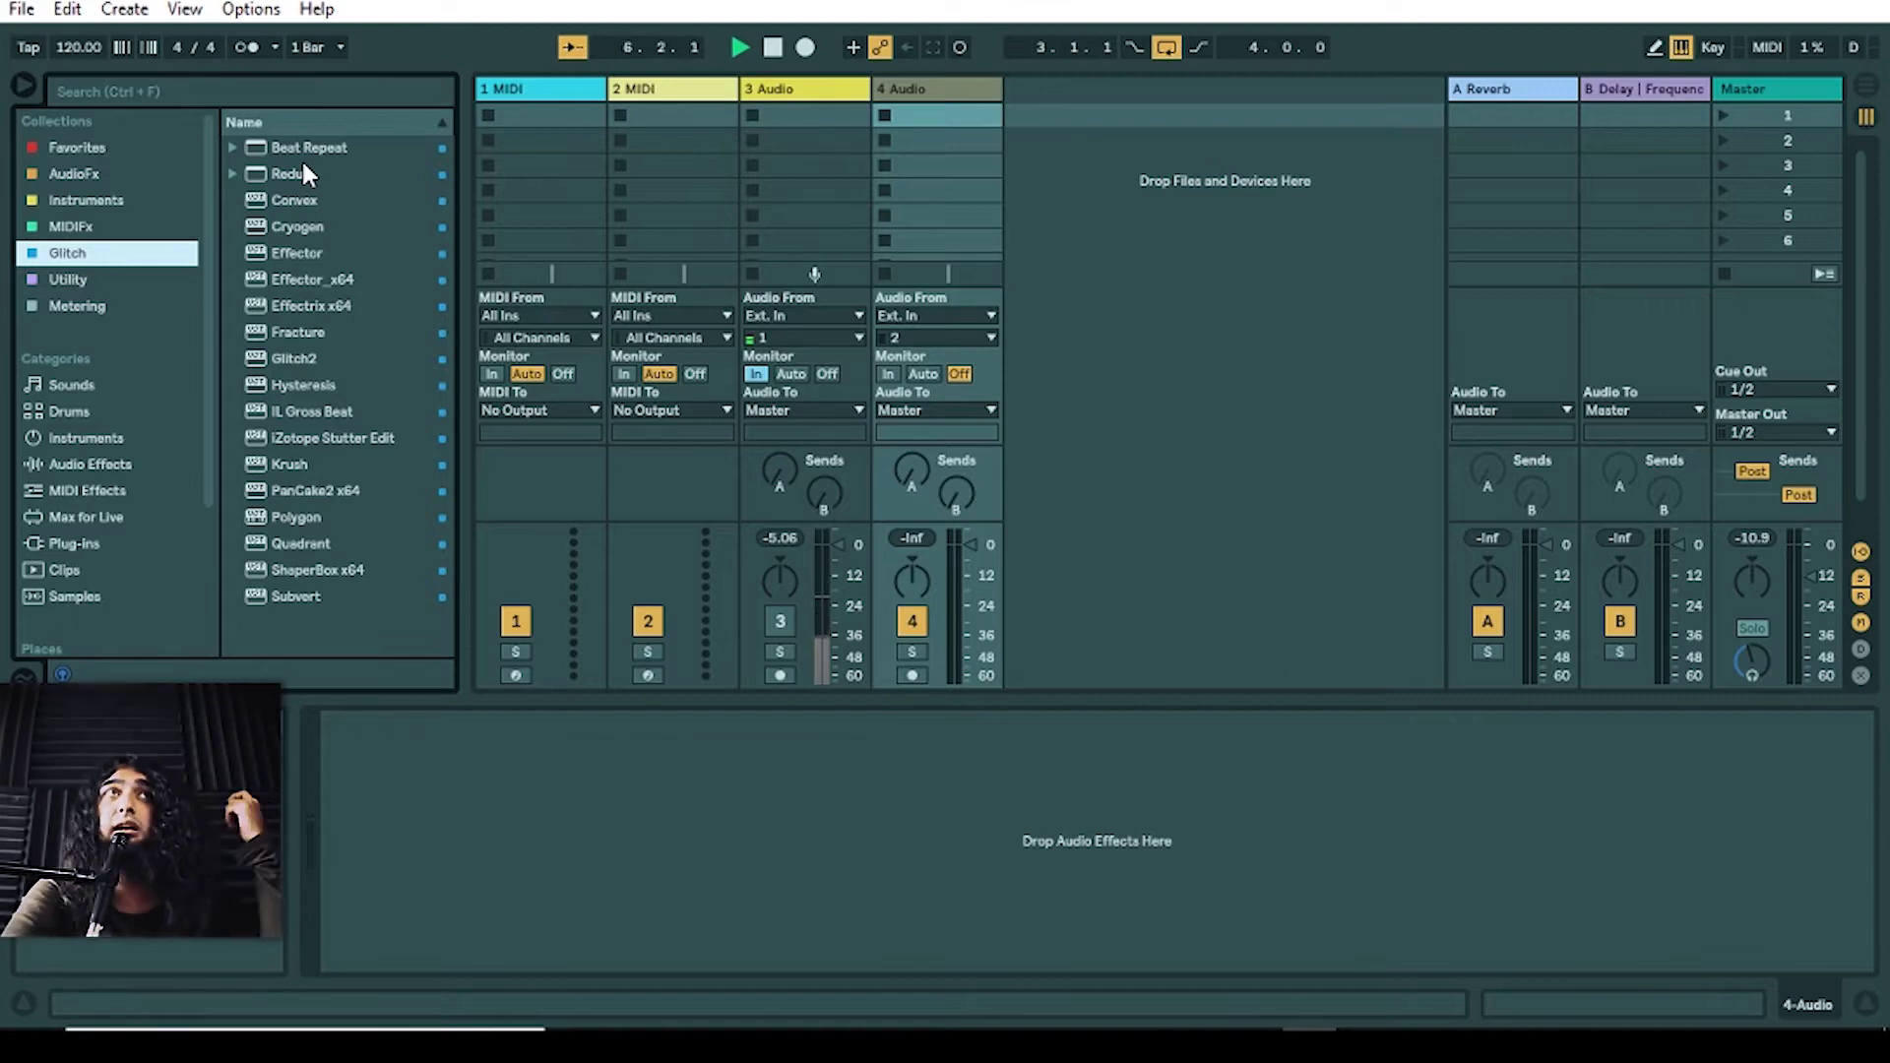
# Step: Load ISOL8 x64 from the Utility collection onto the 4 Audio track
pyautogui.click(80, 276)
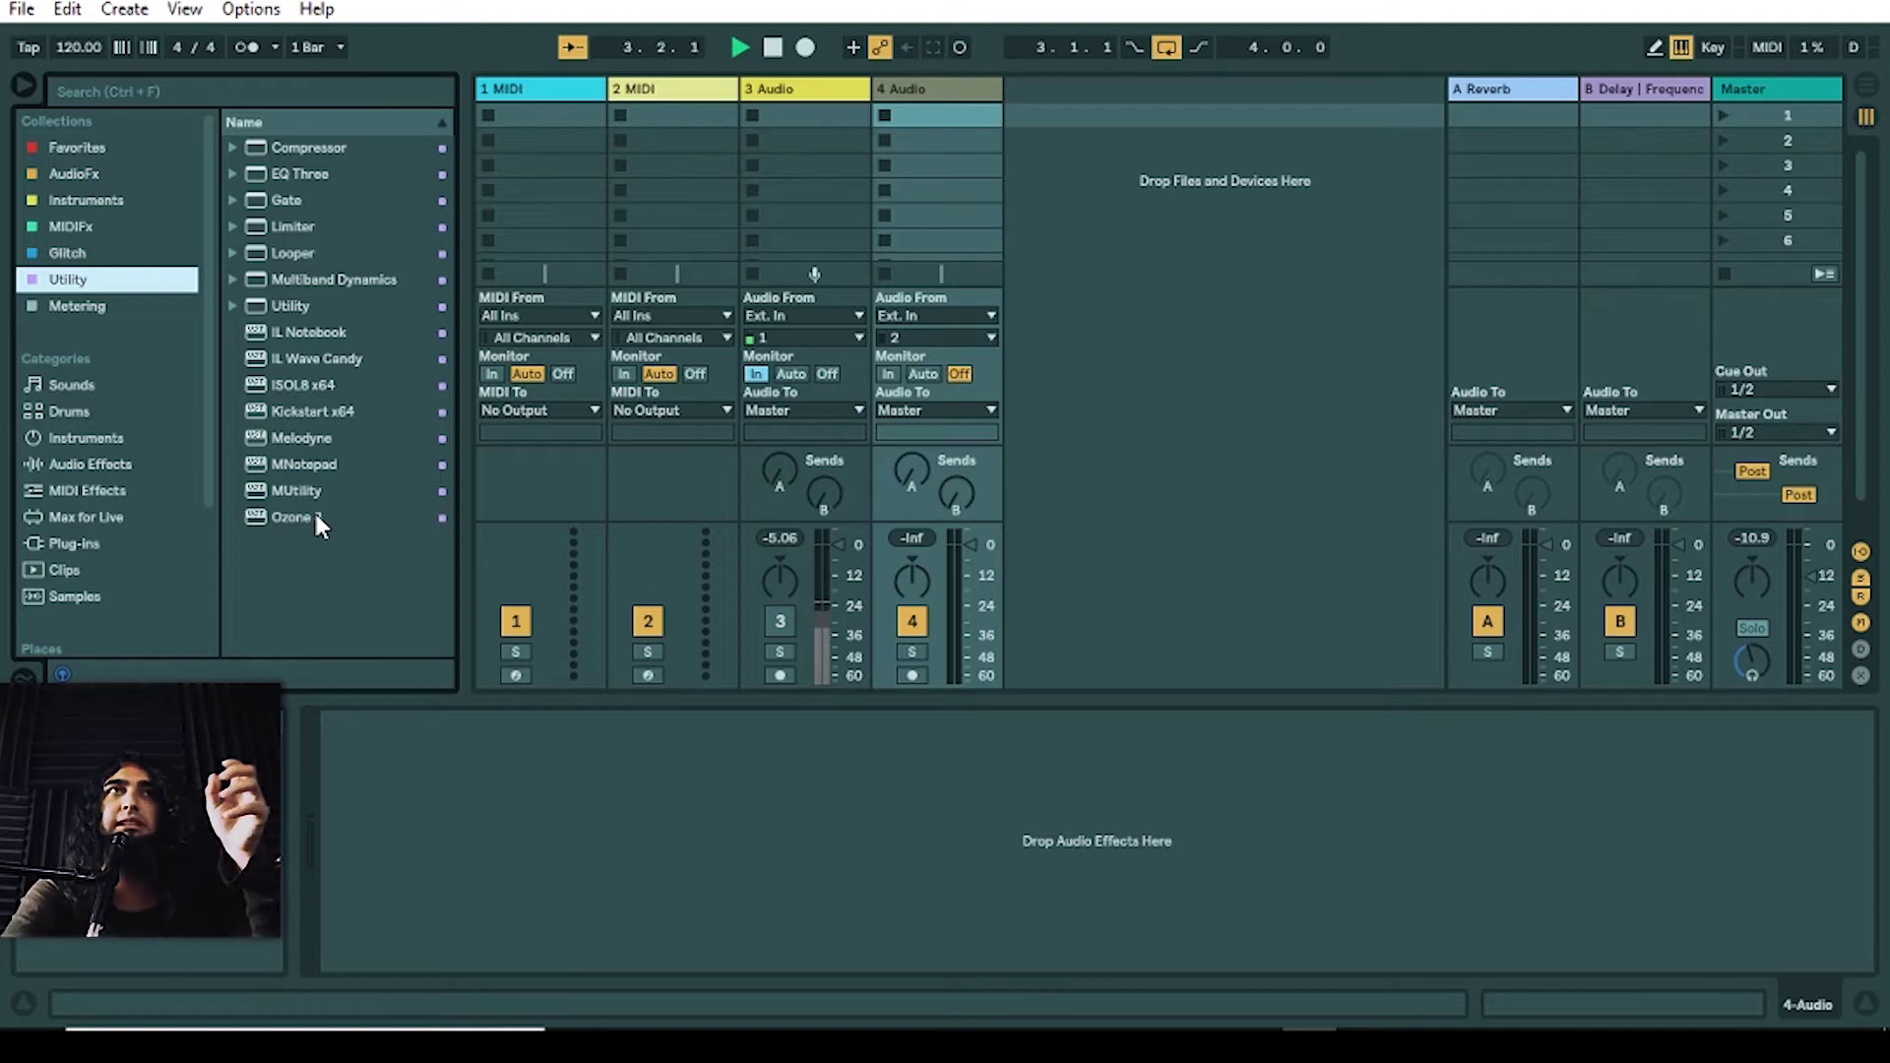
pyautogui.click(346, 384)
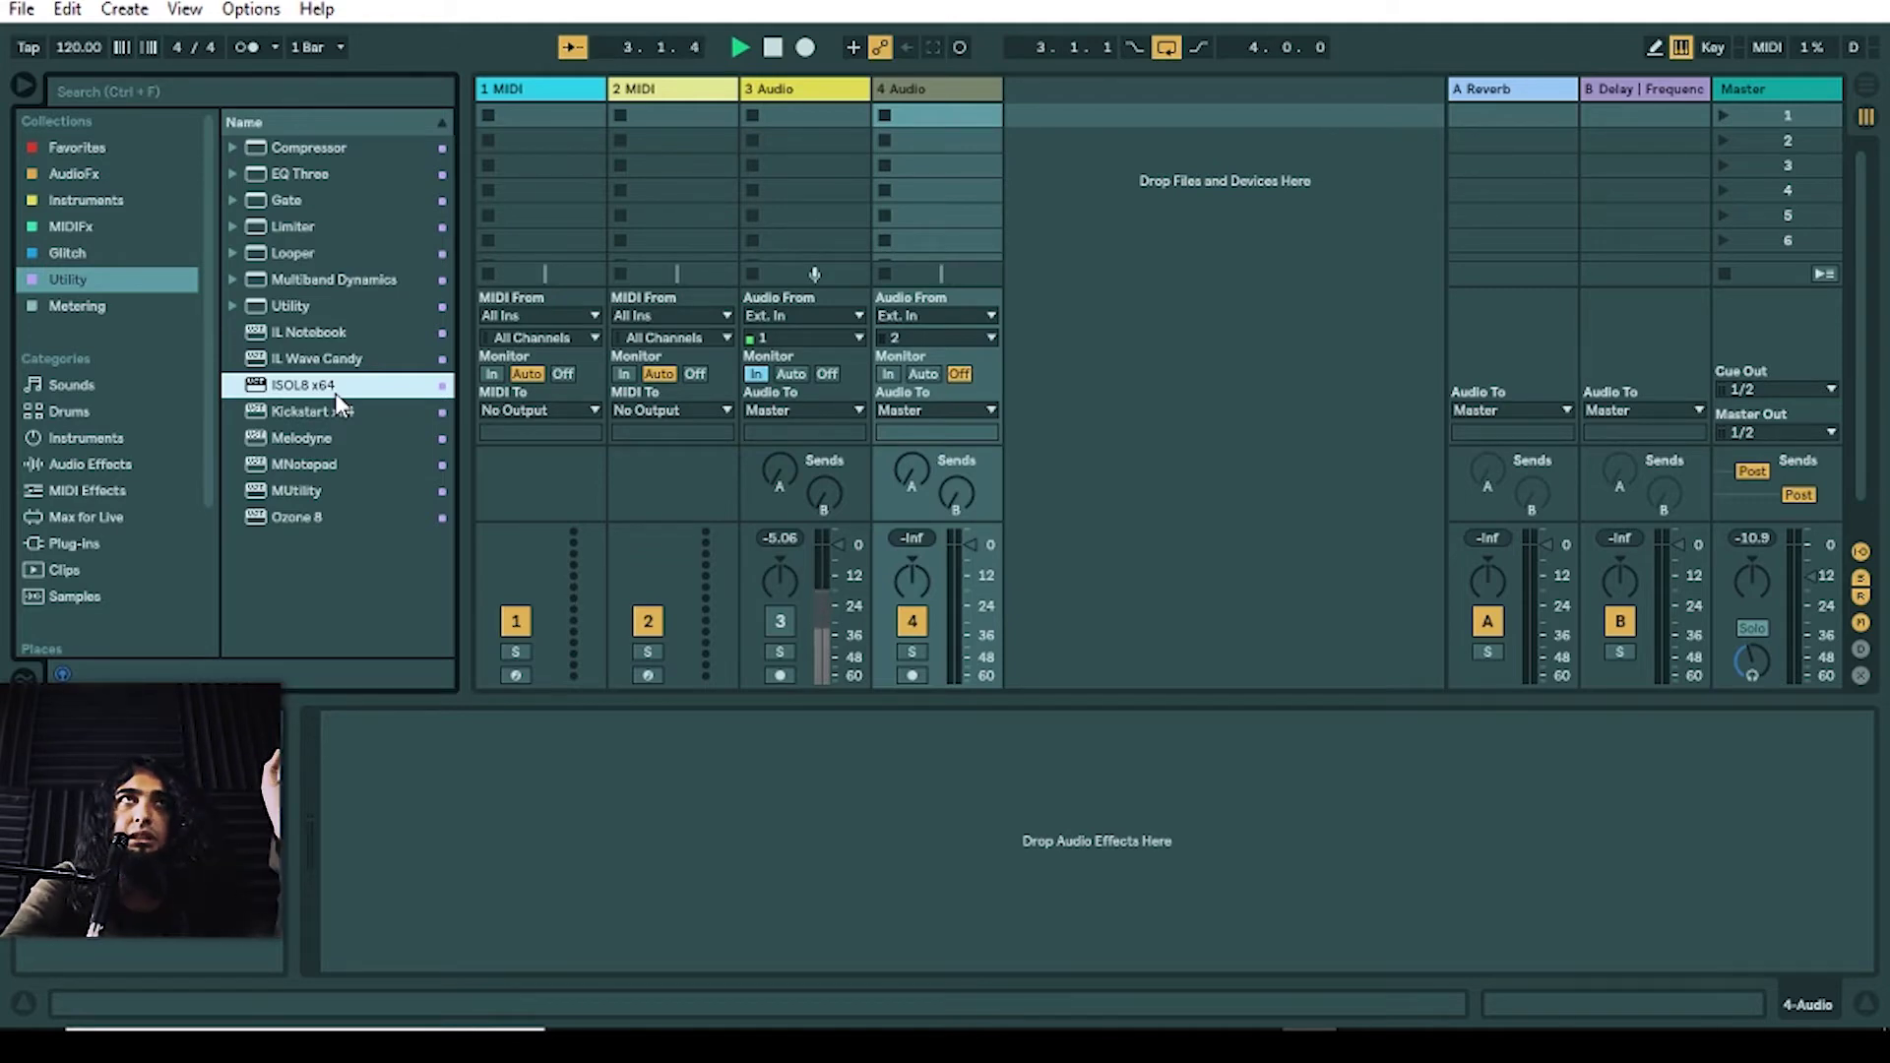
pyautogui.click(332, 386)
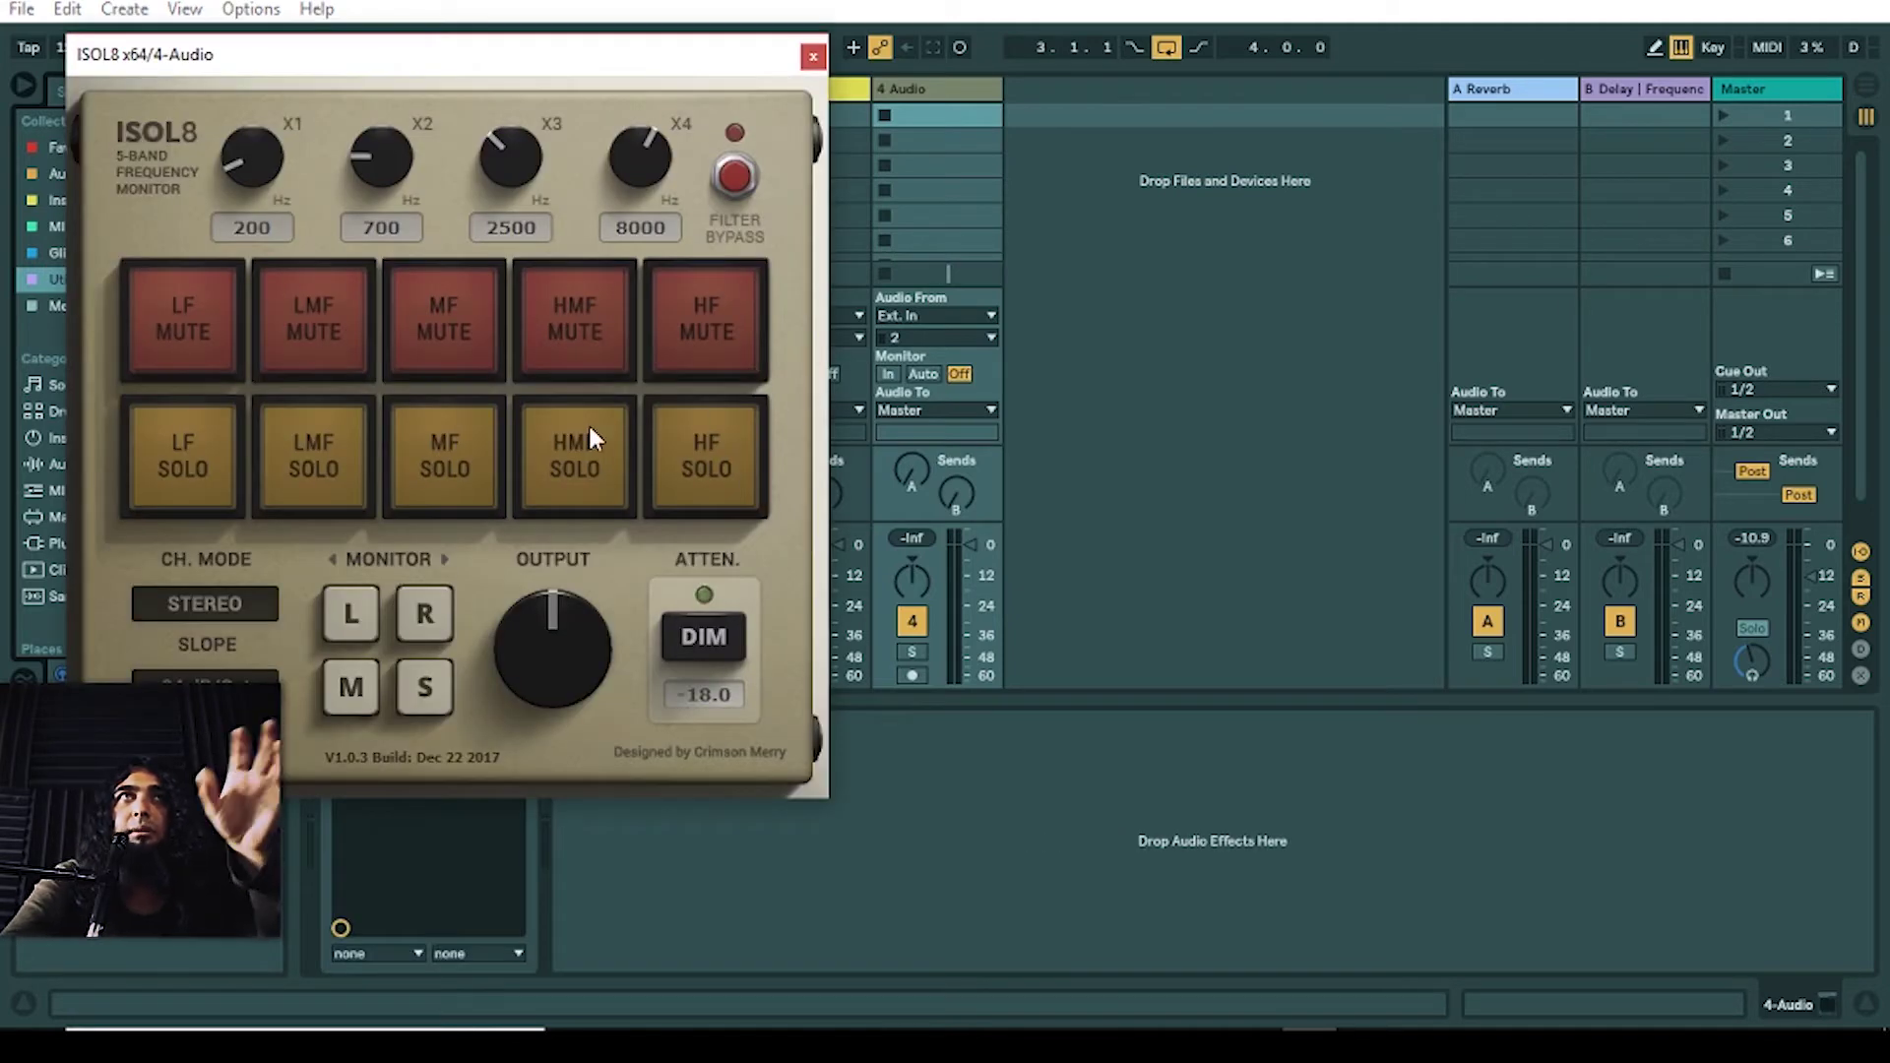
# Step: Close the ISOL8 plug-in window and reopen it from its device on the 4 Audio track
pyautogui.click(815, 56)
pyautogui.click(406, 718)
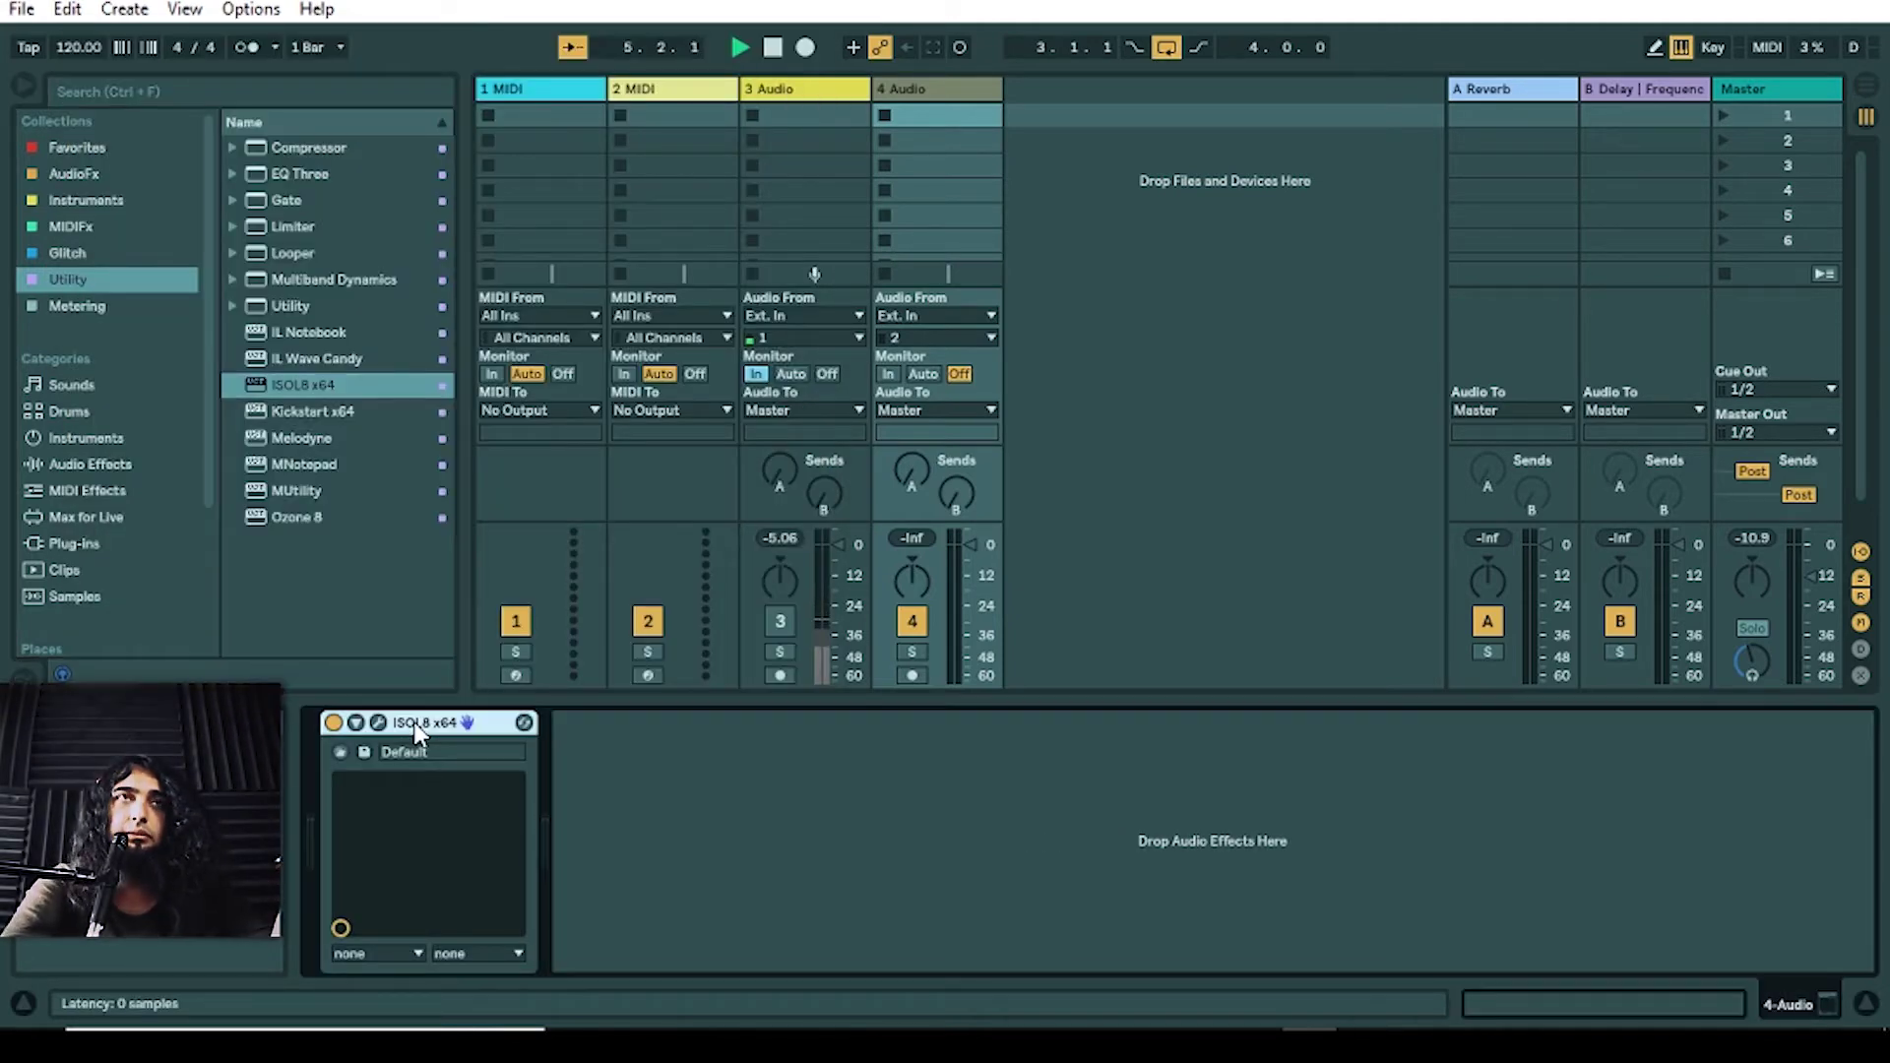
pyautogui.doubleClick(414, 723)
pyautogui.doubleClick(334, 762)
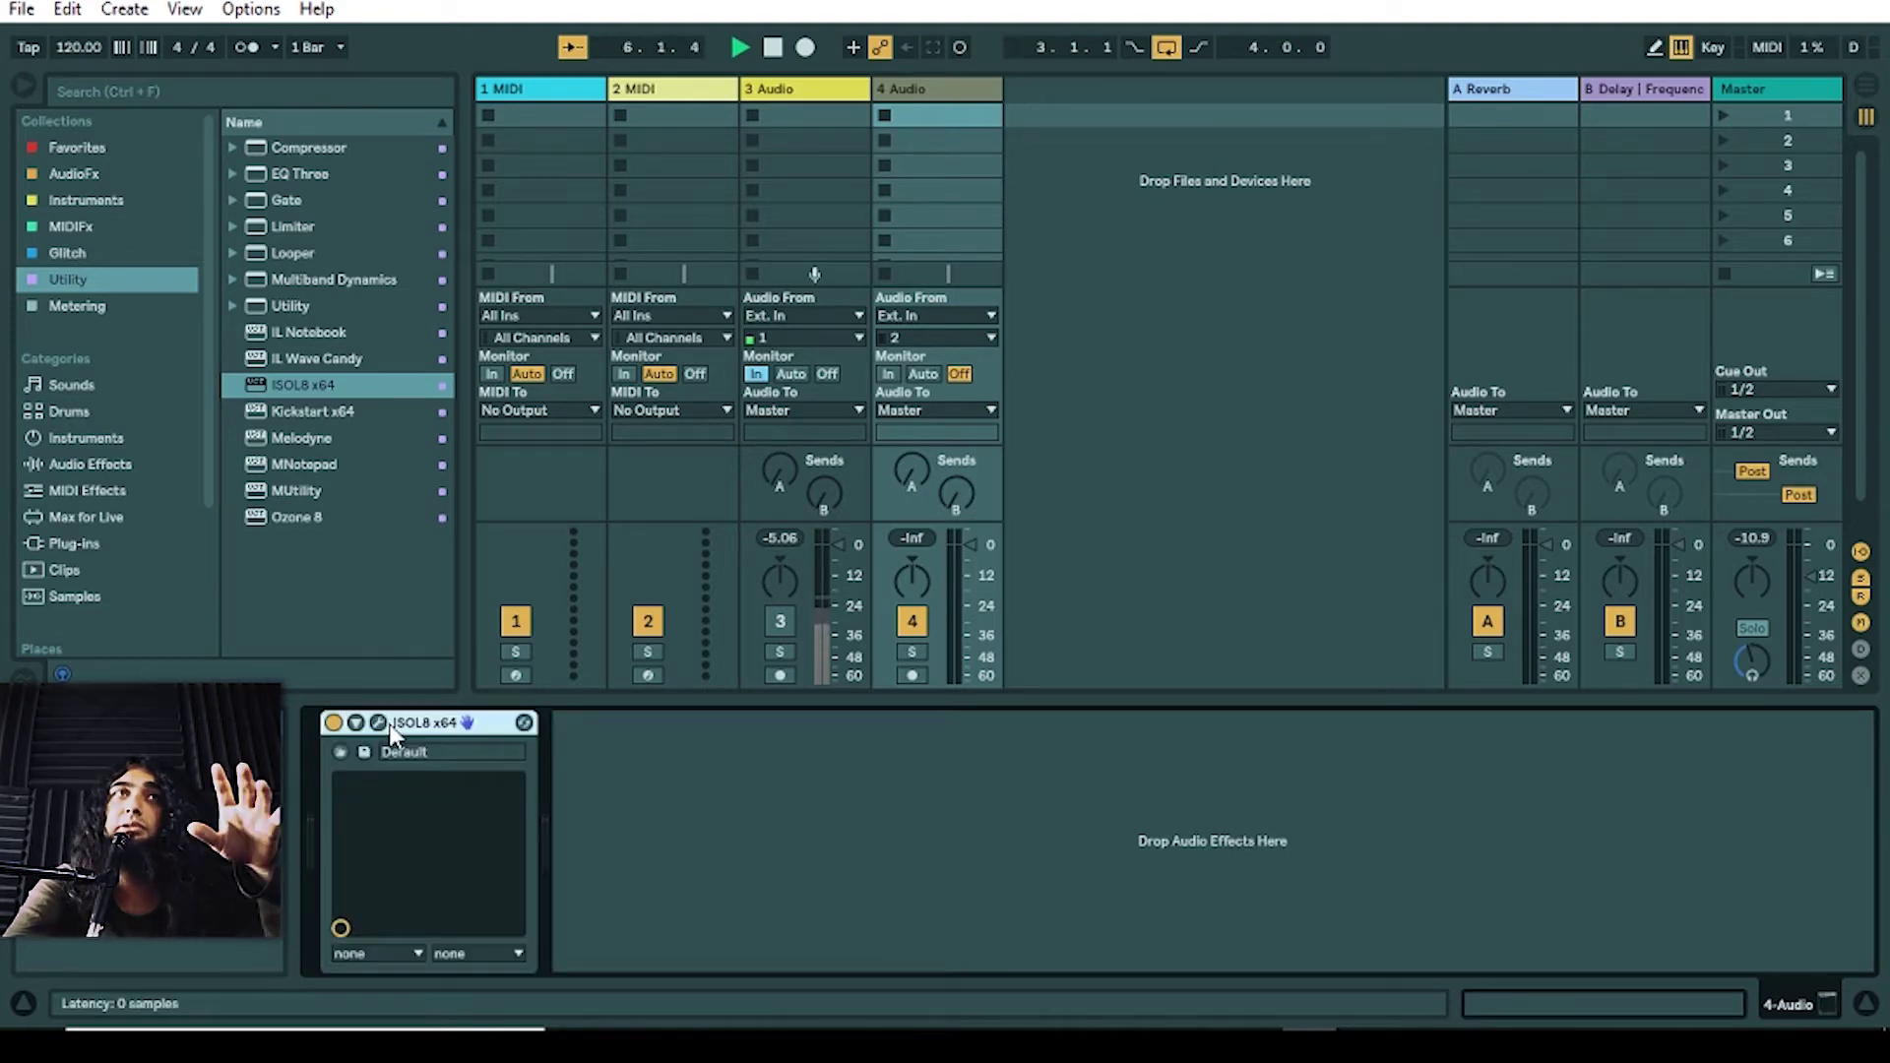
pyautogui.click(378, 722)
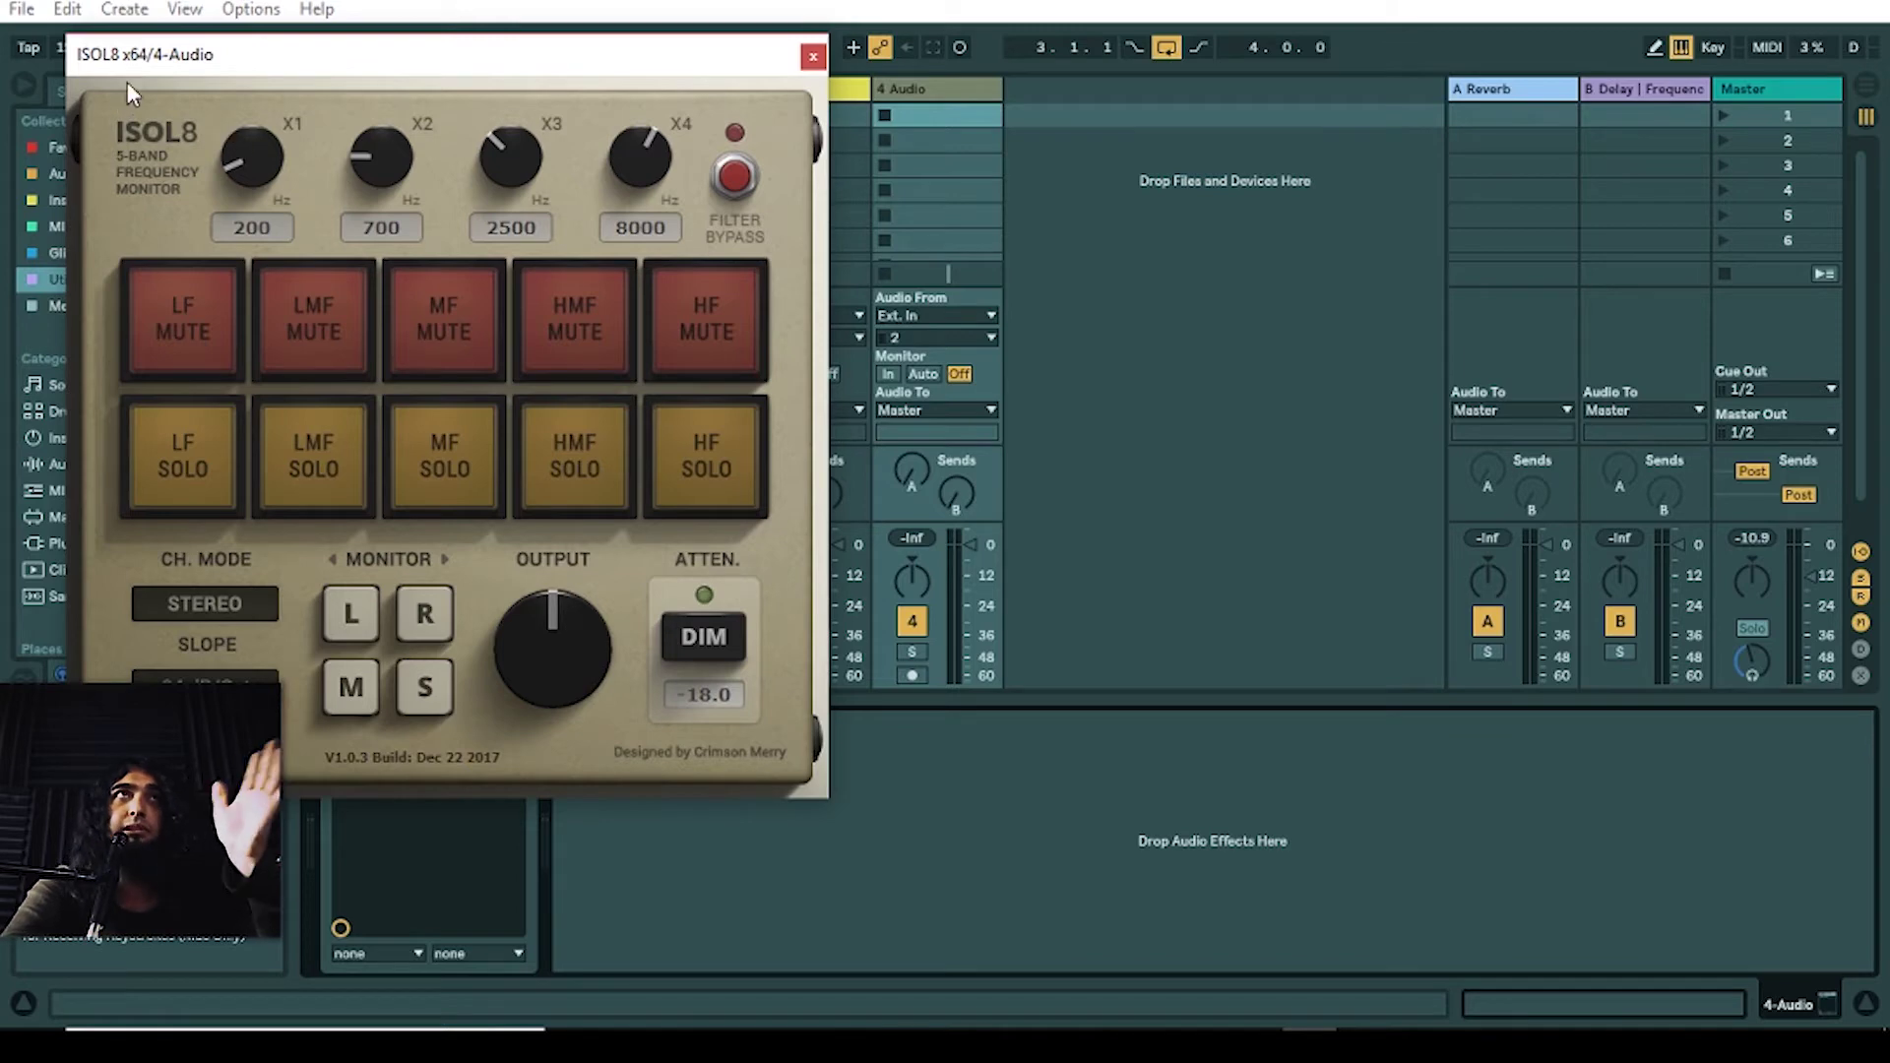
# Step: Switch the LF, MF and HF band solos in ISOL8 on and off one after another
pyautogui.click(178, 458)
pyautogui.click(217, 446)
pyautogui.click(197, 438)
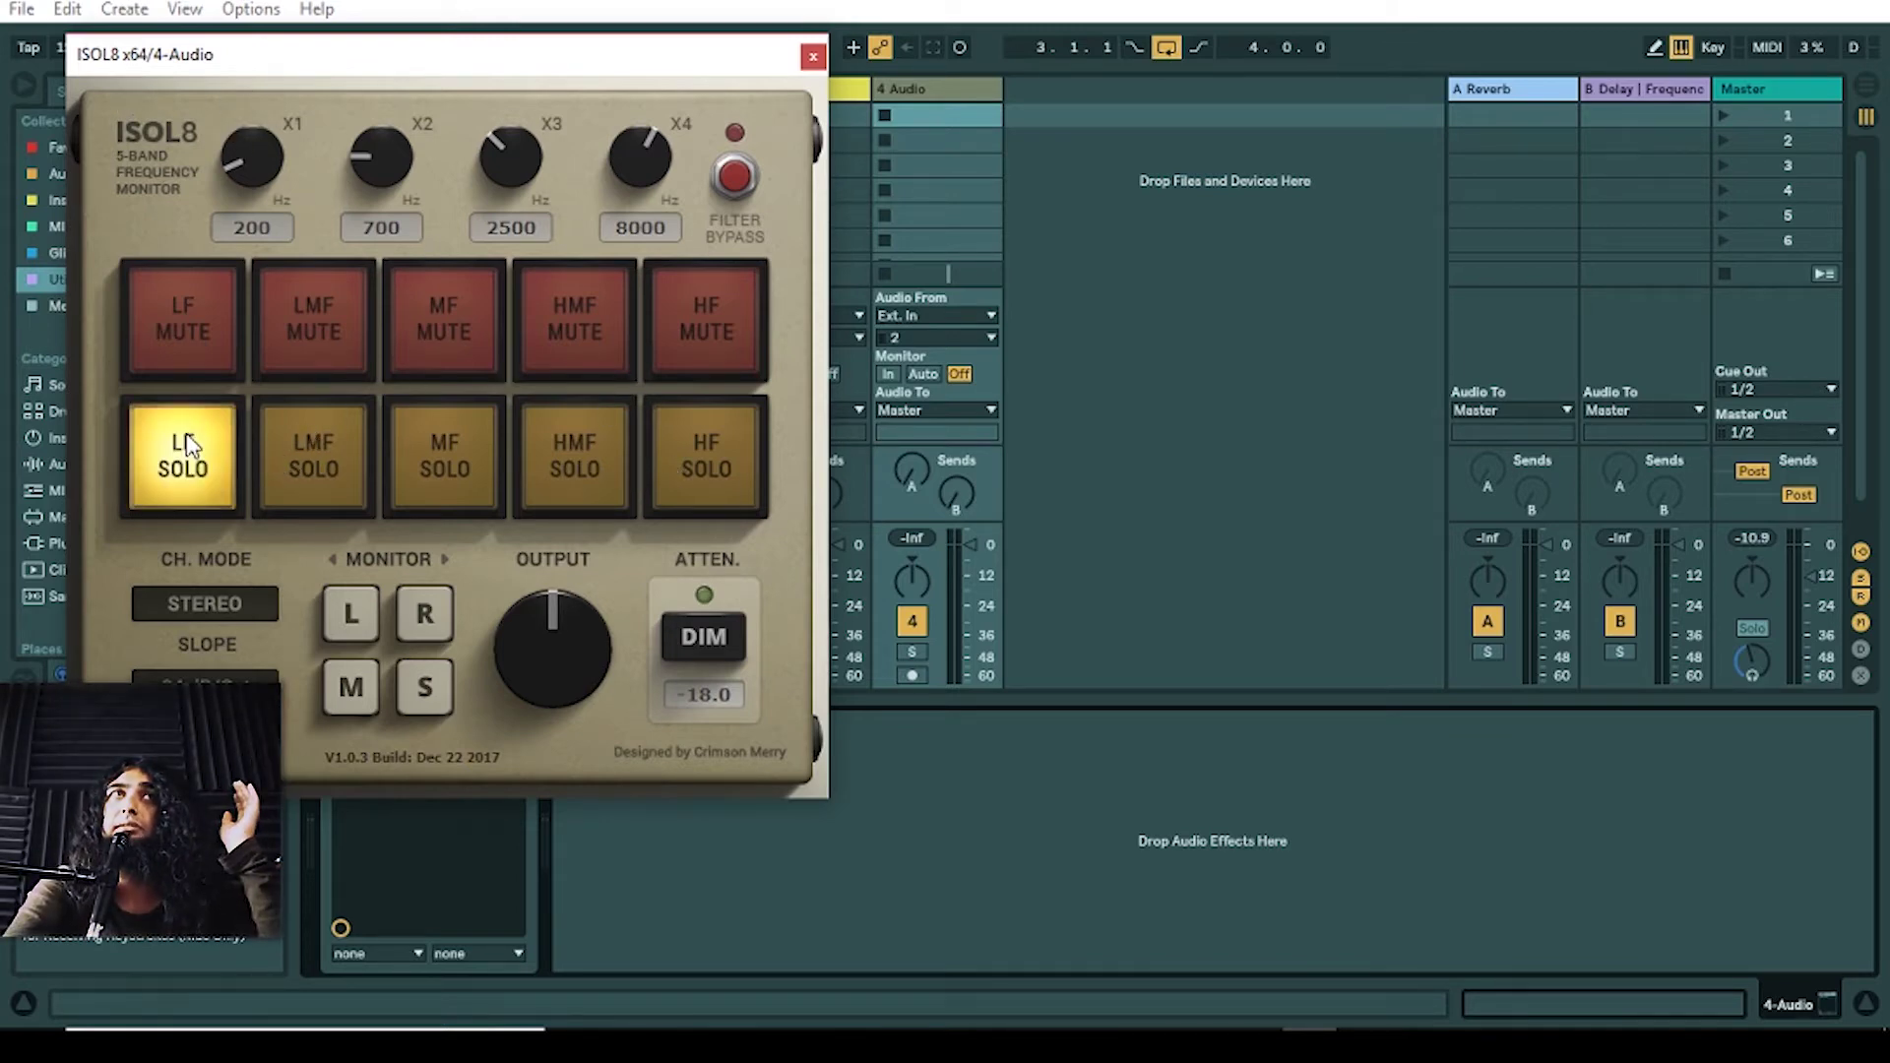
pyautogui.click(186, 433)
pyautogui.click(452, 441)
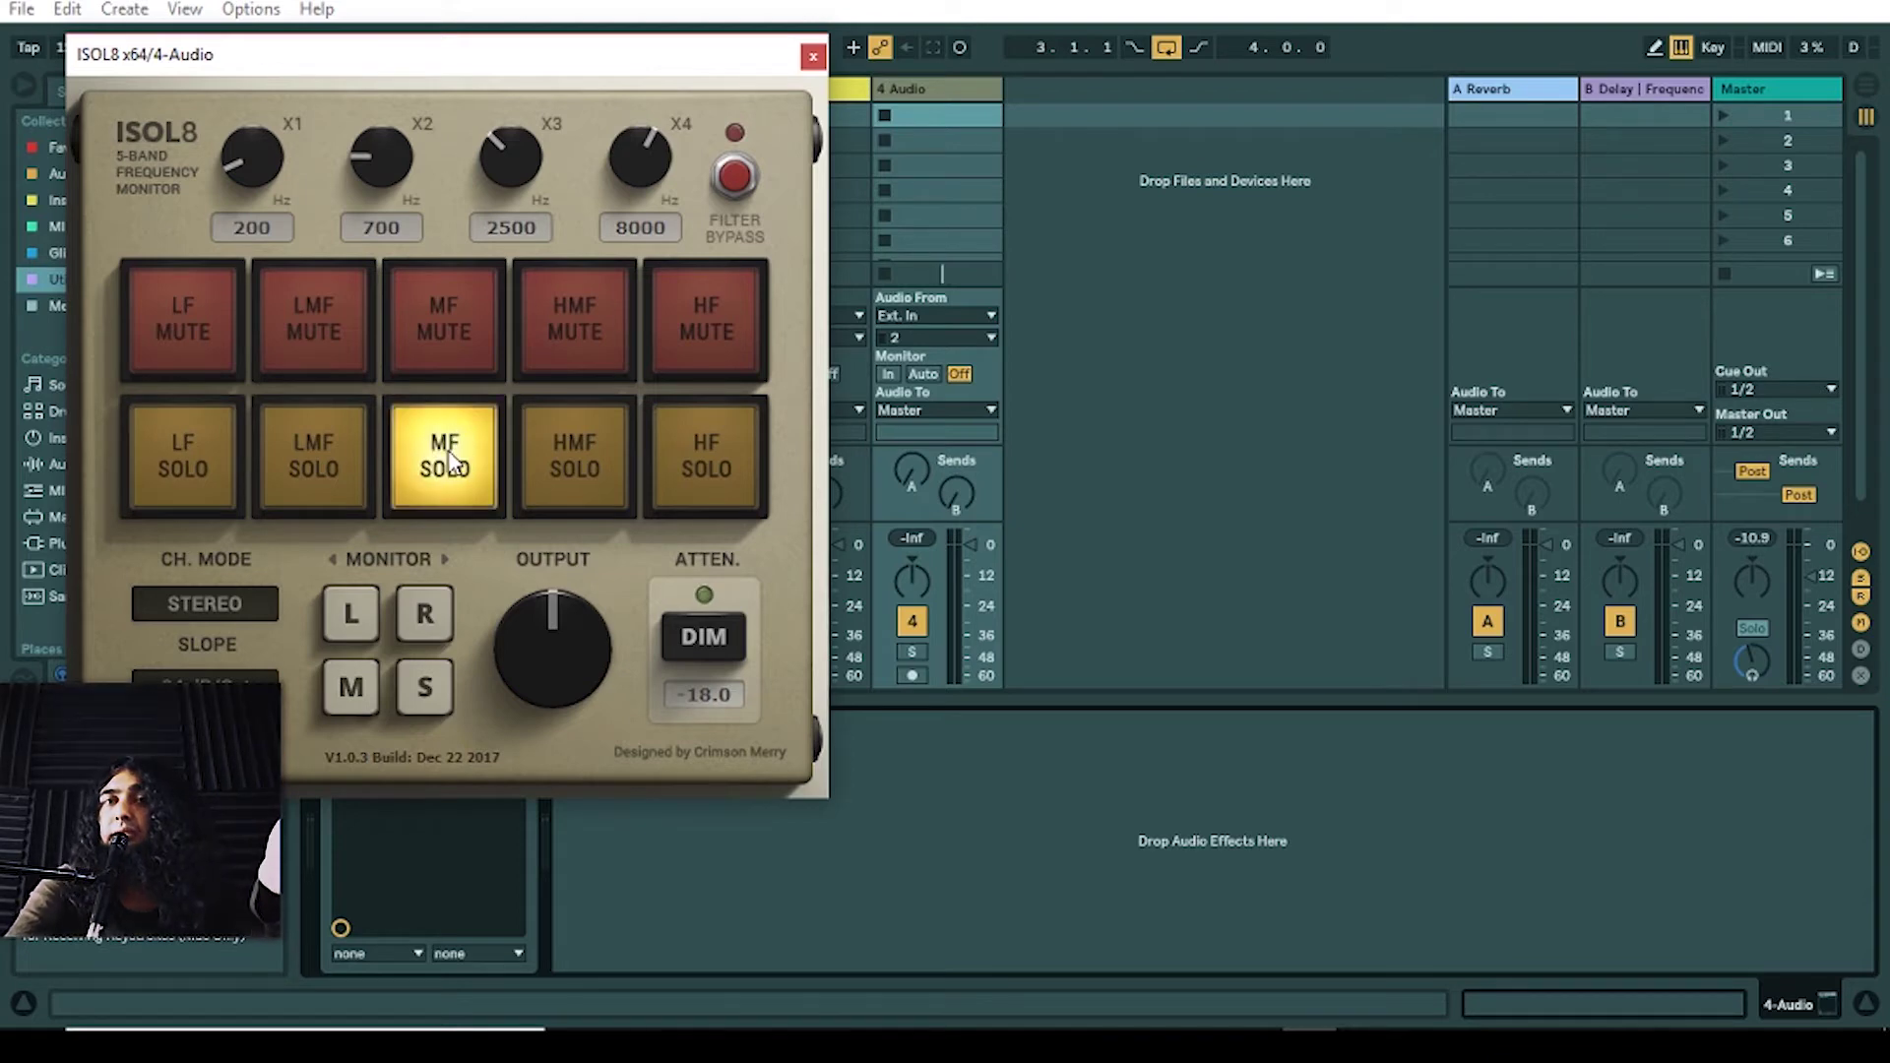
pyautogui.click(457, 433)
pyautogui.click(664, 462)
pyautogui.click(660, 455)
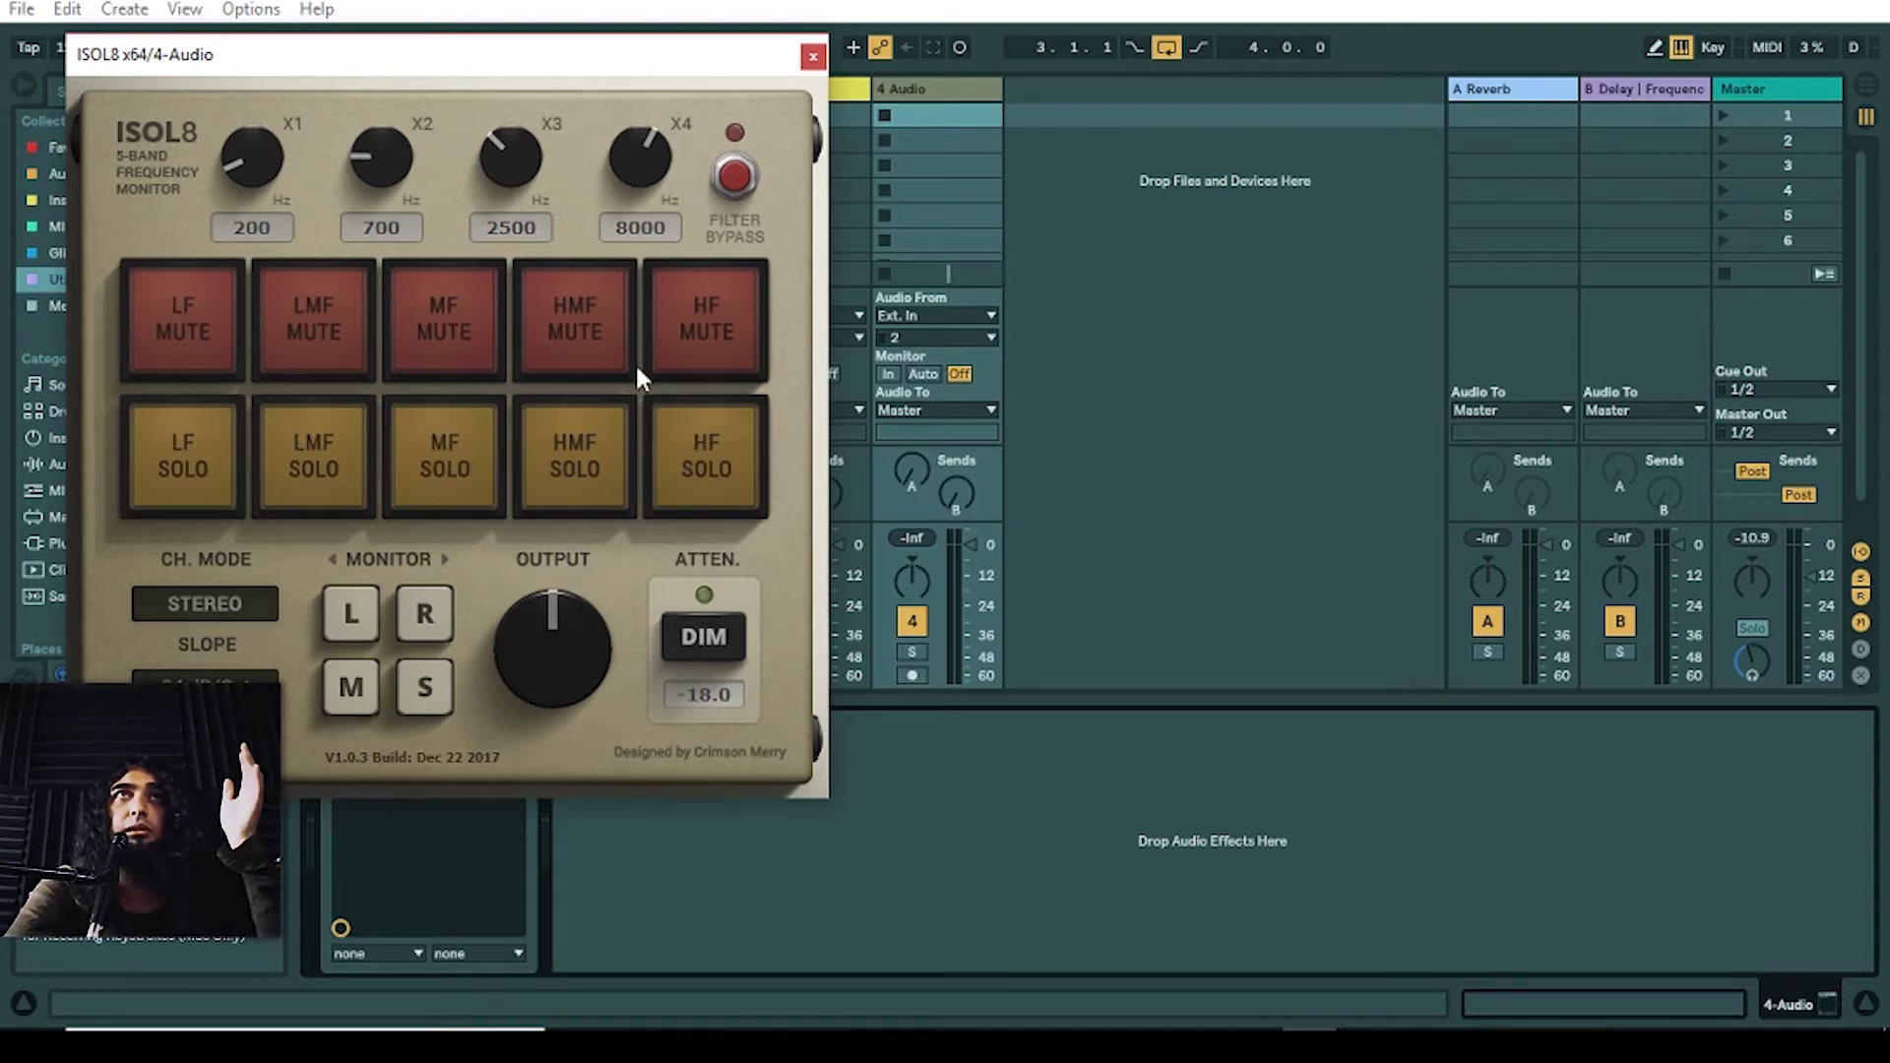
# Step: Switch the HMF, MF and LF band mutes in ISOL8 on and off again
pyautogui.click(581, 335)
pyautogui.click(448, 334)
pyautogui.click(187, 334)
pyautogui.click(520, 335)
pyautogui.click(448, 335)
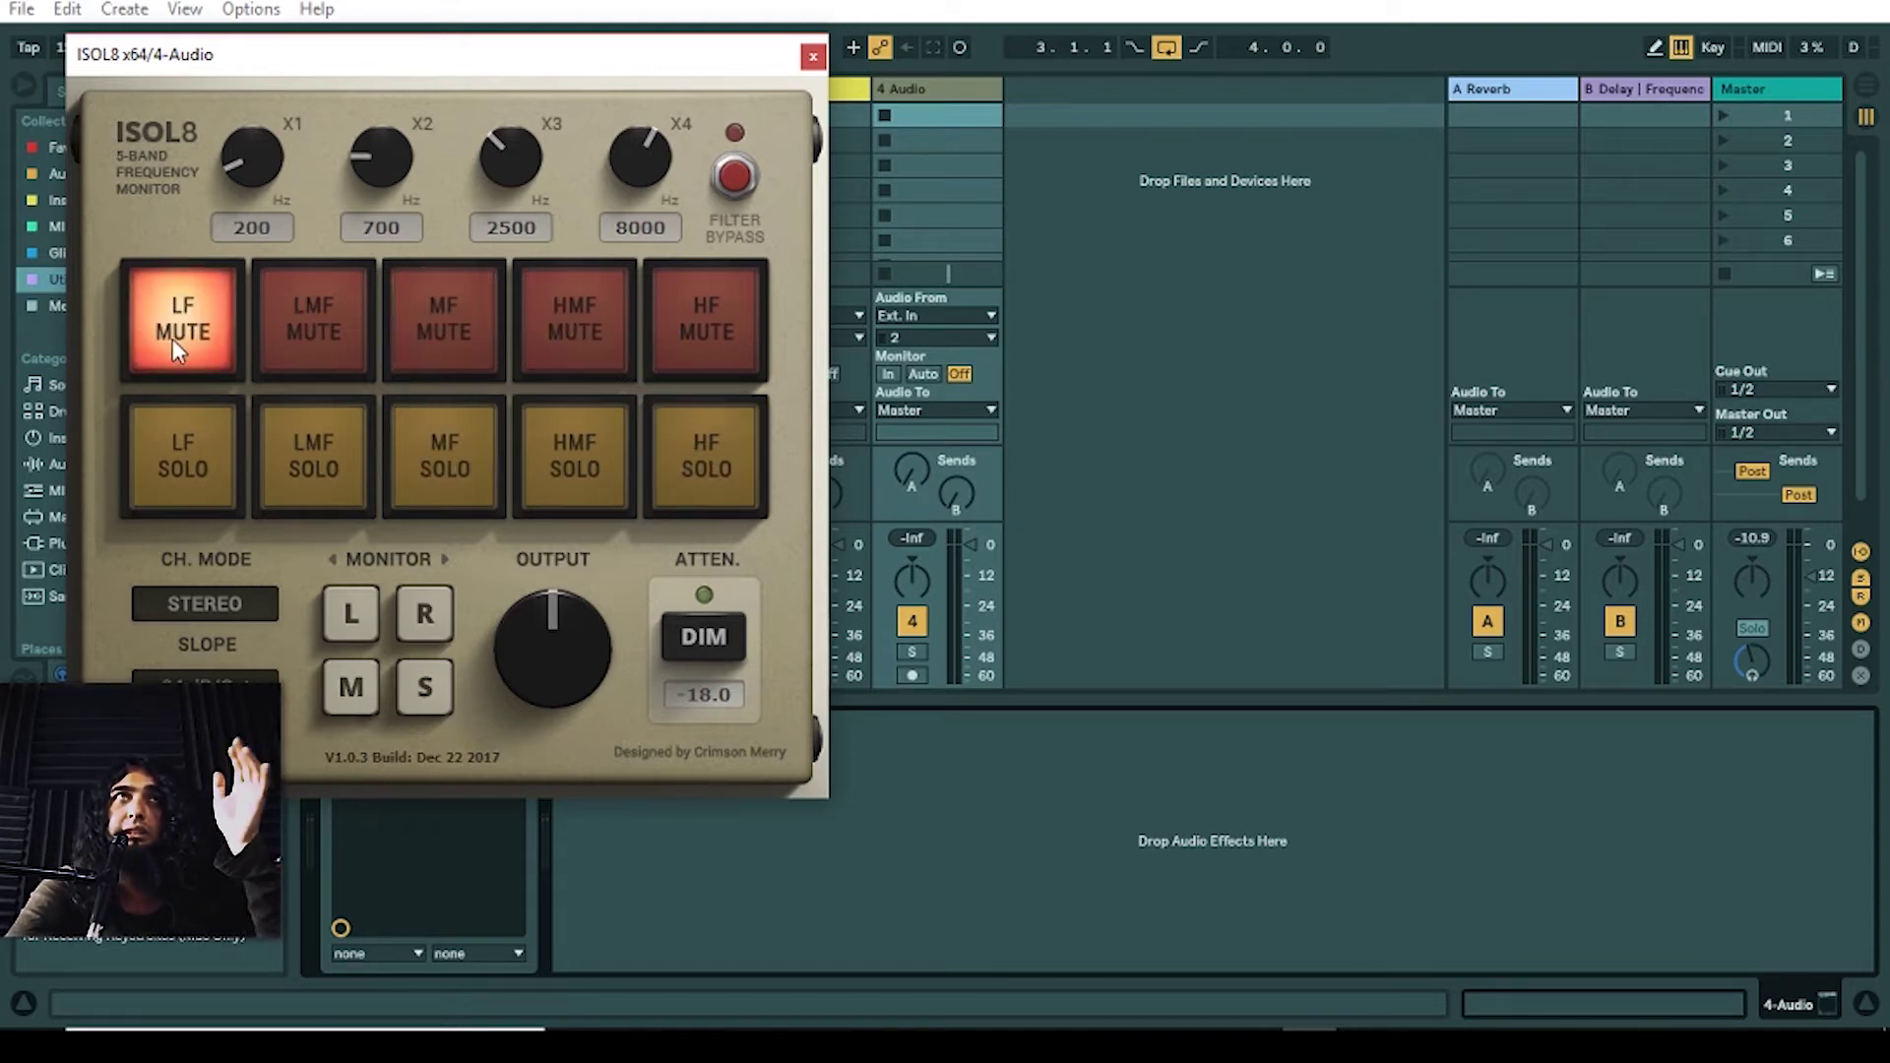
pyautogui.click(175, 337)
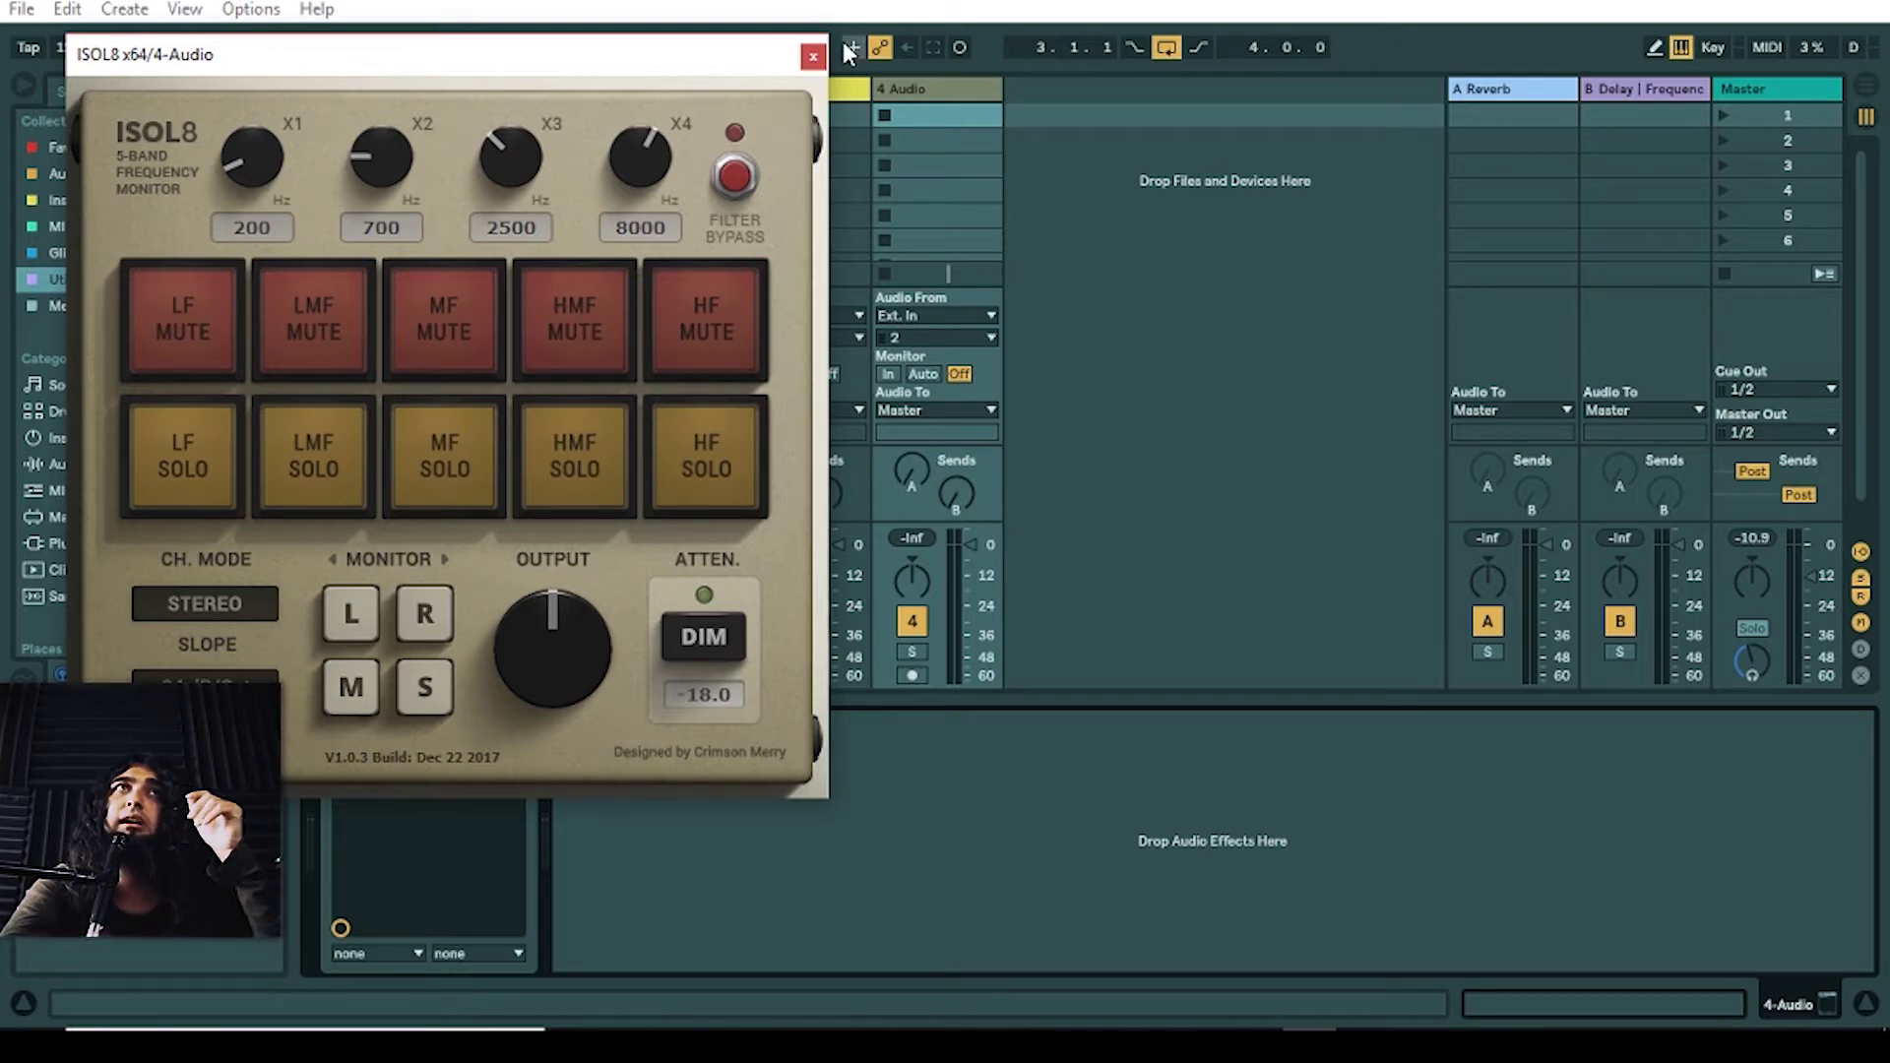
# Step: Remove ISOL8 from the 4 Audio track and load MNotepad from the Utility collection in its place
pyautogui.click(813, 56)
pyautogui.press('Delete')
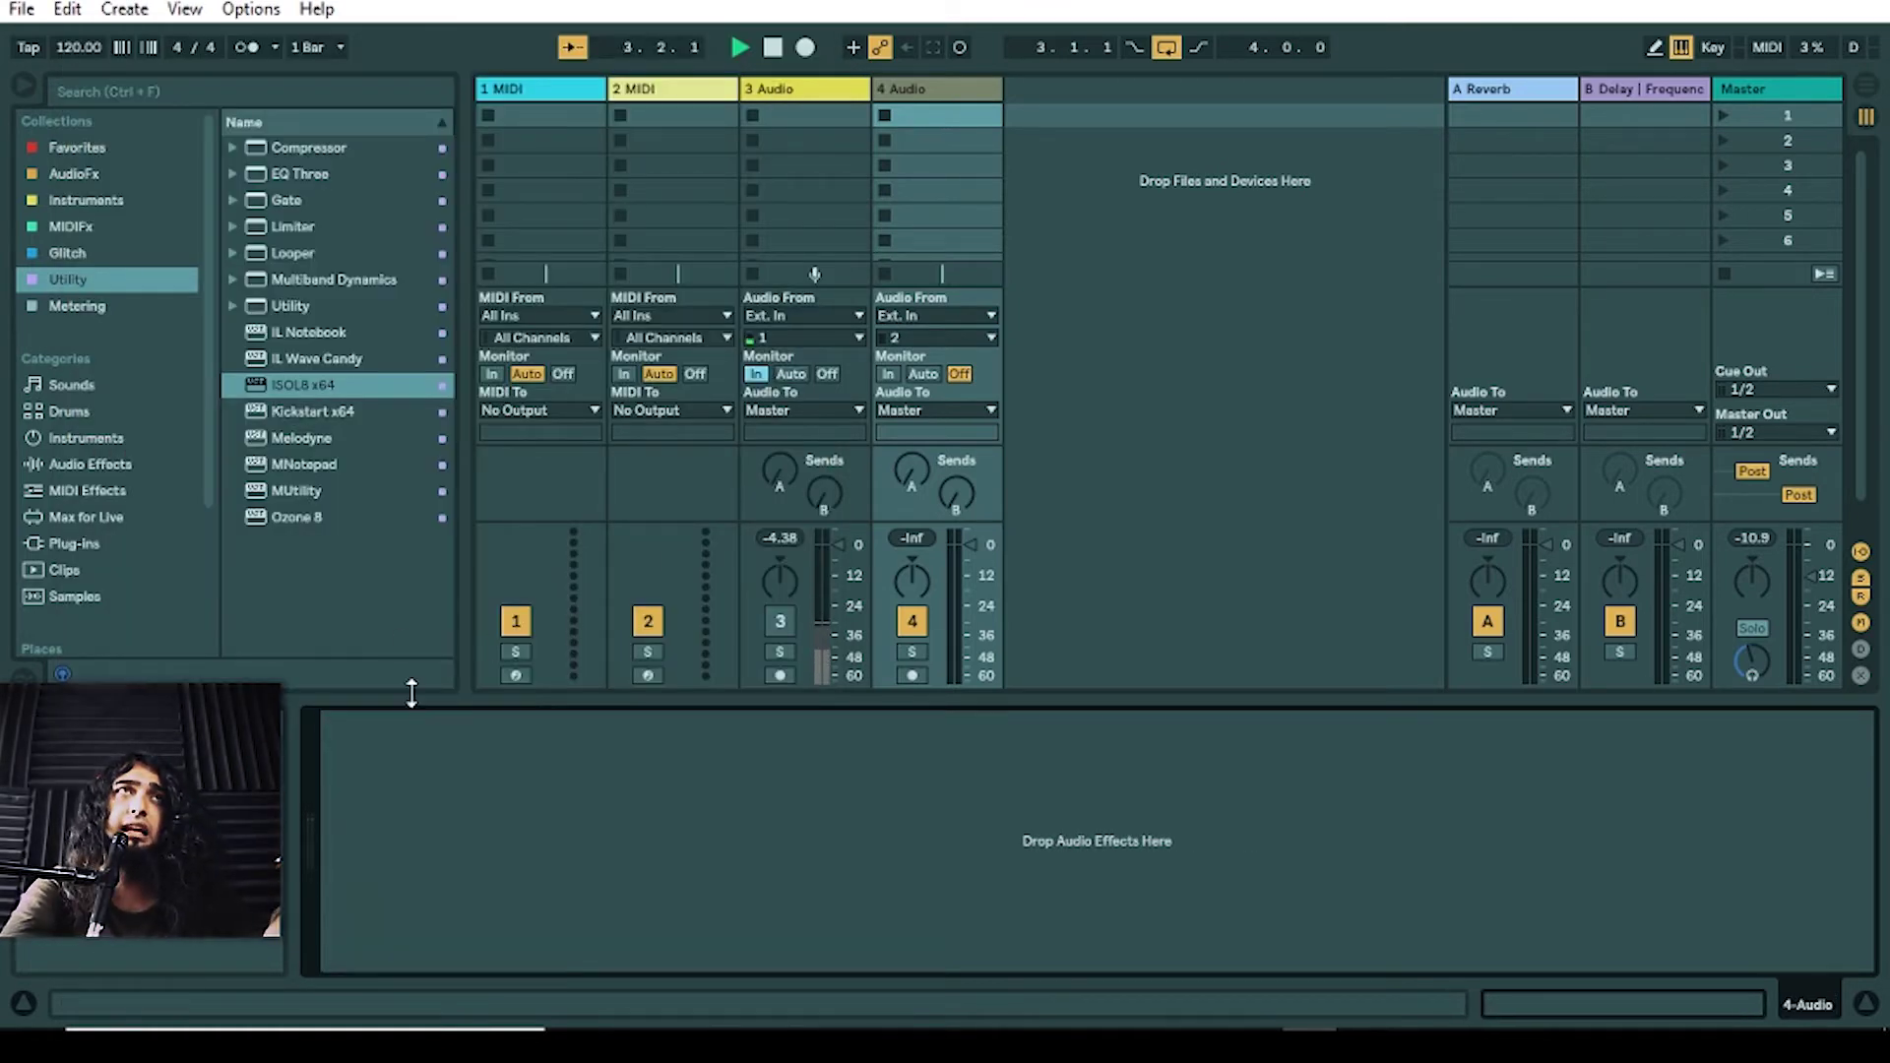
pyautogui.doubleClick(336, 463)
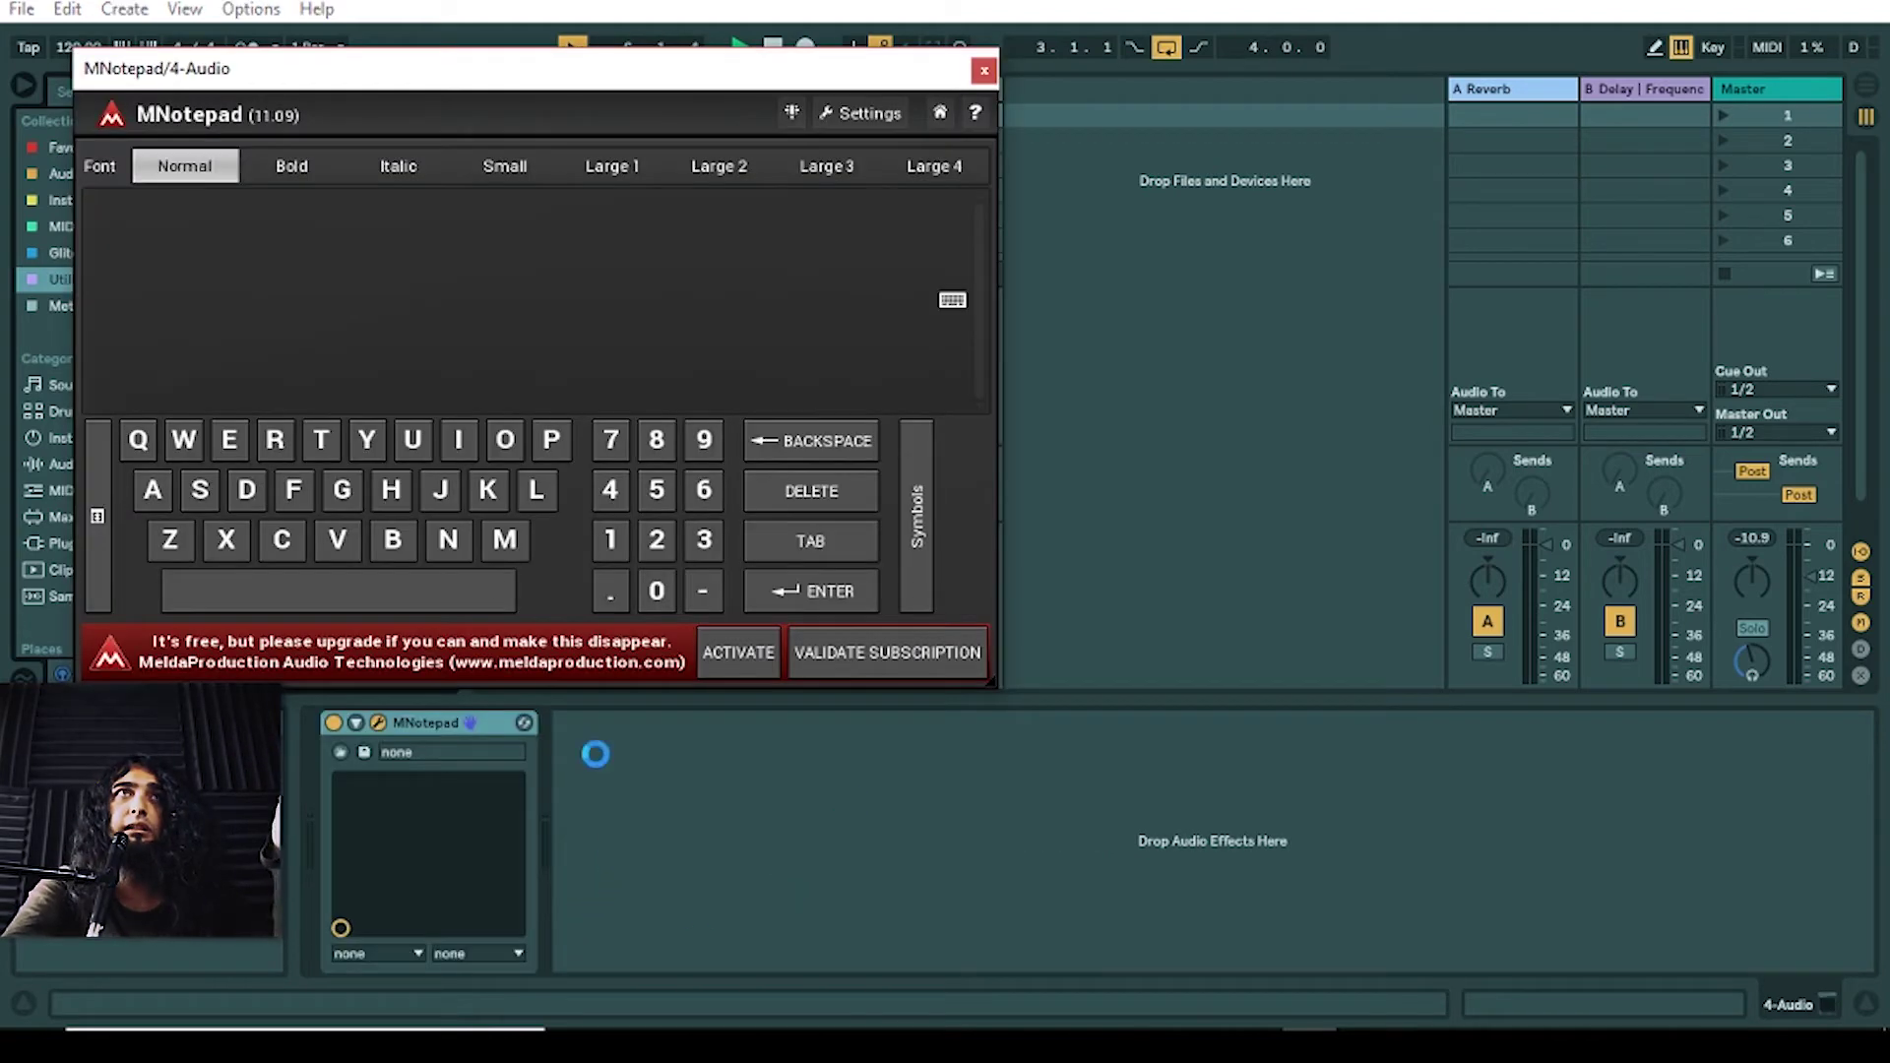
# Step: Enter a few test letters with MNotepad's on-screen keyboard and erase the last one
pyautogui.click(342, 493)
pyautogui.click(349, 504)
pyautogui.click(352, 504)
pyautogui.click(293, 490)
pyautogui.click(200, 489)
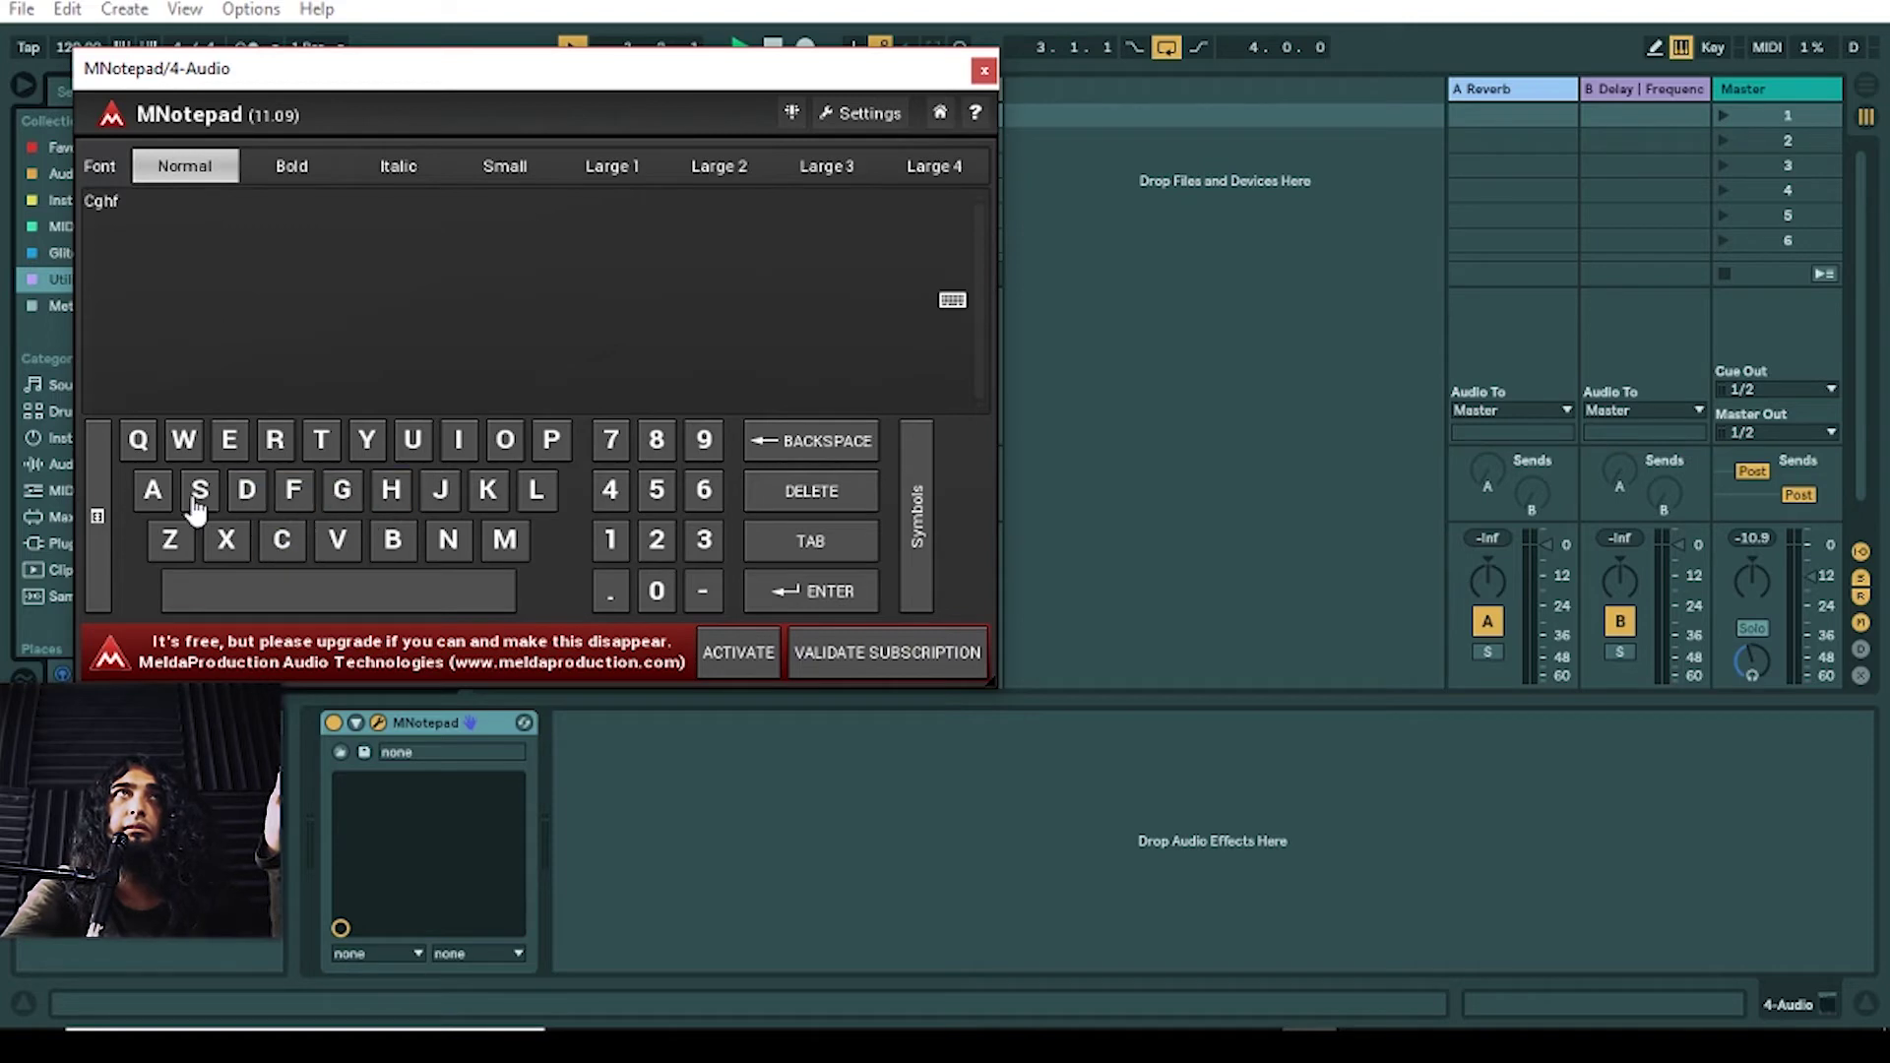
pyautogui.click(844, 440)
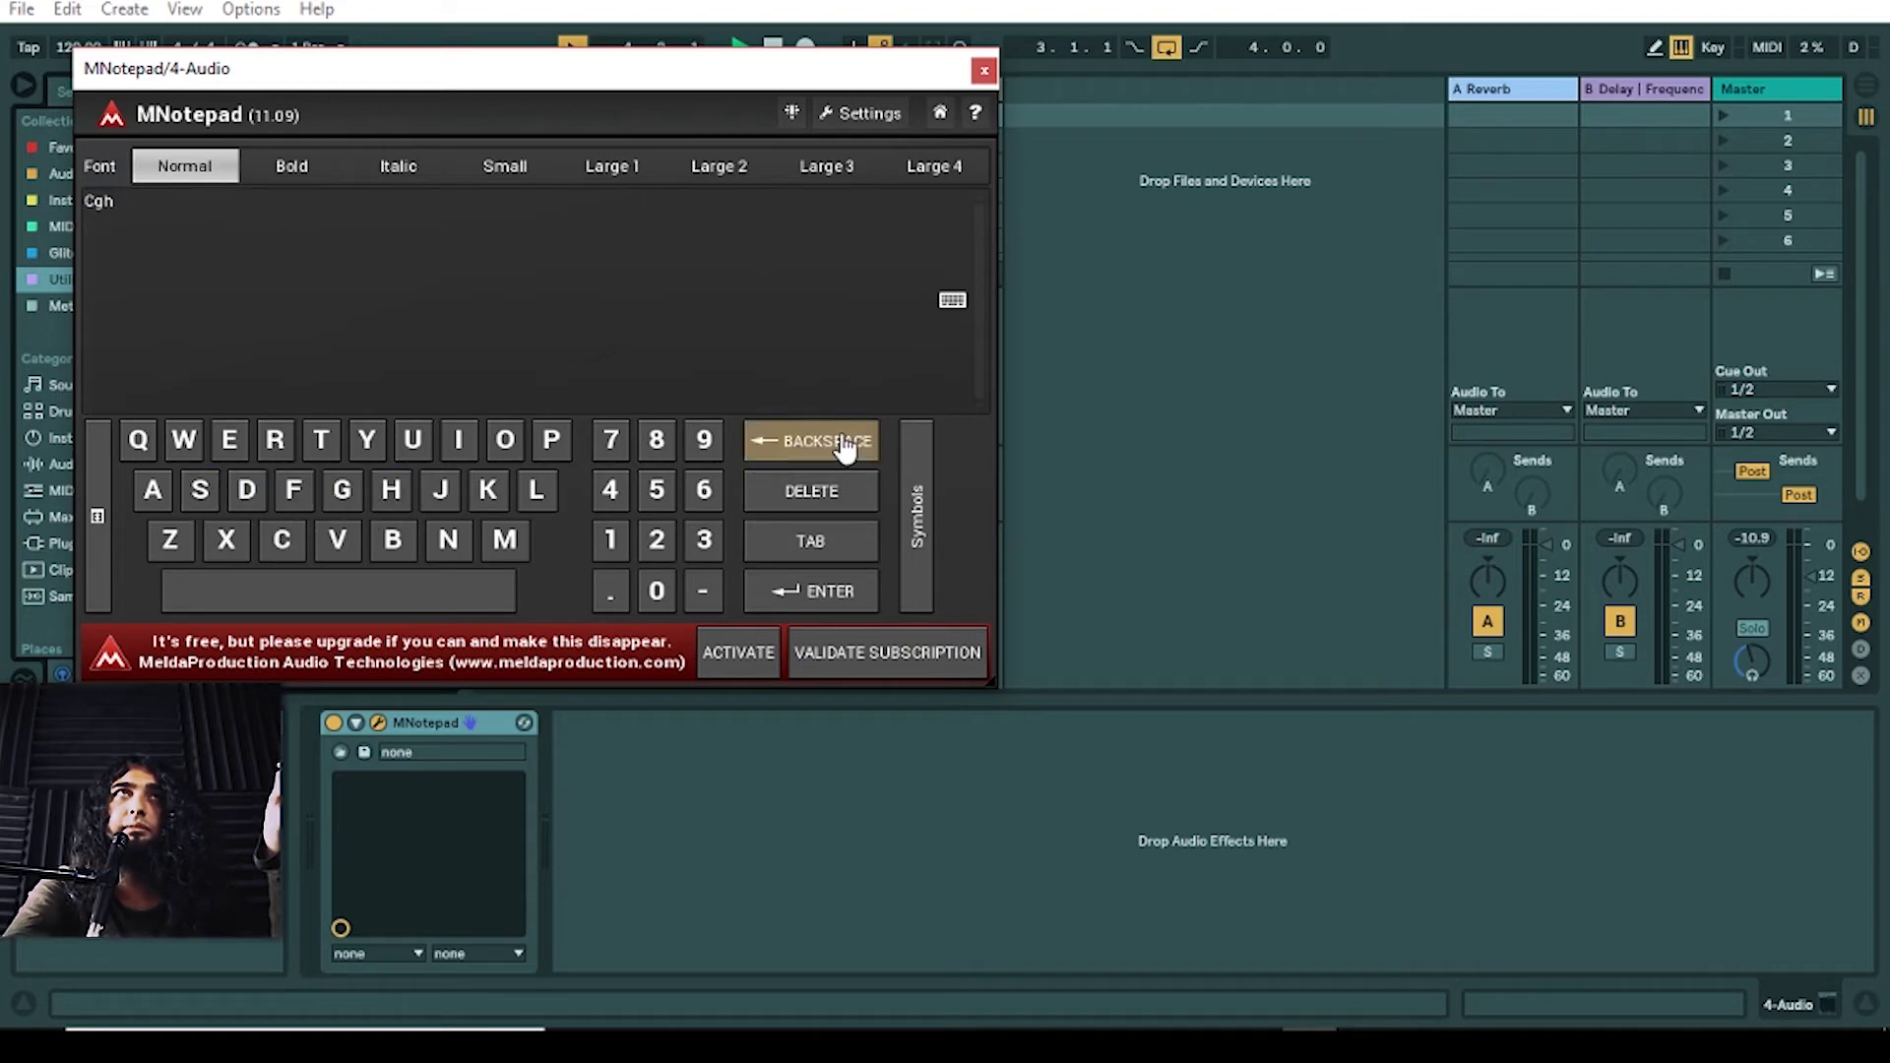
# Step: Close the MNotepad window and delete the device from the 4 Audio track
pyautogui.click(984, 69)
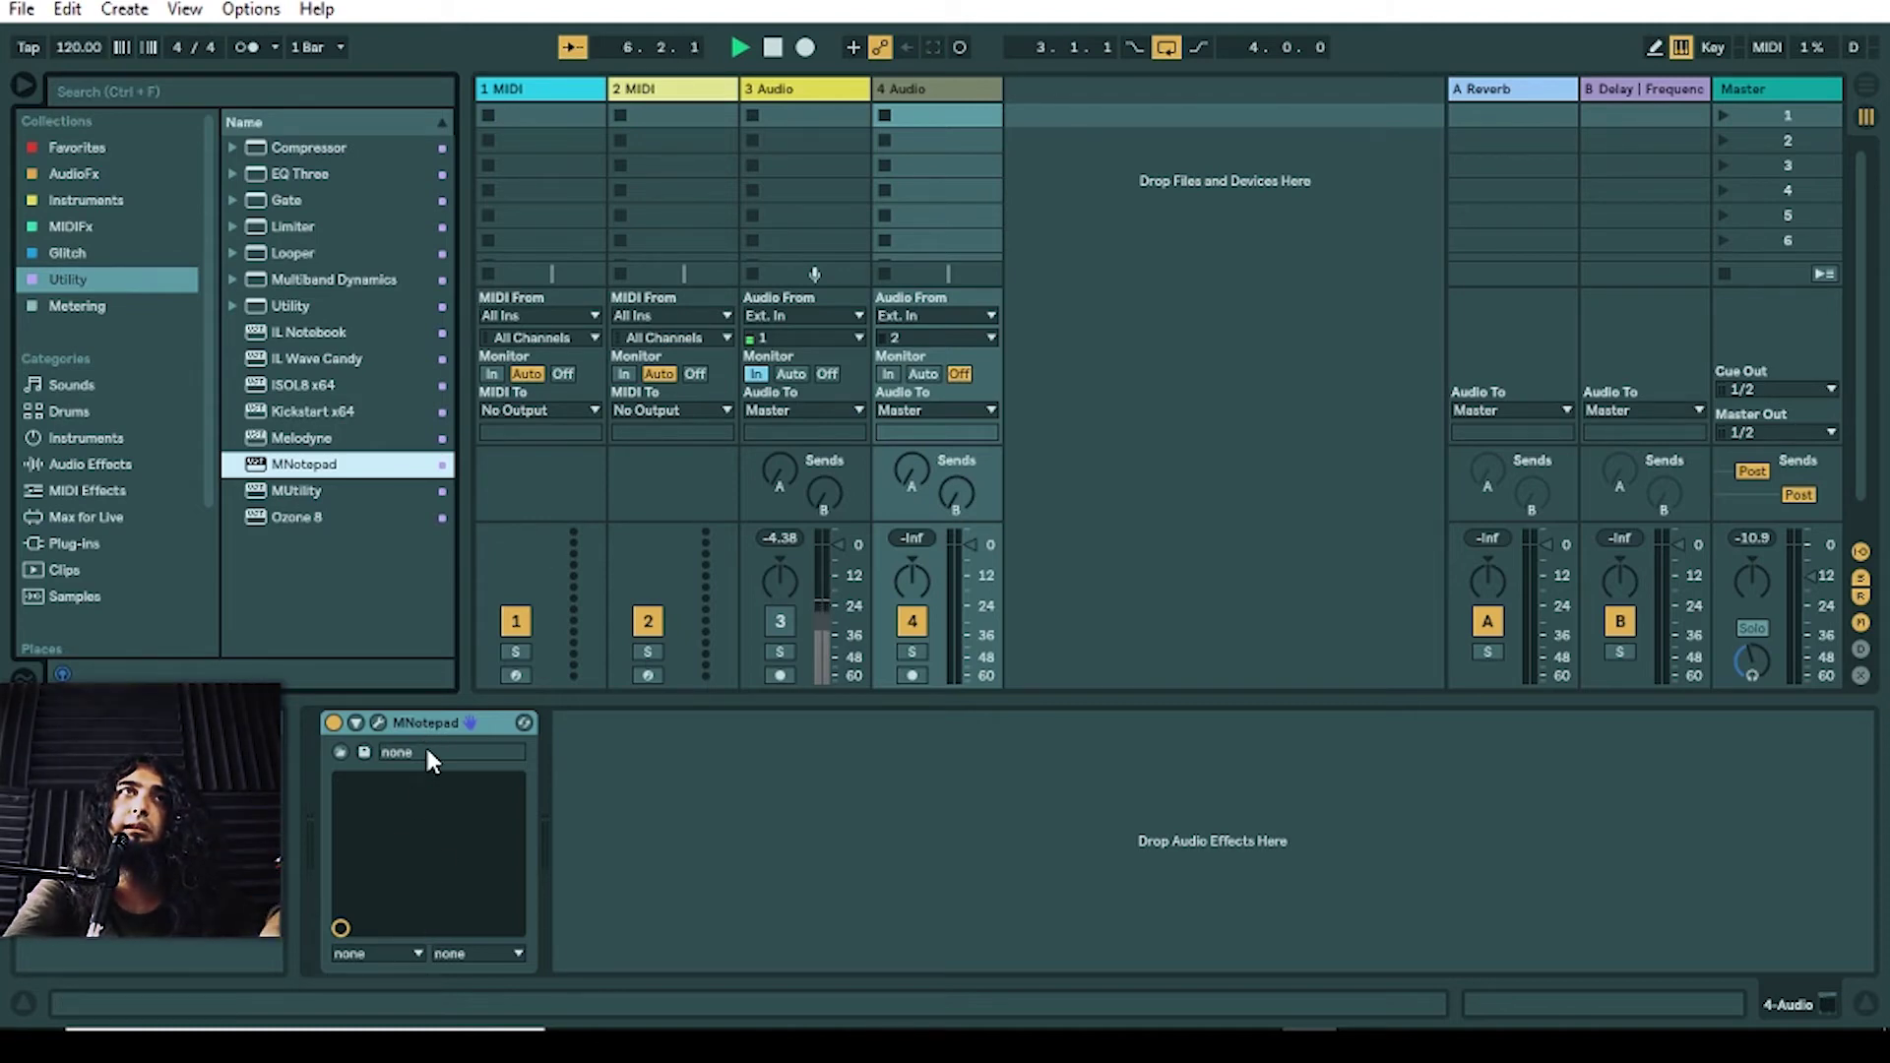
pyautogui.click(422, 721)
pyautogui.press('Delete')
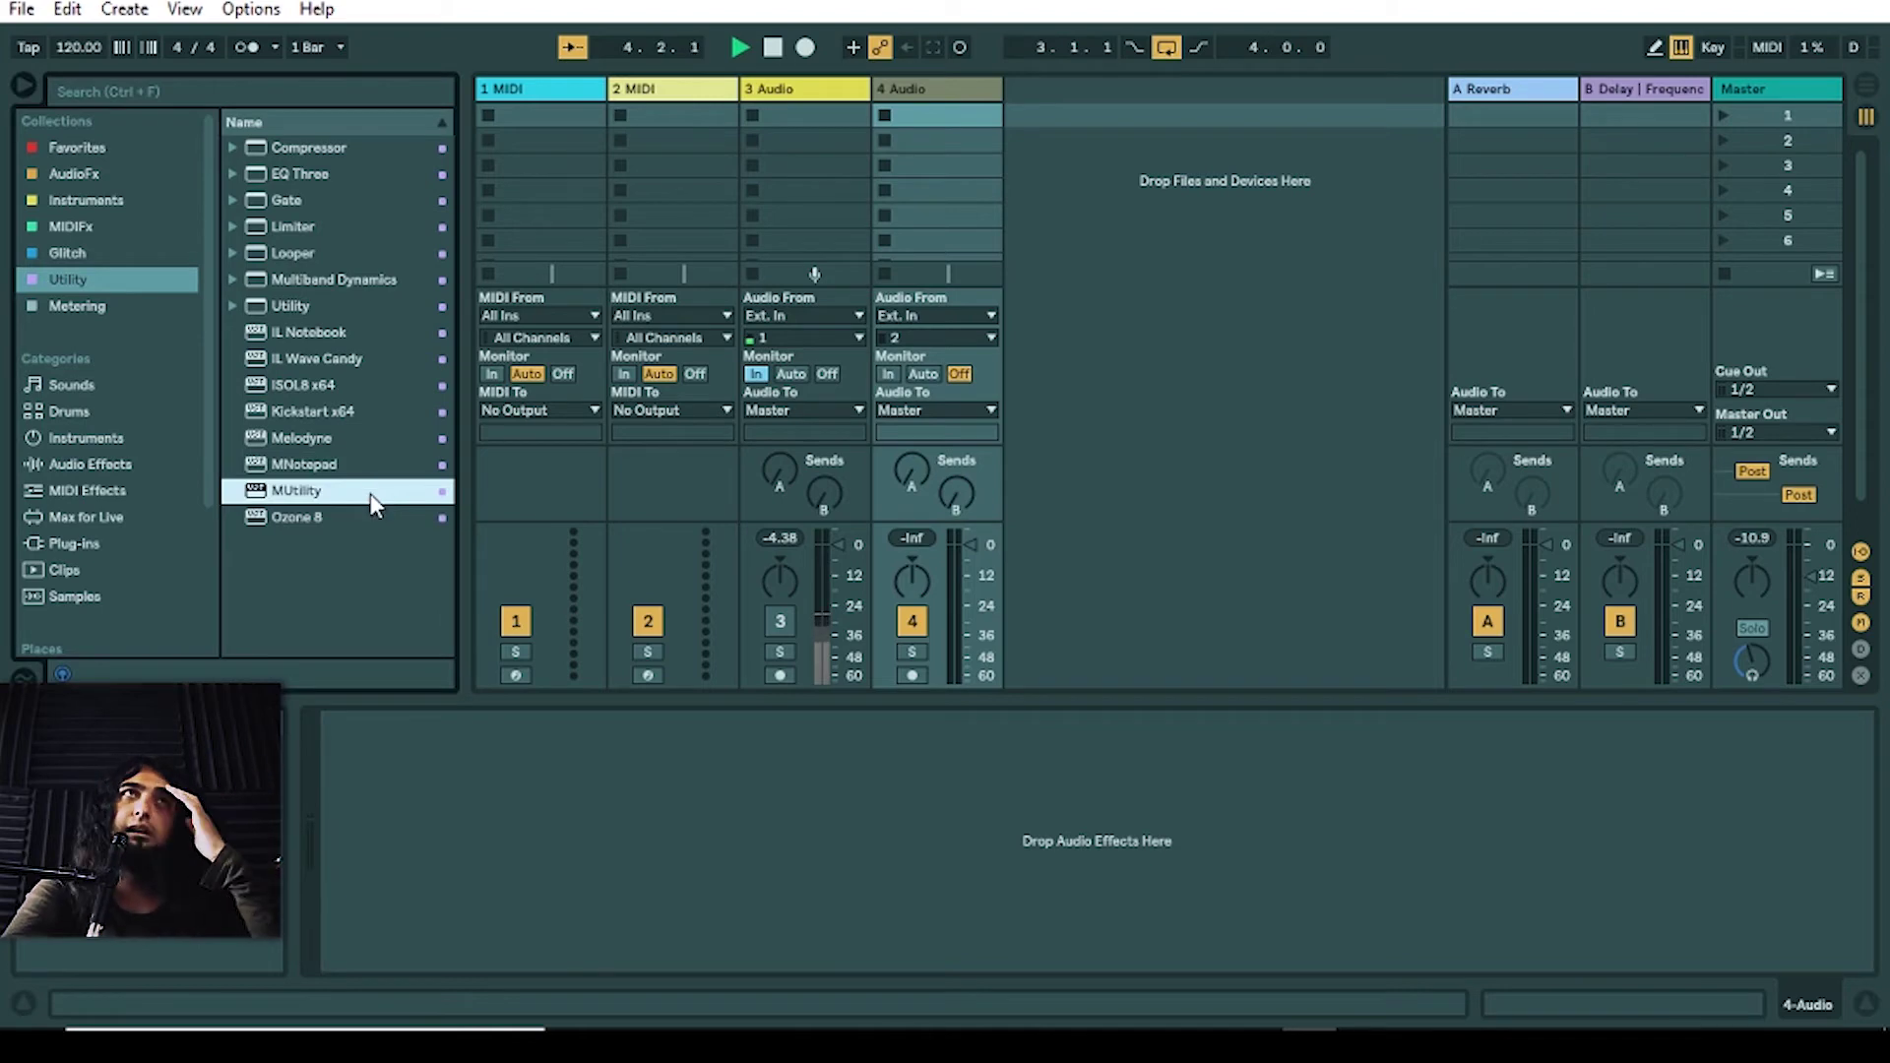
# Step: Review the Utility and Metering collections, looking at the Utility, Tuner and Spectrum devices
pyautogui.click(289, 313)
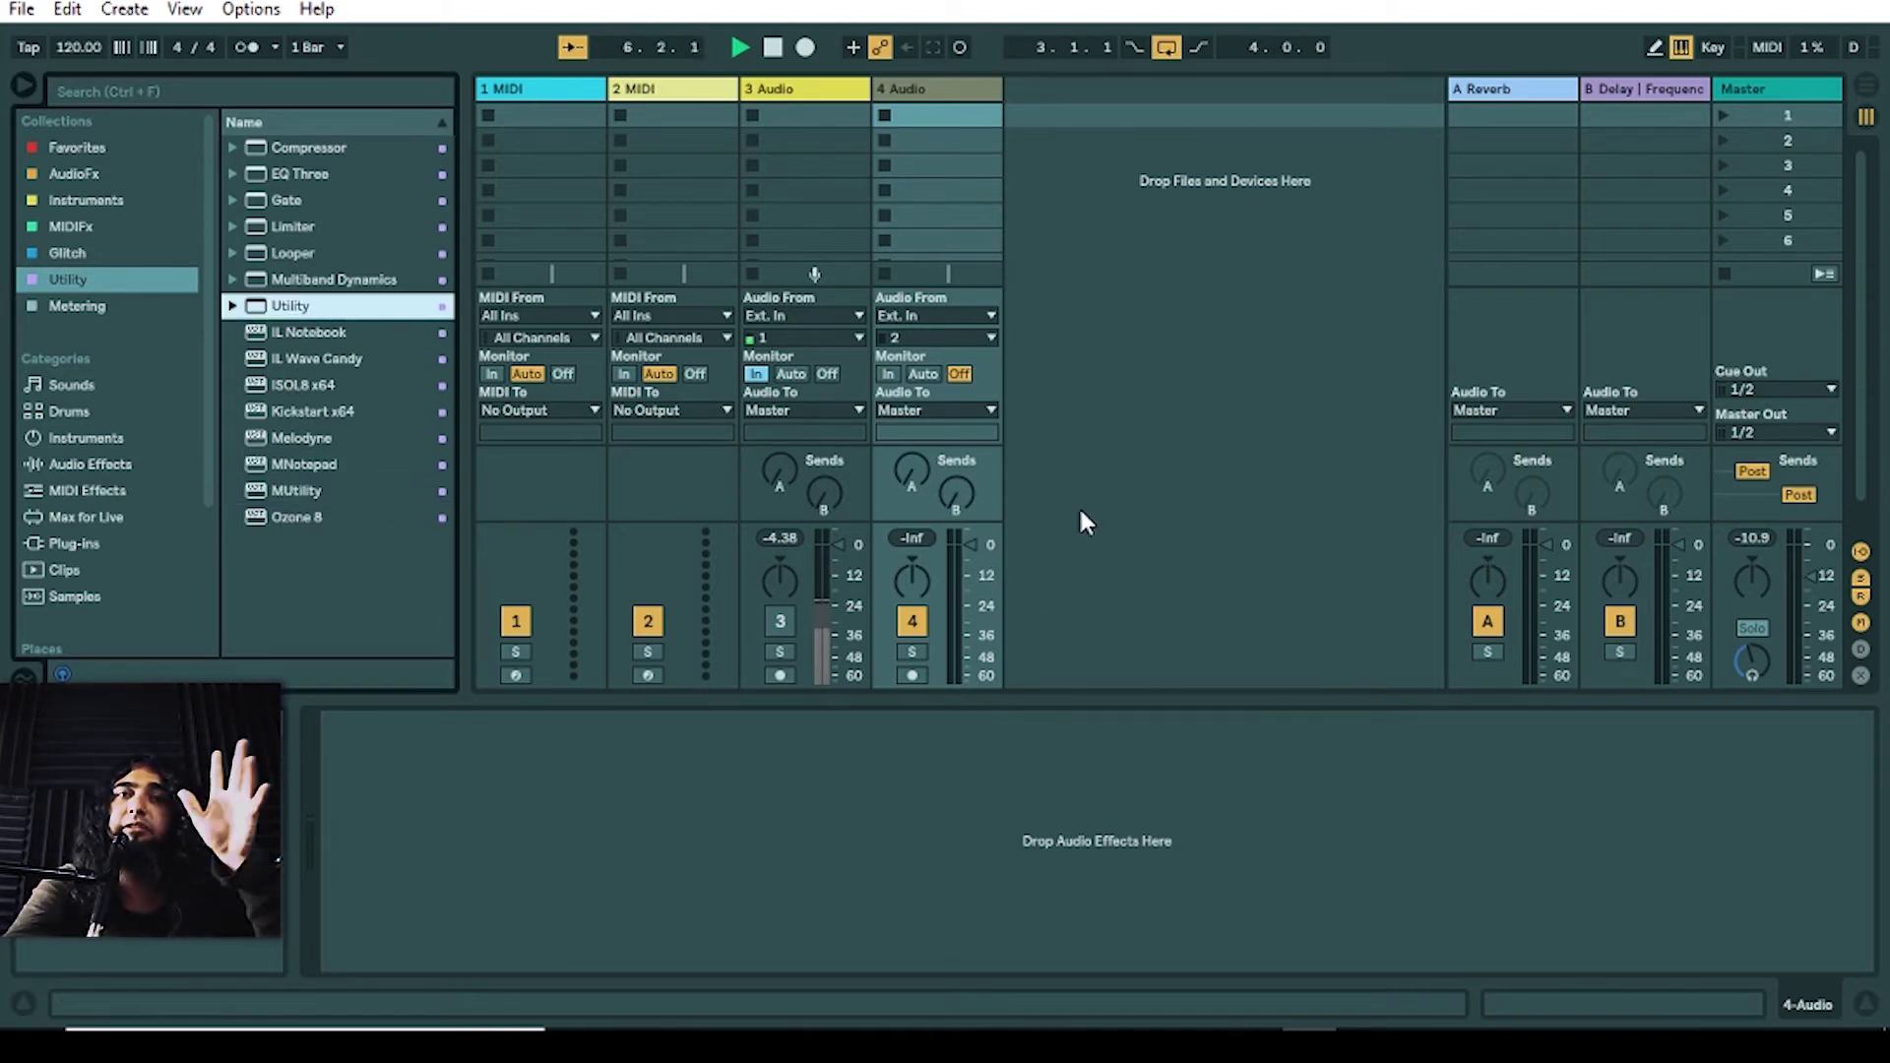
pyautogui.click(78, 311)
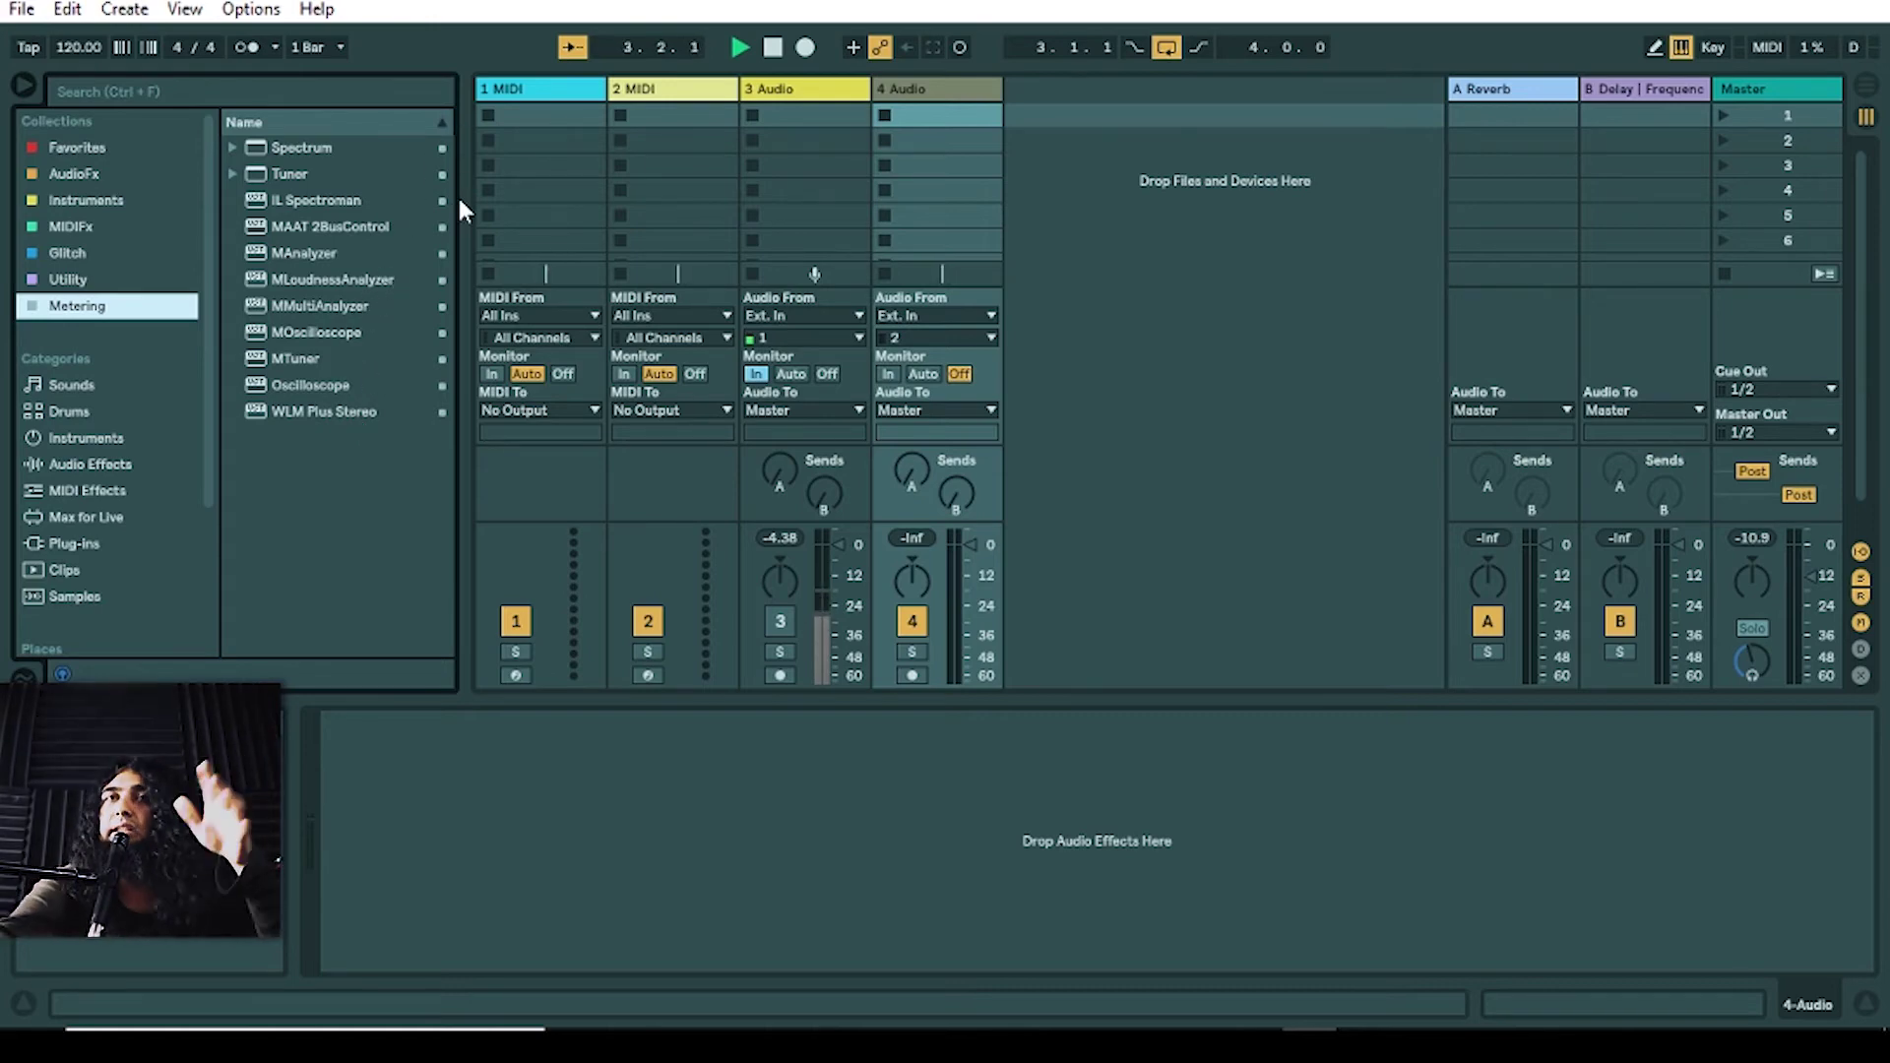
pyautogui.click(295, 177)
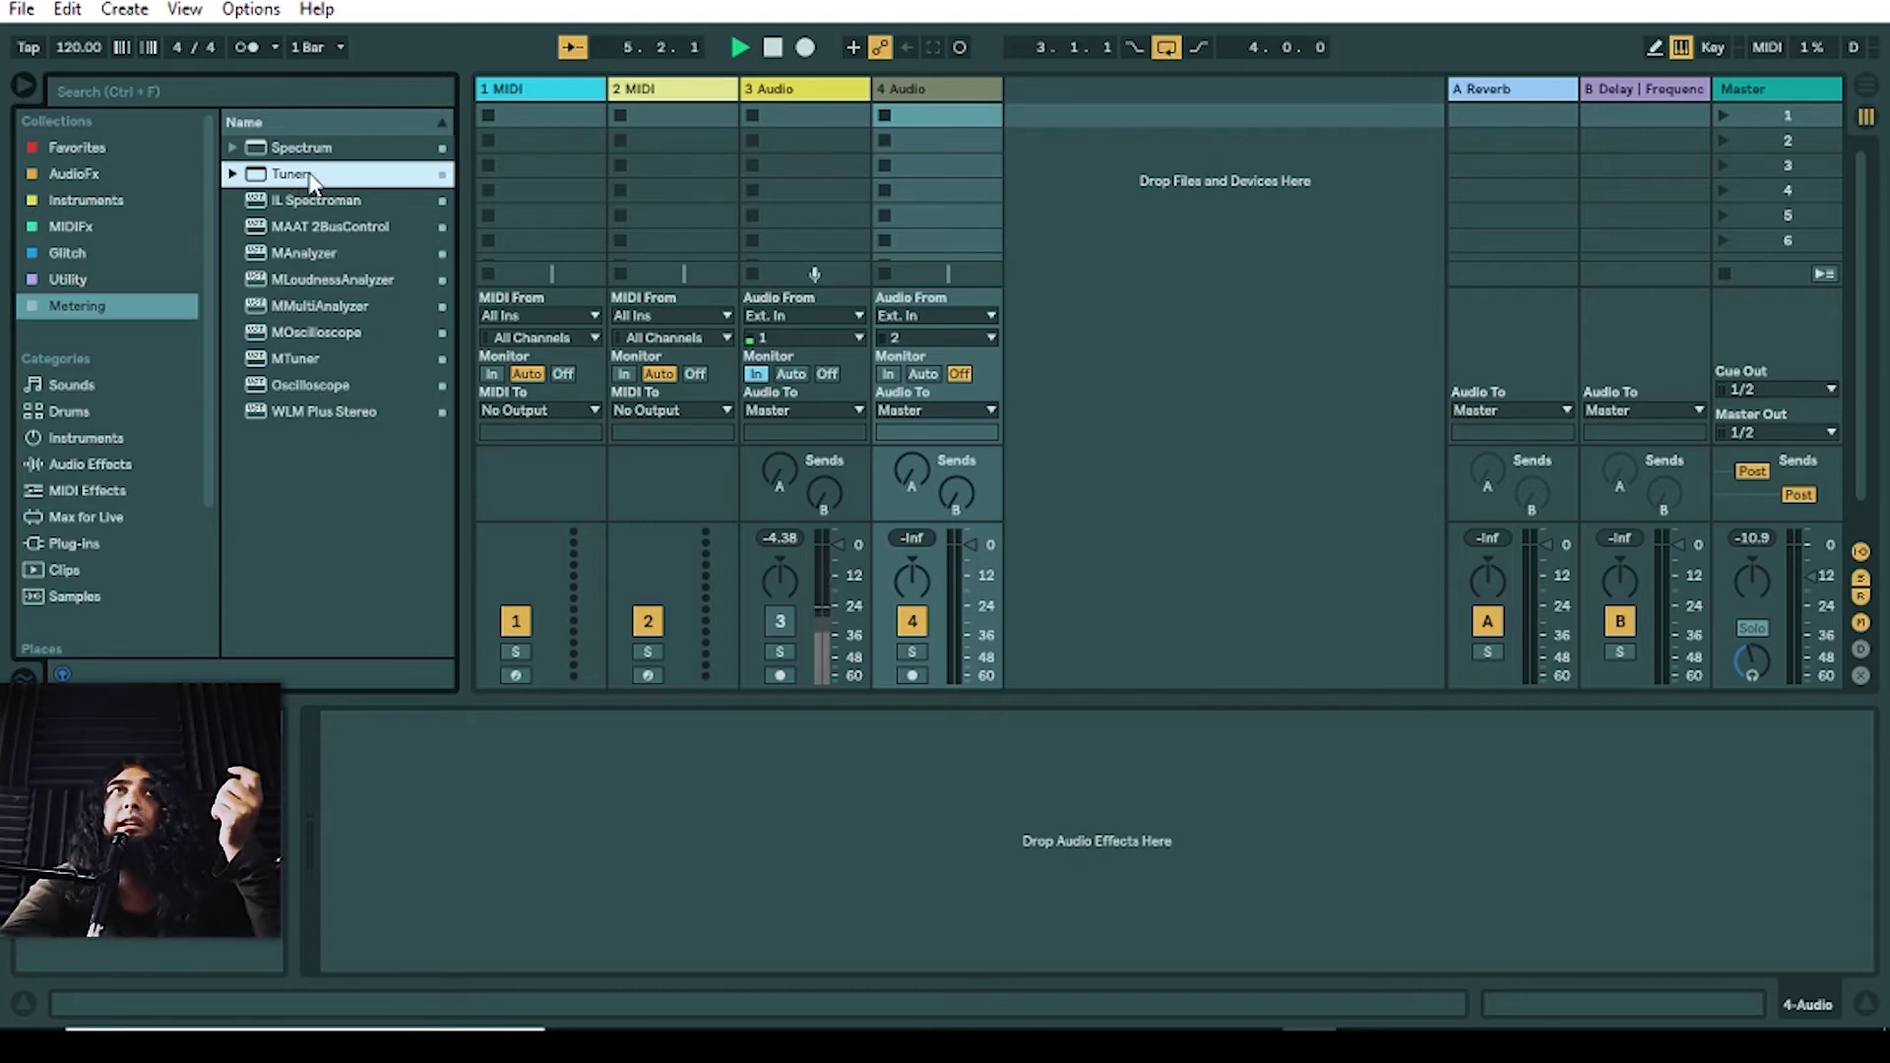
pyautogui.click(327, 150)
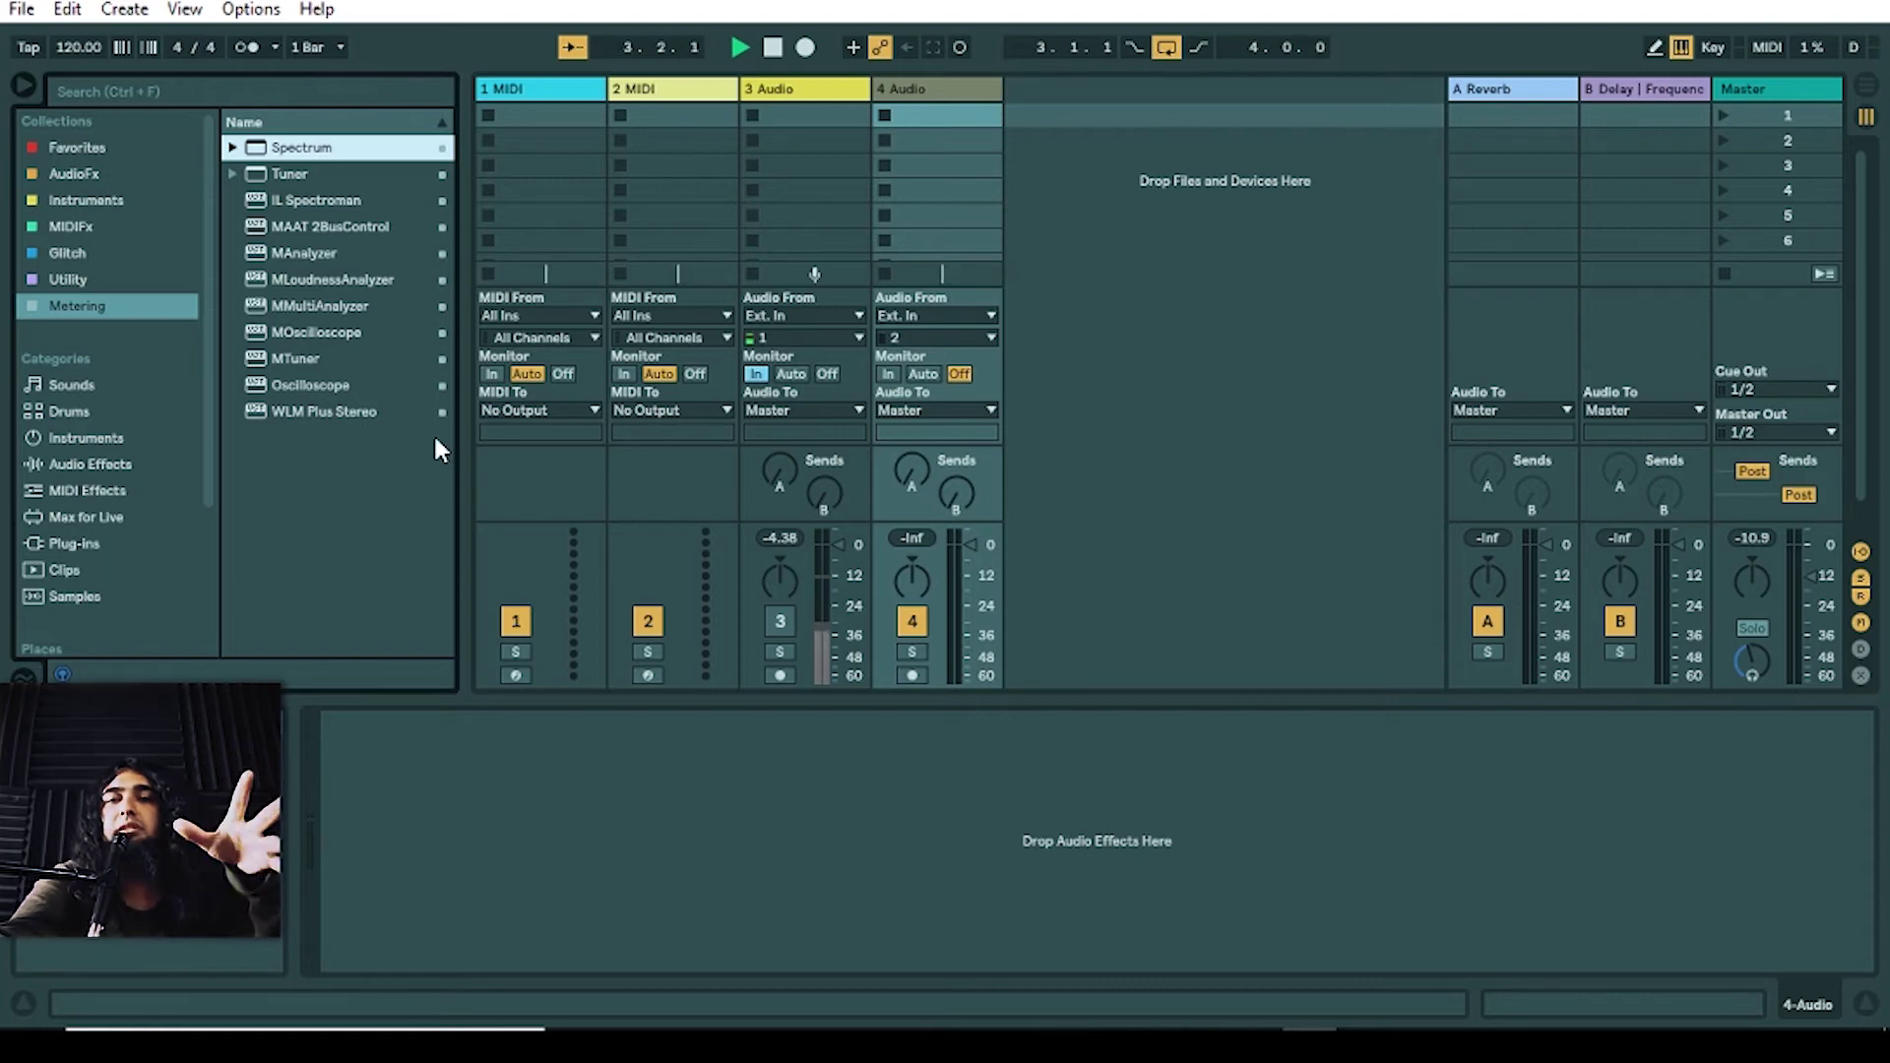
pyautogui.click(122, 285)
pyautogui.click(110, 313)
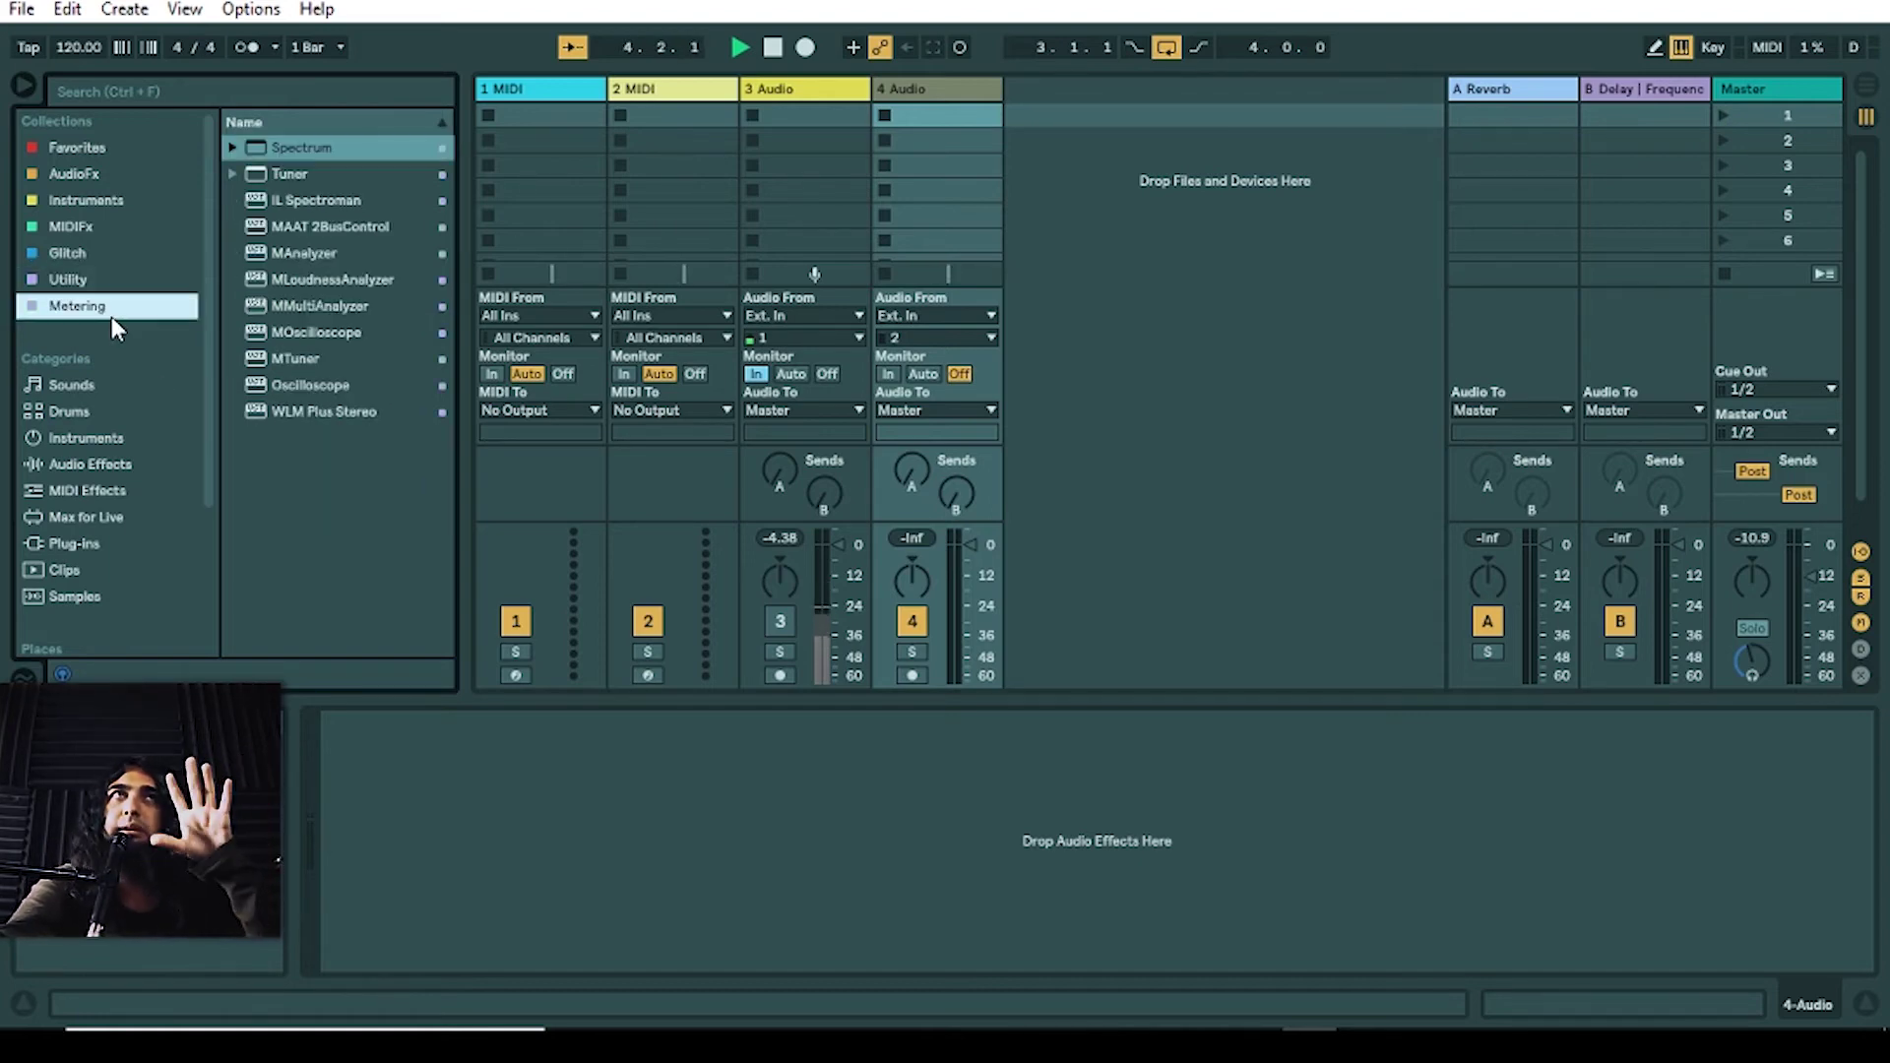
pyautogui.click(126, 203)
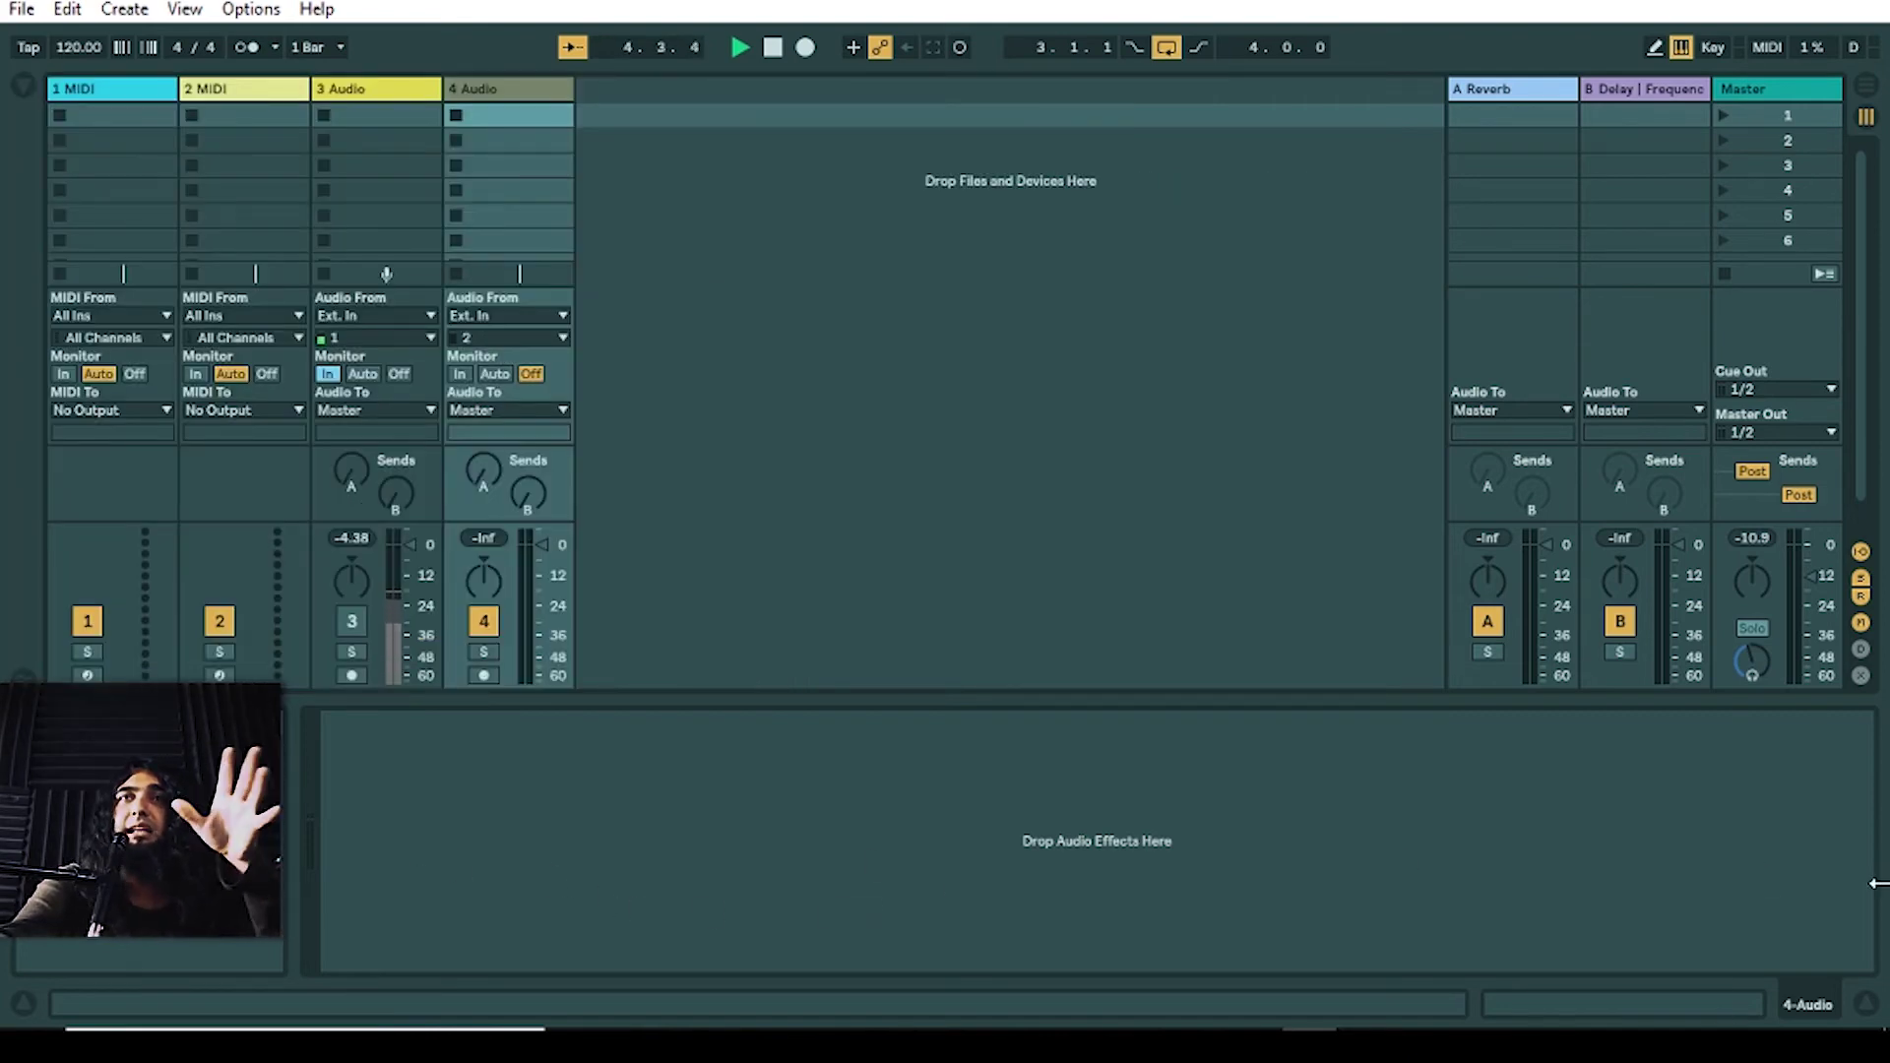
# Step: Select the 3 Audio track, show the browser again and look through the AudioFx collection
pyautogui.click(1108, 836)
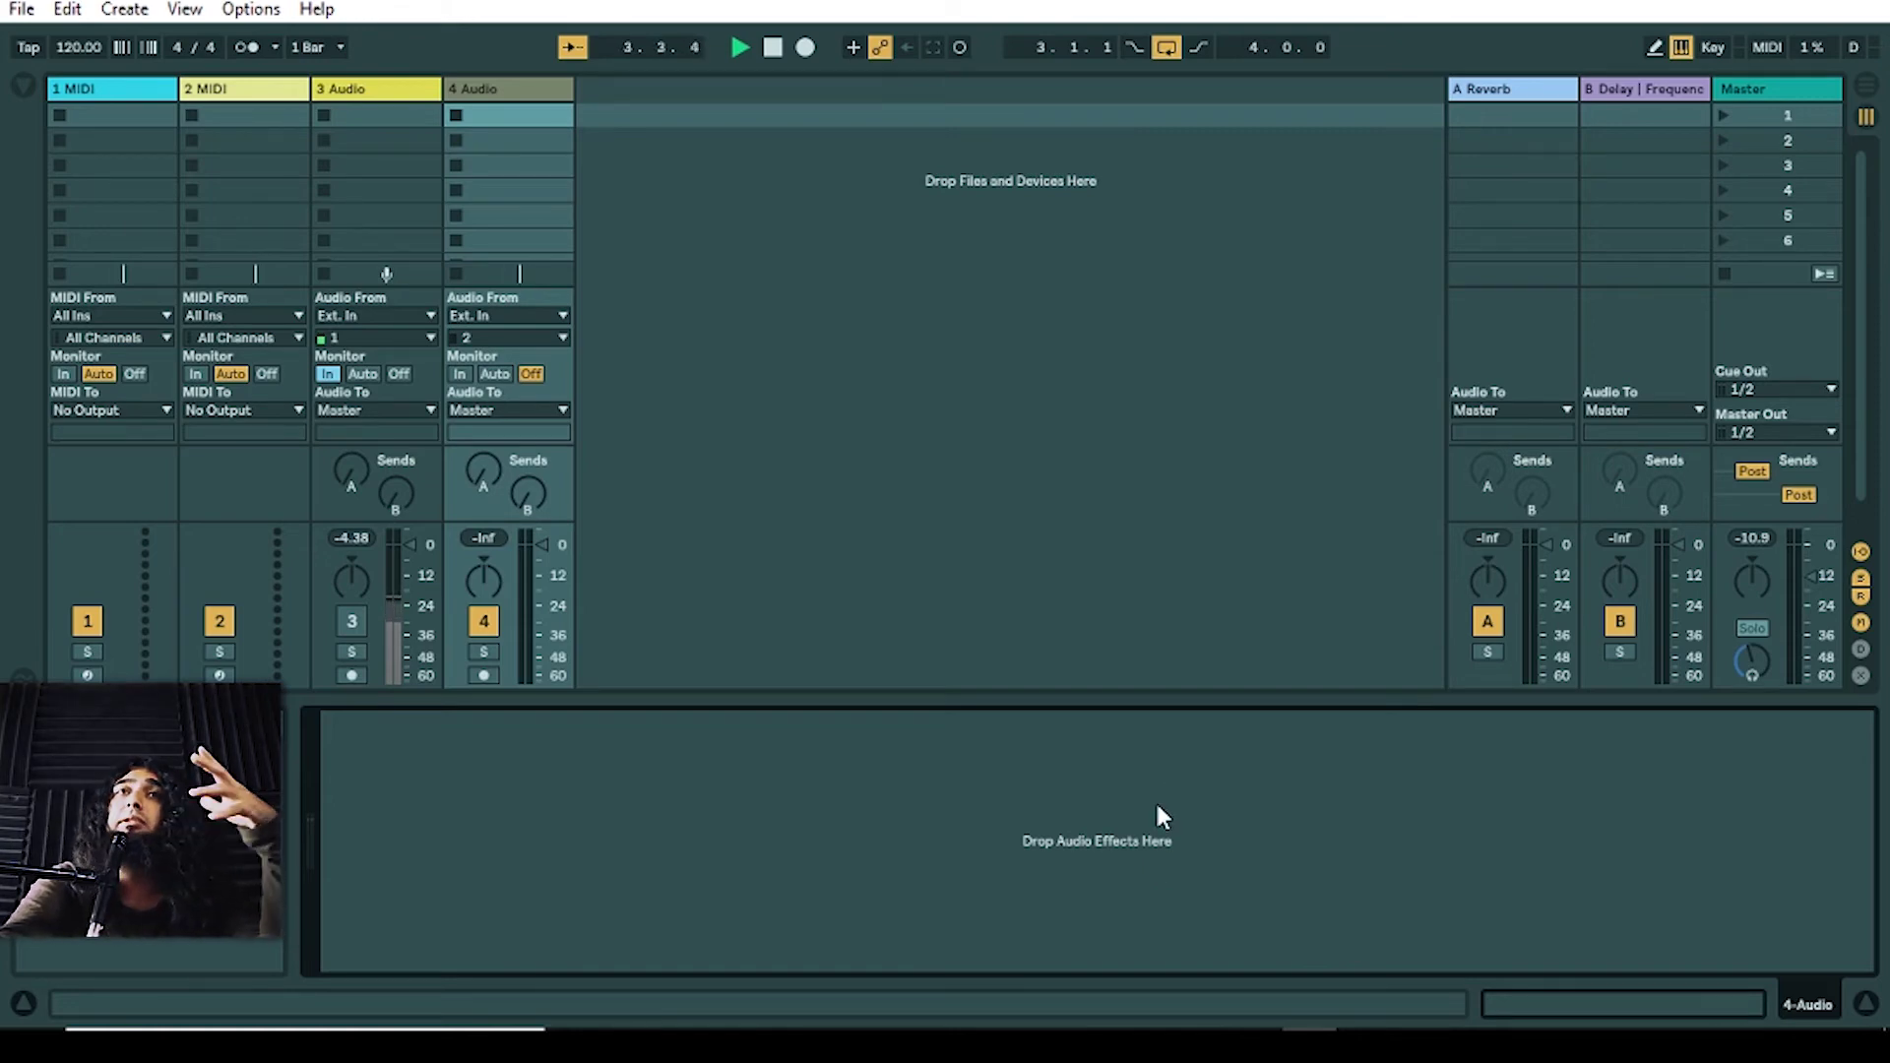
pyautogui.click(1011, 541)
pyautogui.click(323, 92)
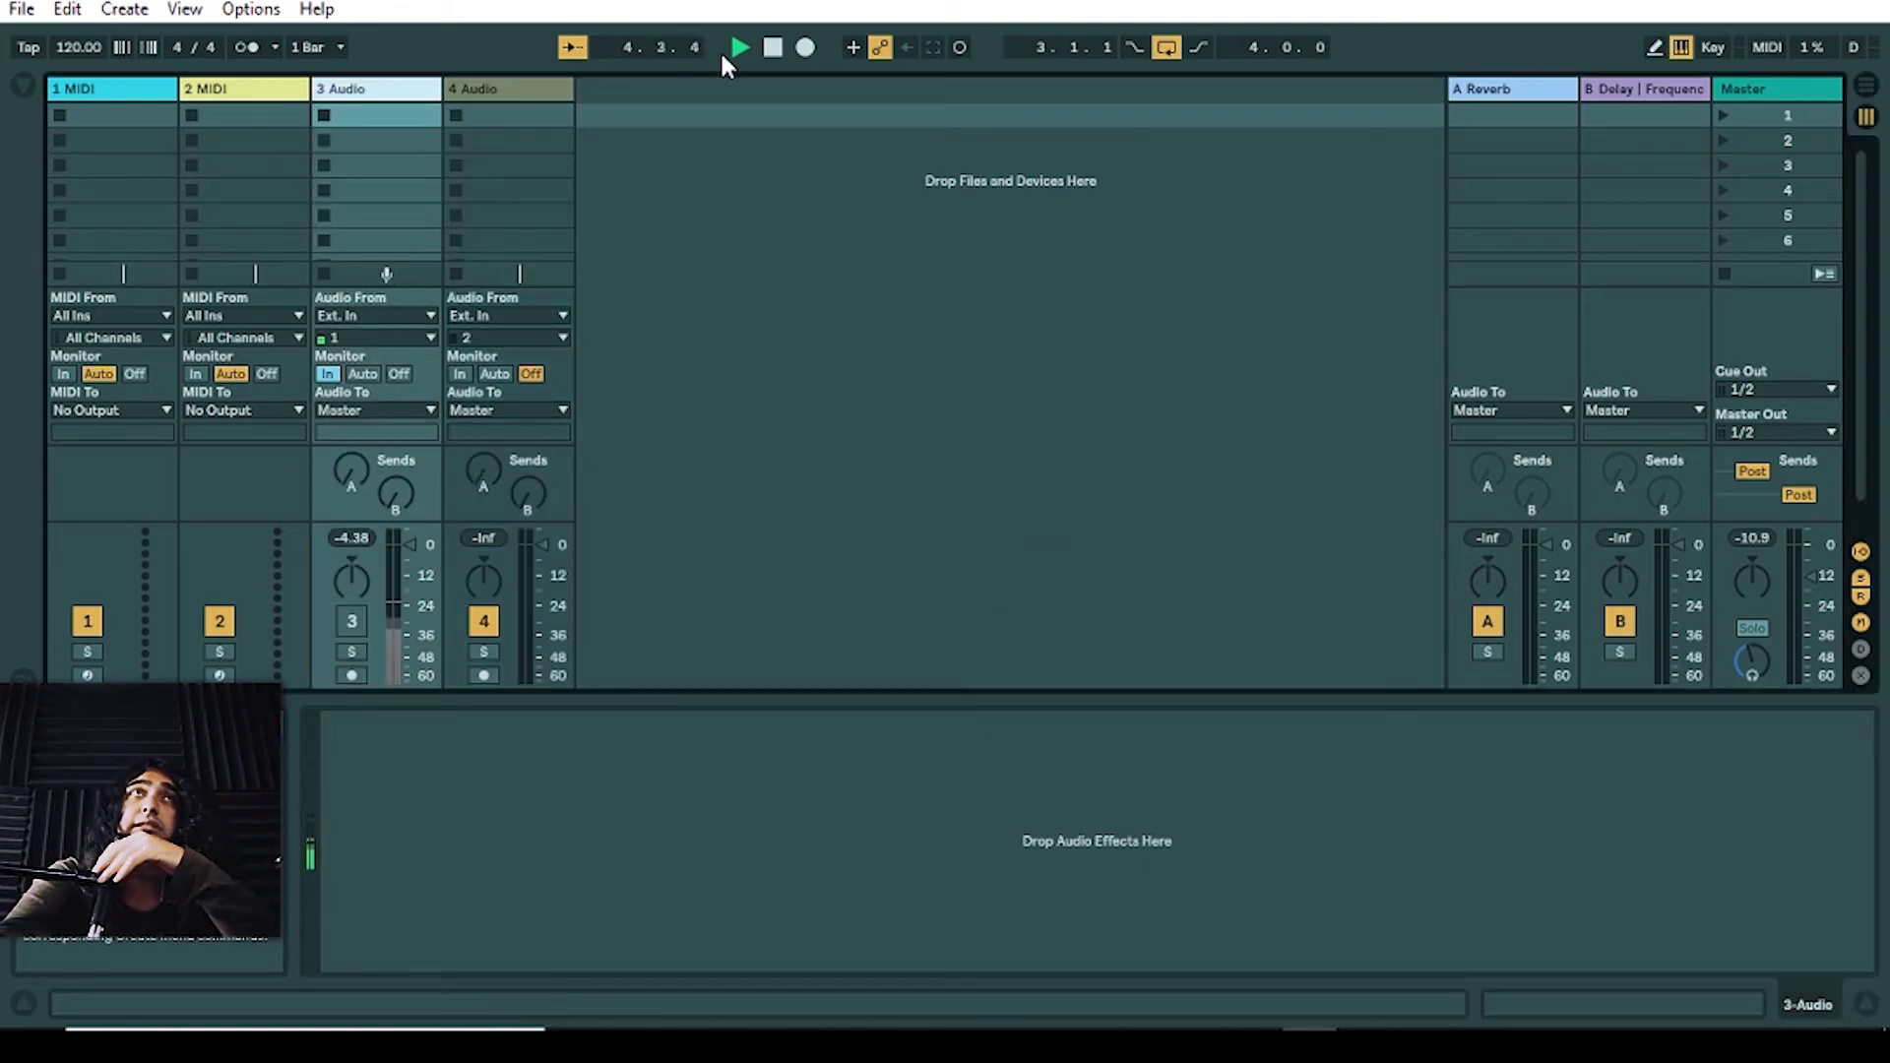
pyautogui.click(22, 85)
pyautogui.click(99, 177)
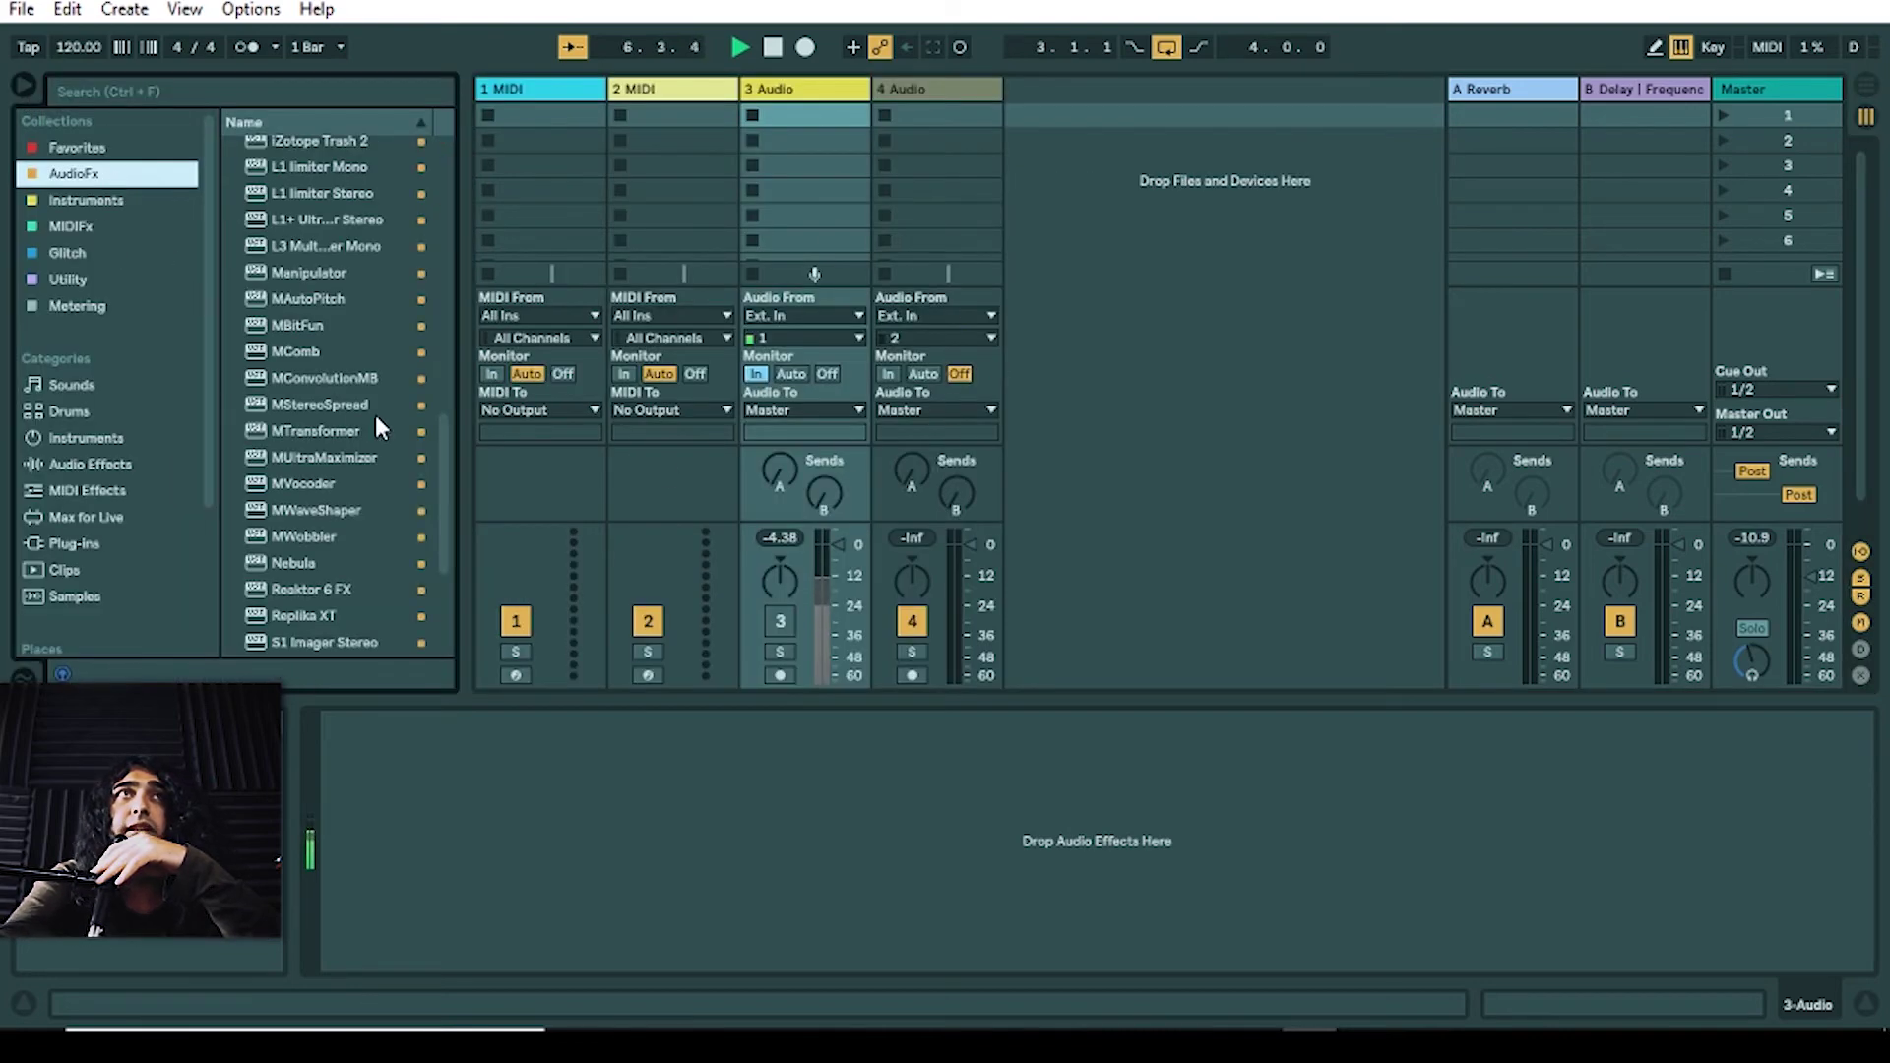
pyautogui.scroll(-5, 372, 492)
pyautogui.scroll(8, 372, 508)
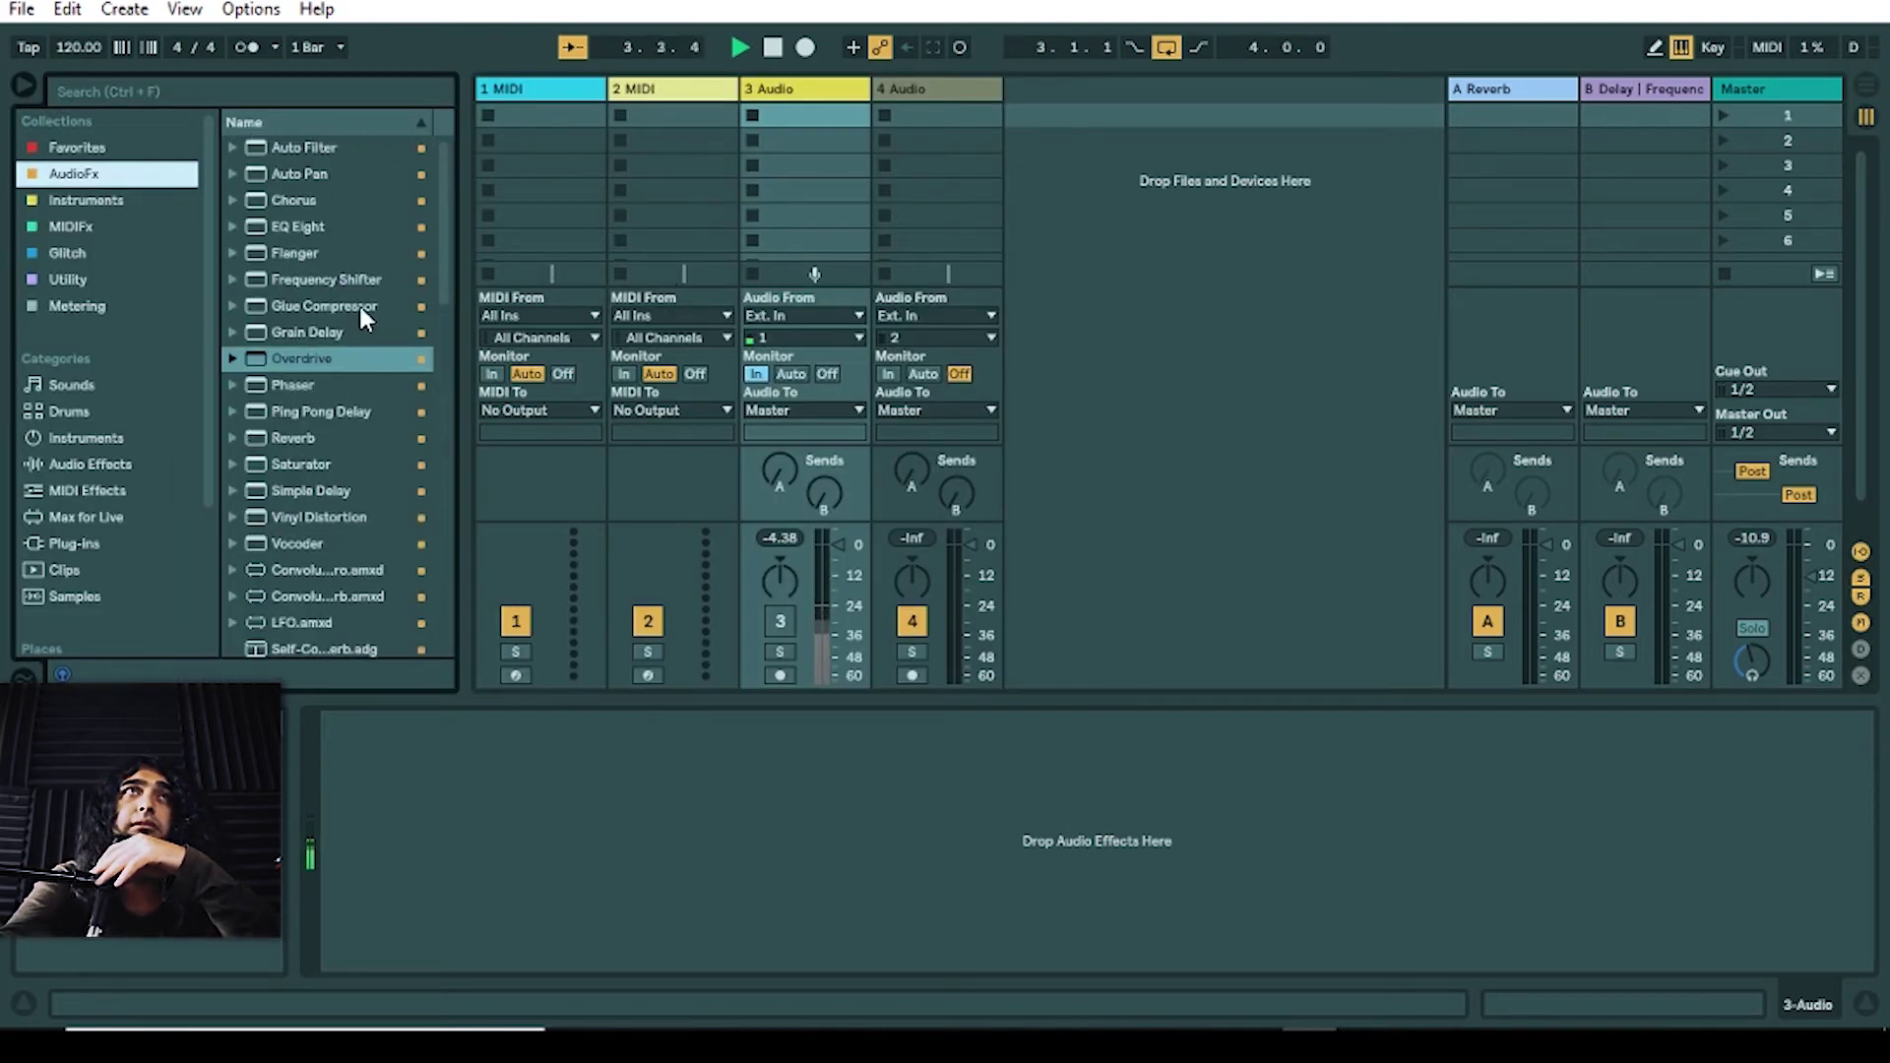
# Step: Build an effect chain on the 3 Audio track from Auto Filter, Chorus and Glue Compressor, in that order
pyautogui.doubleClick(317, 148)
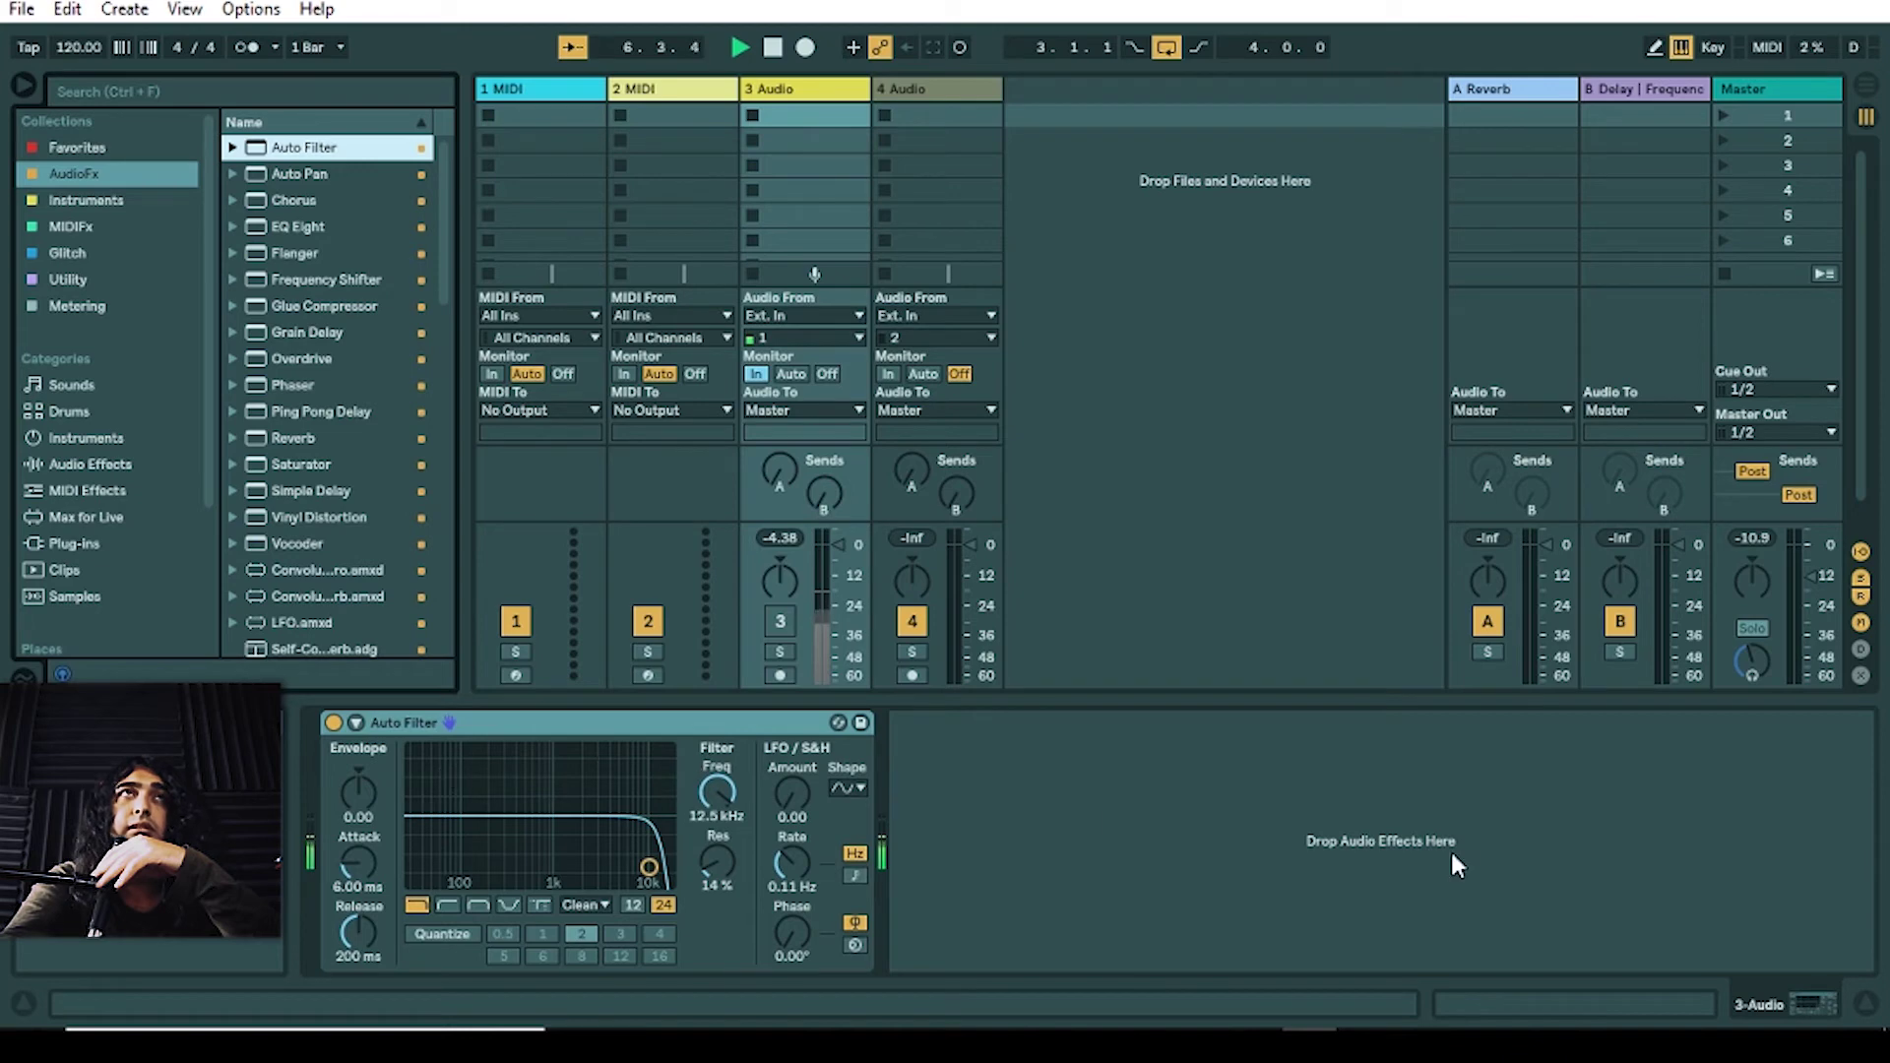
pyautogui.moveTo(287, 201); pyautogui.dragTo(926, 724)
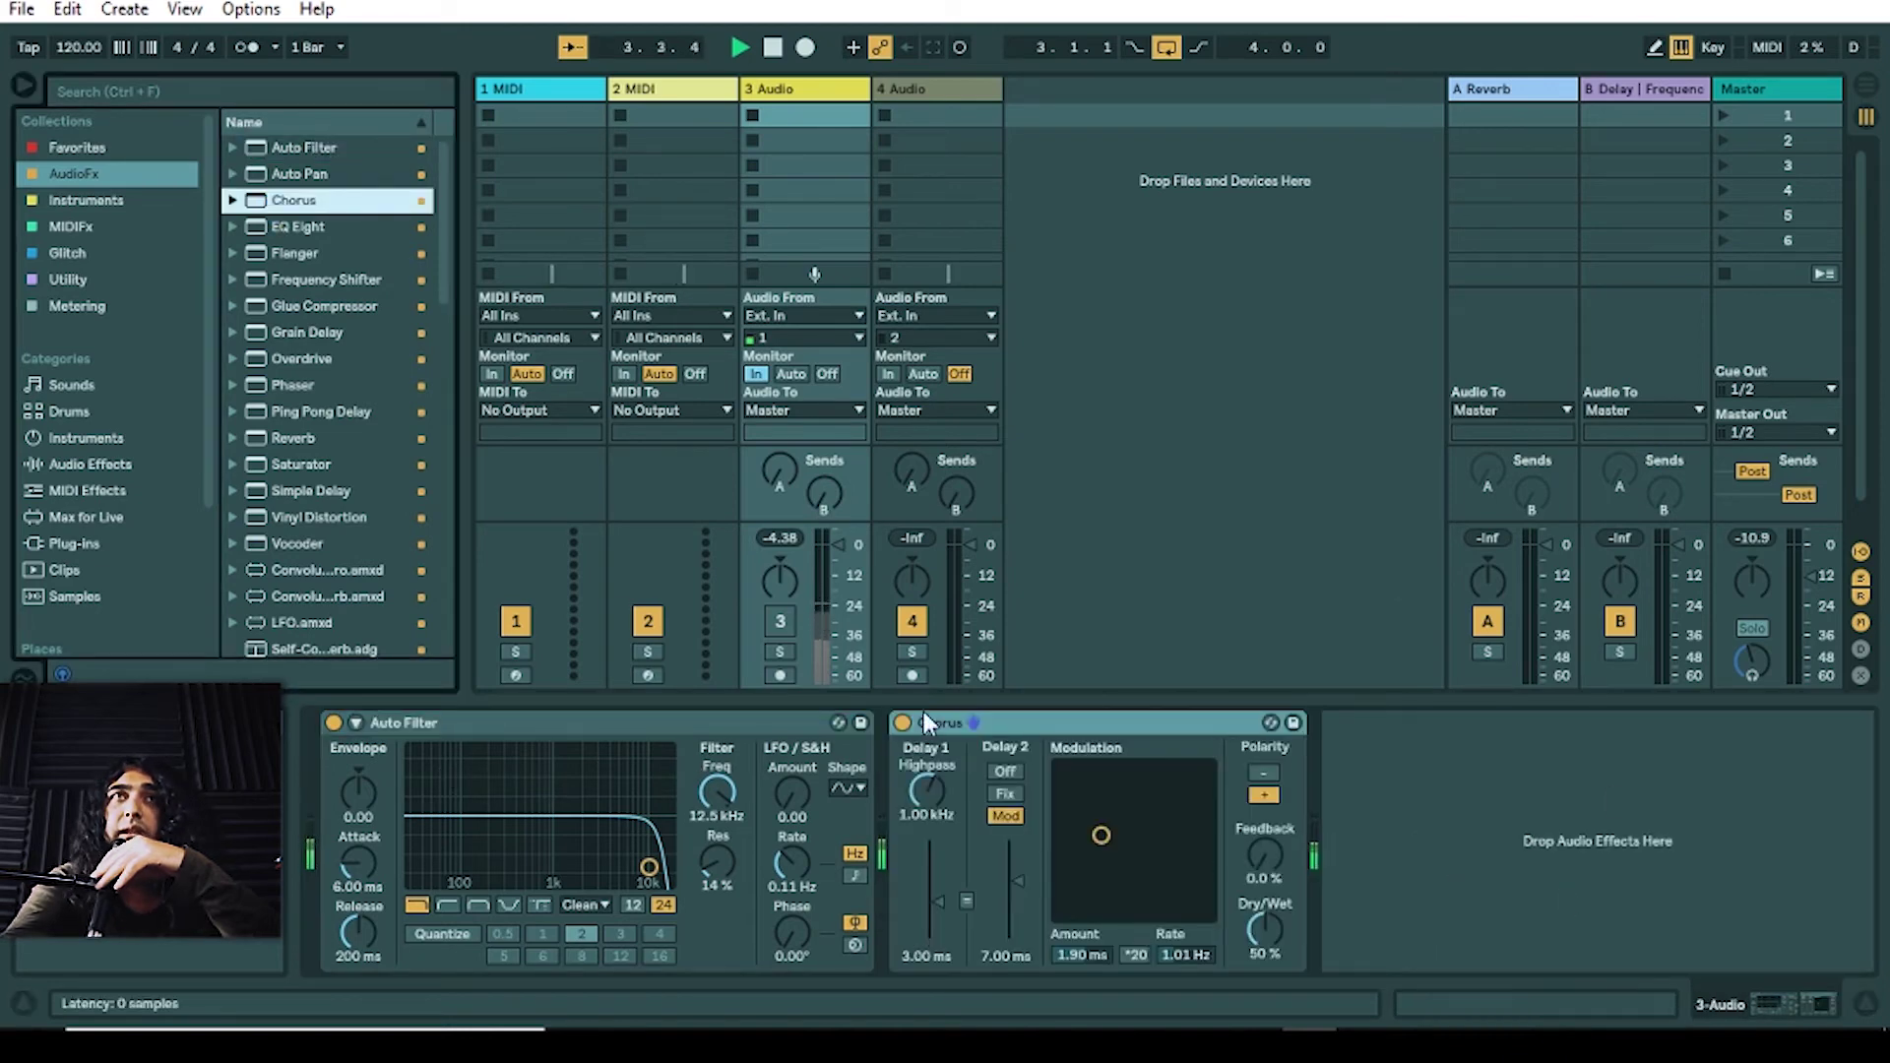
pyautogui.moveTo(285, 306); pyautogui.dragTo(1504, 805)
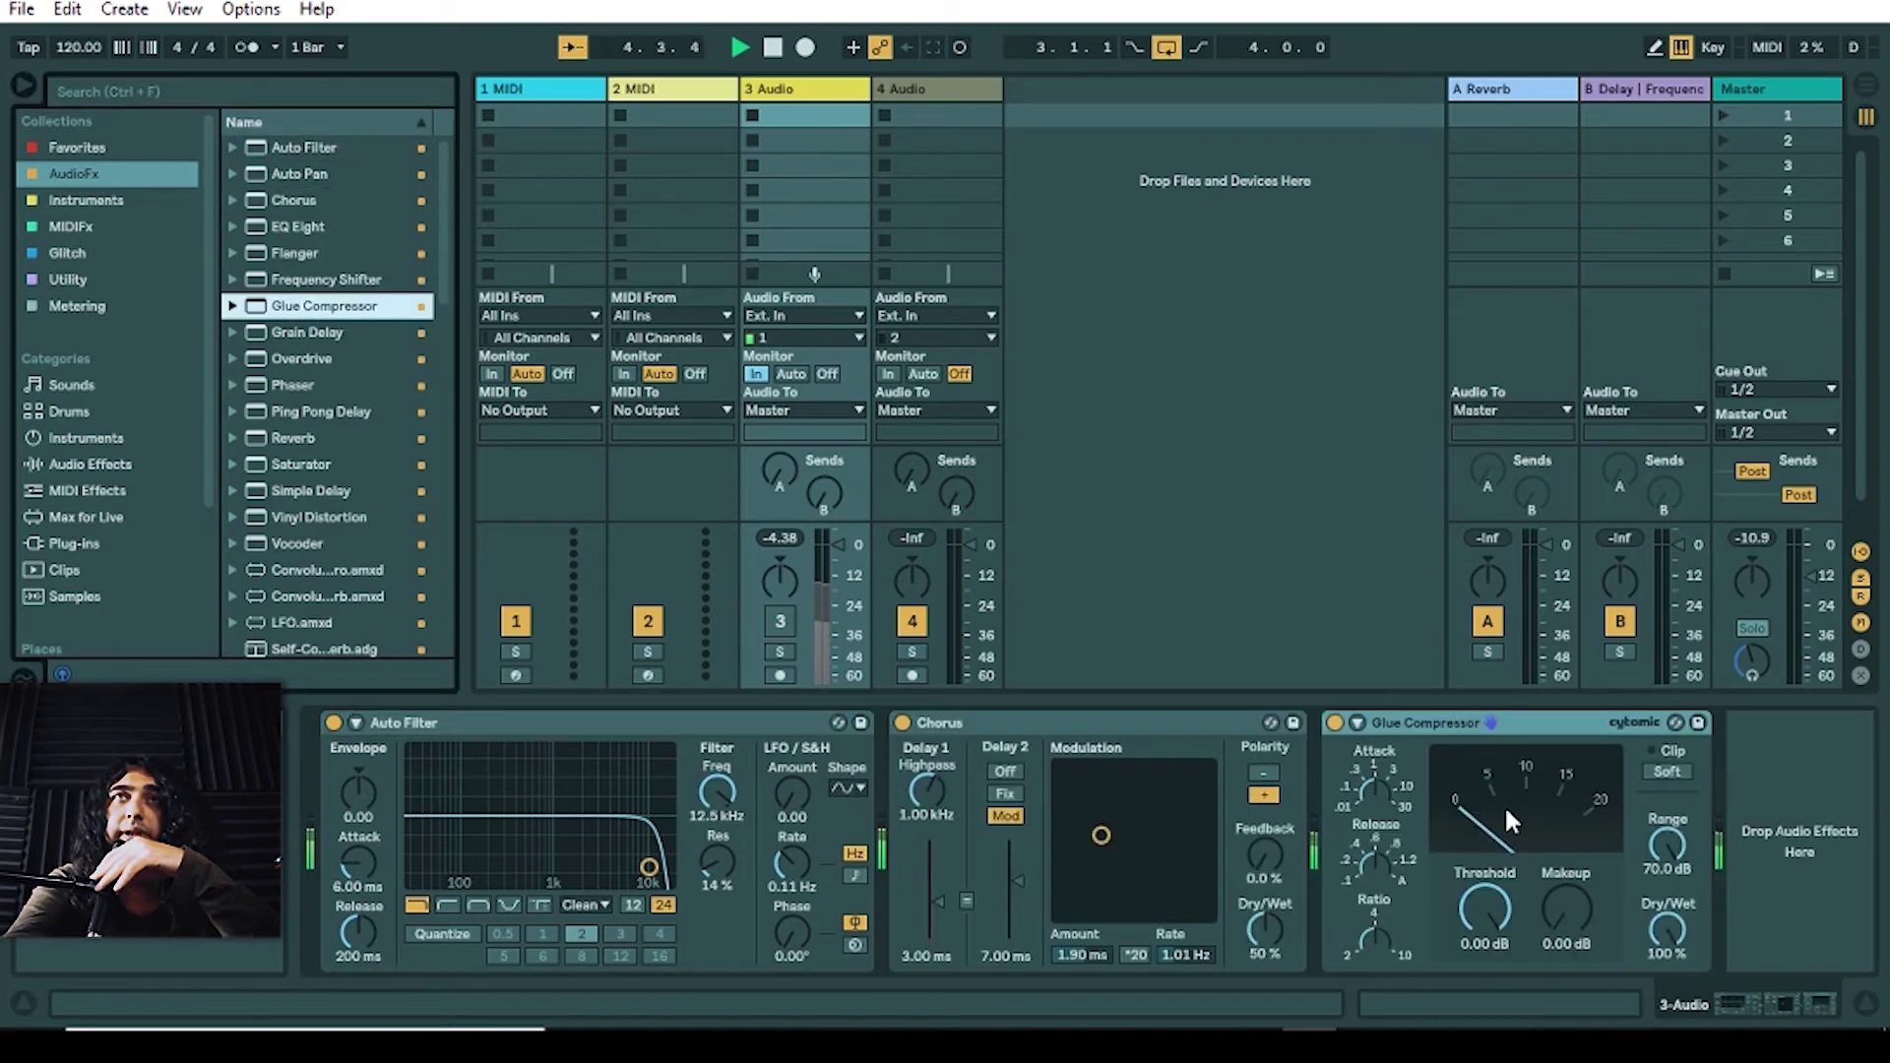
# Step: Select the Chorus, Auto Filter and Glue Compressor devices in turn, and hide and restore the device view
pyautogui.click(969, 725)
pyautogui.click(756, 724)
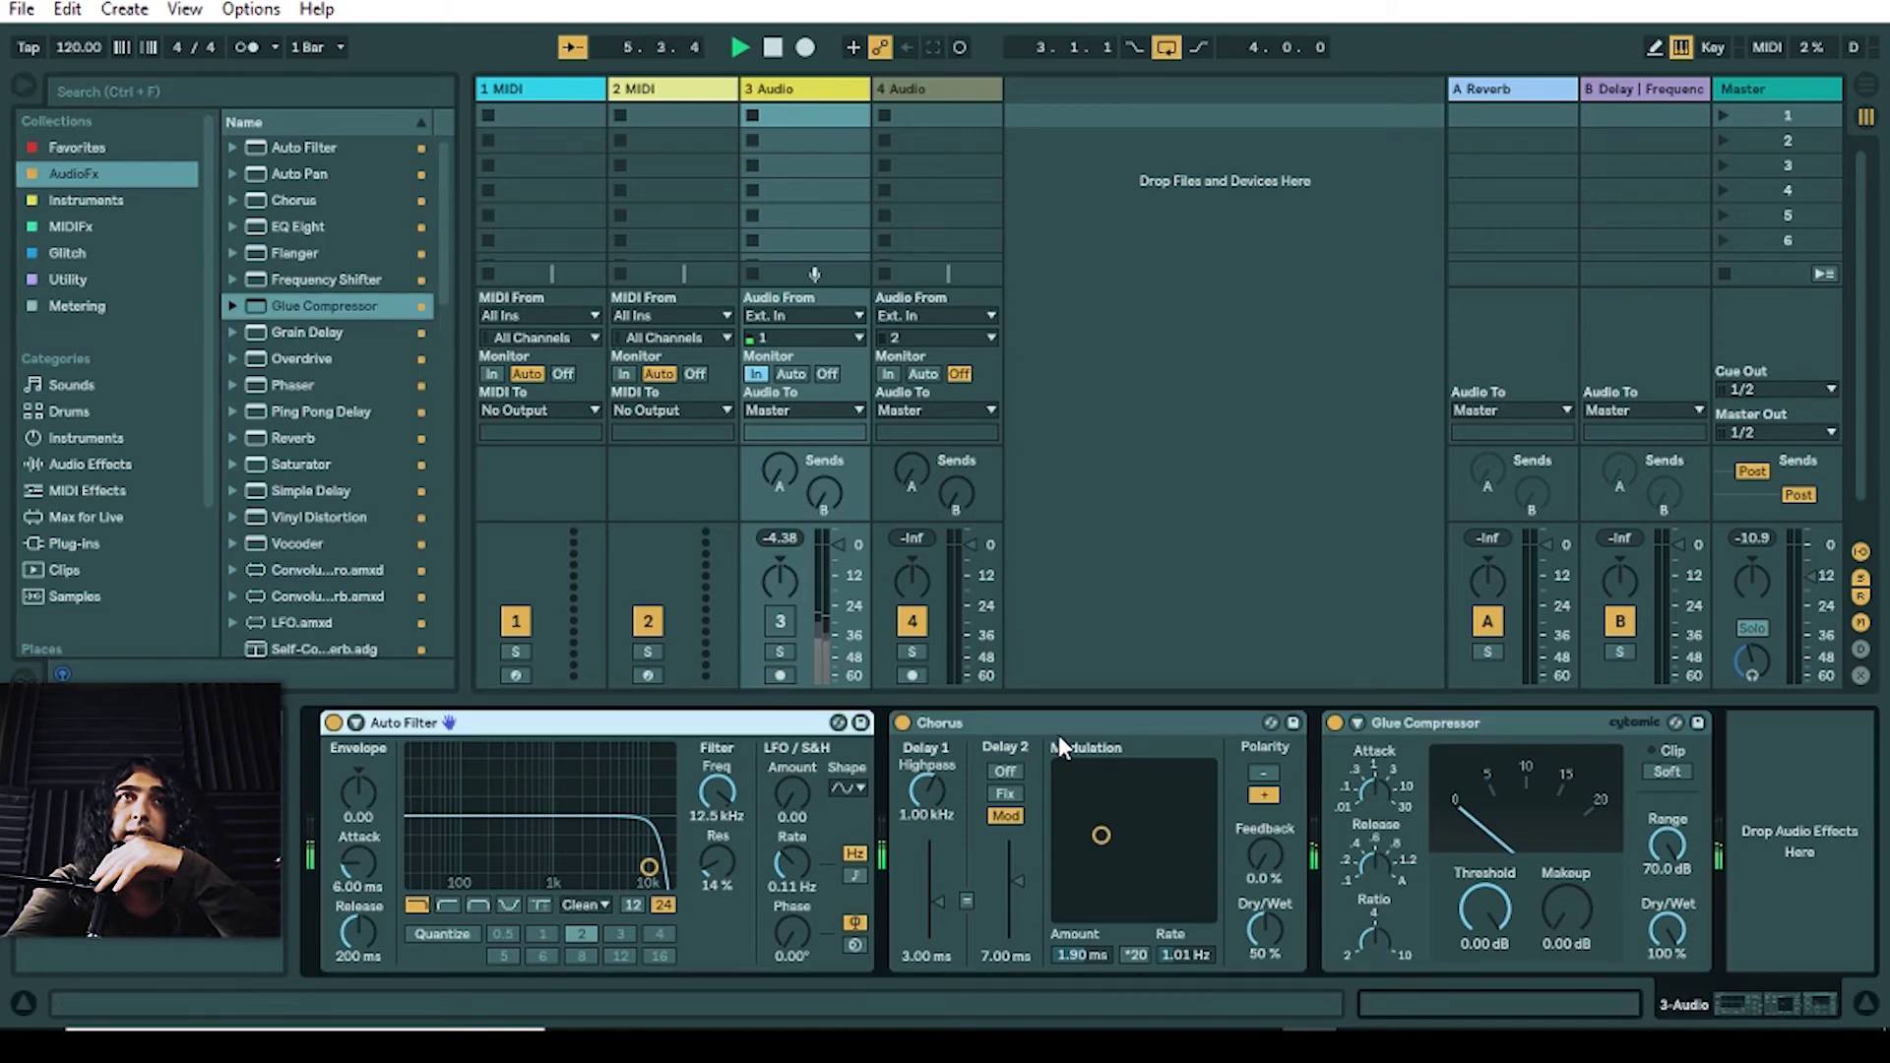
pyautogui.click(1451, 726)
pyautogui.click(1242, 722)
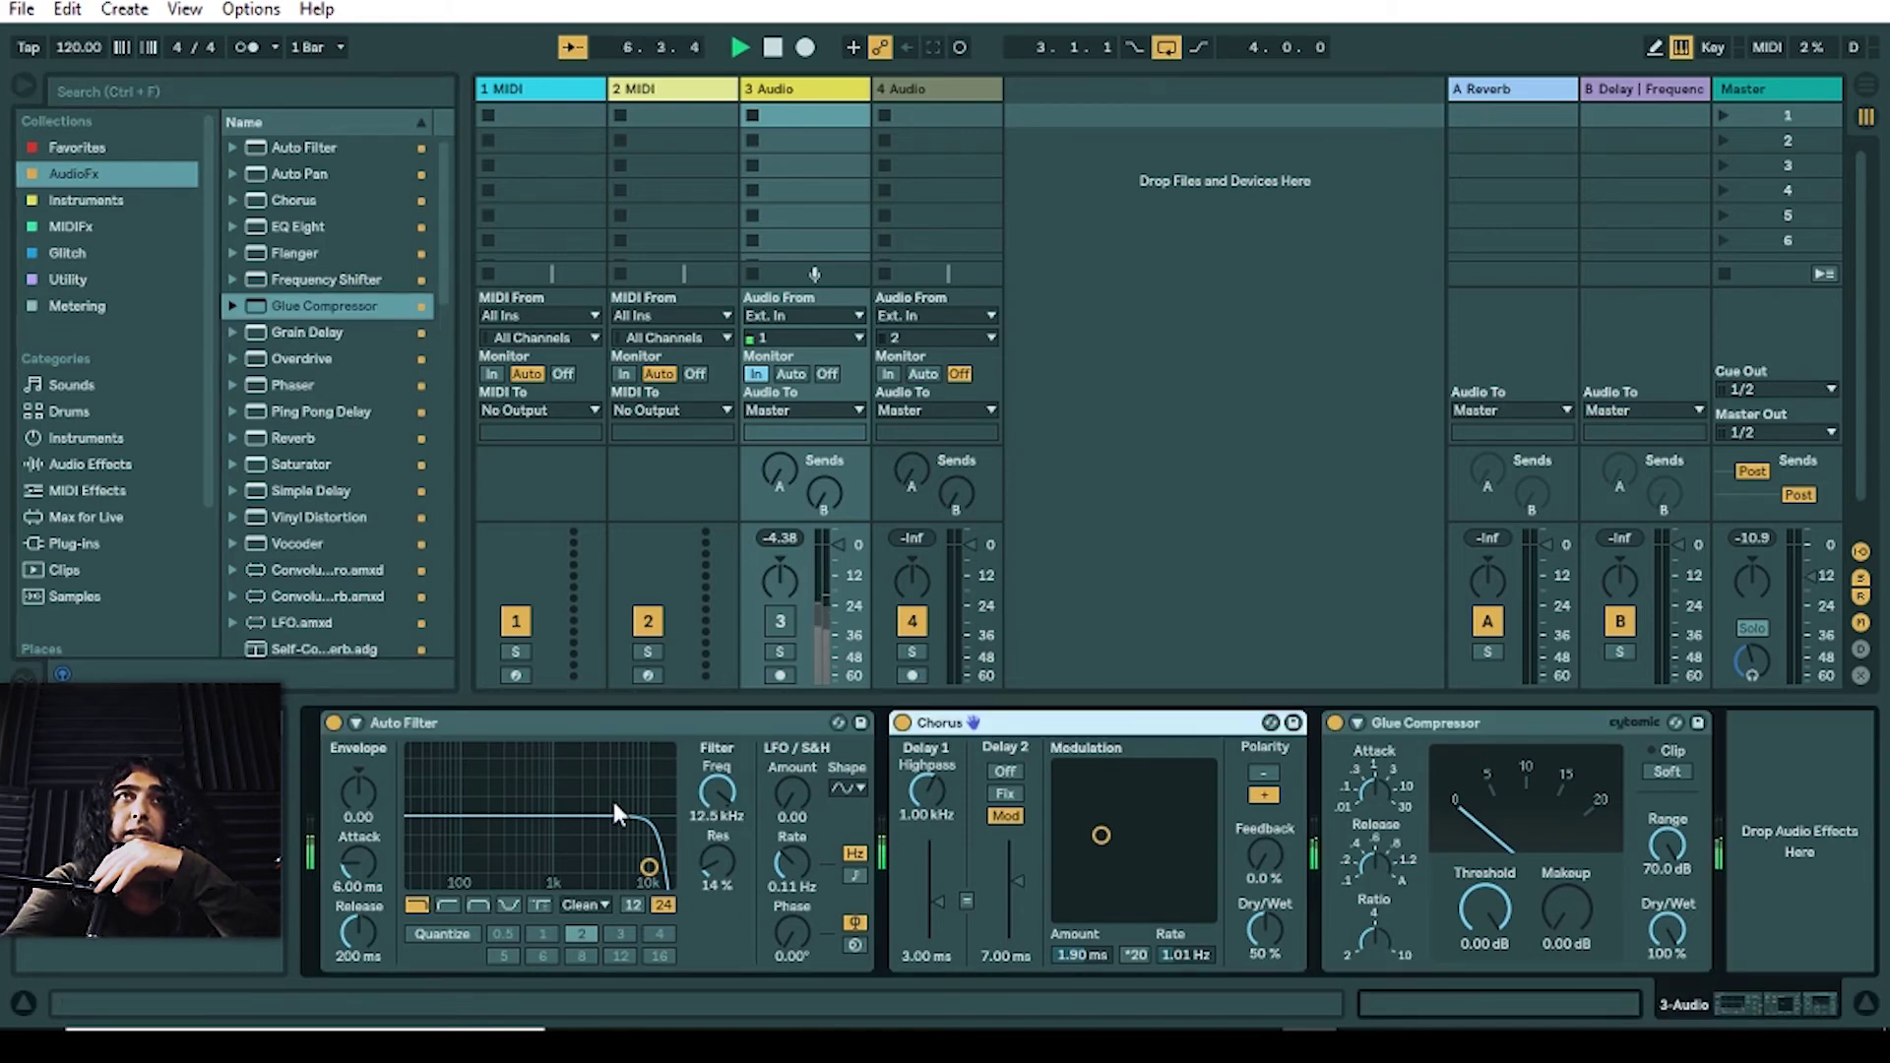
pyautogui.click(1866, 1004)
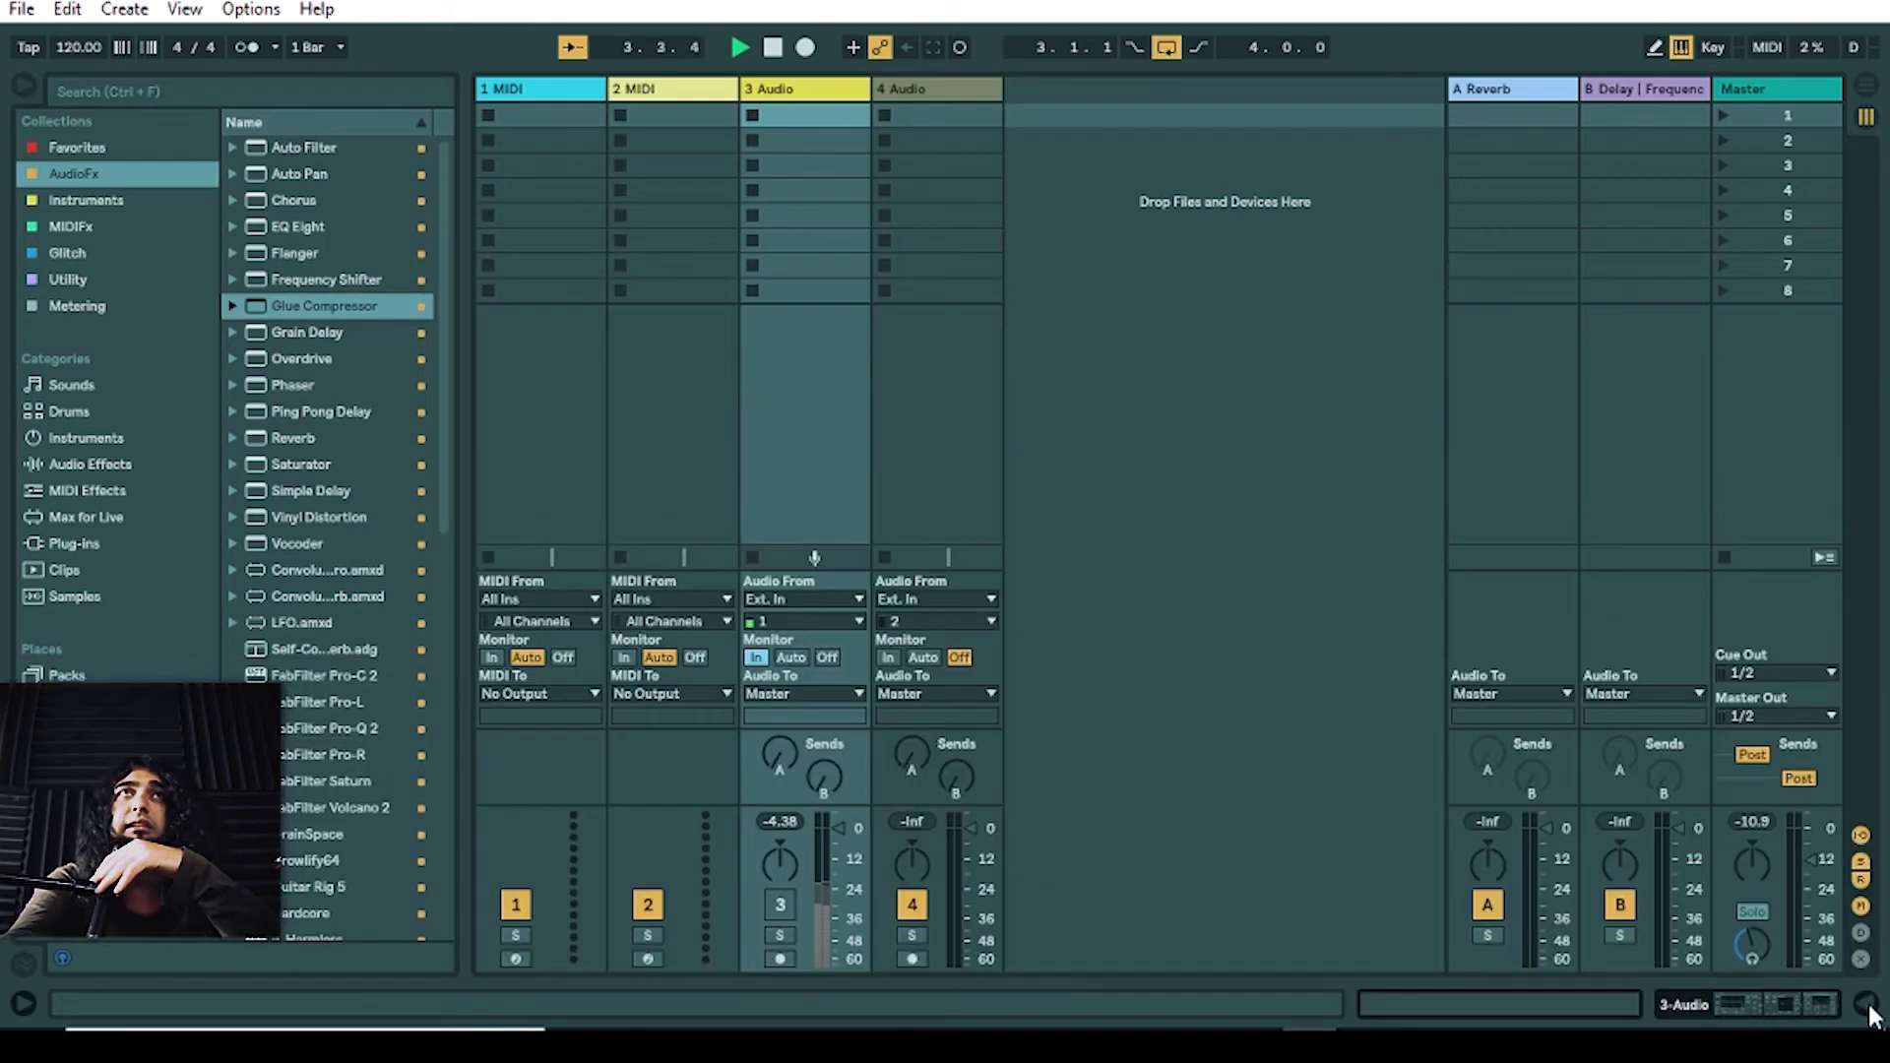
pyautogui.click(1867, 1007)
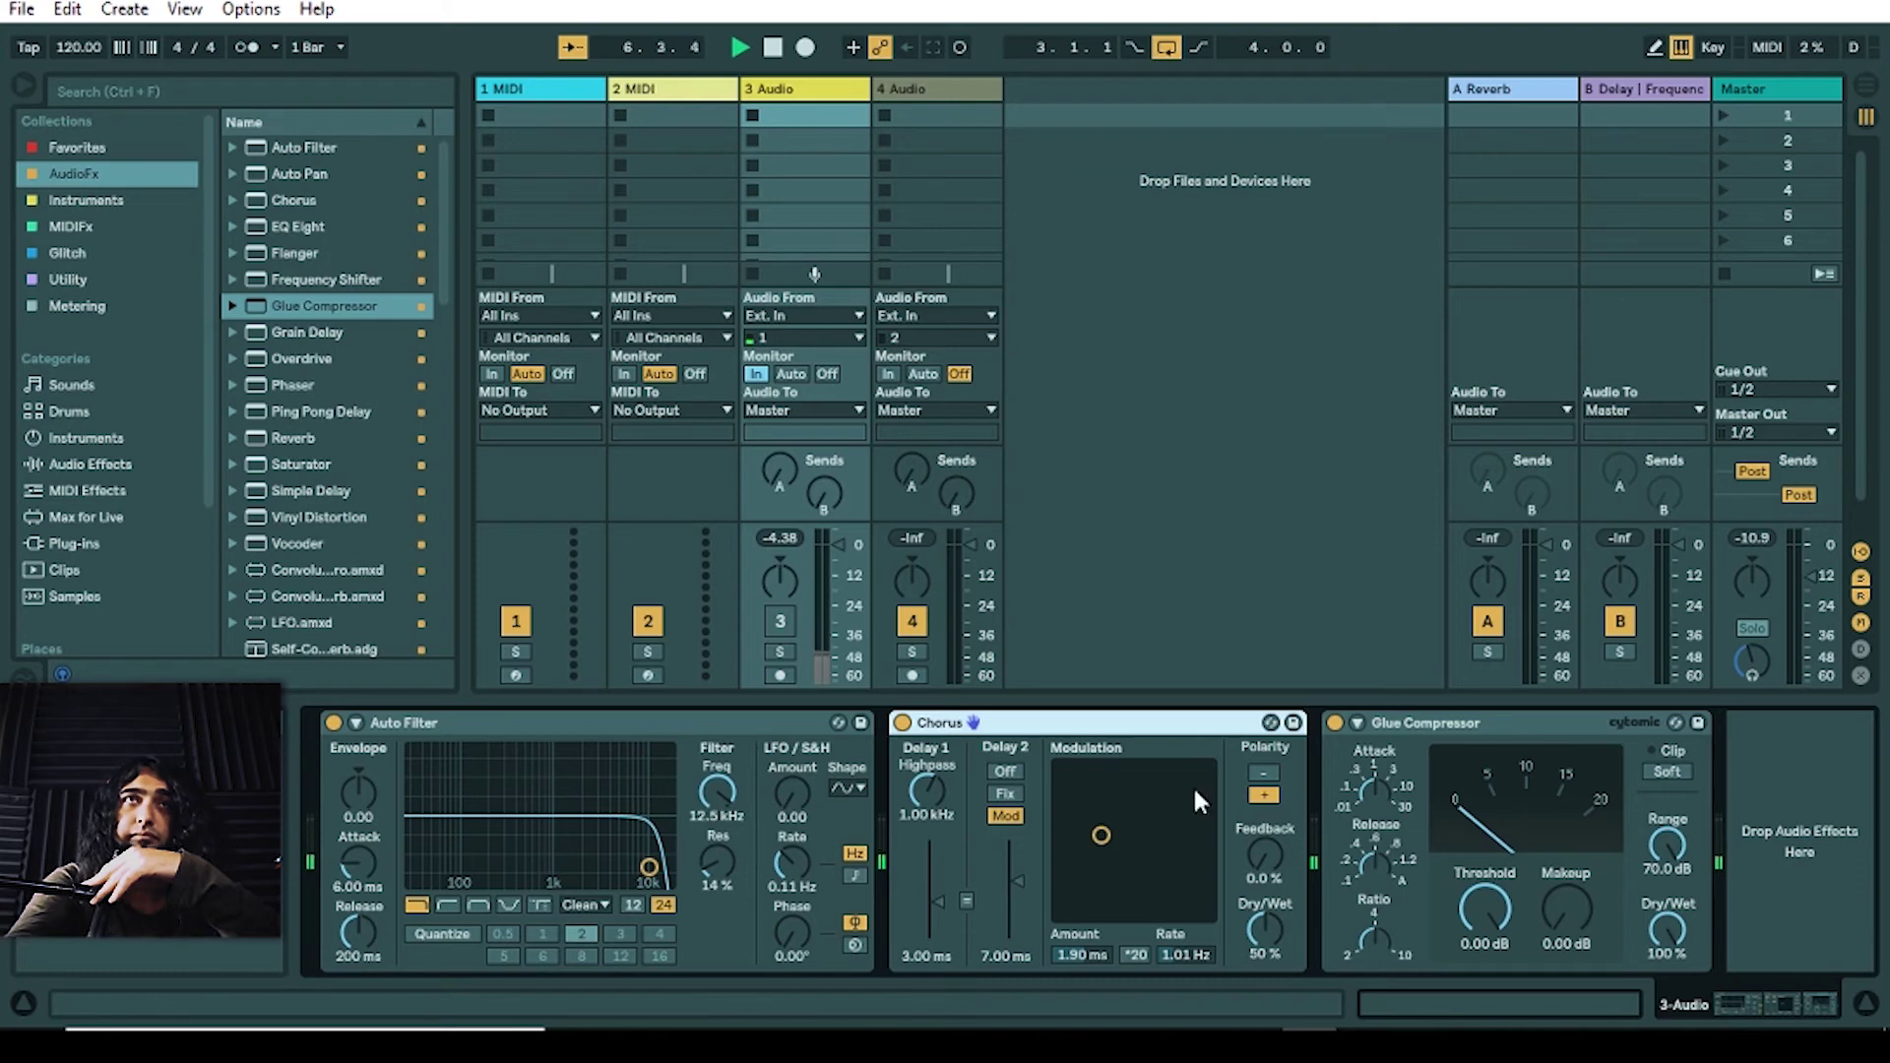
# Step: Create an empty MIDI clip in the first slot of the 2 MIDI track
pyautogui.click(701, 115)
pyautogui.doubleClick(690, 115)
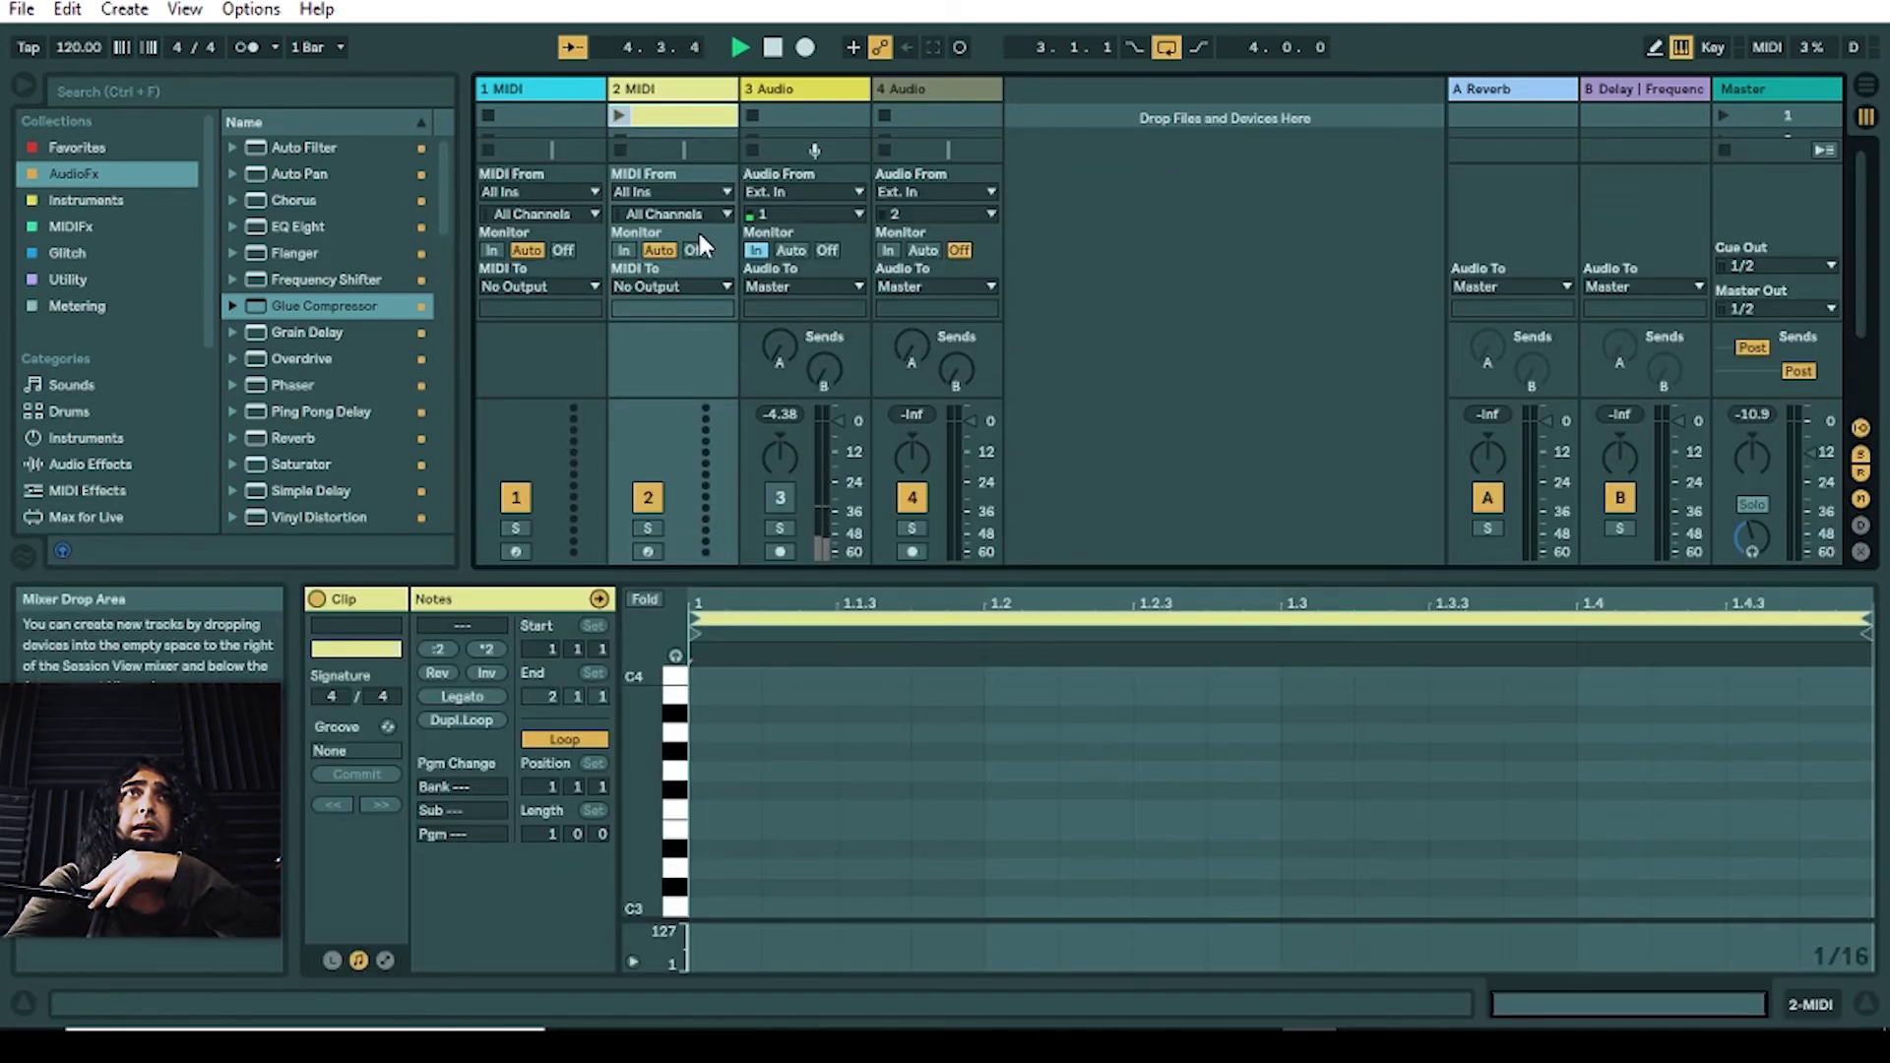
# Step: Draw six notes at different pitches across the one-bar MIDI clip, starting with D#3 on the first beat
pyautogui.doubleClick(711, 844)
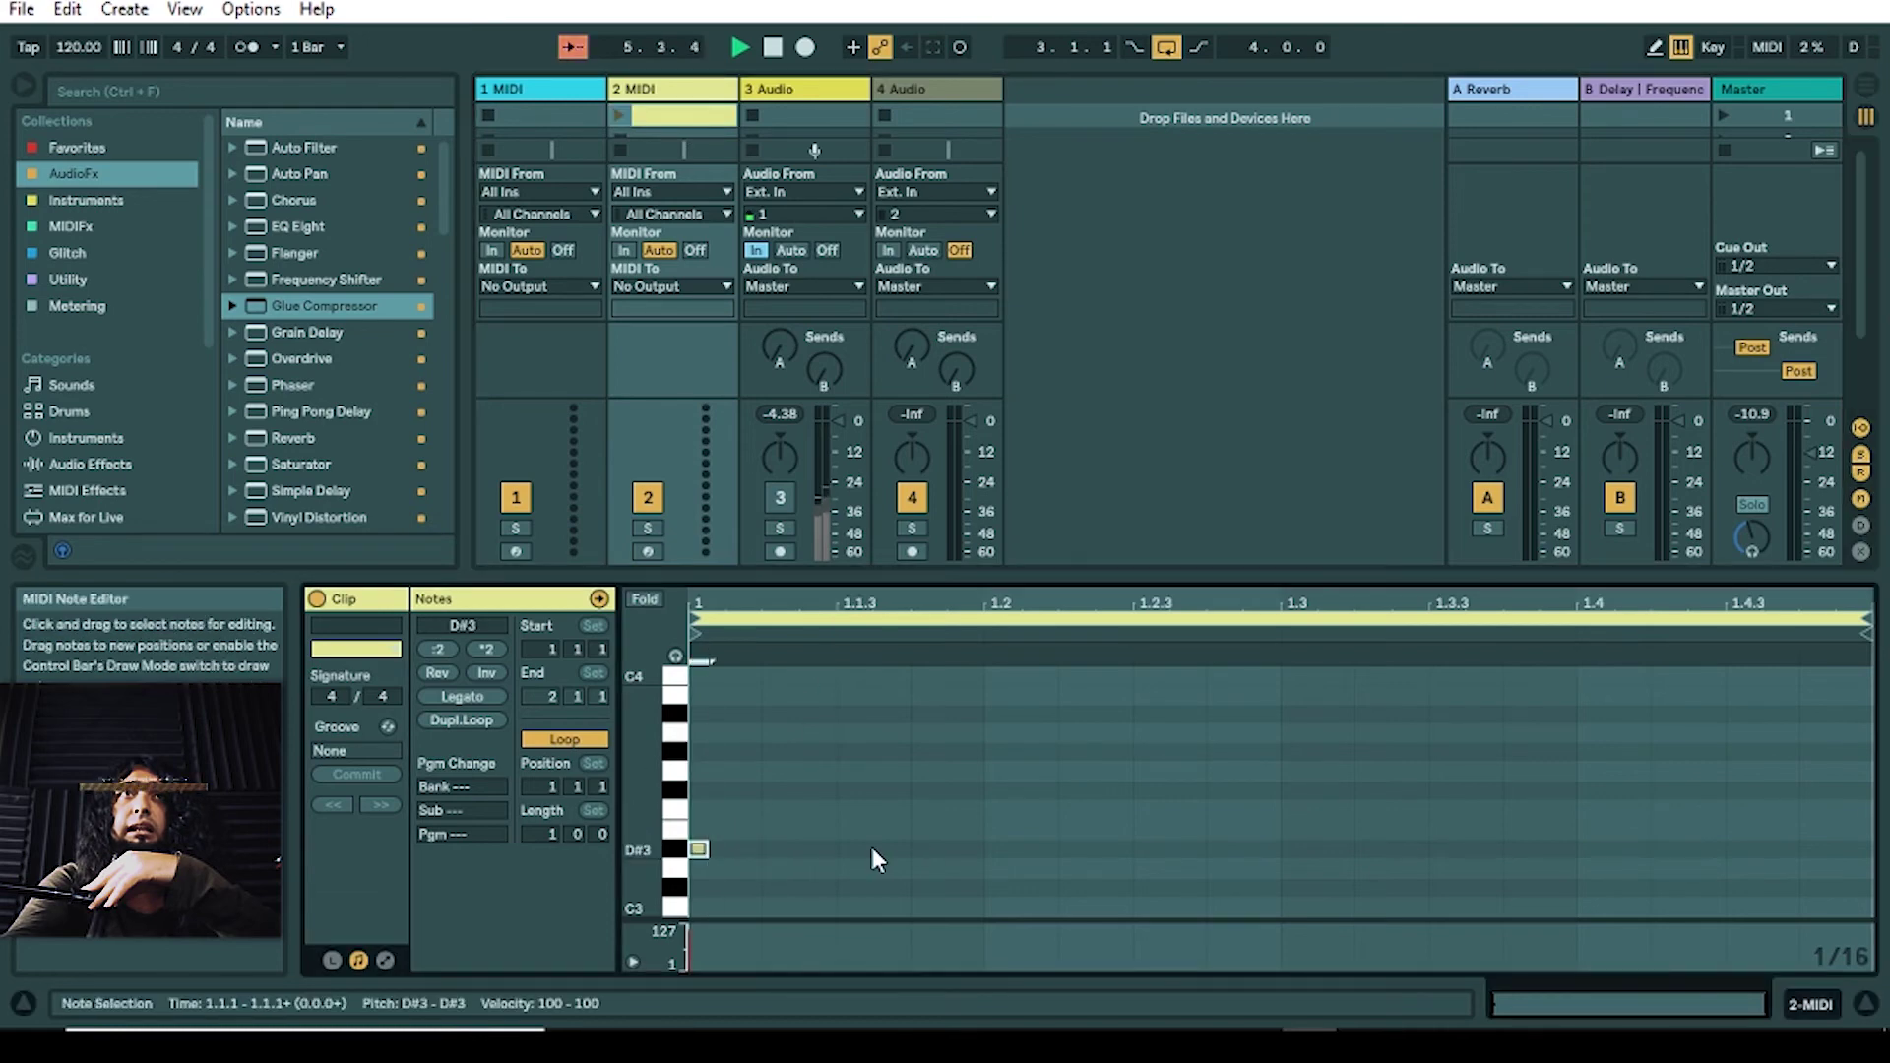
pyautogui.doubleClick(942, 806)
pyautogui.click(1252, 835)
pyautogui.doubleClick(1516, 806)
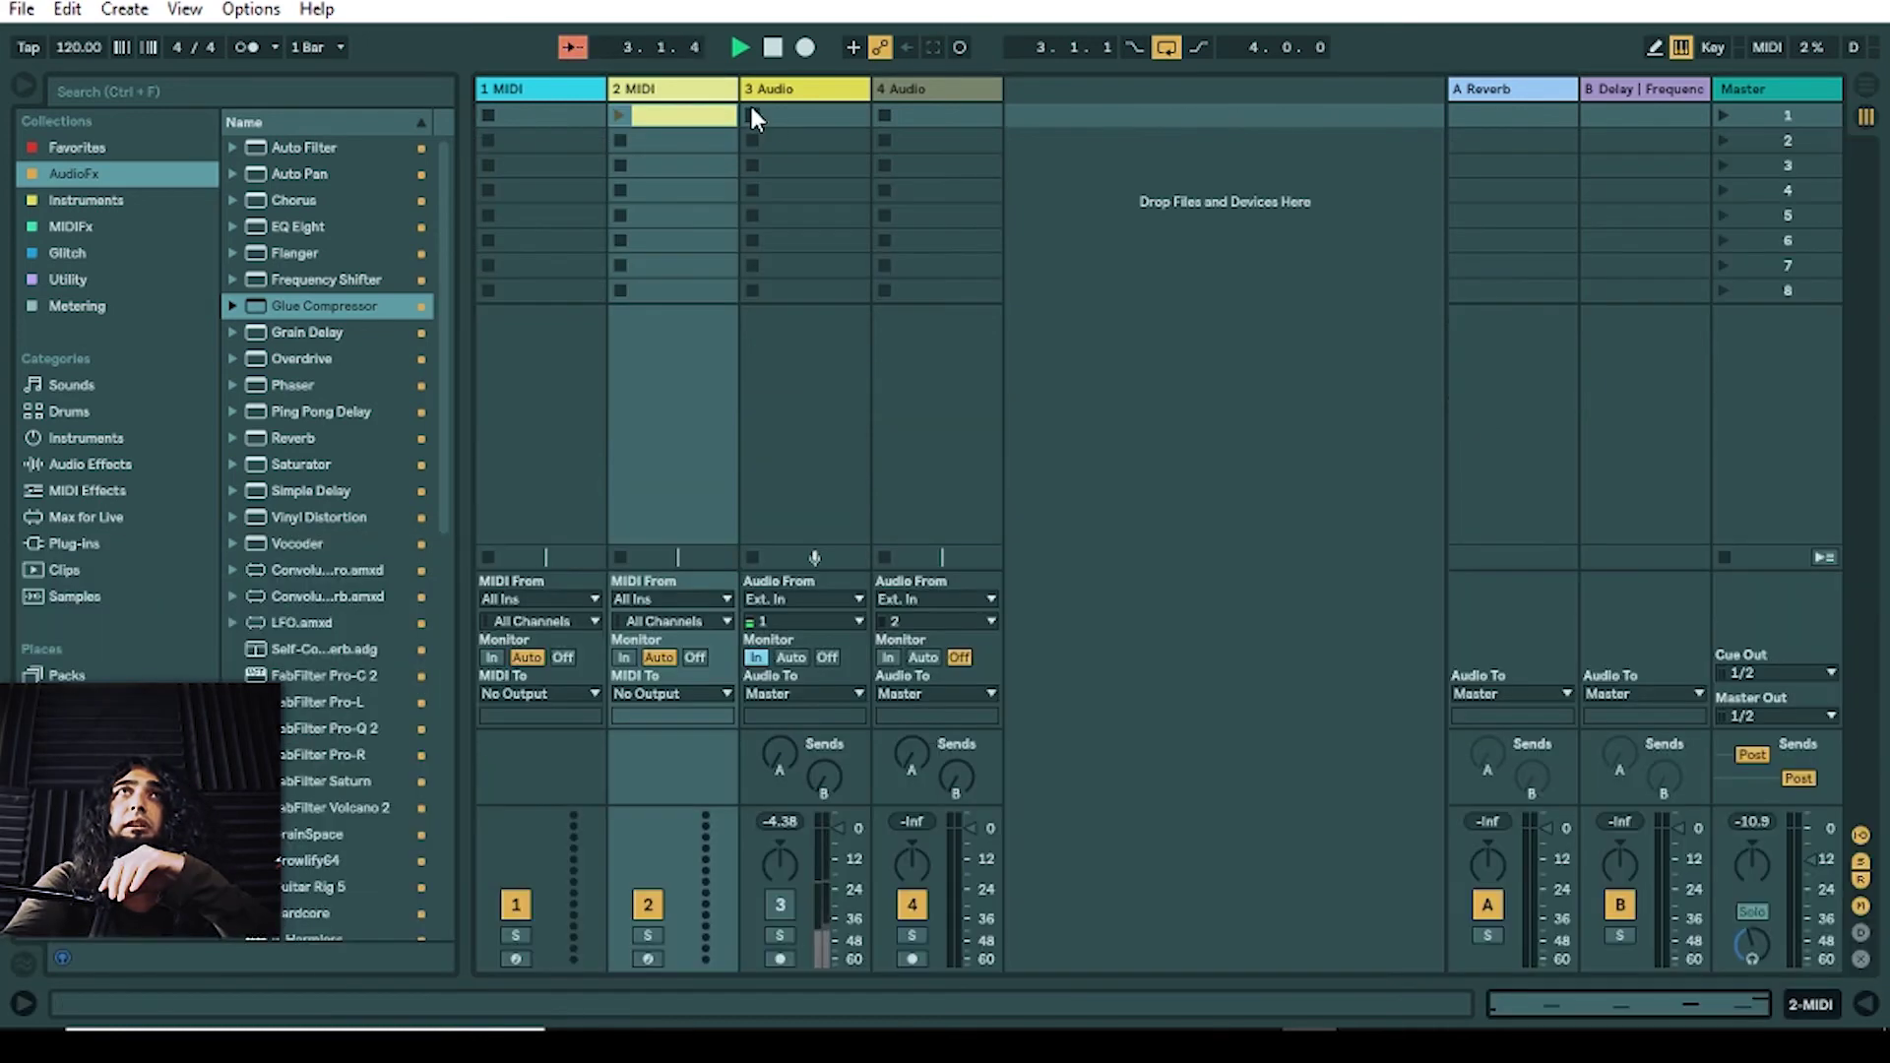
# Step: Load the Ambient Encounters - C3.aif sample into the first slot of the 3 Audio track and open its sample view
pyautogui.click(749, 104)
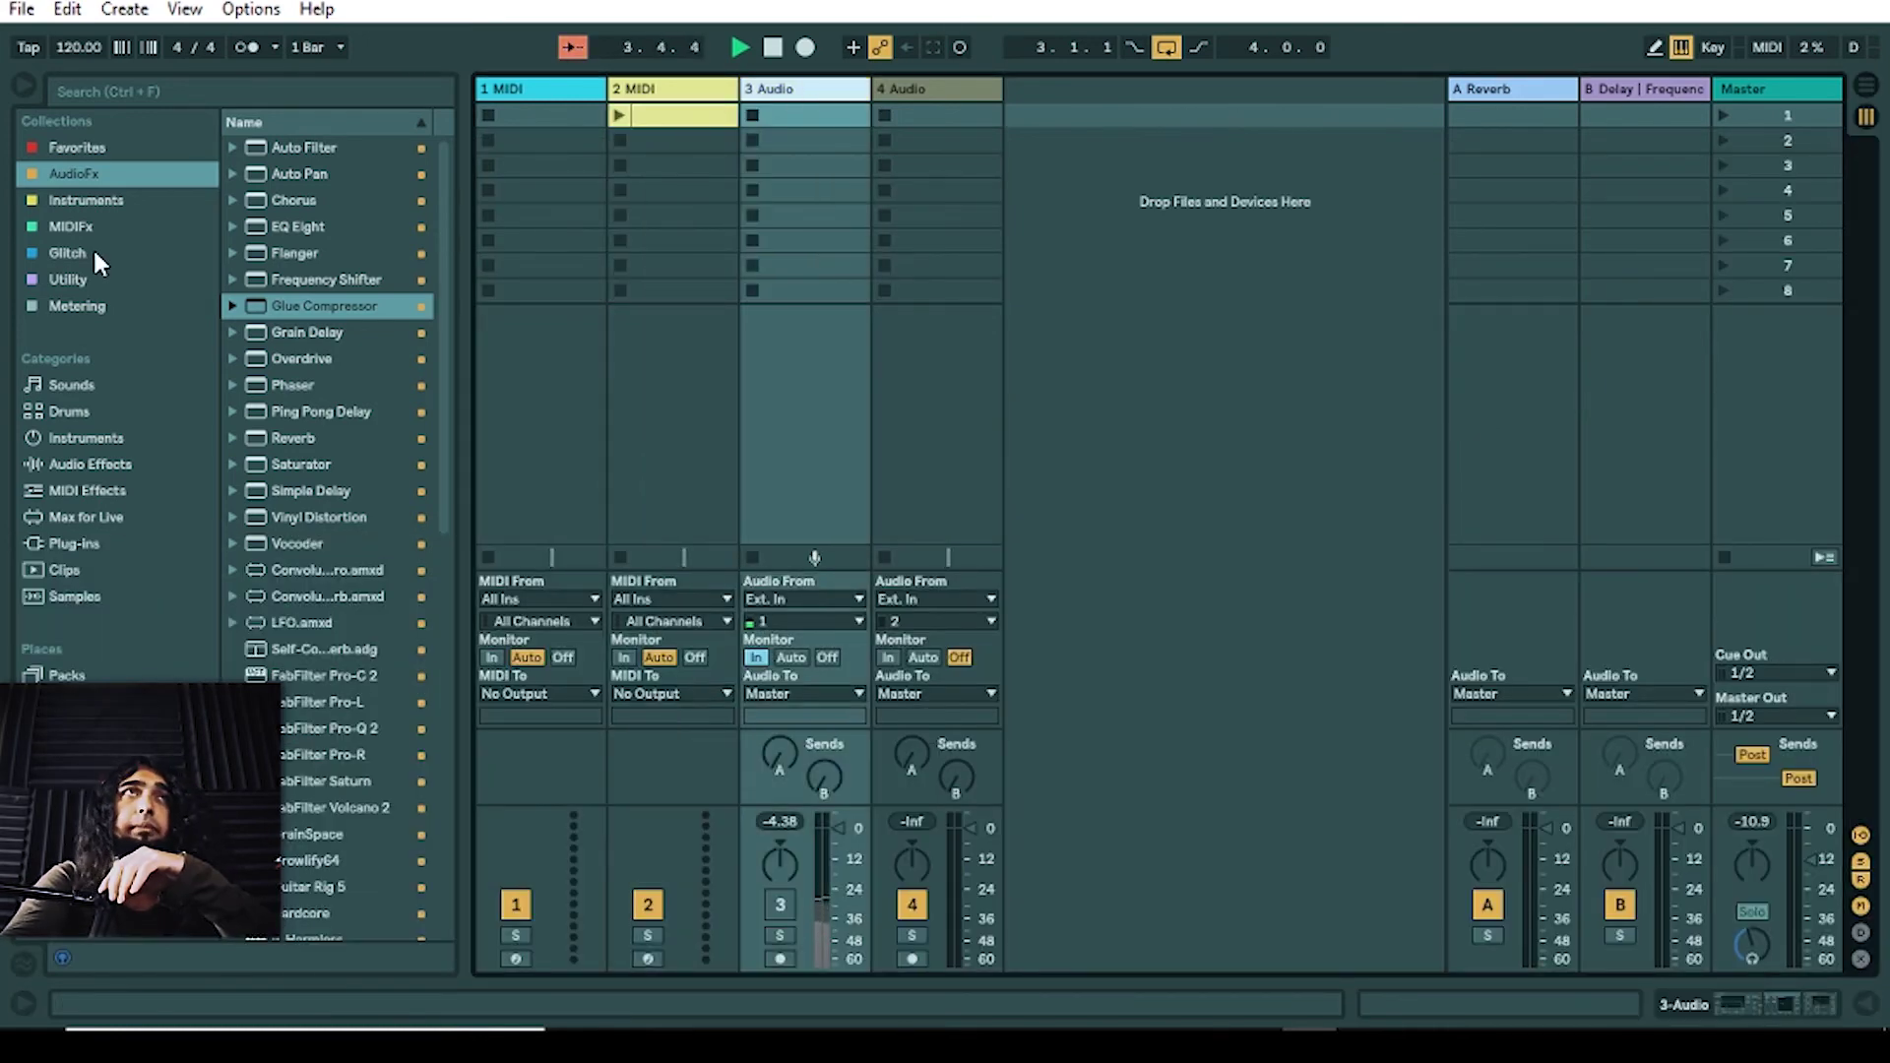
pyautogui.click(115, 596)
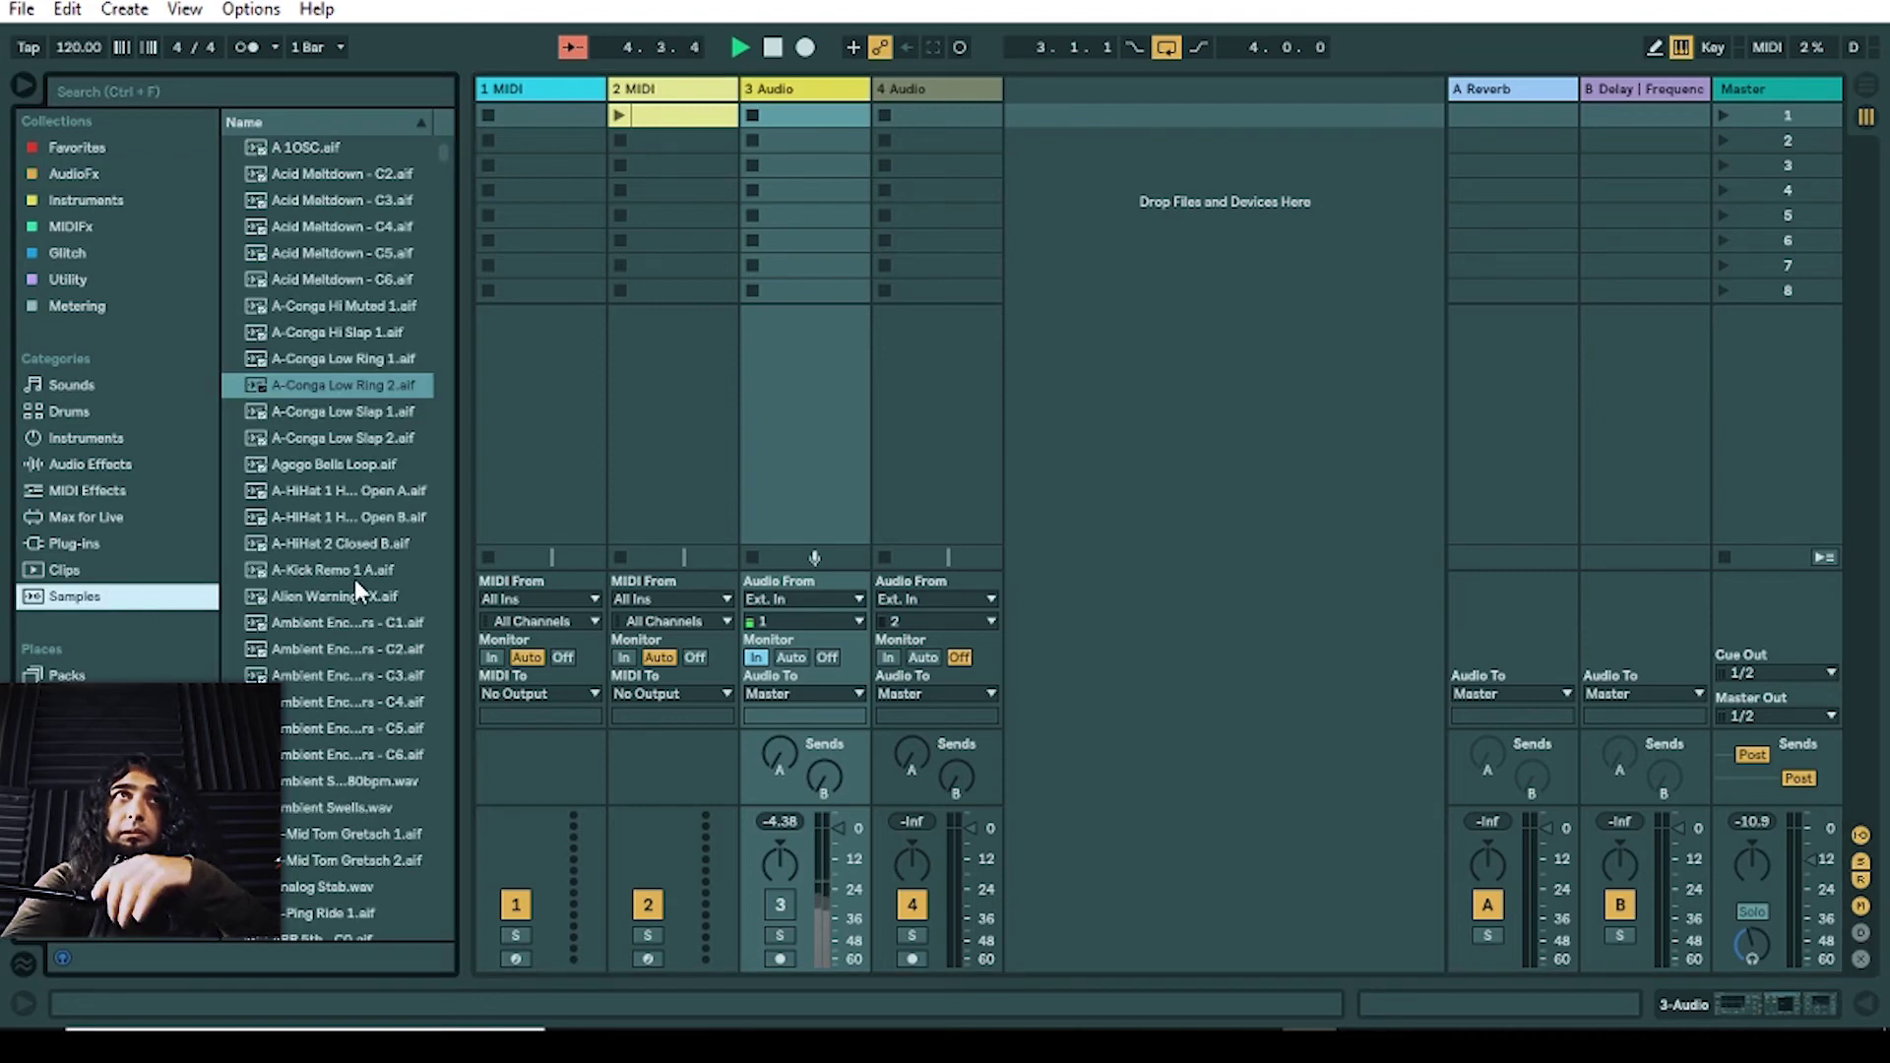
pyautogui.click(363, 680)
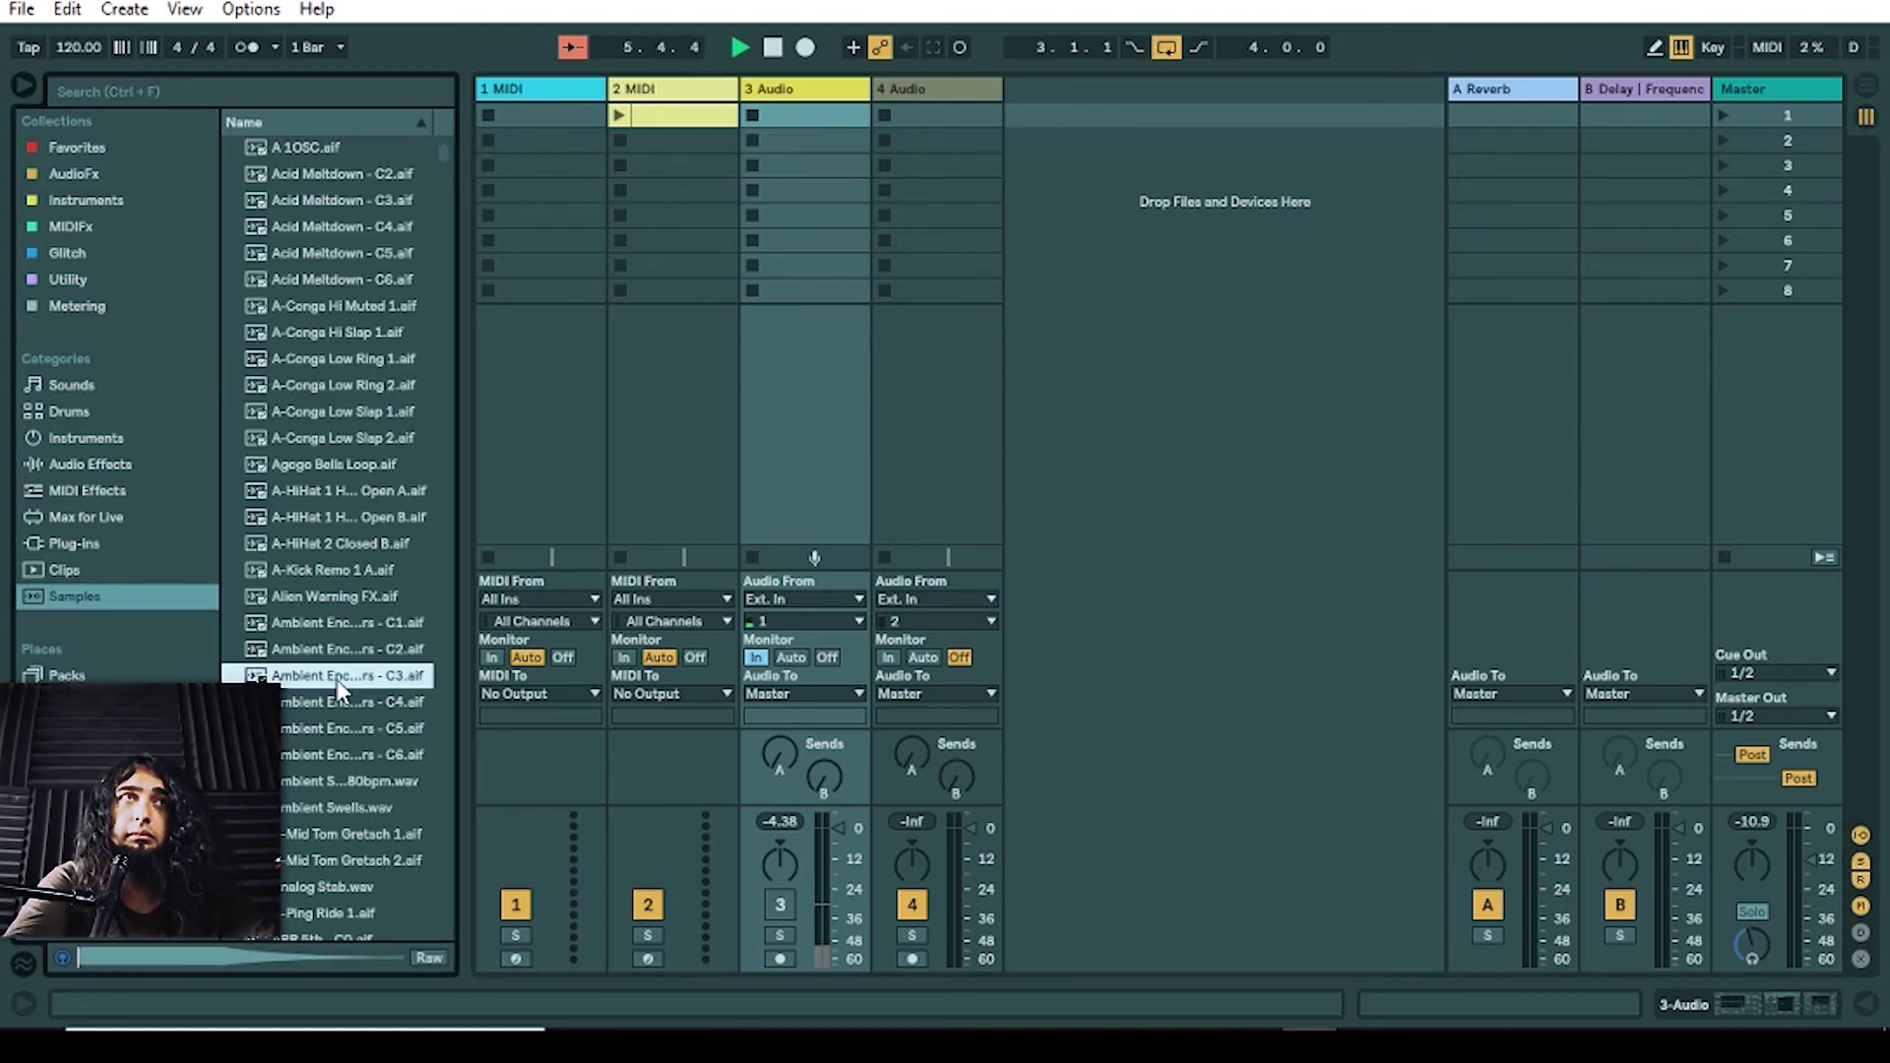
pyautogui.moveTo(364, 675); pyautogui.dragTo(817, 116)
pyautogui.doubleClick(817, 116)
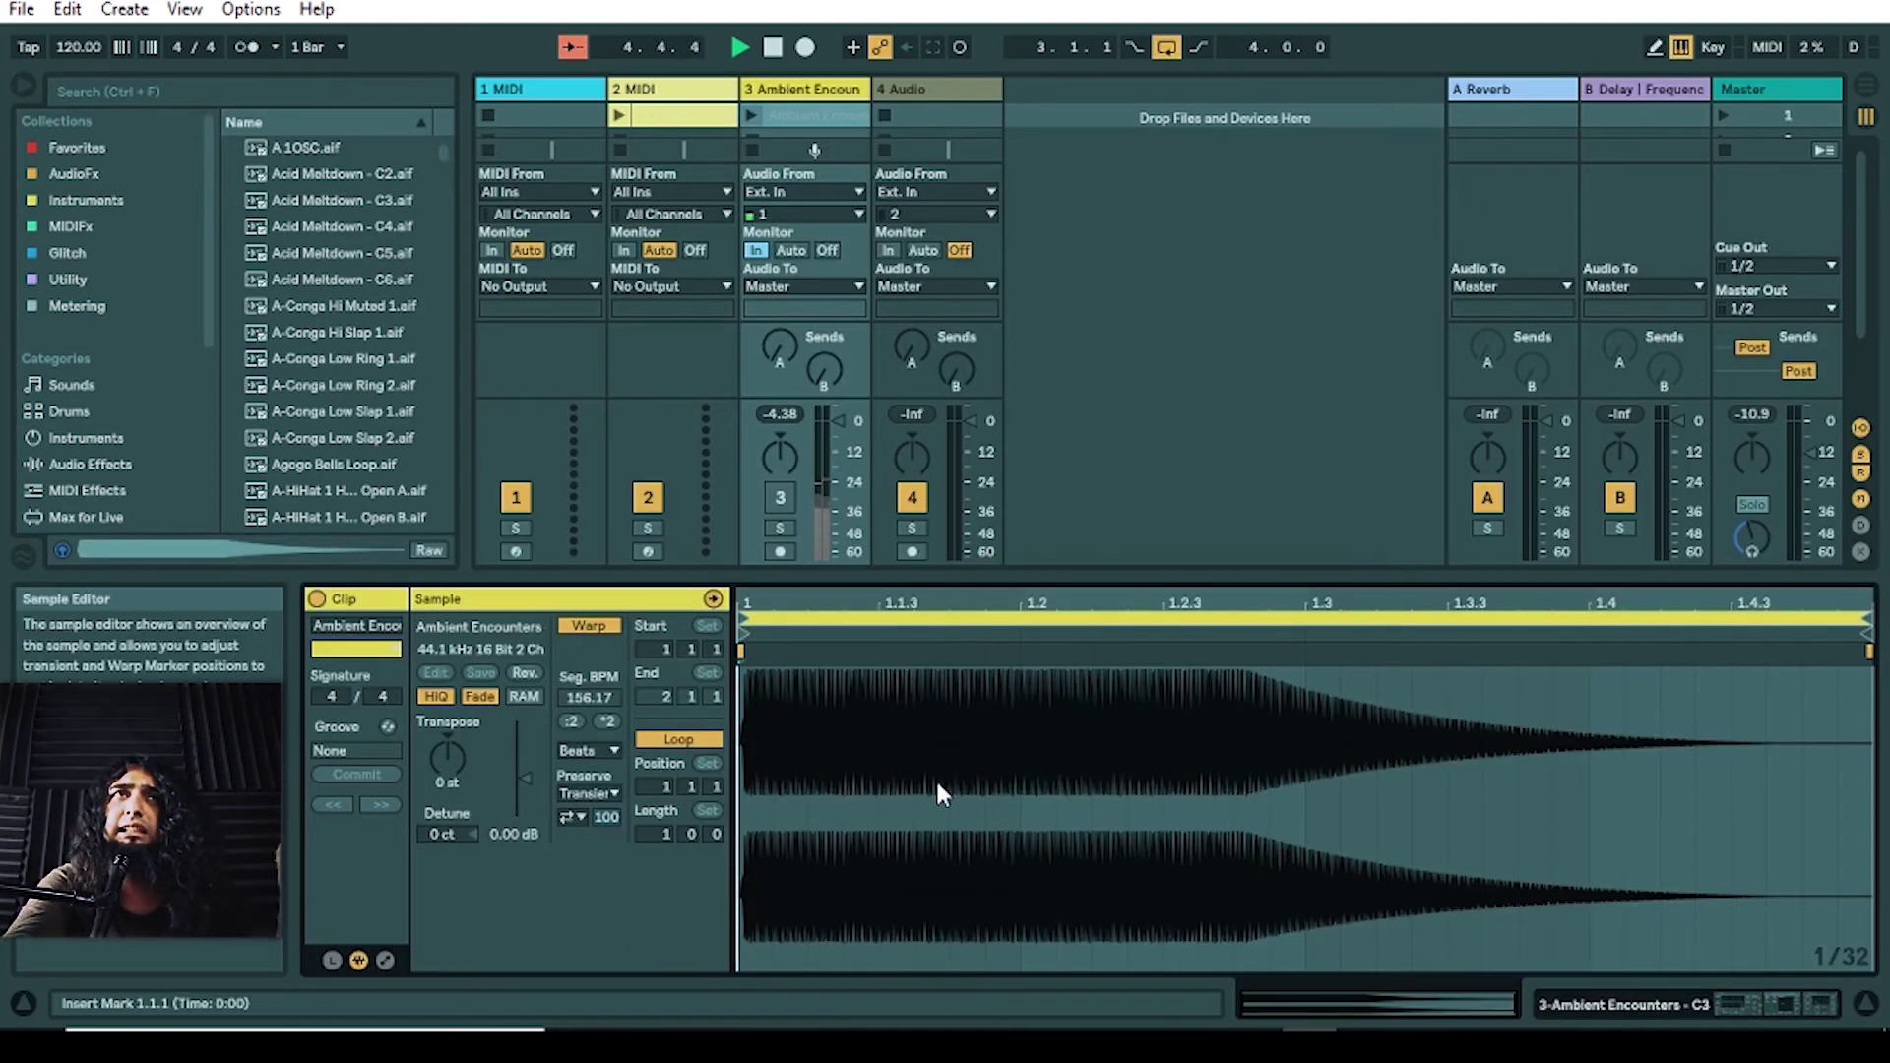
# Step: Switch between the 2 MIDI and Ambient Encounters tracks to compare the MIDI note editor with the audio sample editor
pyautogui.click(687, 116)
pyautogui.click(792, 88)
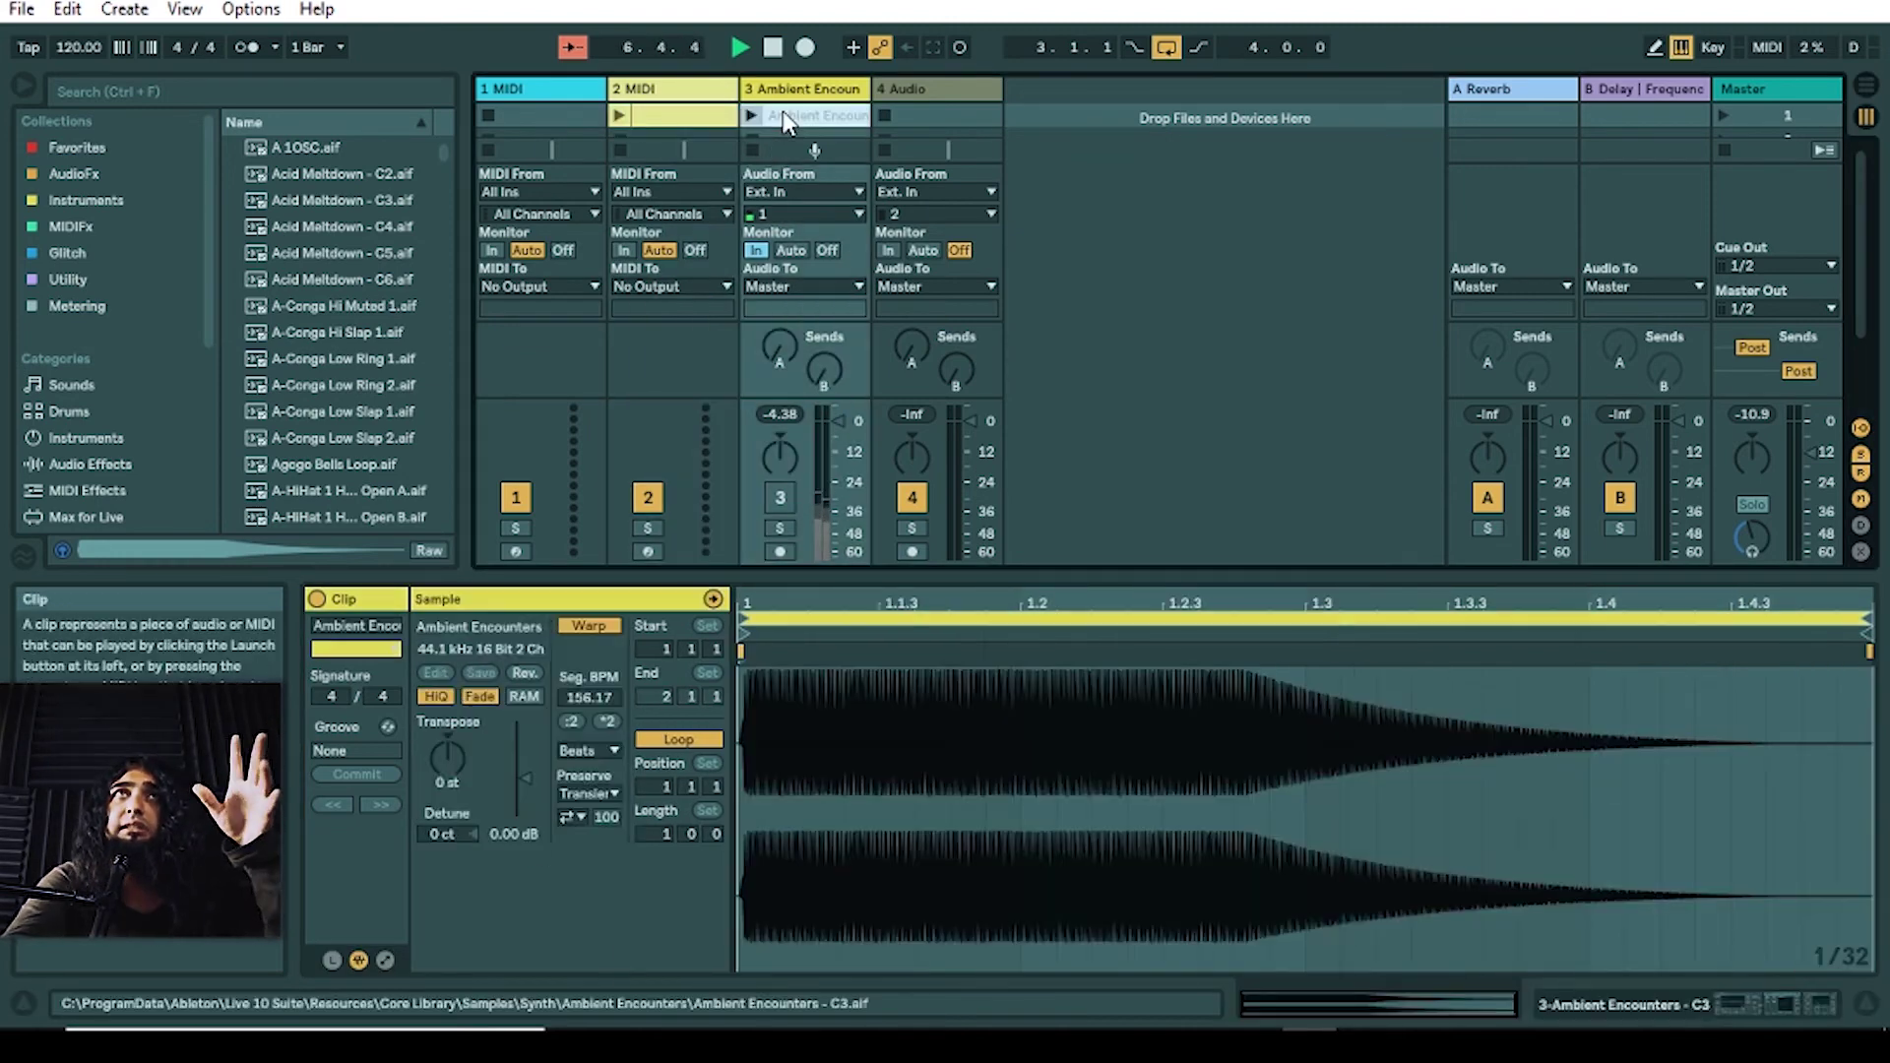
pyautogui.click(699, 88)
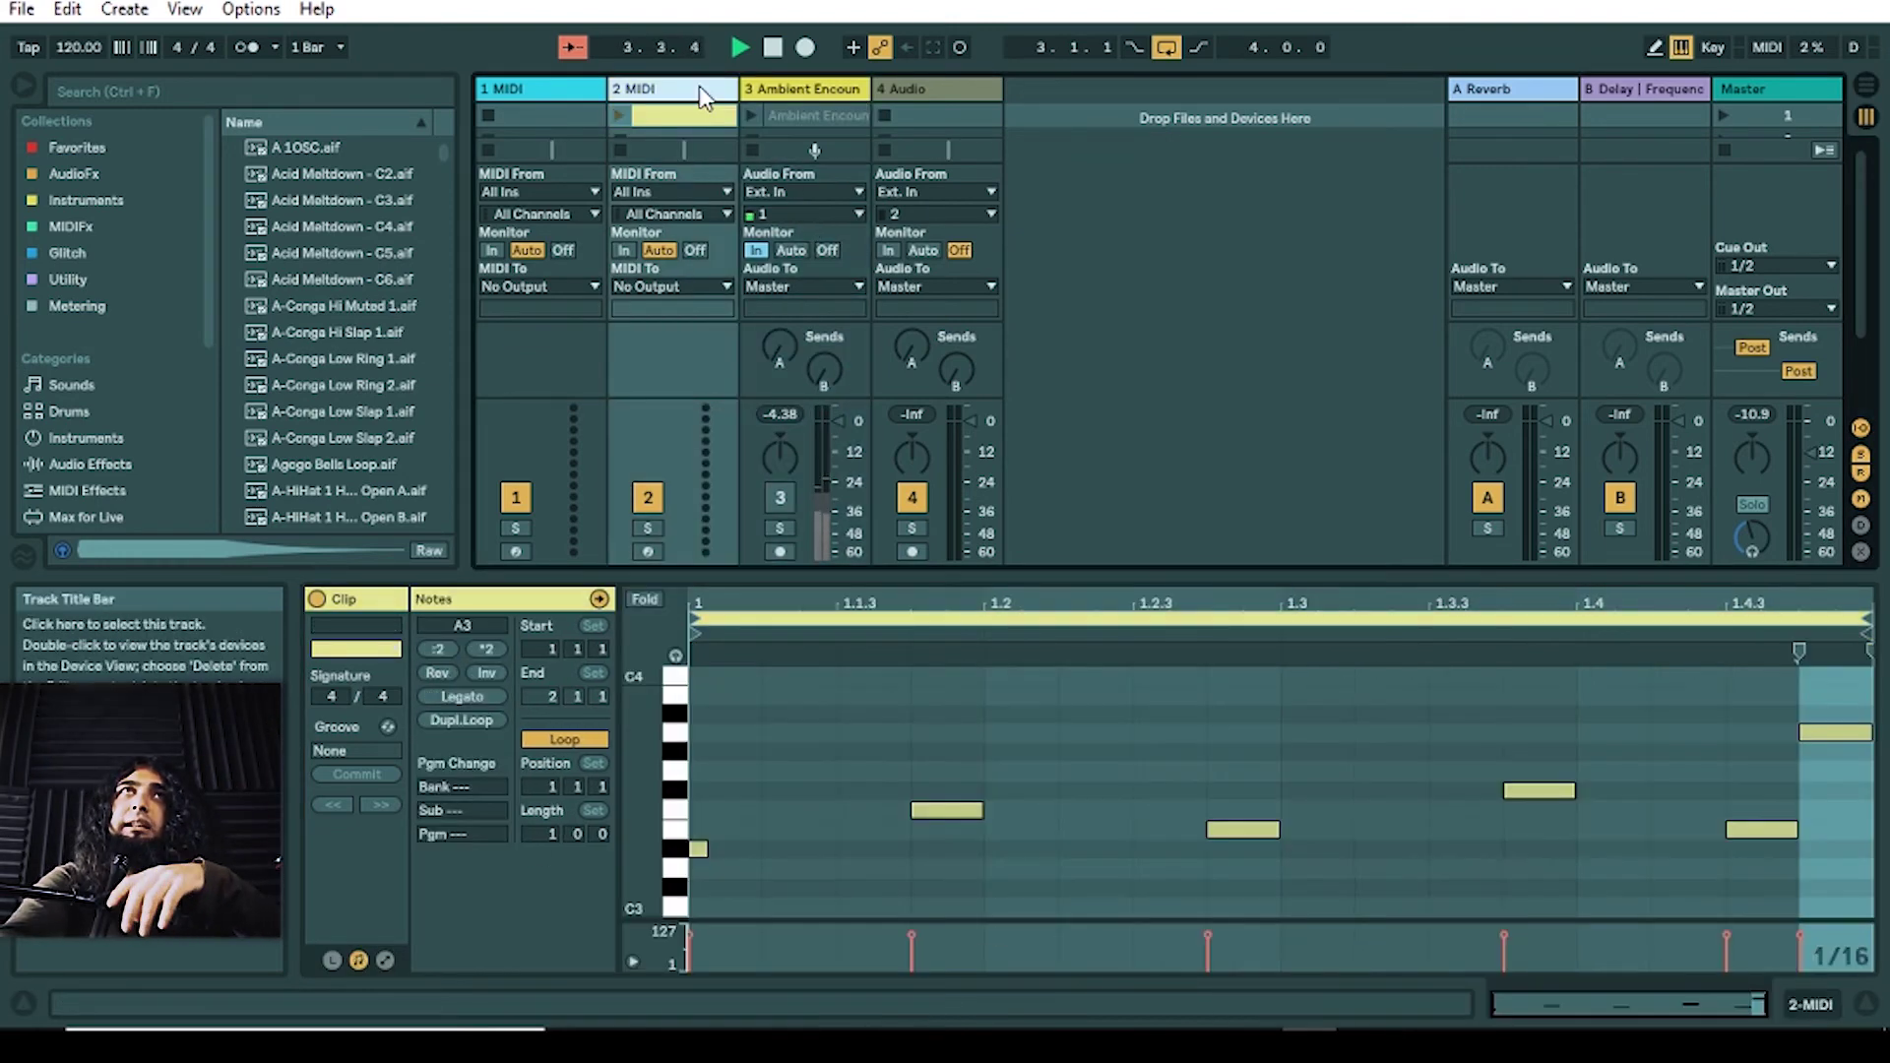
pyautogui.click(789, 95)
# Step: Hide the clip view and stop playback
pyautogui.click(1866, 1004)
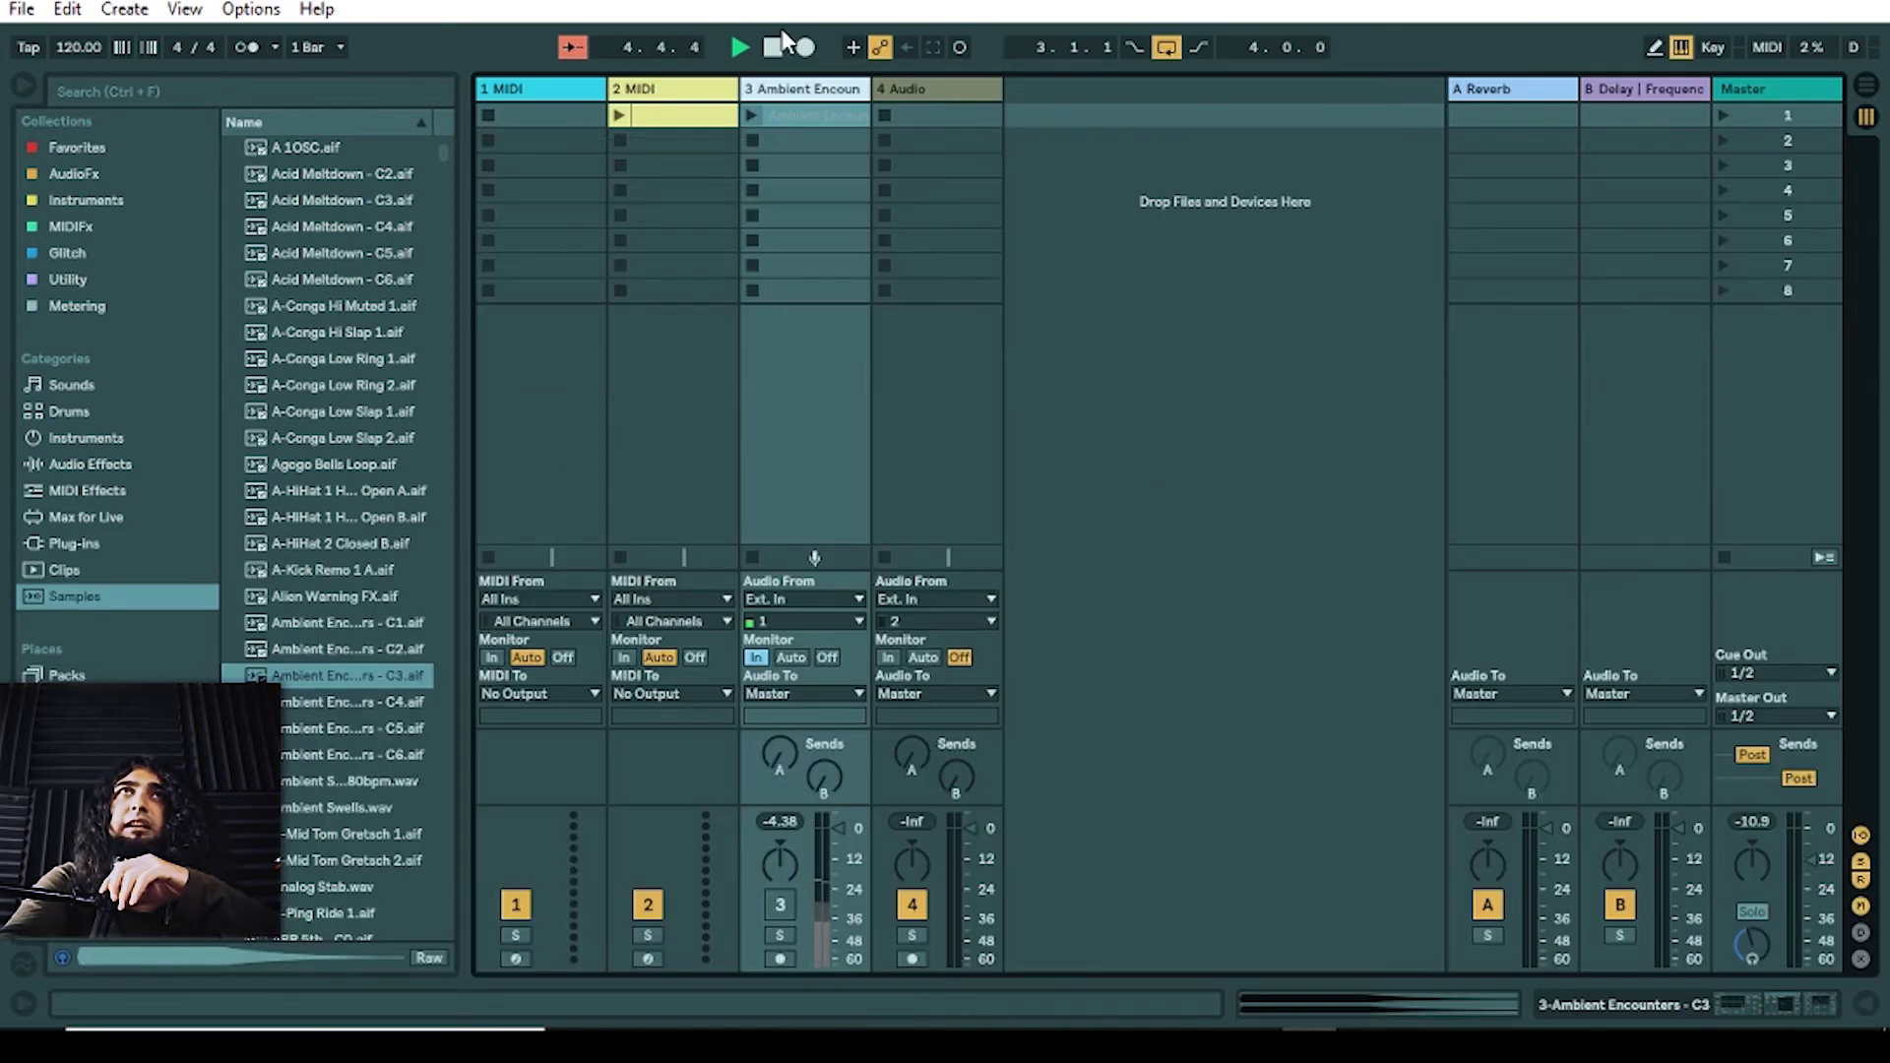
pyautogui.click(774, 48)
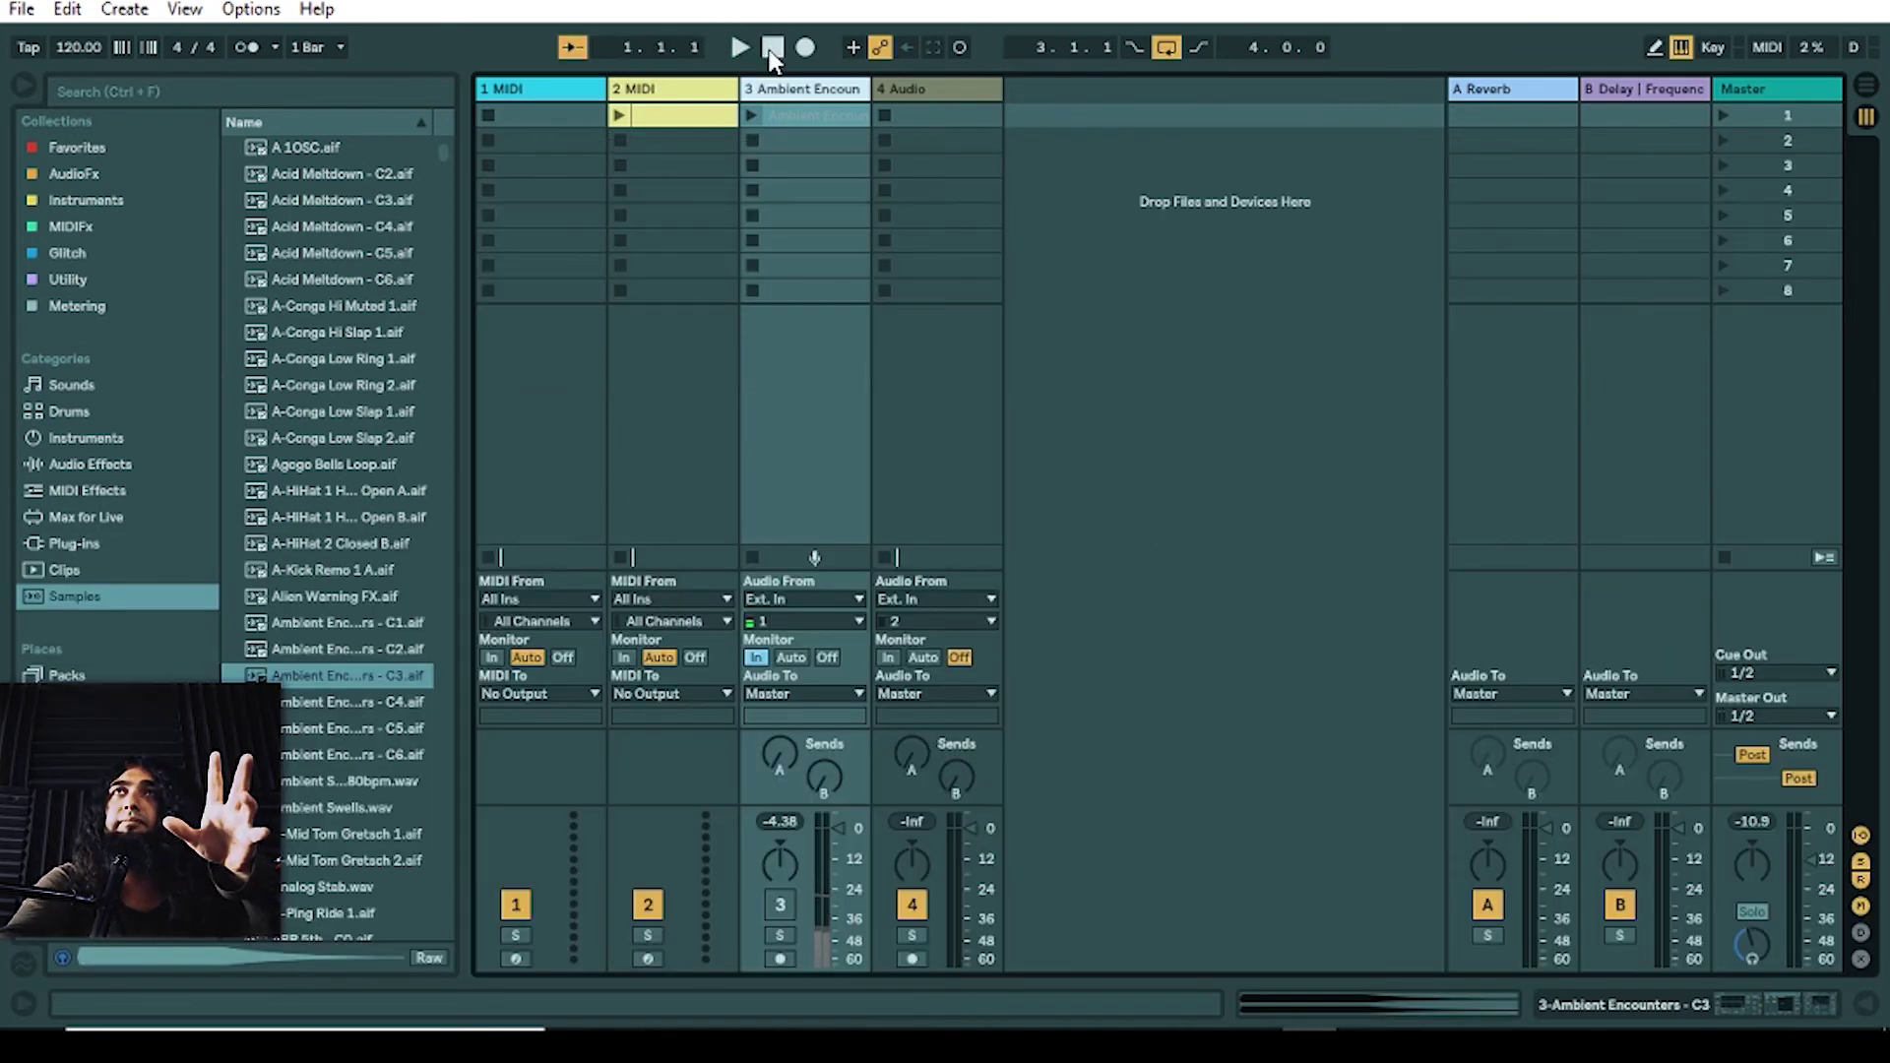